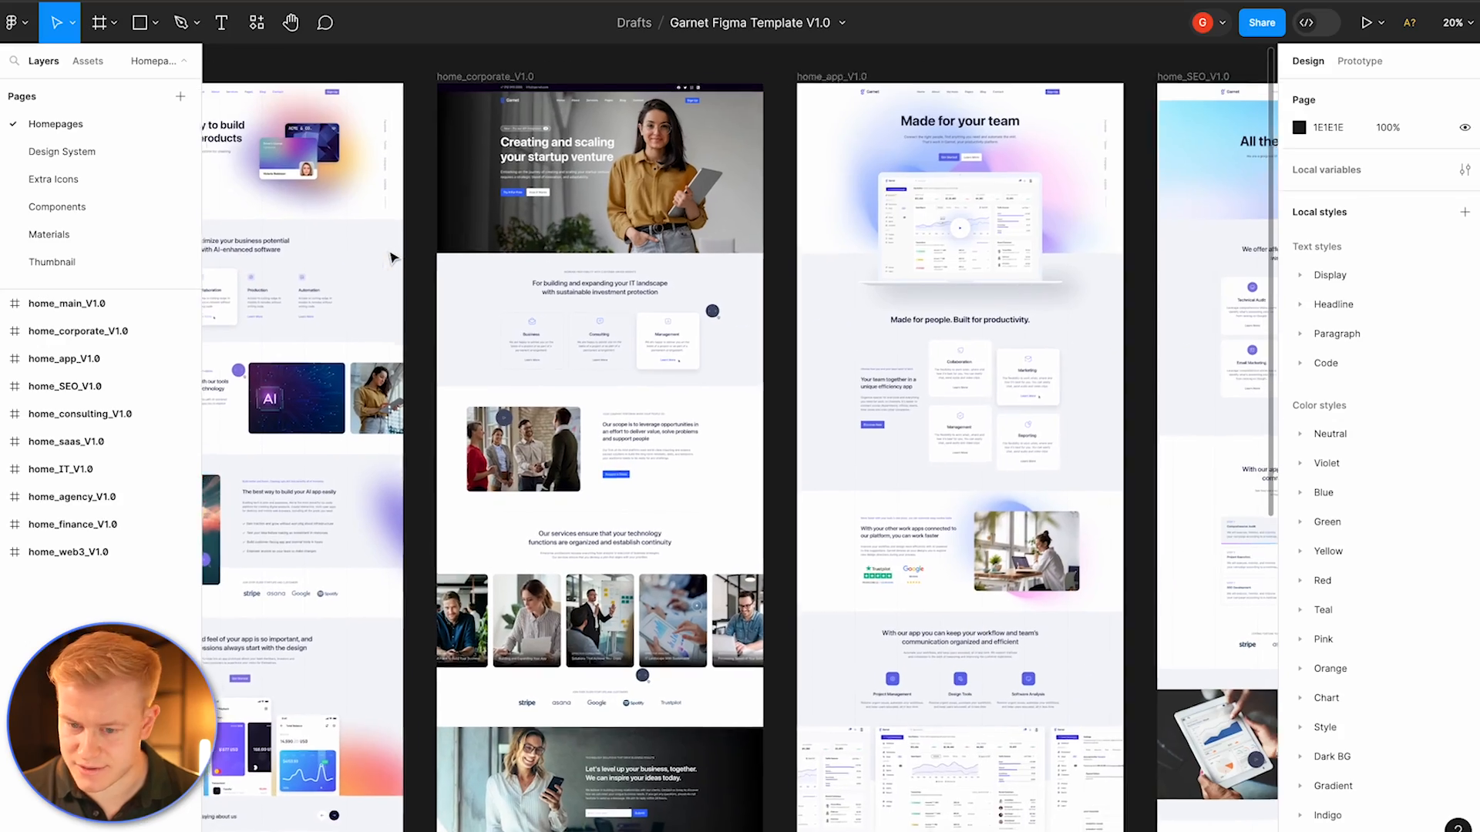
Step: Browse the homepage designs in the Garnet Figma template
scroll(391, 257, right, 3)
scroll(391, 257, right, 5)
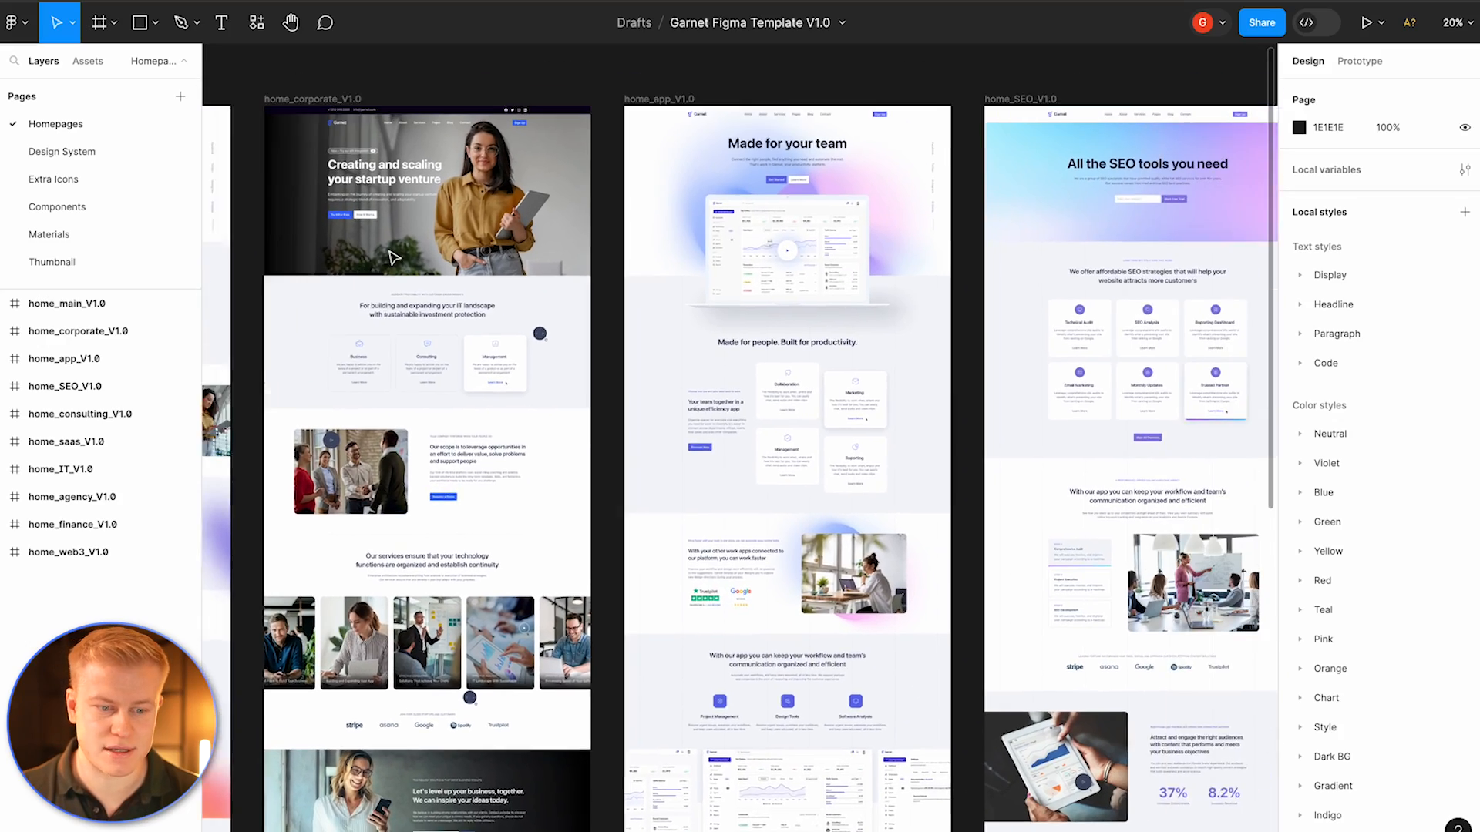
scroll(390, 257, right, 15)
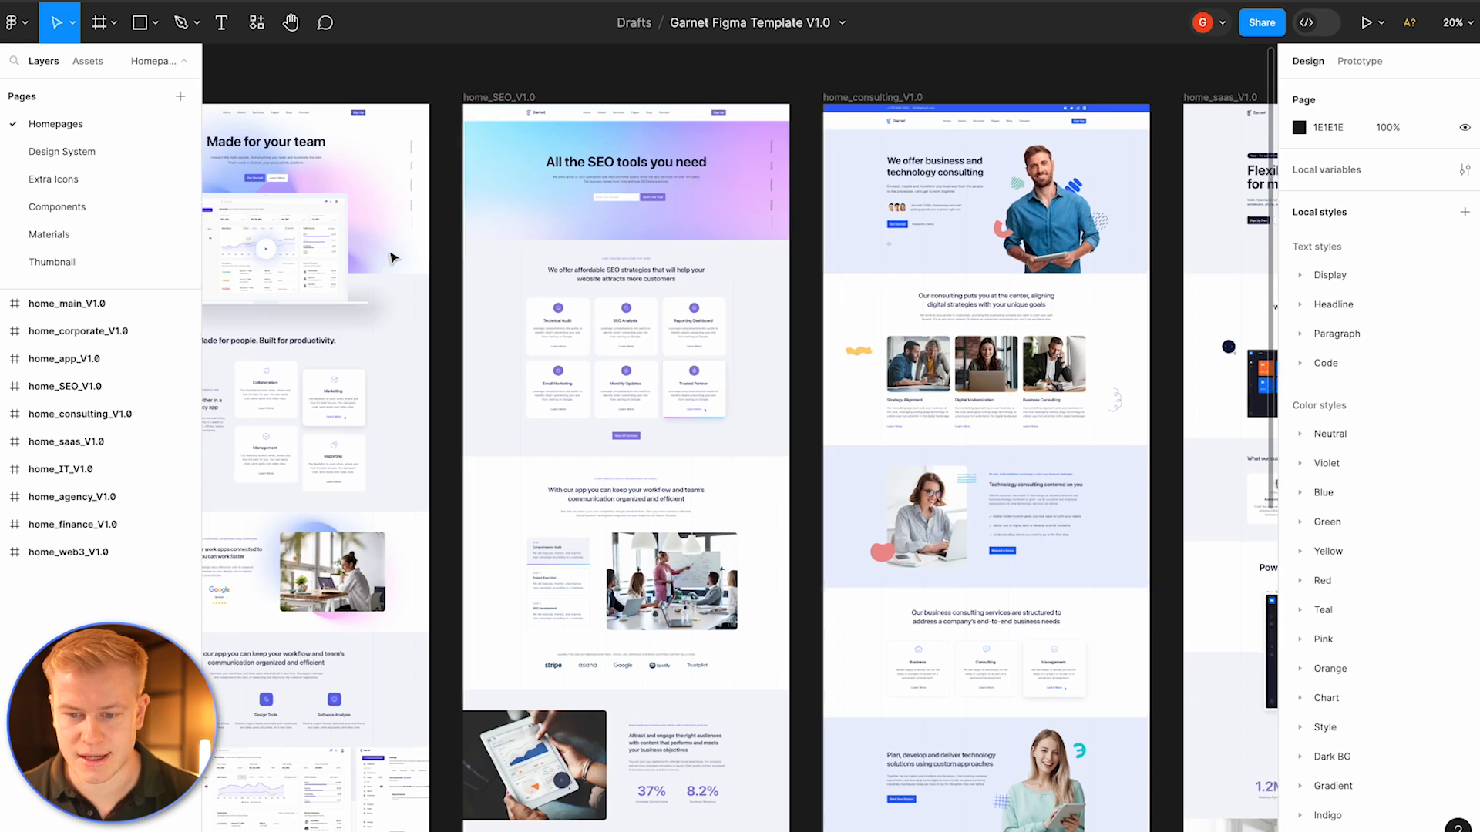
scroll(391, 257, right, 8)
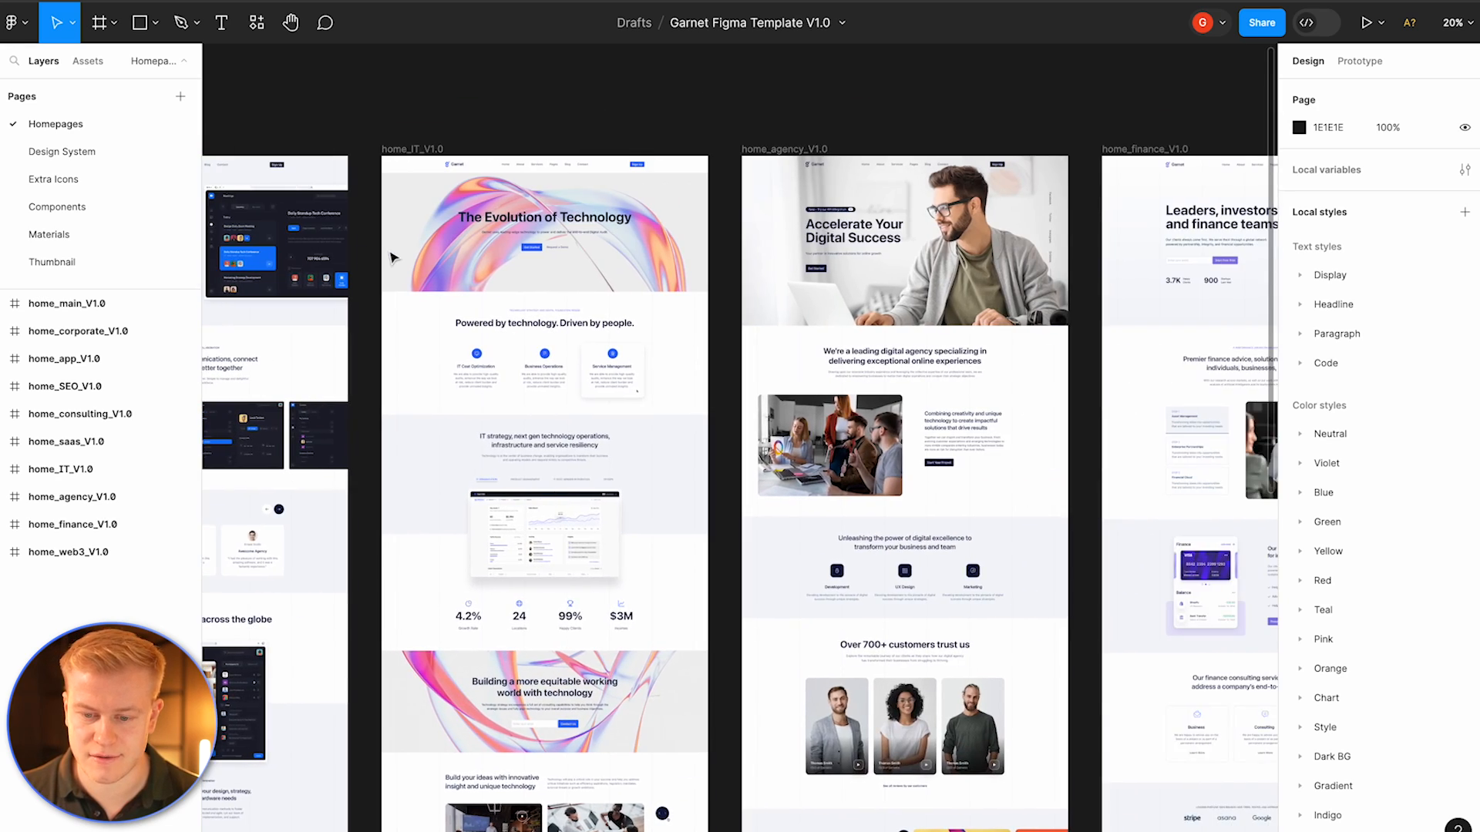
scroll(390, 257, left, 20)
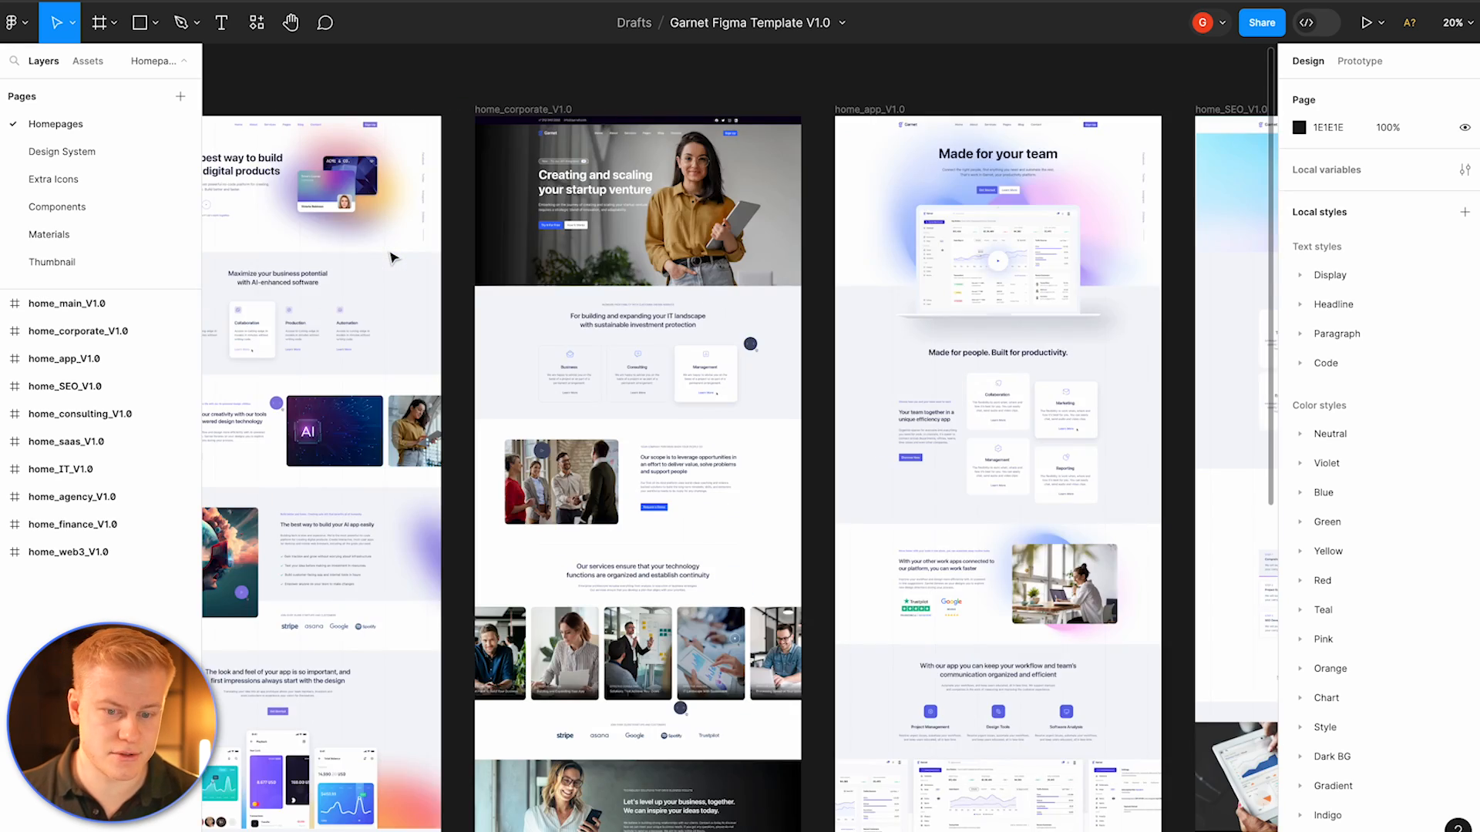
scroll(390, 256, up, 5)
scroll(401, 259, down, 2)
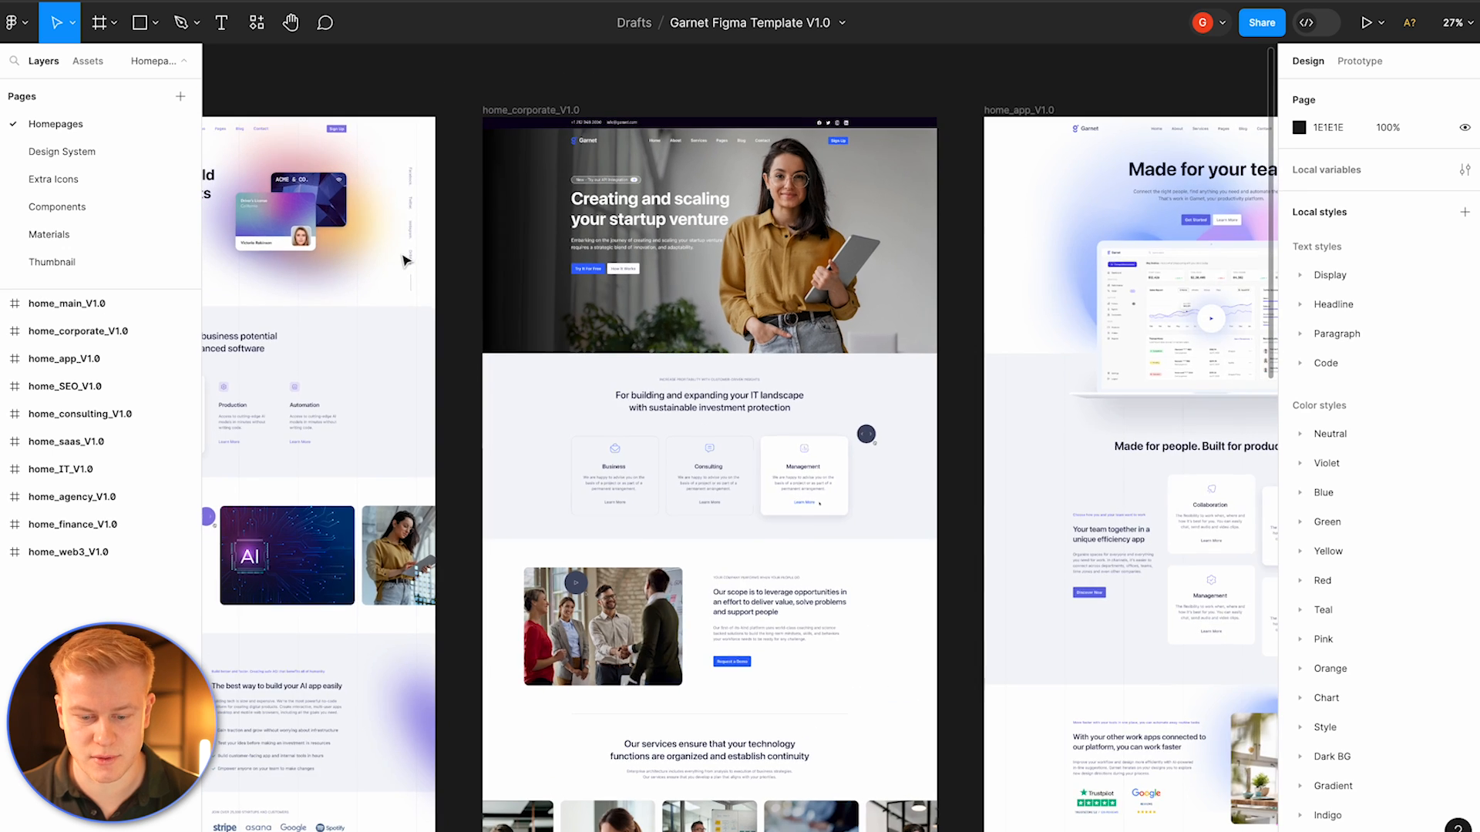
scroll(402, 259, down, 3)
scroll(406, 262, down, 1)
scroll(406, 262, left, 1)
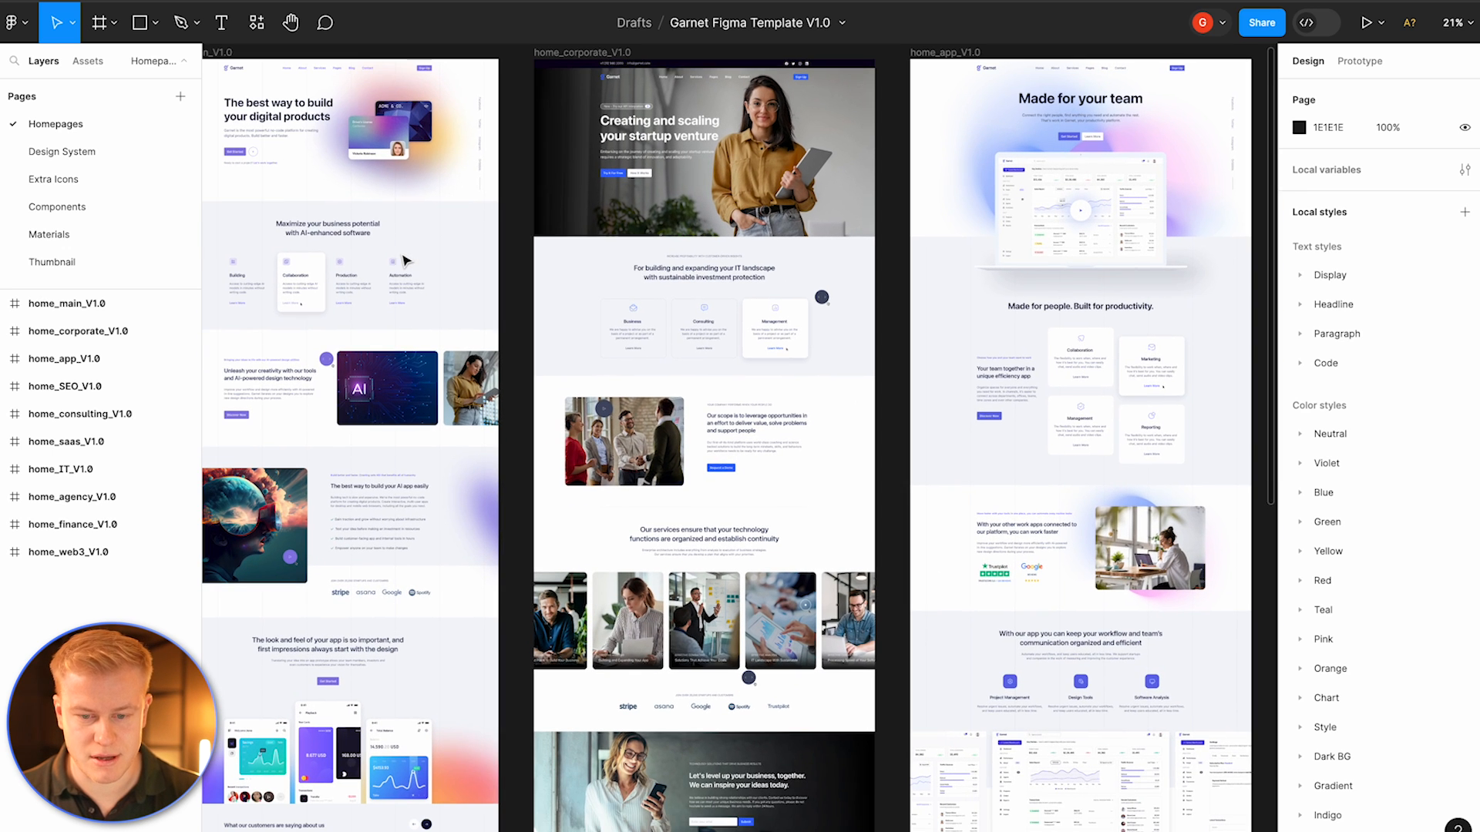
scroll(420, 256, up, 1)
scroll(420, 255, right, 1)
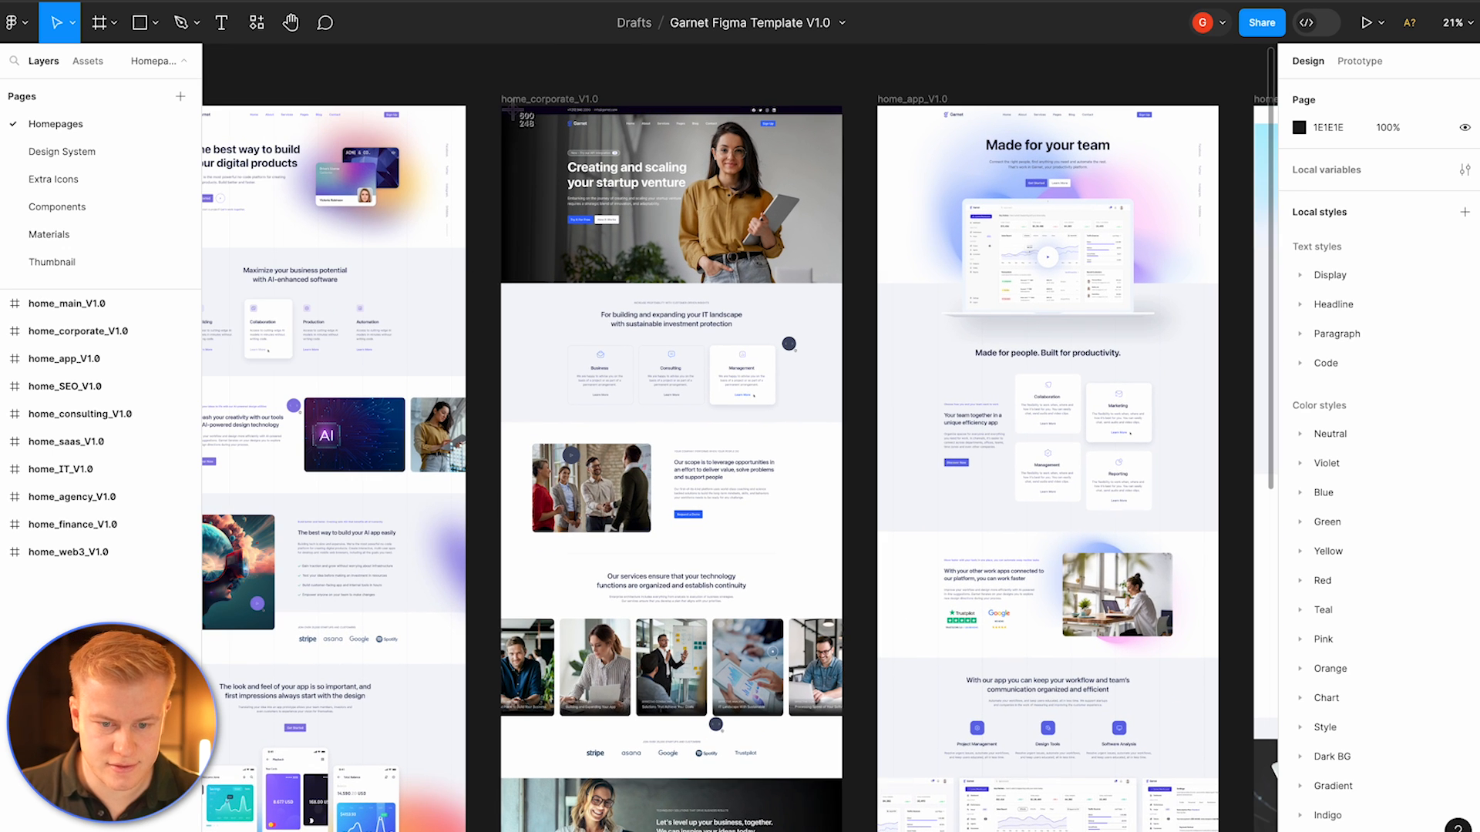
Step: Capture a screenshot of the home_corporate design and drop it into a new design file
drag(498, 108, 843, 775)
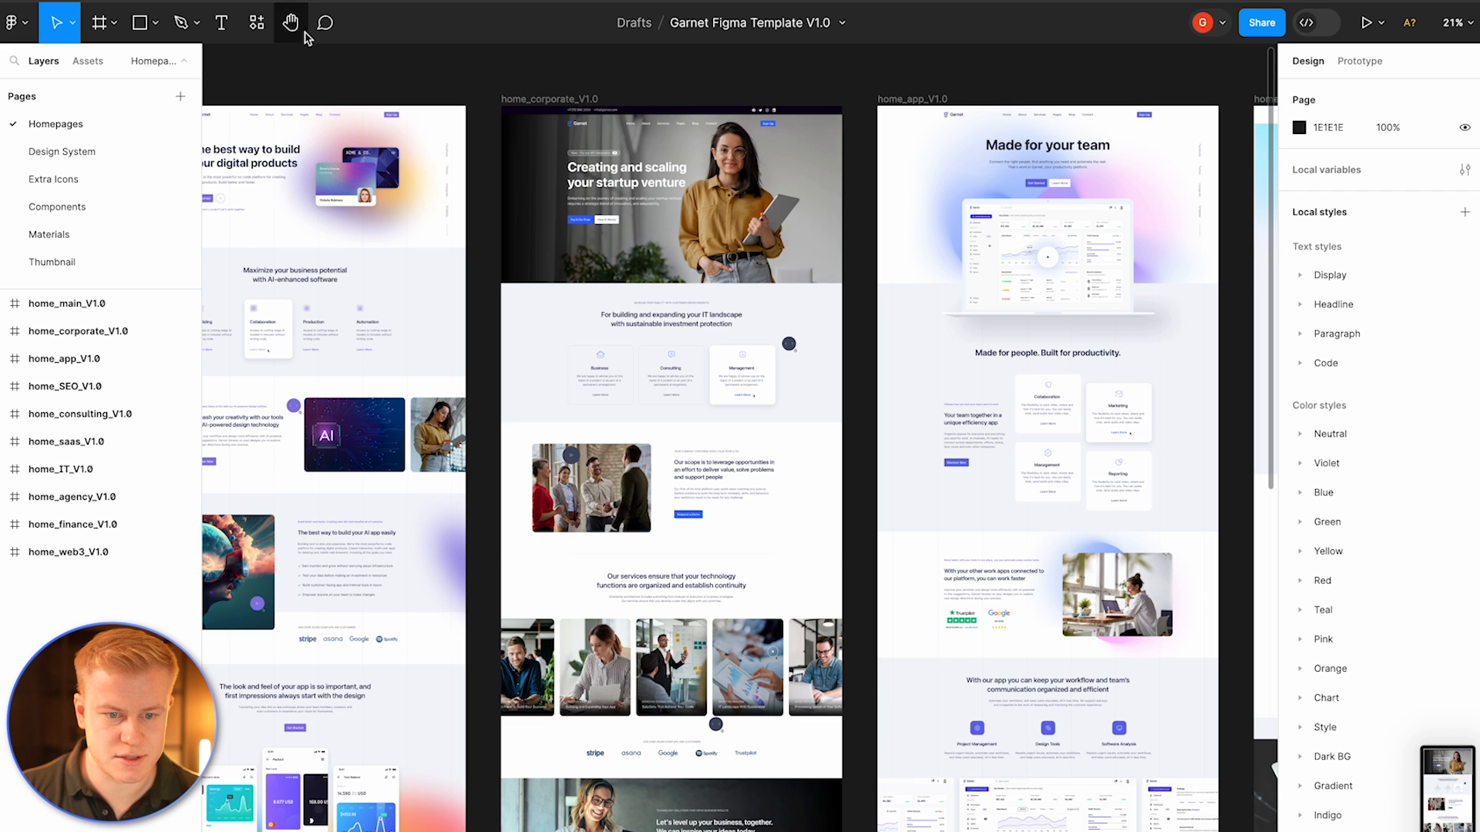
key(super+n)
drag(1447, 786, 605, 401)
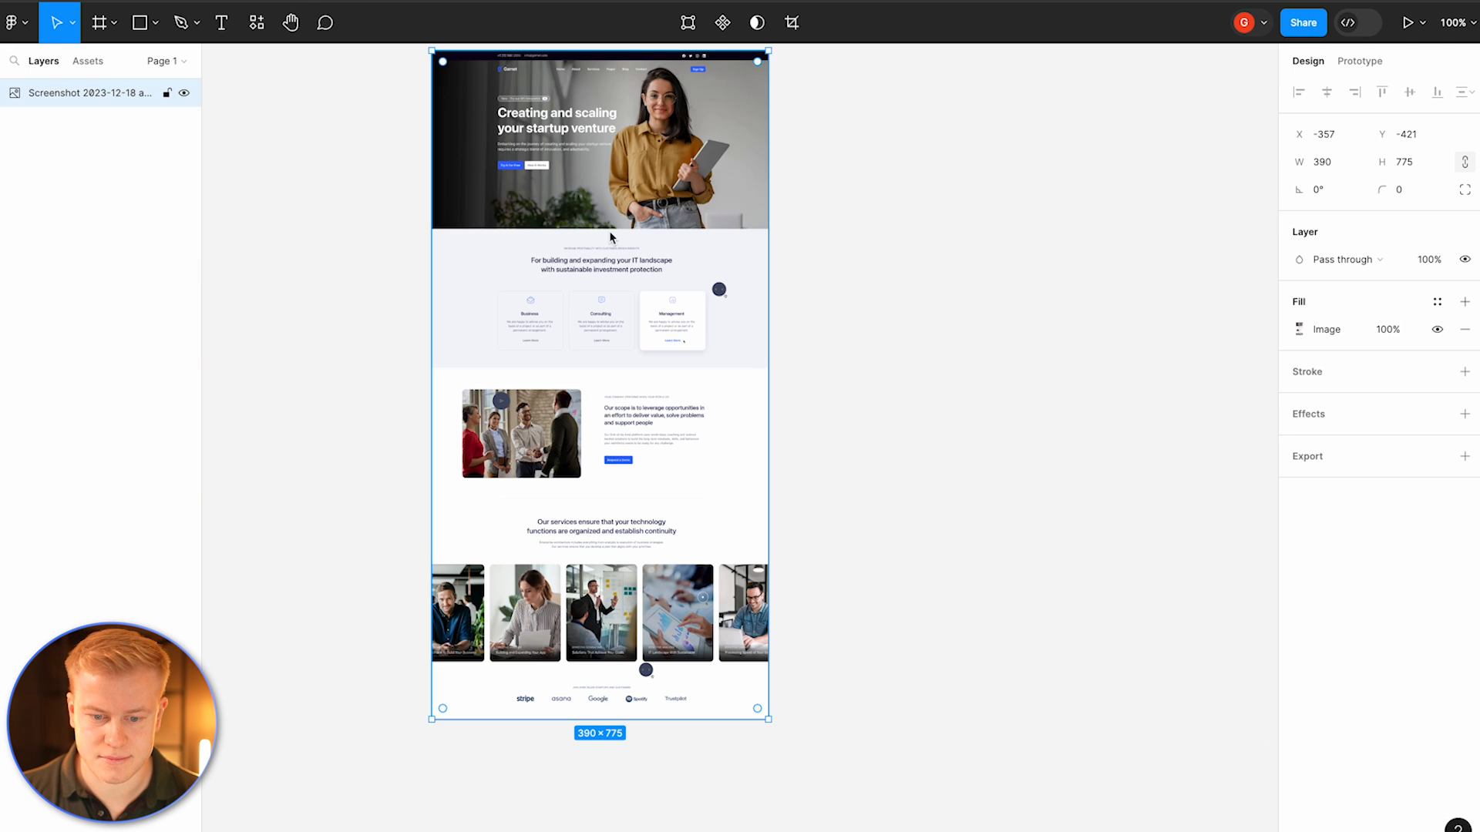
Step: Move the screenshot image to the left side of the canvas
drag(587, 245, 734, 319)
scroll(673, 316, down, 3)
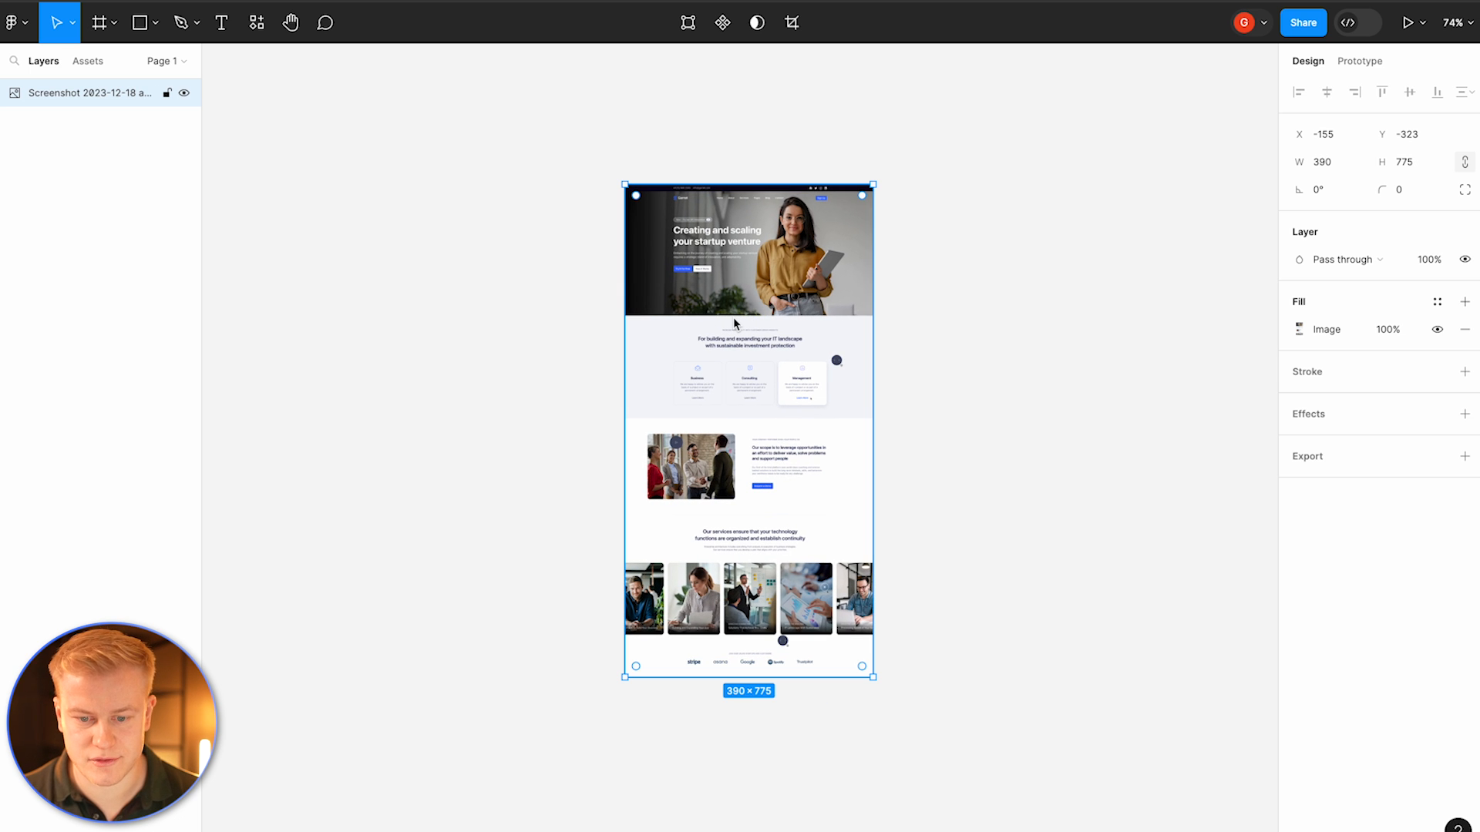
drag(794, 320, 478, 275)
Step: Draw a frame beside the screenshot and set it to the Slide 16:9 preset, 1920 × 1080
key(f)
drag(586, 139, 813, 277)
click(1322, 134)
scroll(1369, 555, down, 5)
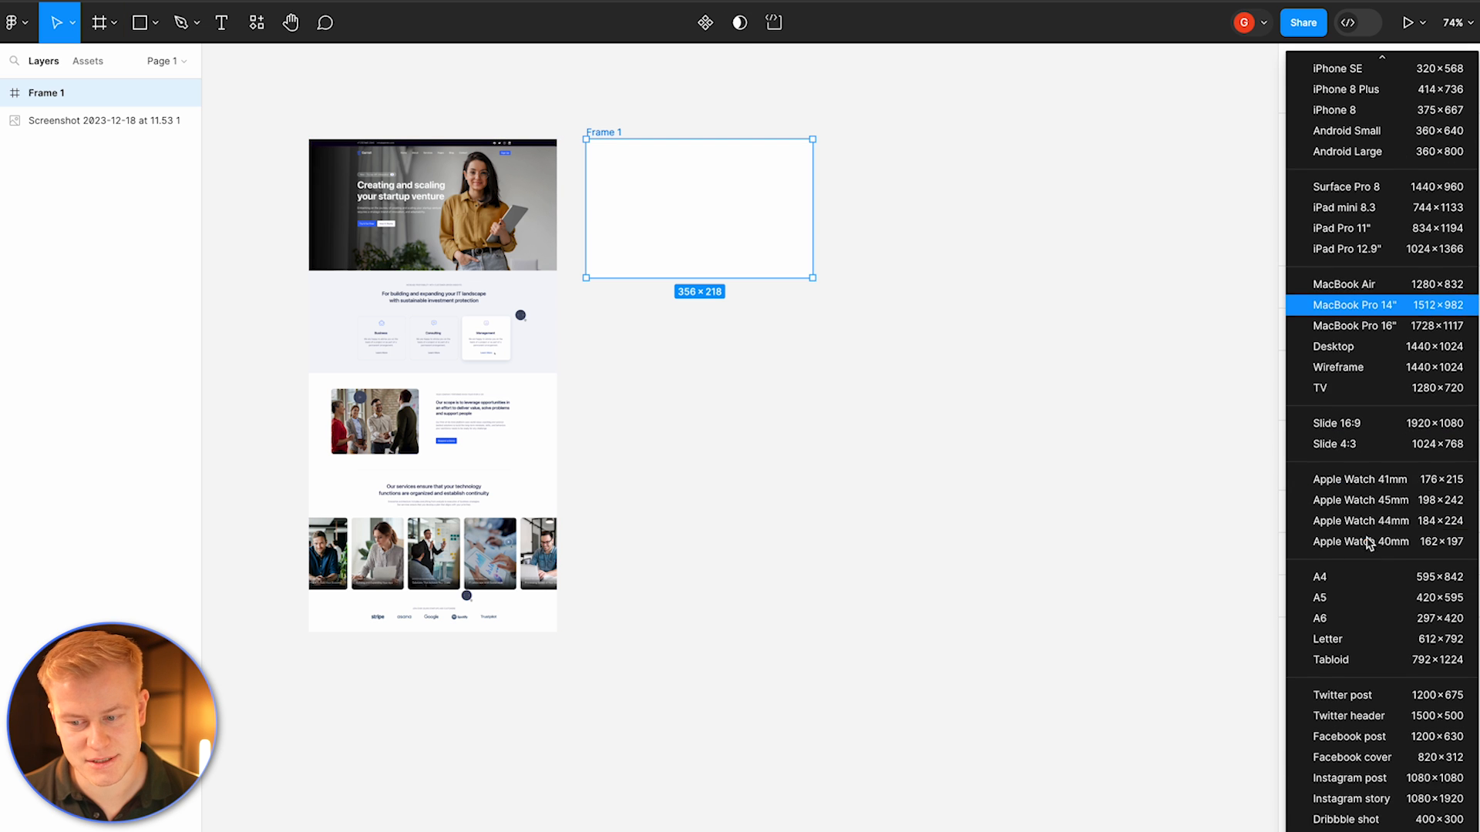
click(1333, 425)
Step: Scale the screenshot up to about 543 × 1080 so it matches the frame's height
scroll(826, 278, down, 5)
scroll(826, 278, right, 5)
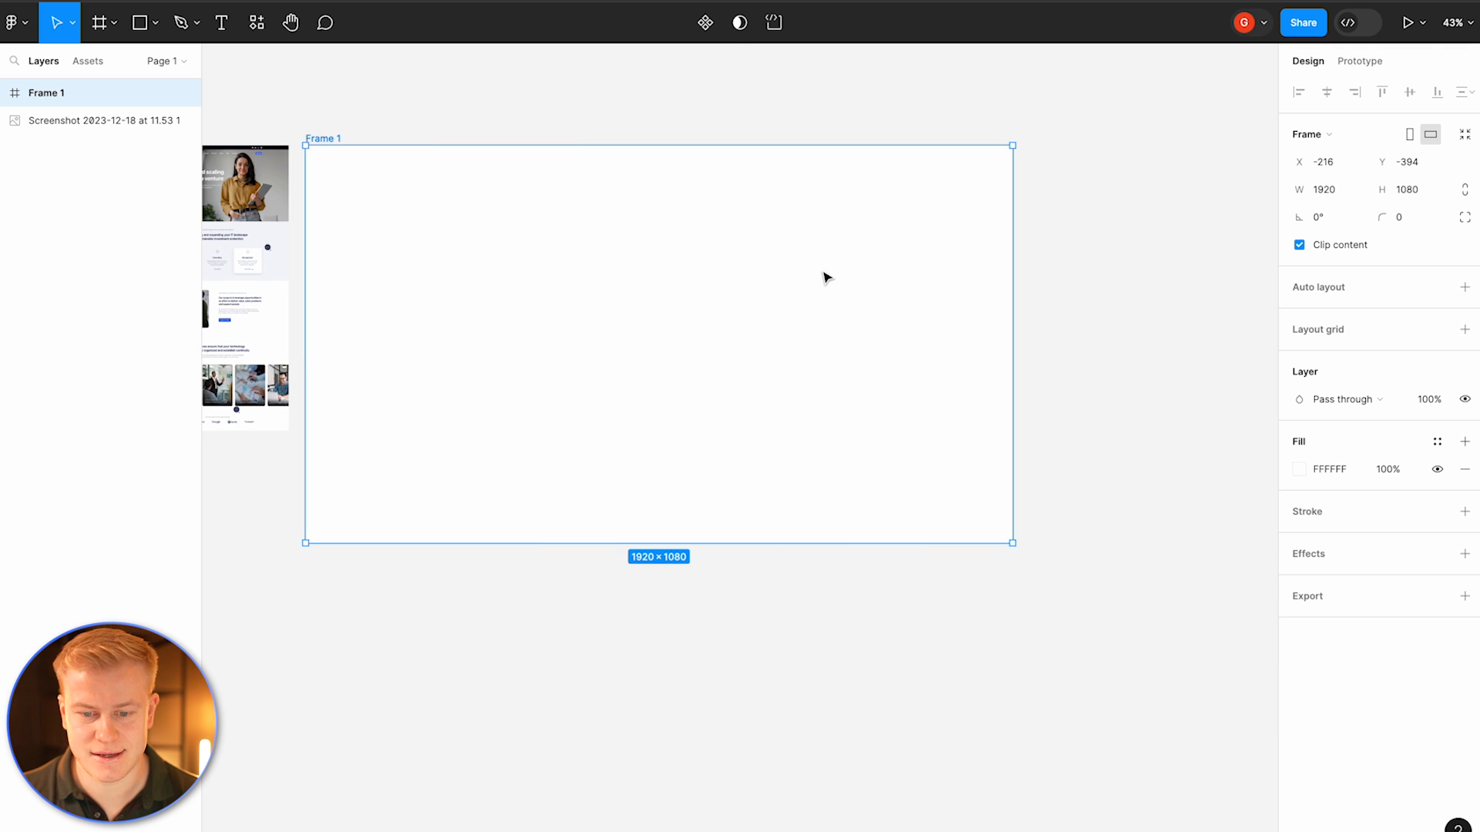
scroll(490, 251, left, 5)
click(477, 279)
click(522, 319)
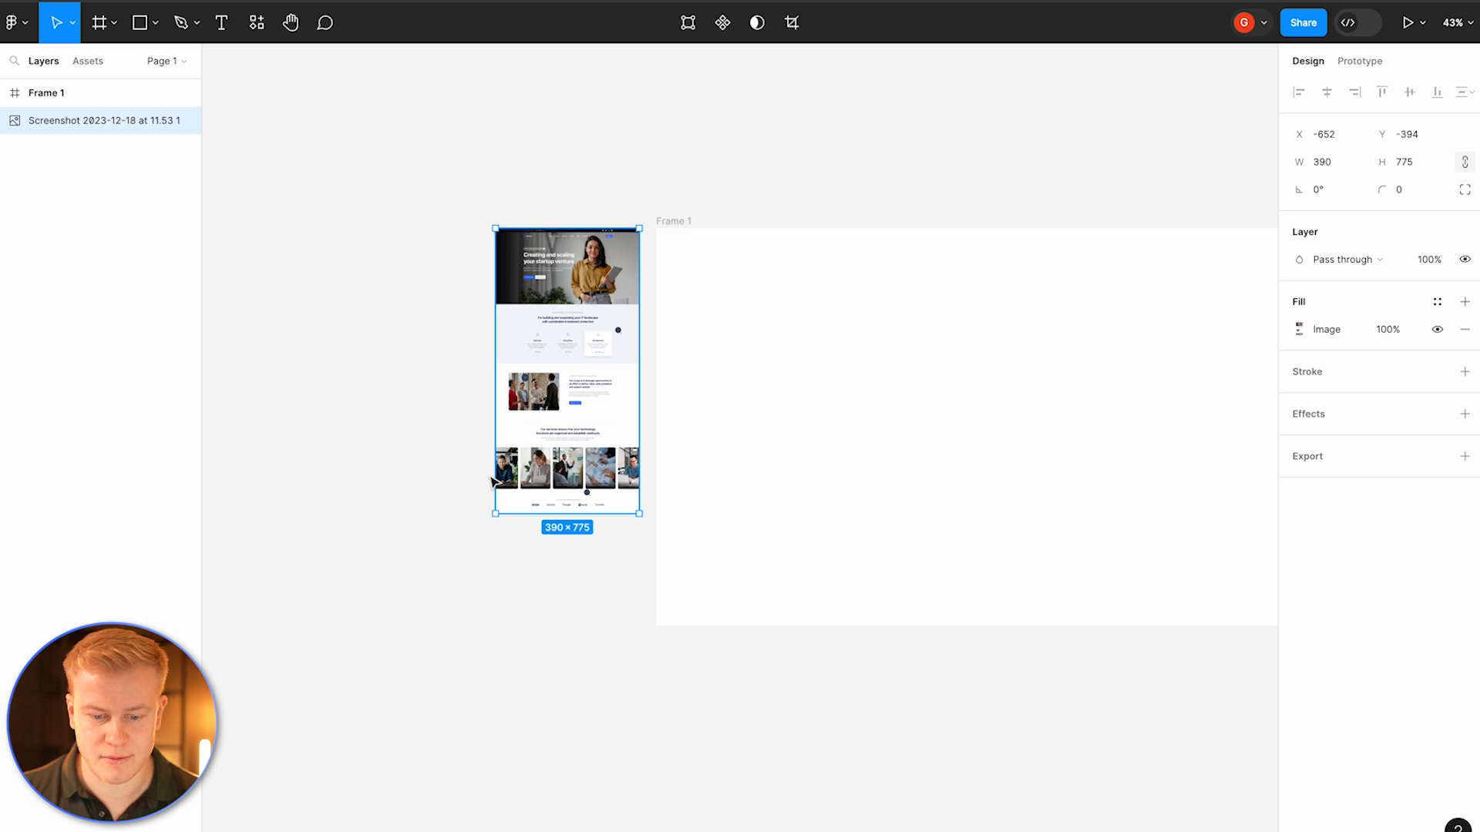
drag(496, 514, 433, 626)
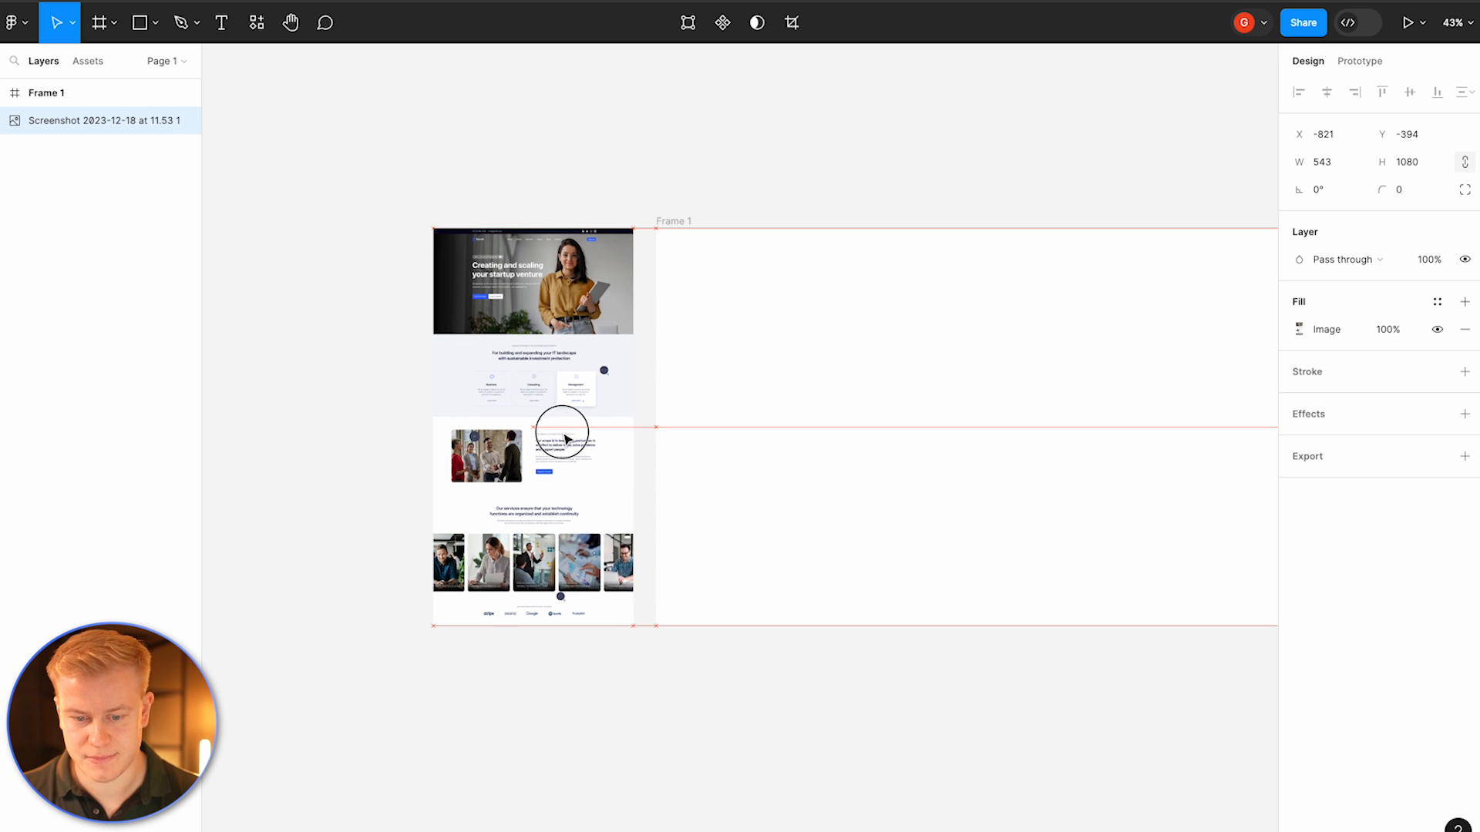
Step: Open the Portfolio: Landing Page pin from the landing page personal brand results
scroll(564, 439, down, 2)
click(562, 224)
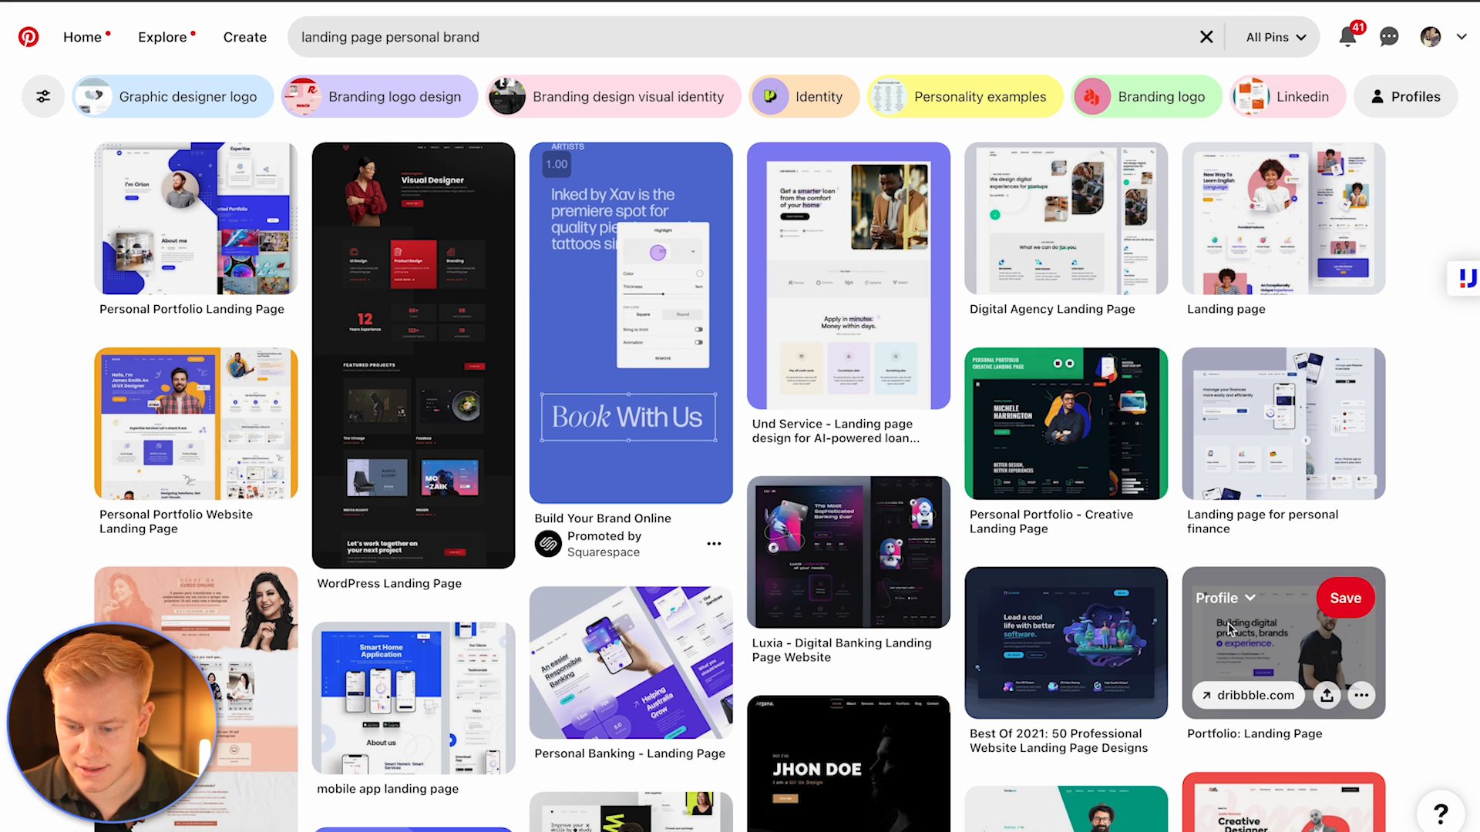
click(1262, 651)
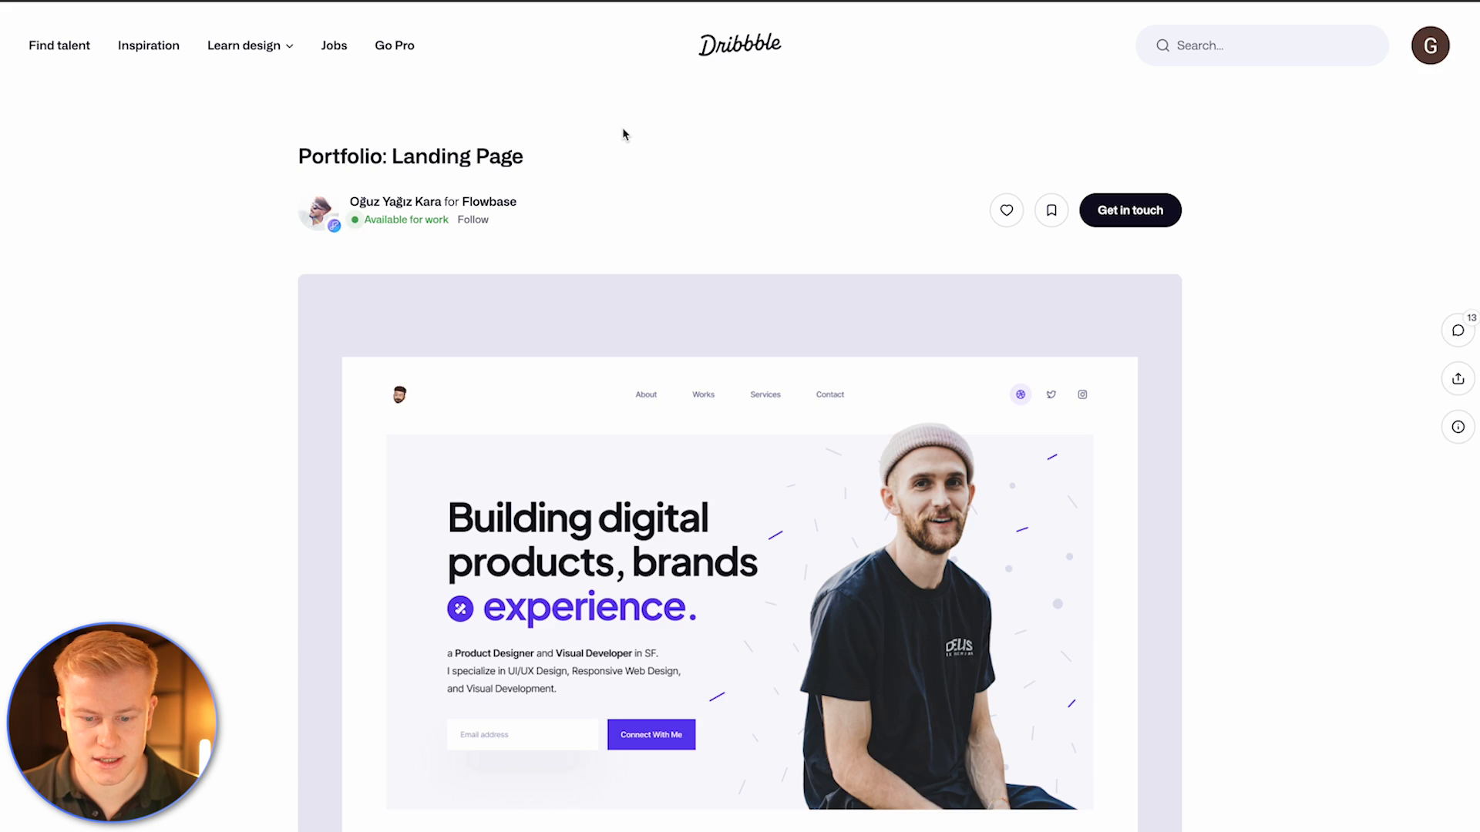
Step: Capture the Dribbble landing page design and place the screenshot inside the frame
scroll(623, 130, down, 2)
drag(346, 202, 1163, 693)
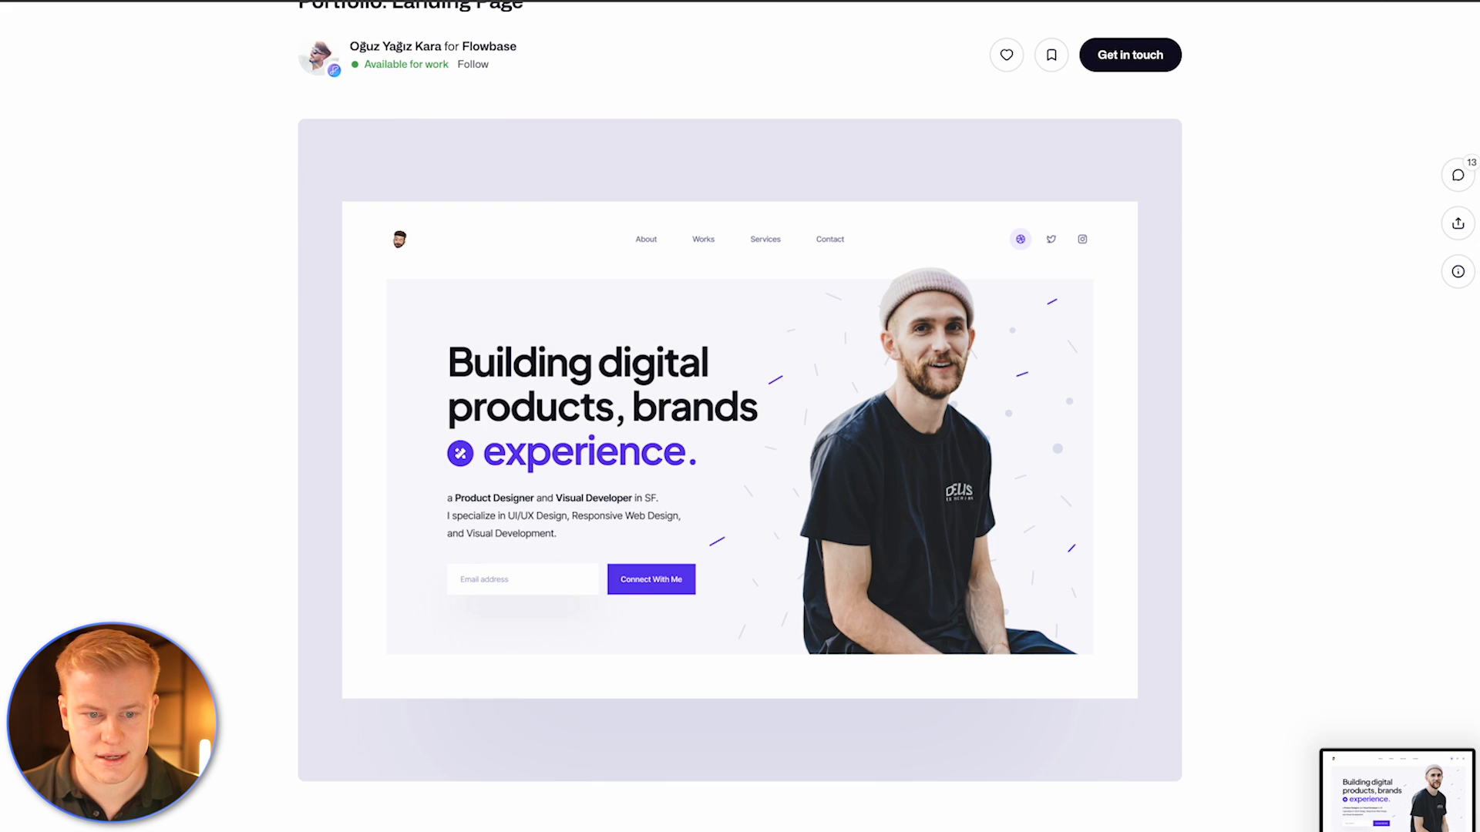
key(super+Tab)
drag(1394, 754, 1071, 521)
Step: Extend the Moodboard frame's height to about 3023
click(569, 221)
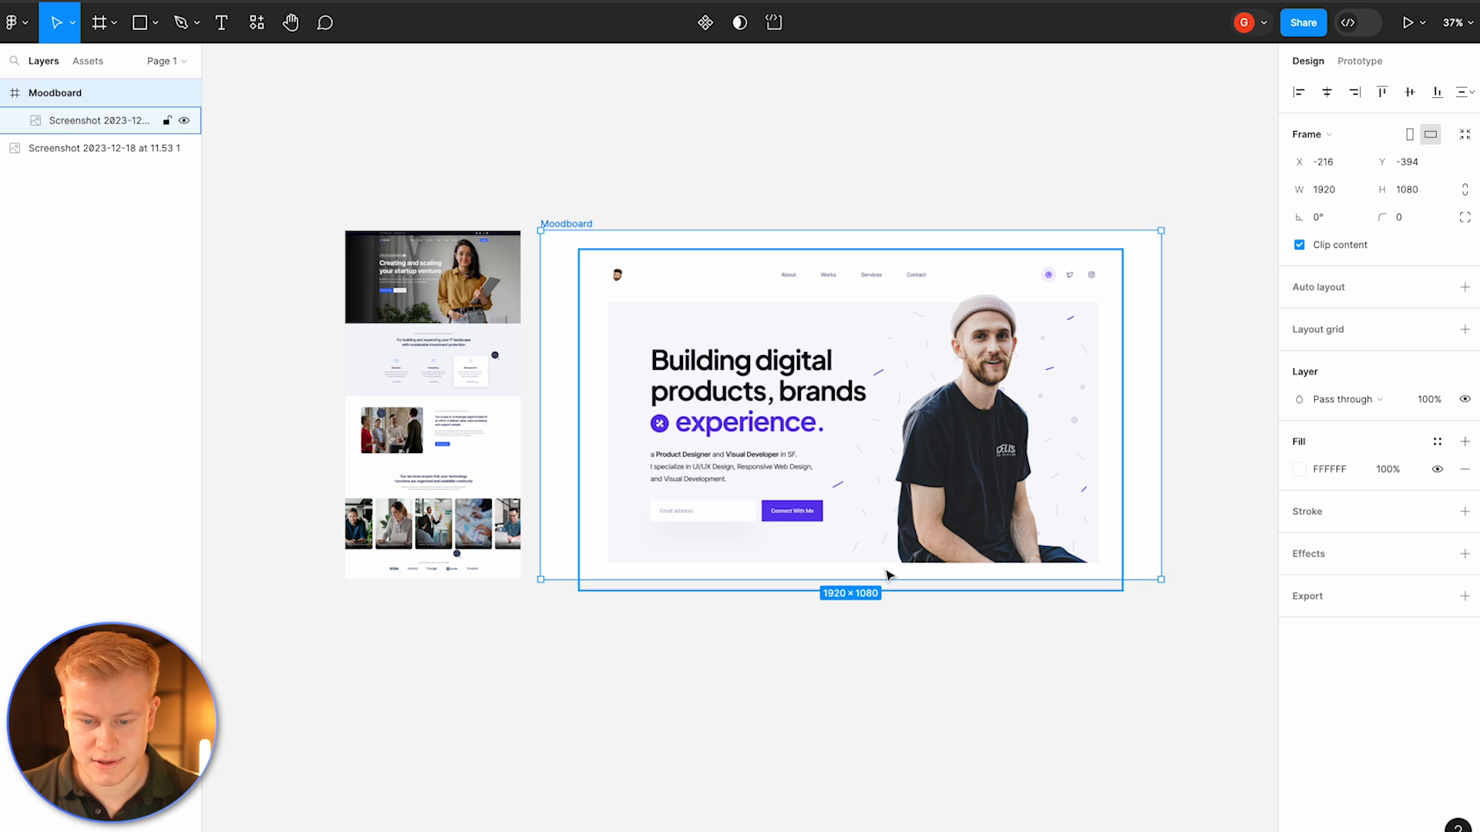
drag(899, 591, 898, 830)
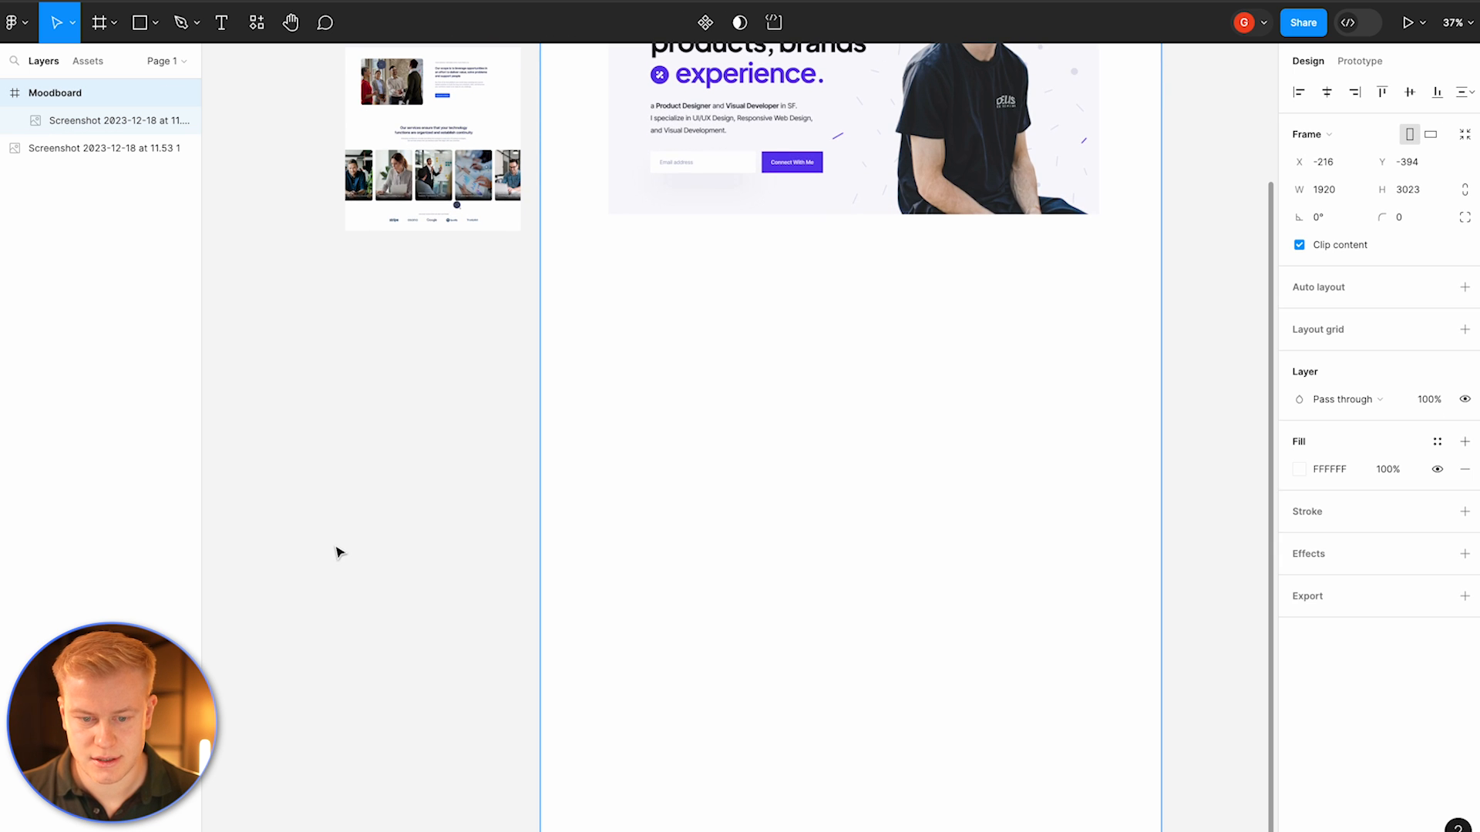
Step: Duplicate the Moodboard frame and delete the screenshot inside the copy
key(super+d)
scroll(337, 552, right, 10)
scroll(338, 552, up, 3)
scroll(338, 552, down, 2)
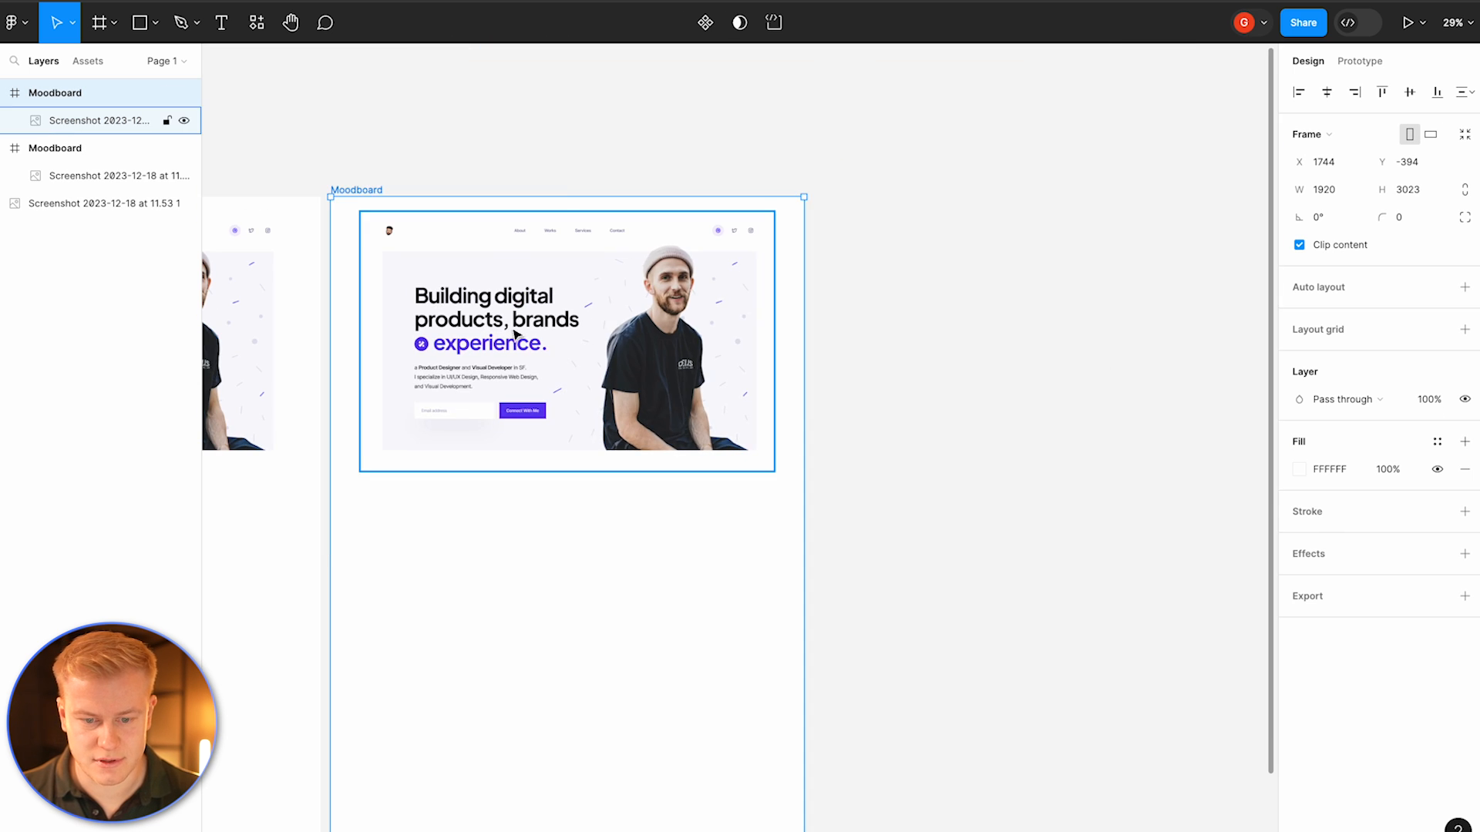
click(518, 327)
key(Delete)
Step: Rename the duplicated frame to Logo
double_click(364, 190)
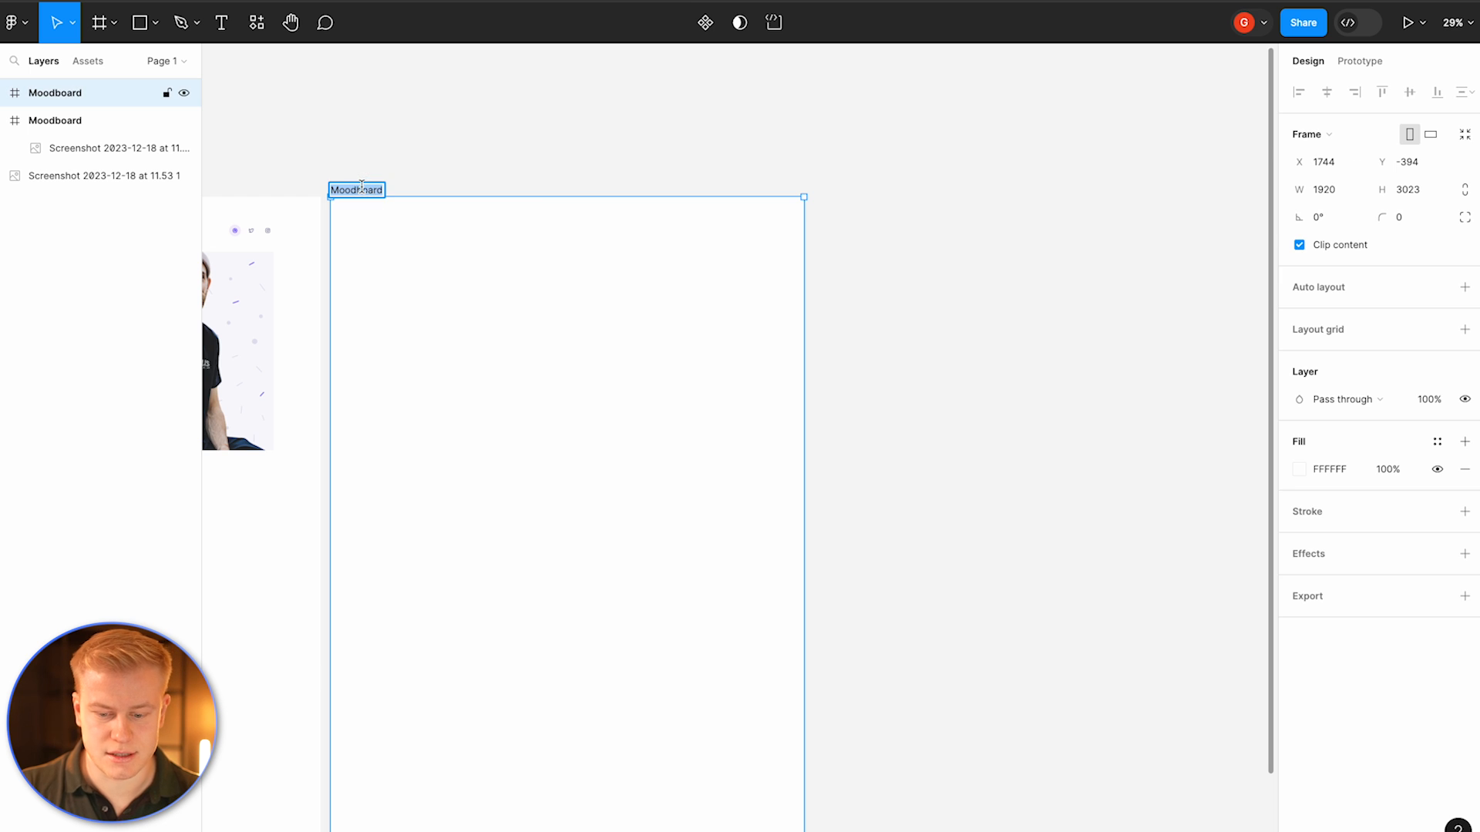
click(406, 125)
scroll(409, 128, down, 3)
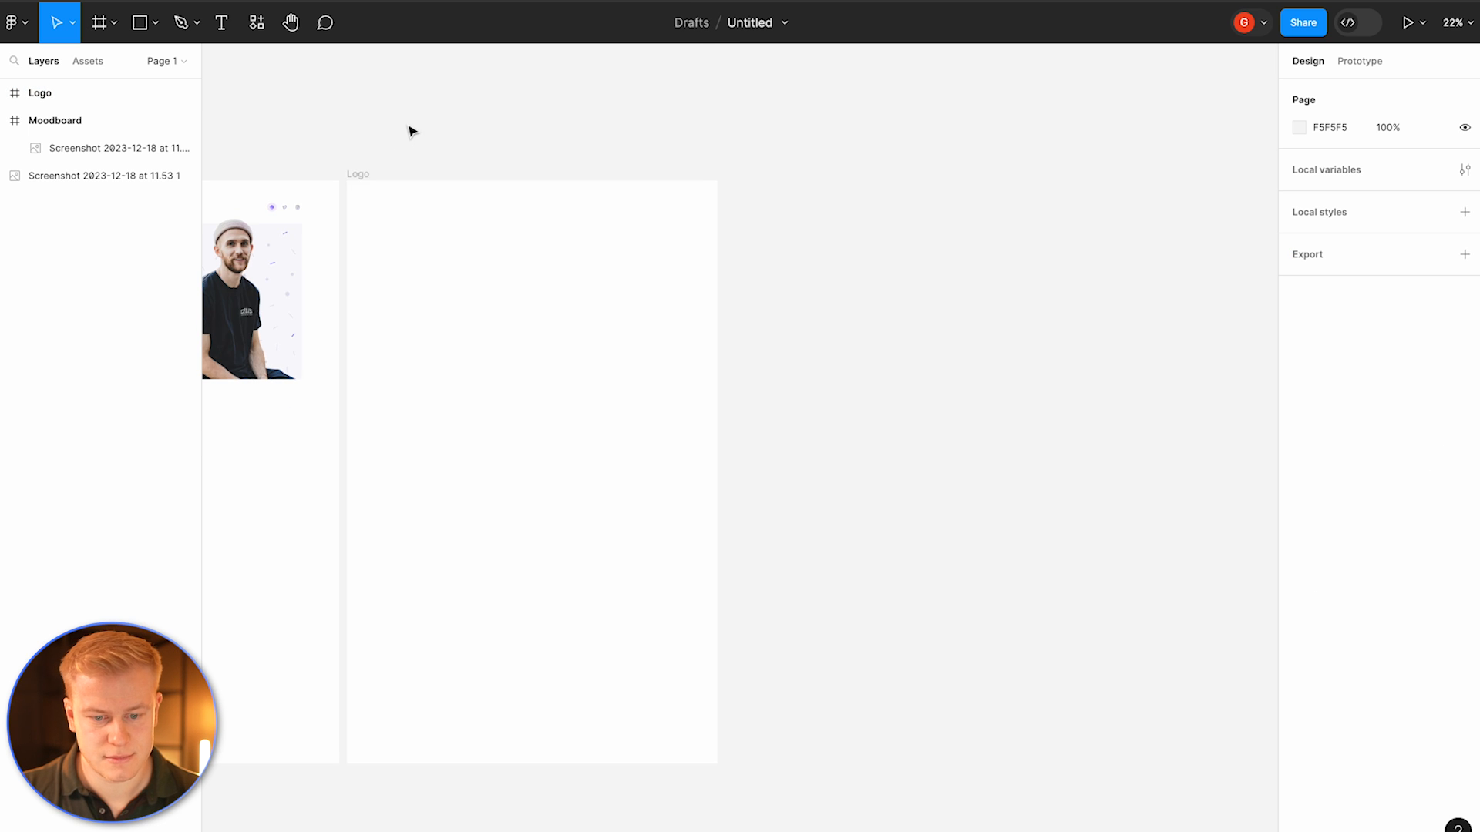
Step: Set the Logo frame's height to 1080
click(407, 321)
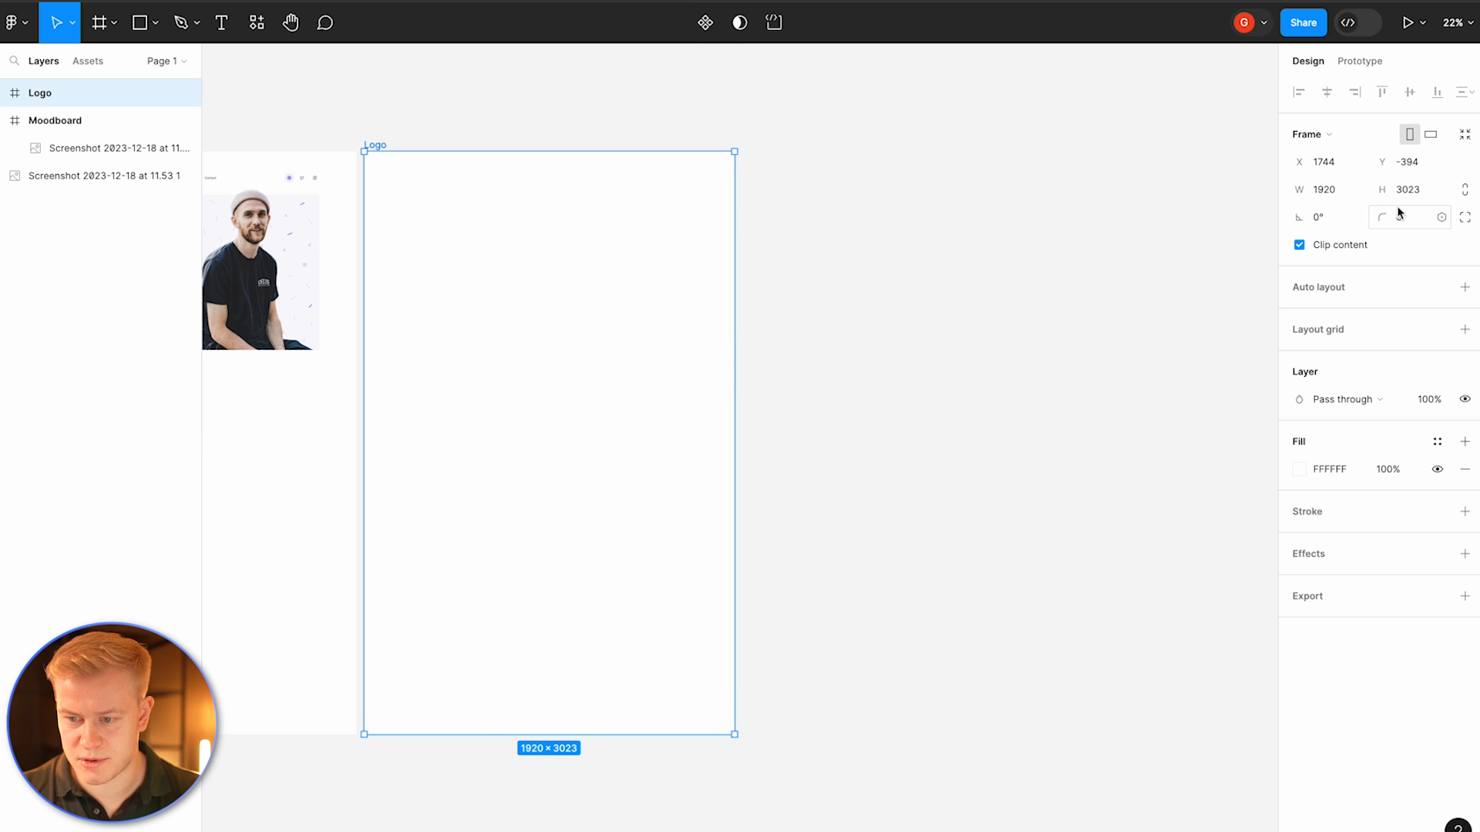
text(1080)
key(Return)
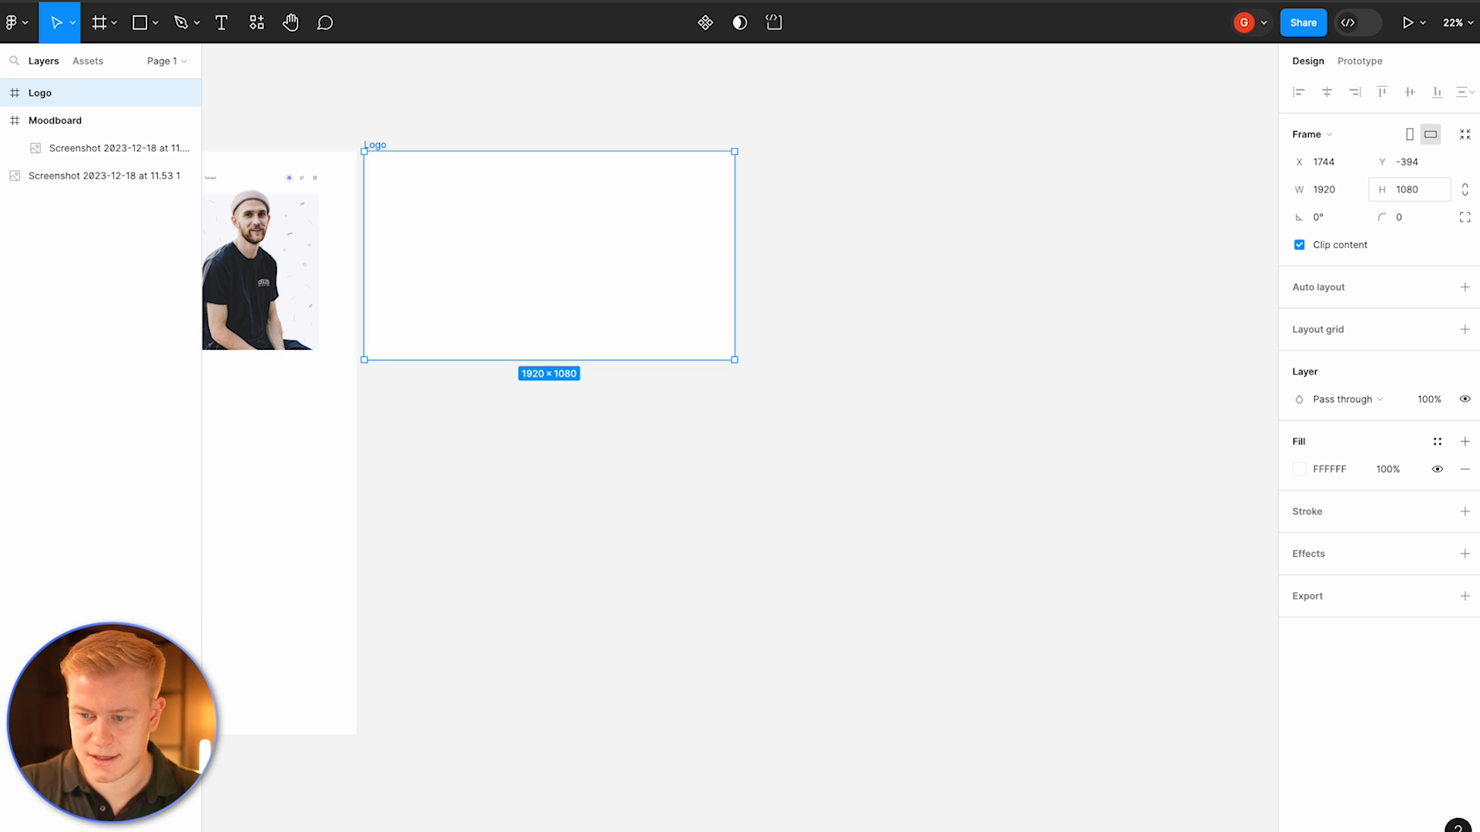
Step: Duplicate the Logo frame and name the copy Brand colors
scroll(771, 100, left, 5)
key(super+d)
scroll(888, 103, right, 5)
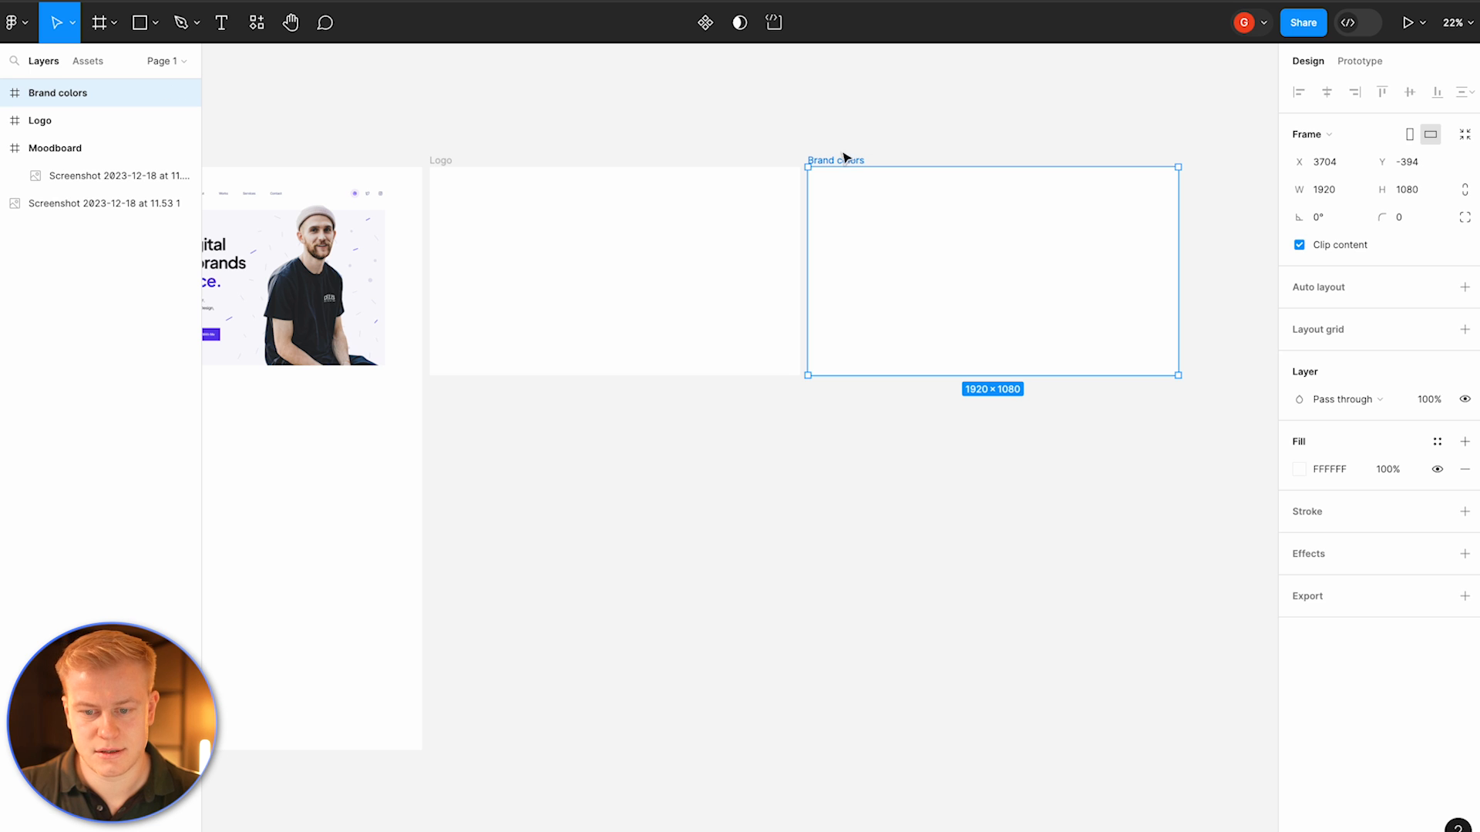
click(843, 146)
click(843, 156)
Step: Duplicate the Brand colors frame and rename the frame next to Logo to Font
key(super+d)
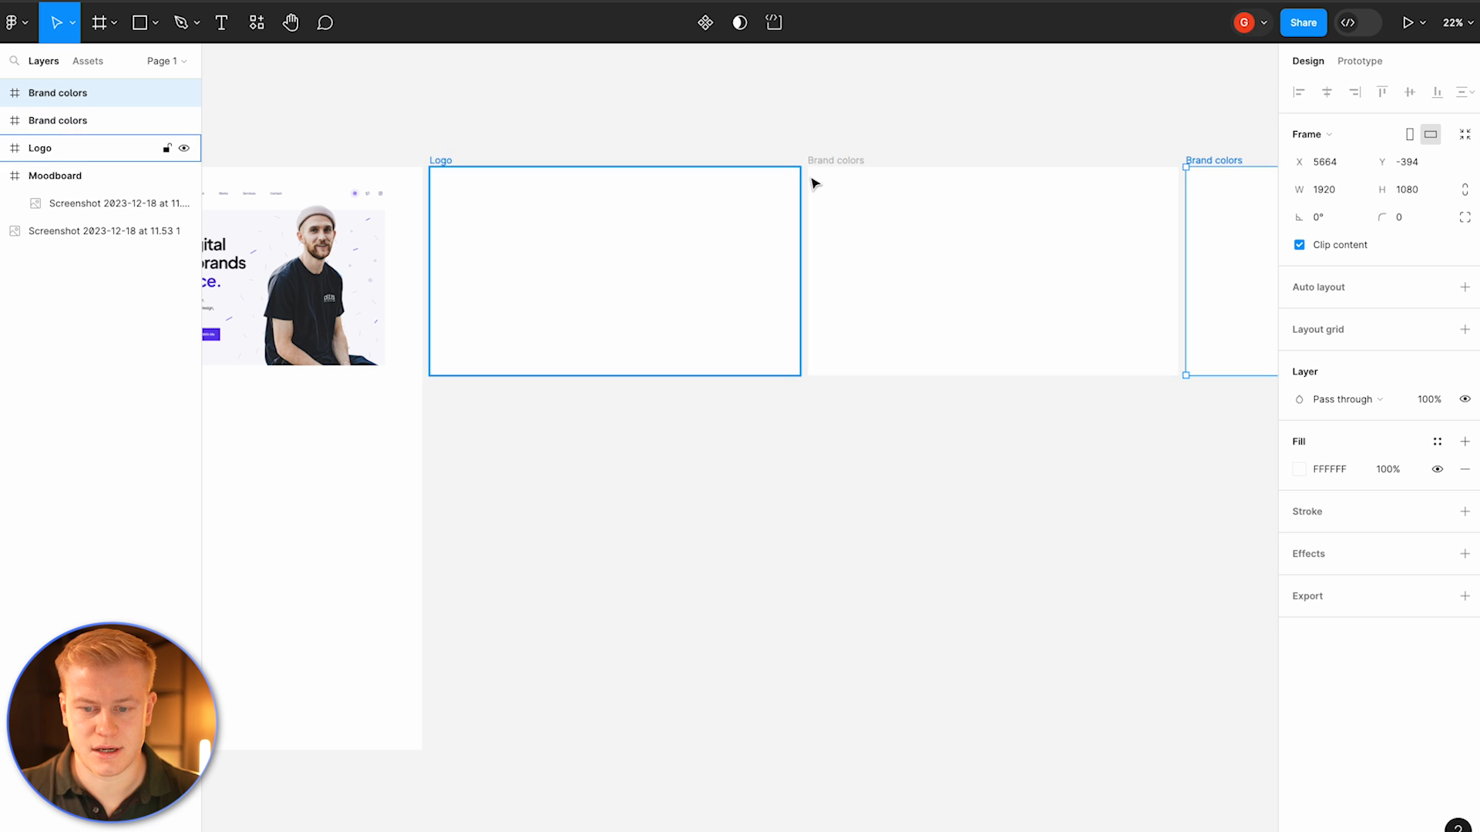
click(853, 163)
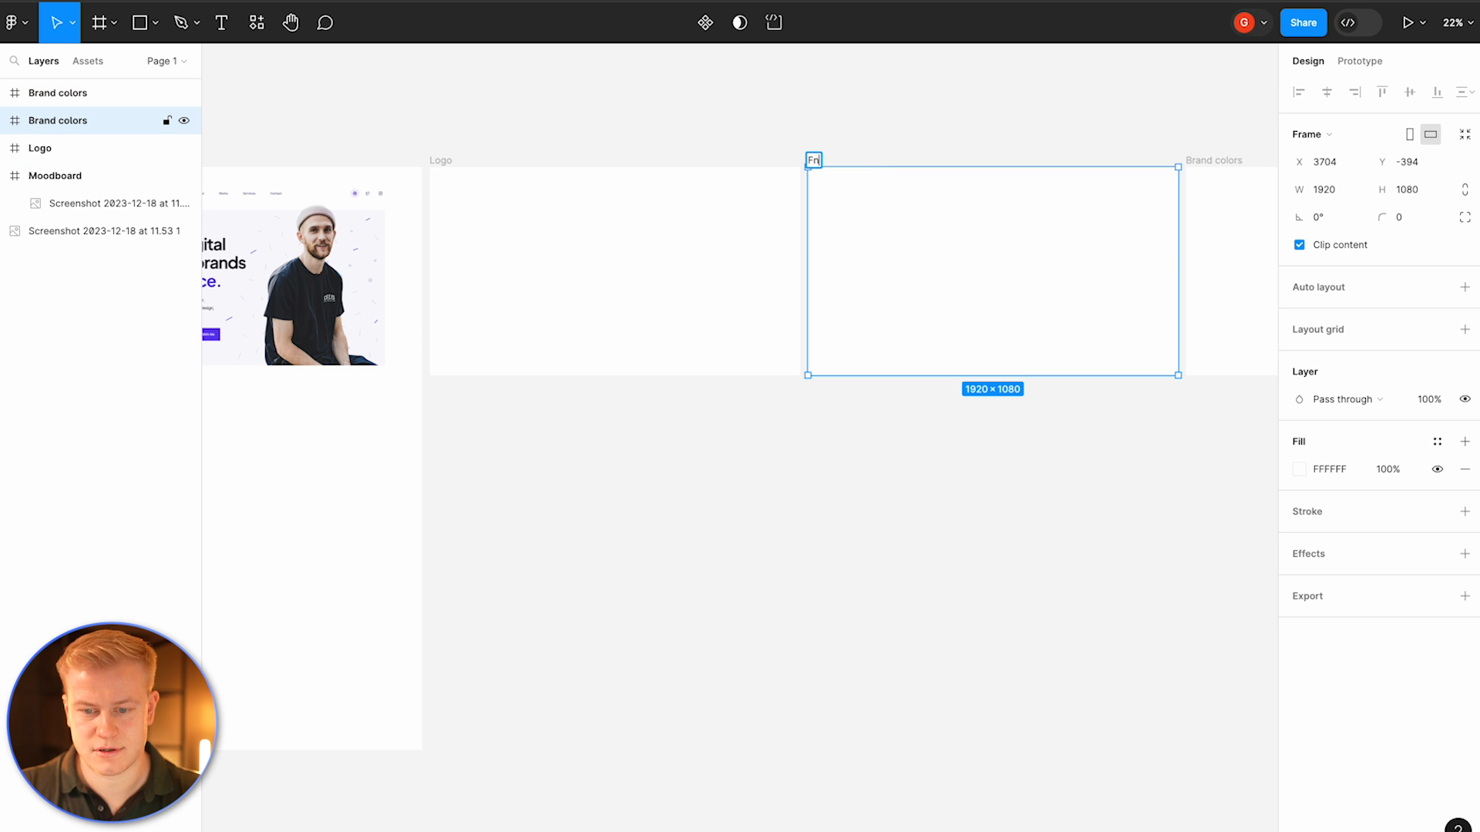
click(708, 117)
Step: Look over the Moodboard screenshots and the new frames across the canvas
scroll(708, 117, down, 3)
scroll(707, 118, down, 2)
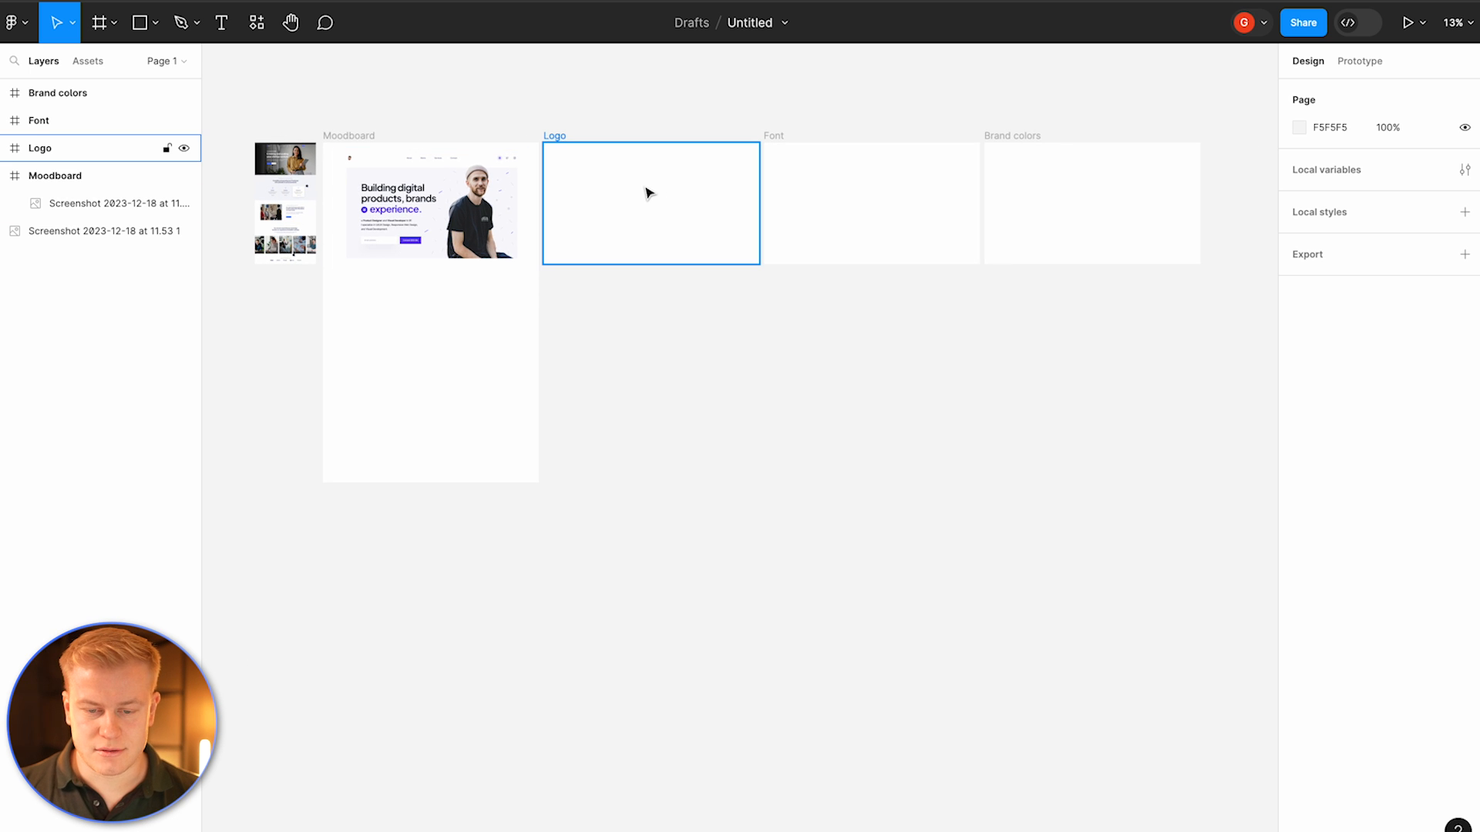
scroll(398, 173, up, 5)
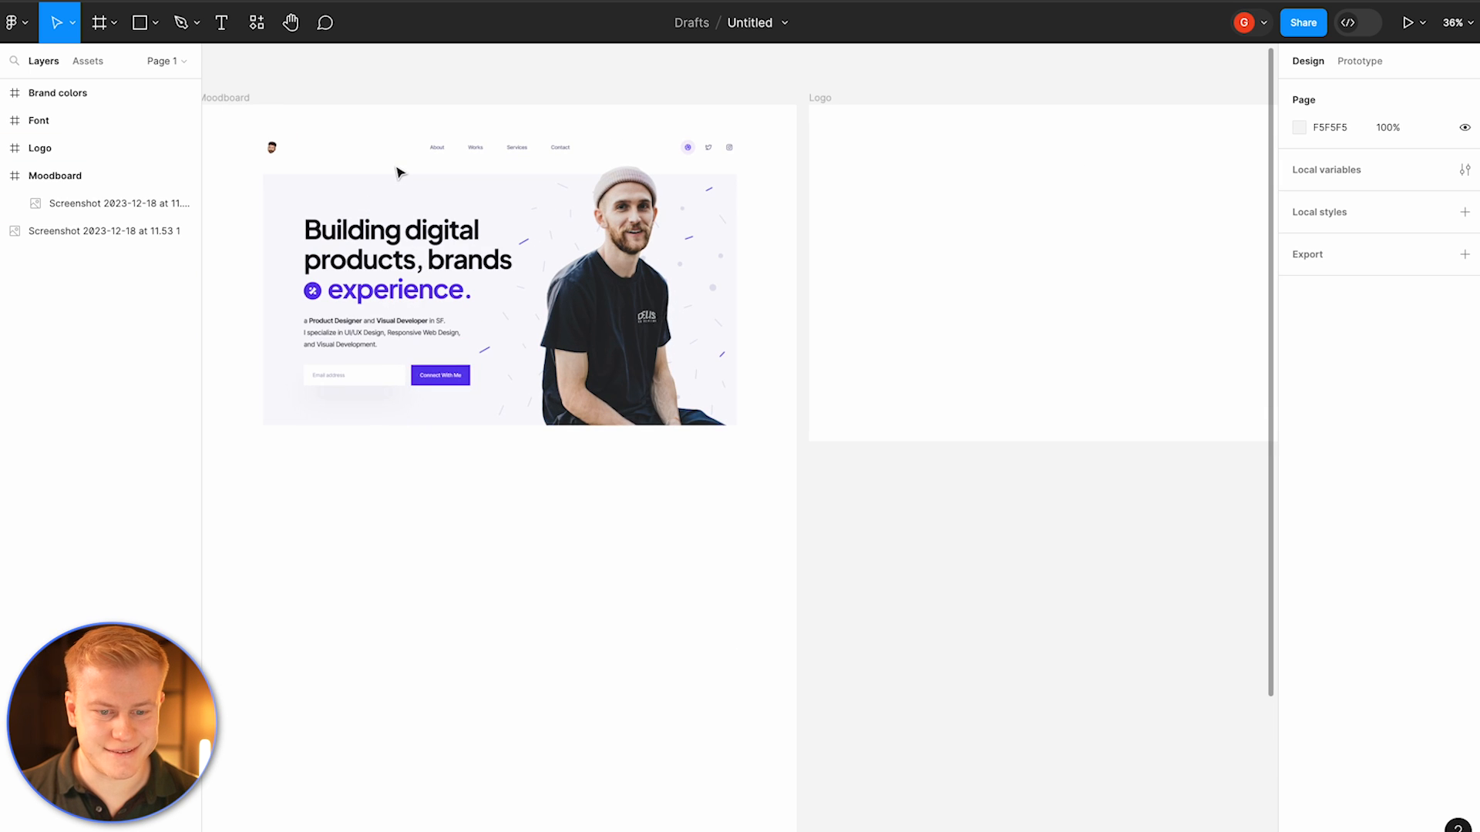
scroll(399, 173, down, 1)
scroll(399, 173, left, 10)
scroll(398, 172, right, 5)
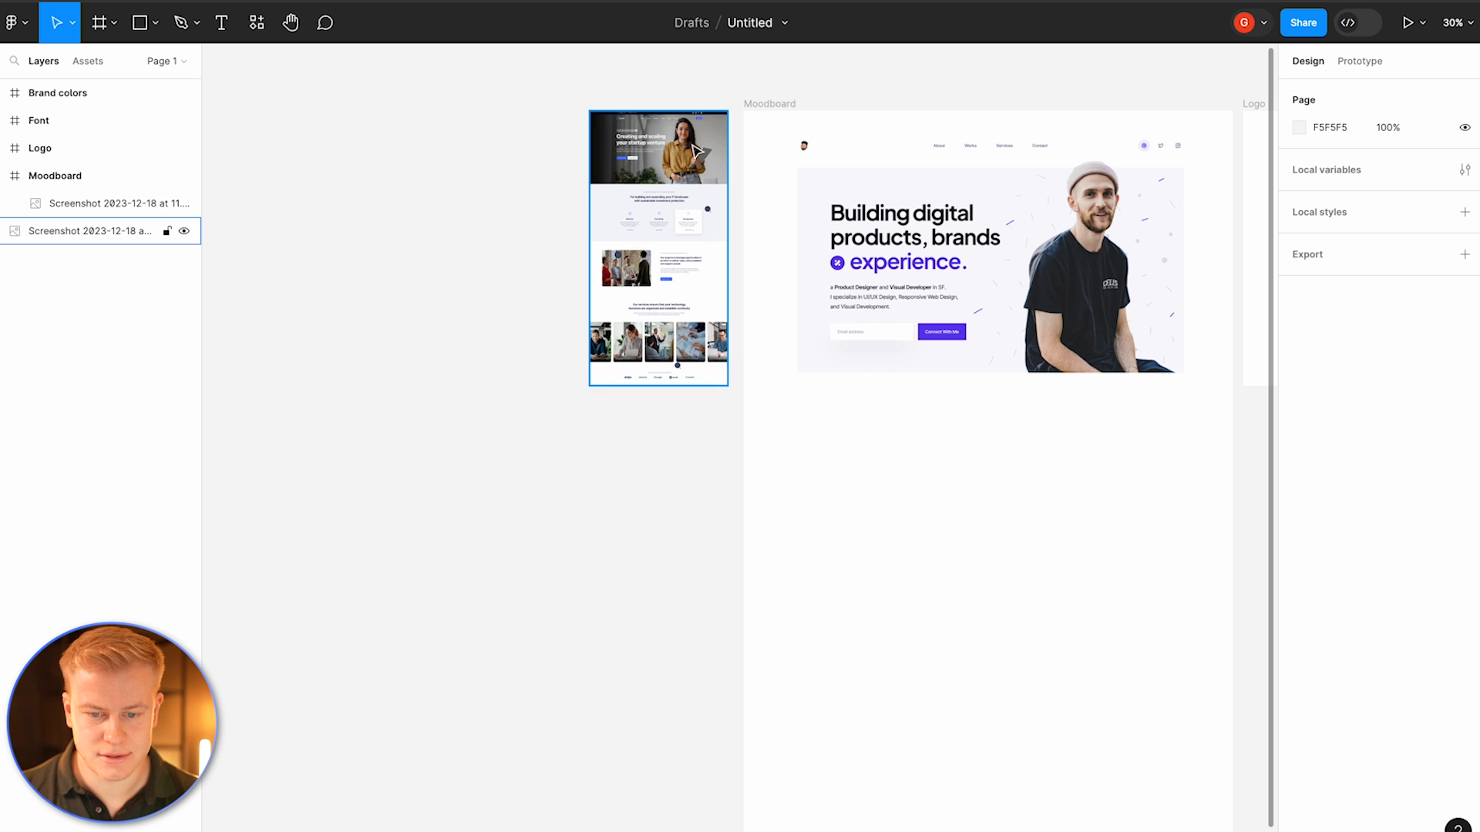
scroll(645, 116, up, 10)
scroll(646, 112, down, 8)
scroll(657, 113, right, 6)
scroll(671, 115, down, 1)
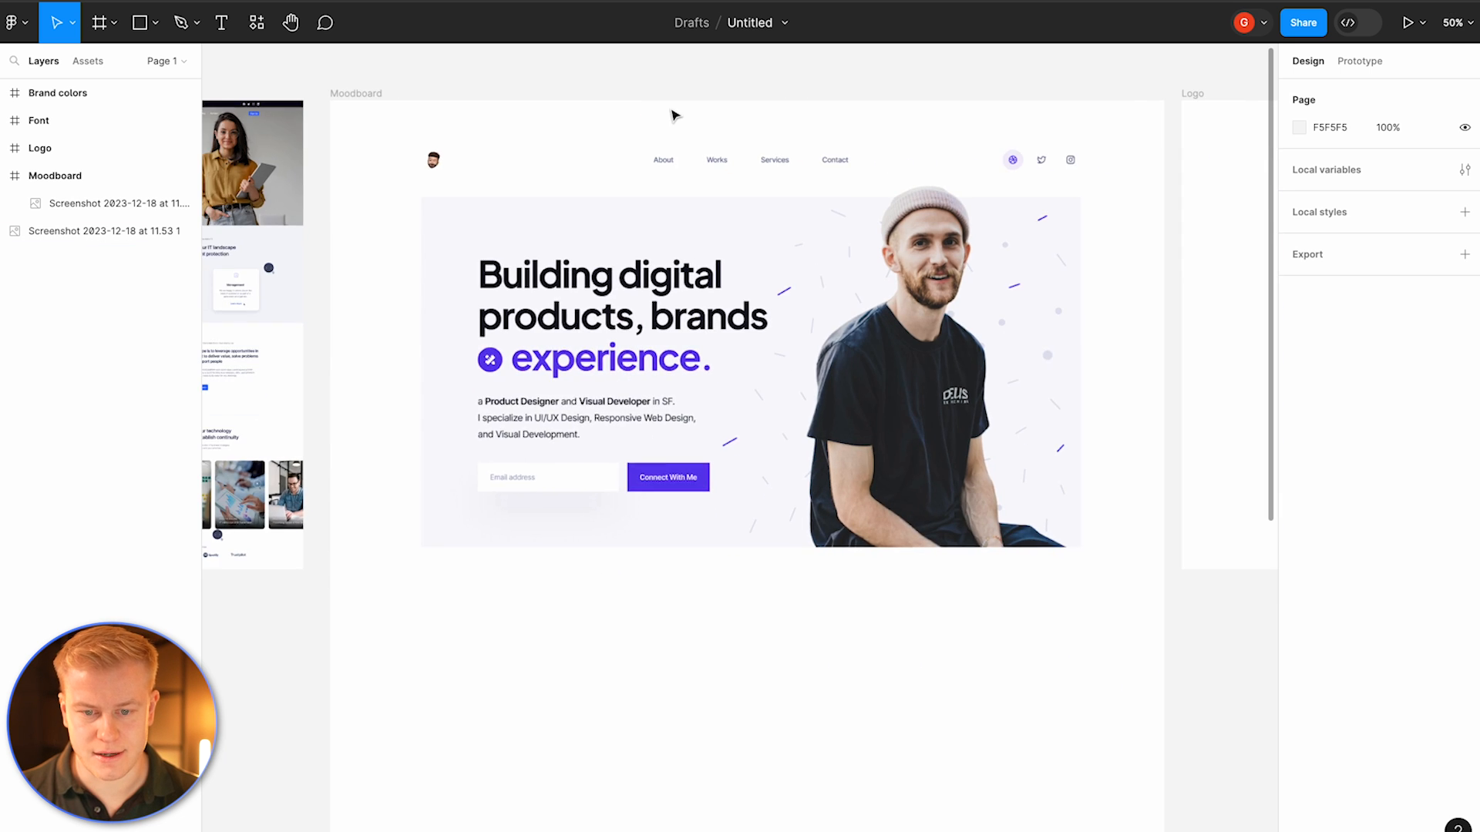
scroll(673, 115, down, 2)
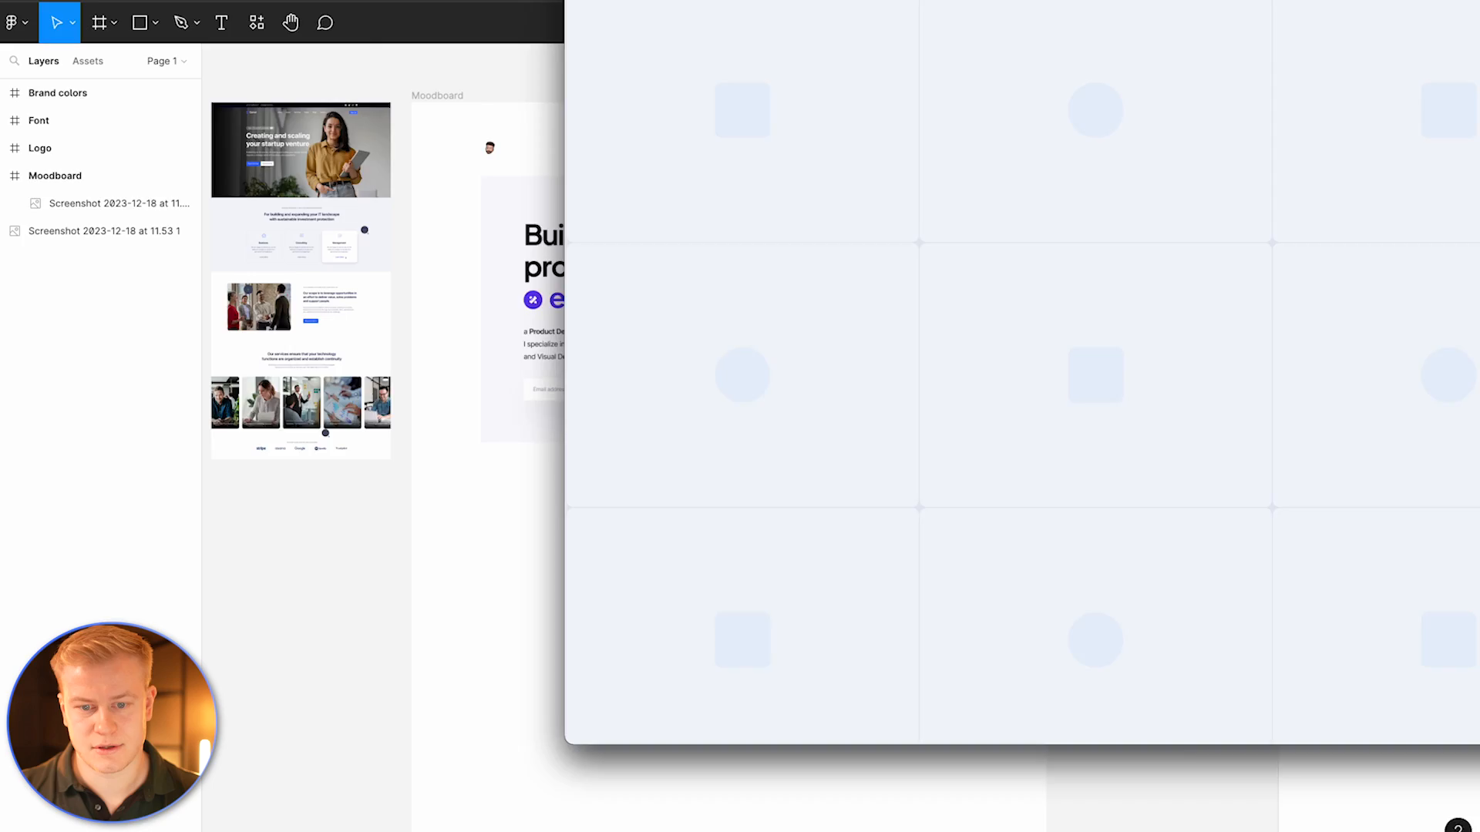
Step: Copy a placeholder logo from Logoipsum and paste it into the Moodboard frame
click(1113, 24)
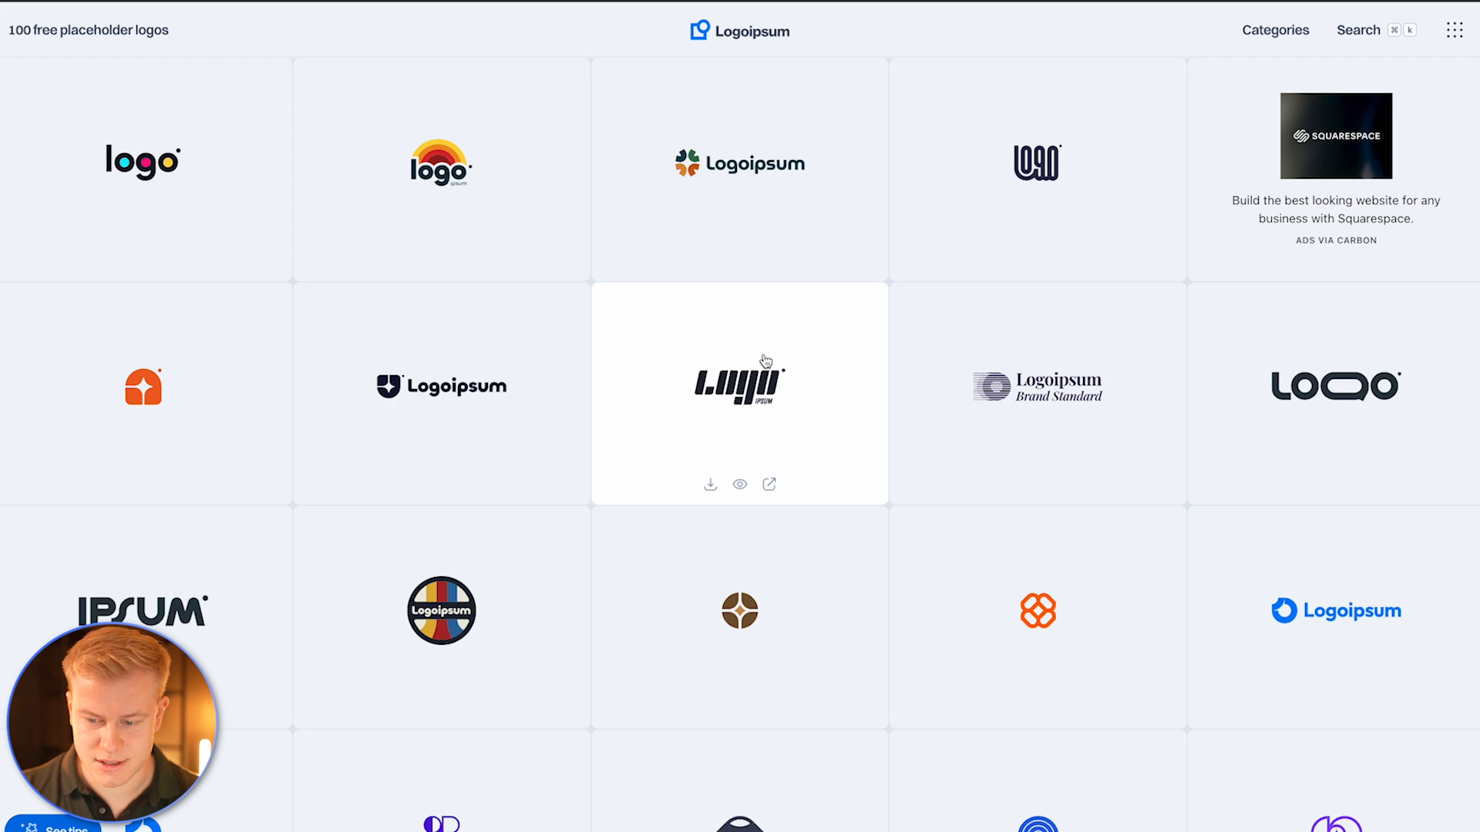
scroll(766, 361, down, 5)
scroll(765, 361, up, 5)
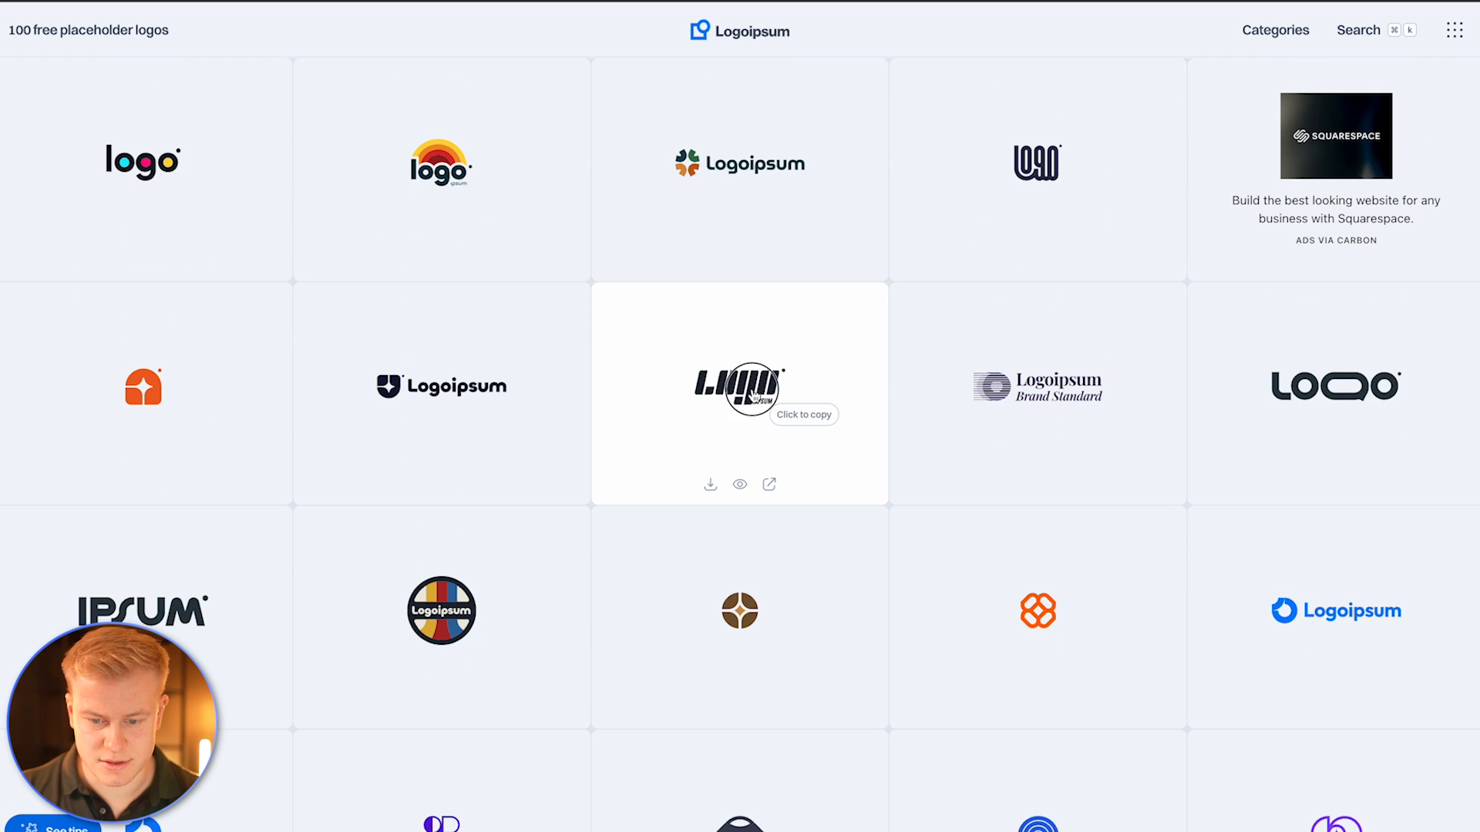
click(759, 396)
key(super+Tab)
click(693, 544)
key(super+v)
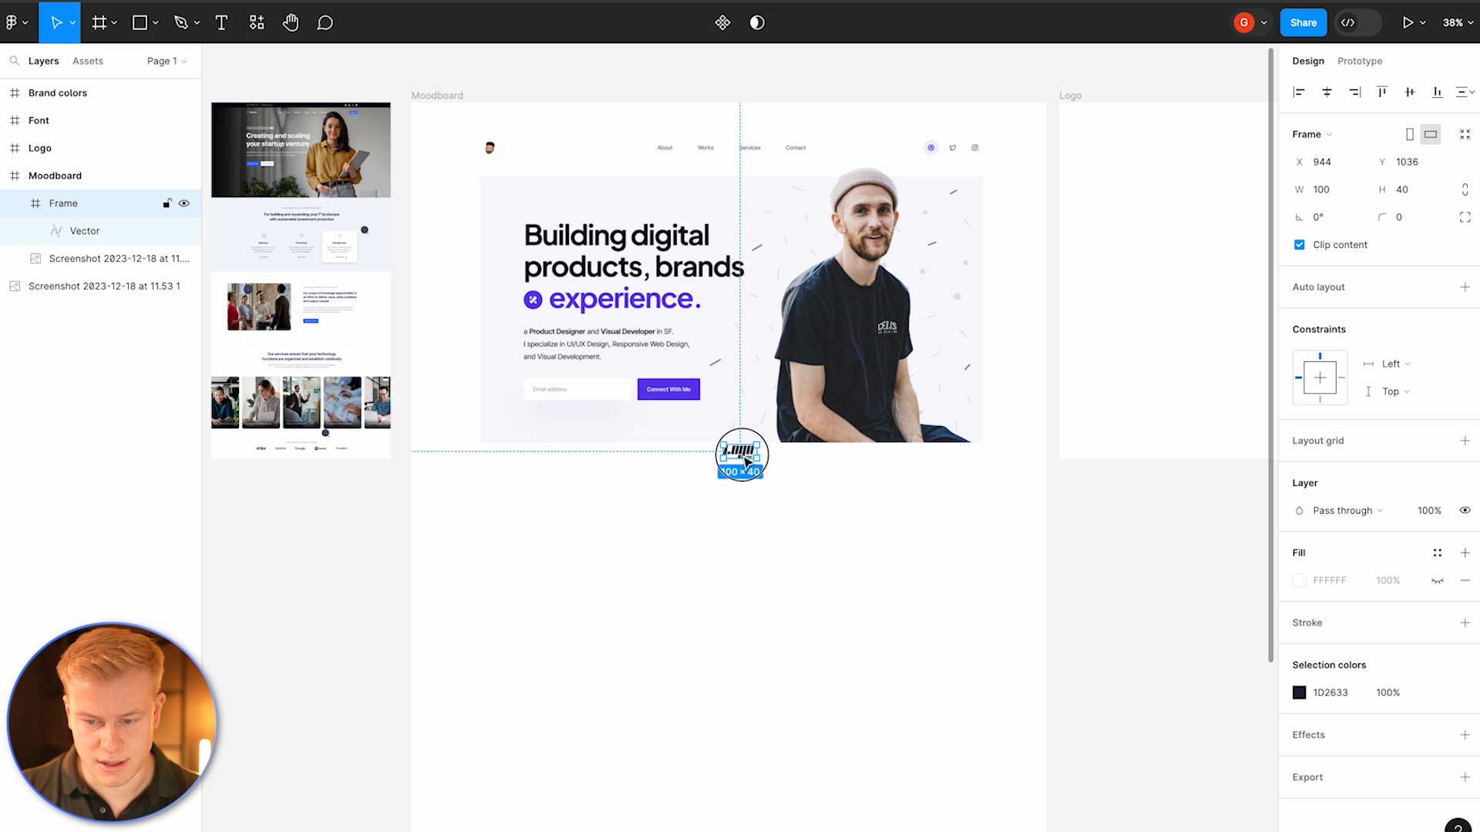
Step: Move the pasted placeholder logo into the Logo frame and scale it up to about 467 × 186
drag(744, 459, 1199, 279)
scroll(1199, 279, right, 5)
scroll(1047, 248, up, 3)
scroll(1046, 248, down, 3)
drag(551, 349, 551, 323)
drag(551, 347, 851, 355)
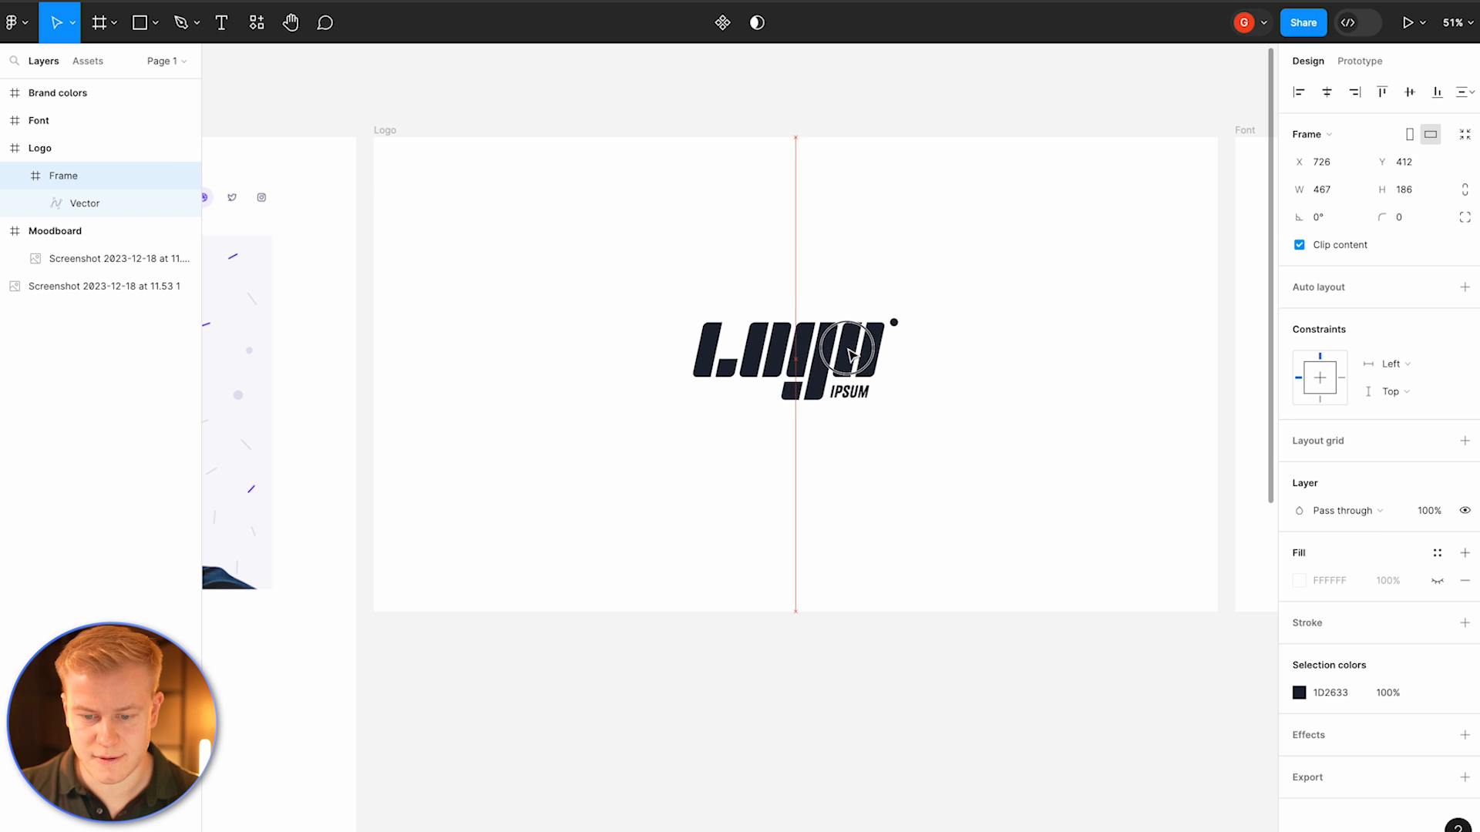
Step: Recolor the logo with the eyedropper, sampling the blue button color 3366FF from the tall website screenshot
click(786, 171)
scroll(787, 170, down, 3)
scroll(790, 168, left, 2)
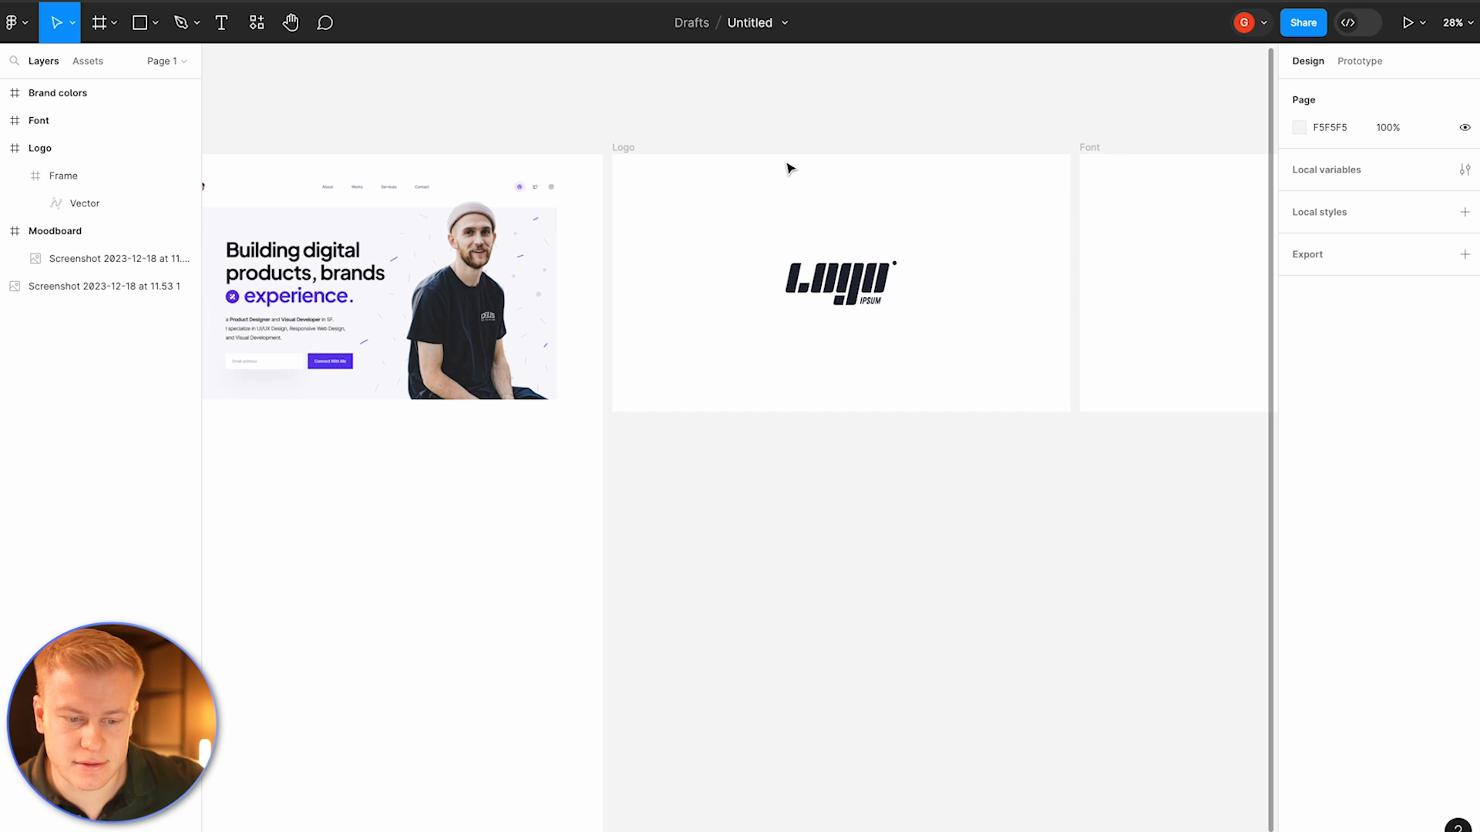
click(896, 276)
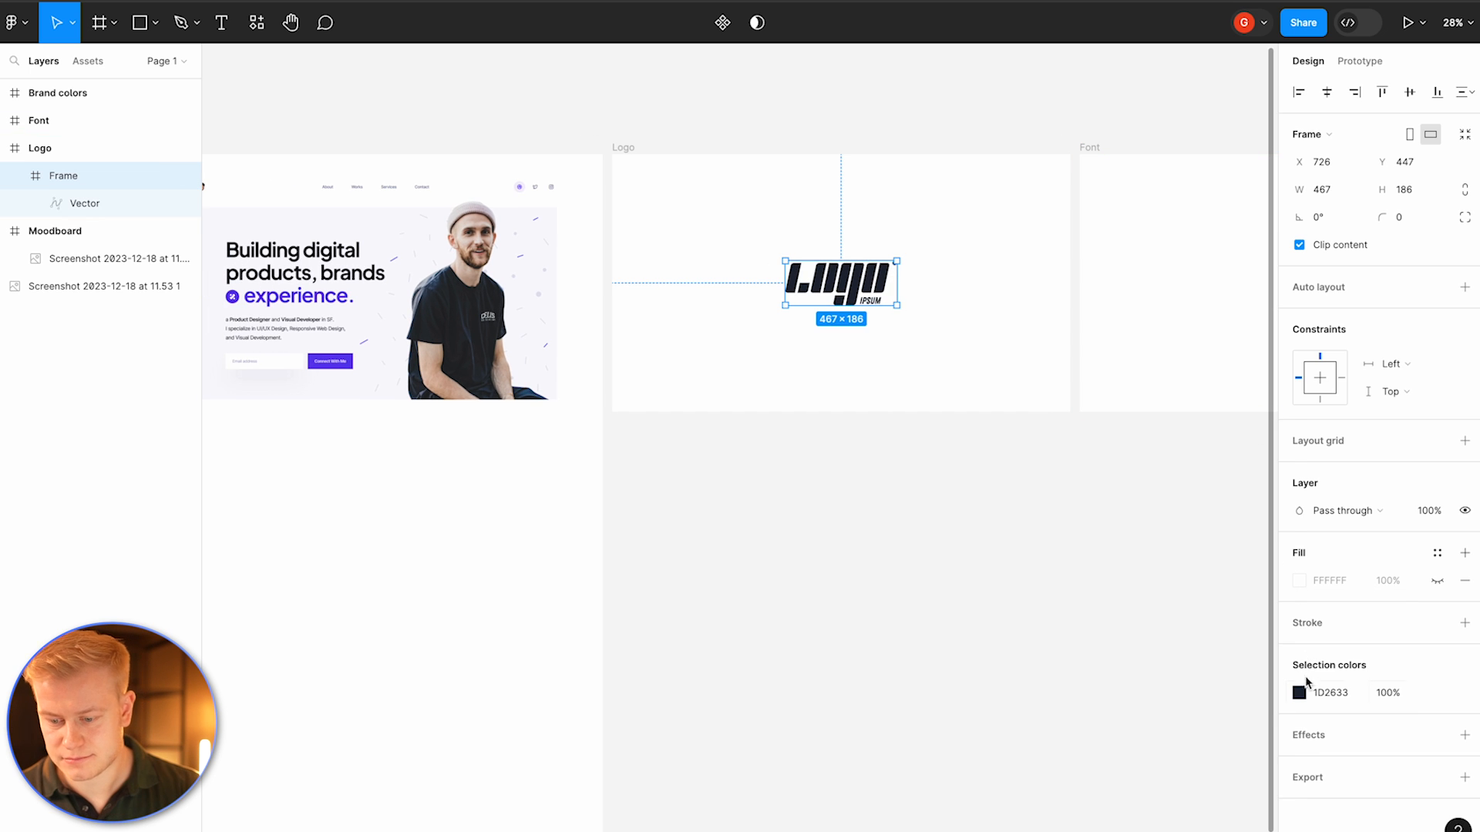
click(1301, 691)
click(1096, 653)
scroll(832, 433, left, 10)
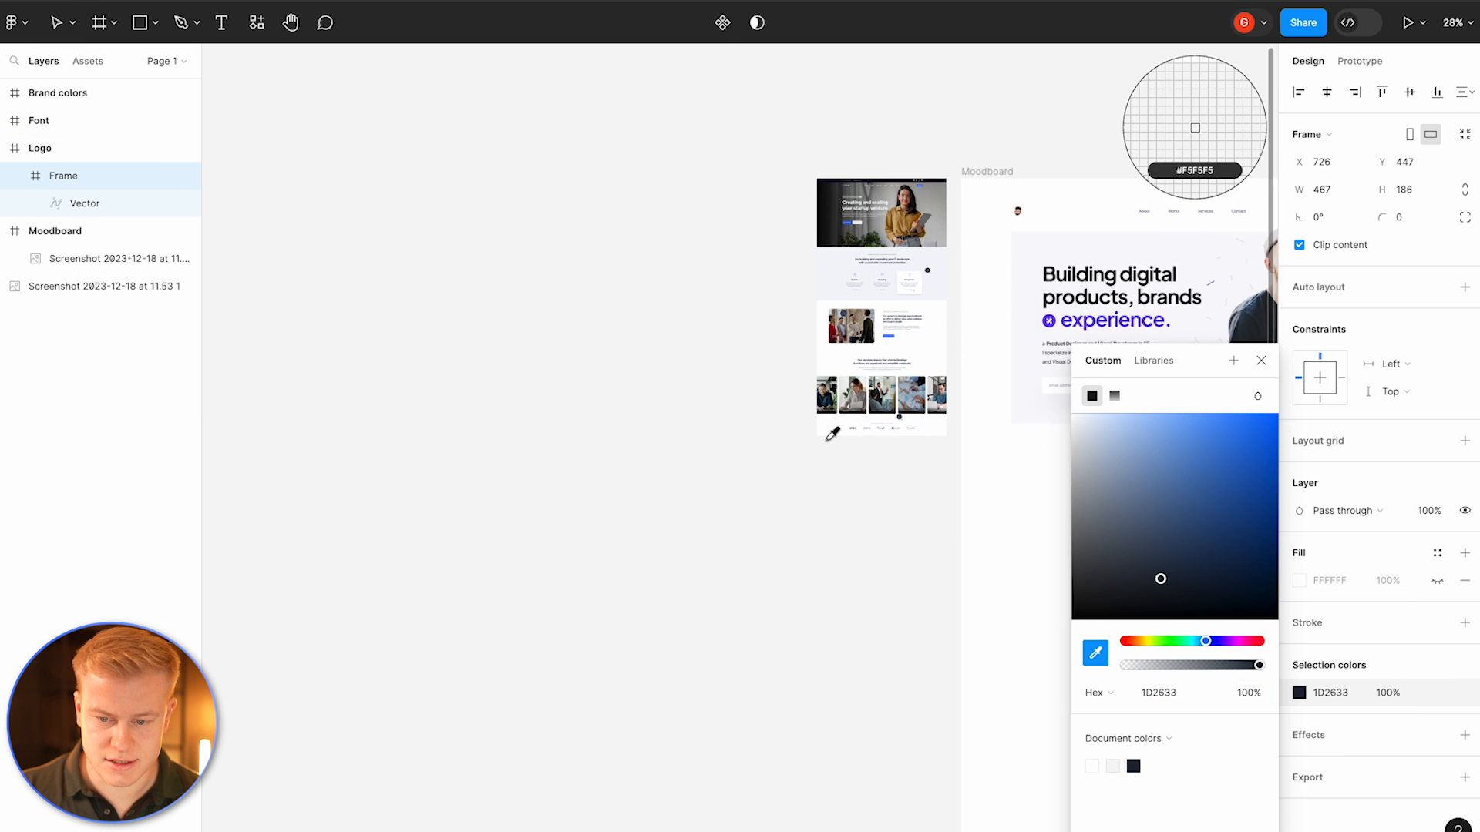
scroll(832, 433, right, 10)
scroll(332, 239, up, 10)
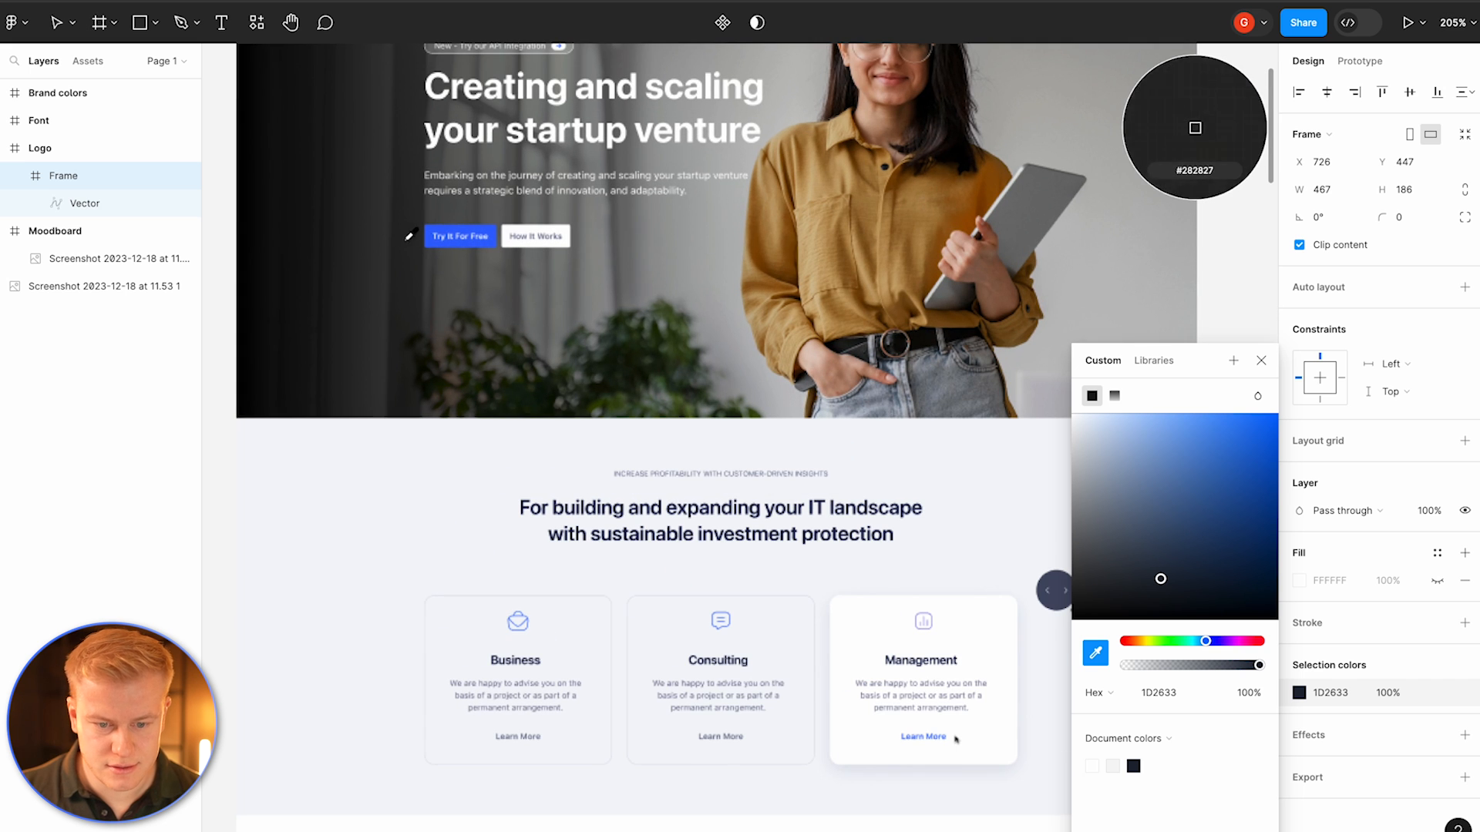
click(472, 231)
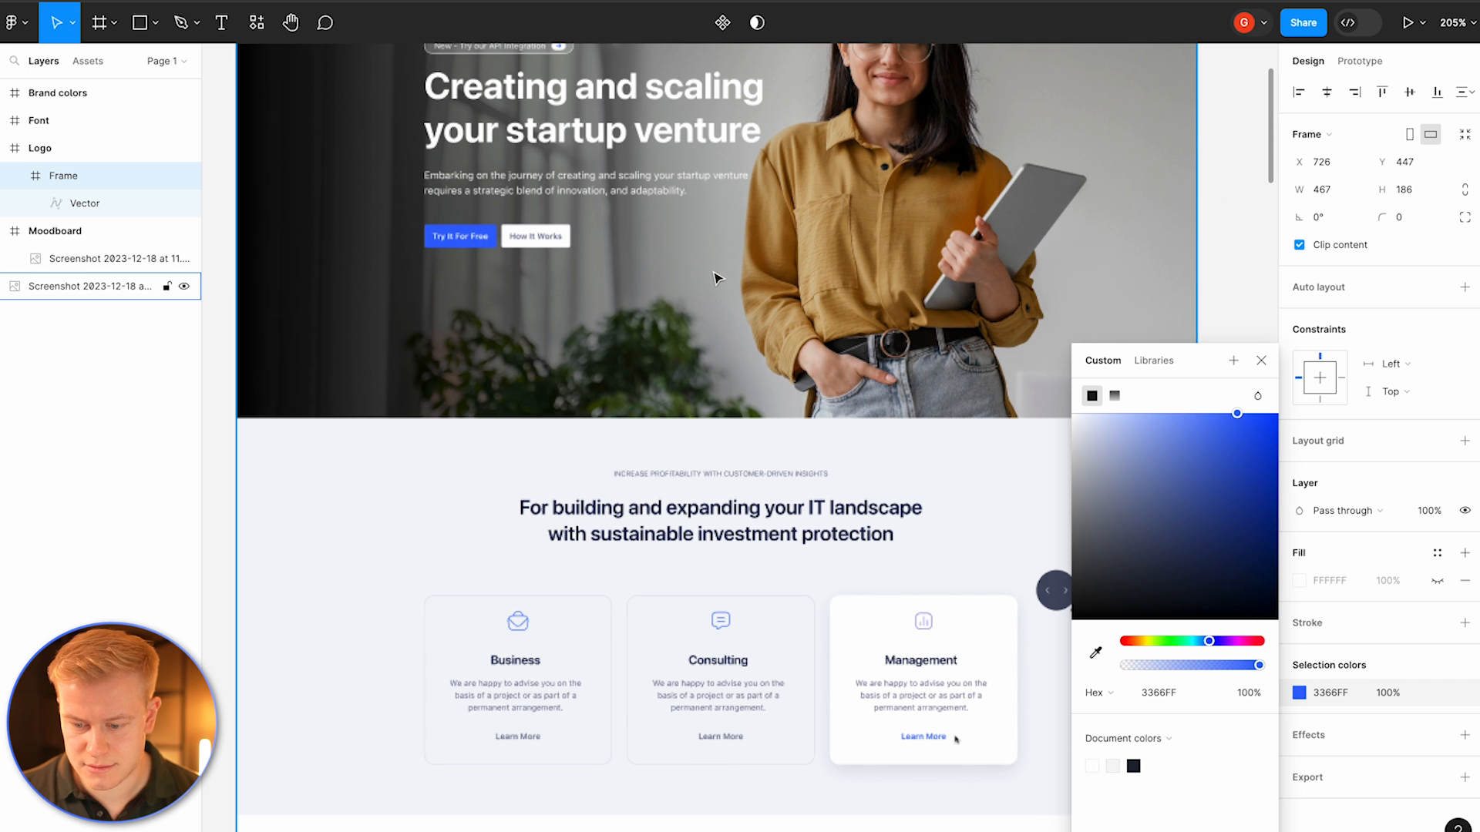
Step: Change the logo fill to a linear gradient fading from 3366FF to 0% opacity
scroll(885, 366, up, 10)
scroll(855, 378, down, 8)
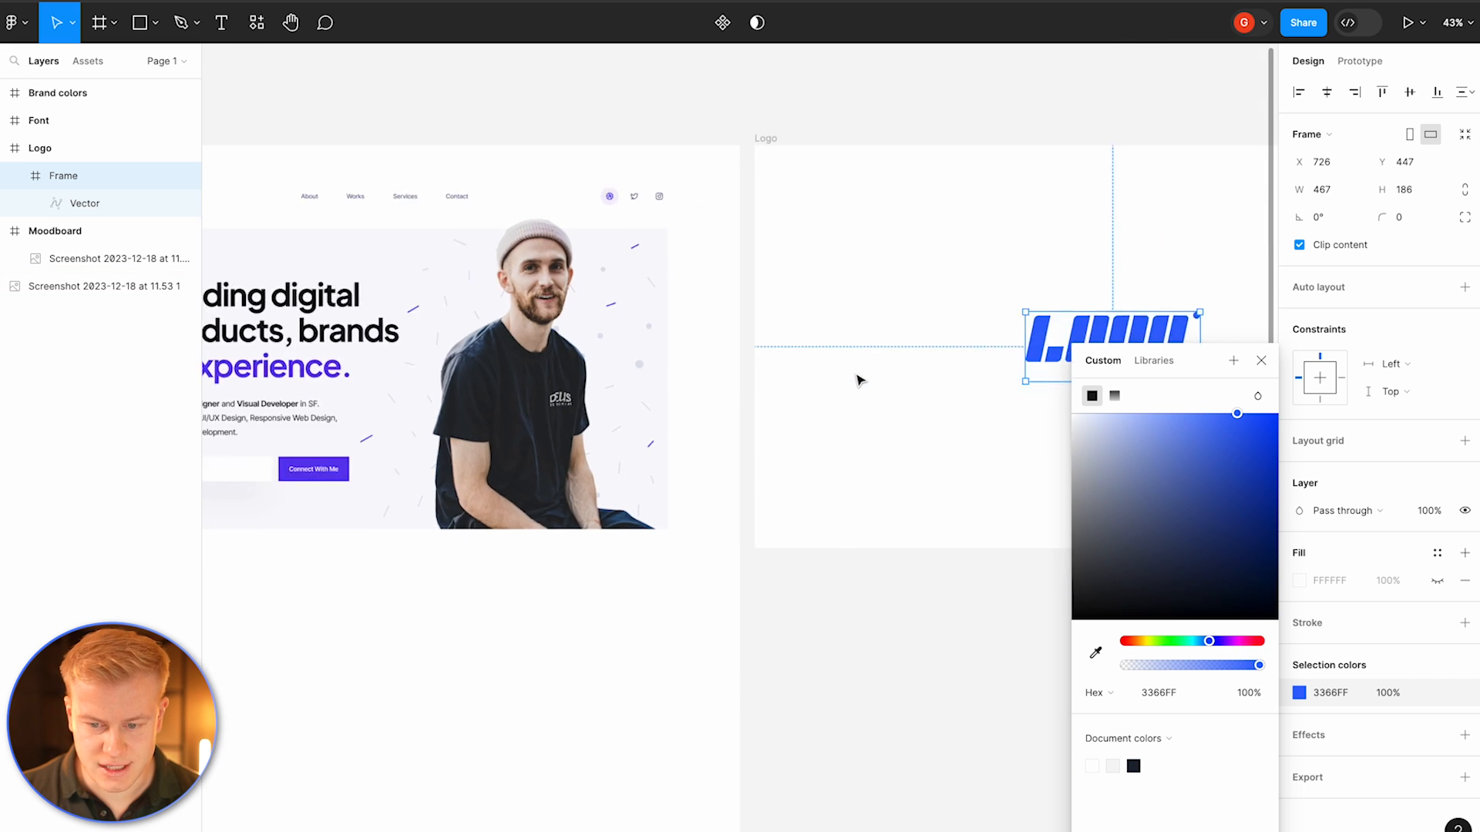
scroll(854, 373, down, 2)
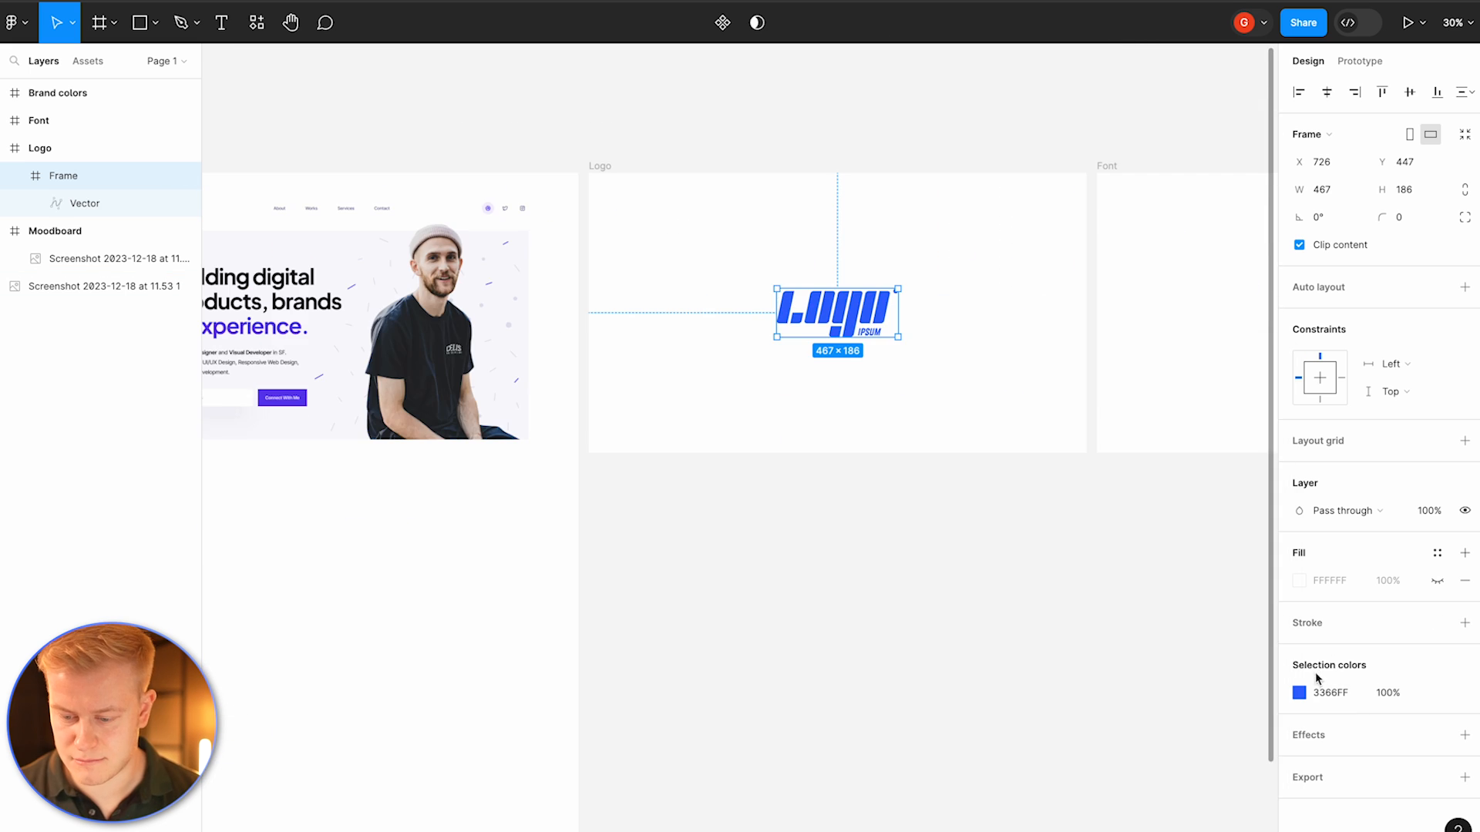
click(1299, 692)
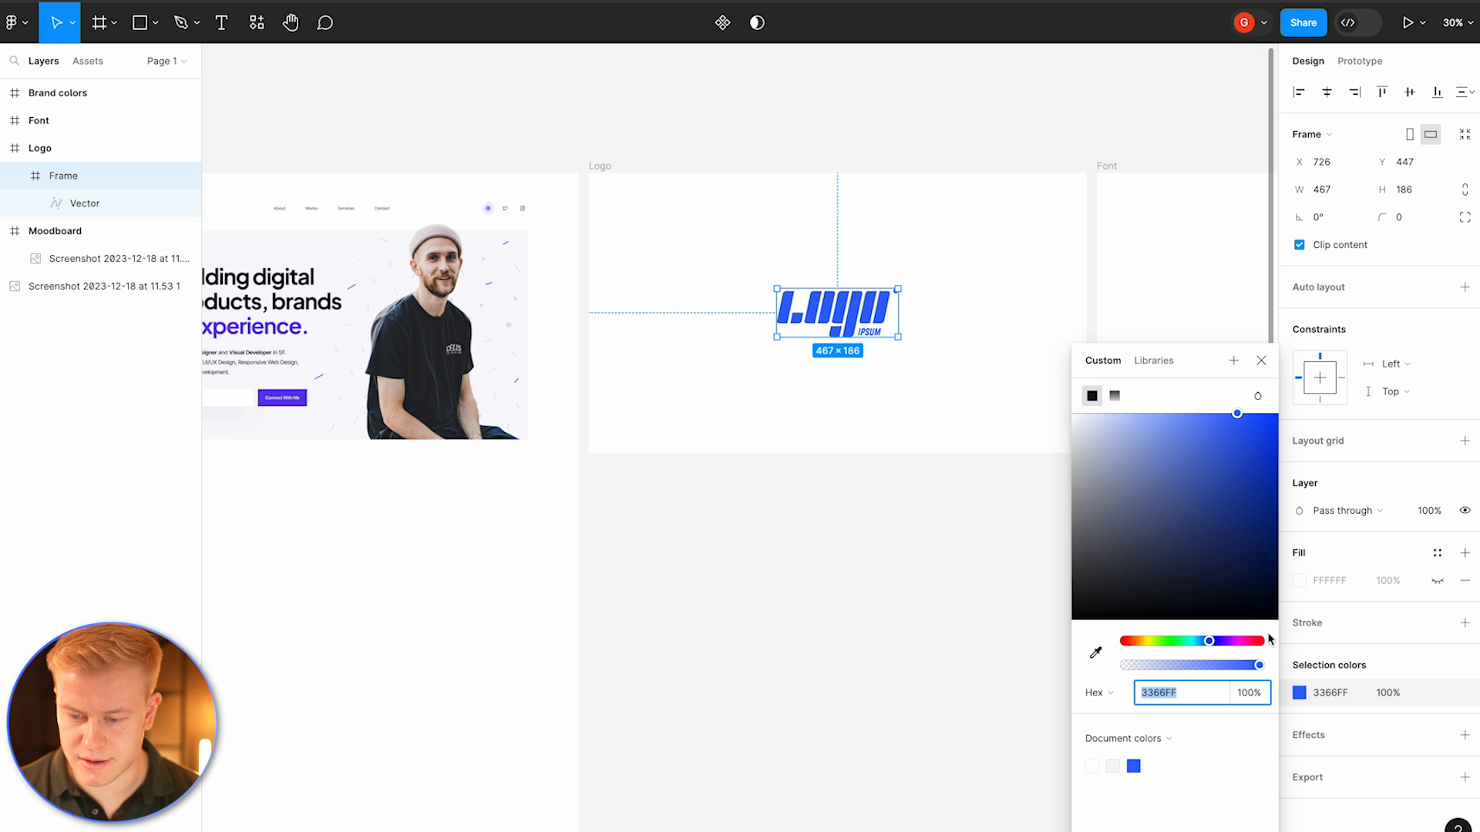
click(1114, 396)
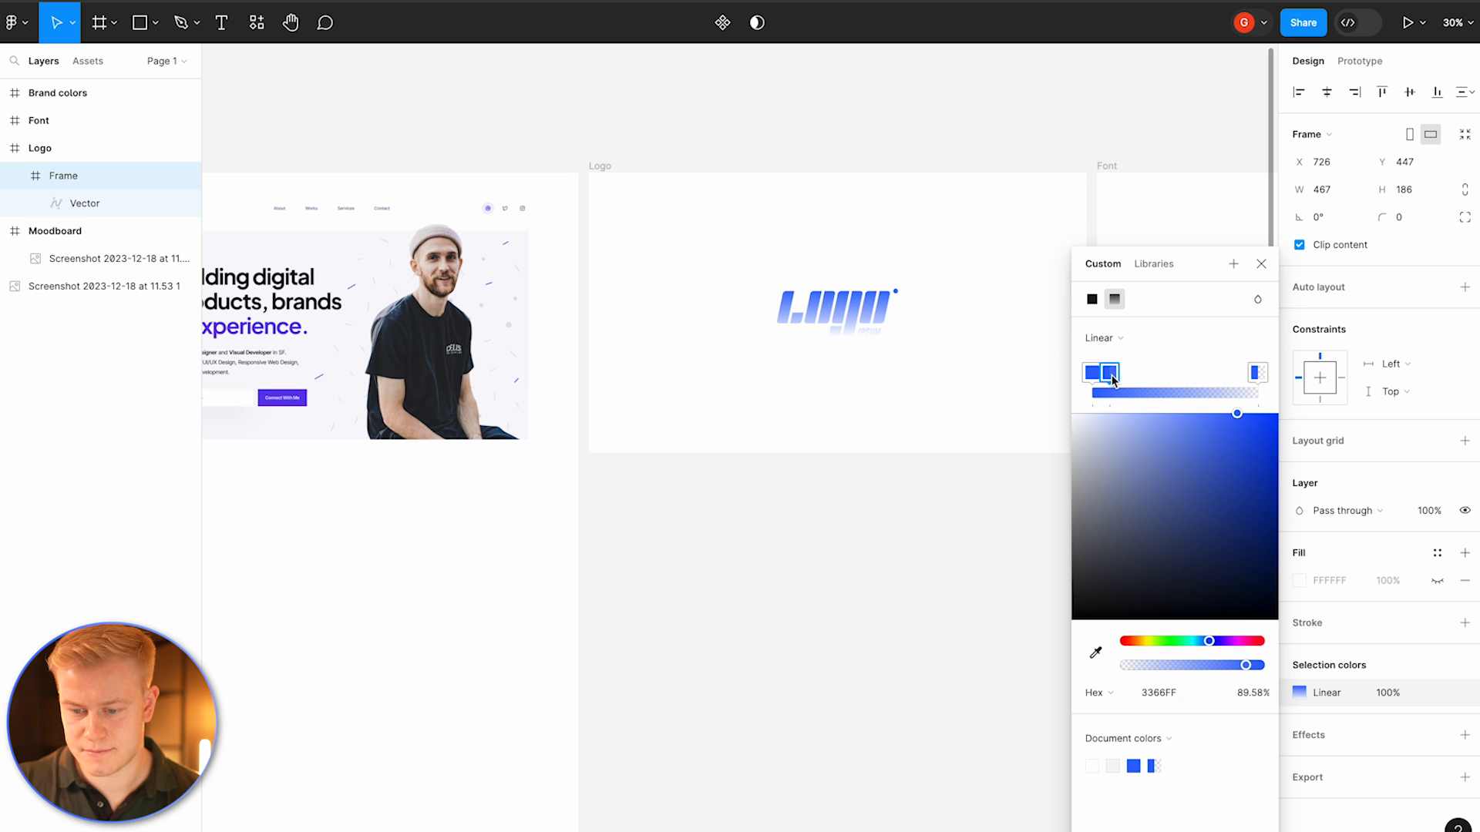
drag(1112, 379, 1119, 361)
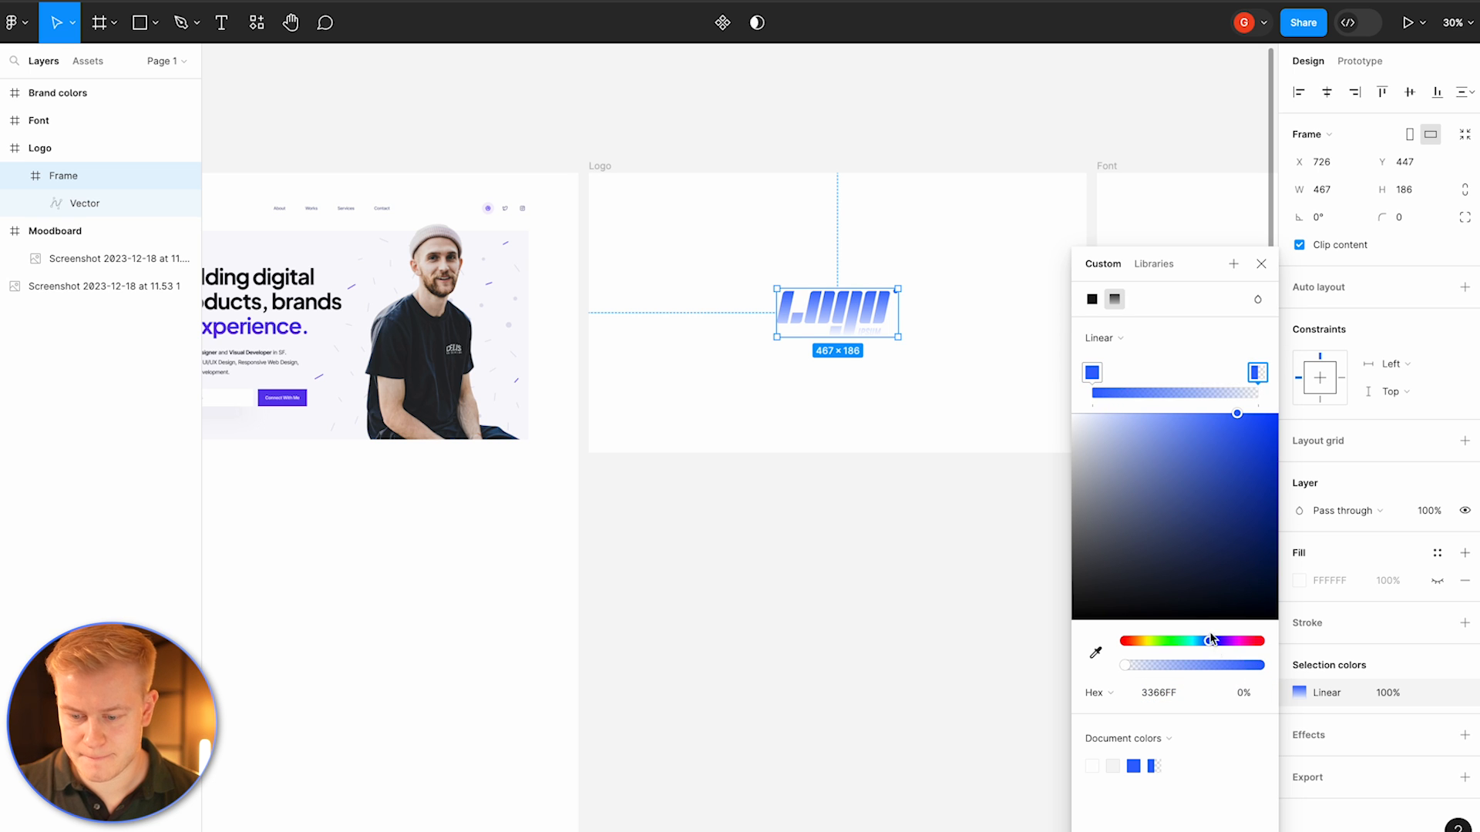
click(881, 413)
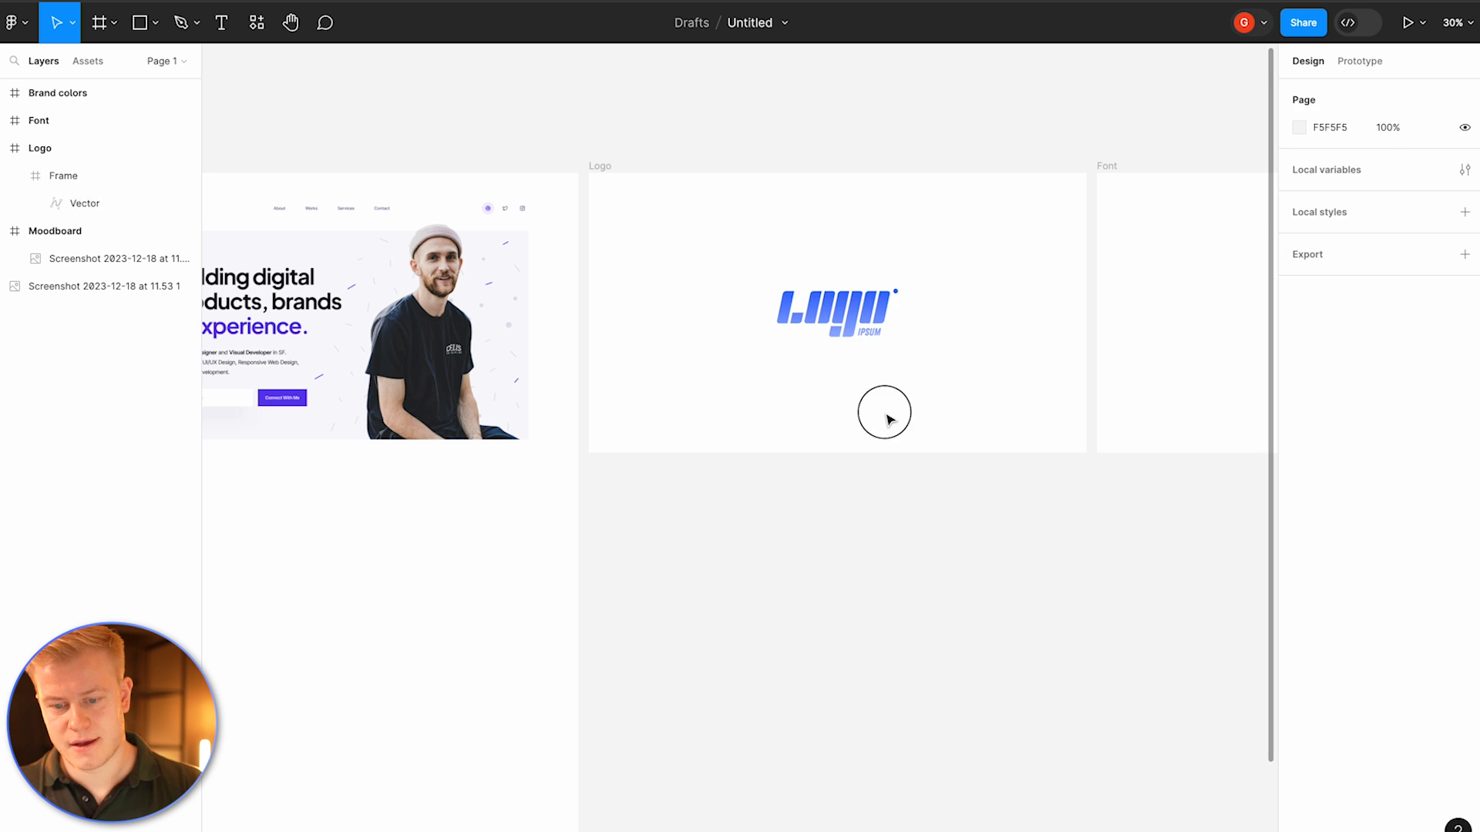
Step: Enlarge the tall website screenshot beside the Moodboard frame to about 1524 × 3031
scroll(885, 420, down, 2)
scroll(885, 419, down, 3)
scroll(886, 419, left, 1)
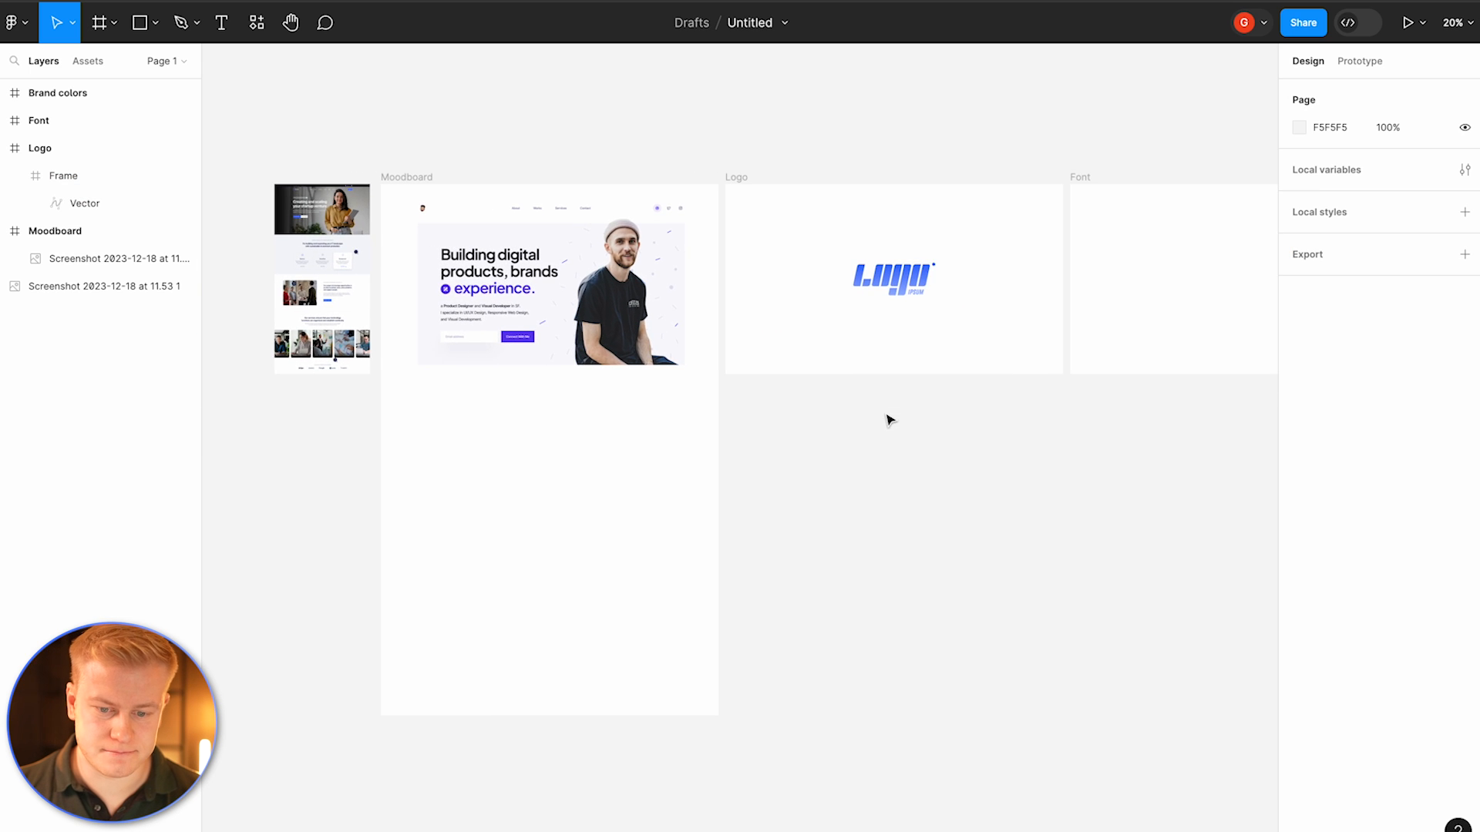
click(314, 282)
scroll(497, 401, left, 4)
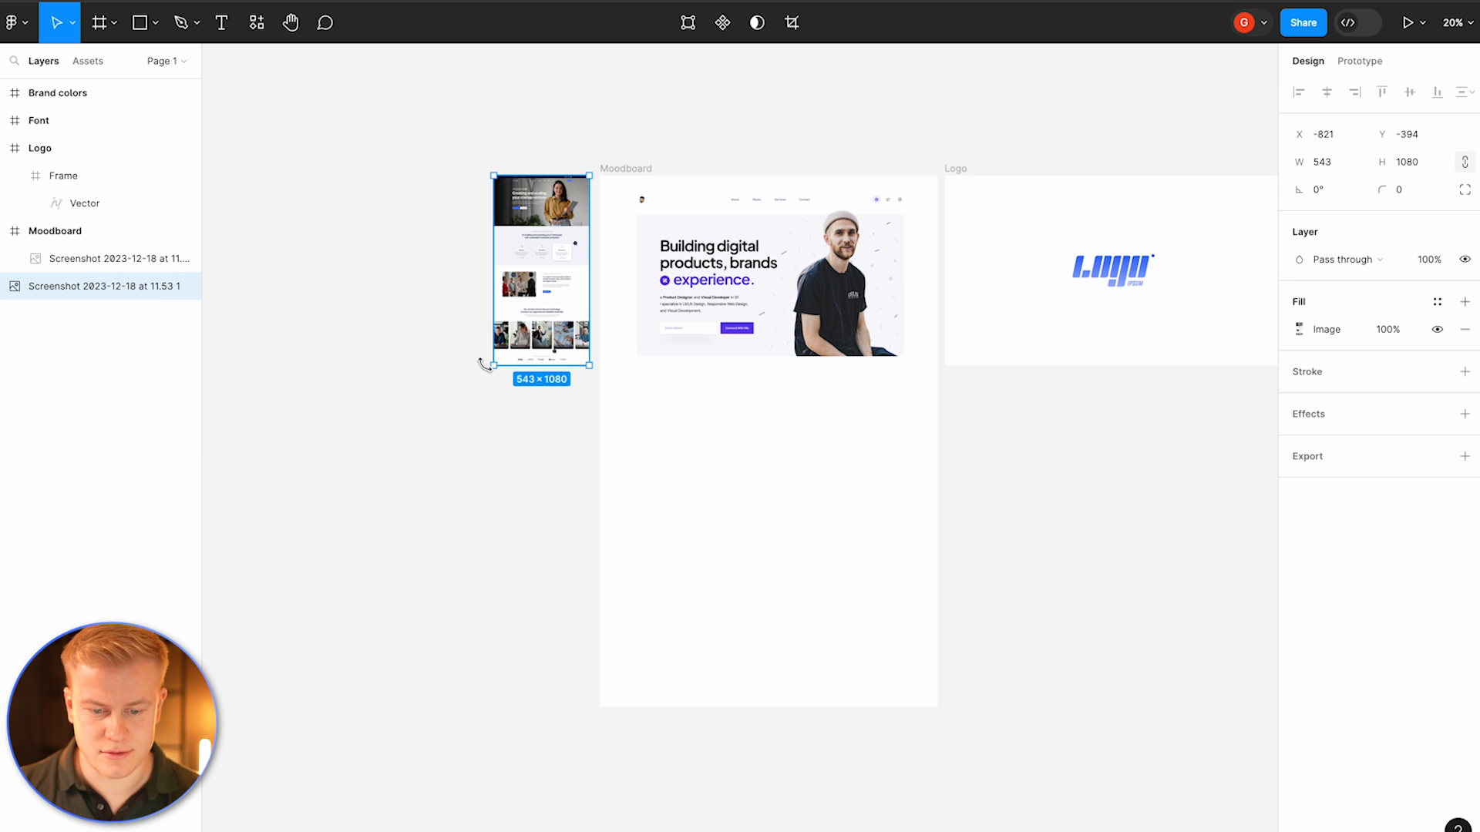
drag(493, 362, 321, 638)
scroll(449, 749, up, 5)
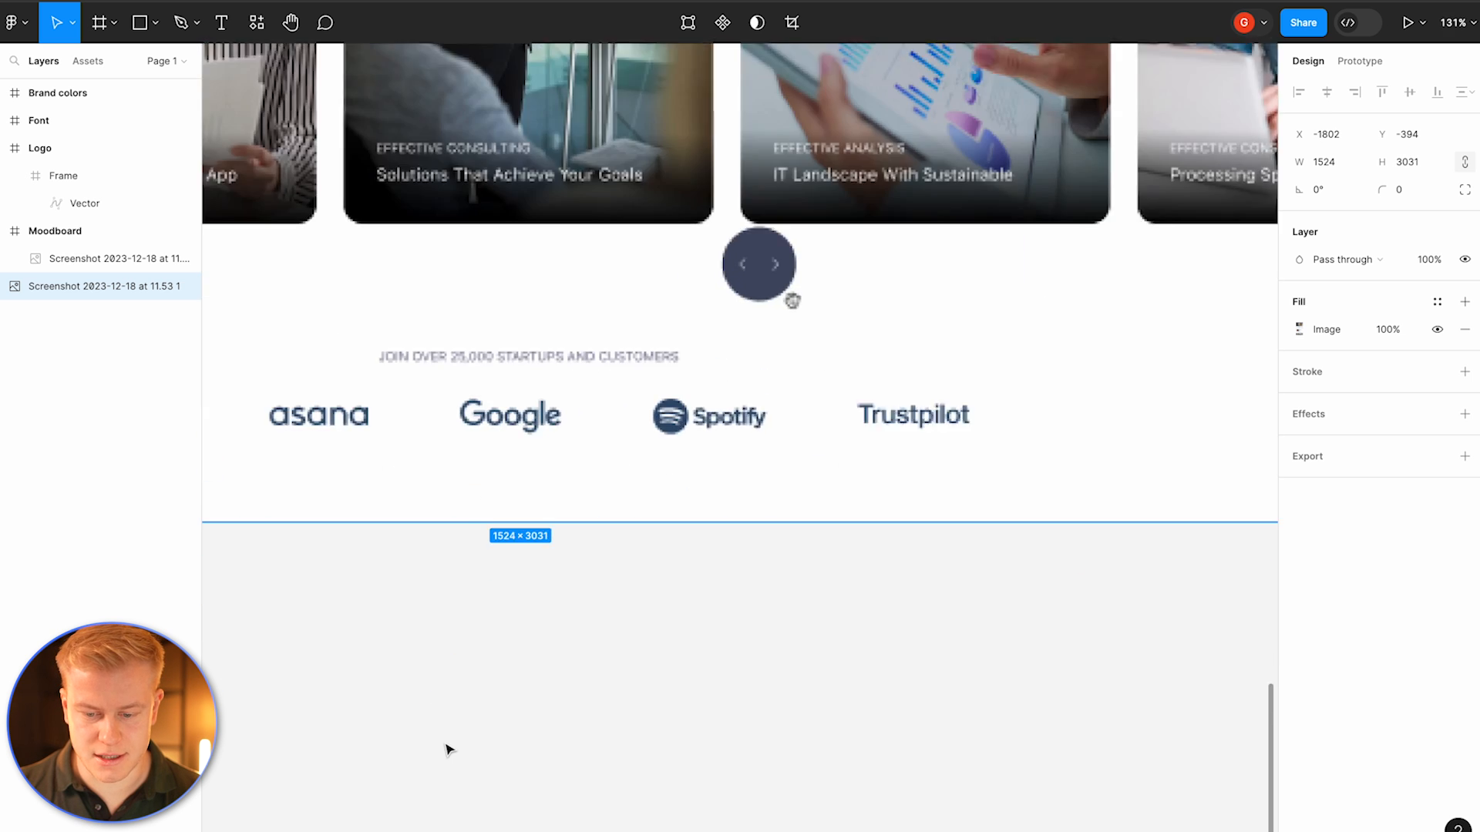
scroll(449, 749, right, 8)
scroll(501, 663, left, 2)
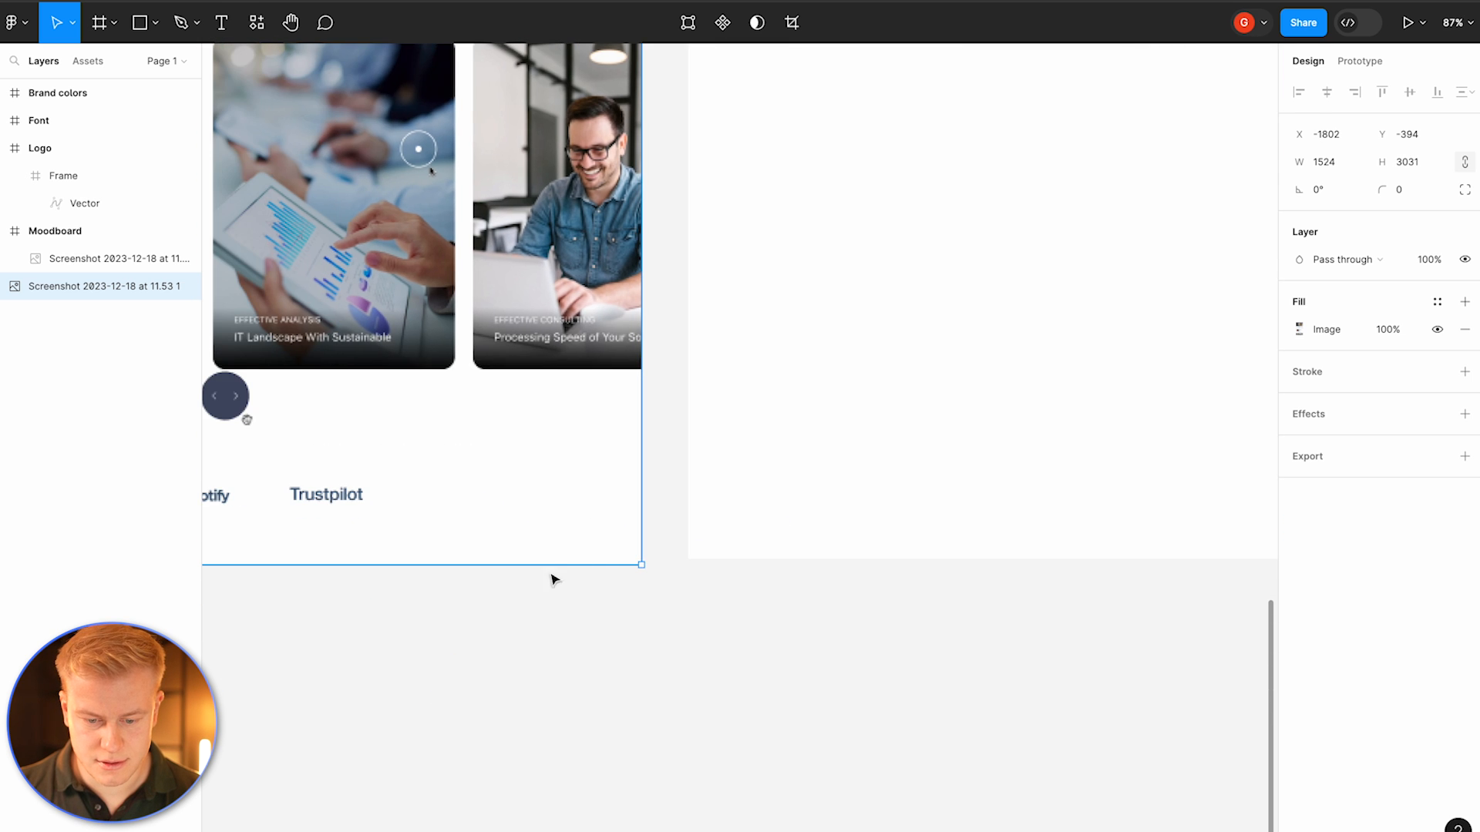
drag(552, 569, 554, 563)
key(Escape)
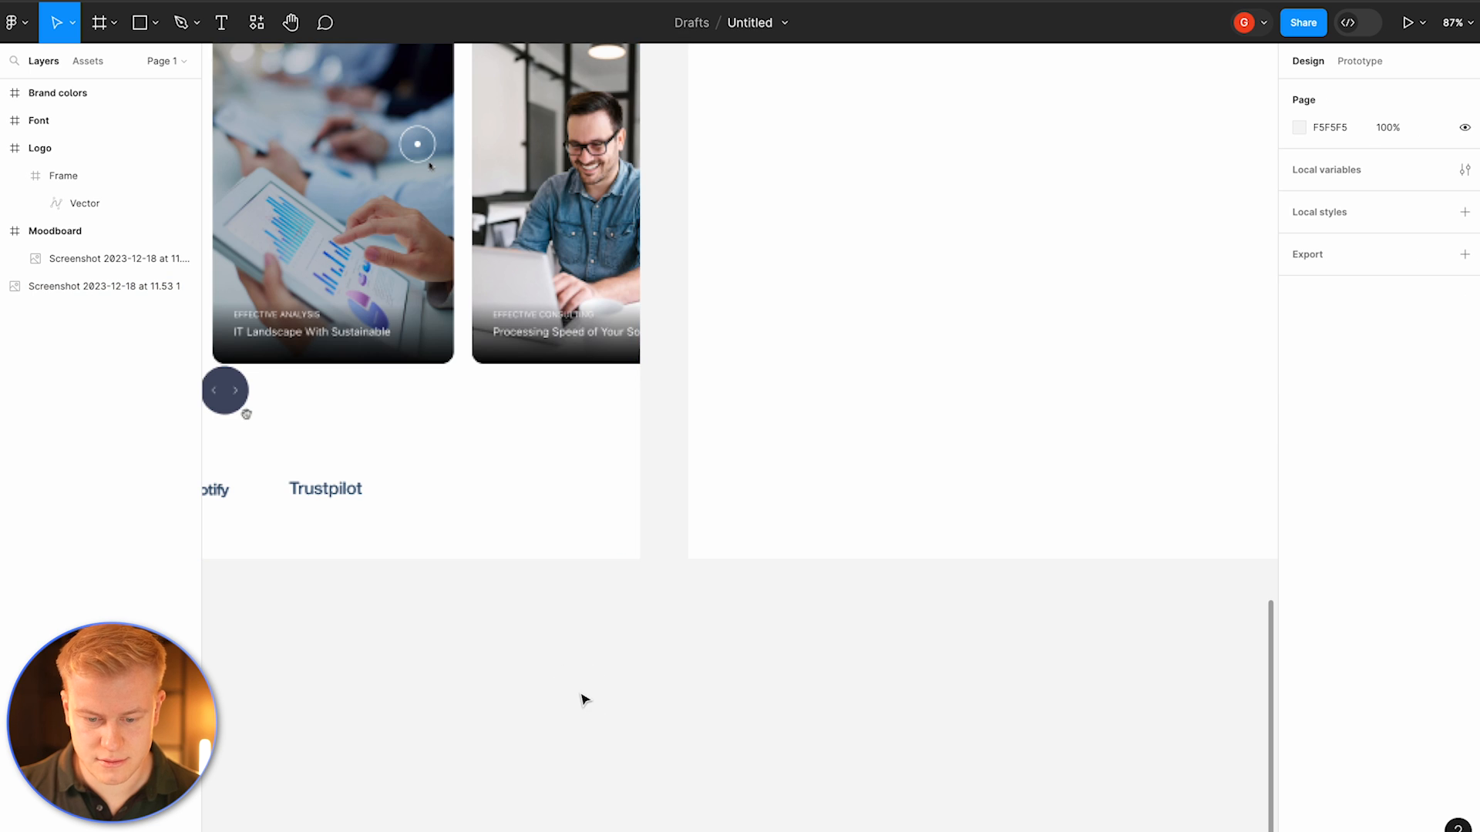
Step: Look over the screenshots, Moodboard, Logo, Font and Brand colors frames across the canvas
scroll(581, 696, down, 5)
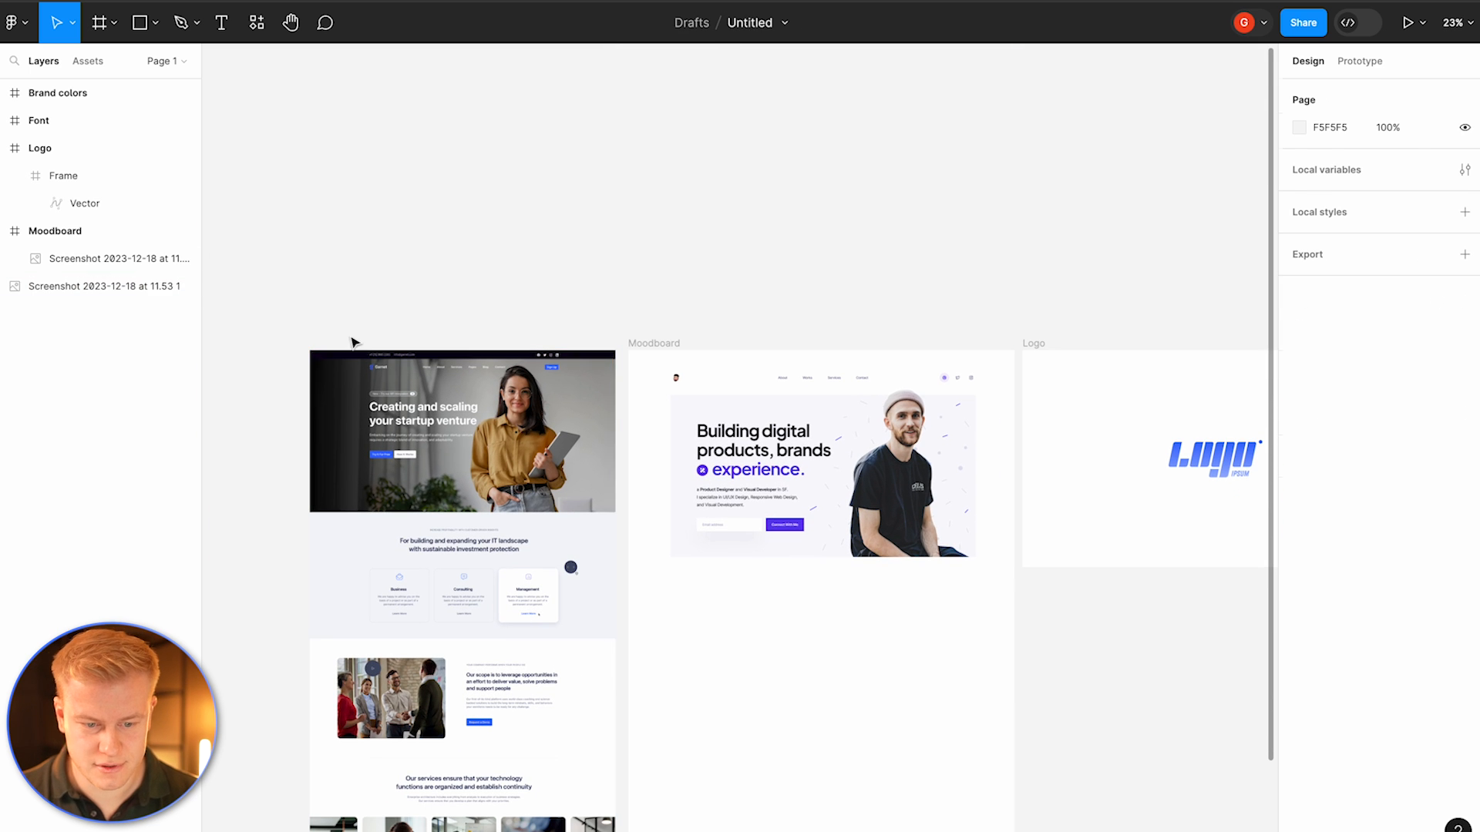
drag(353, 340, 651, 350)
shift+click(1033, 343)
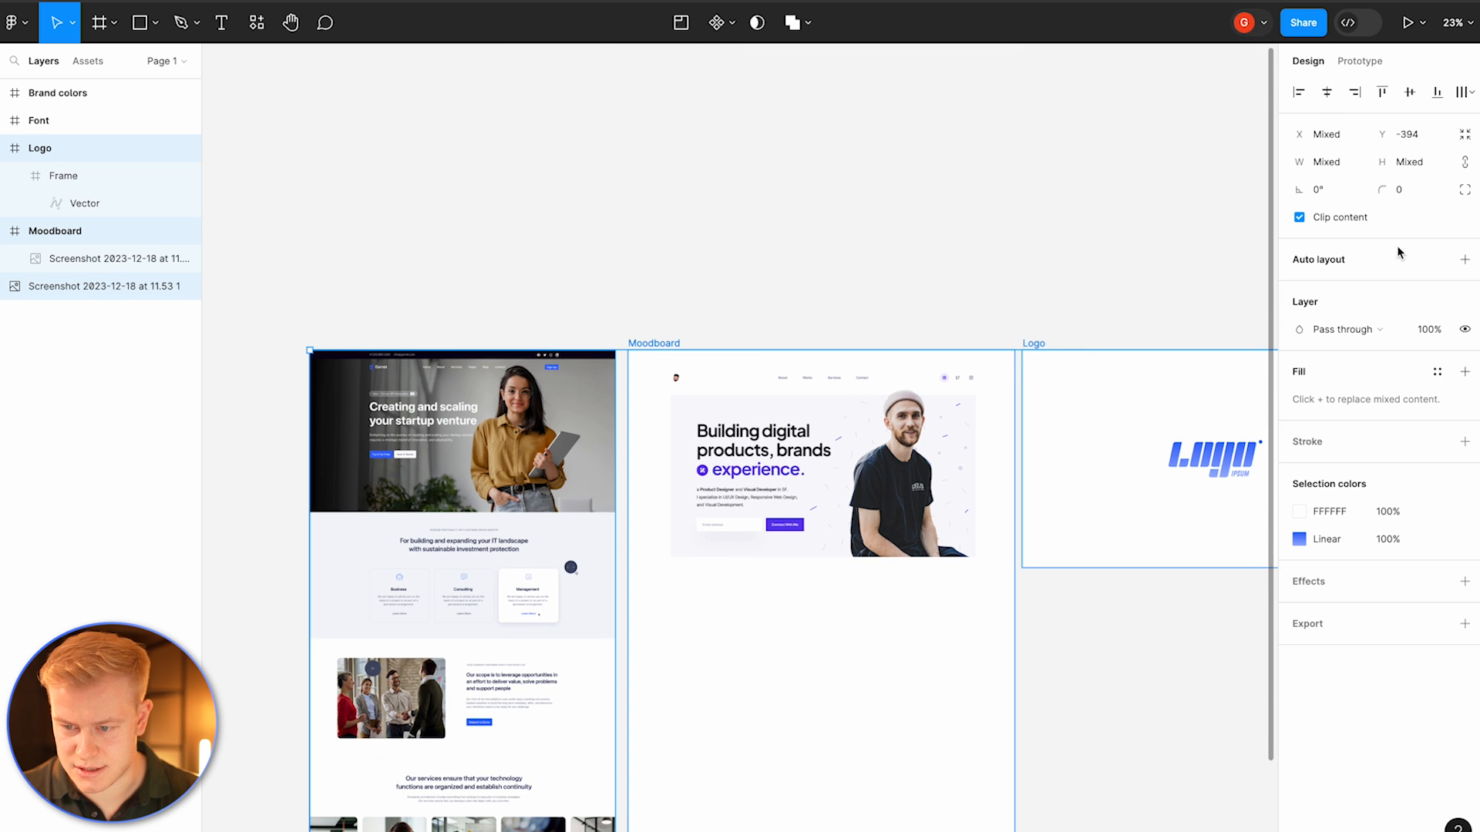
click(671, 291)
drag(532, 393, 528, 398)
scroll(531, 398, right, 2)
scroll(531, 399, down, 1)
click(950, 486)
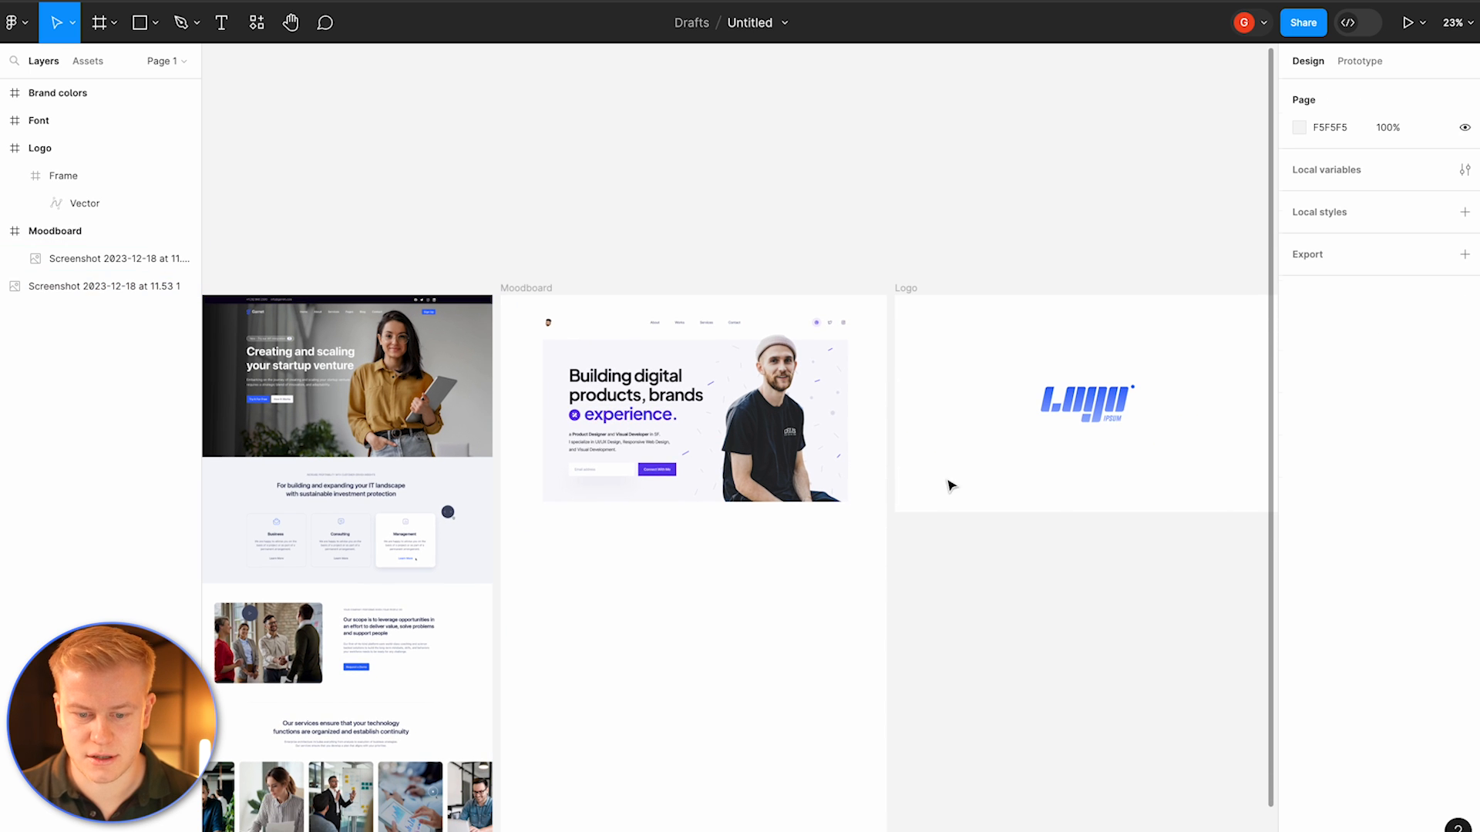
click(708, 403)
click(665, 615)
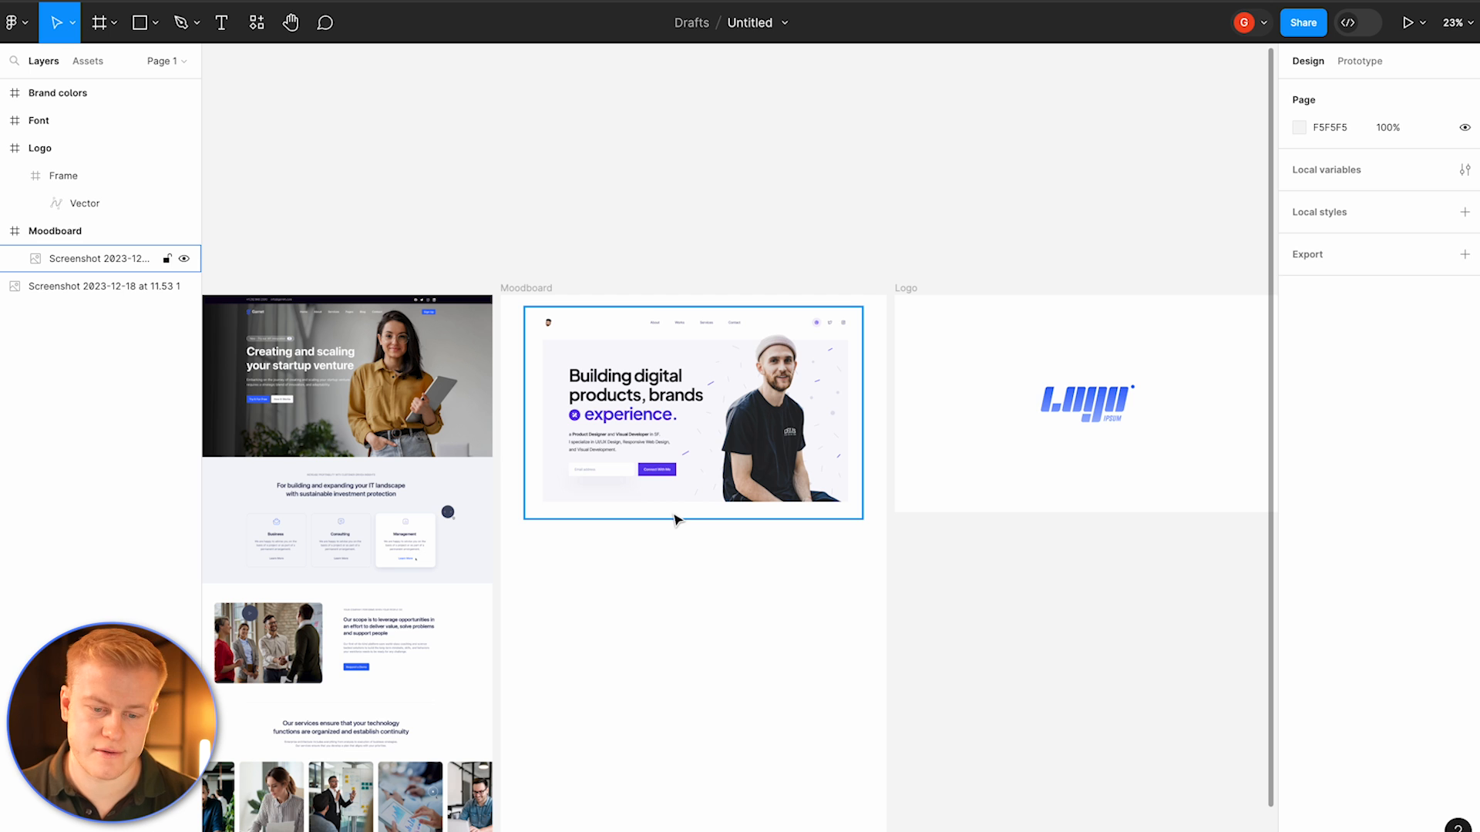
scroll(672, 528, down, 2)
scroll(672, 528, left, 1)
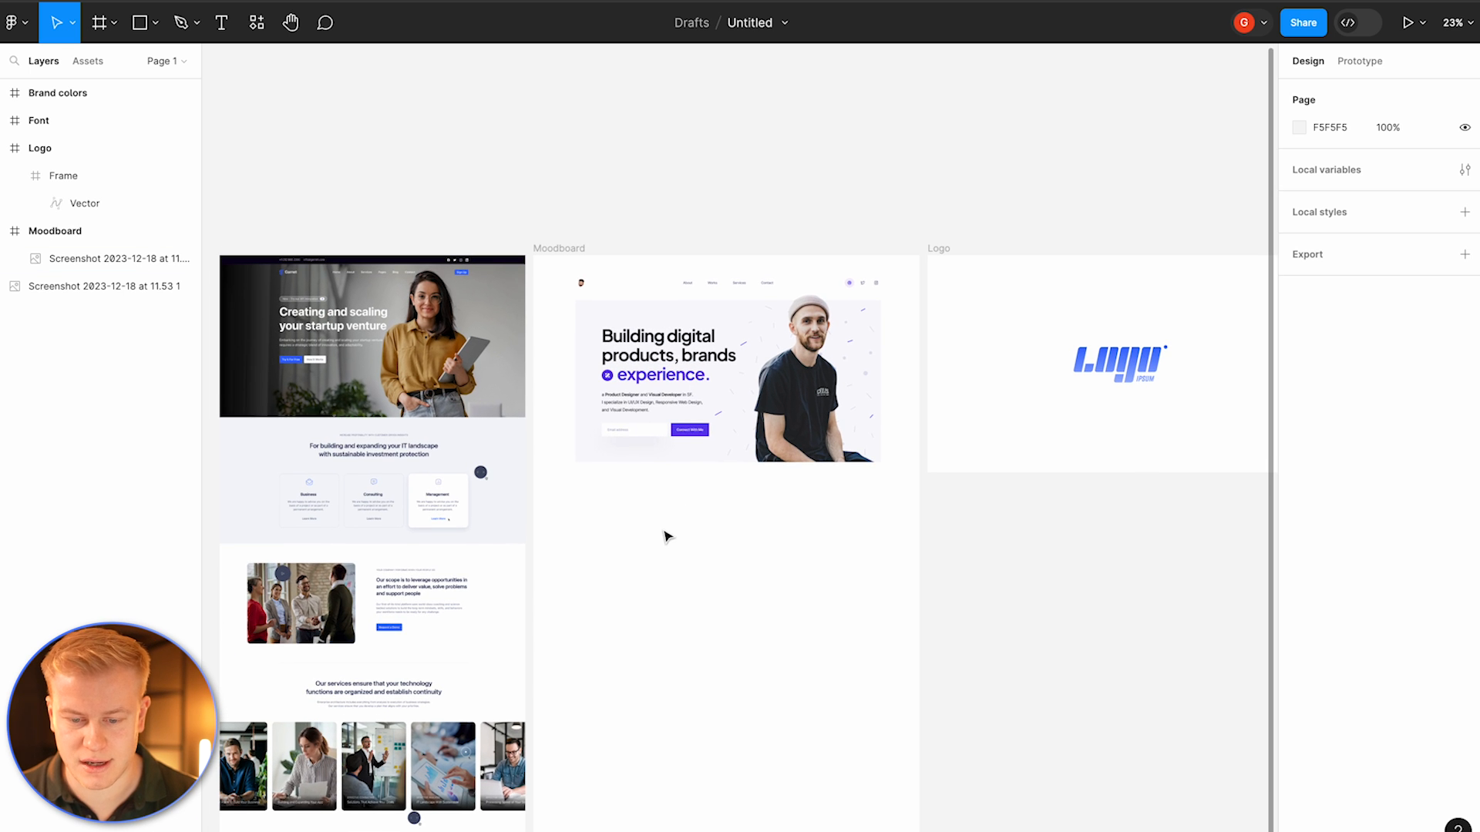
scroll(672, 537, right, 10)
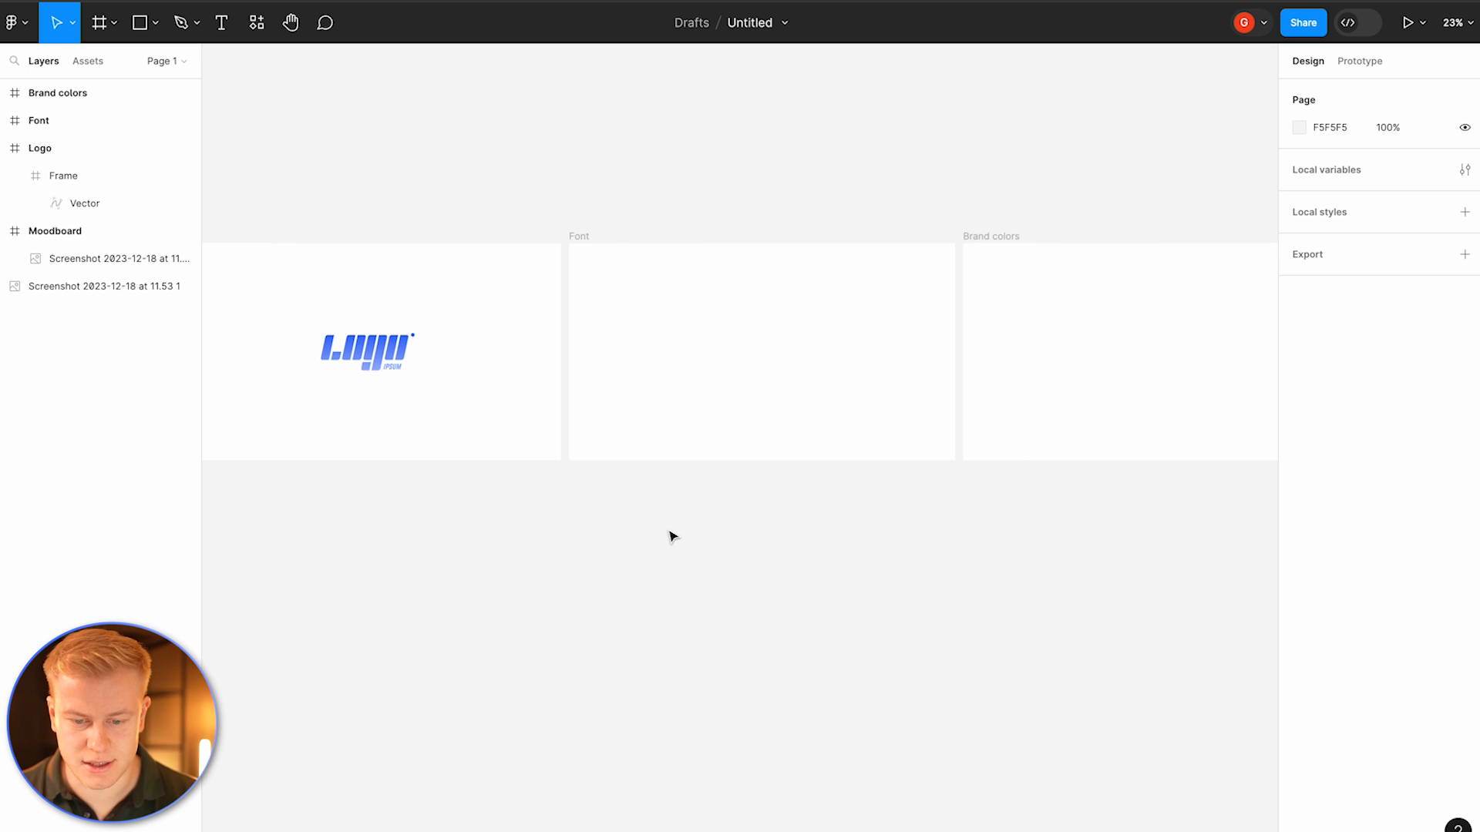
Step: Draw a 250 × 250 circle in the Font frame and duplicate it into a row of five
key(o)
drag(616, 313, 639, 358)
text(250)
key(Return)
click(714, 337)
click(624, 364)
alt+drag(624, 364, 694, 362)
drag(690, 359, 876, 351)
click(886, 311)
drag(903, 299, 608, 384)
key(Escape)
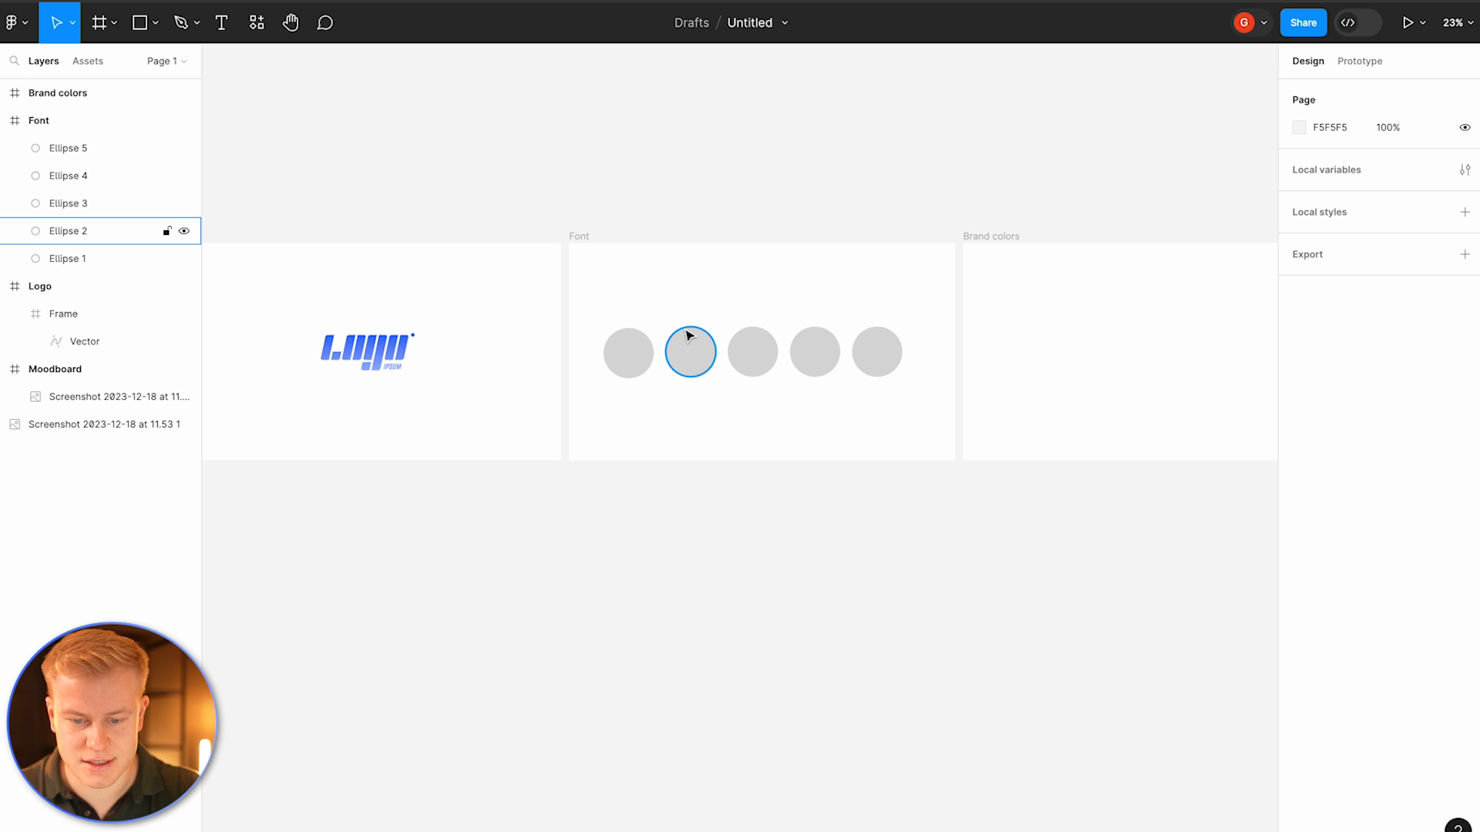
Step: Rearrange the five circles into an evenly spaced row inside the Font frame
drag(686, 332, 685, 395)
key(Delete)
drag(653, 326, 931, 404)
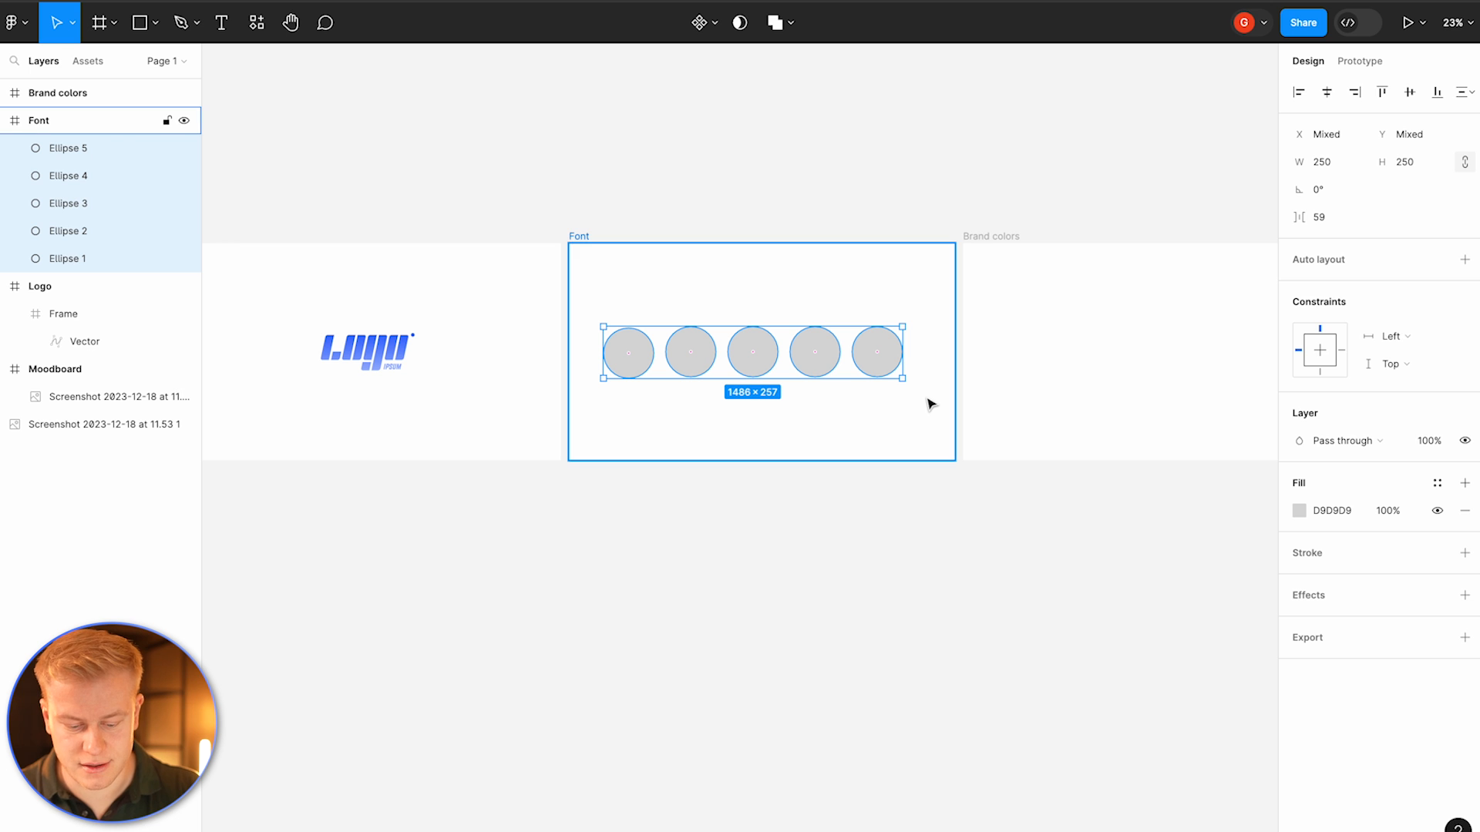
key(super+d)
drag(838, 374, 836, 416)
key(BackSpace)
drag(609, 309, 879, 358)
click(652, 354)
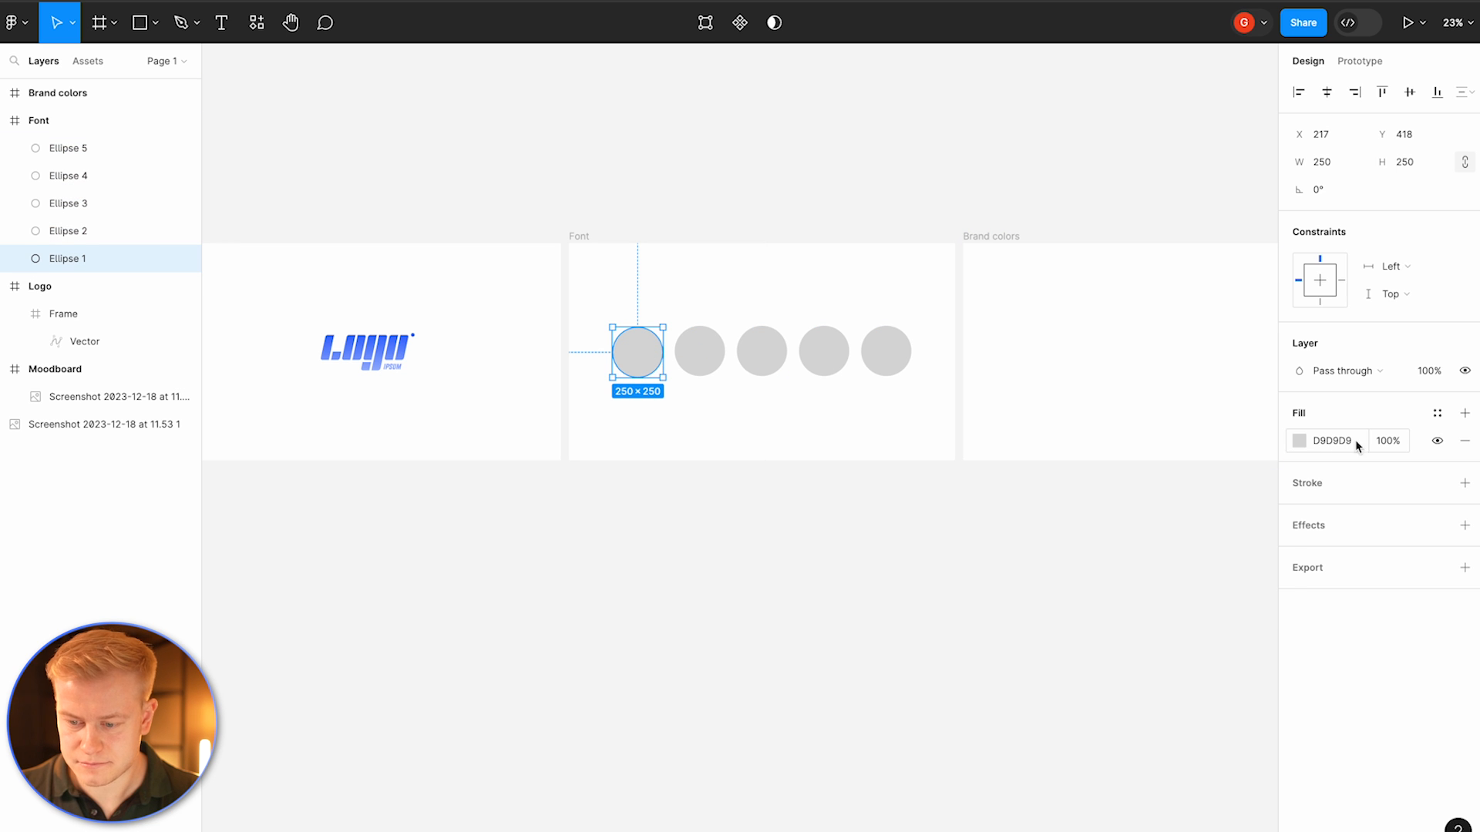
Step: Fill the first circle with a dark navy shade of the logo blue, 0D1C46
click(1298, 440)
click(1094, 651)
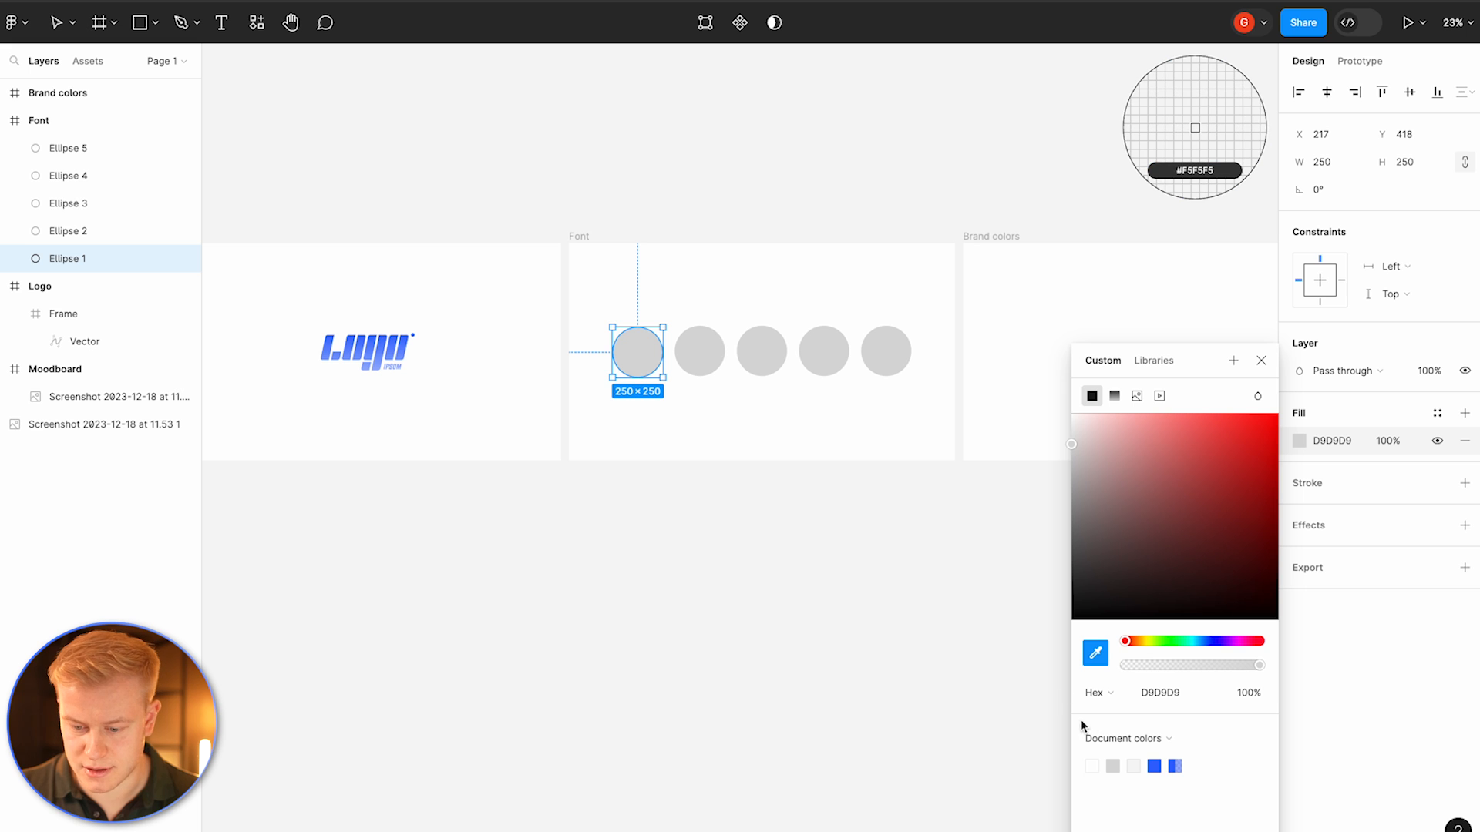
click(1161, 768)
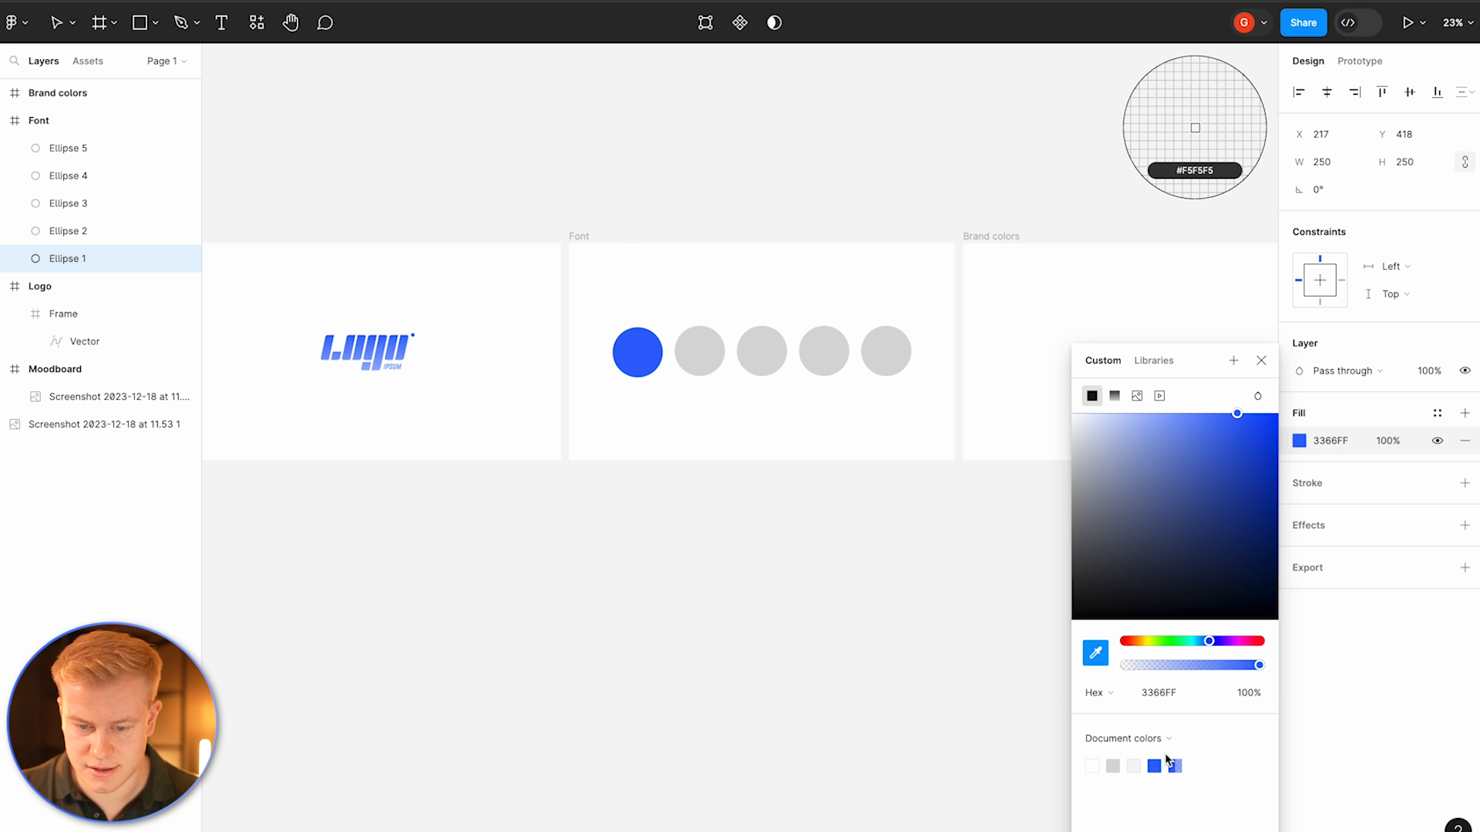
click(652, 354)
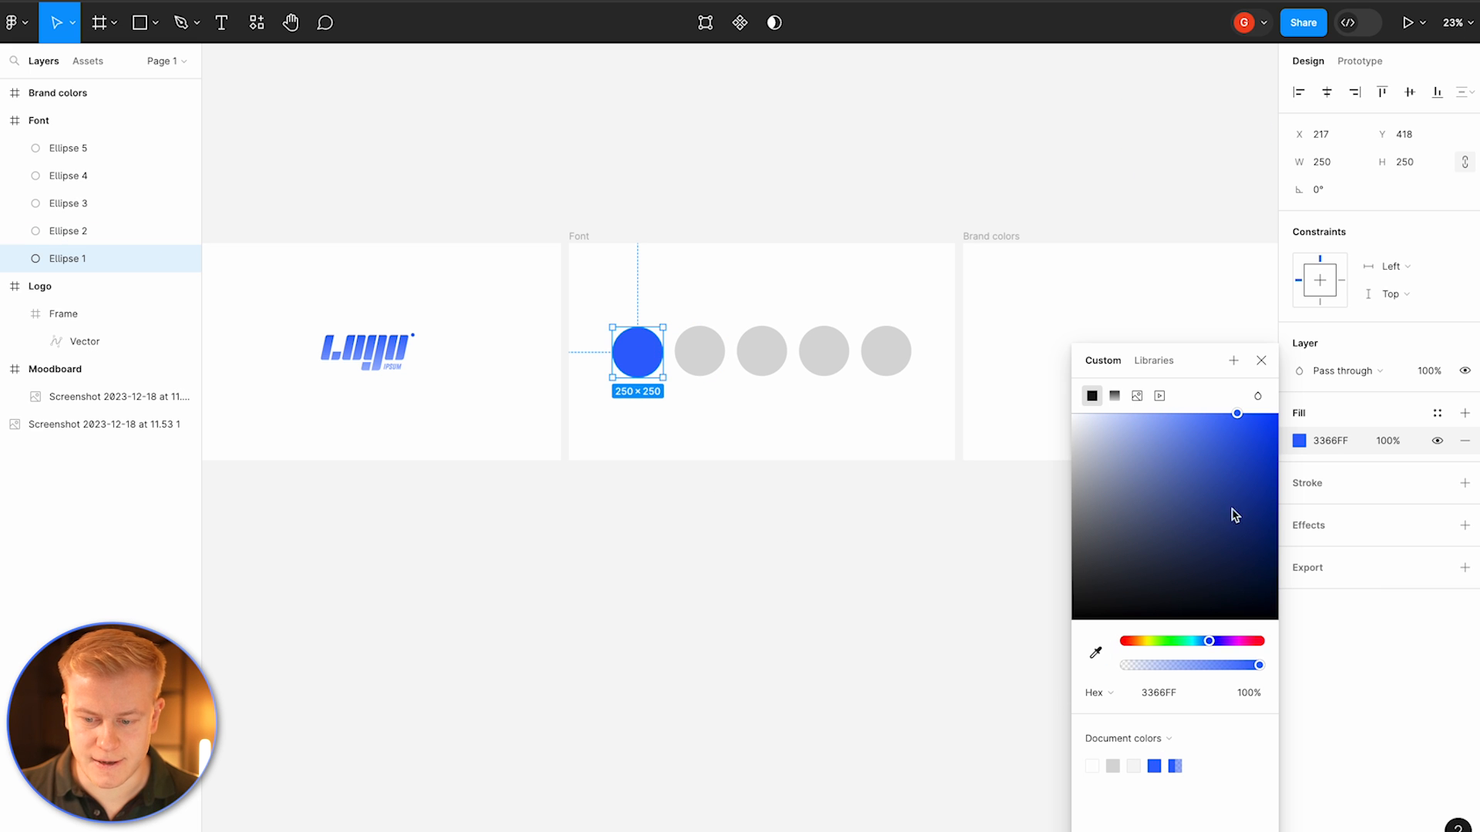
click(1239, 570)
Step: Fill the second circle with a lighter slate blue, 454F6D
click(684, 352)
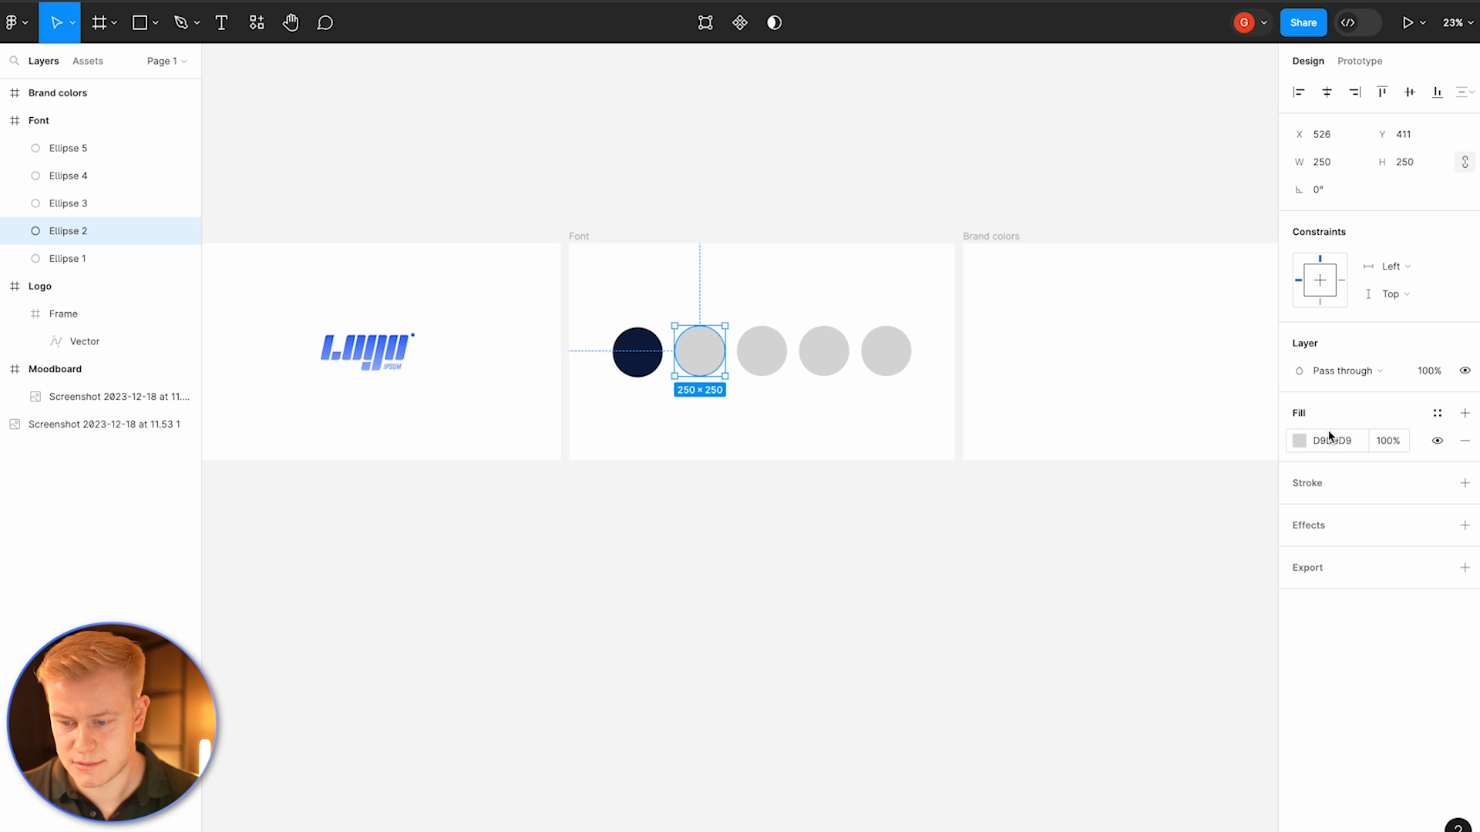
click(1299, 442)
click(1195, 765)
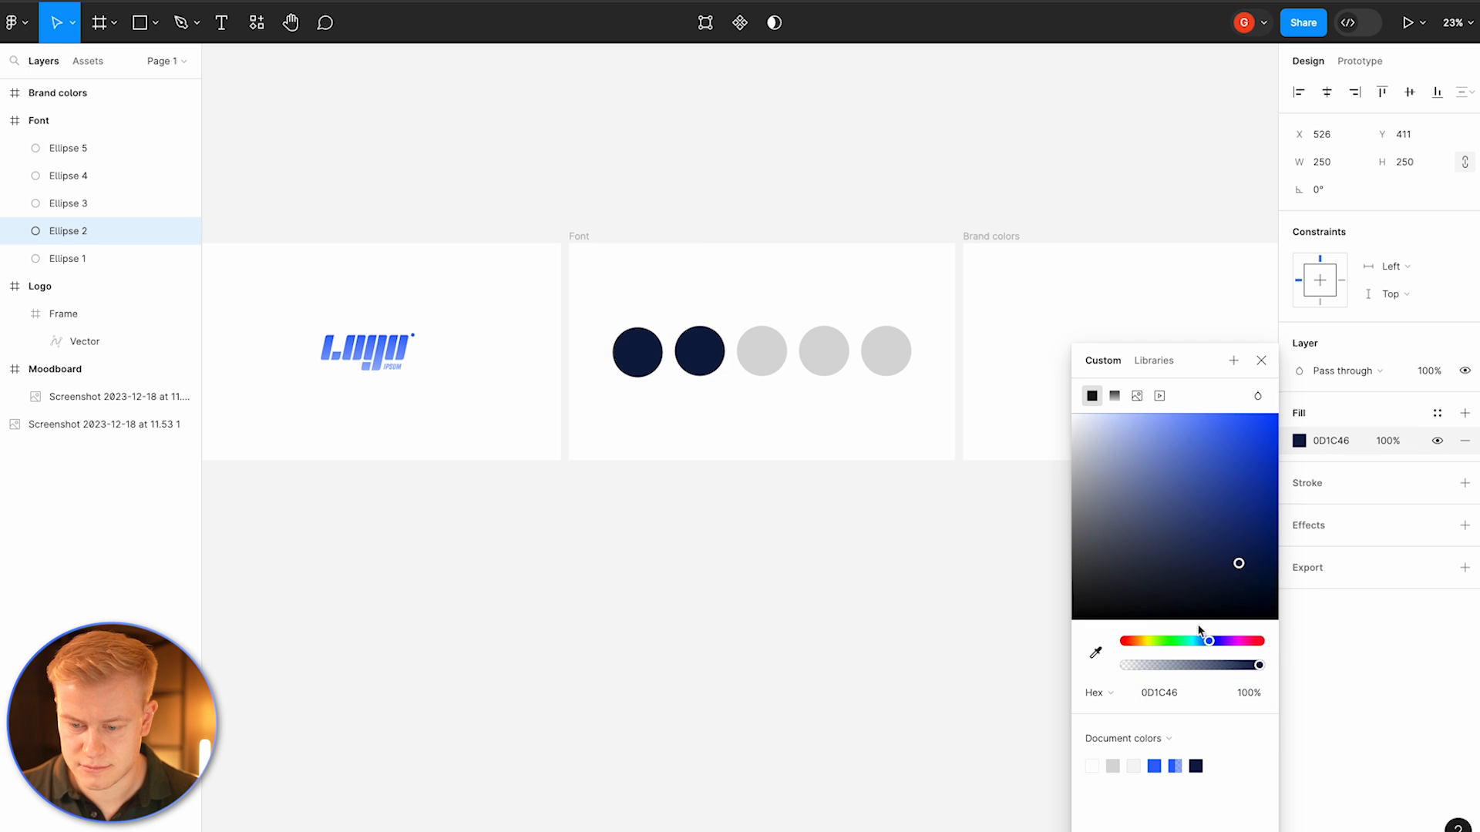
click(1183, 540)
click(1151, 550)
click(1146, 529)
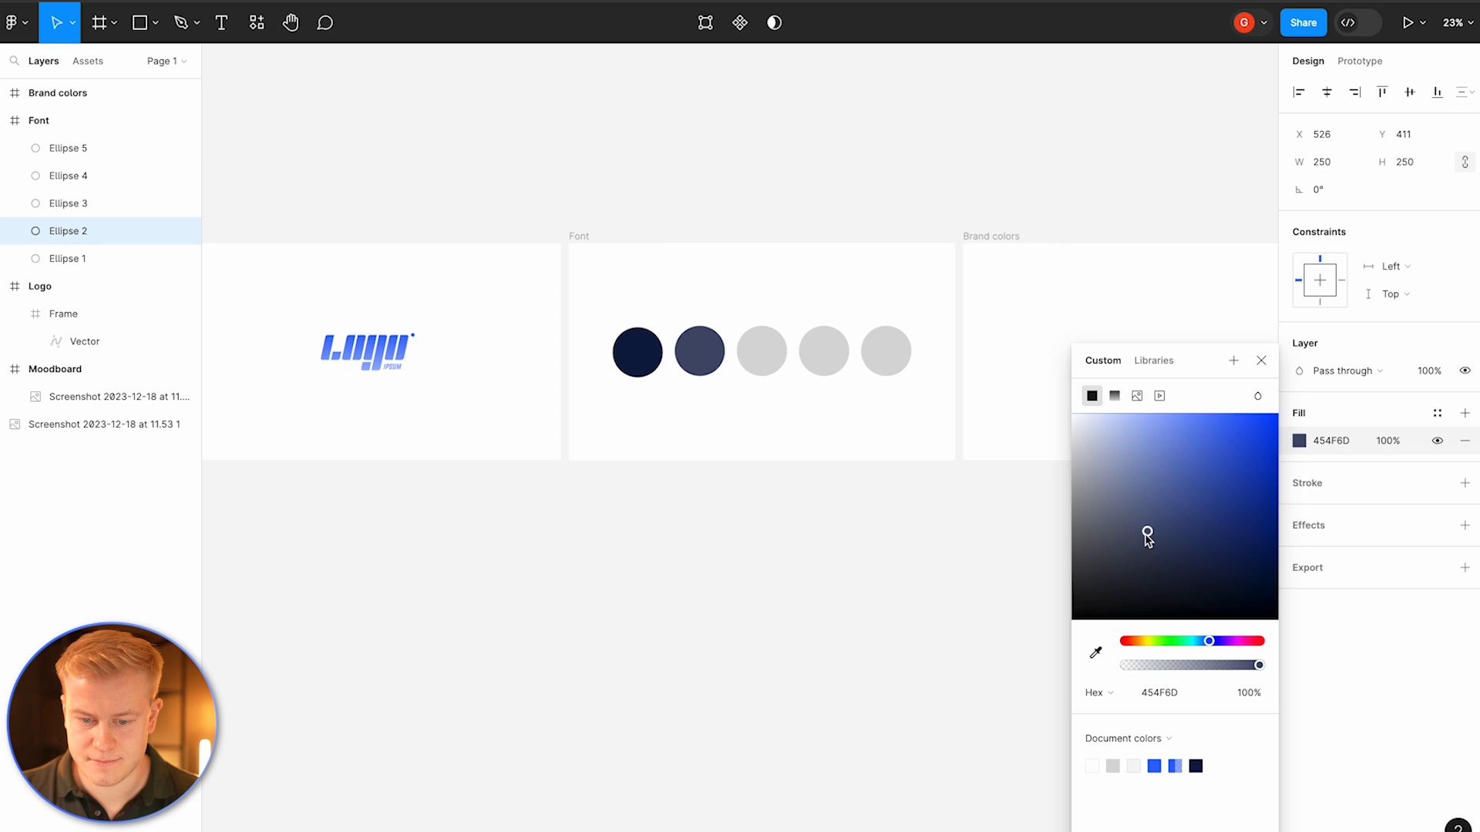
Step: Fill the third circle with a pale lavender-gray tone from the document colors
click(780, 359)
click(1299, 440)
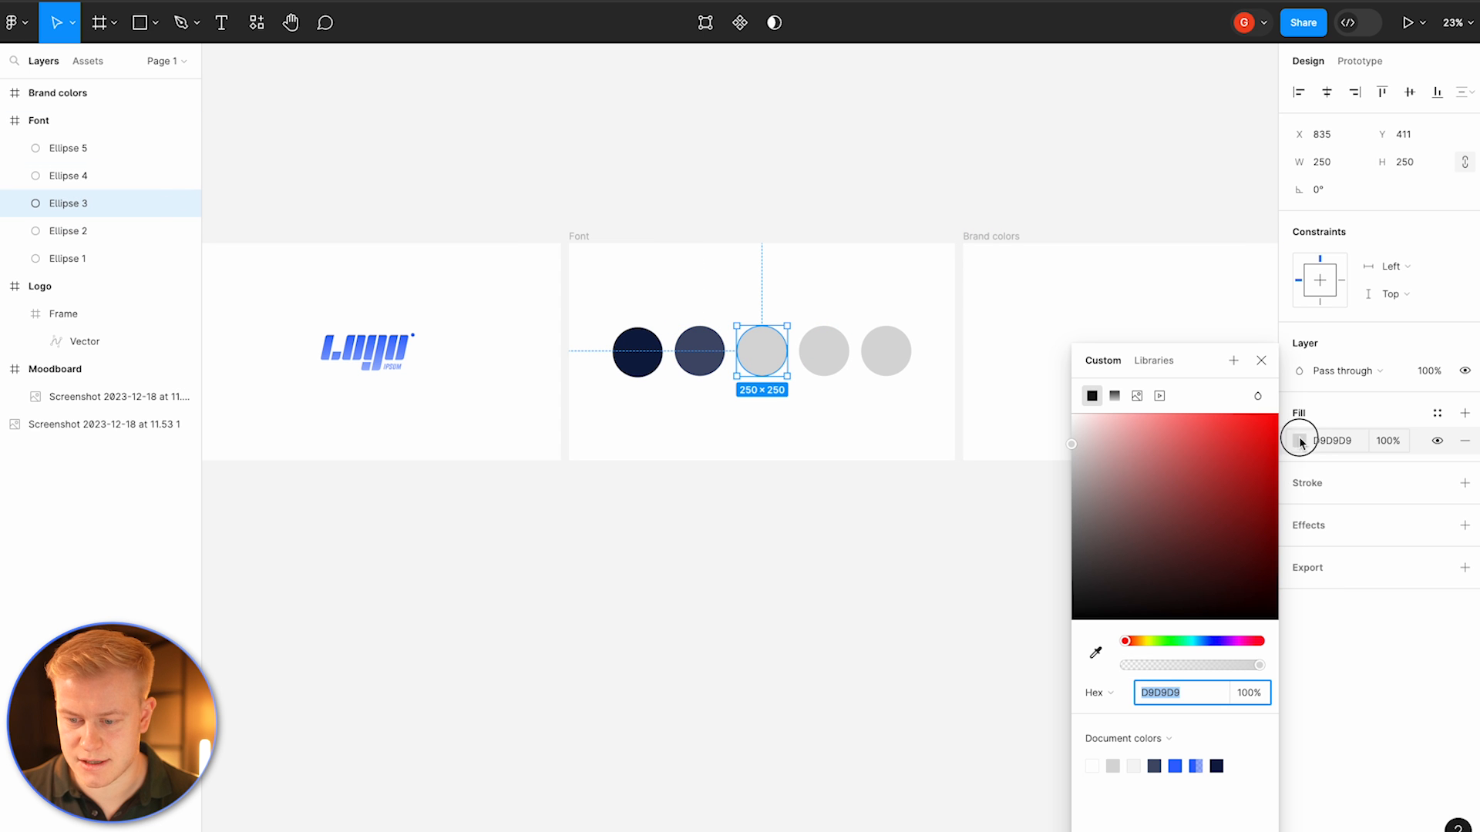
click(1174, 766)
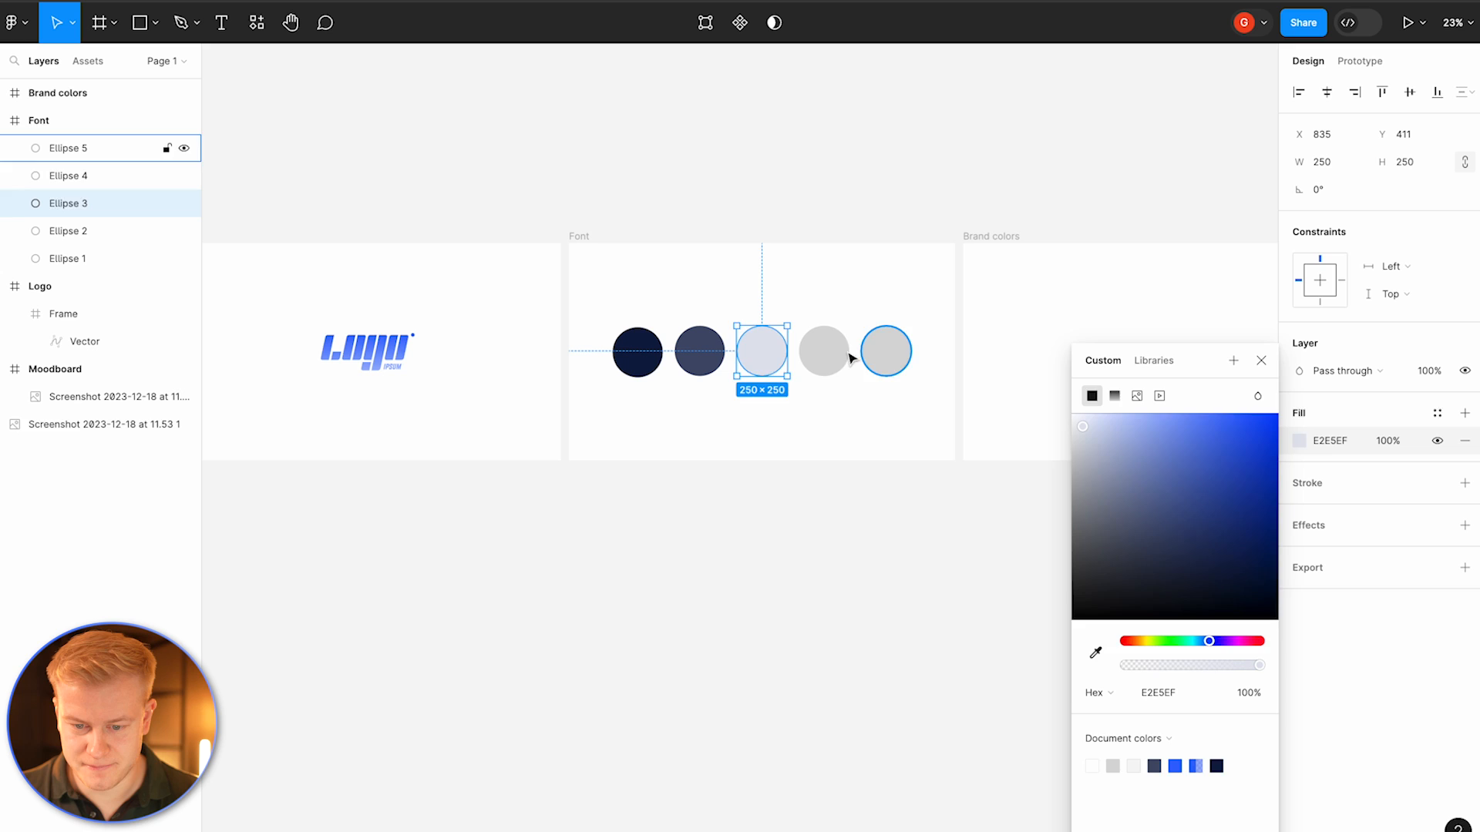
Step: Fill the fourth circle with the logo blue 3366FF
click(823, 350)
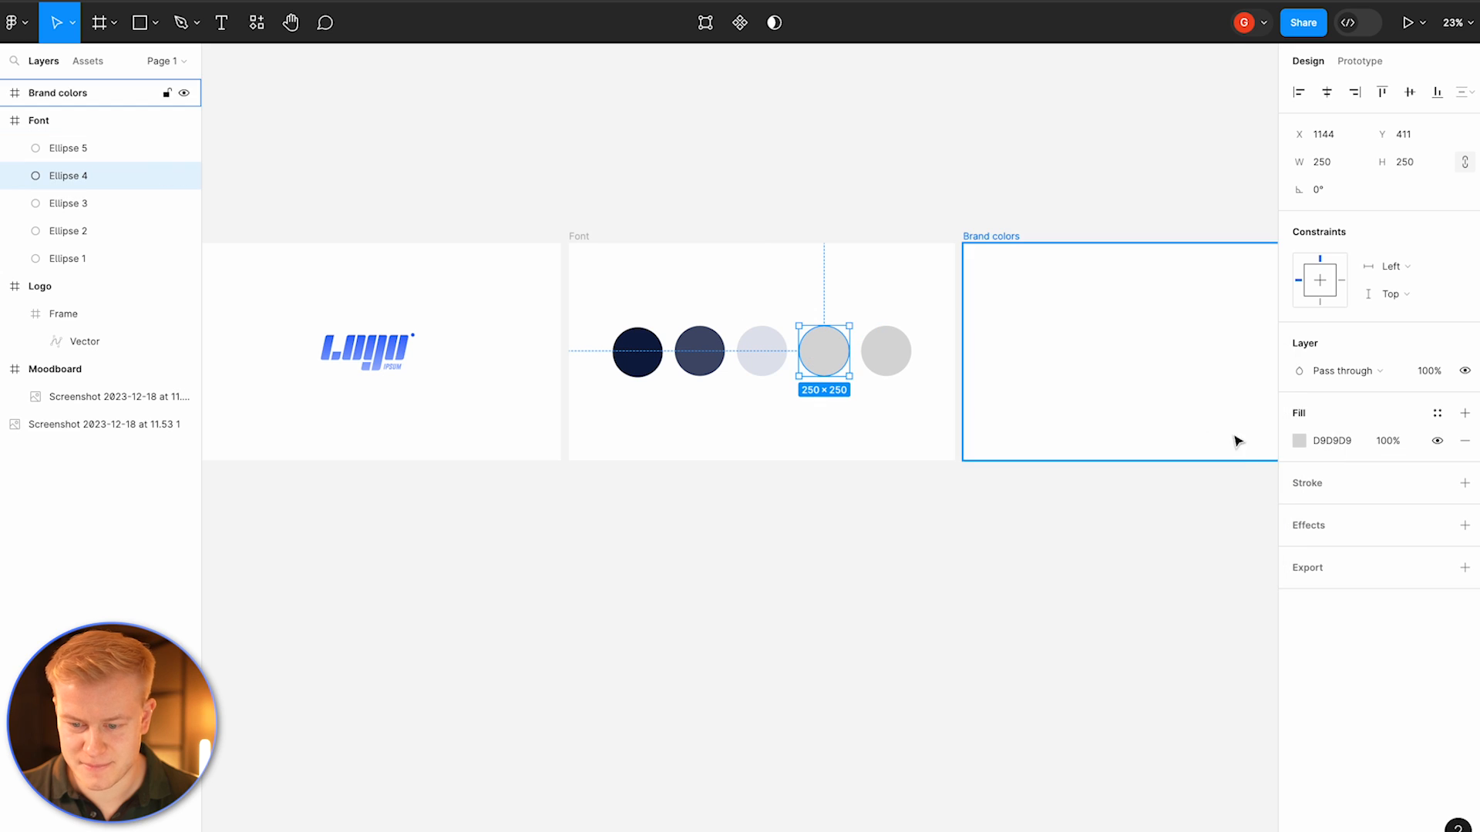
click(1299, 440)
click(1196, 766)
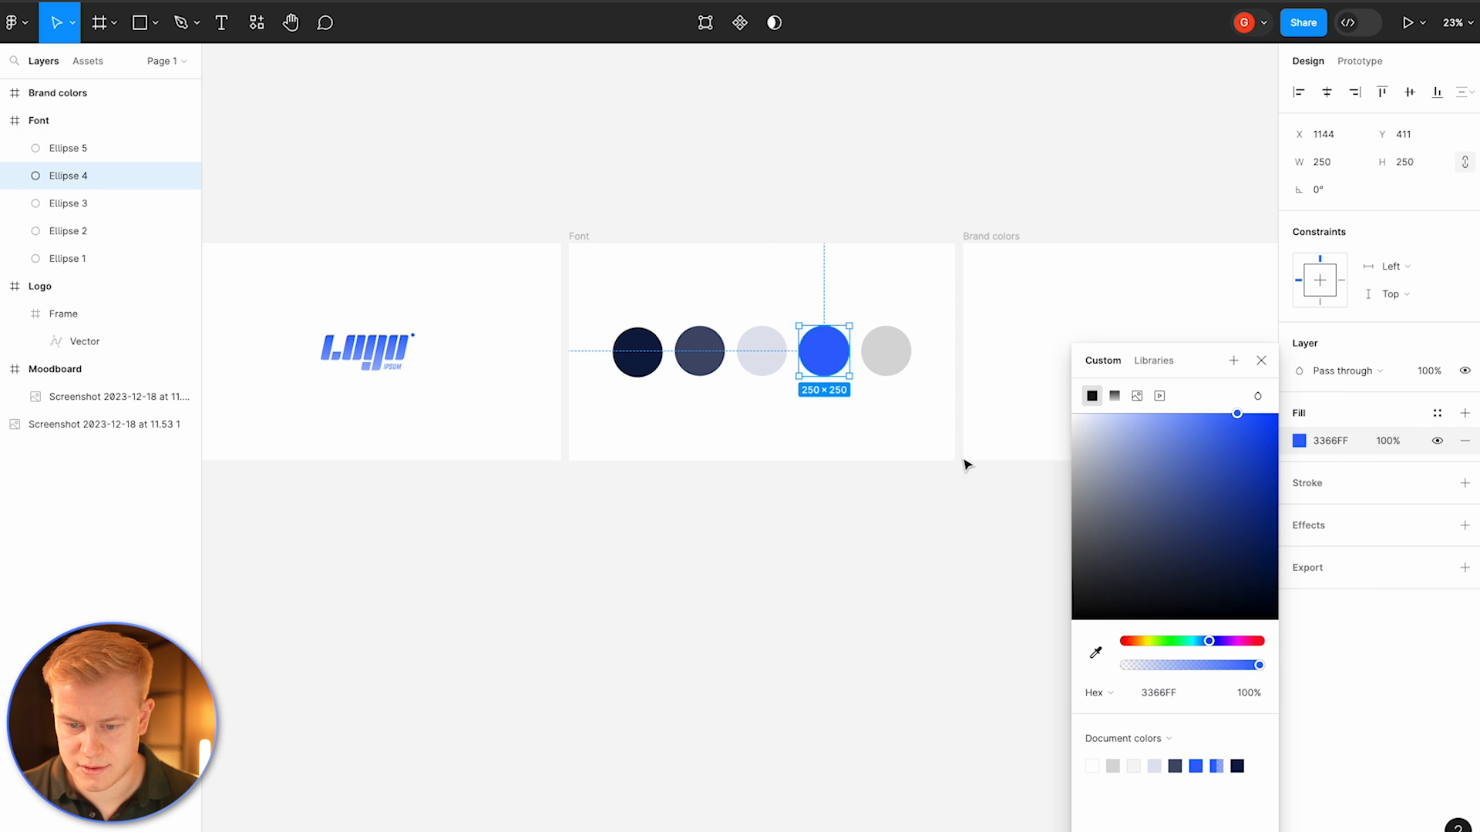
Step: Fill the fifth circle with a warm orange tone, DFA663
key(Tab)
click(1300, 441)
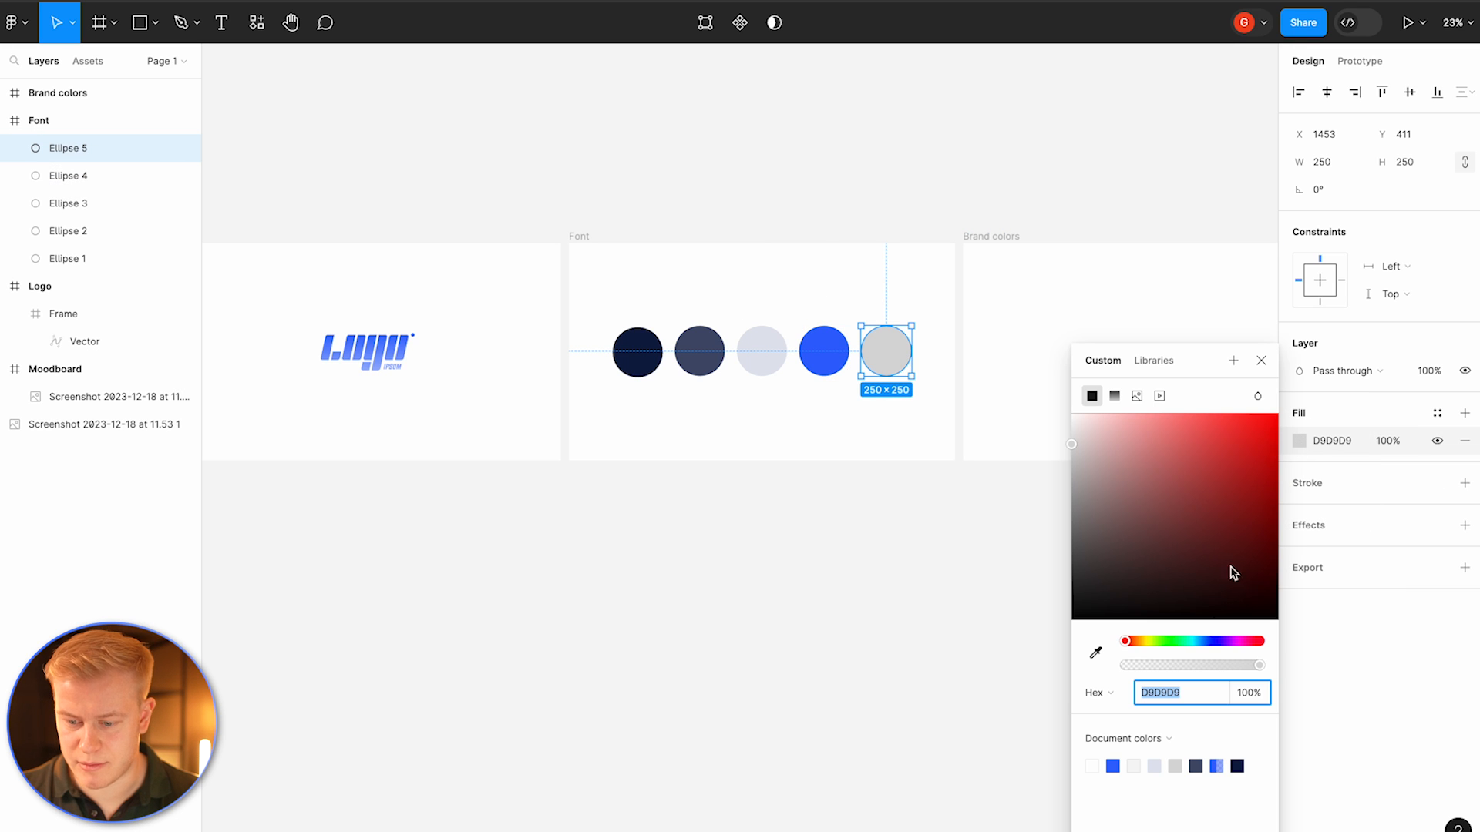
click(1134, 641)
drag(1146, 588, 1187, 449)
click(1137, 641)
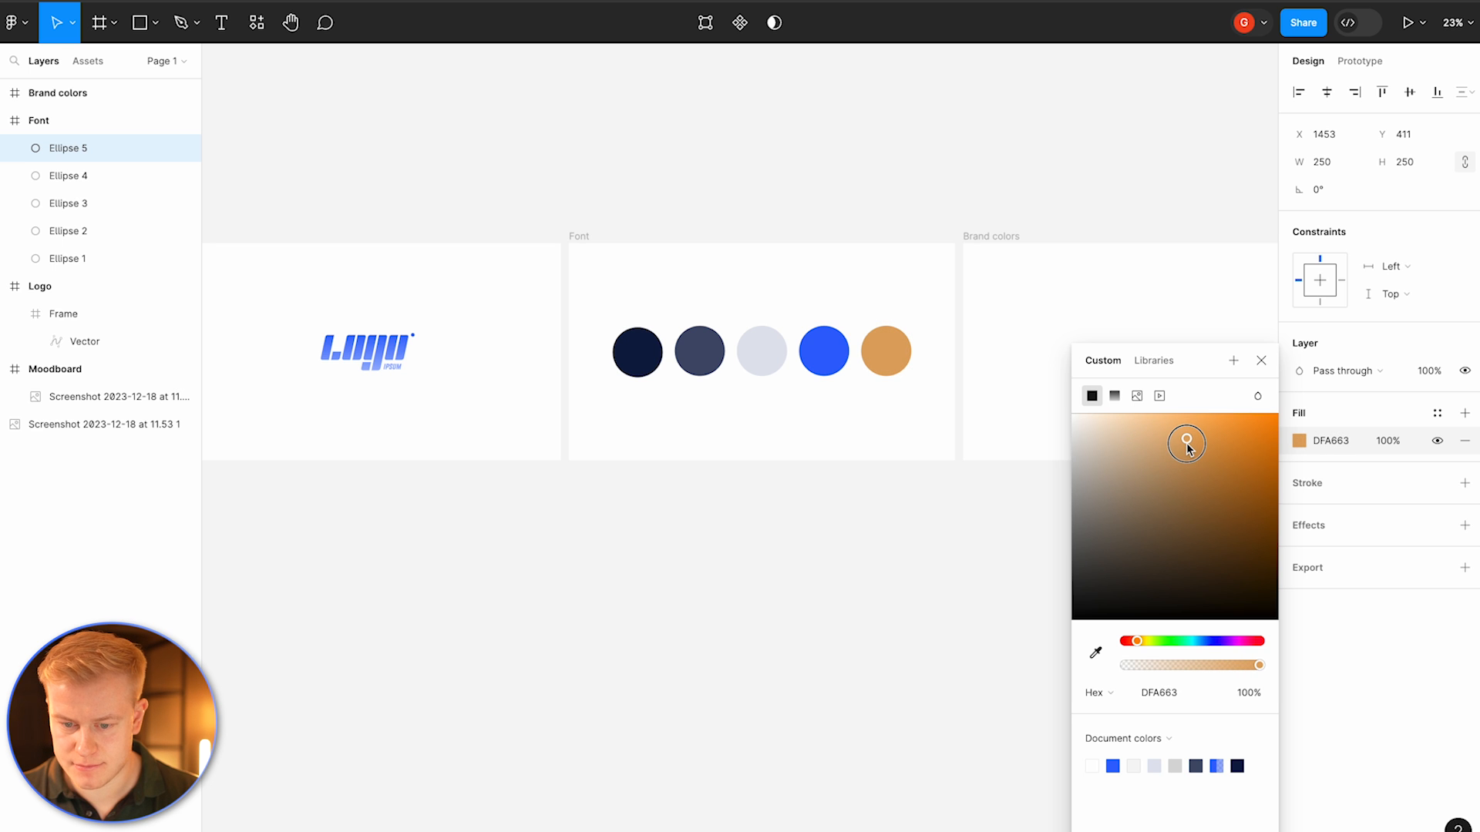
click(908, 535)
Step: Move the five colored circles from the Font frame into the Brand colors frame
scroll(819, 538, down, 5)
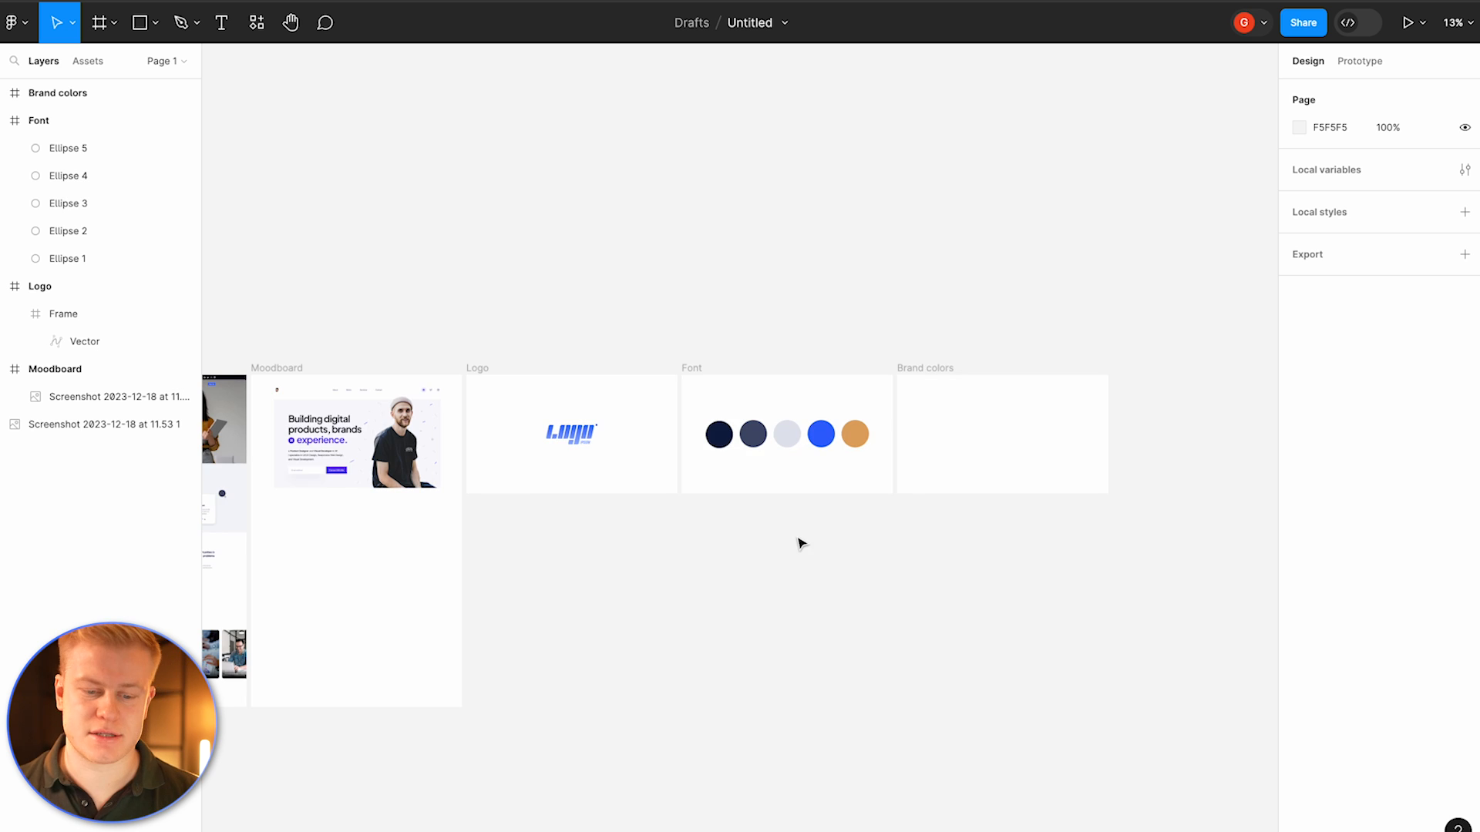
scroll(805, 544, down, 1)
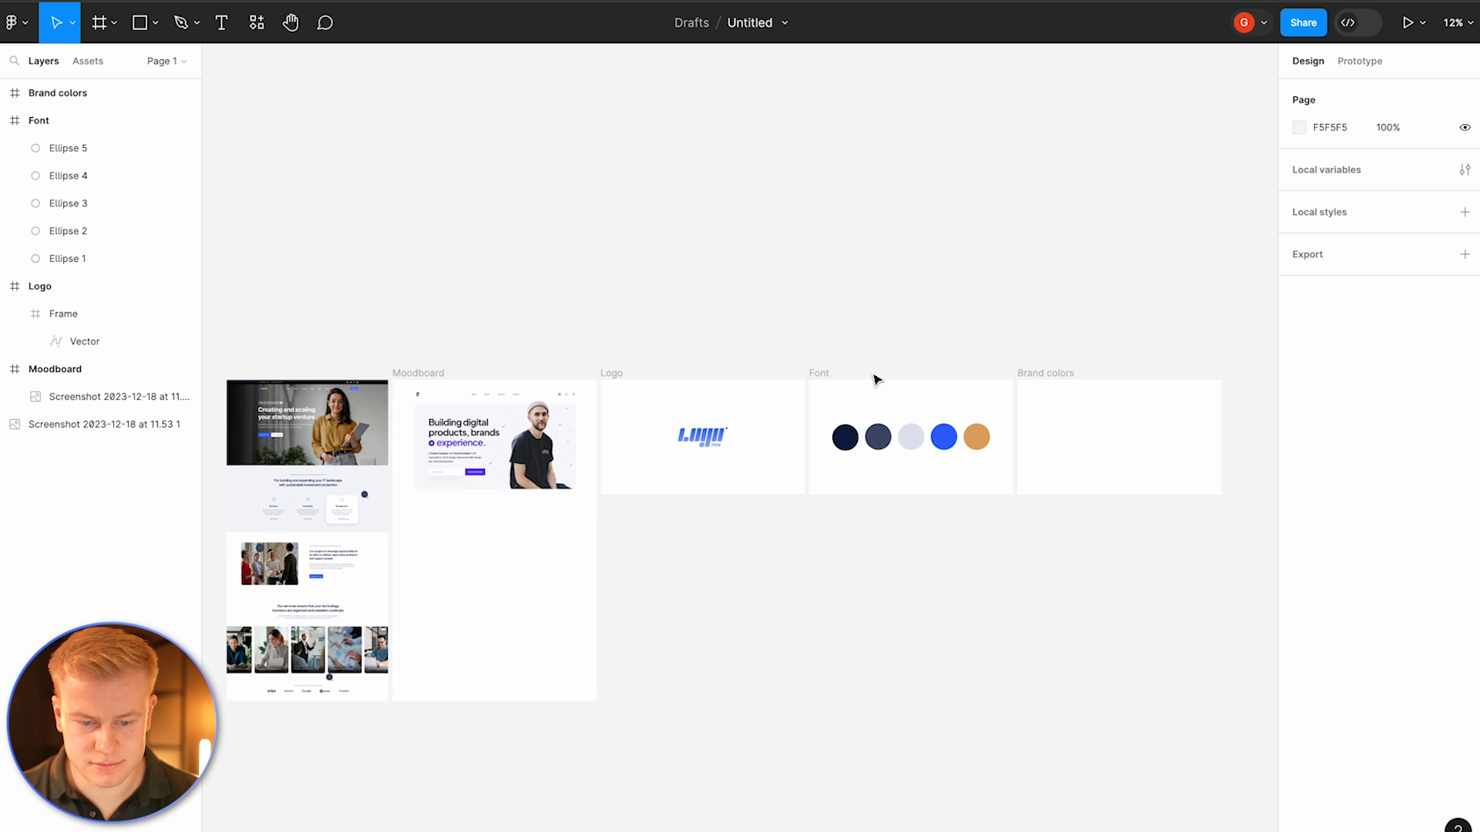
drag(835, 416, 991, 472)
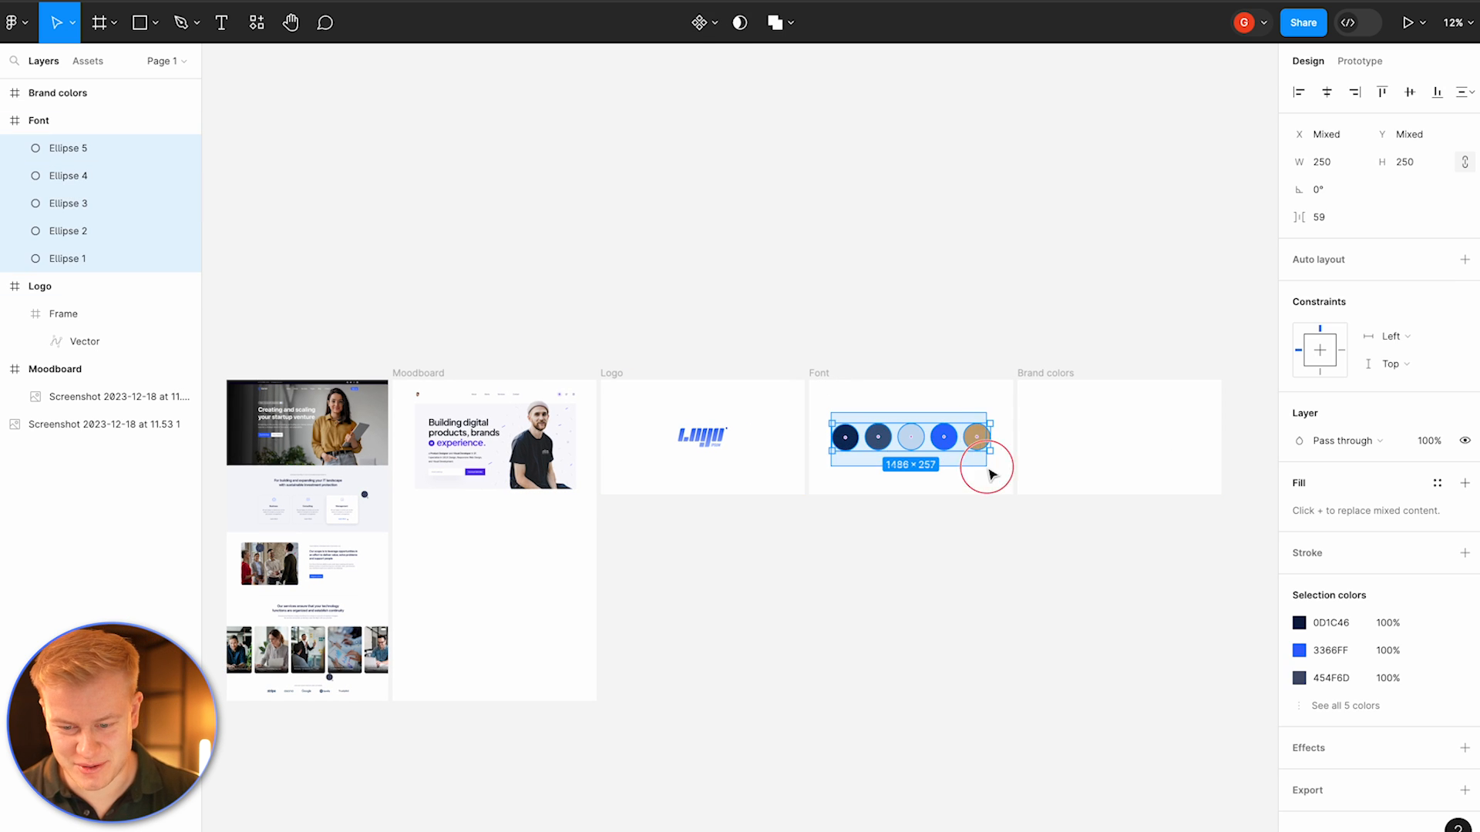
key(ctrl+c)
click(1034, 389)
key(ctrl+v)
drag(991, 412, 848, 479)
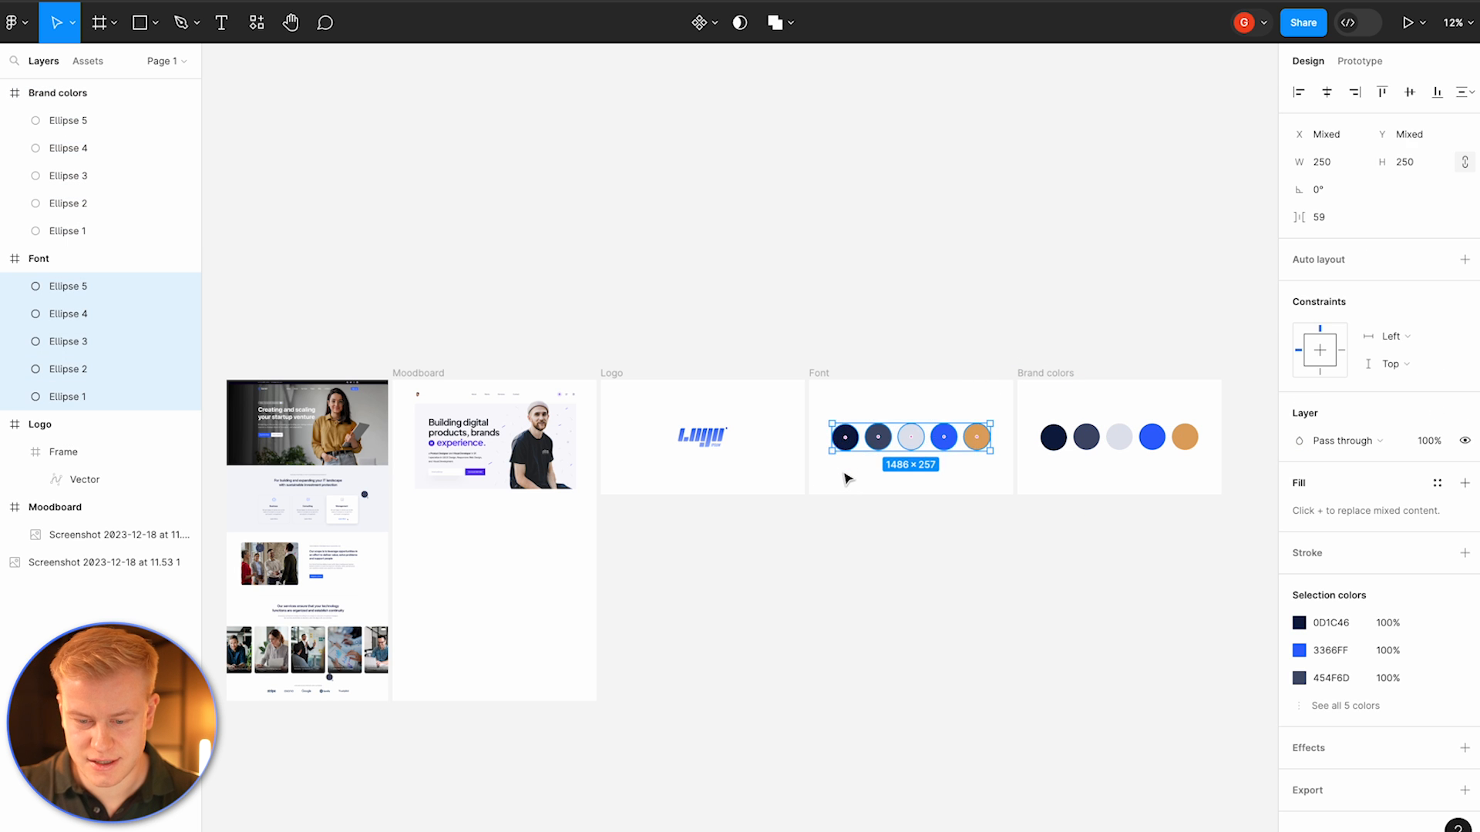
key(Delete)
Step: Add a "Headline H1" text box in the Font frame and set its font size to 92
scroll(848, 479, up, 5)
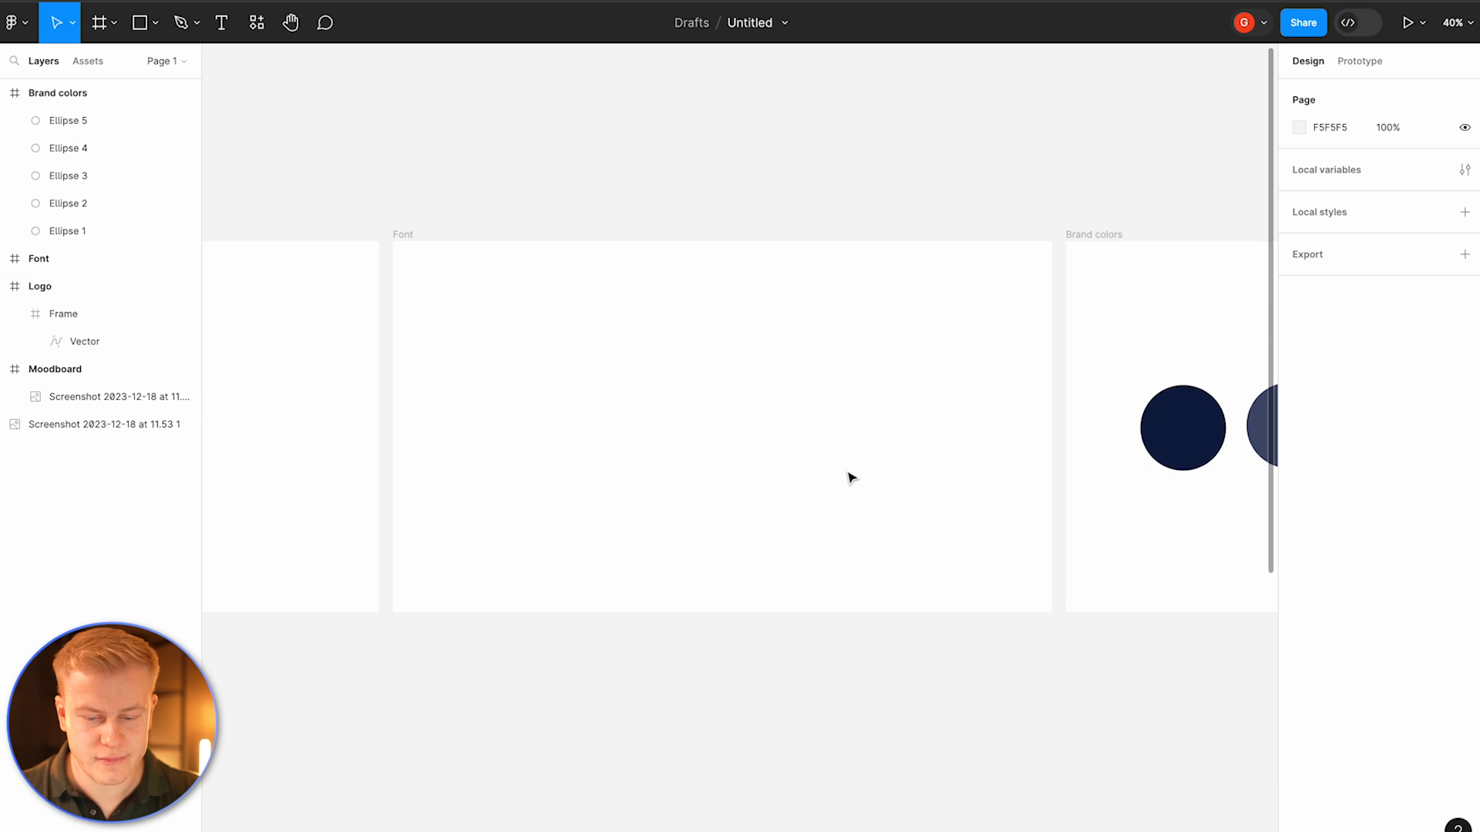
key(t)
drag(483, 319, 692, 375)
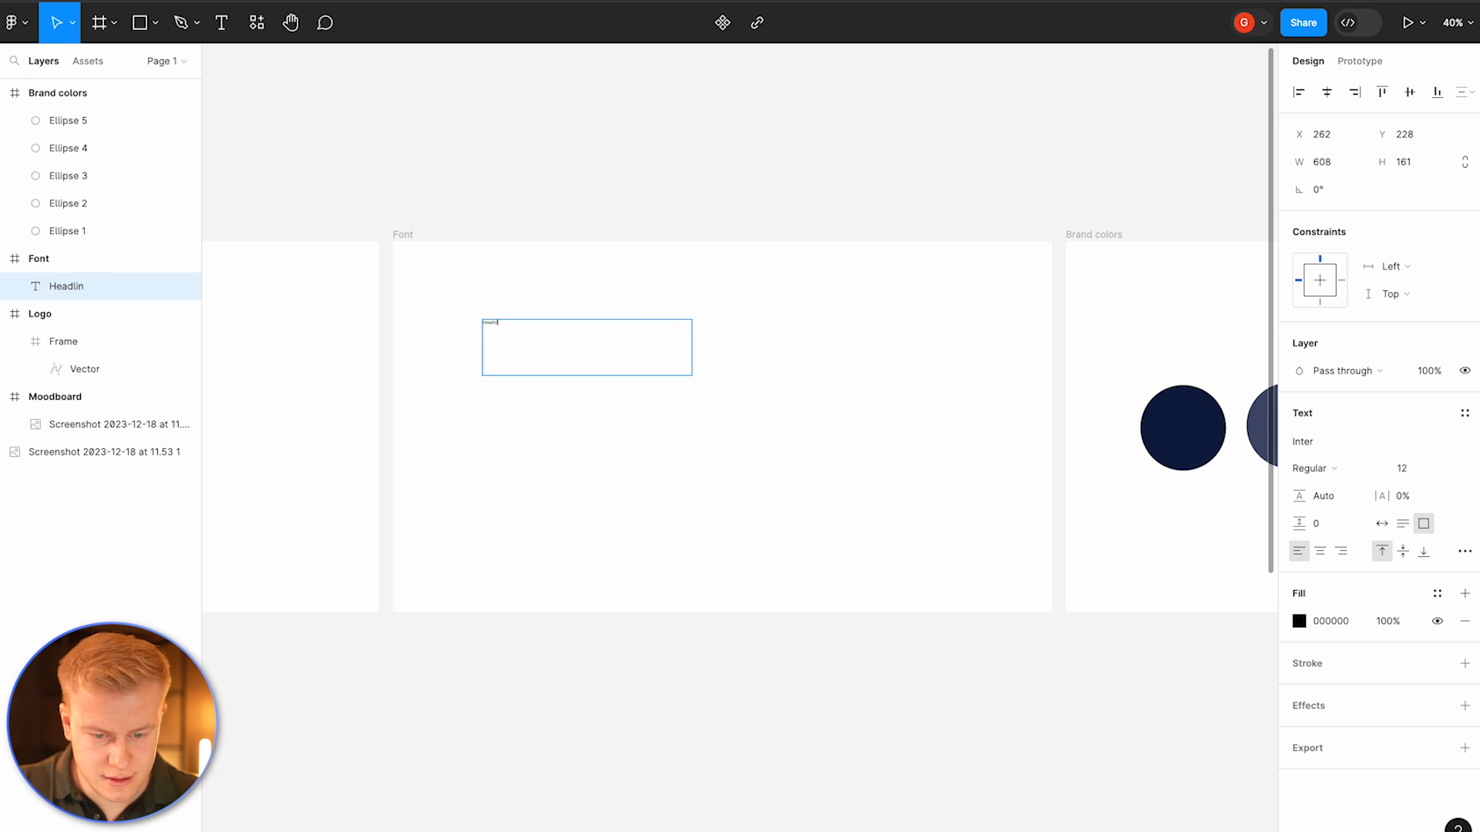
key(Escape)
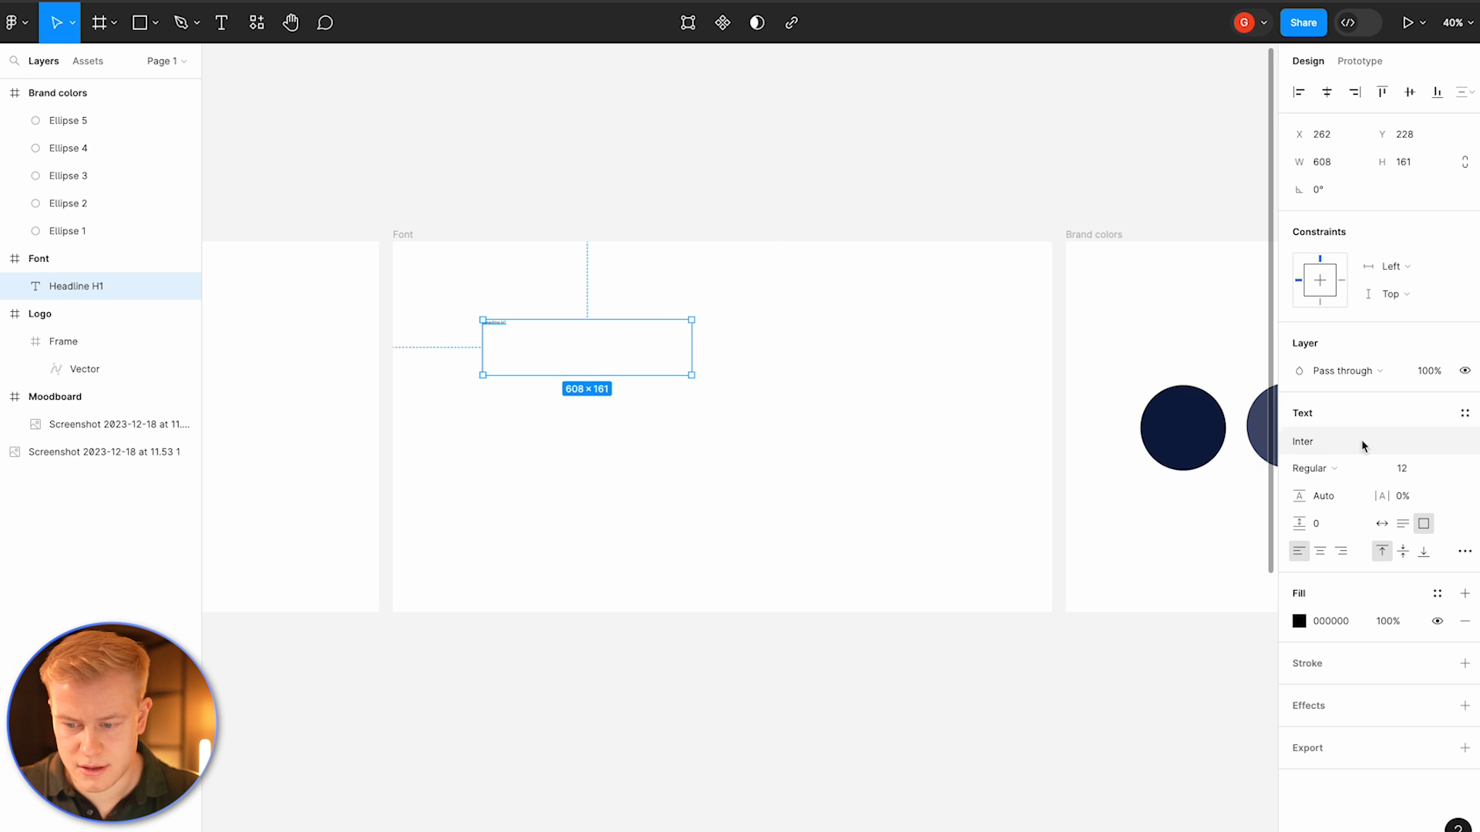
click(1414, 469)
text(92)
key(Return)
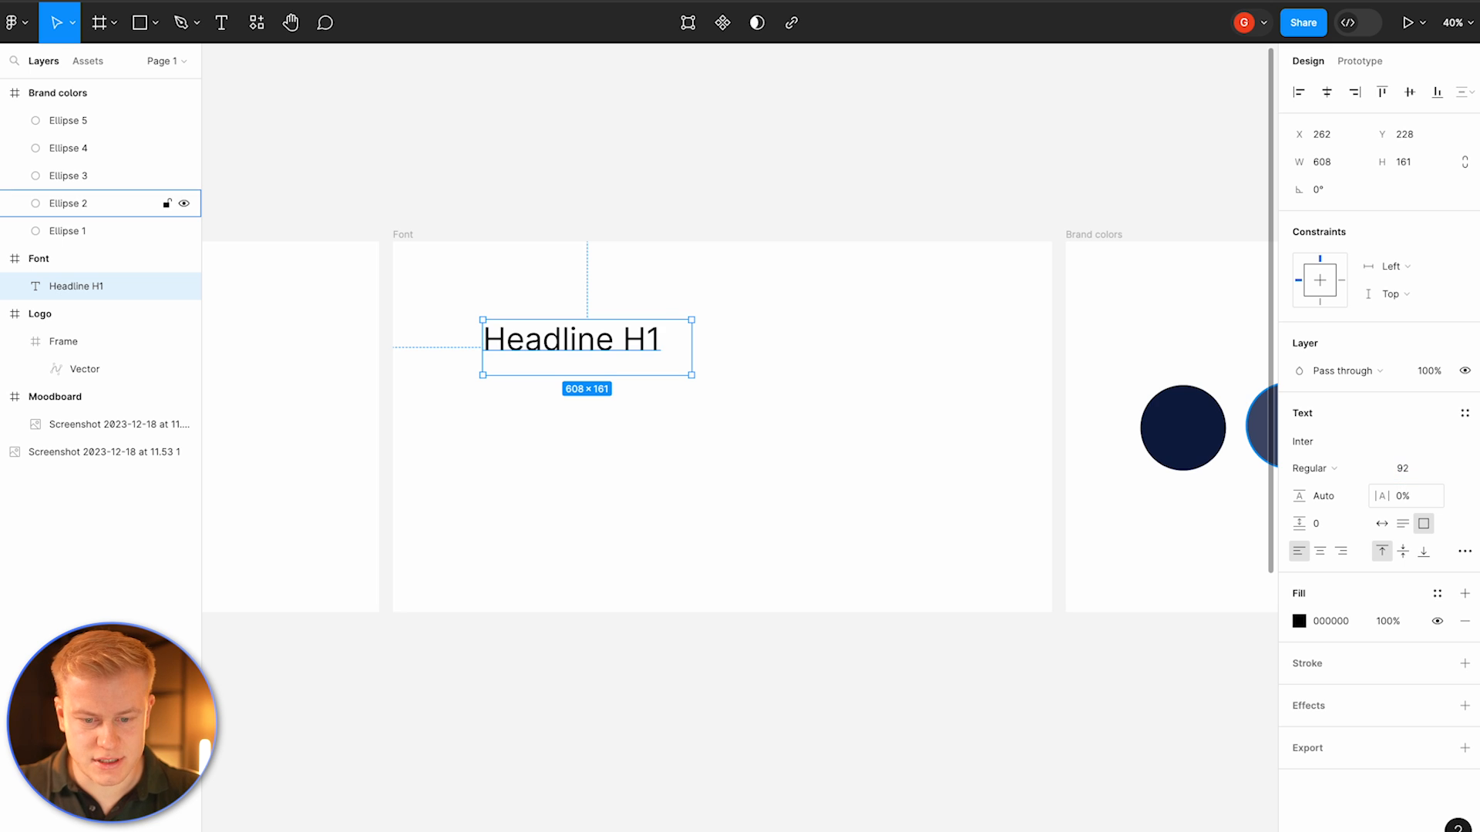
Step: Try Extra Bold and then Bold weights for the headline
click(1349, 471)
click(1342, 549)
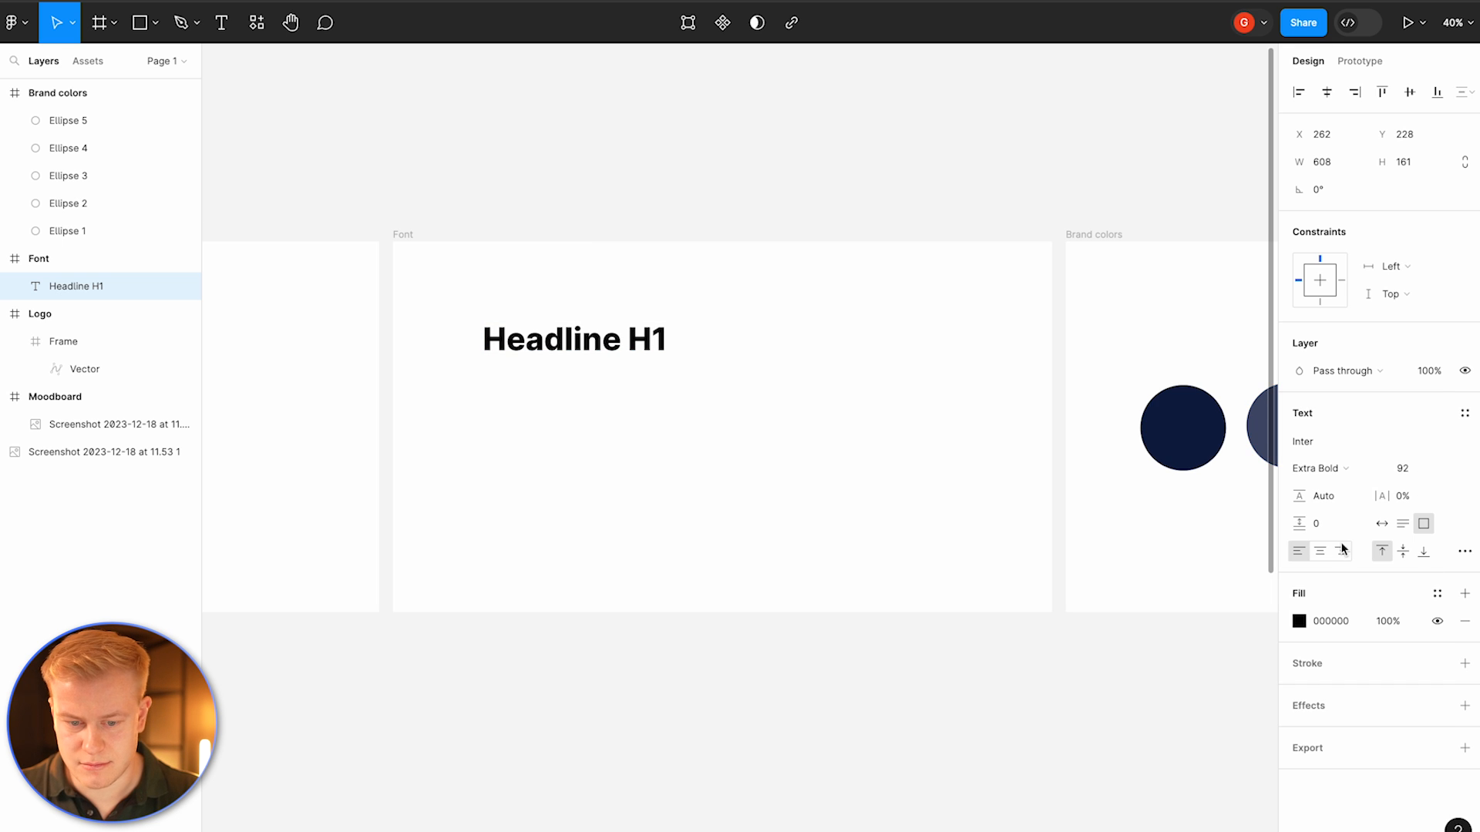
click(1357, 475)
click(1345, 444)
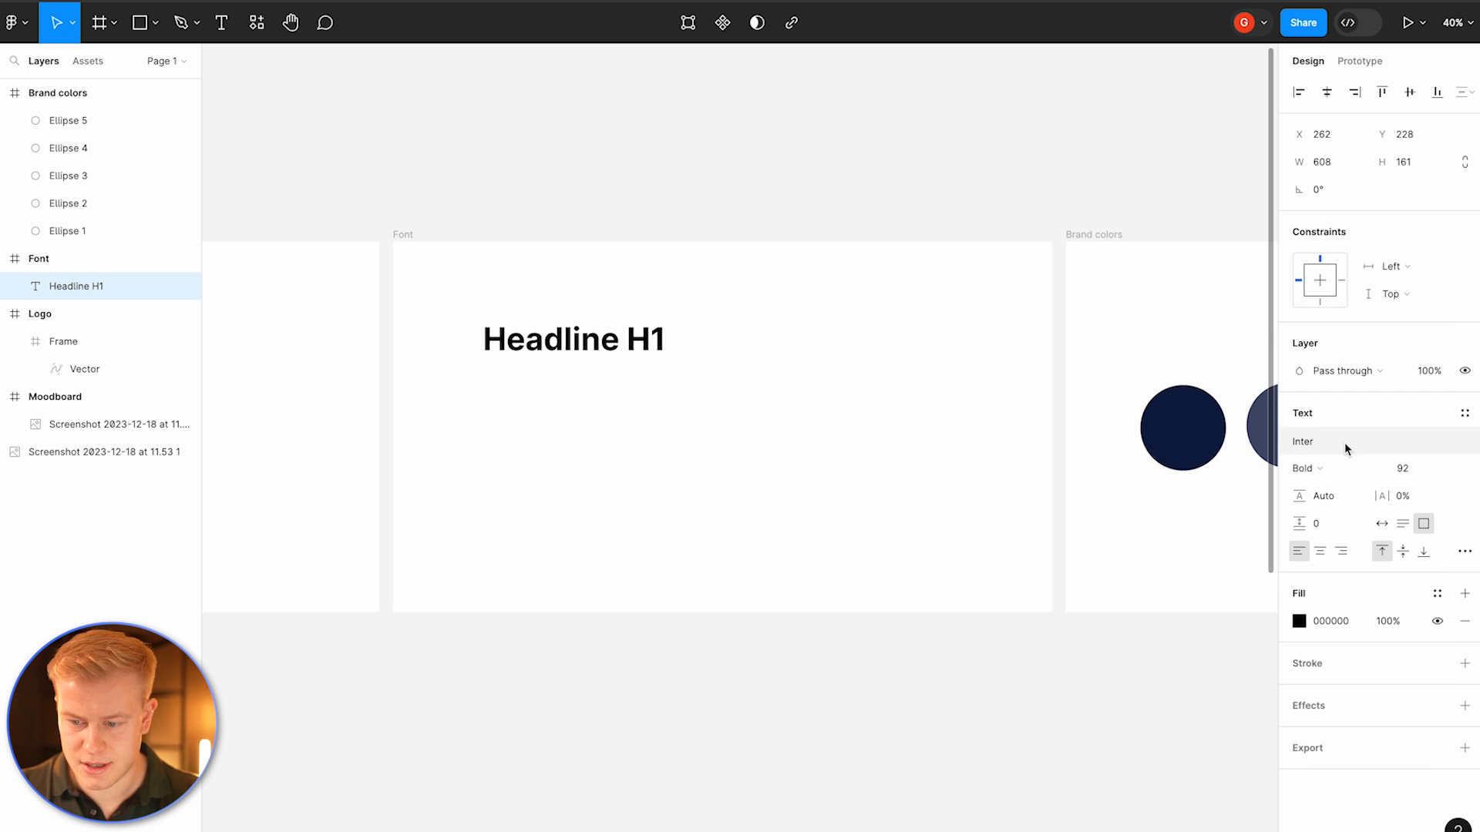
Step: Change the headline's font to Gilroy-Bold and make the text box auto width
click(1330, 438)
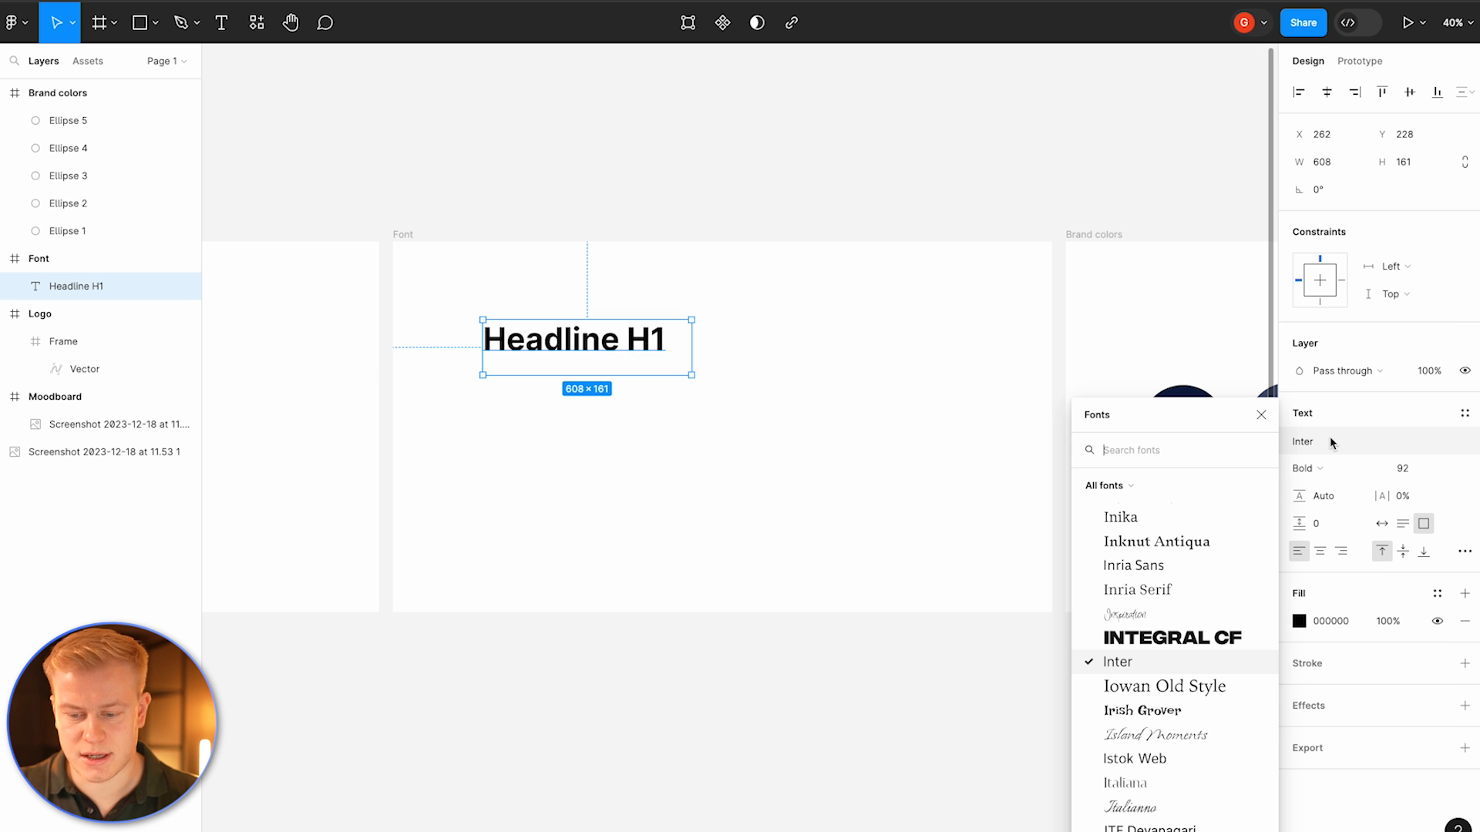
text(gilr)
click(1149, 502)
click(855, 399)
scroll(1079, 501, up, 1)
click(1382, 525)
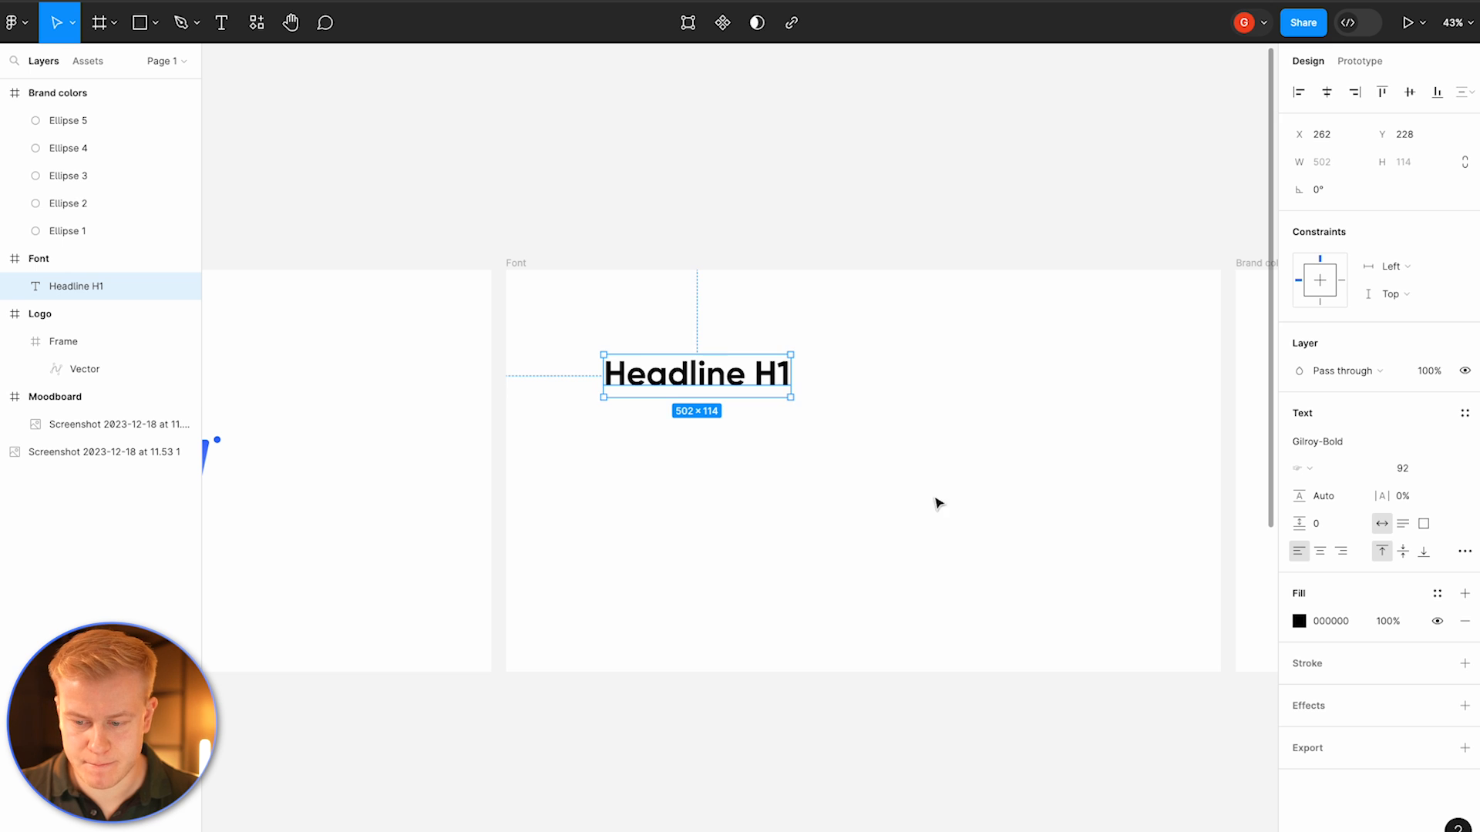
Step: Duplicate the headline, move the copy below it and retype it as "Sub-headline H2"
click(808, 502)
click(736, 373)
key(ctrl+d)
drag(739, 373, 740, 429)
double_click(738, 422)
text(Sub-headline H2)
key(Escape)
Step: Set the sub-headline's font size to 52 with its layer opacity at 100%
click(1425, 472)
text(5)
key(Return)
text(2)
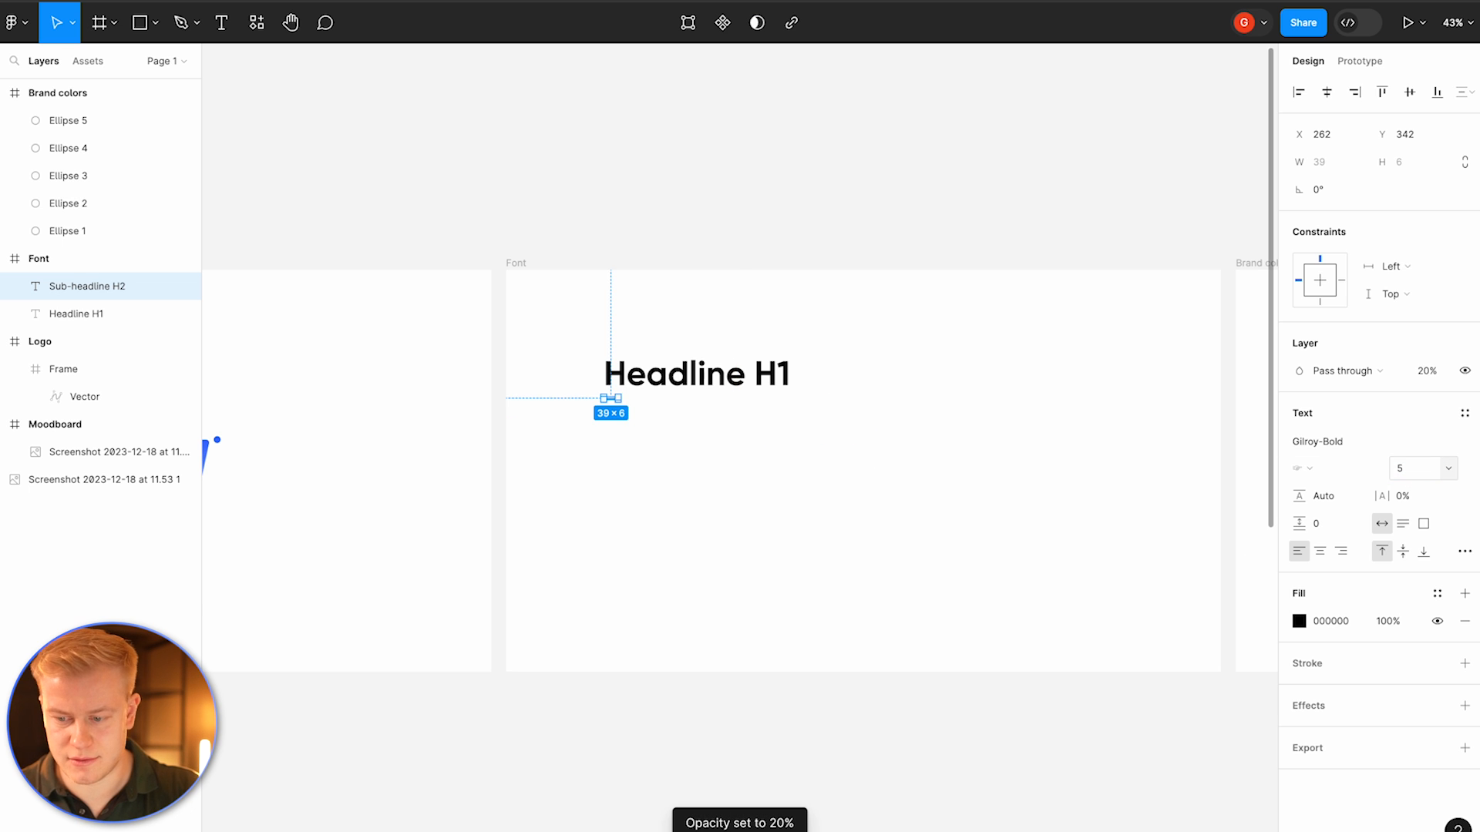
text(2)
key(Return)
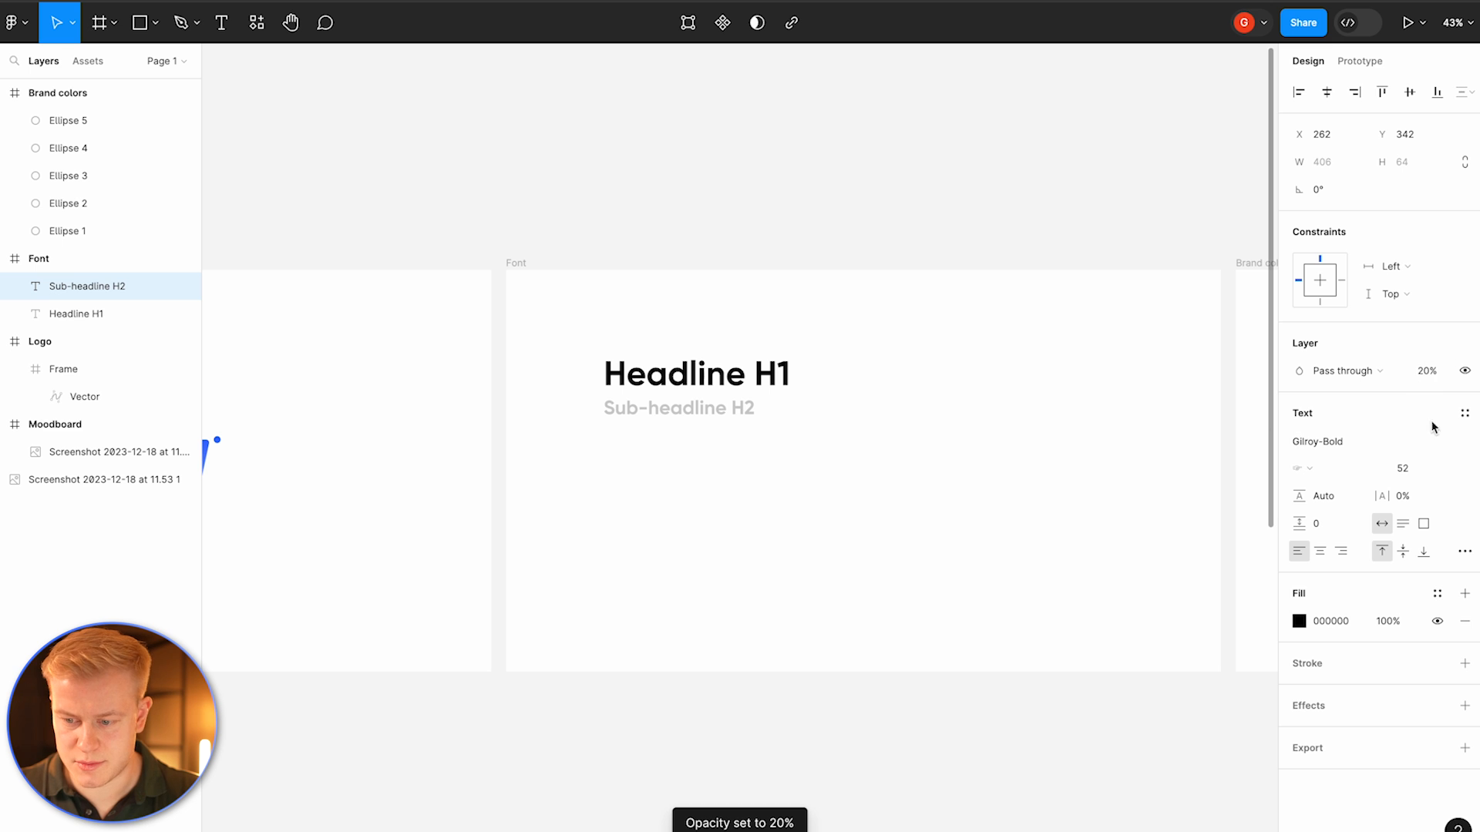
click(1426, 370)
text(100)
key(Return)
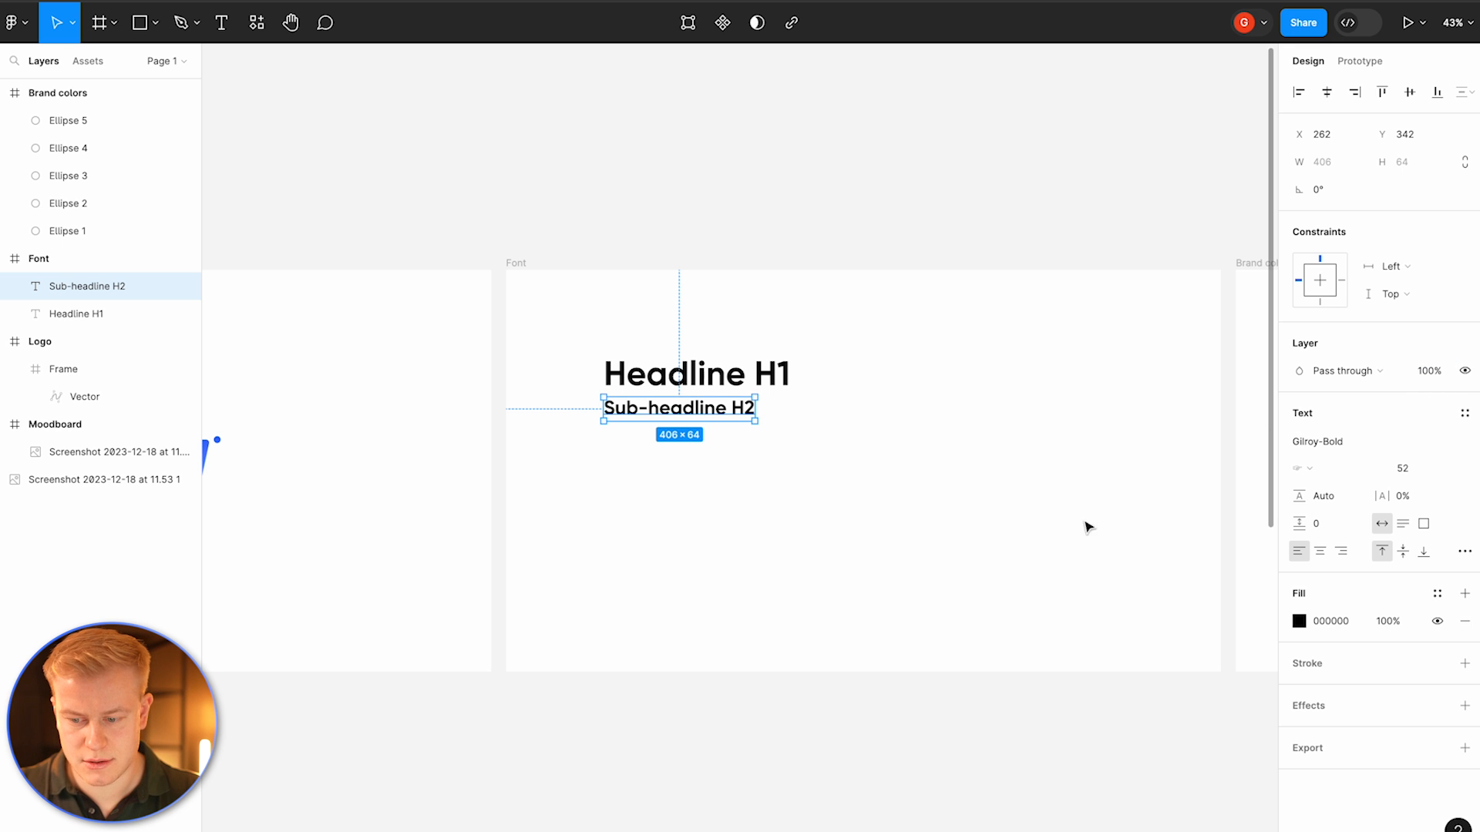
Step: Change the sub-headline's font to Gilroy-Regular and nudge it slightly lower
click(1317, 442)
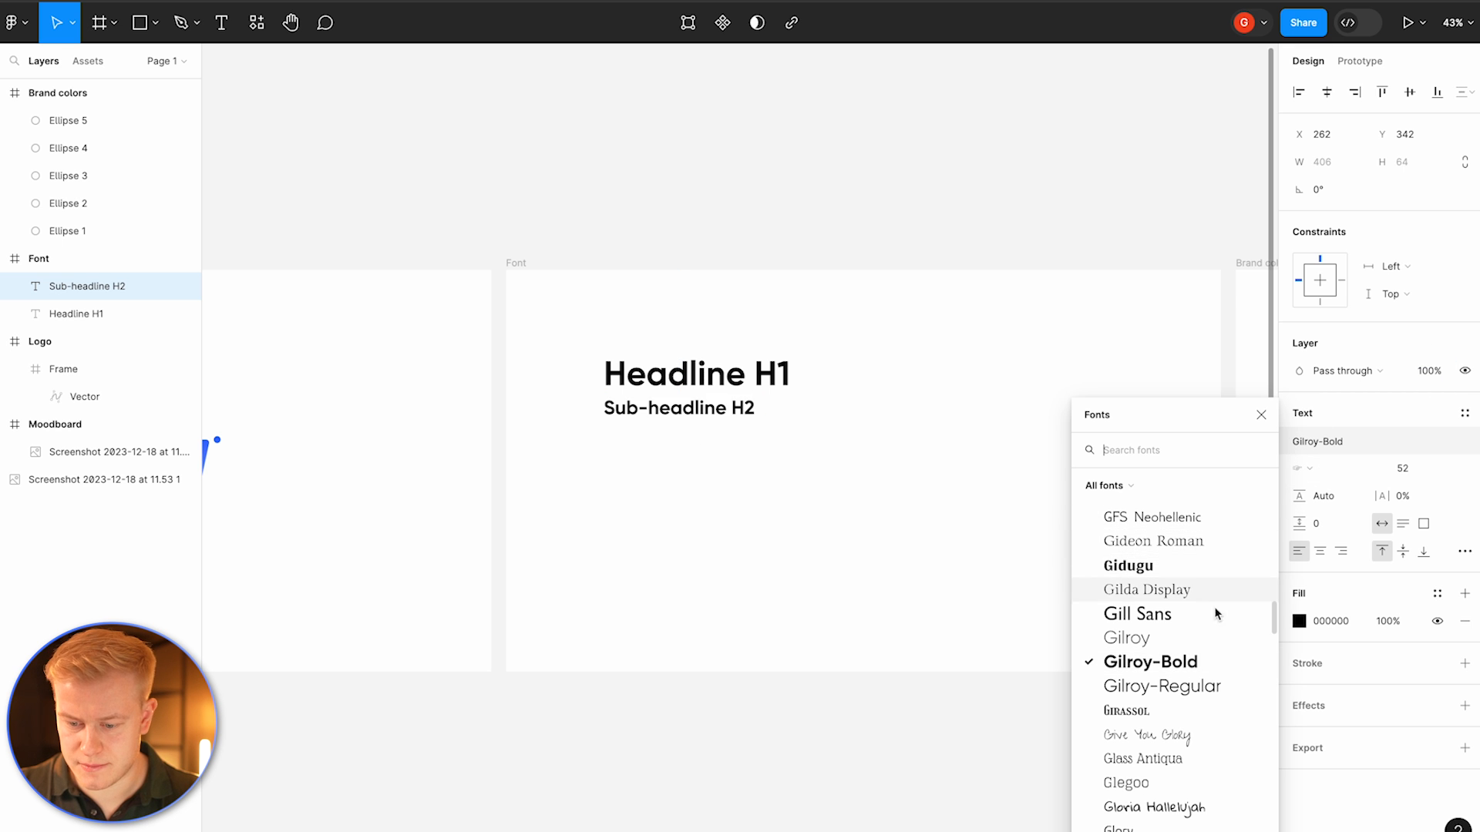
click(1187, 686)
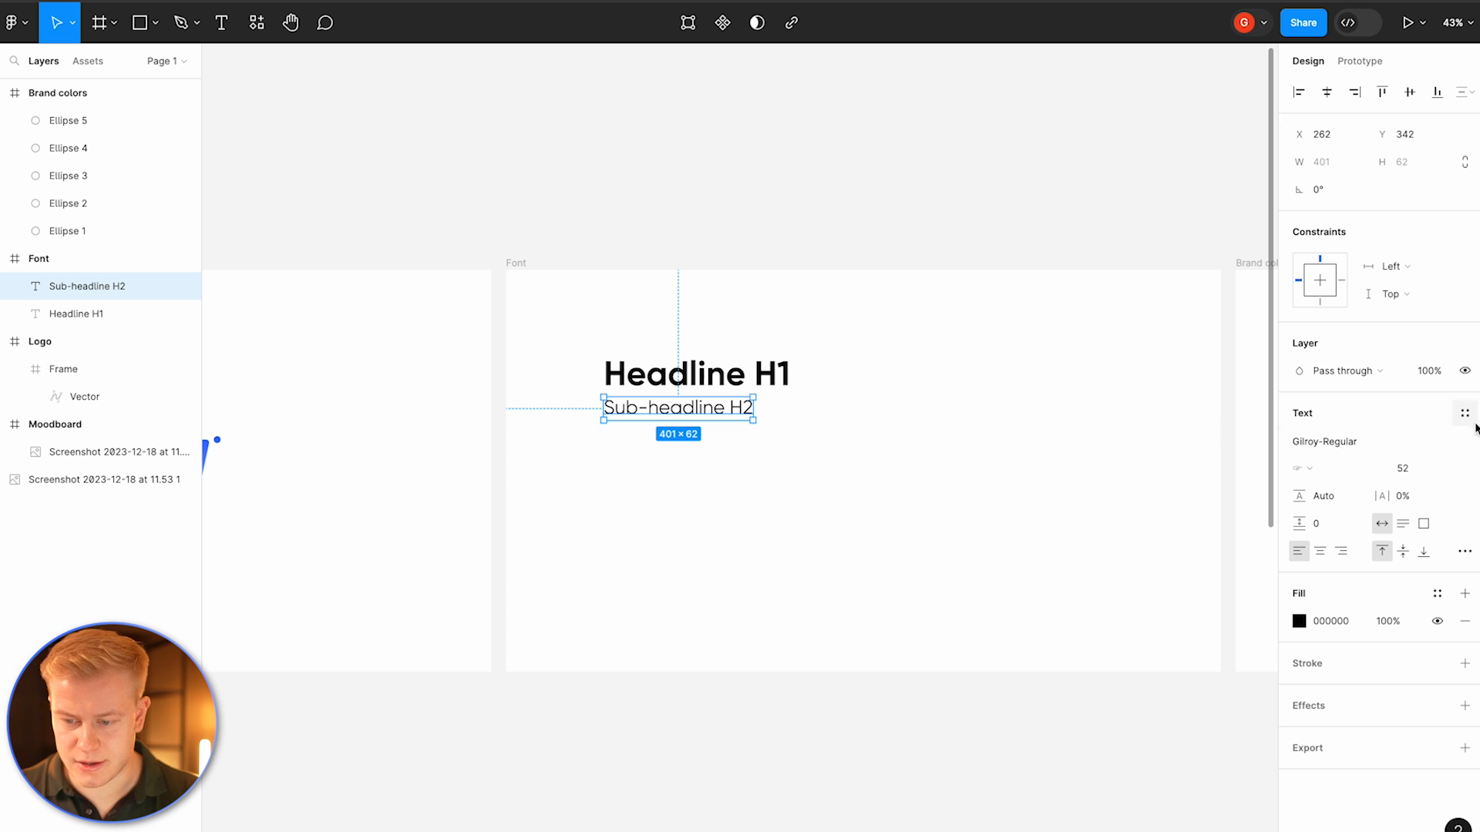
click(826, 485)
drag(696, 419, 689, 429)
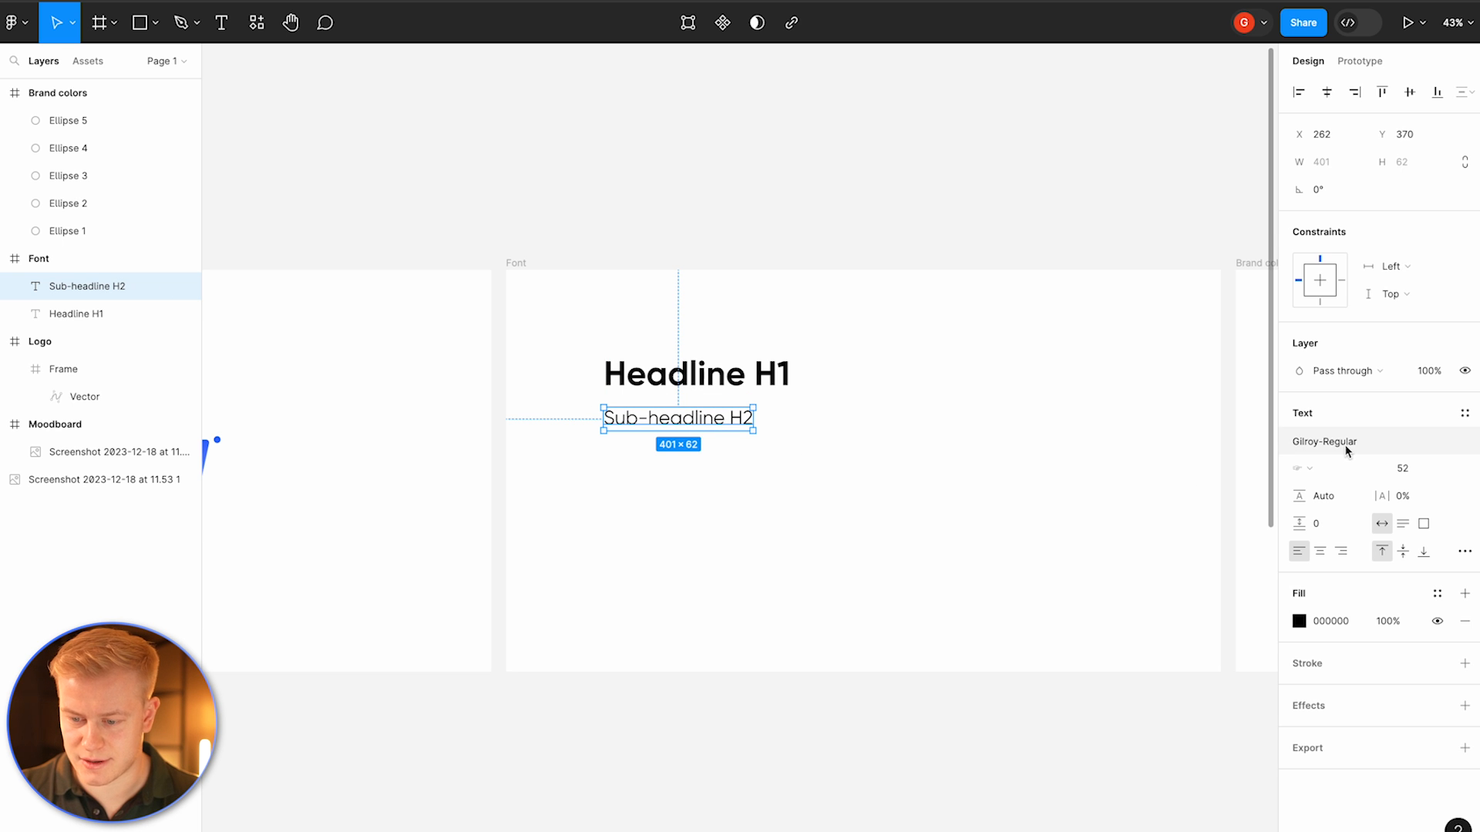
Step: Try other Gilroy weights for the sub-headline before going back to Gilroy-Regular
click(634, 493)
click(633, 425)
click(1318, 443)
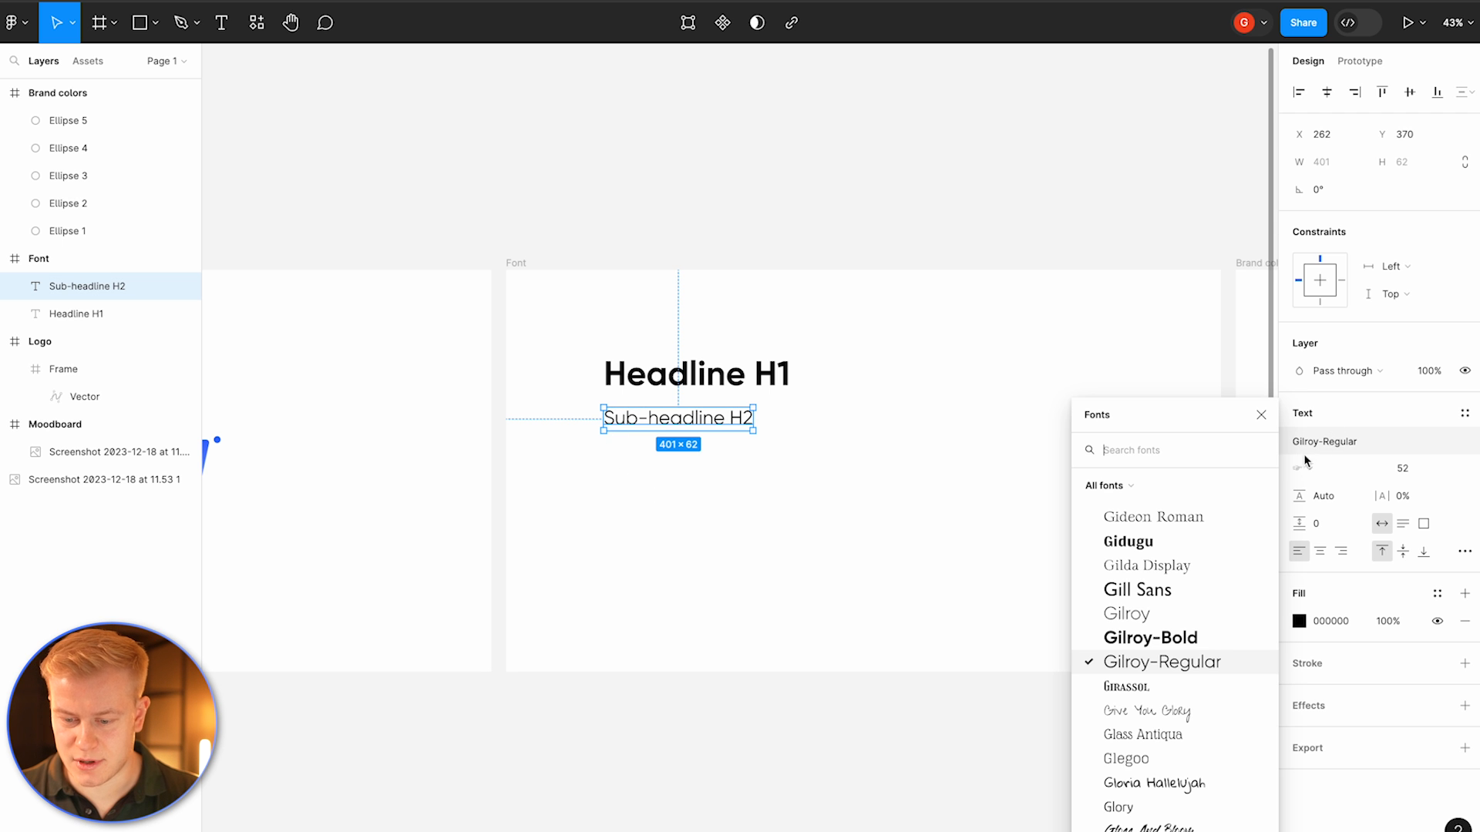
click(1129, 611)
click(1308, 468)
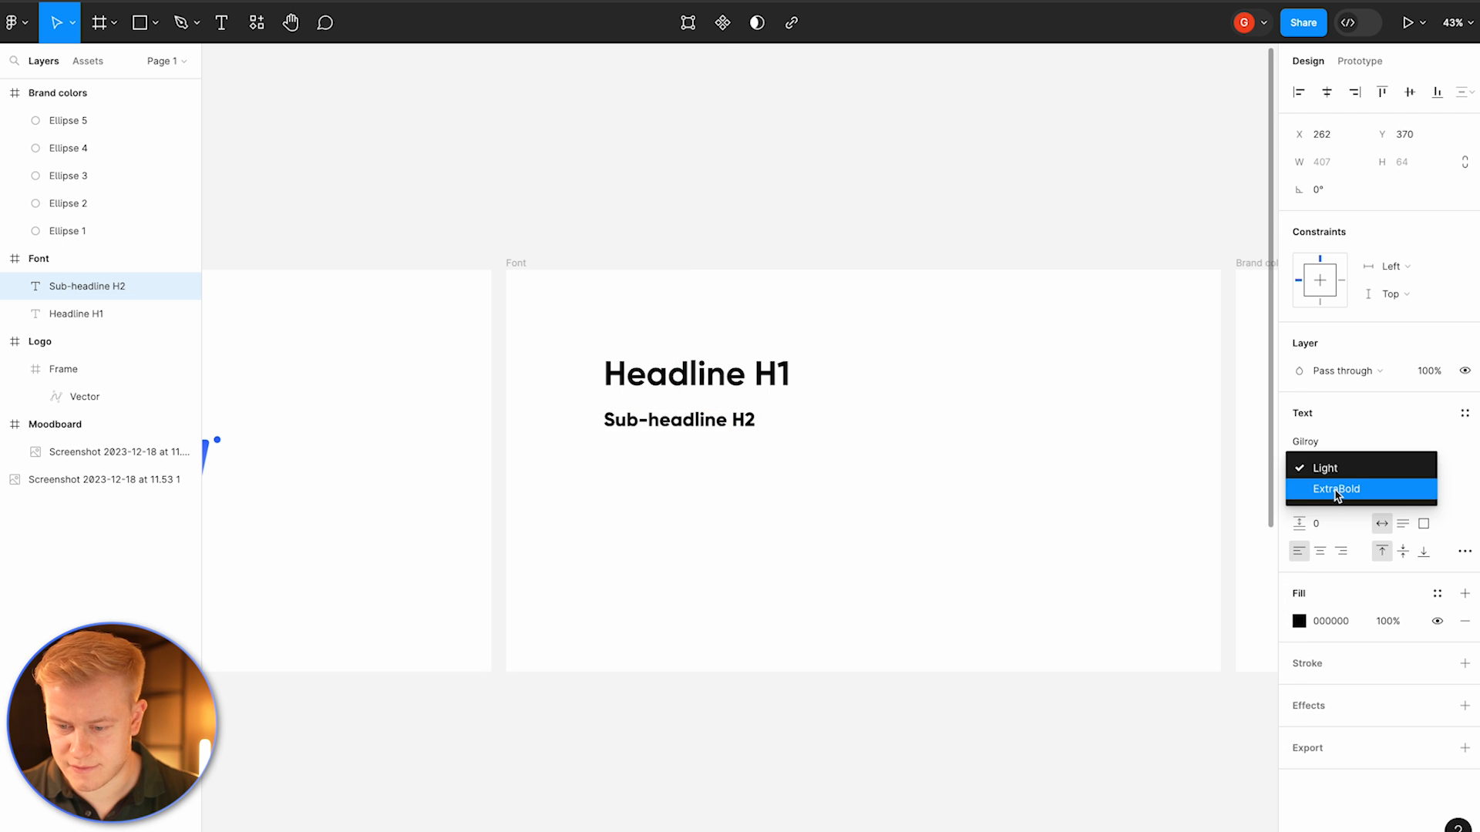
click(1336, 438)
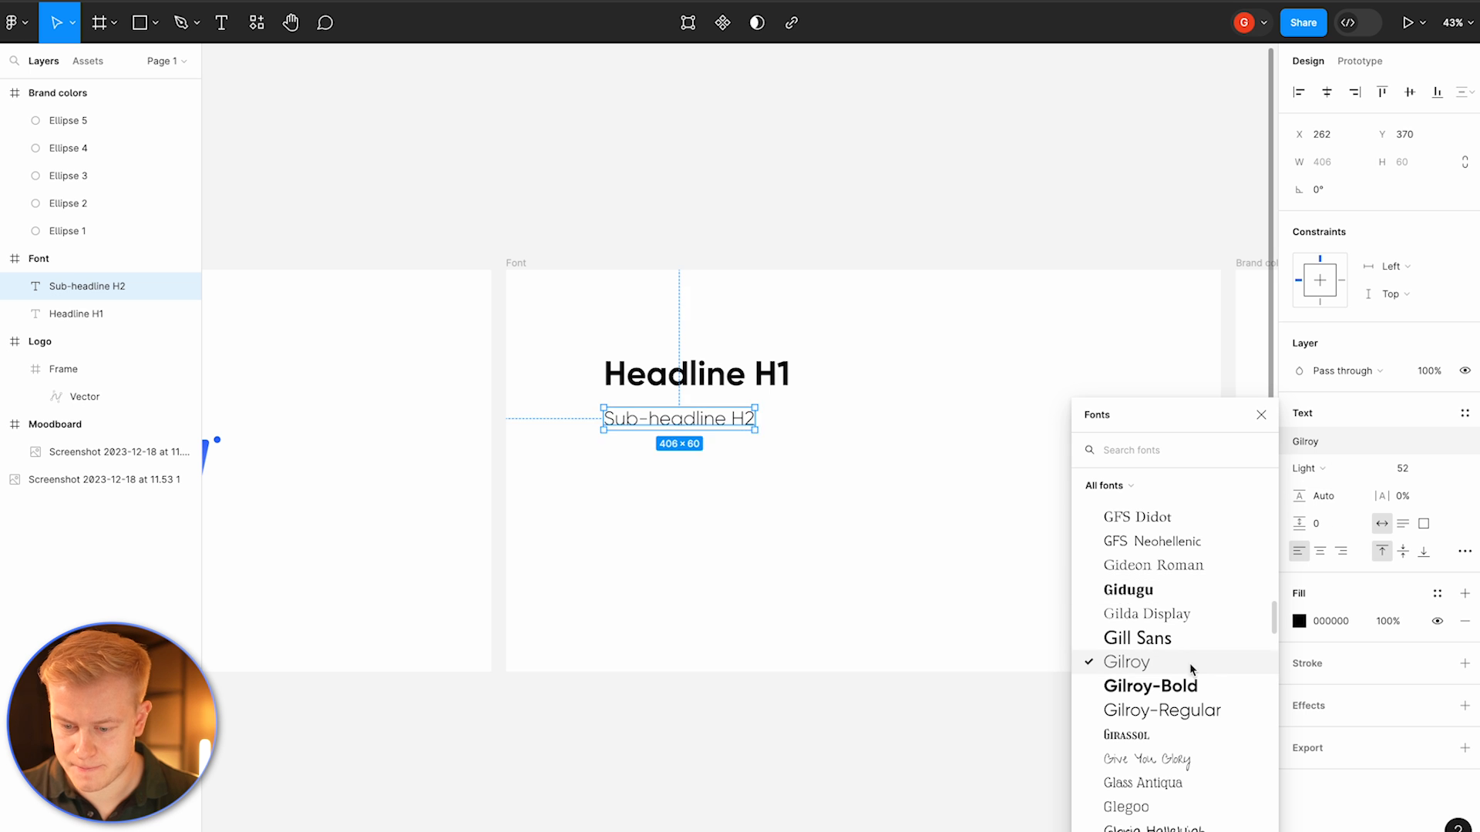
click(1172, 710)
click(1322, 441)
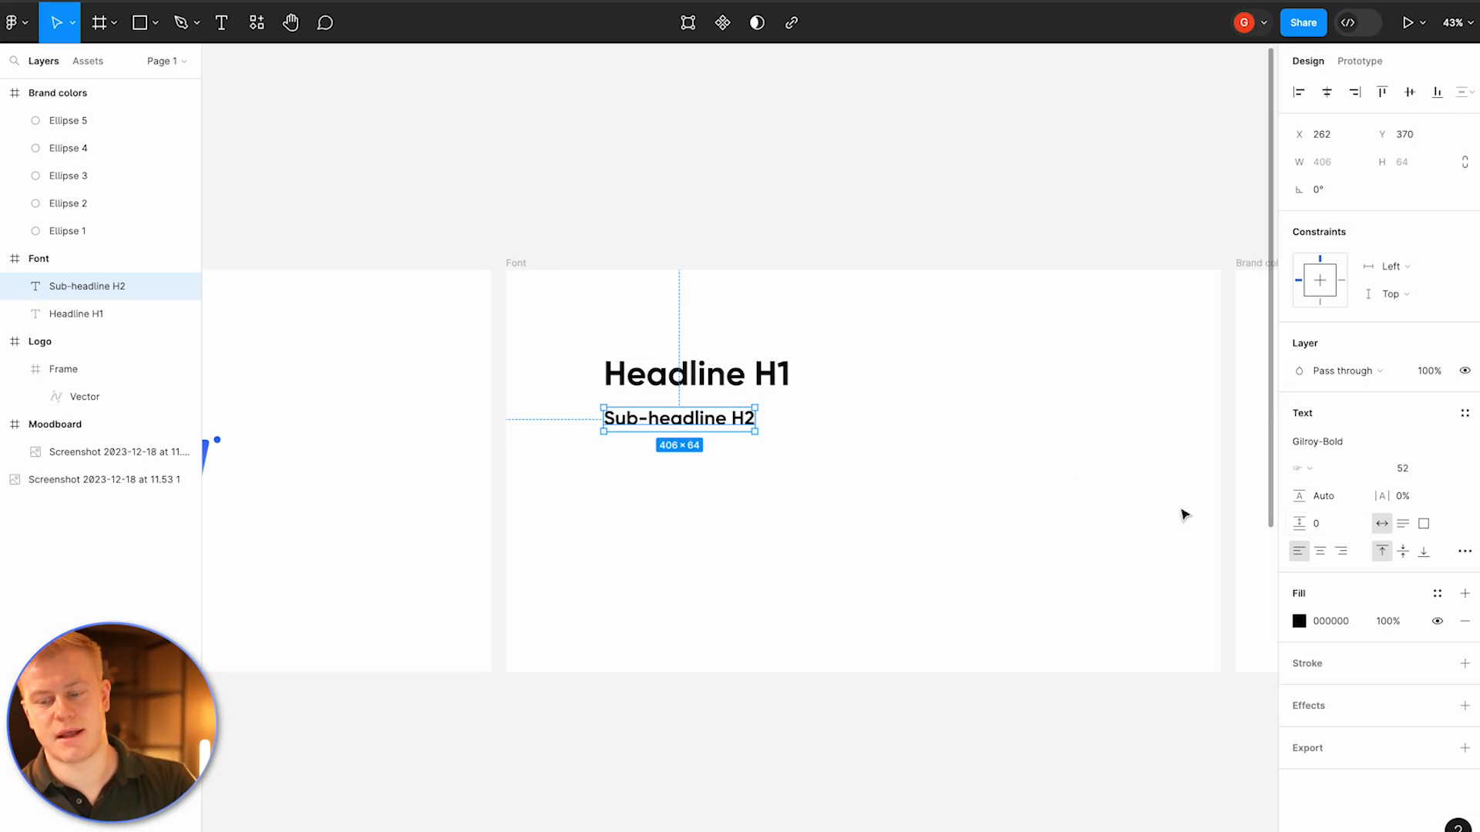
click(1339, 442)
click(1184, 686)
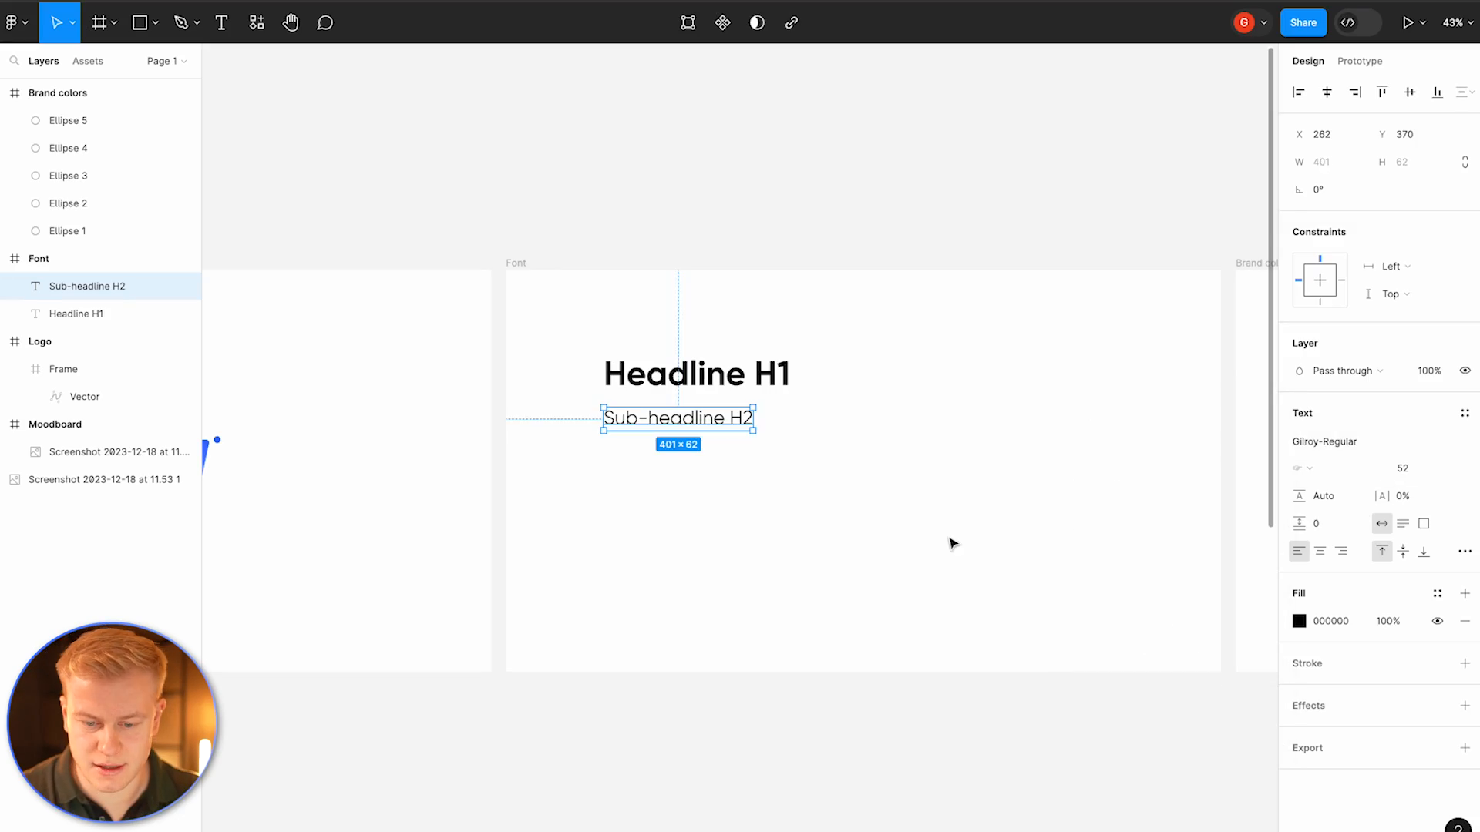
Step: Duplicate the sub-headline below it and retype the copy as "Paragraph"
click(953, 544)
click(703, 419)
click(956, 513)
drag(676, 421, 696, 456)
key(super+d)
double_click(691, 447)
text(Boy)
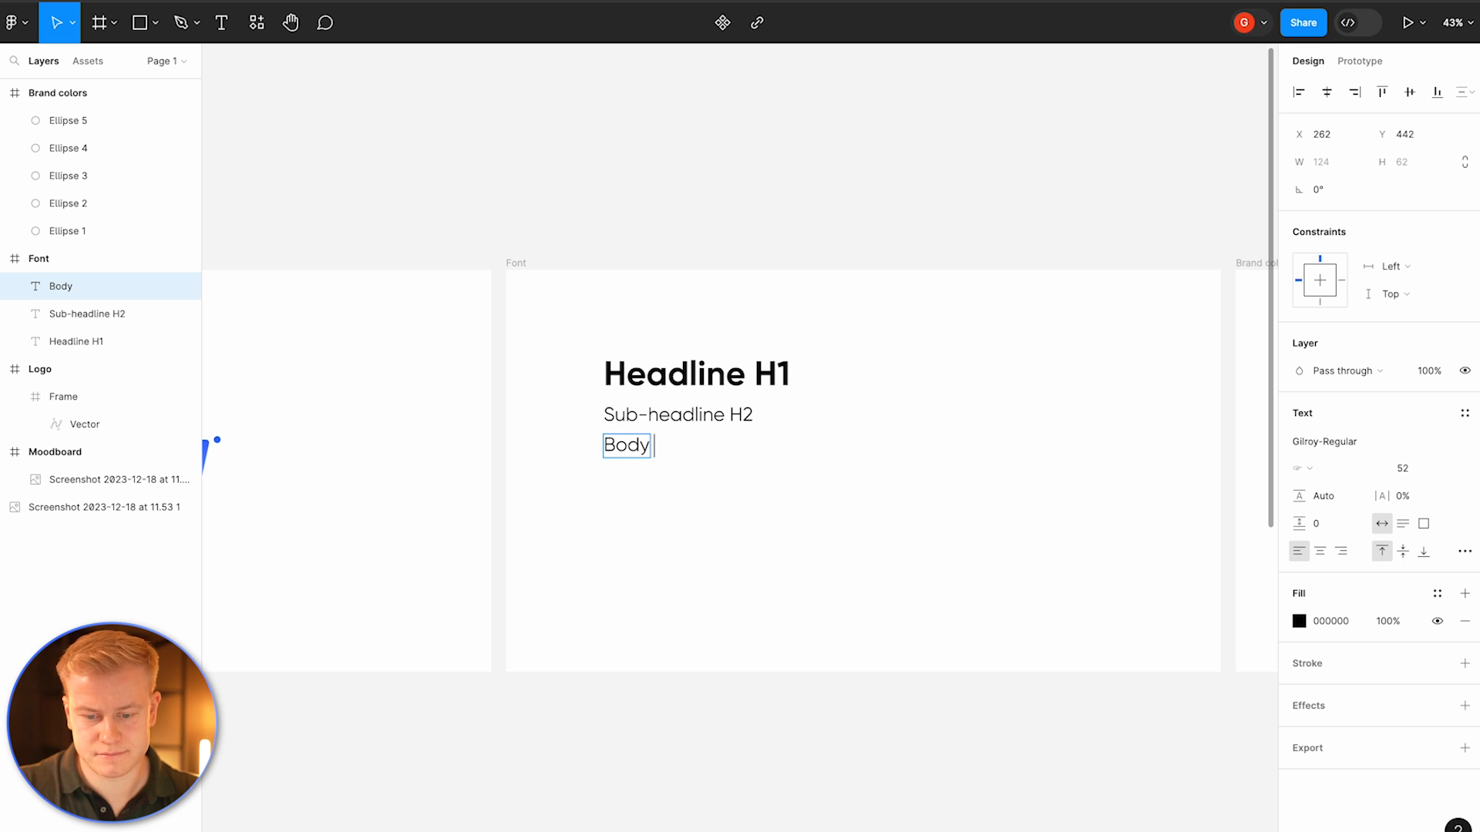
key(BackSpace)
key(BackSpace)
key(BackSpace)
key(BackSpace)
text(Paragraph)
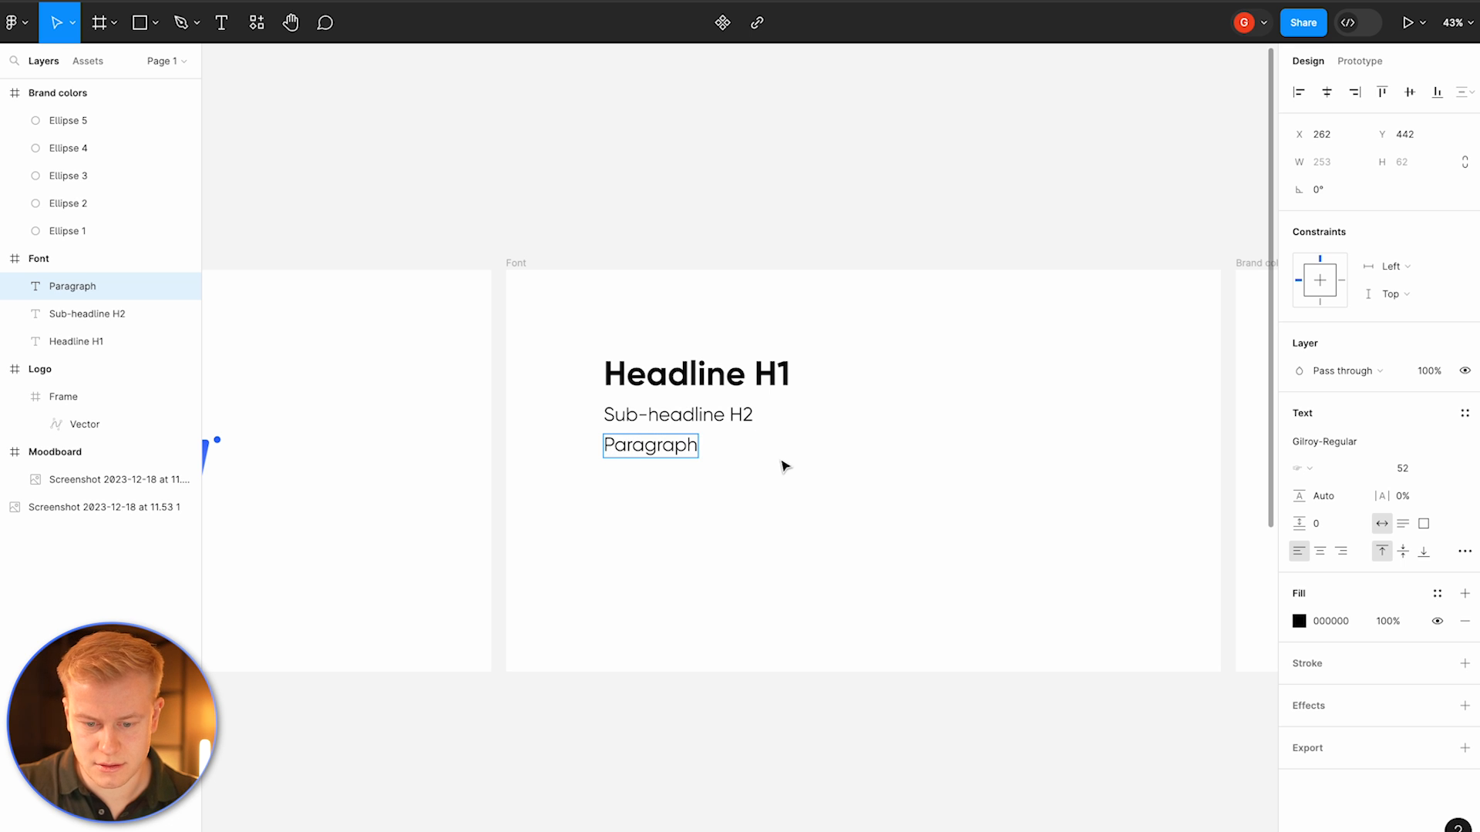
key(Escape)
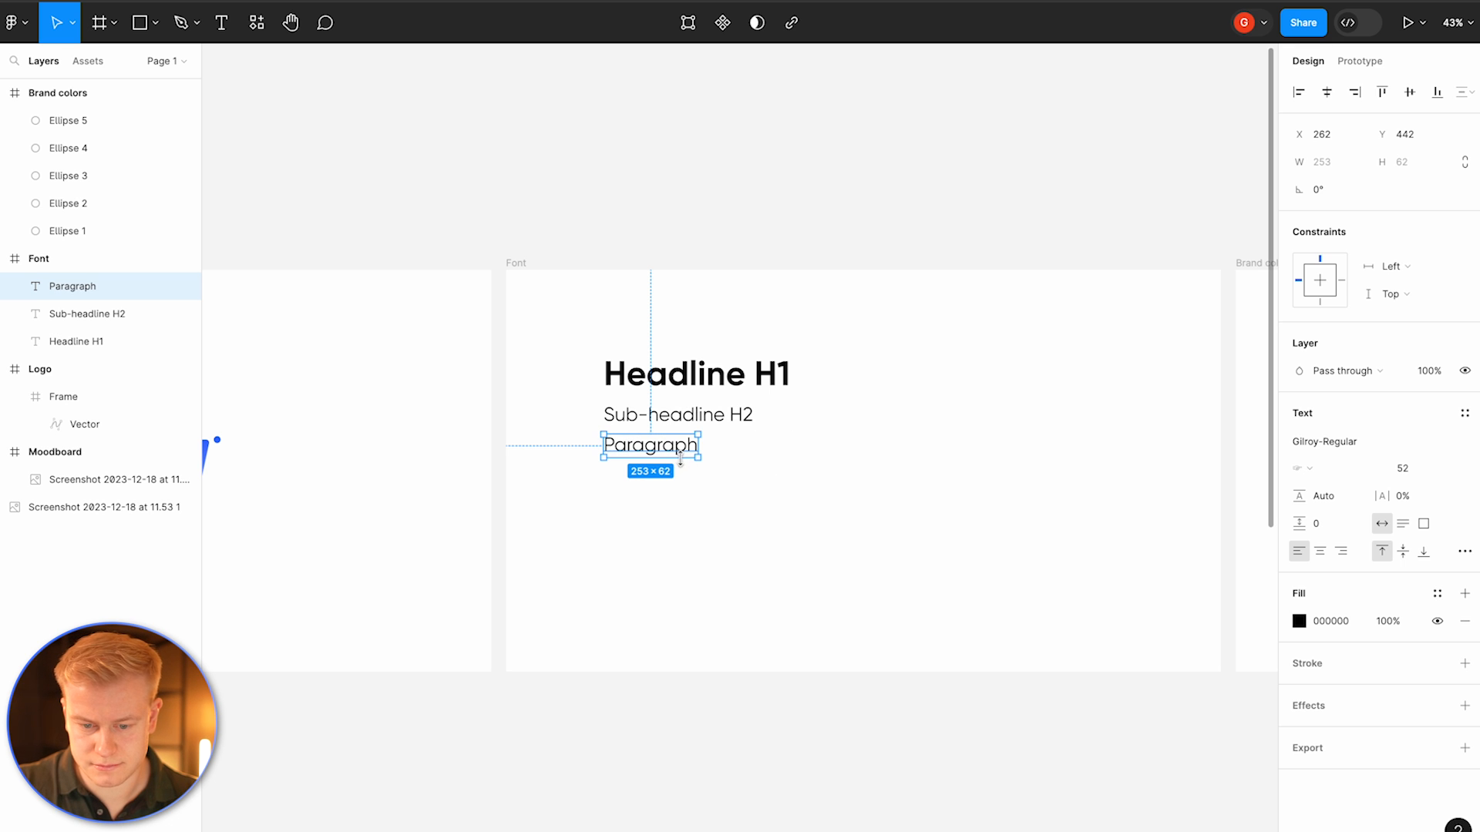
drag(680, 453, 684, 465)
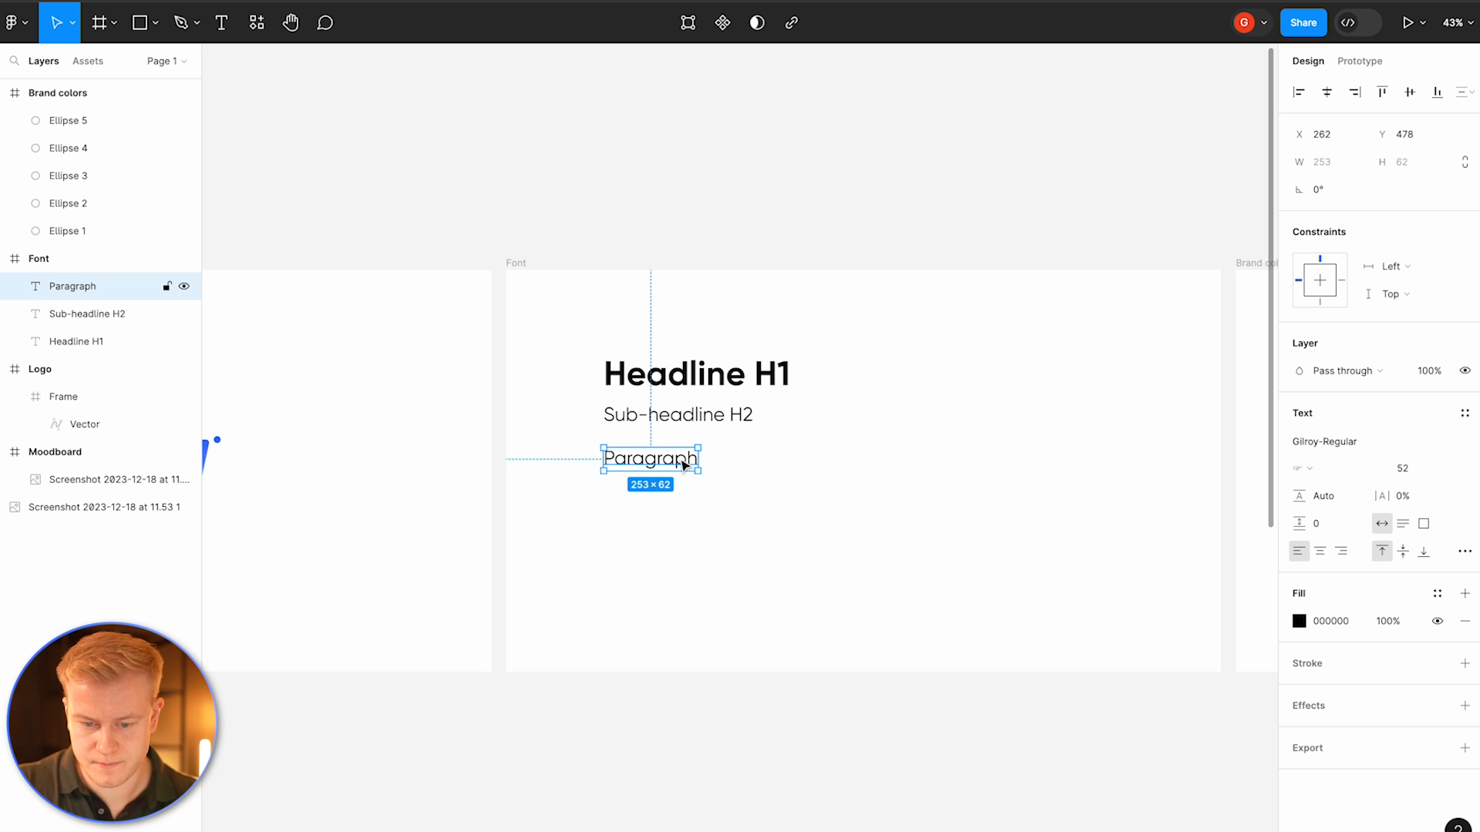
Step: Set the paragraph's font size to 42 and its font to Gilroy Light
click(1411, 466)
text(42)
key(Return)
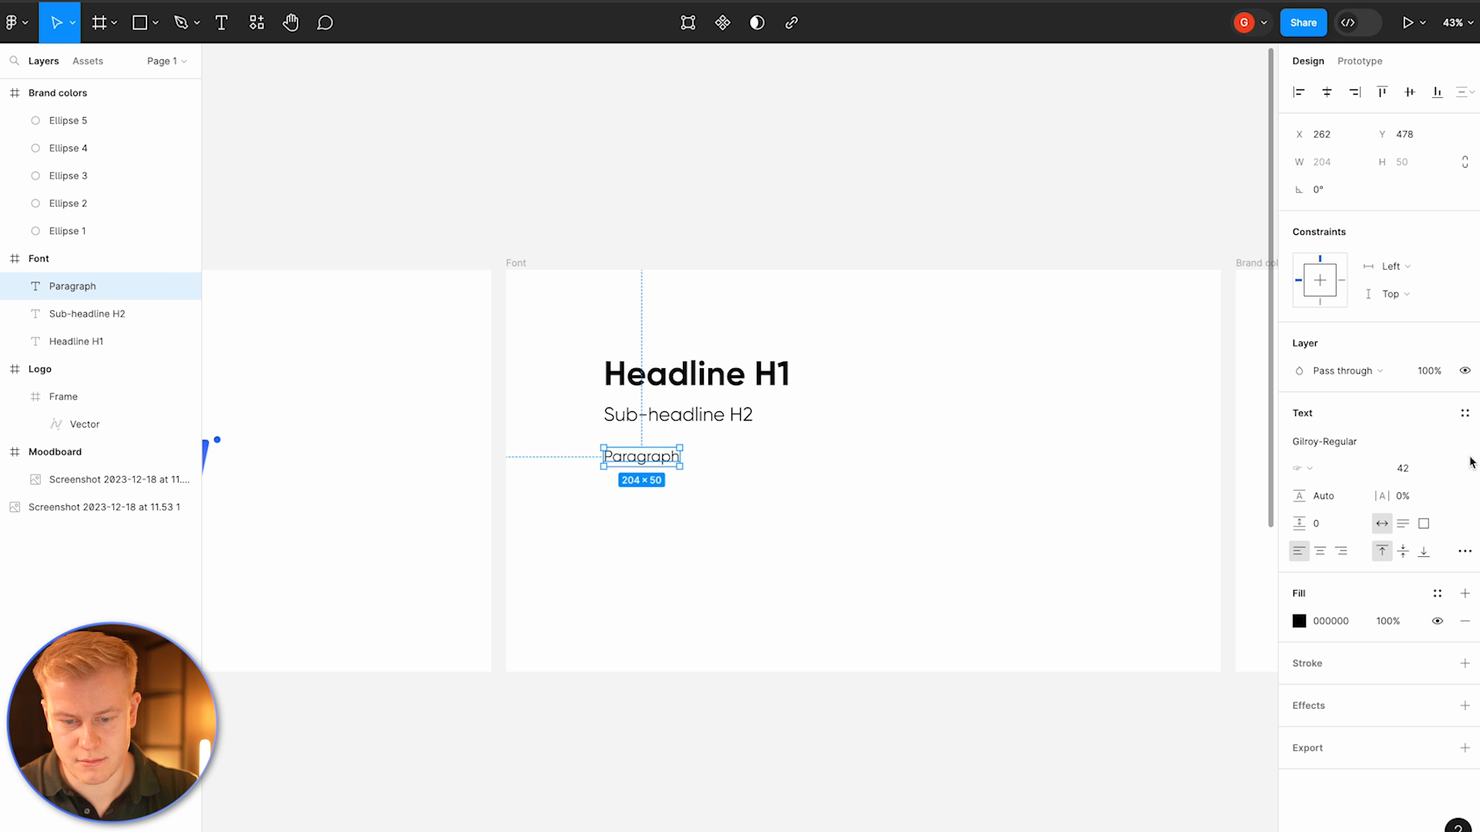
click(1341, 446)
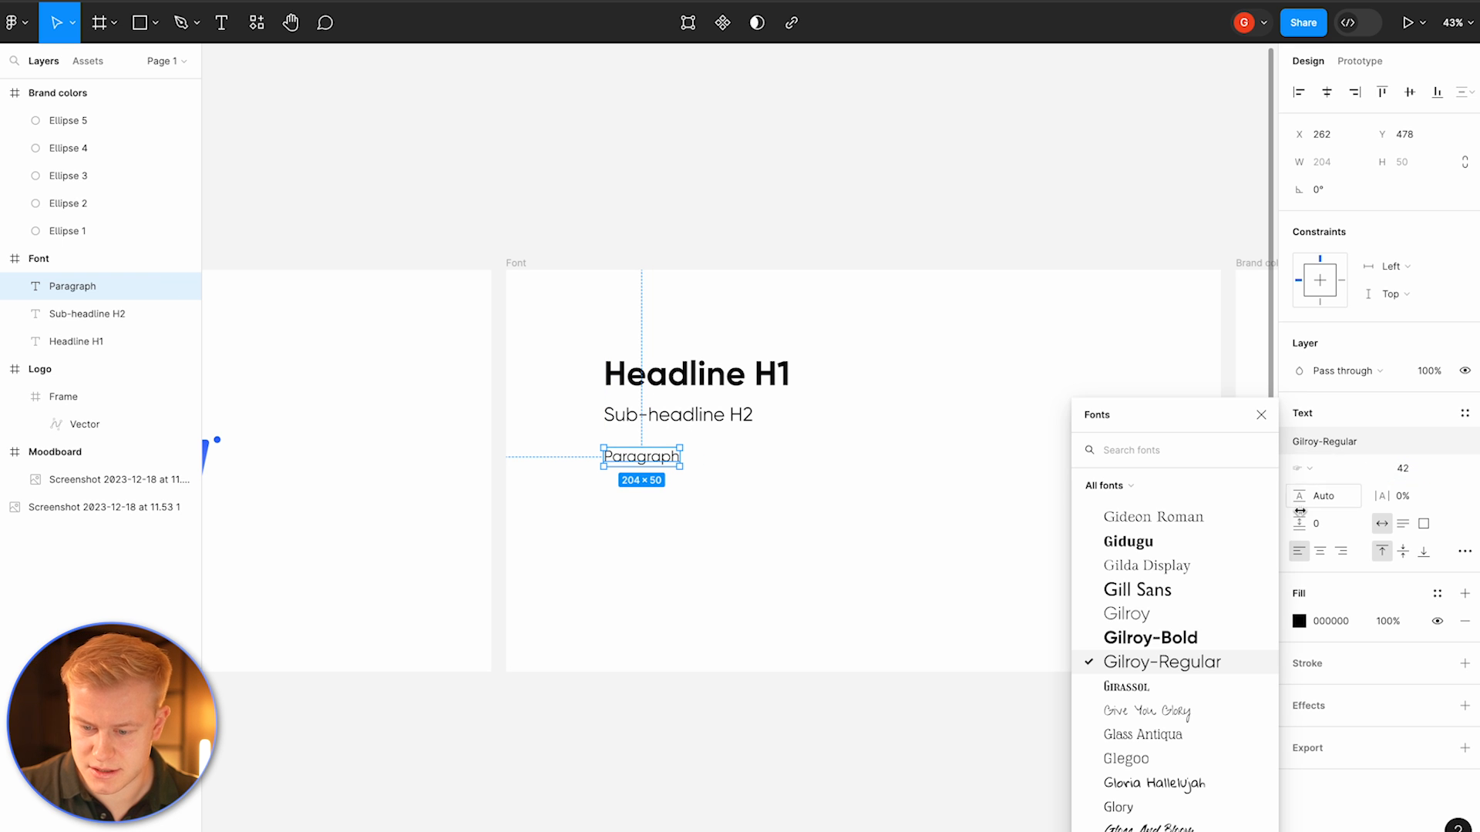
click(1187, 614)
Step: Move the paragraph up slightly so it sits just beneath the sub-headline
click(894, 579)
drag(636, 473, 632, 461)
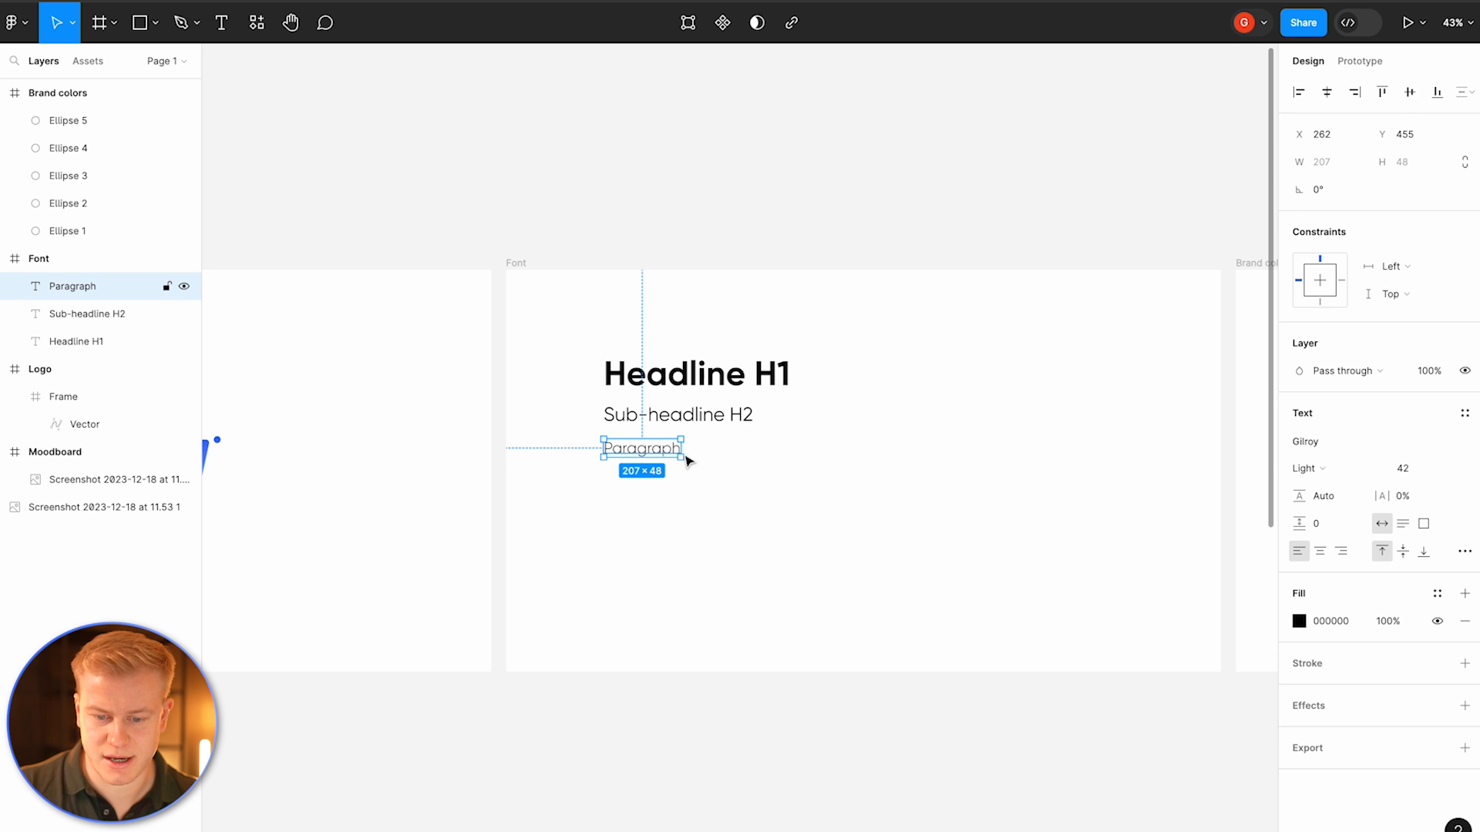
click(846, 455)
drag(885, 334, 613, 469)
click(894, 497)
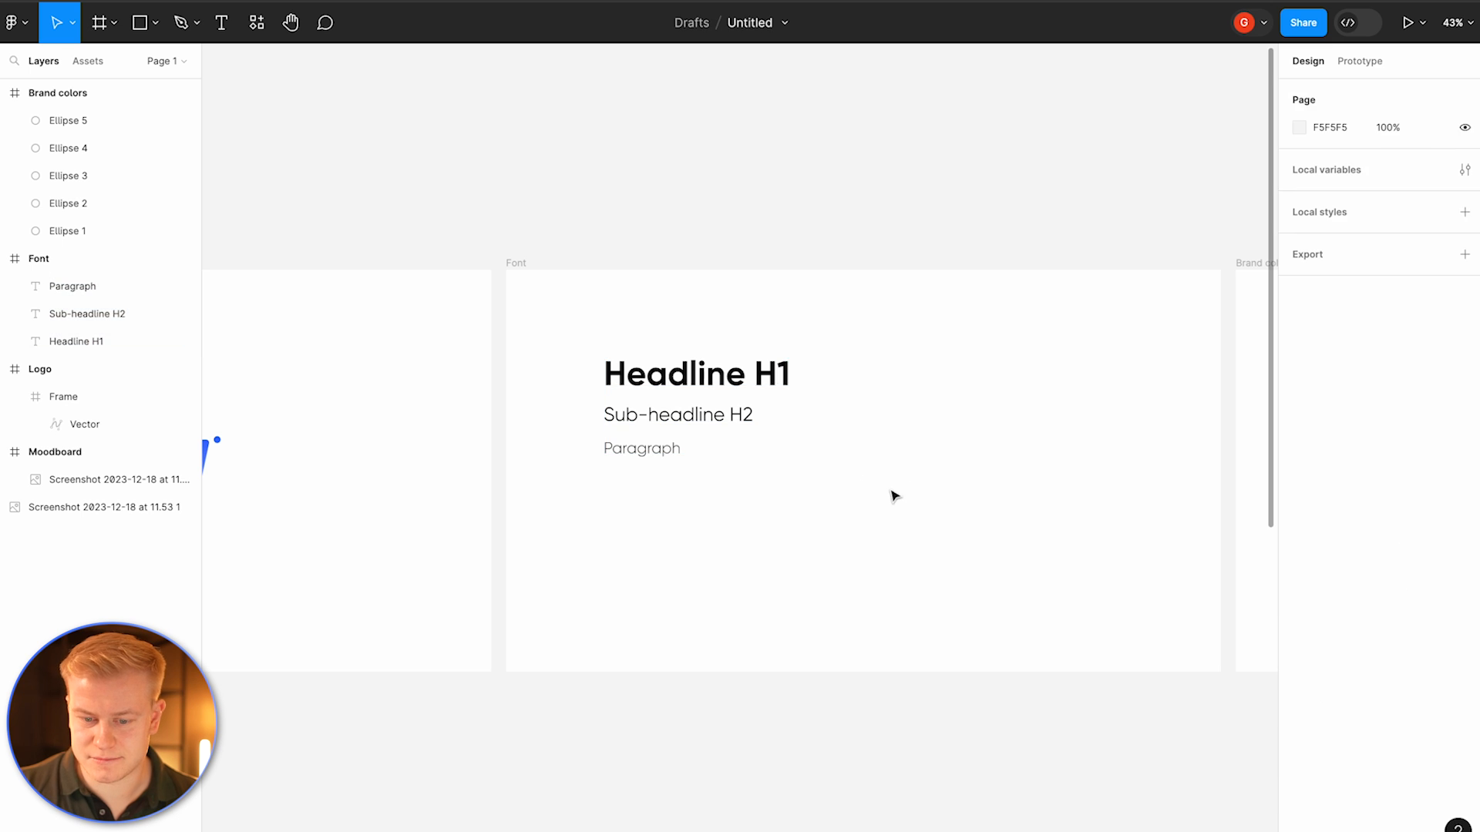
click(708, 389)
click(1437, 593)
click(937, 357)
click(724, 389)
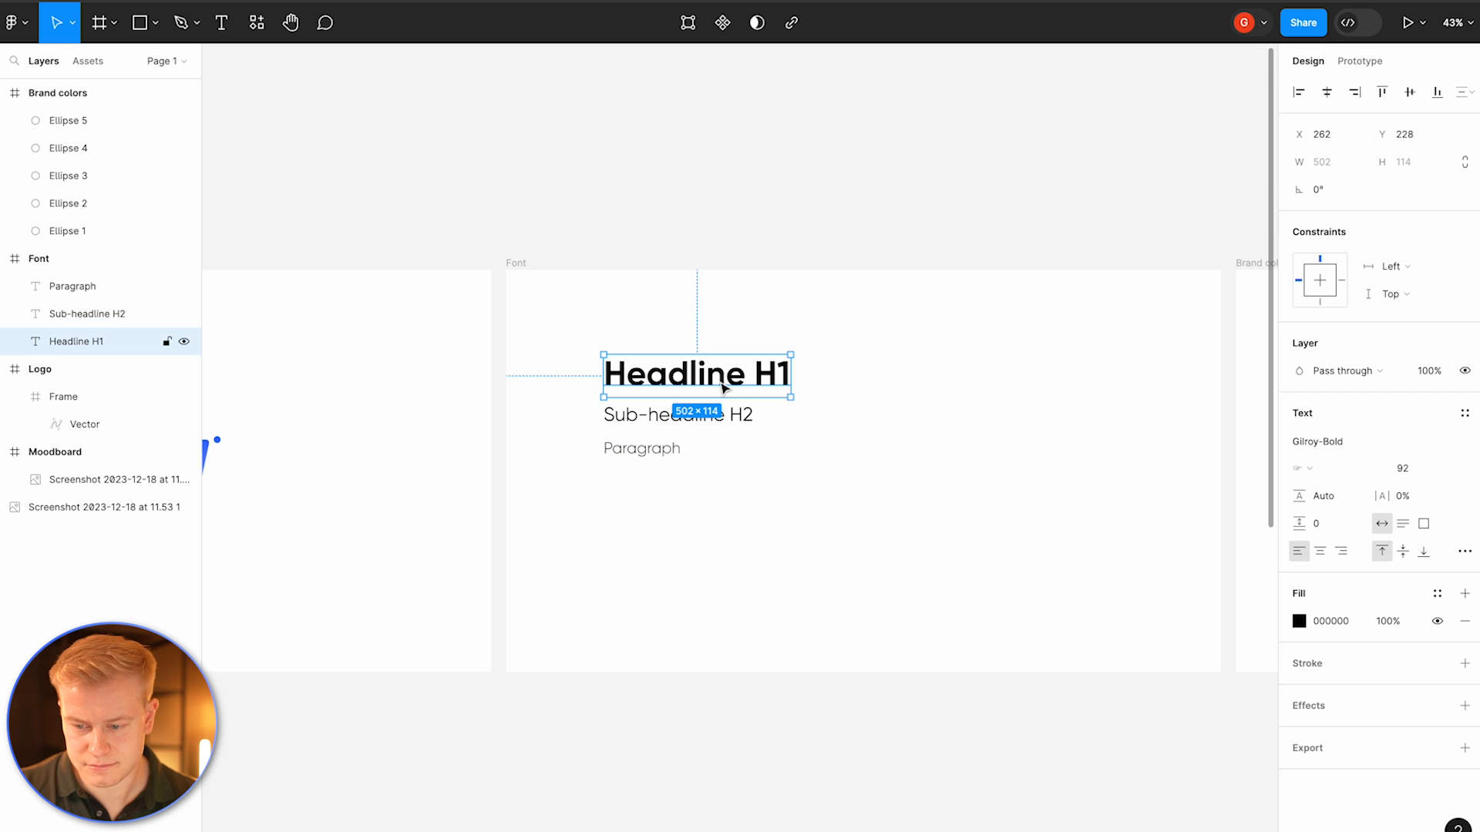
click(1464, 413)
click(1459, 445)
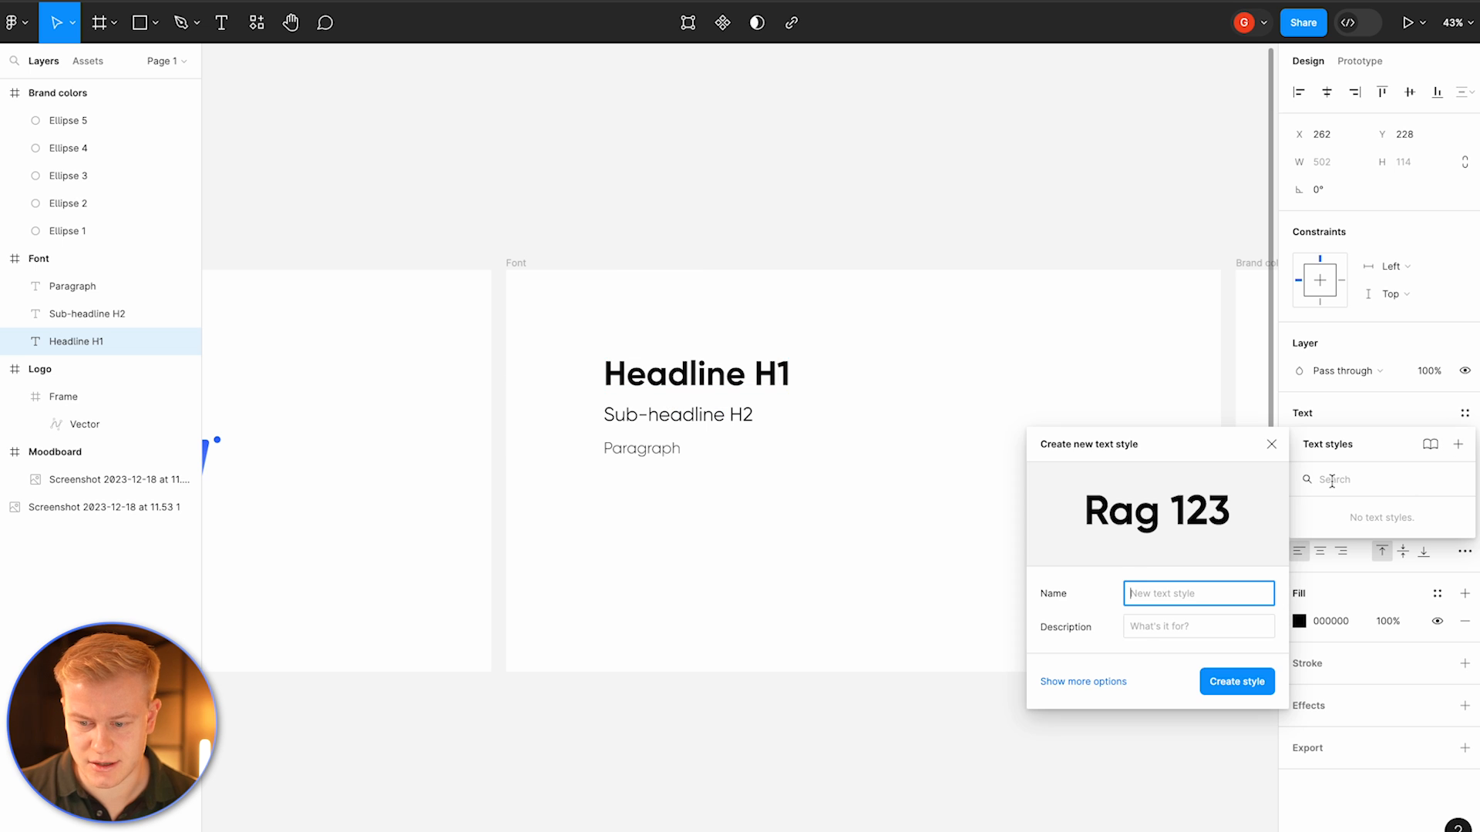
click(1268, 445)
click(947, 459)
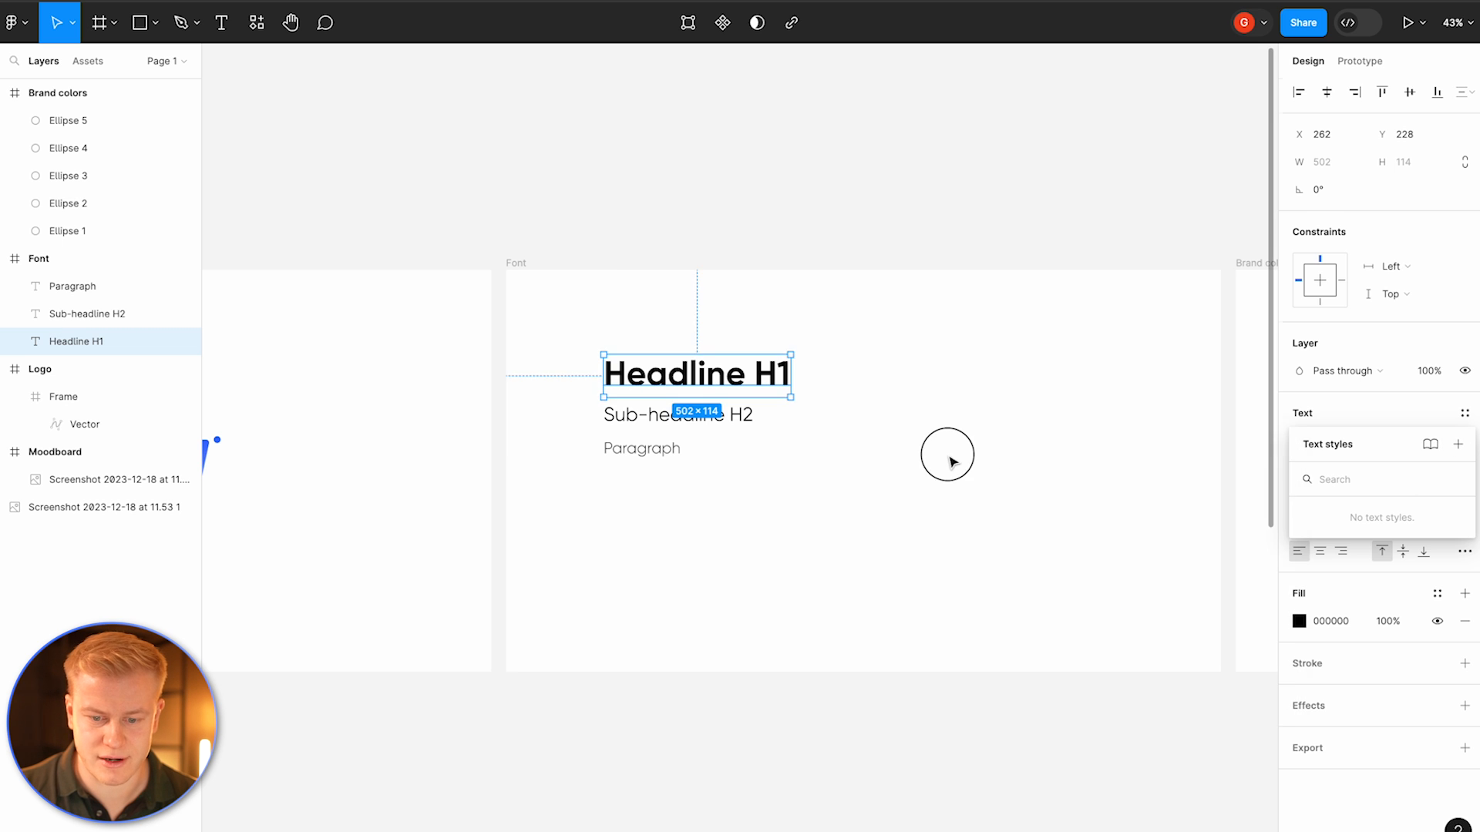
click(674, 420)
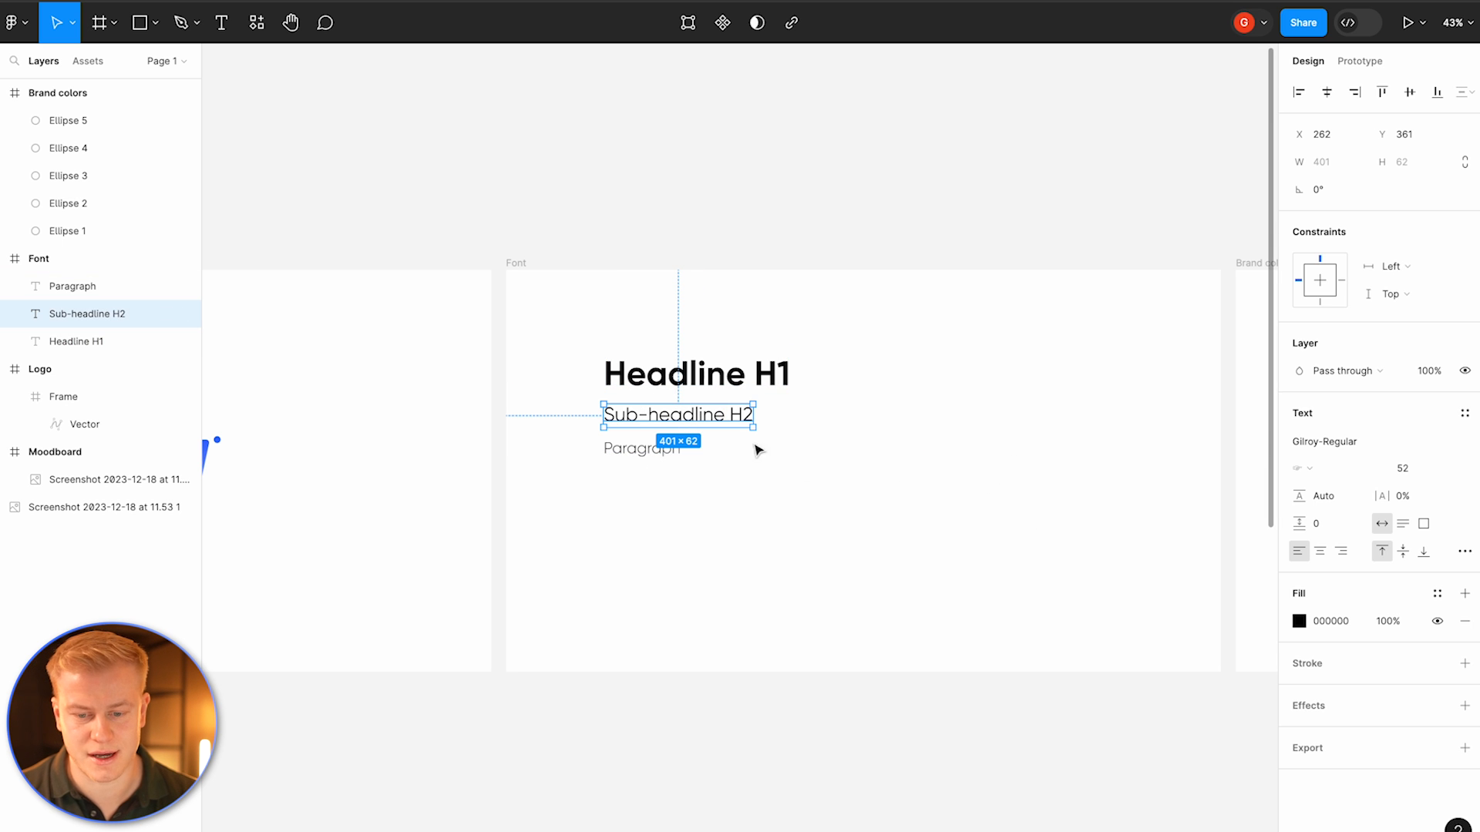
click(917, 335)
click(690, 413)
click(923, 460)
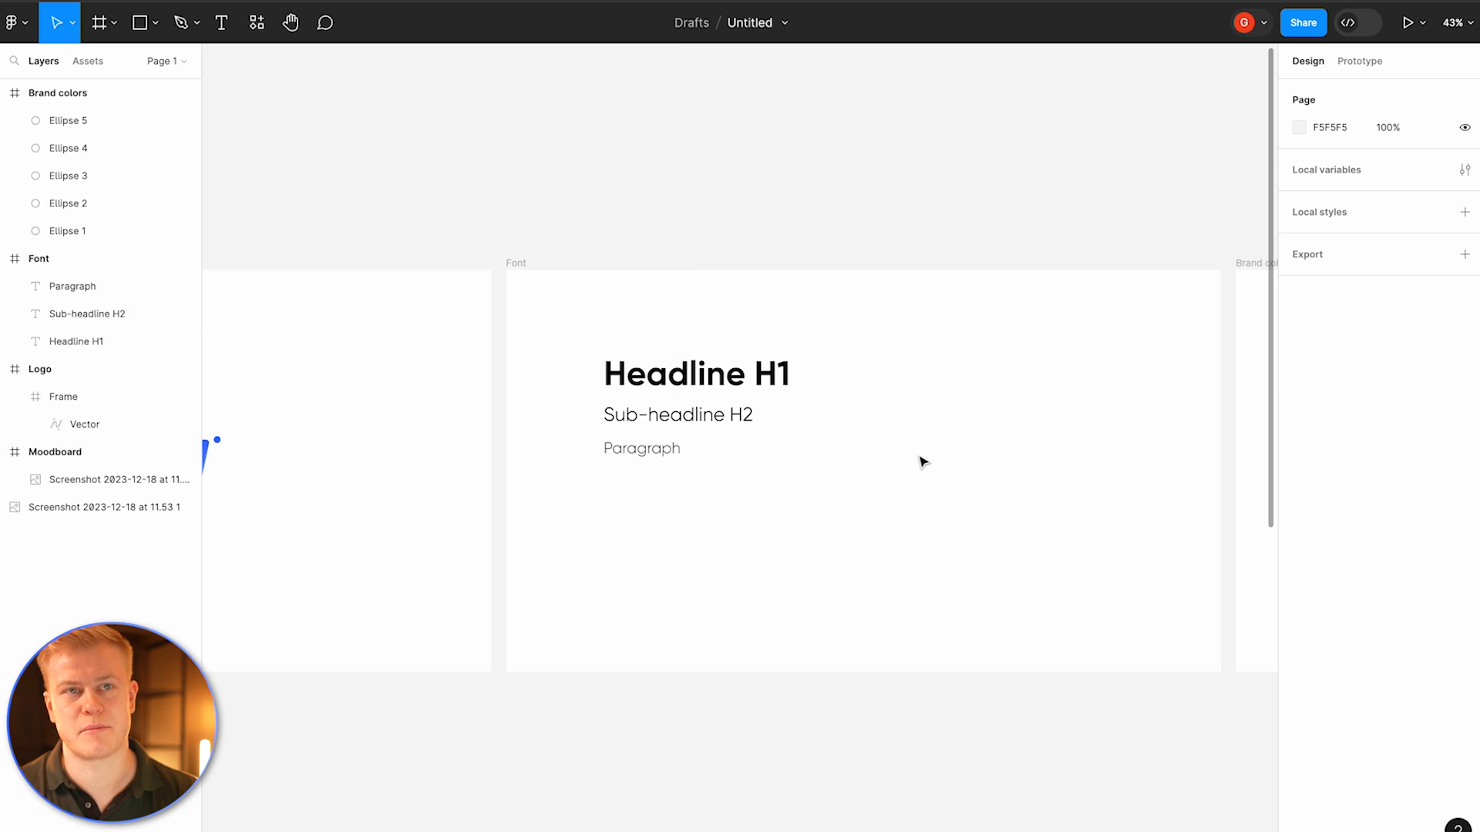
click(748, 395)
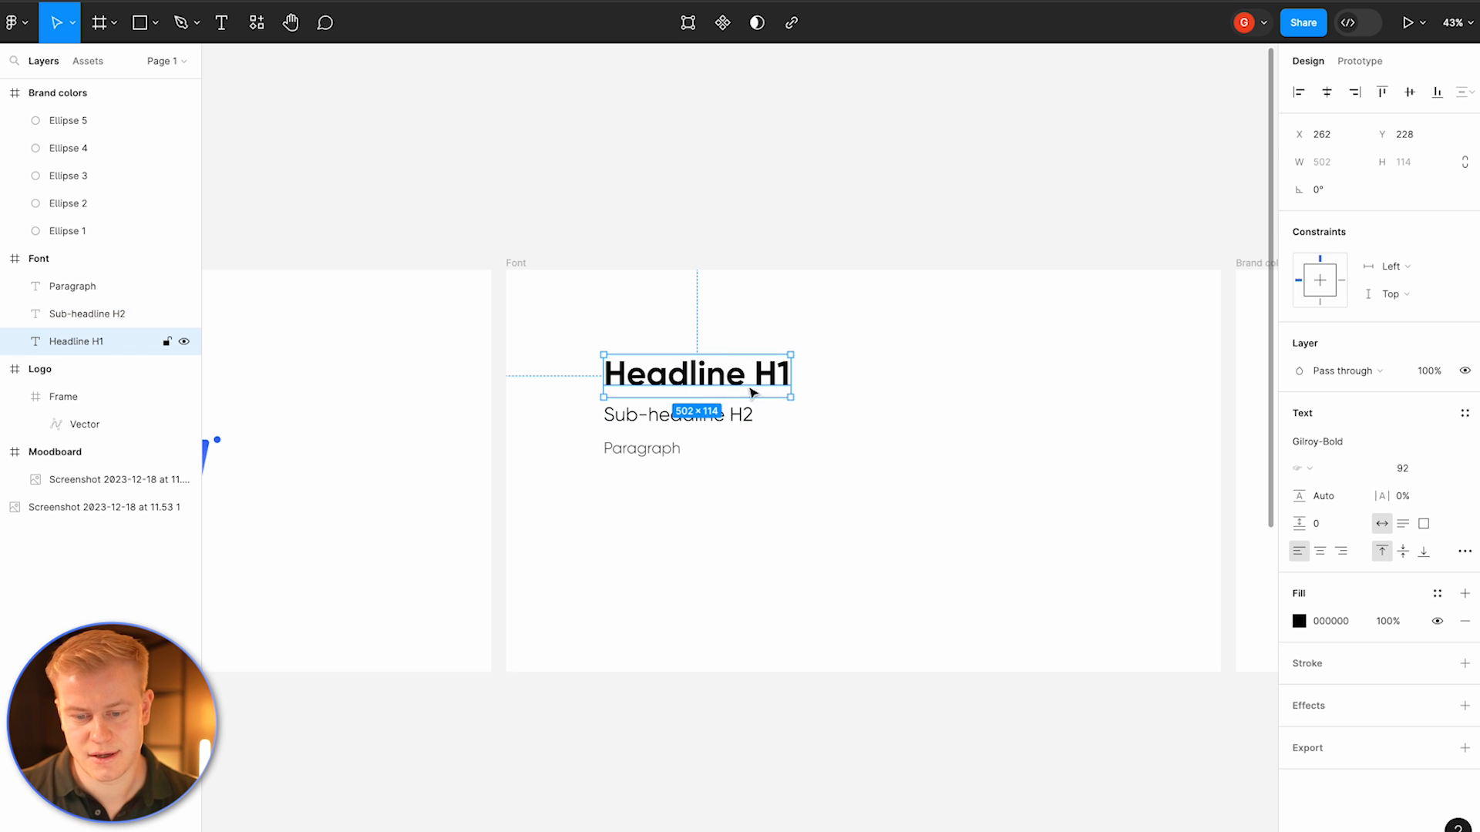
drag(786, 378, 951, 506)
click(1418, 467)
text(52)
key(Return)
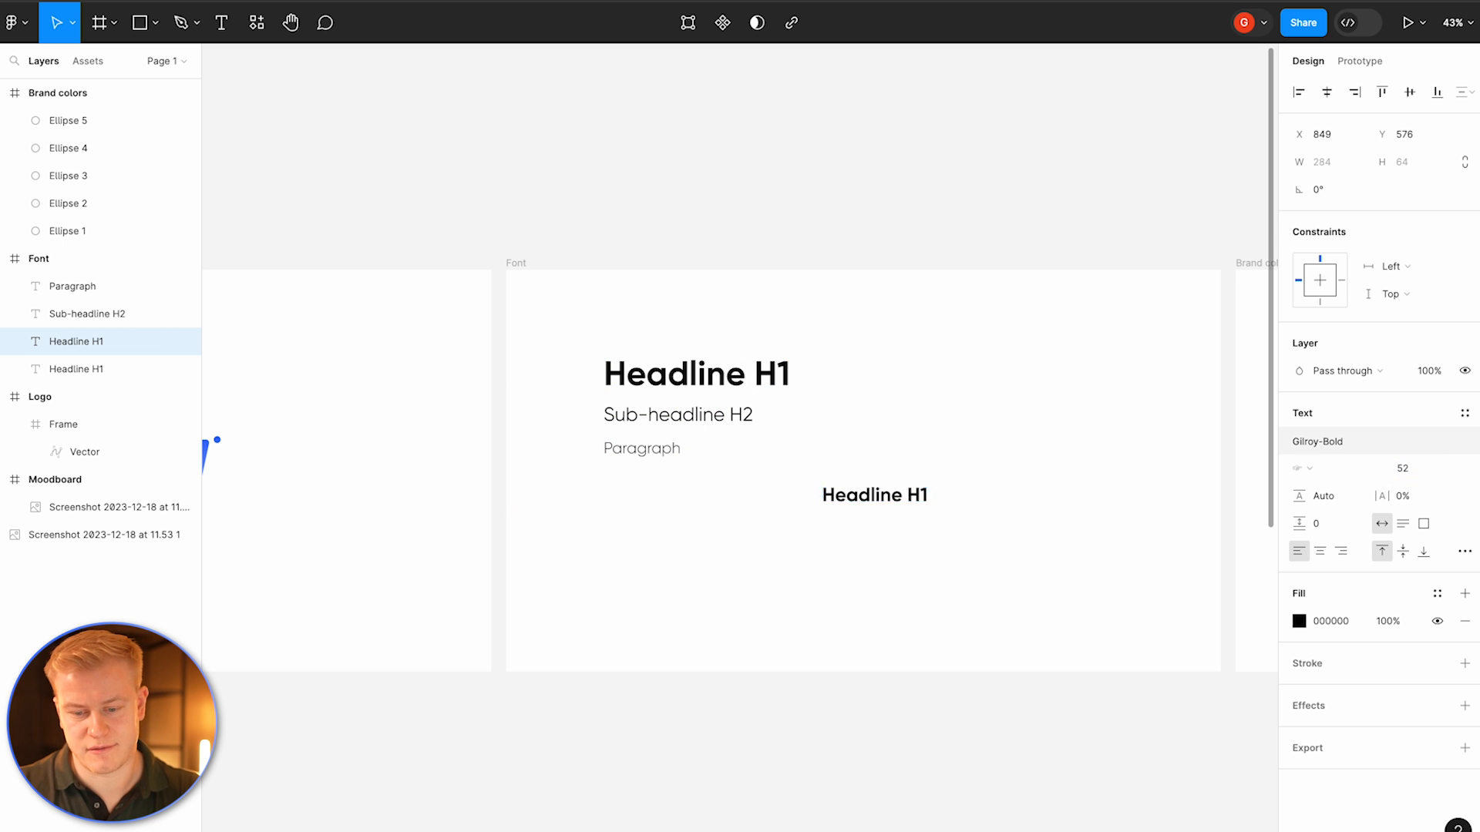
click(1033, 479)
drag(876, 497, 847, 365)
key(BackSpace)
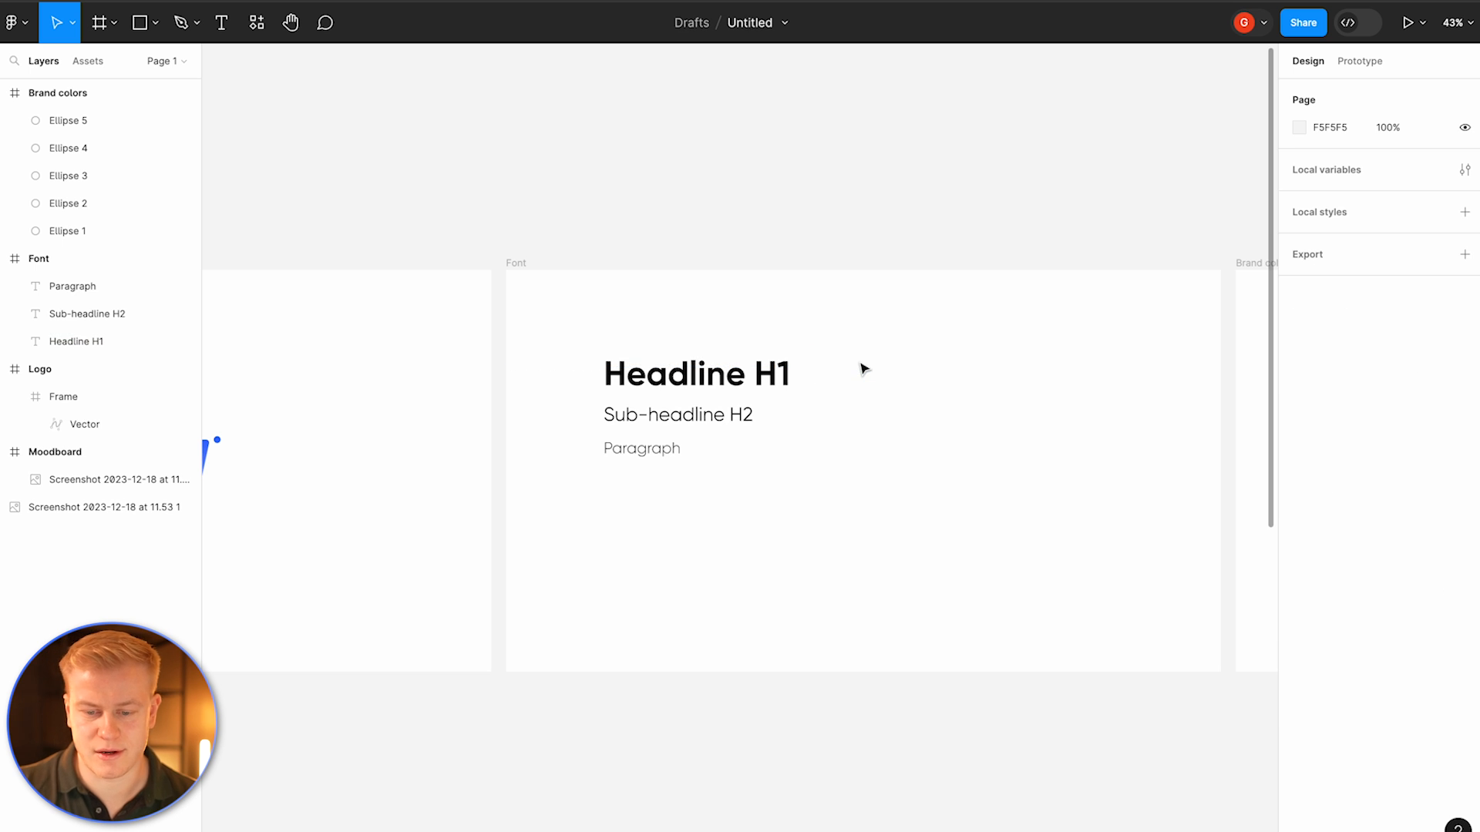
Step: Examine the landing page screenshot and the font samples on the canvas
scroll(859, 369, left, 10)
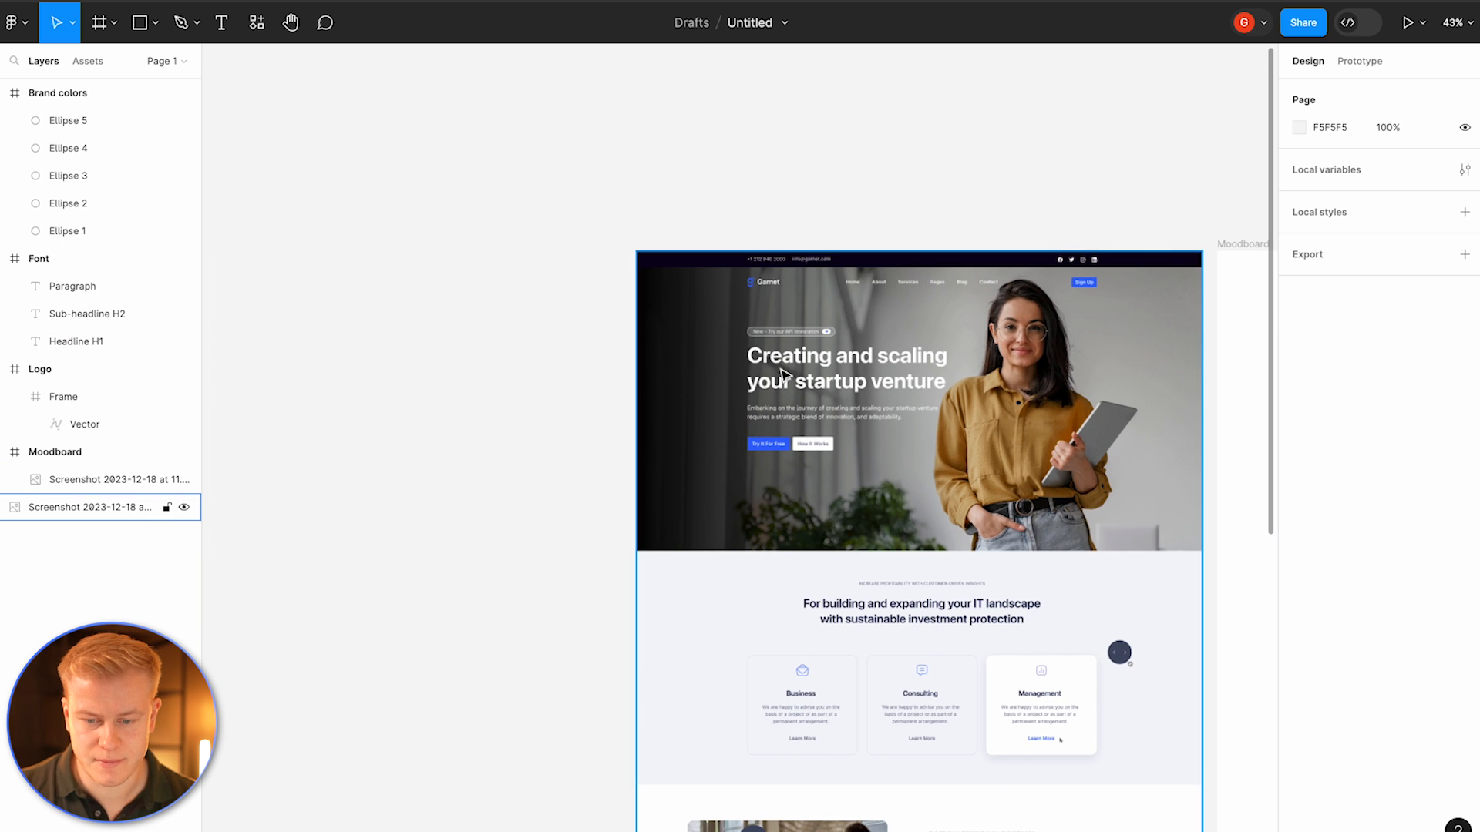
scroll(796, 365, up, 5)
scroll(796, 365, down, 8)
scroll(1033, 436, down, 10)
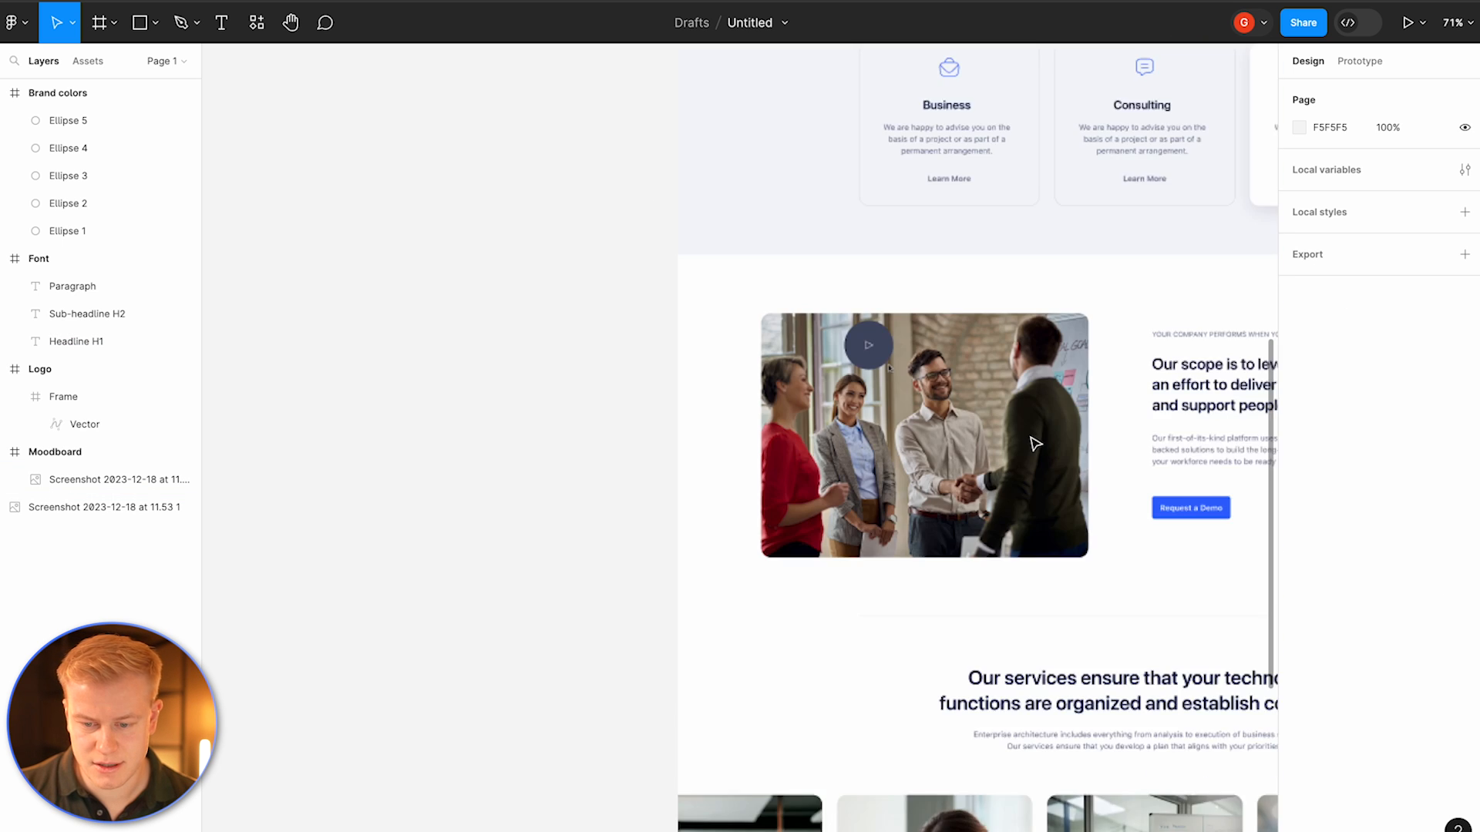
scroll(1035, 443, right, 3)
scroll(1035, 443, up, 2)
scroll(691, 308, up, 4)
click(681, 298)
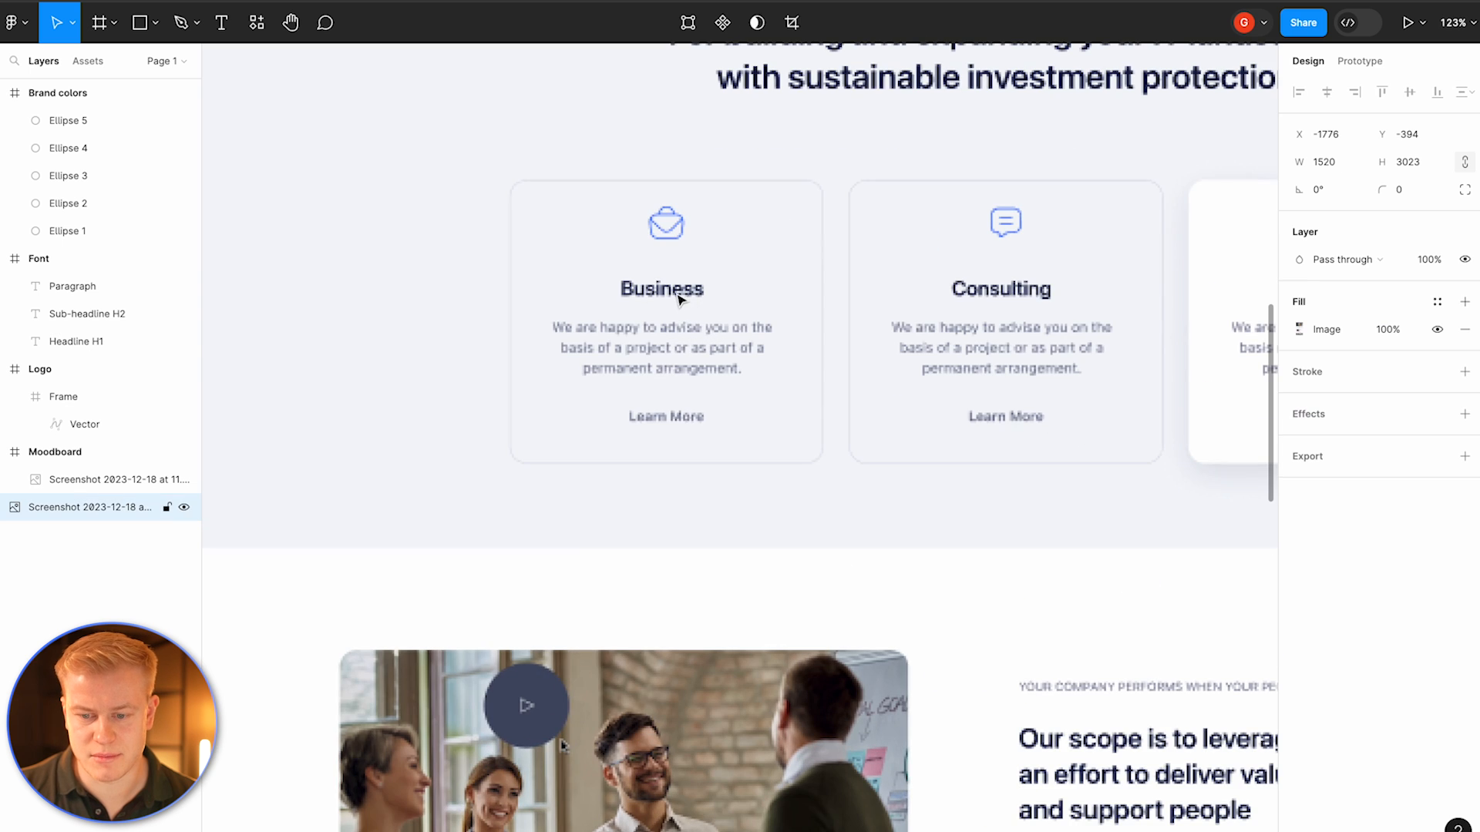
scroll(1125, 314, right, 2)
scroll(1125, 314, right, 4)
scroll(900, 310, down, 8)
scroll(900, 311, right, 15)
drag(584, 172, 462, 254)
drag(512, 193, 519, 231)
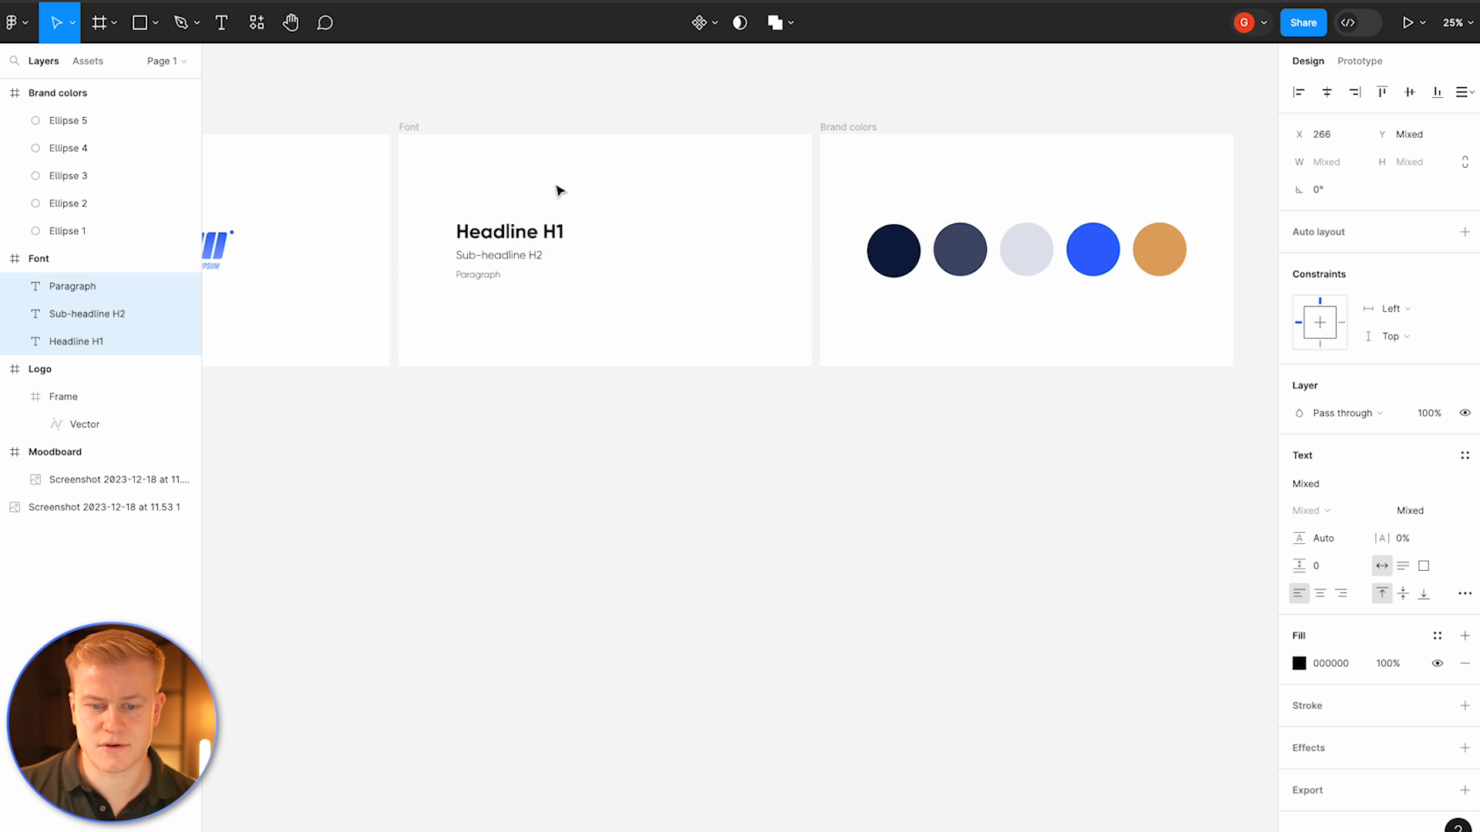
click(604, 104)
Step: Duplicate the landing page screenshot and move the copy beside the Brand colors frame
scroll(604, 104, down, 3)
scroll(605, 104, left, 5)
scroll(605, 105, down, 2)
scroll(605, 104, left, 3)
scroll(605, 104, up, 1)
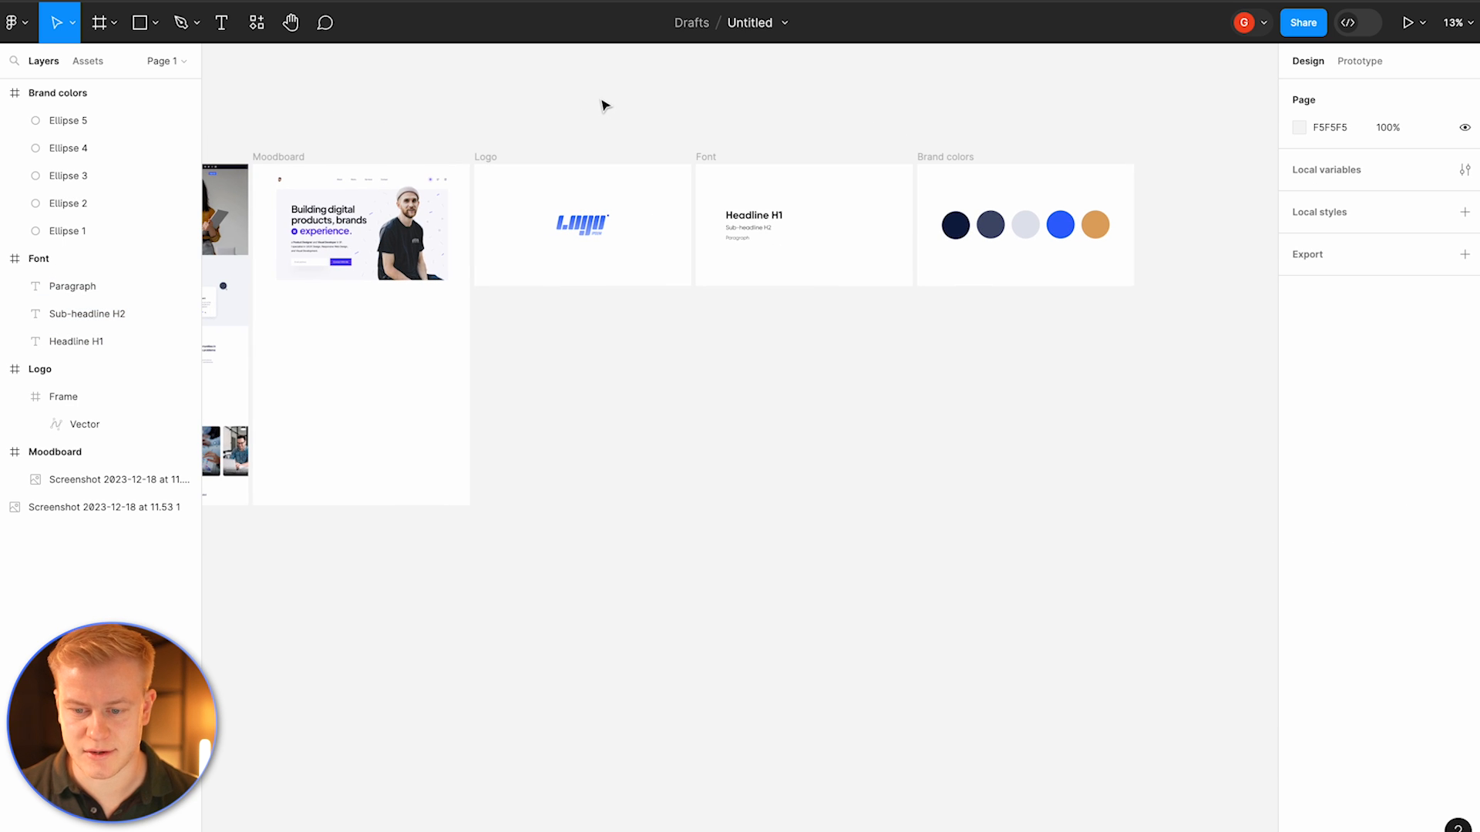
scroll(603, 105, left, 3)
click(324, 206)
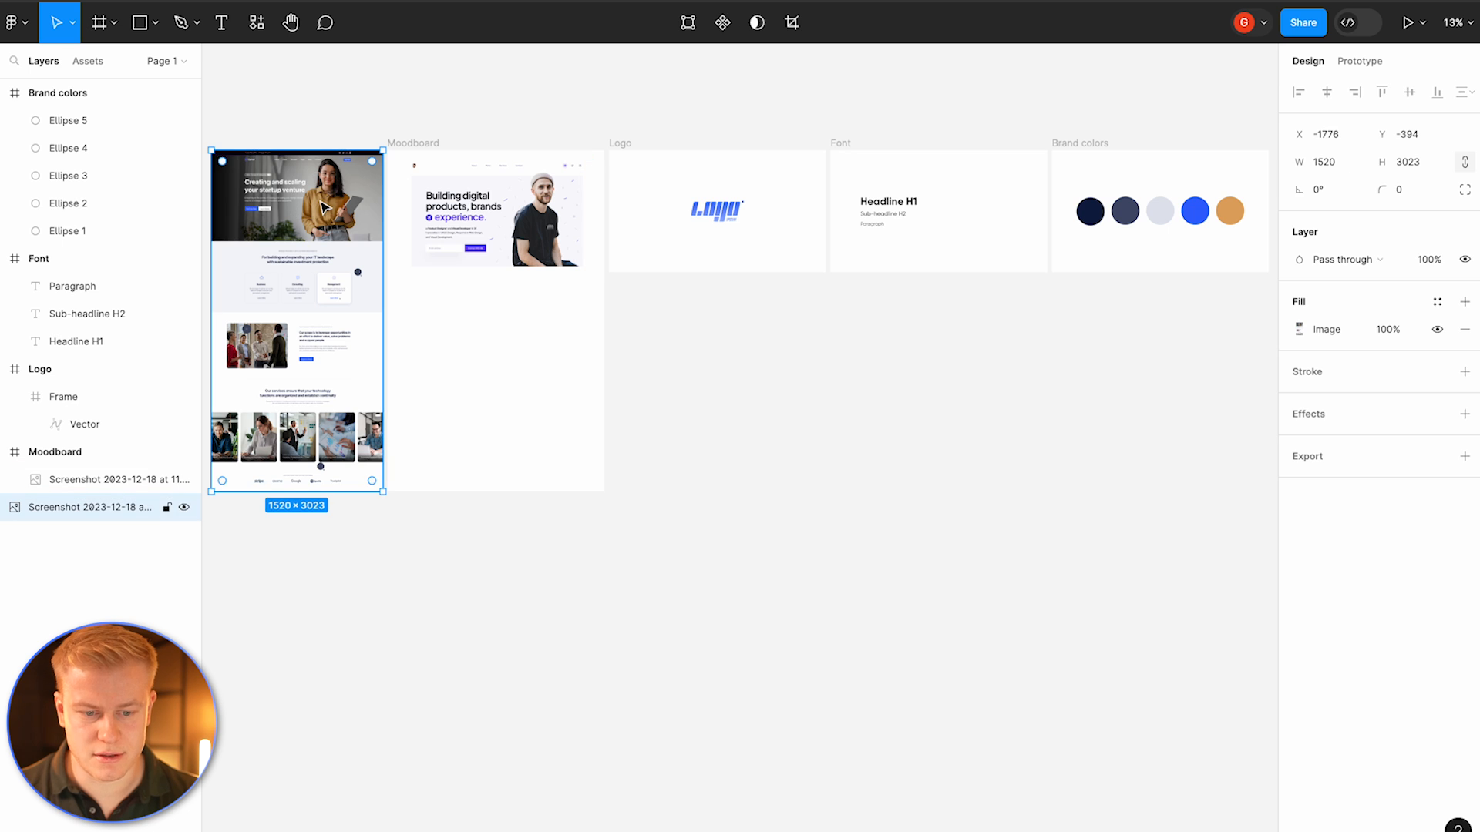
key(super+d)
scroll(342, 206, down, 3)
drag(342, 206, 862, 291)
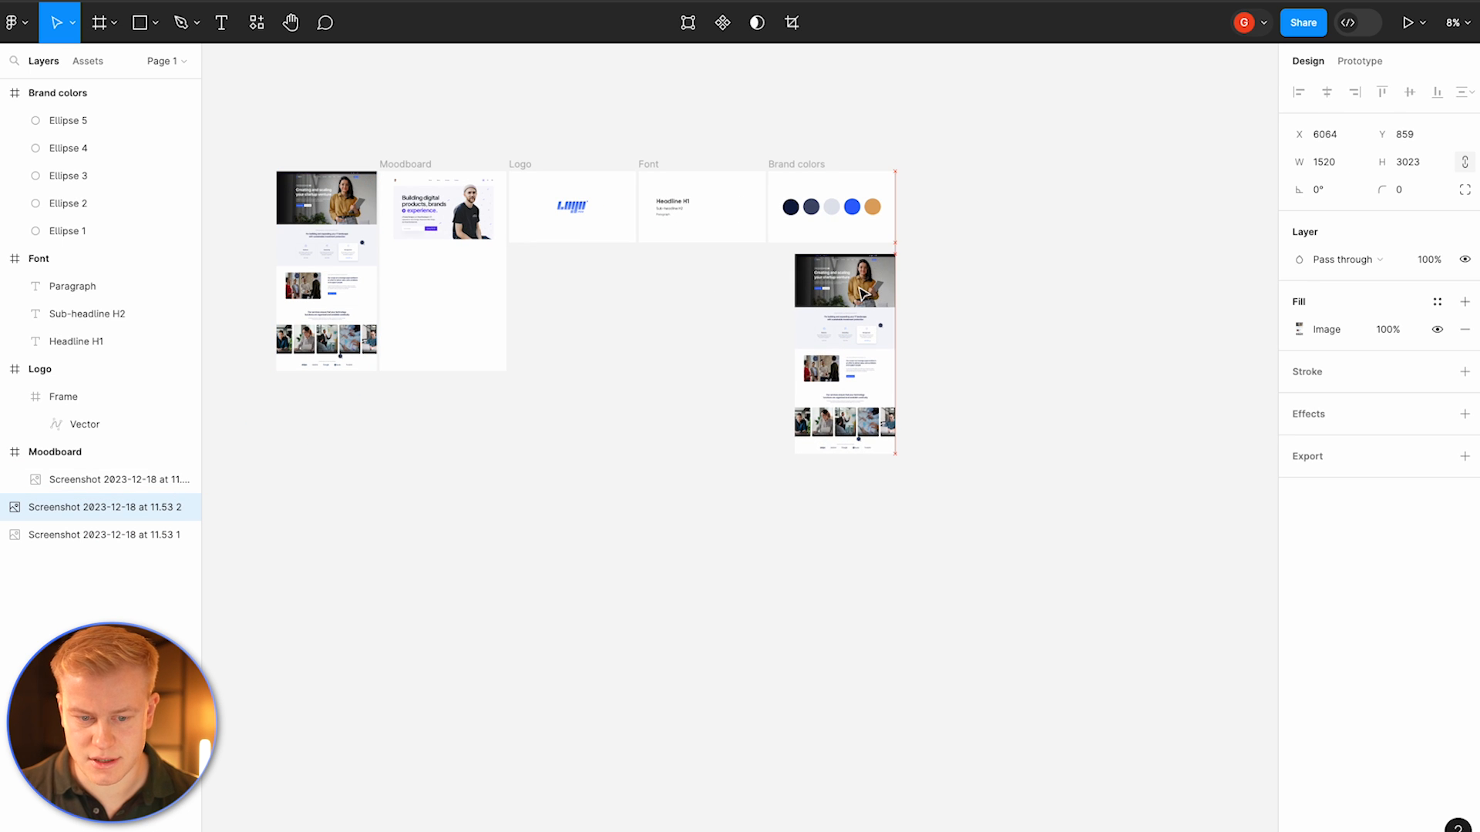
Step: Duplicate the Brand colors frame and rename the copy Landing page
click(805, 165)
key(super+d)
click(917, 157)
double_click(917, 162)
text(Landing page)
click(904, 248)
Step: Place the screenshot copy beside the Landing page frame and delete the copied color circles inside that frame
drag(861, 321, 1103, 242)
scroll(1104, 242, up, 5)
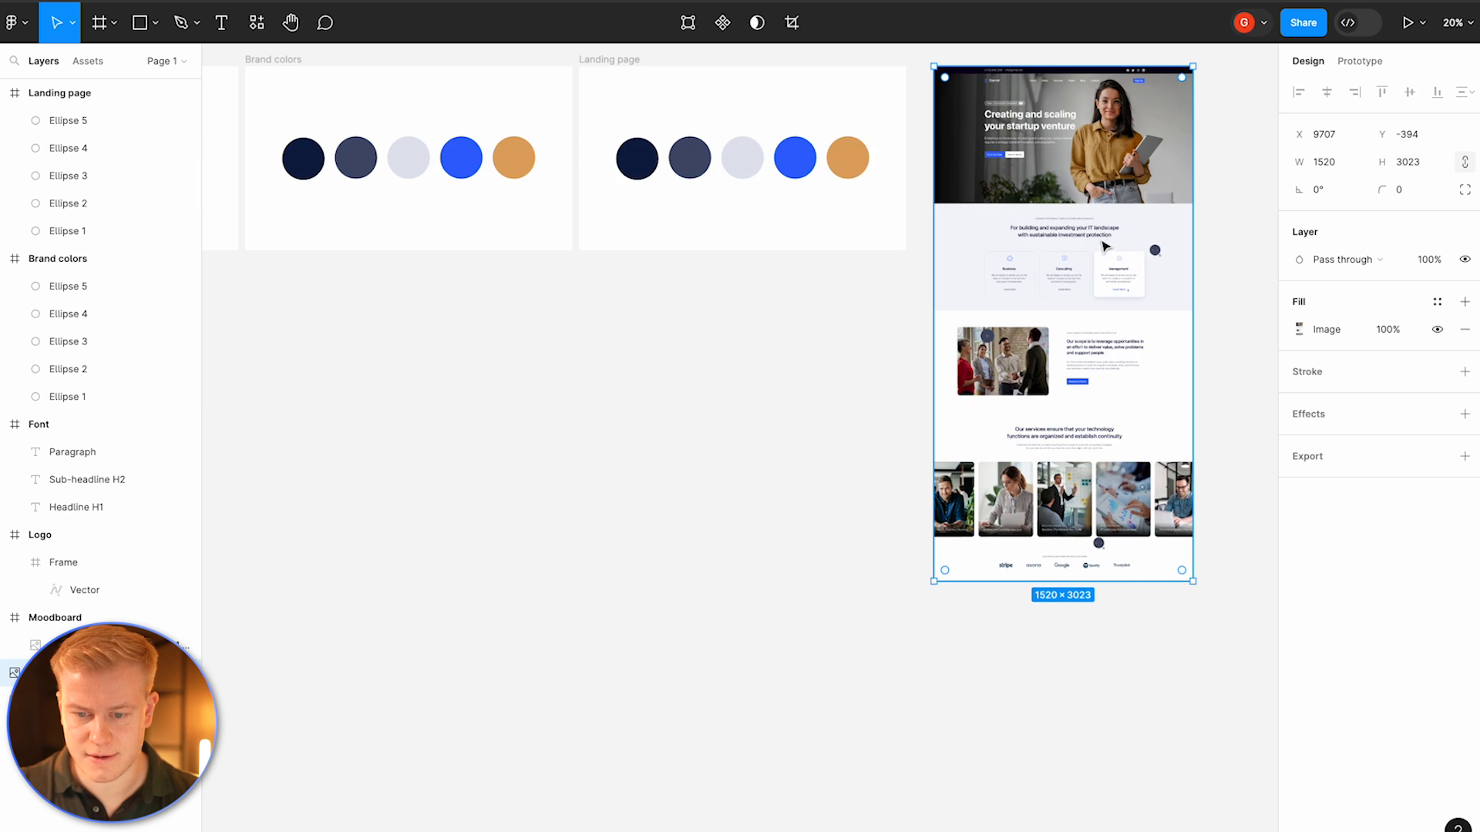
click(759, 120)
drag(829, 115, 627, 191)
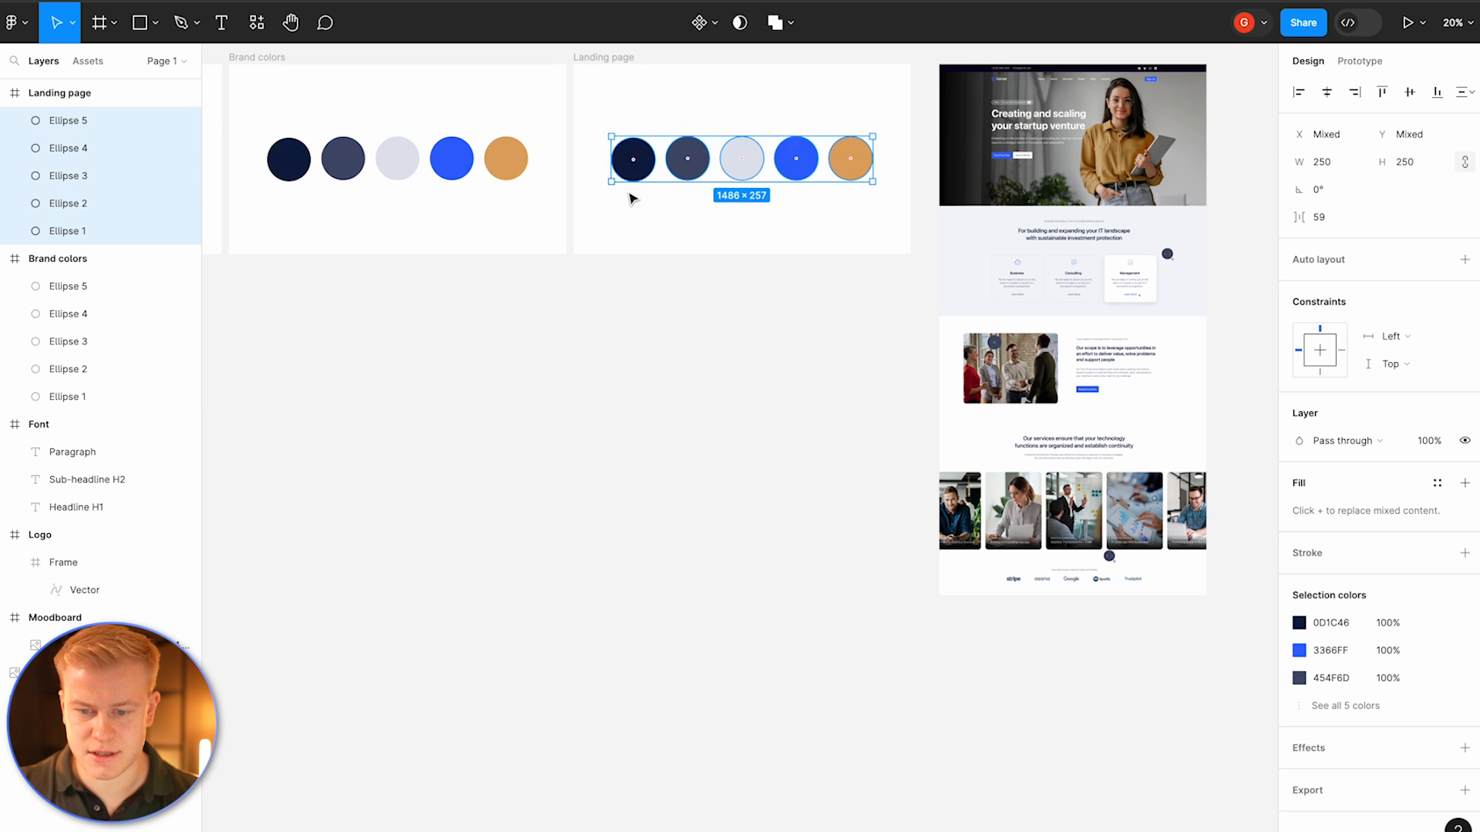
key(Delete)
Step: Export the logo frame as an image and bring the exported logo into the Landing page frame
scroll(631, 199, up, 3)
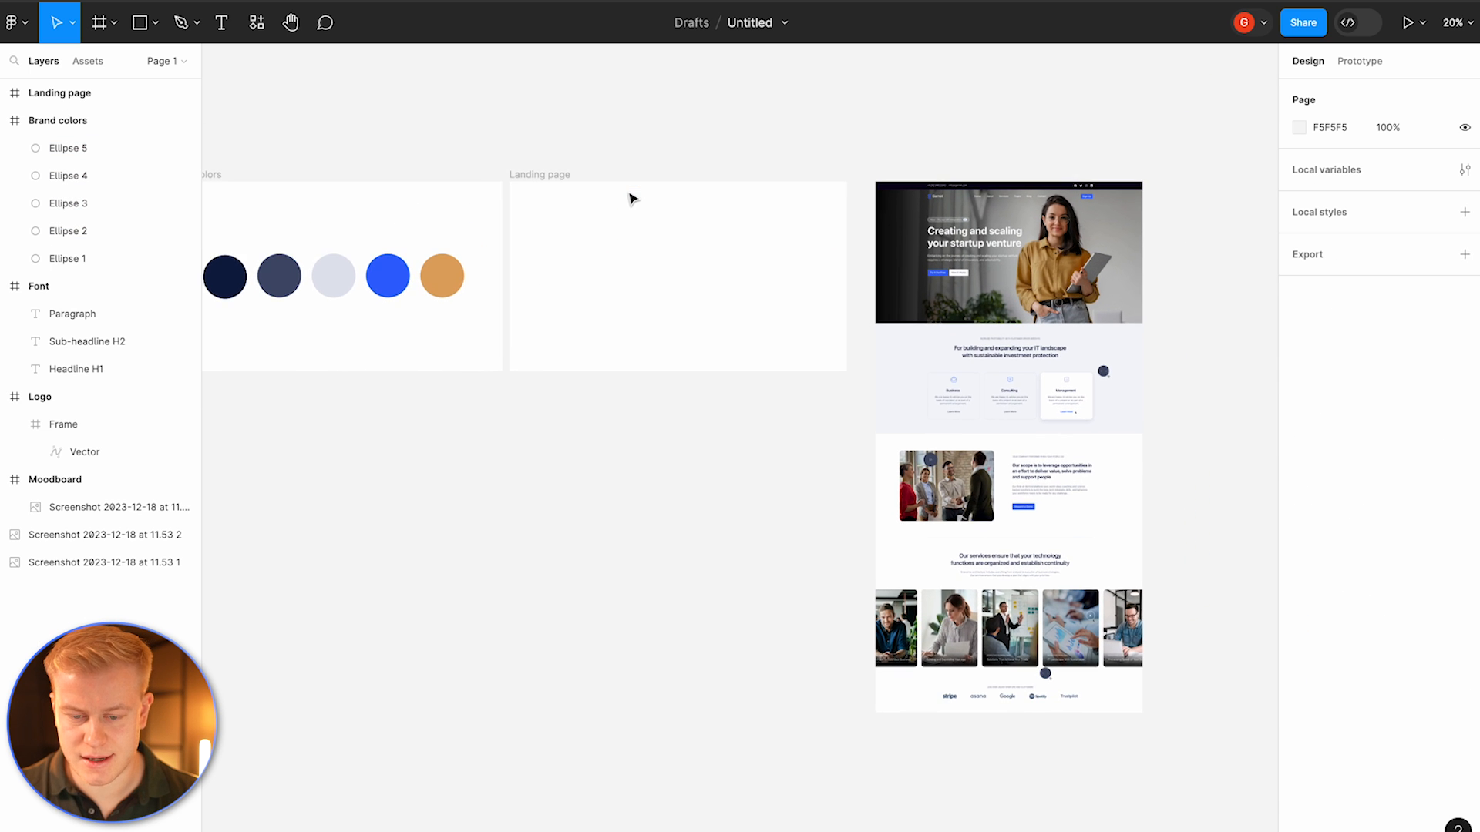
scroll(632, 199, down, 2)
click(634, 239)
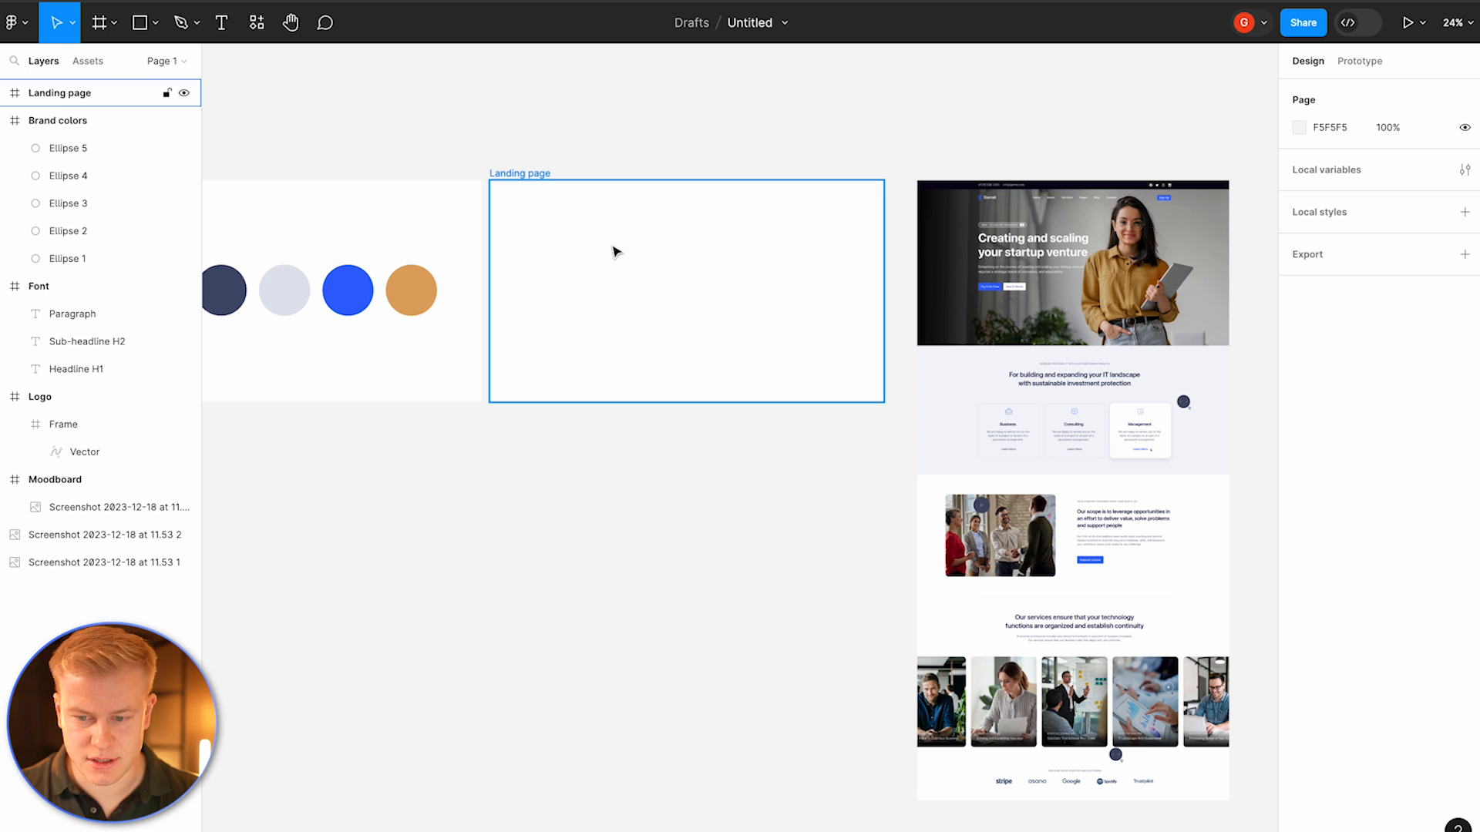
scroll(615, 252, left, 8)
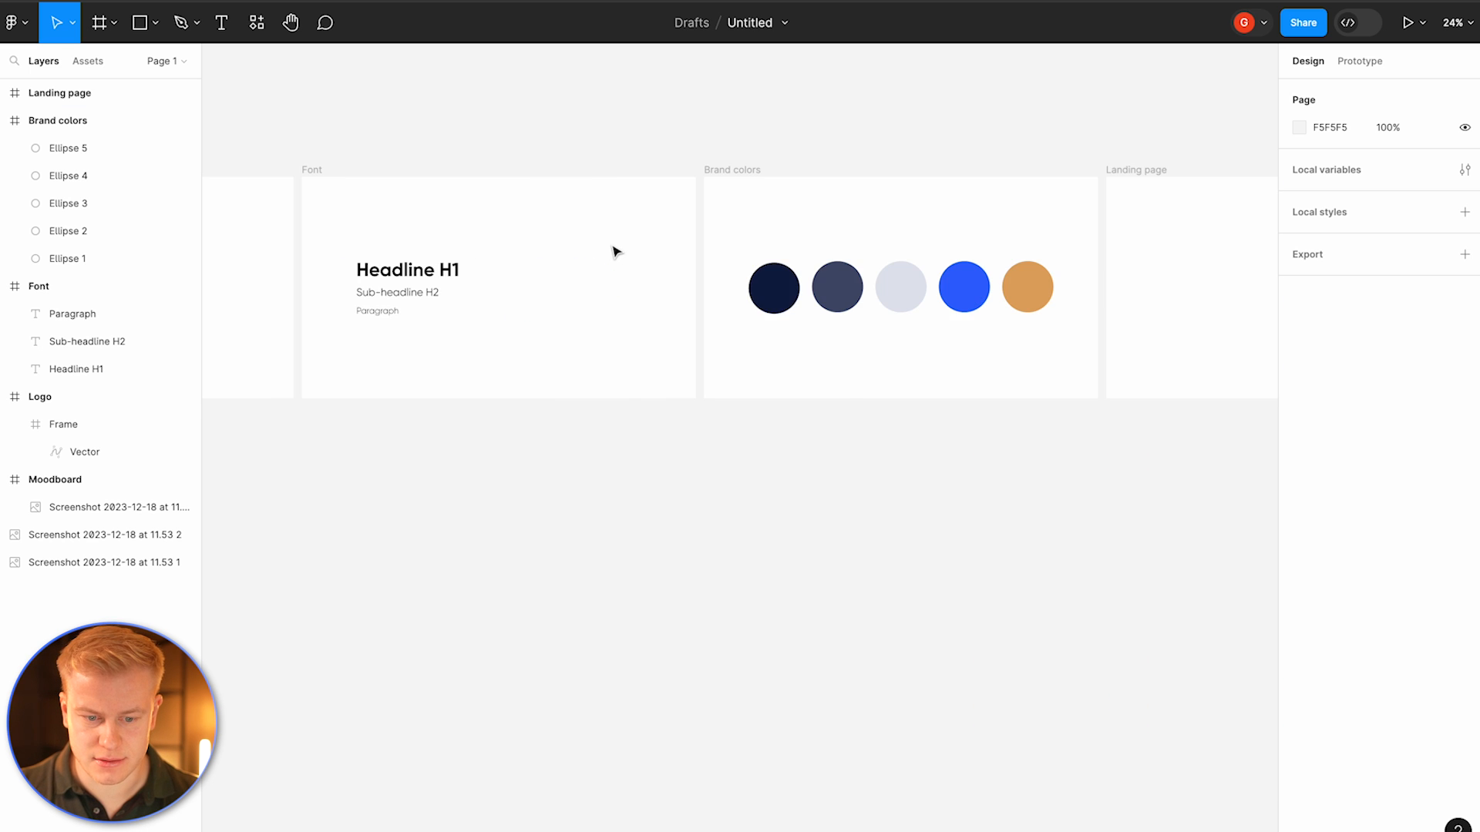
scroll(463, 292, left, 3)
click(354, 301)
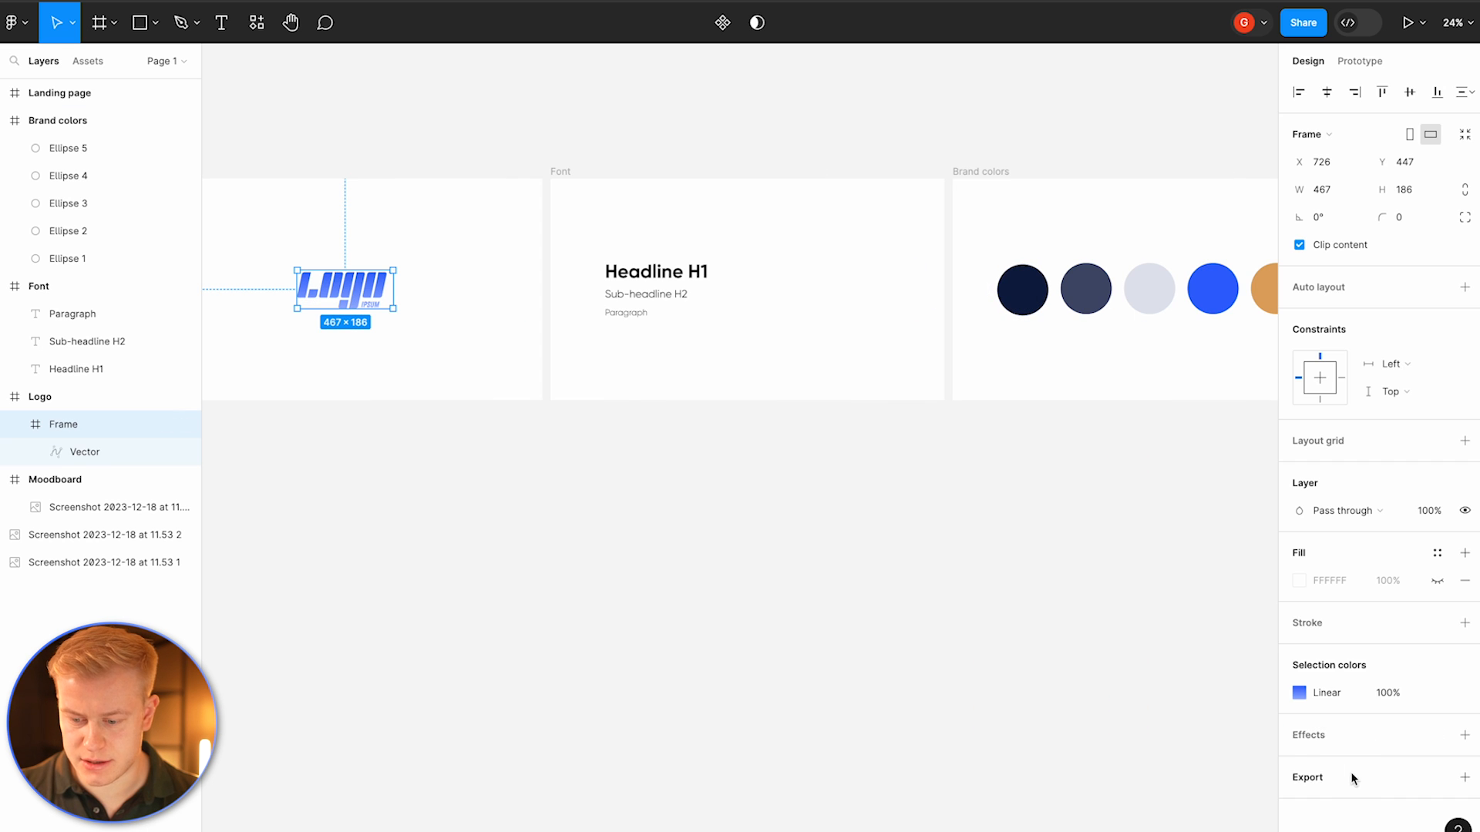
click(1351, 778)
scroll(1350, 781, down, 3)
click(1383, 760)
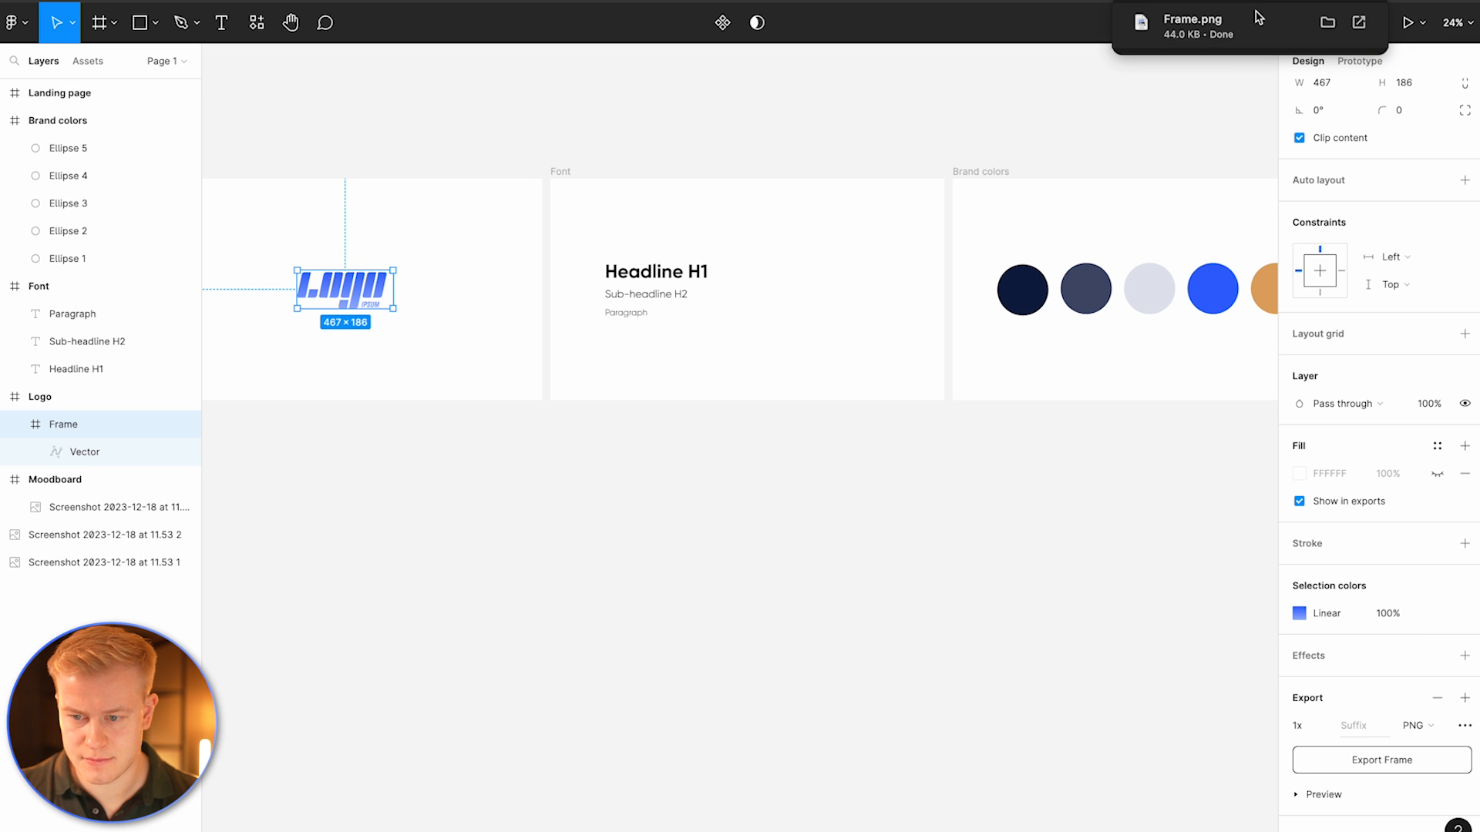
drag(1156, 23, 1175, 354)
scroll(1175, 354, right, 5)
drag(299, 324, 529, 200)
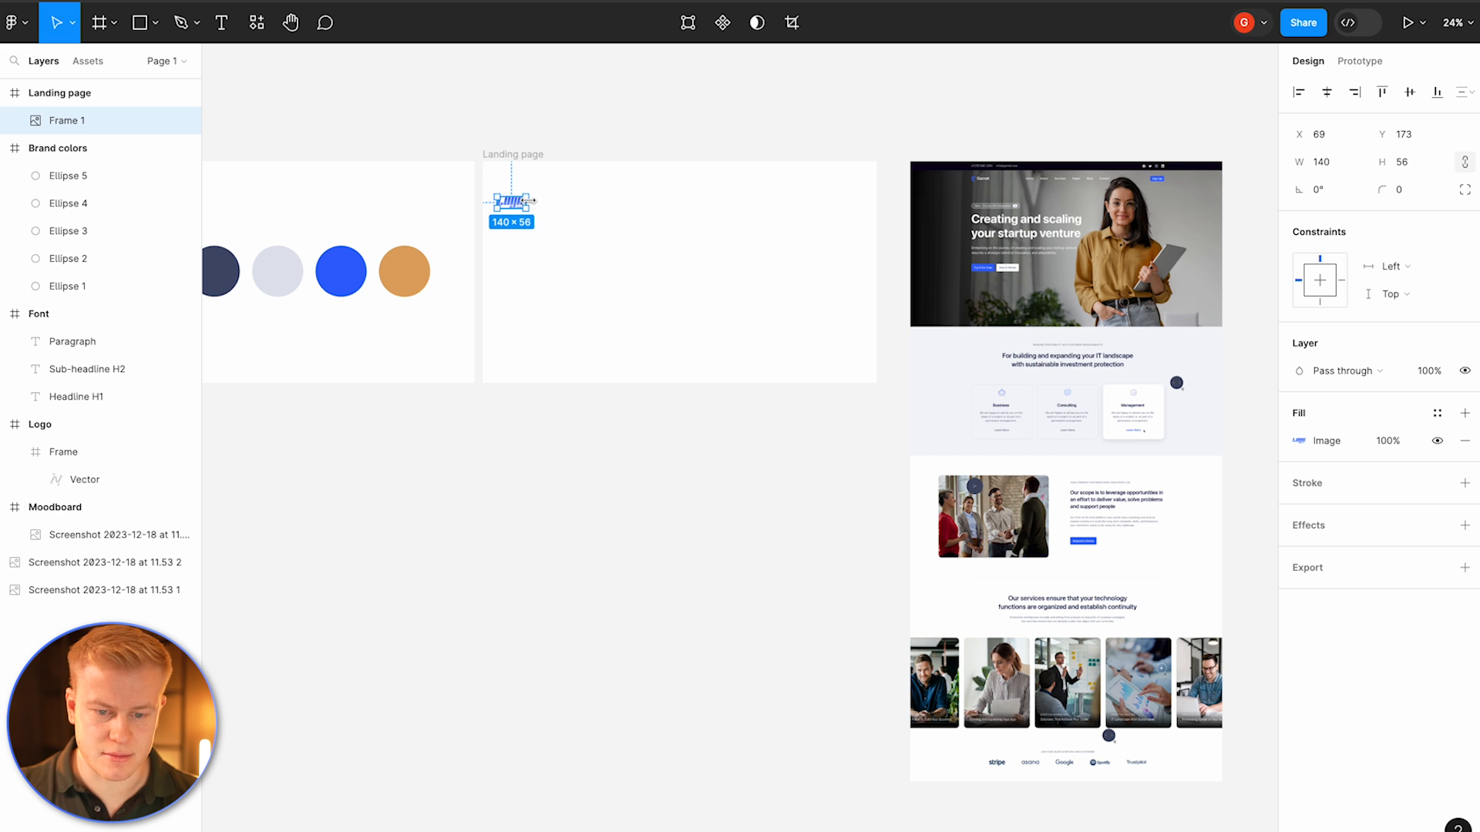
Step: Rename the imported image layer Logo and move it to the frame's top-left corner
double_click(65, 122)
text(Logo)
key(Return)
click(595, 221)
drag(518, 209, 549, 193)
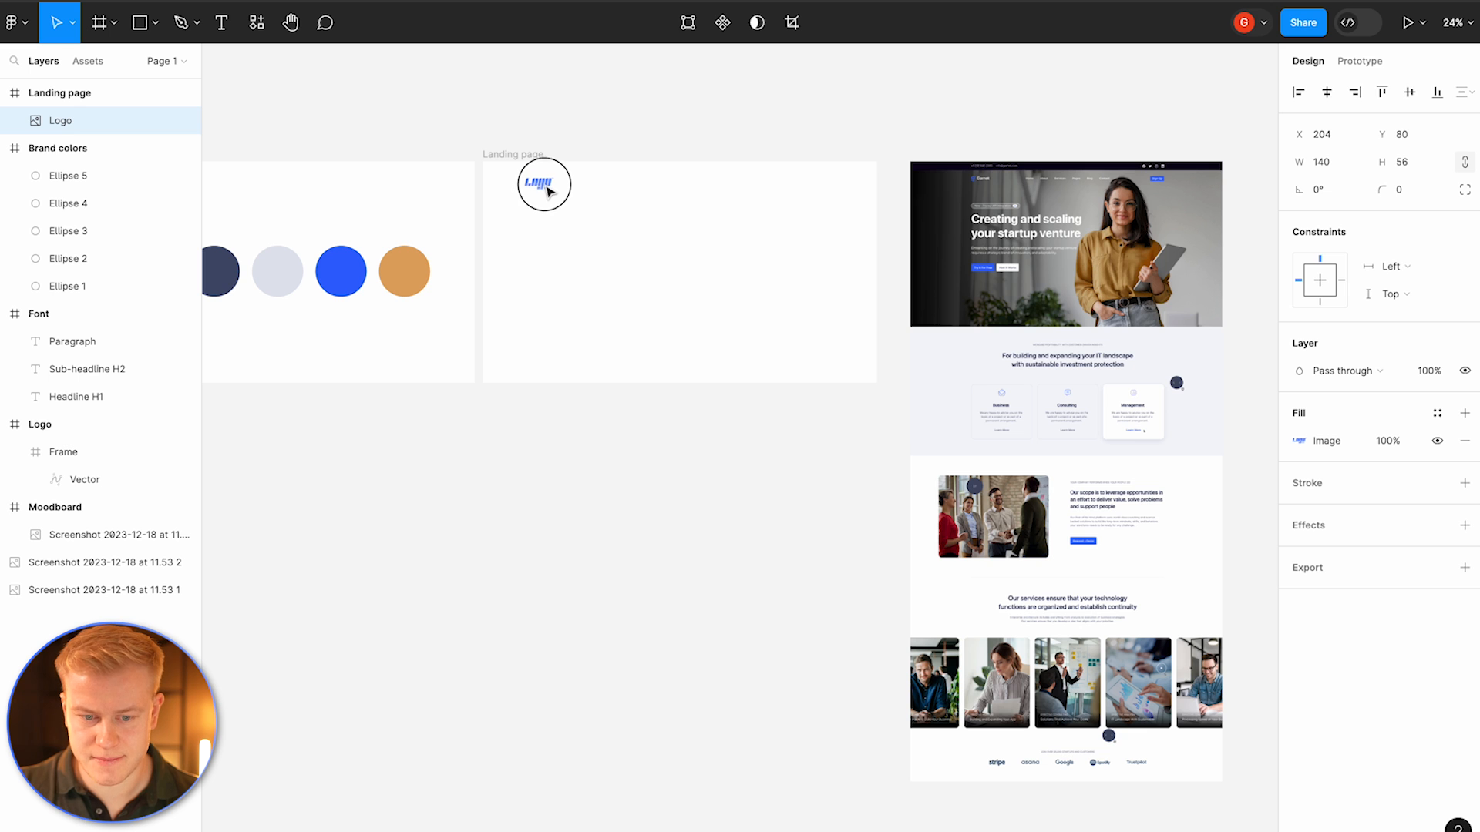
Step: Add a layout grid to the Landing page frame and switch it to 12 columns
click(515, 156)
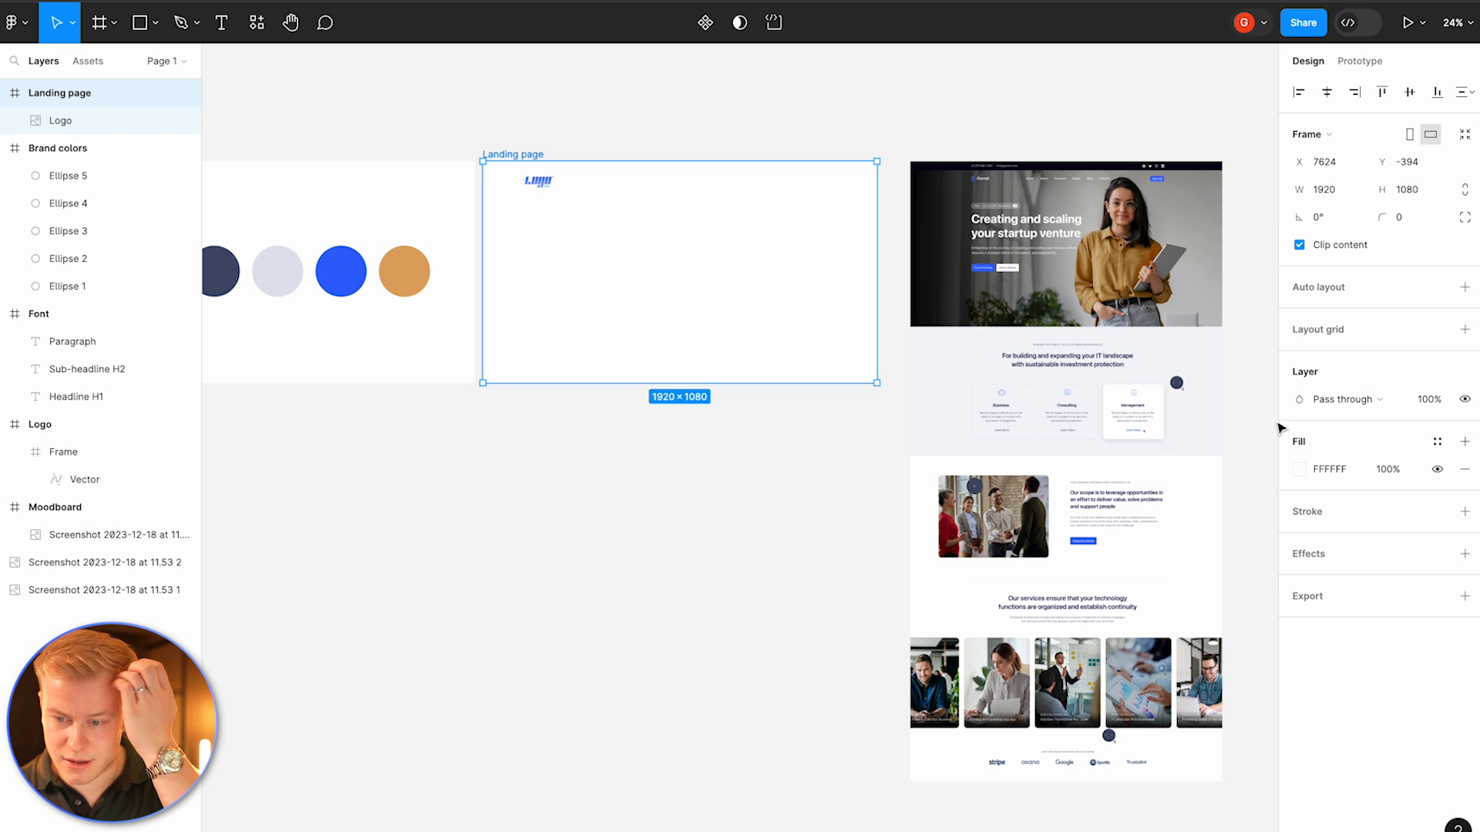
click(1344, 333)
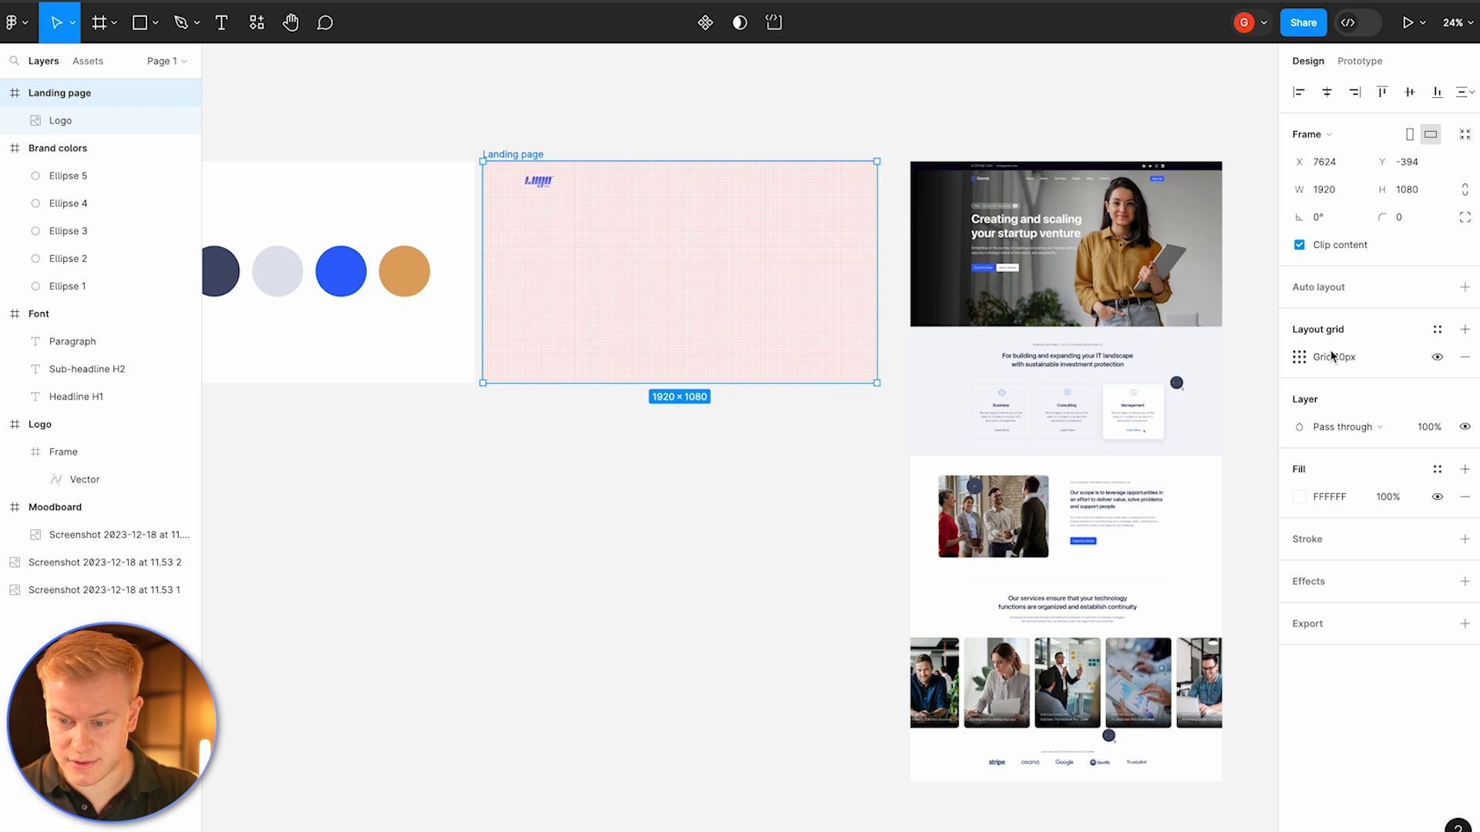
click(1300, 358)
click(1114, 362)
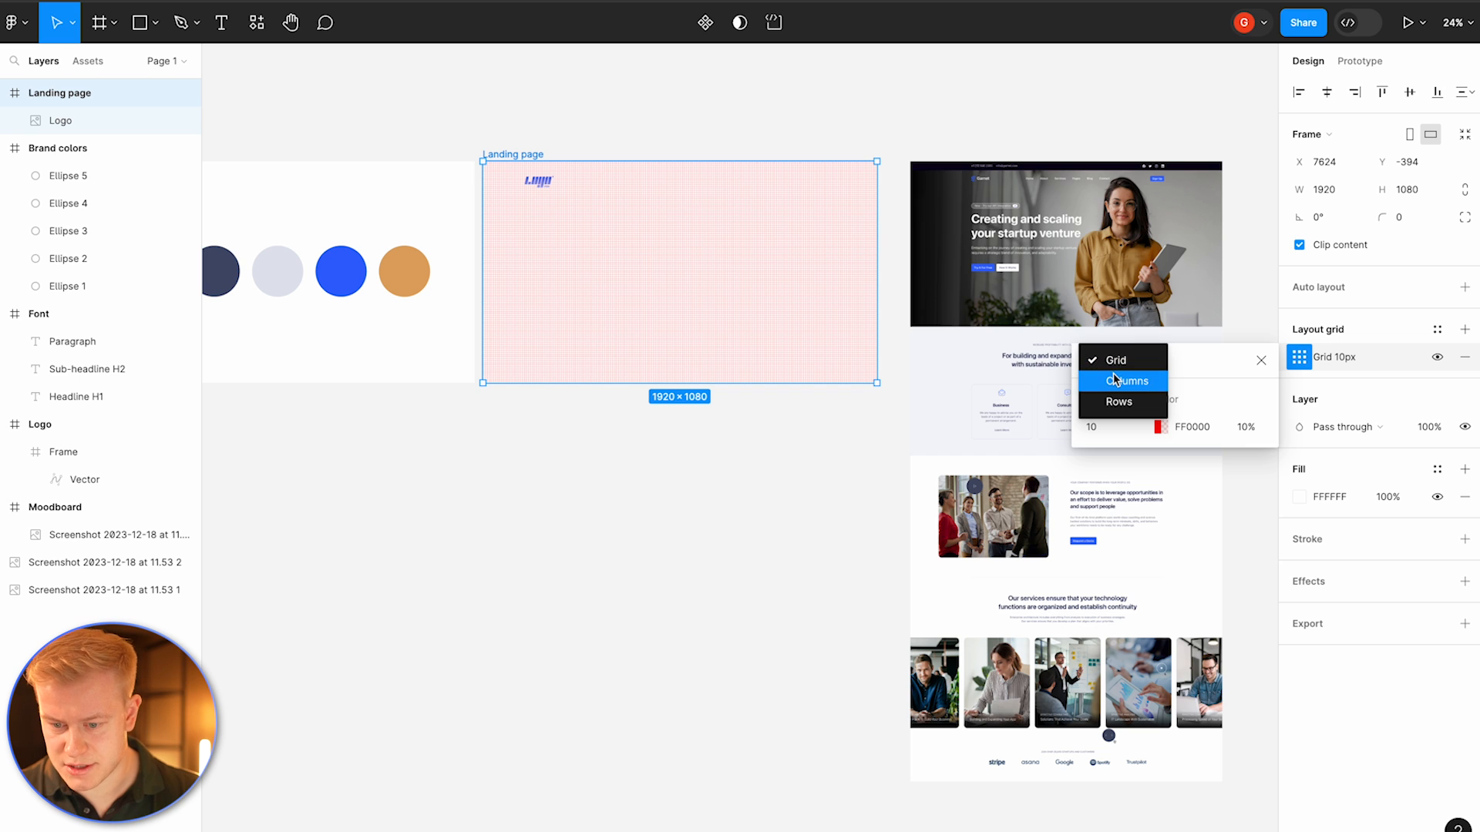
click(1113, 381)
text(12)
key(Return)
Step: Set the column grid's color opacity to 5%, its type to Center and column width to 75
click(1160, 427)
drag(988, 461, 751, 762)
click(1040, 693)
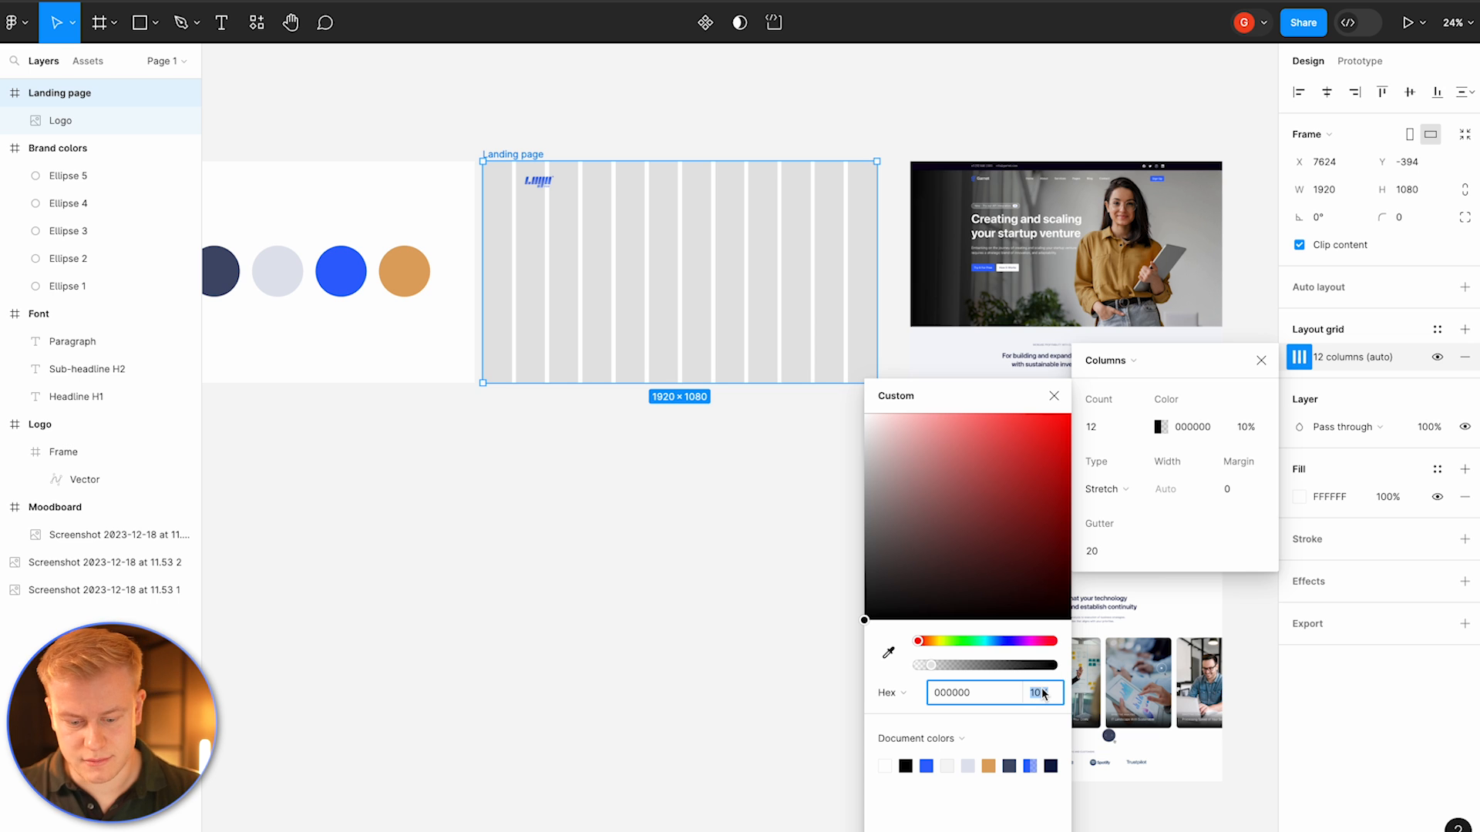
text(5)
key(Return)
click(1137, 484)
click(1119, 467)
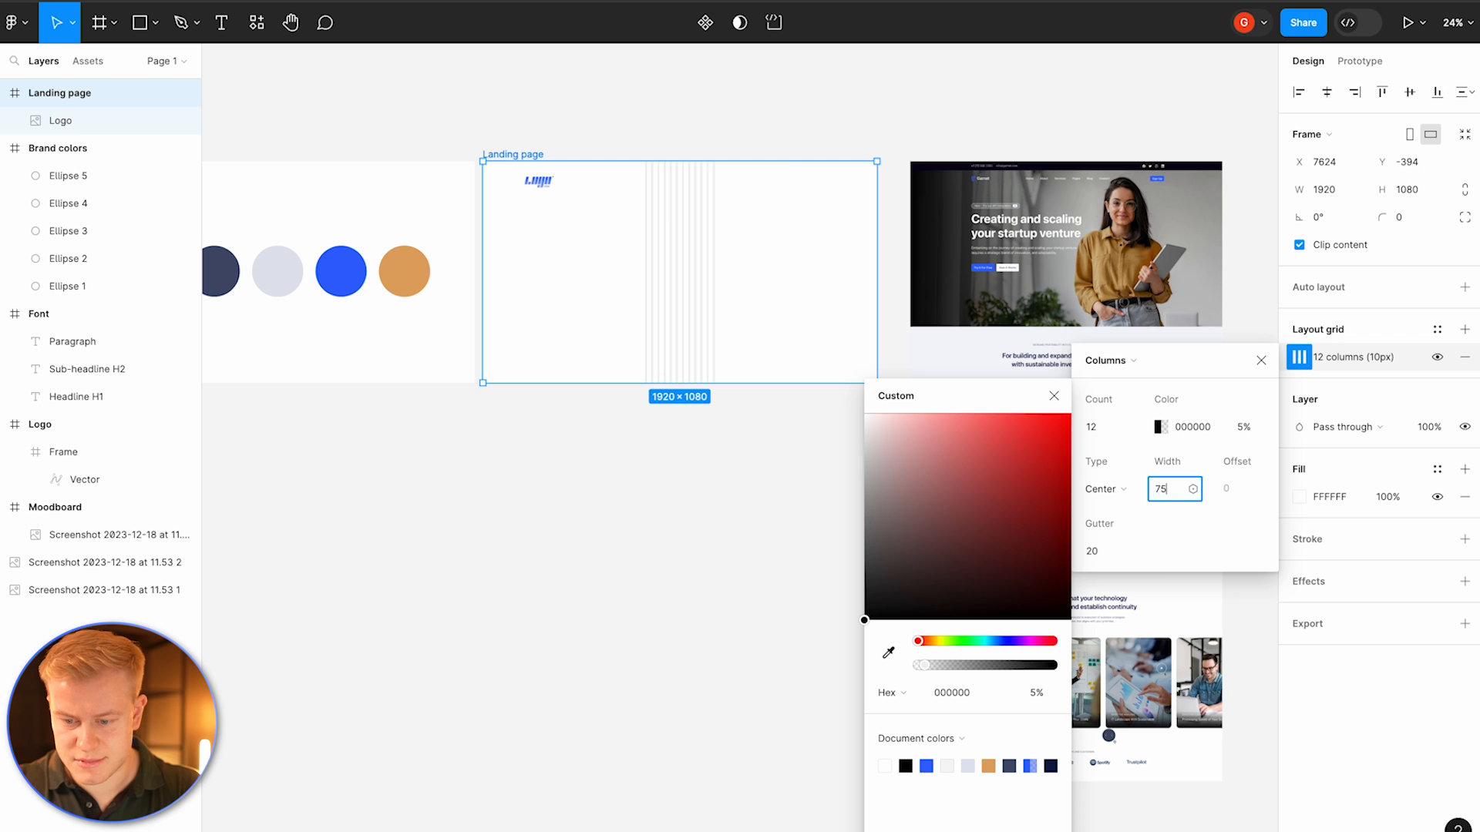
key(Return)
Step: Set the column grid's gutter to 50
click(1099, 550)
text(40)
key(Return)
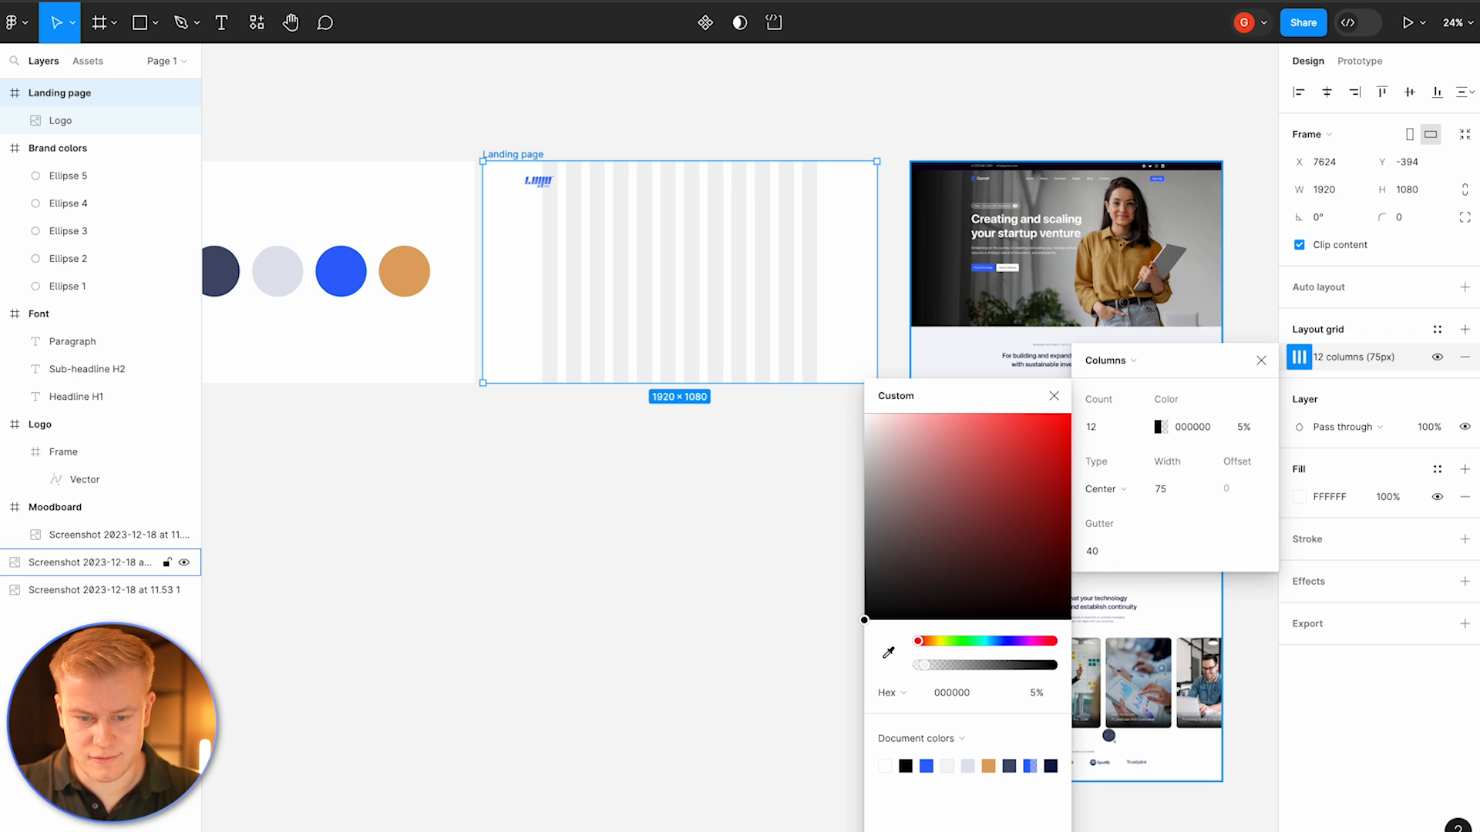
click(1100, 544)
text(30)
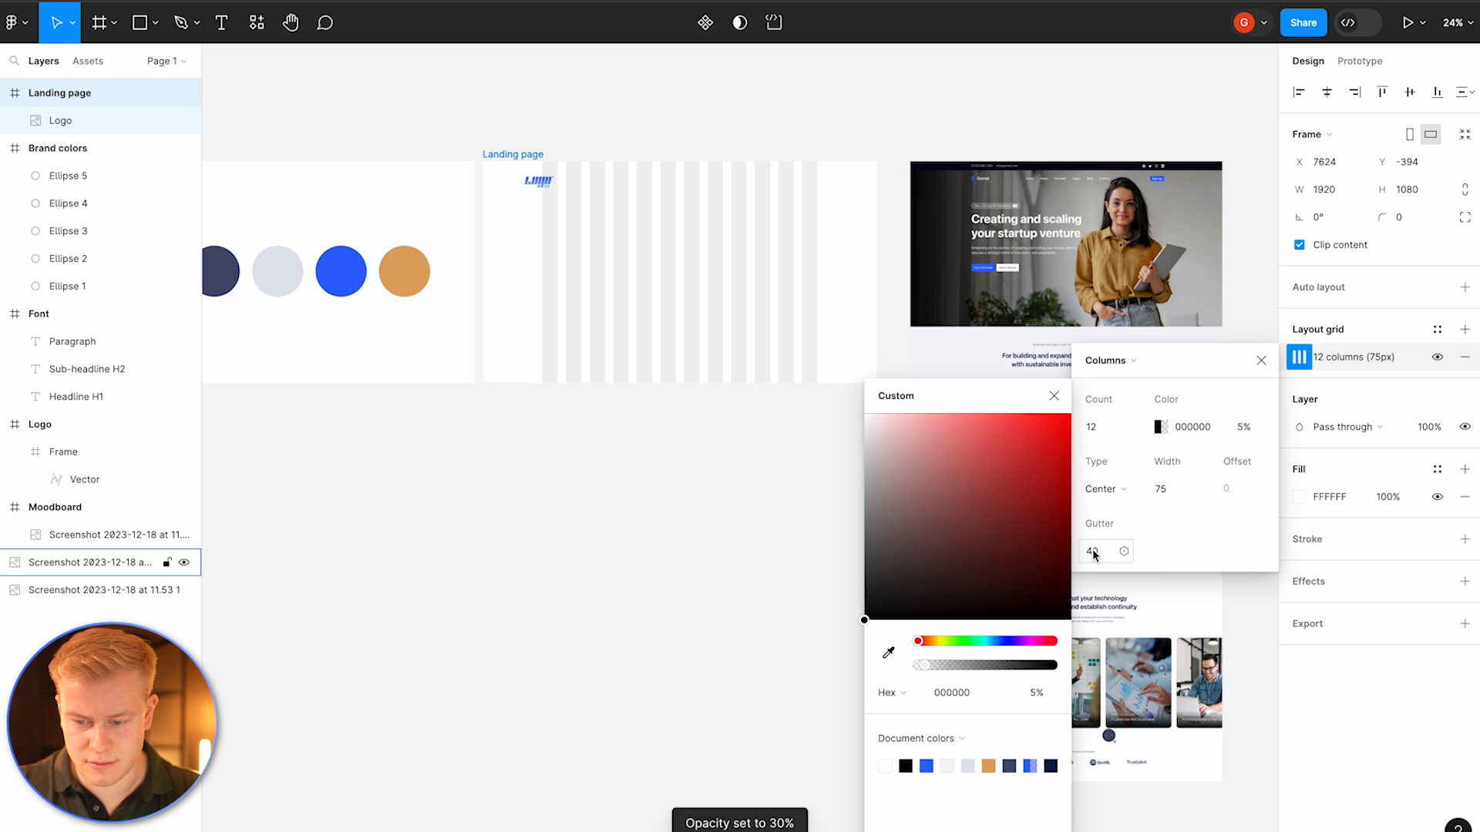
key(Return)
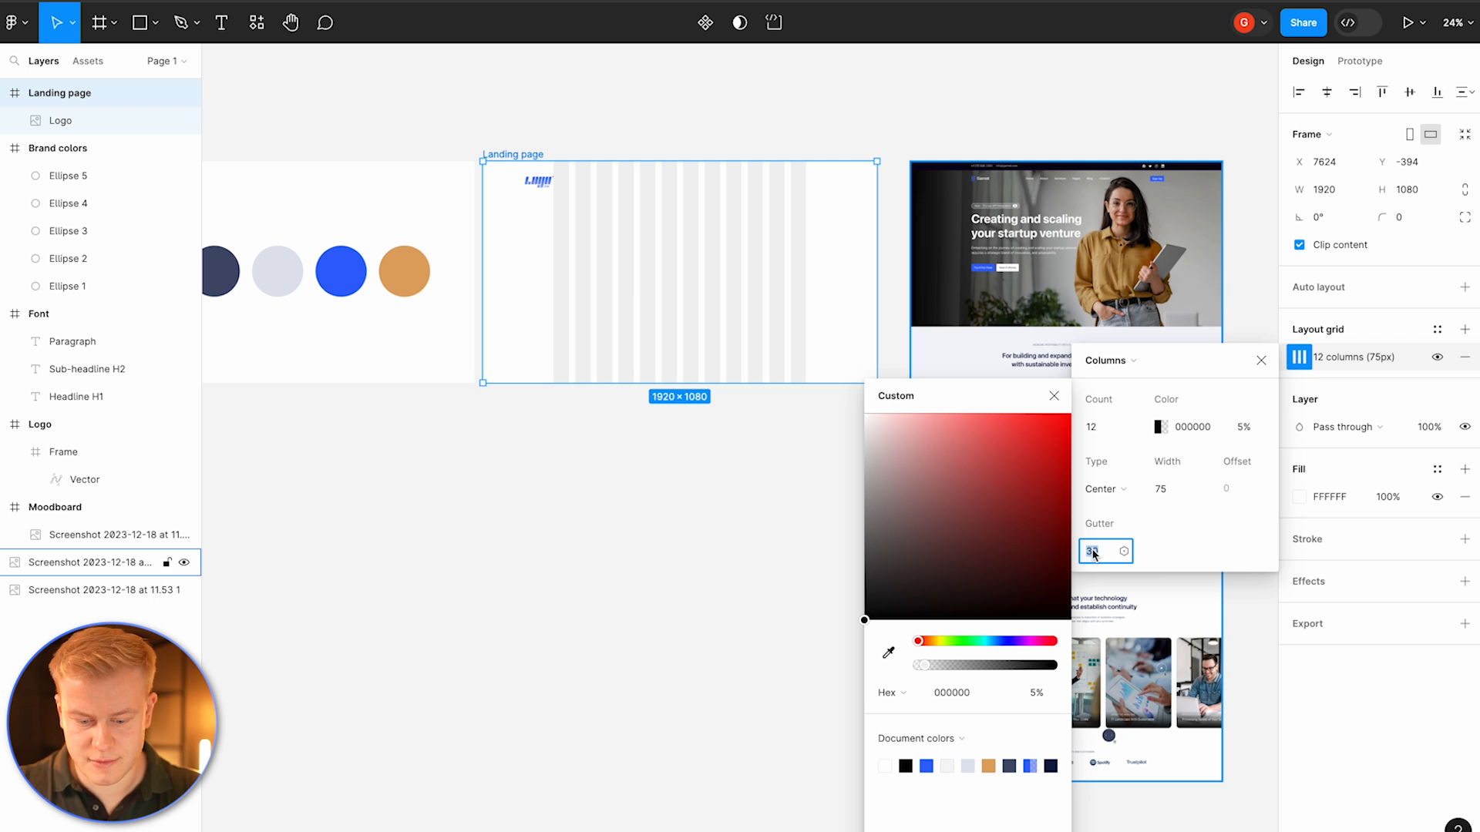
text(50)
key(Return)
click(634, 578)
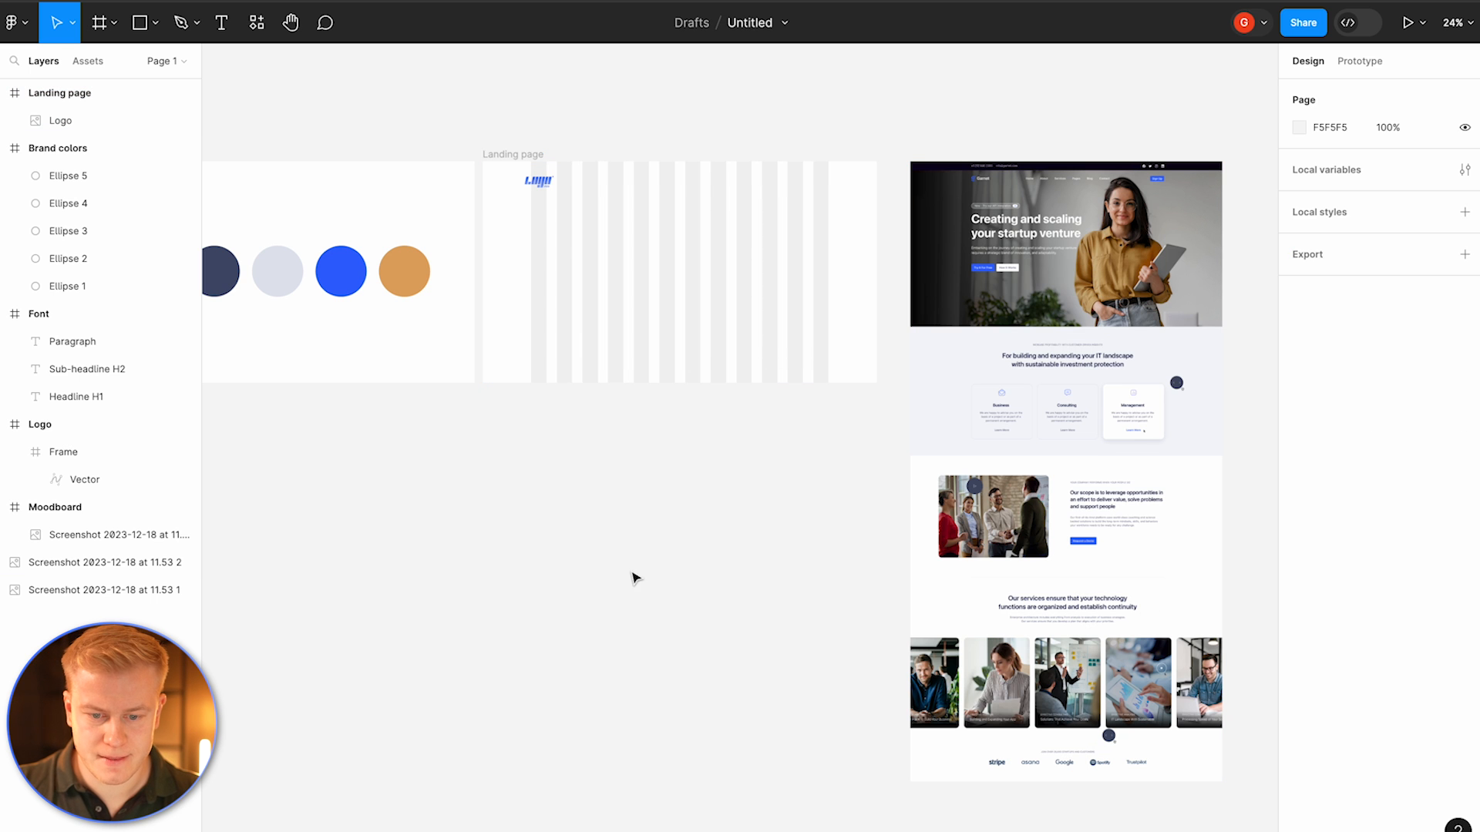
Step: Nudge the logo slightly so it aligns with the first grid column
click(538, 179)
drag(535, 181, 543, 186)
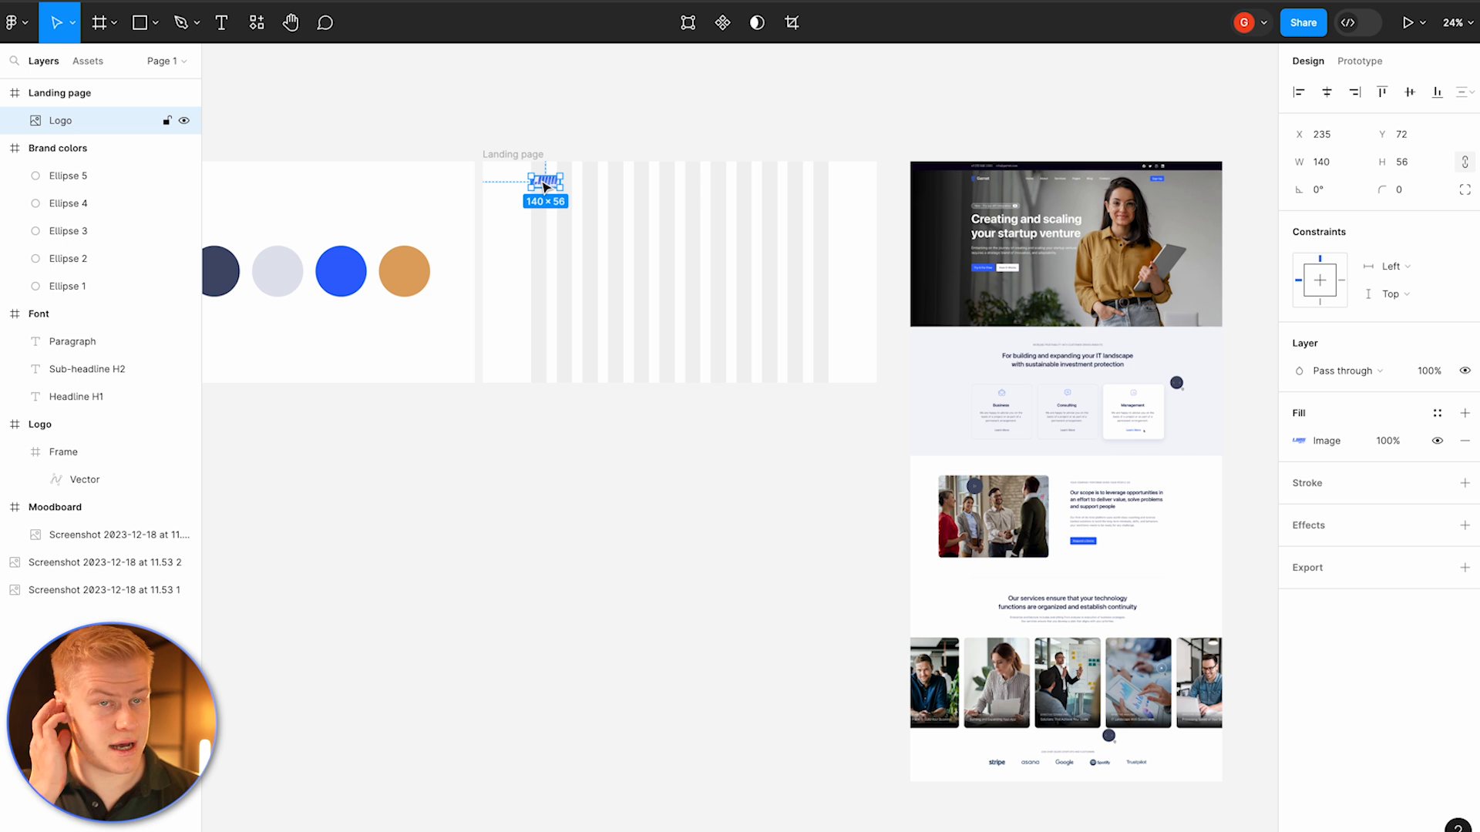
click(524, 155)
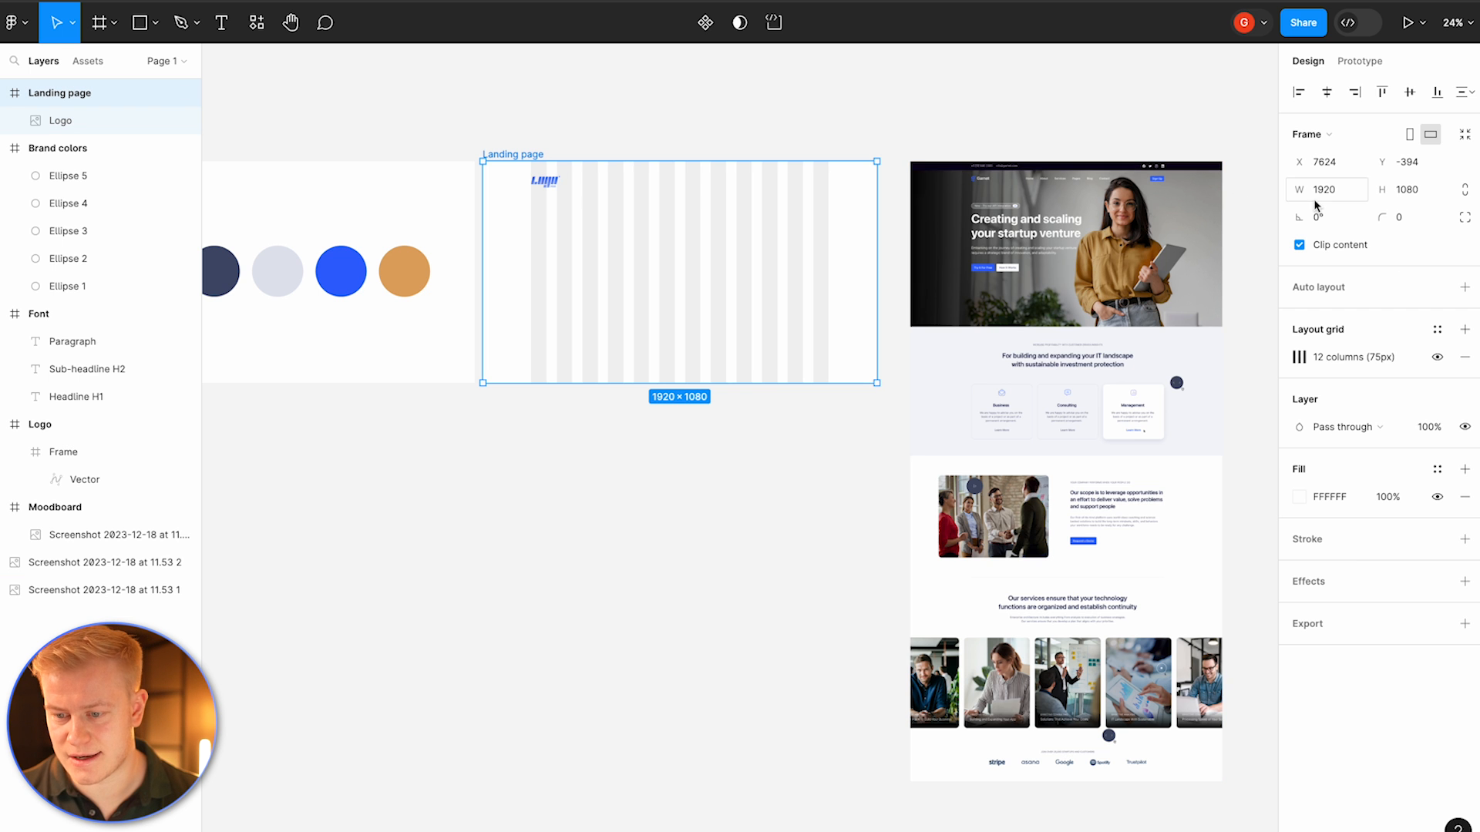
click(578, 101)
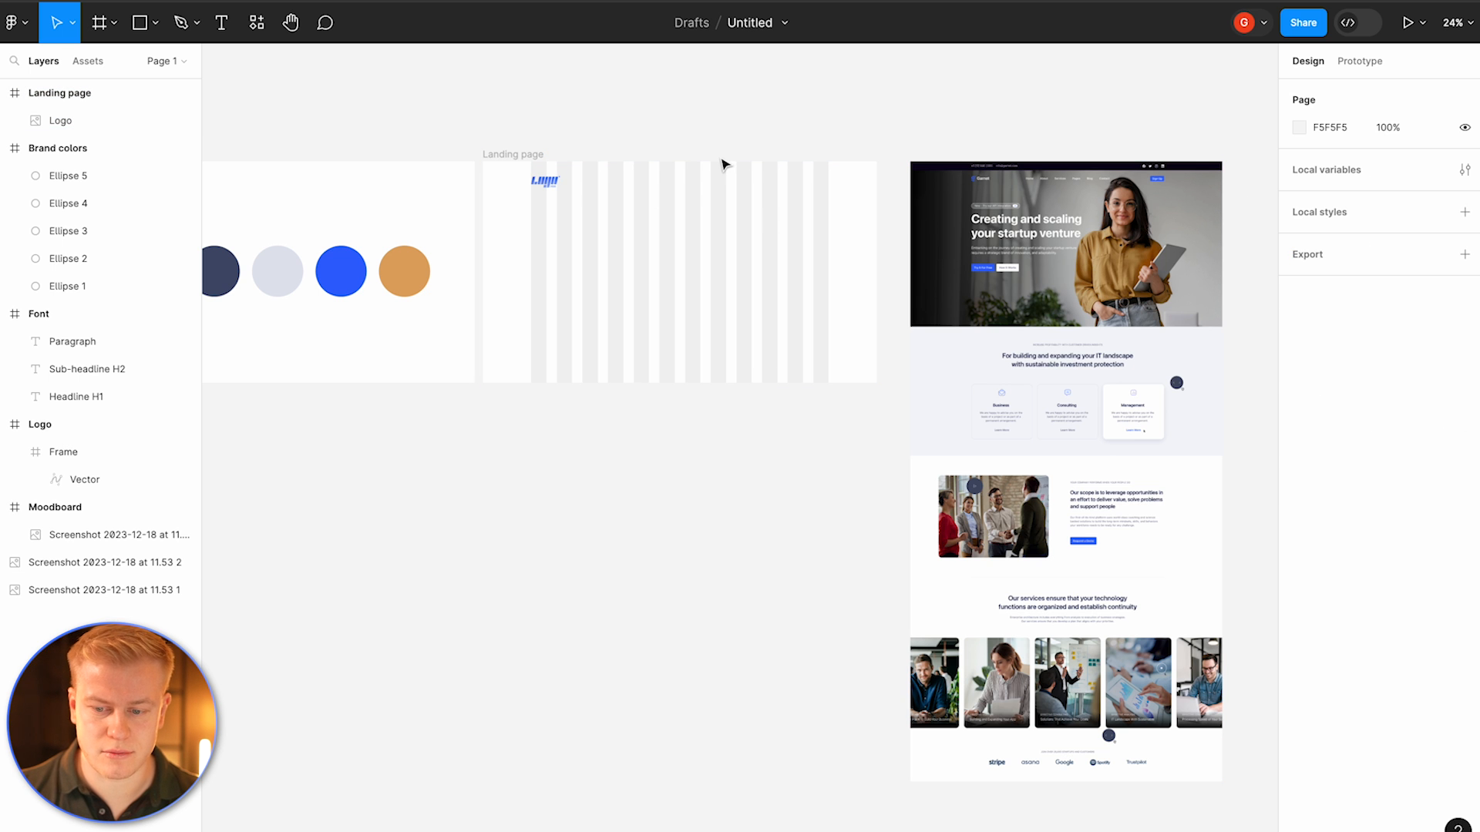
scroll(724, 164, left, 15)
click(829, 241)
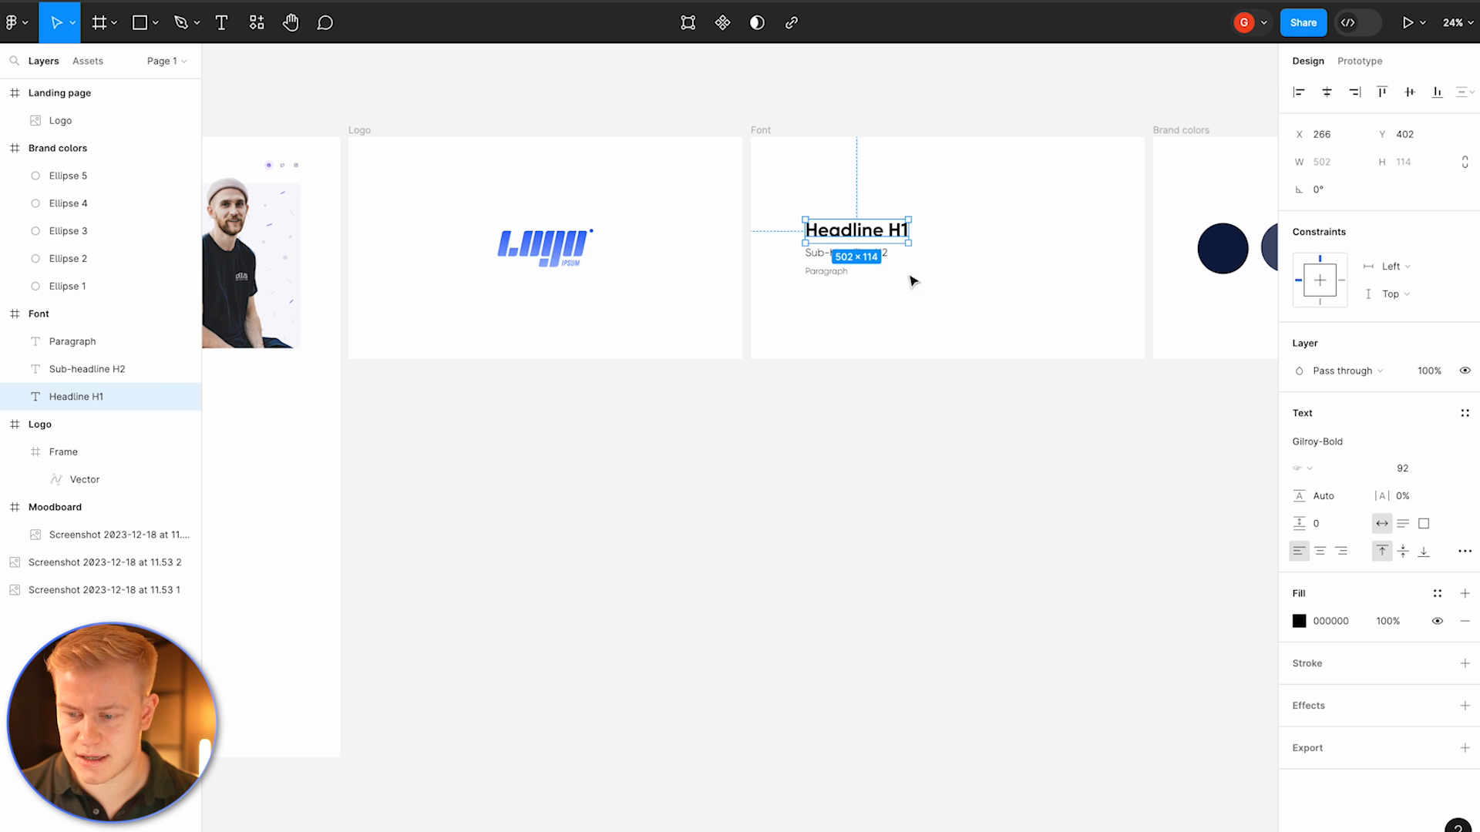
scroll(917, 283, right, 5)
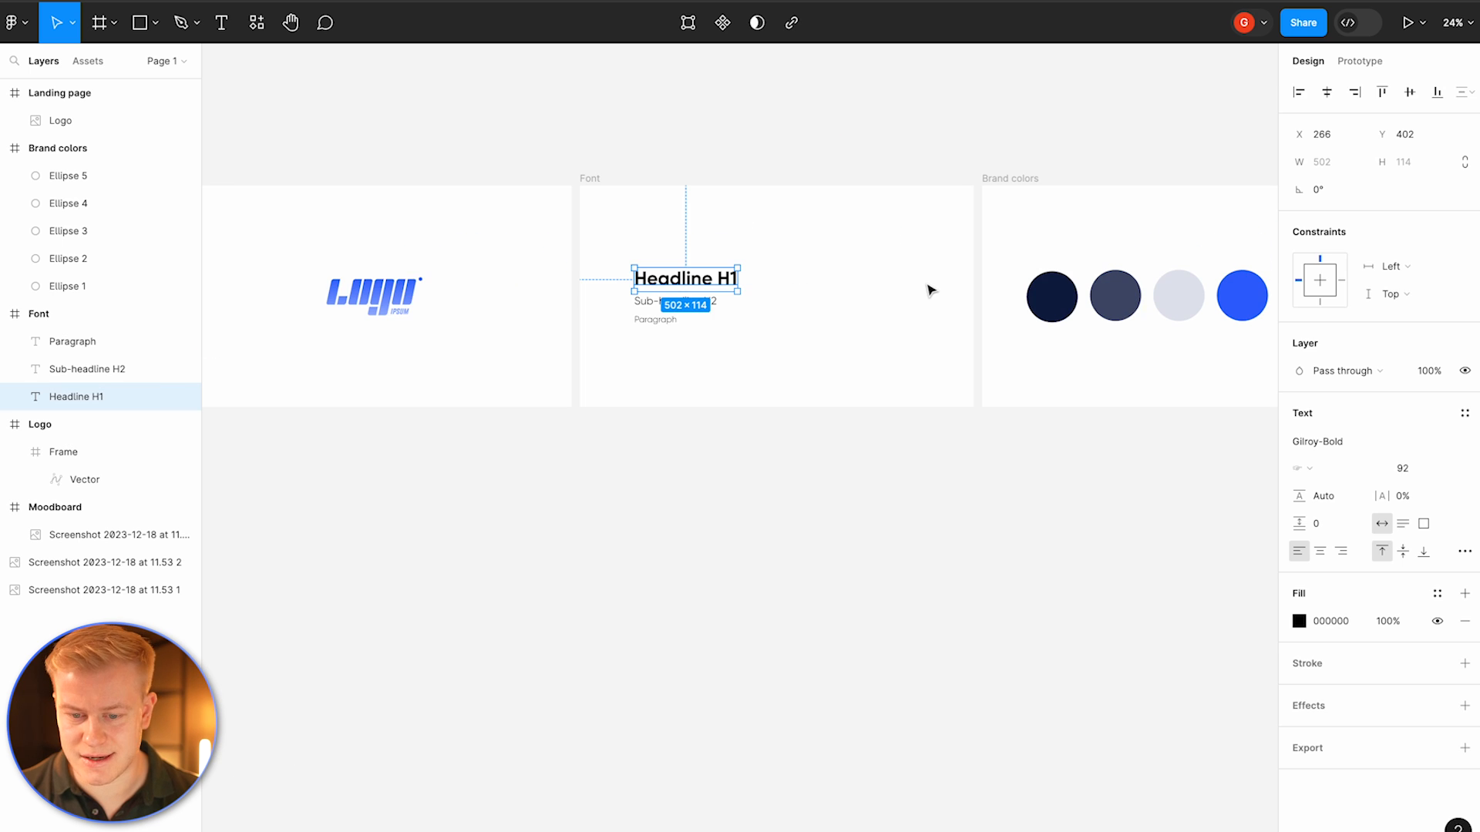
click(710, 233)
scroll(727, 224, up, 5)
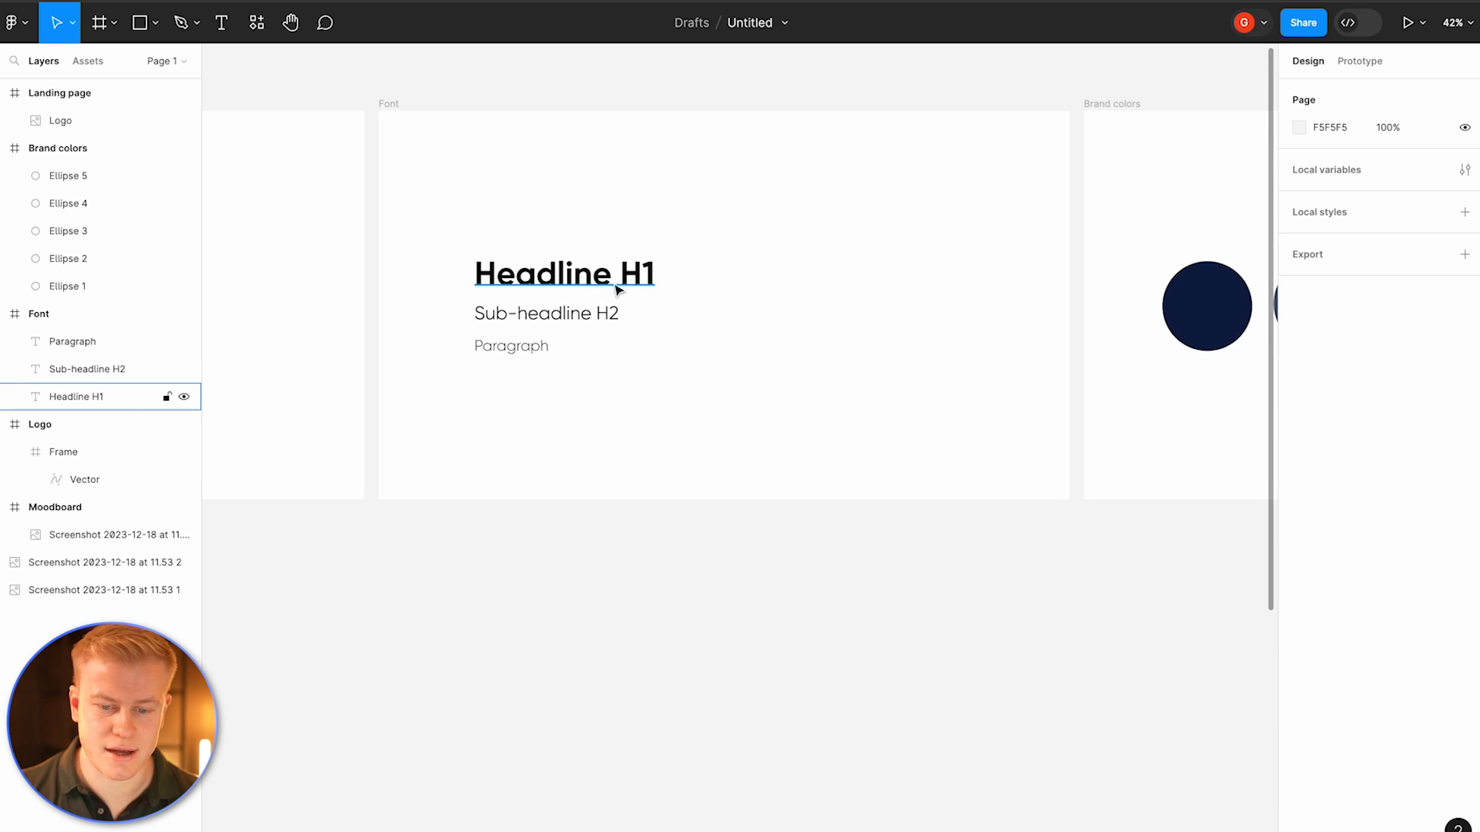
Step: Copy the Headline H1 text from the Font frame, paste it into the Landing page frame, and place it below the logo
click(568, 285)
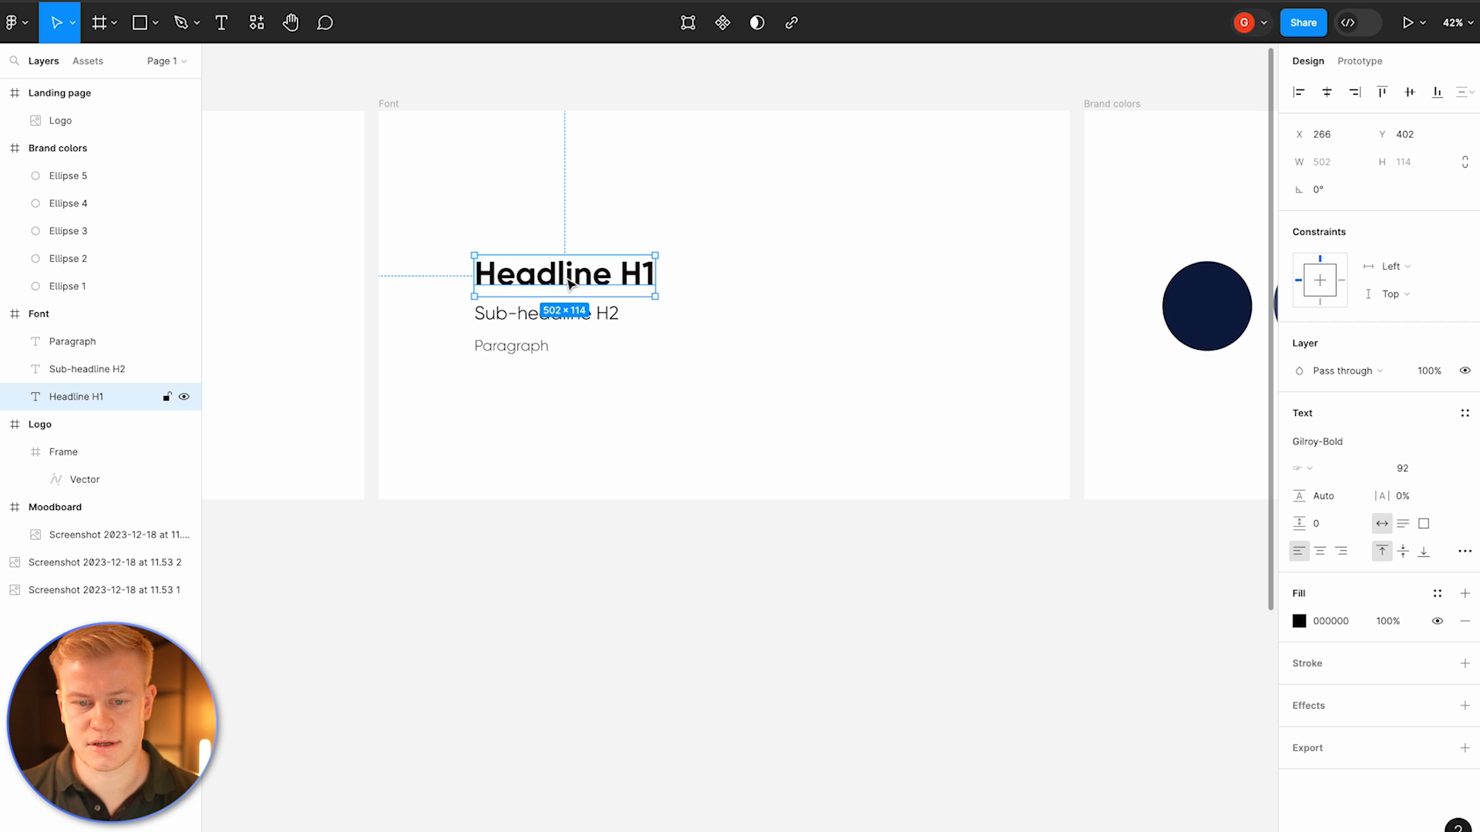
key(ctrl+c)
scroll(570, 279, down, 5)
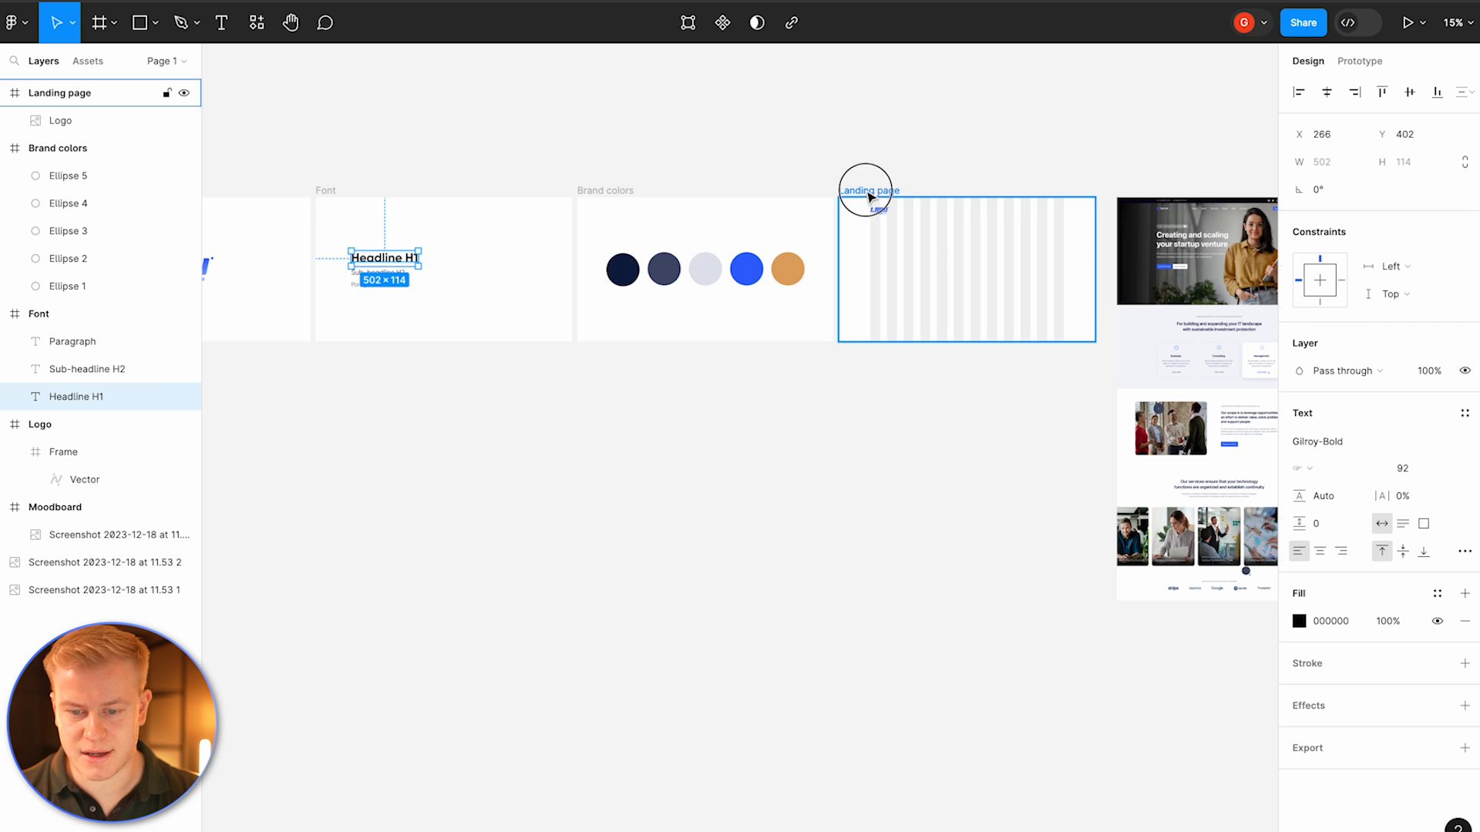
click(866, 190)
key(ctrl+v)
scroll(927, 270, up, 3)
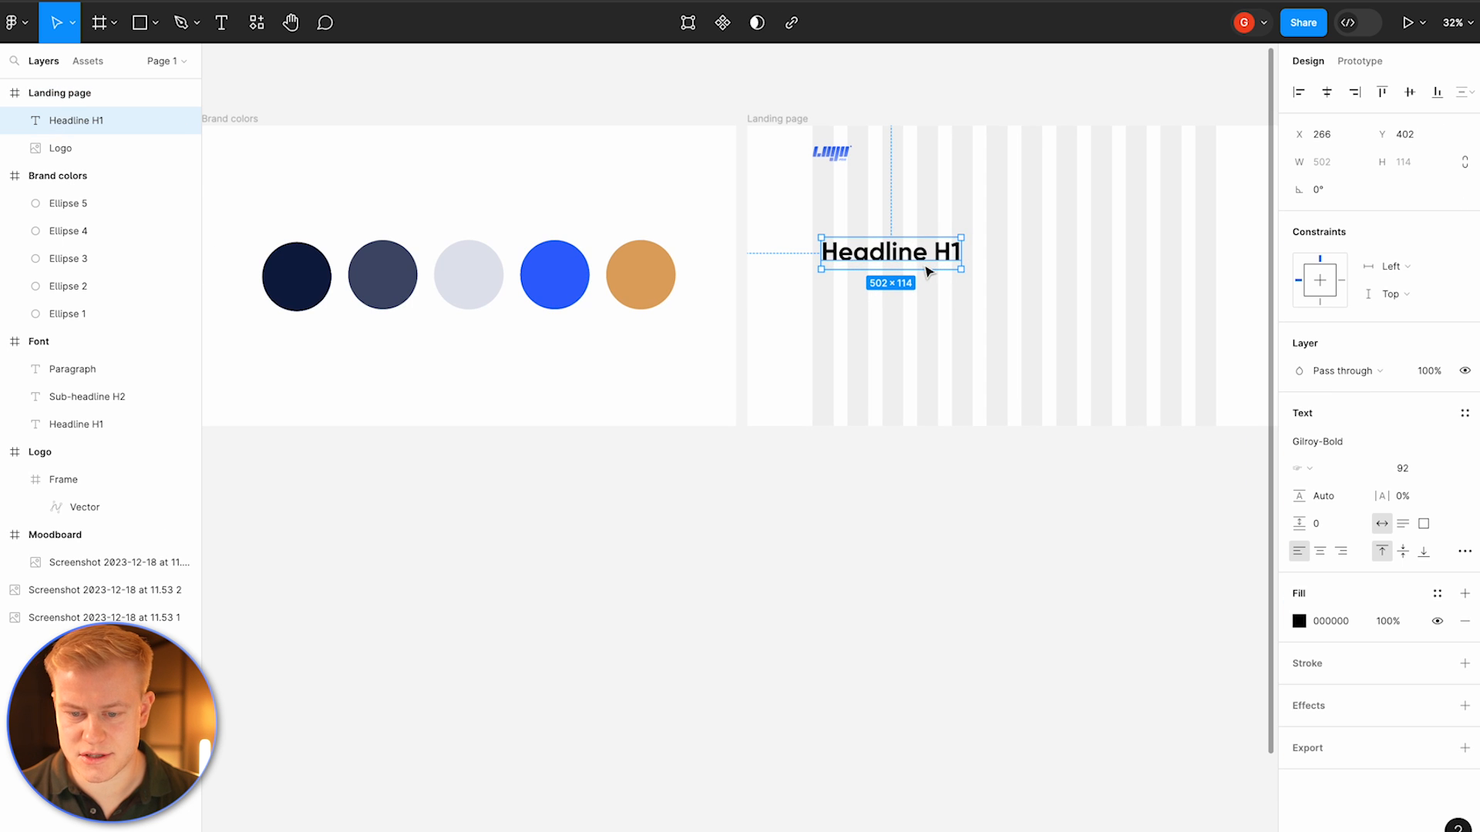
scroll(917, 267, right, 6)
drag(477, 245, 462, 231)
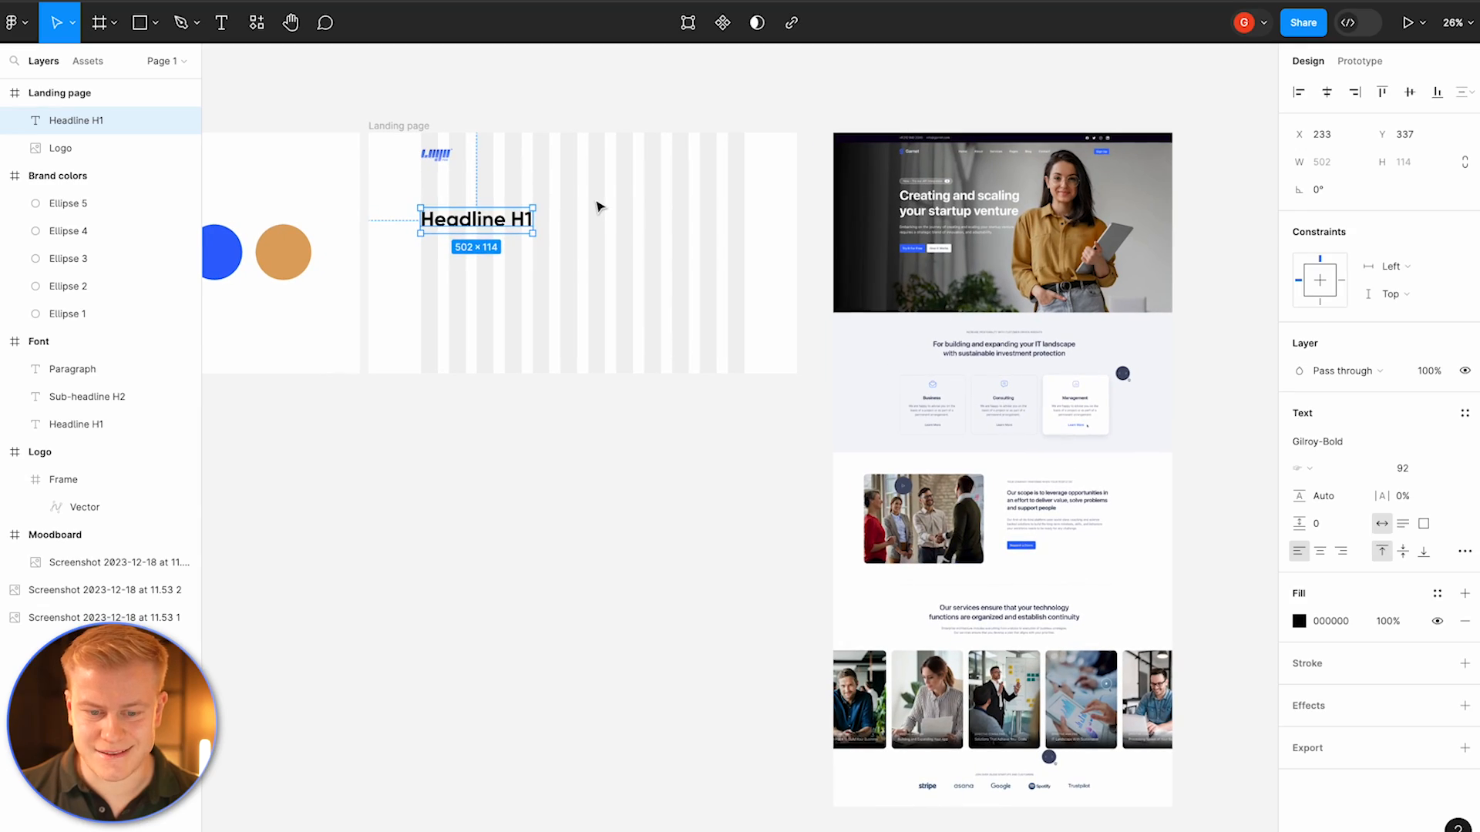
Step: Draw a placeholder rectangle about 700 × 600 on the right side of the Landing page frame
click(593, 204)
key(r)
drag(589, 180, 741, 313)
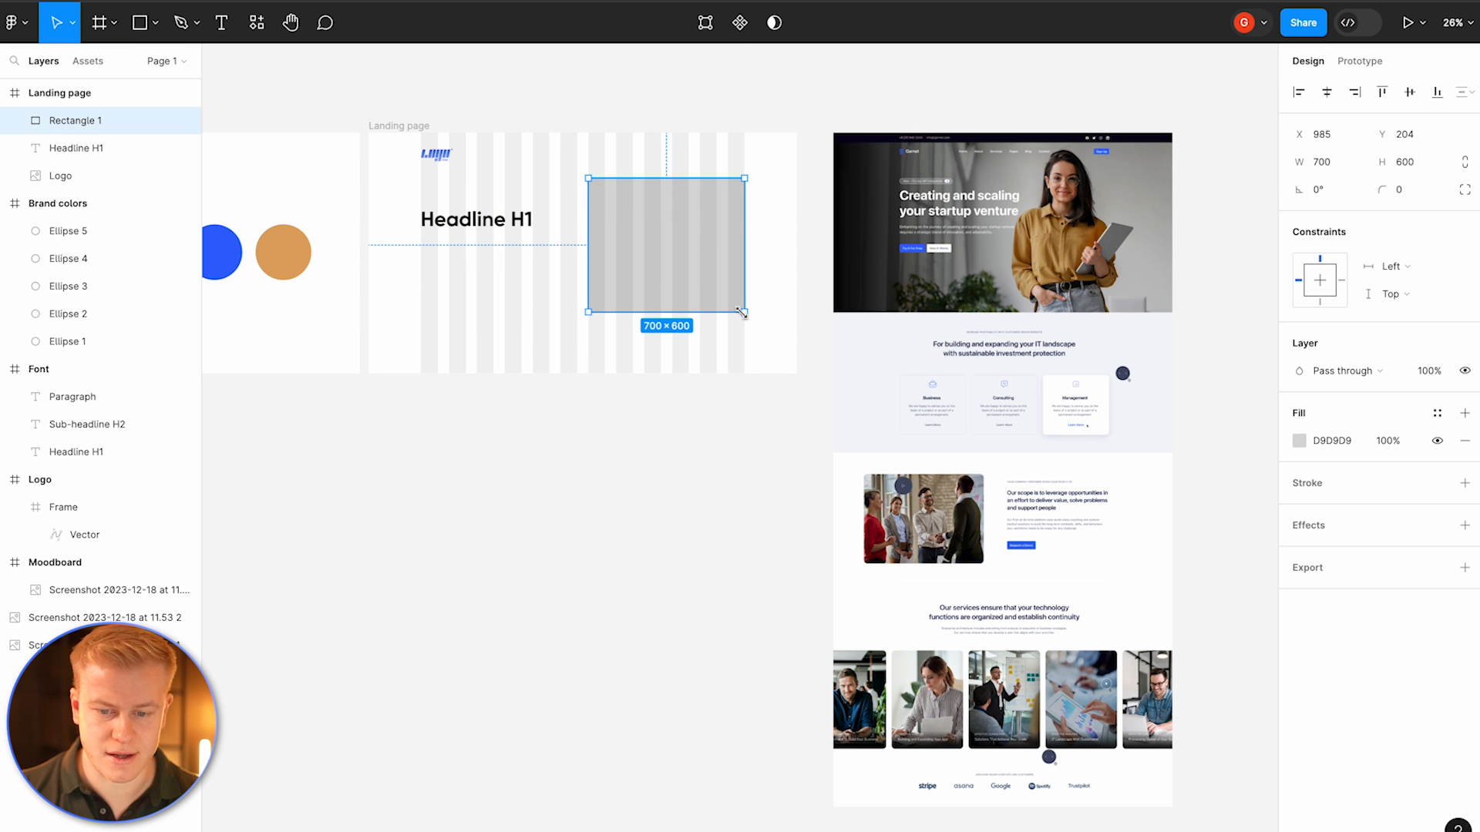
Step: Set the Landing page frame's column grid gutter to 40
click(528, 132)
click(544, 141)
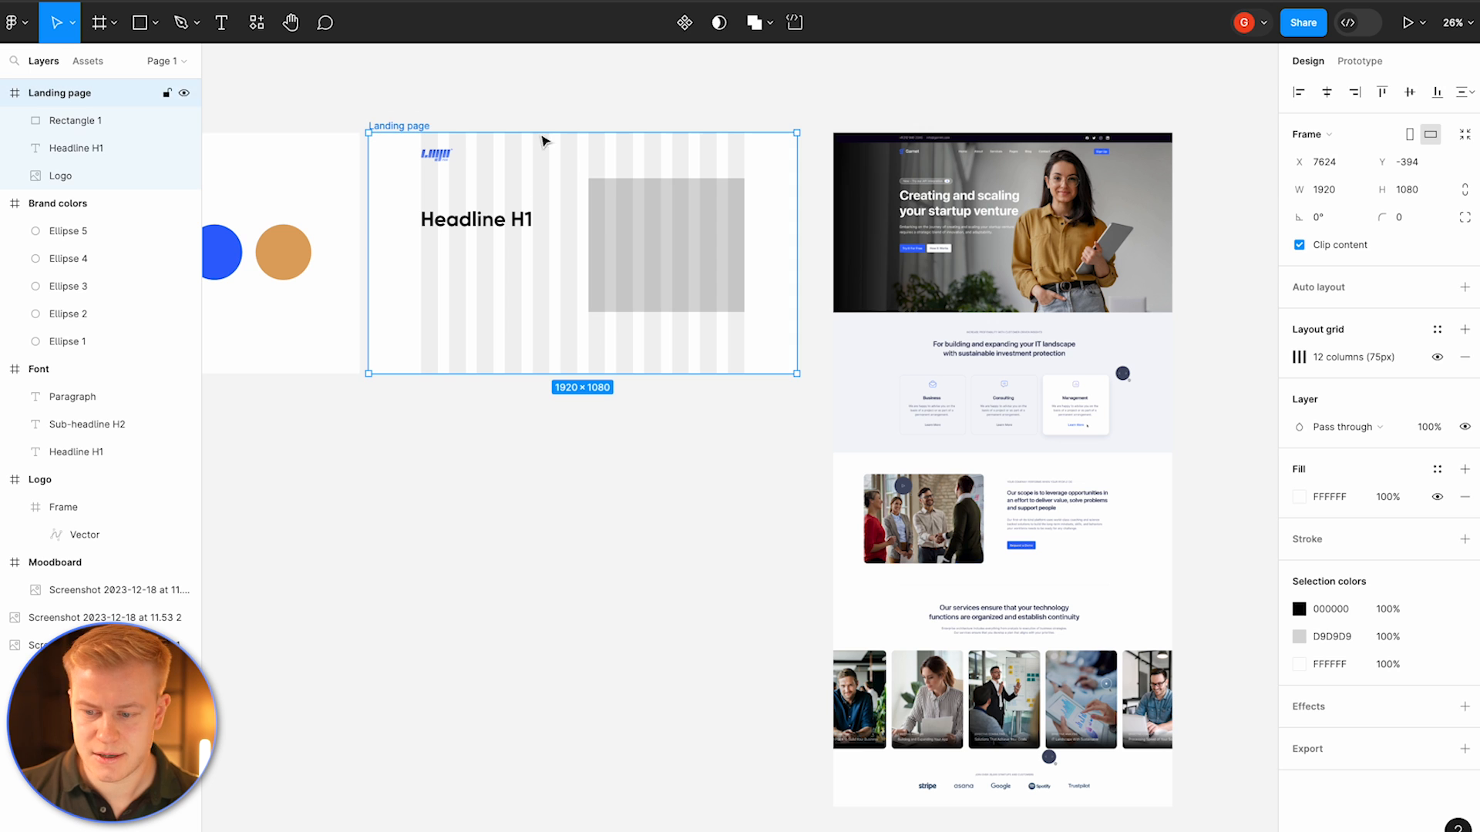
click(1376, 358)
click(1103, 553)
key(Return)
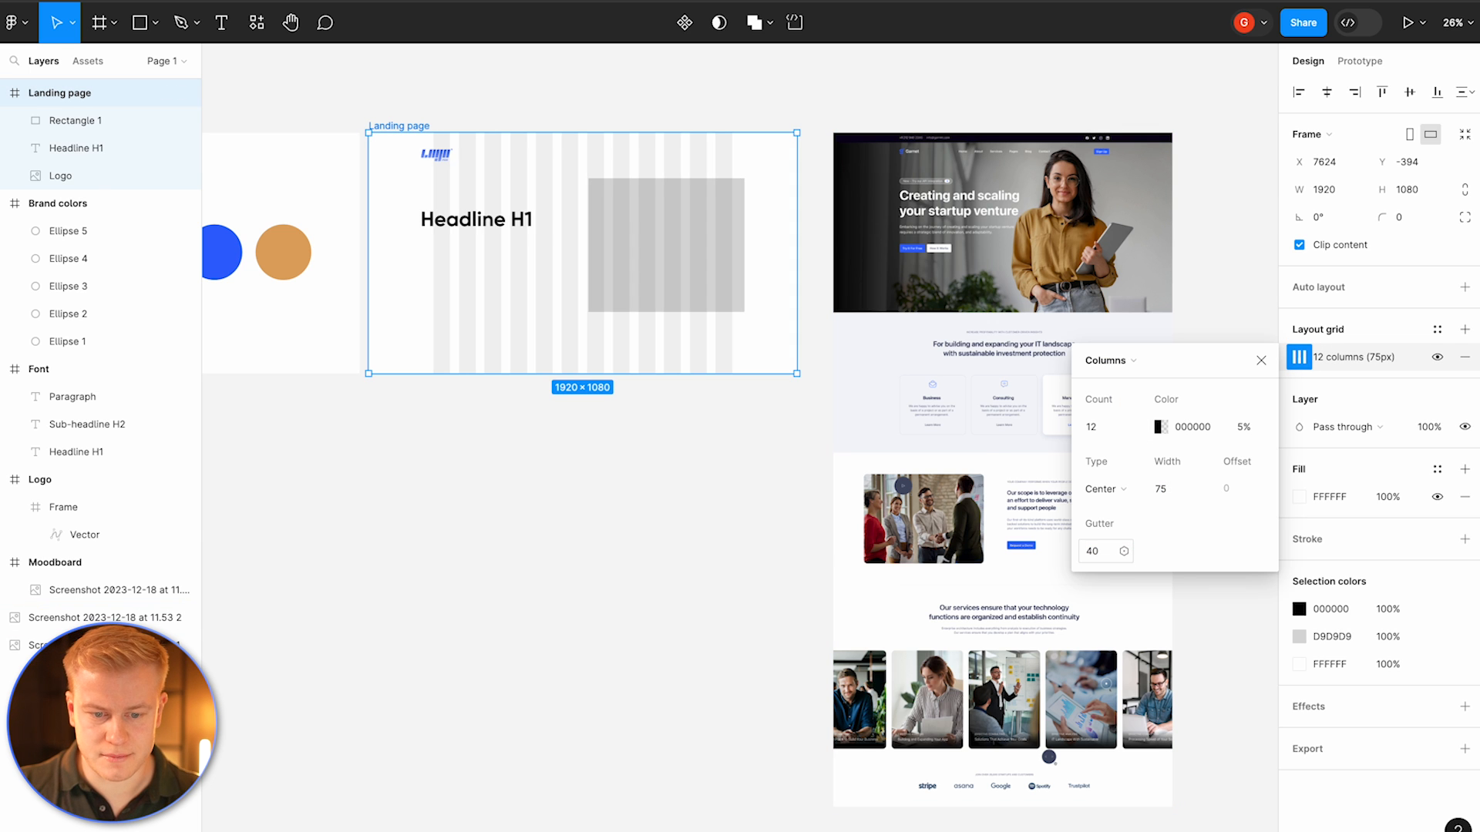
Step: Resize the placeholder rectangle so its edges line up with the grid columns
click(685, 223)
scroll(684, 216, up, 5)
drag(799, 218, 776, 218)
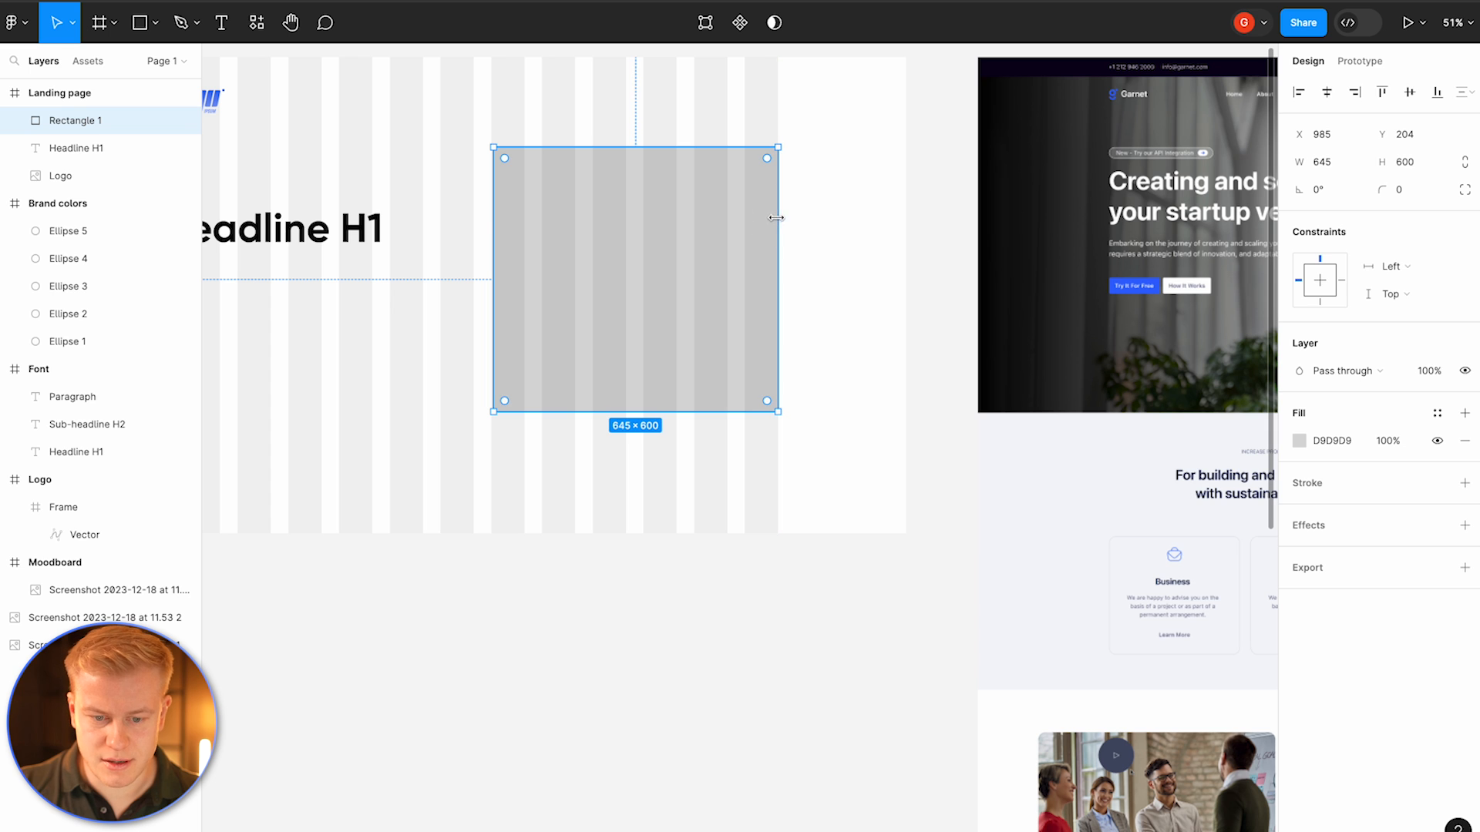
drag(494, 218, 667, 243)
Step: Adjust the headline's position and width so it lines up with the logo's column
scroll(524, 215, left, 5)
drag(378, 147, 403, 143)
click(659, 266)
Step: Copy the Sub-headline H2 and Paragraph texts from the Font frame and paste them into the Landing page frame
scroll(661, 267, down, 5)
scroll(660, 267, left, 6)
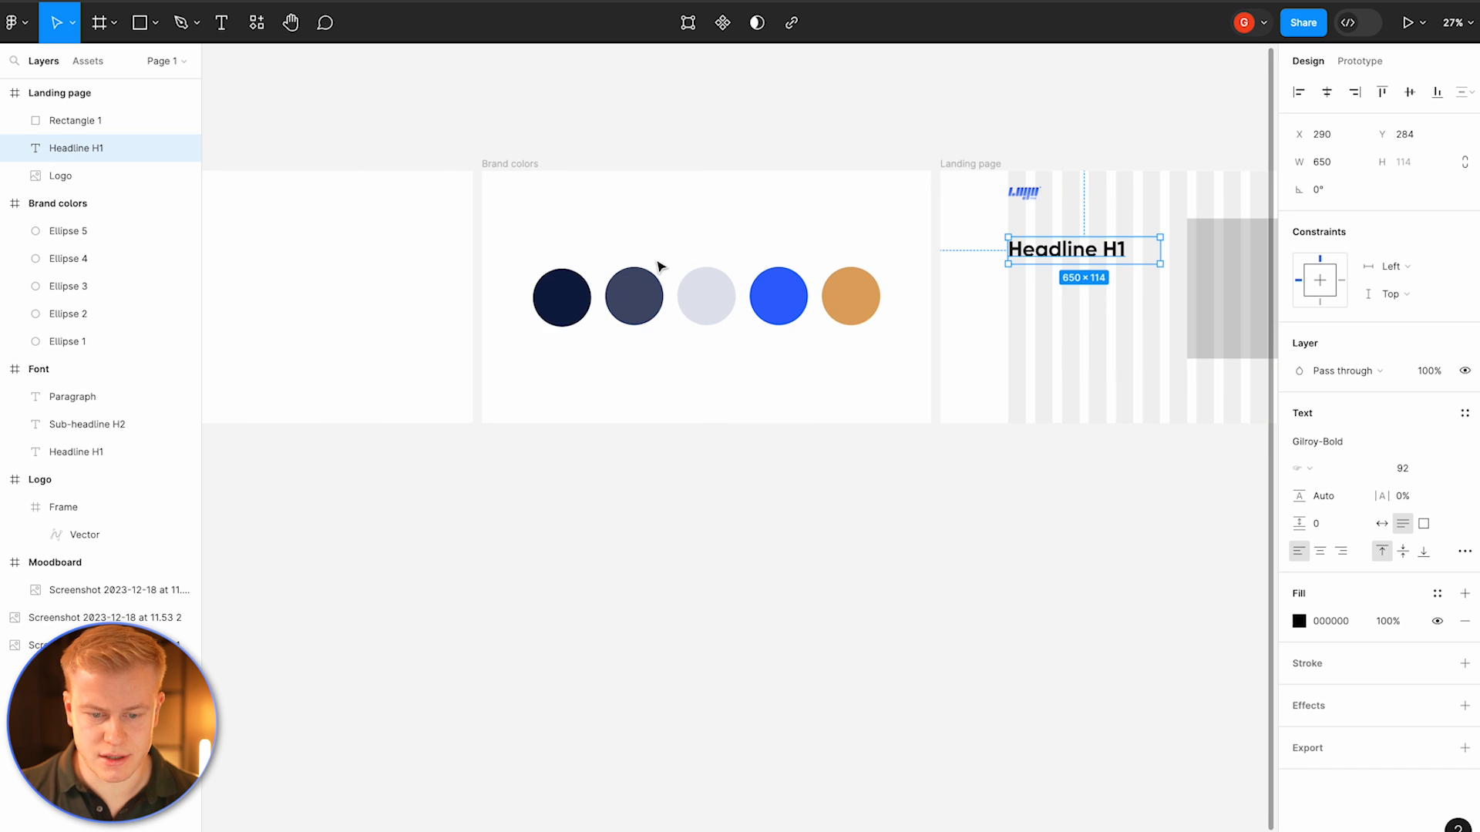
scroll(661, 266, left, 10)
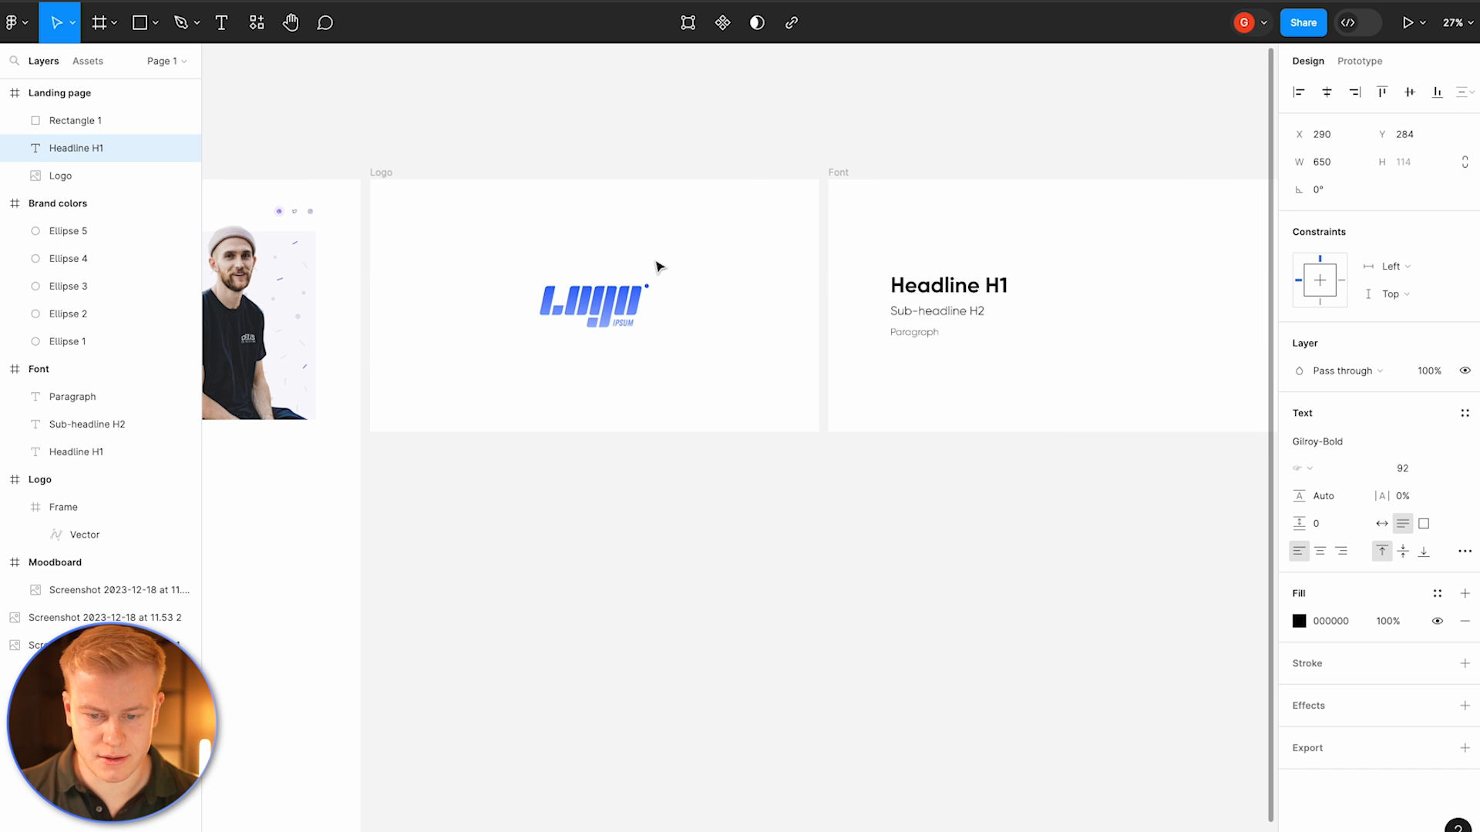
click(899, 312)
shift+click(902, 333)
key(ctrl+c)
scroll(901, 336, right, 10)
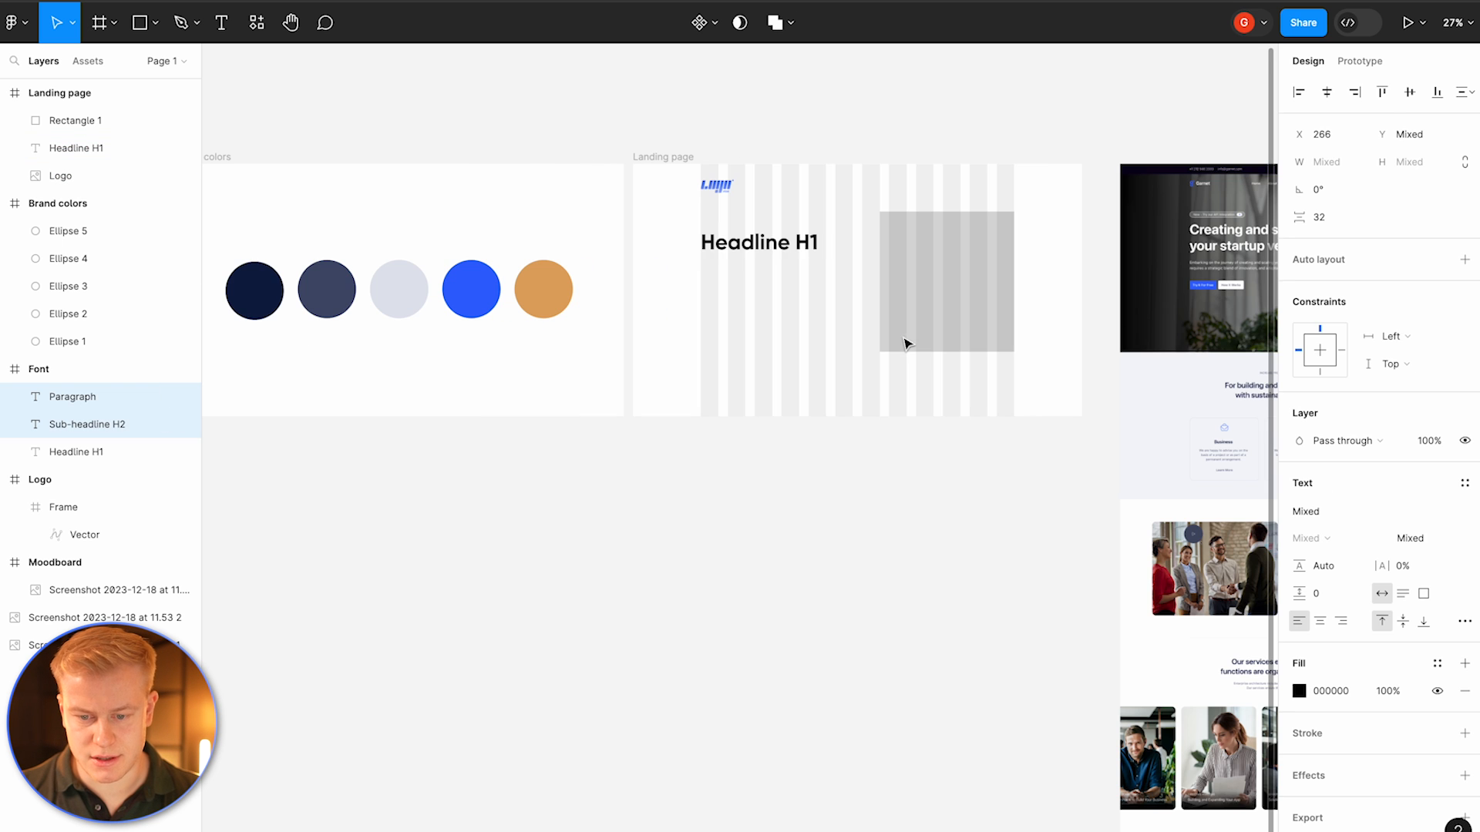
click(660, 160)
key(ctrl+v)
click(716, 205)
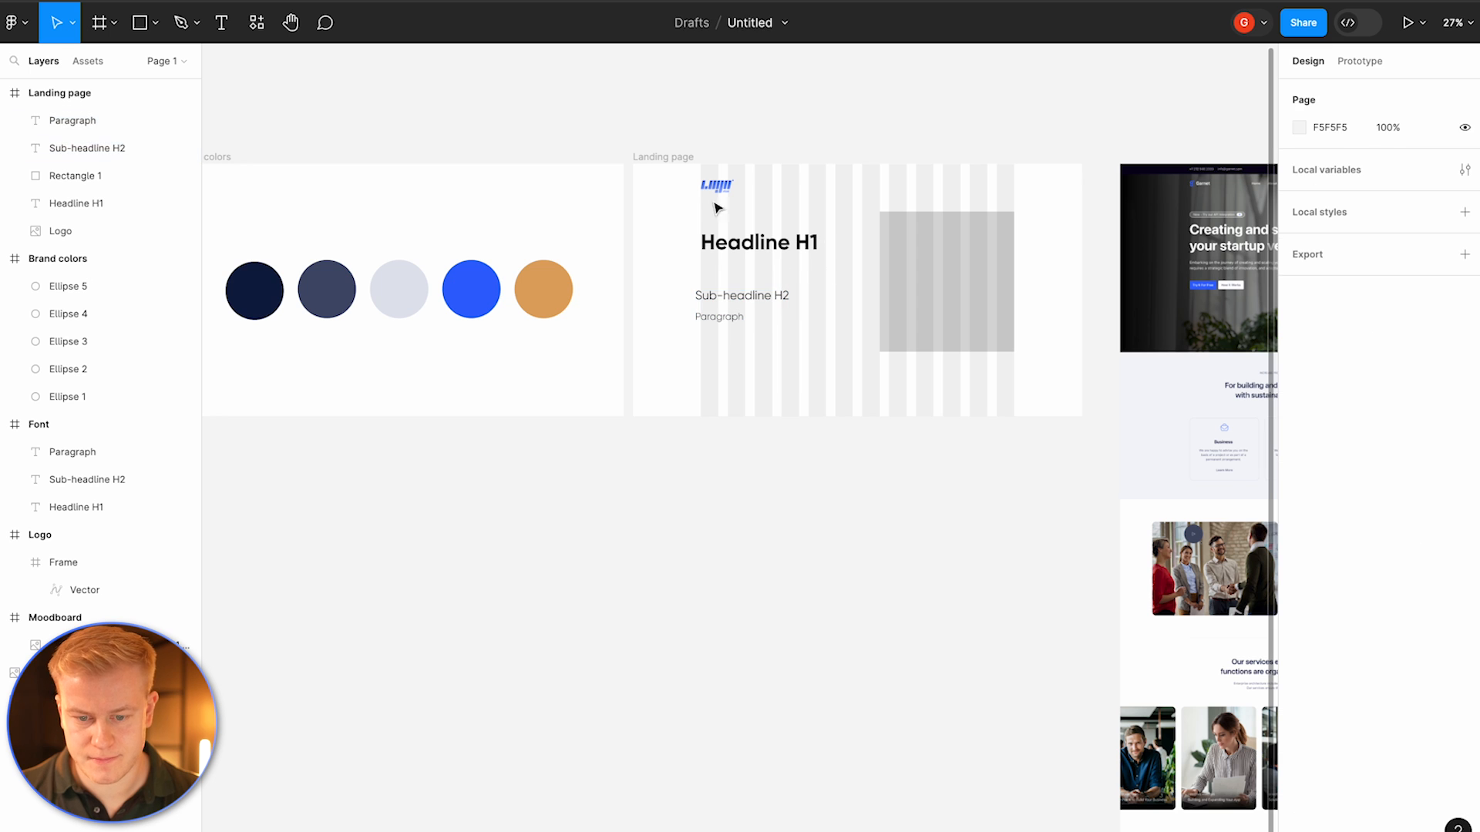
Step: Hide the Landing page frame's layout grid
click(662, 156)
click(720, 295)
click(661, 157)
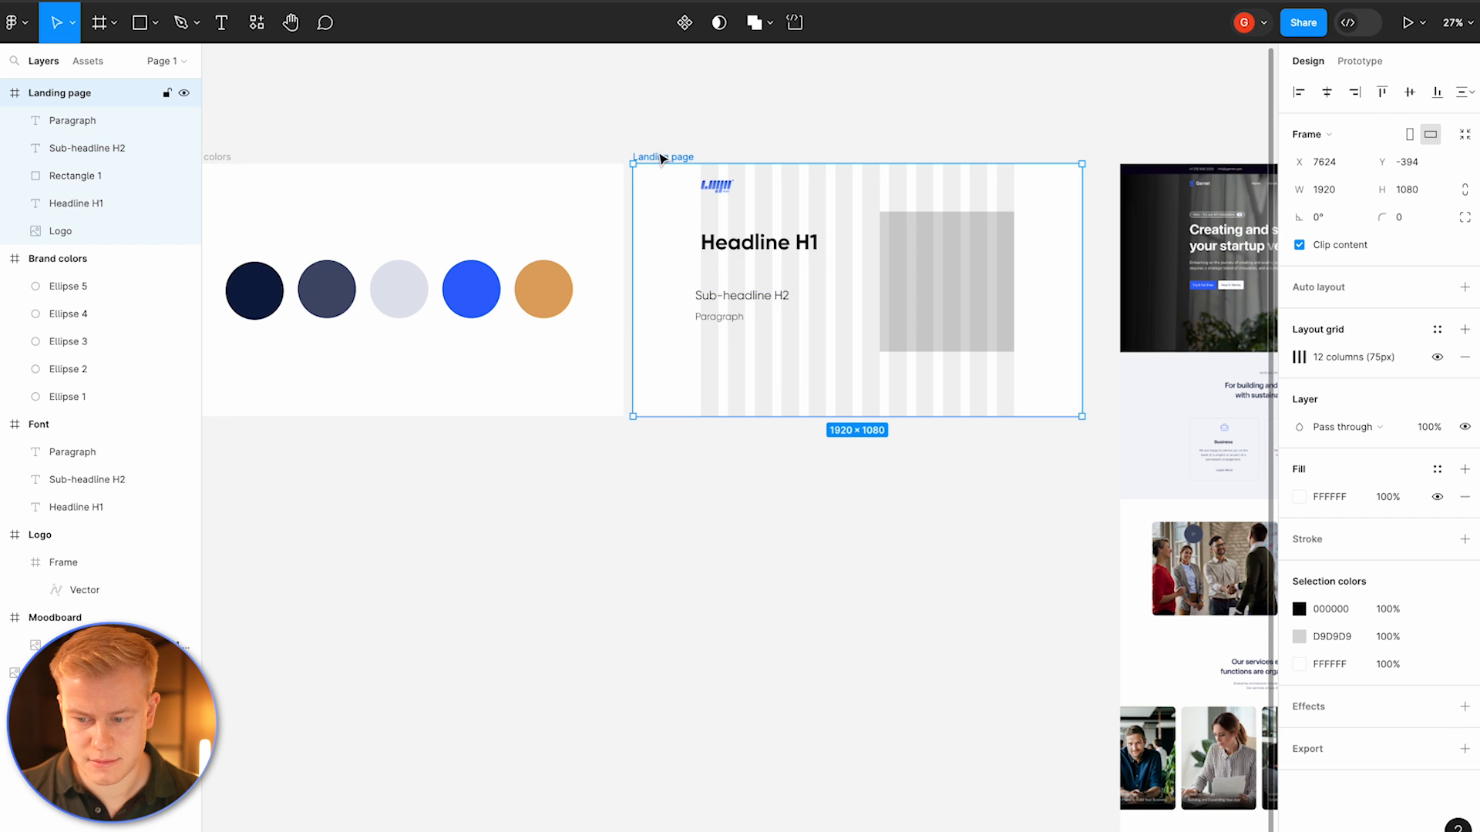
click(1438, 357)
click(1438, 356)
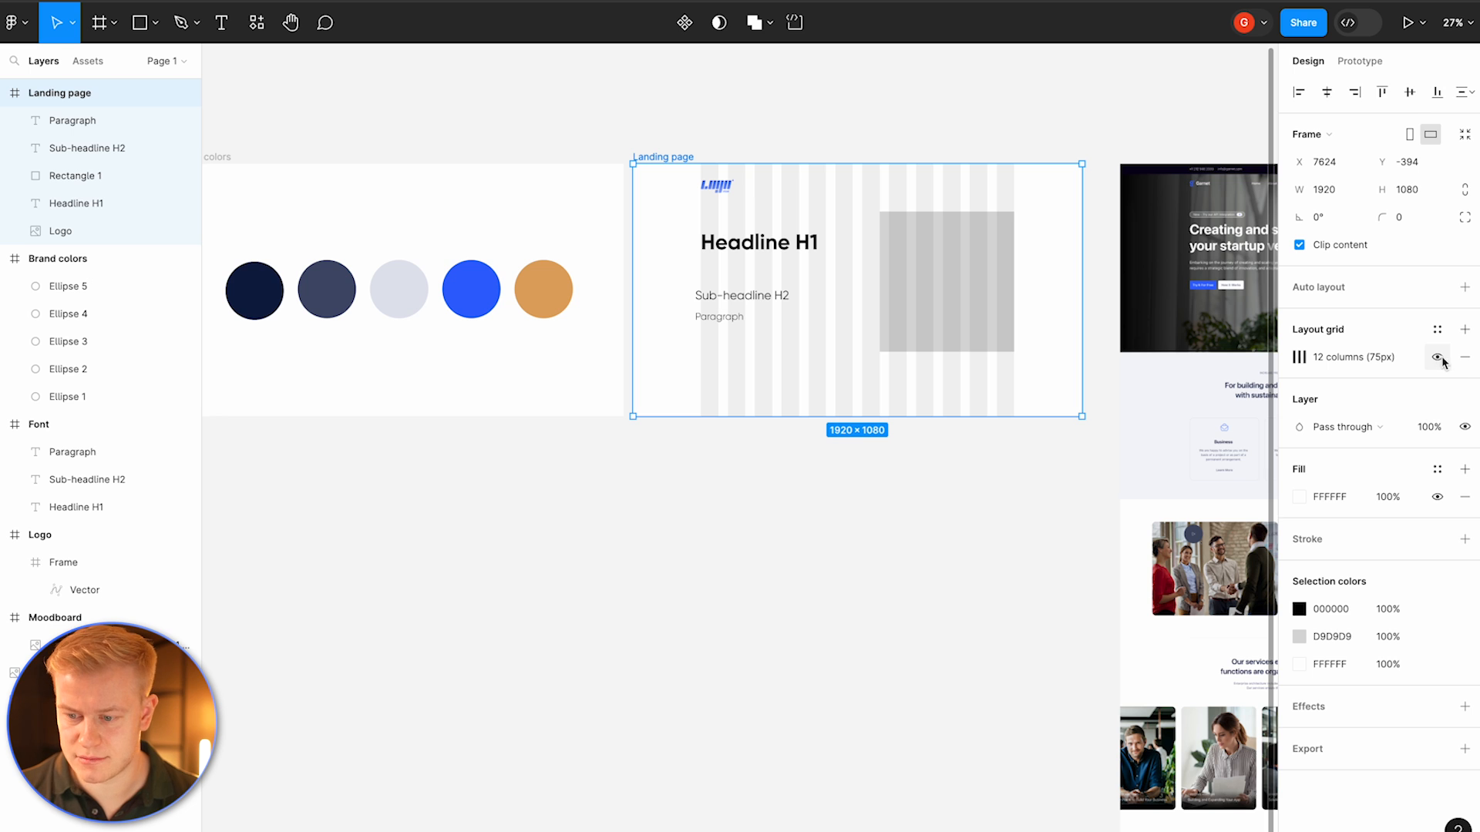
click(1466, 361)
key(ctrl+z)
click(1439, 356)
click(1438, 358)
click(1438, 357)
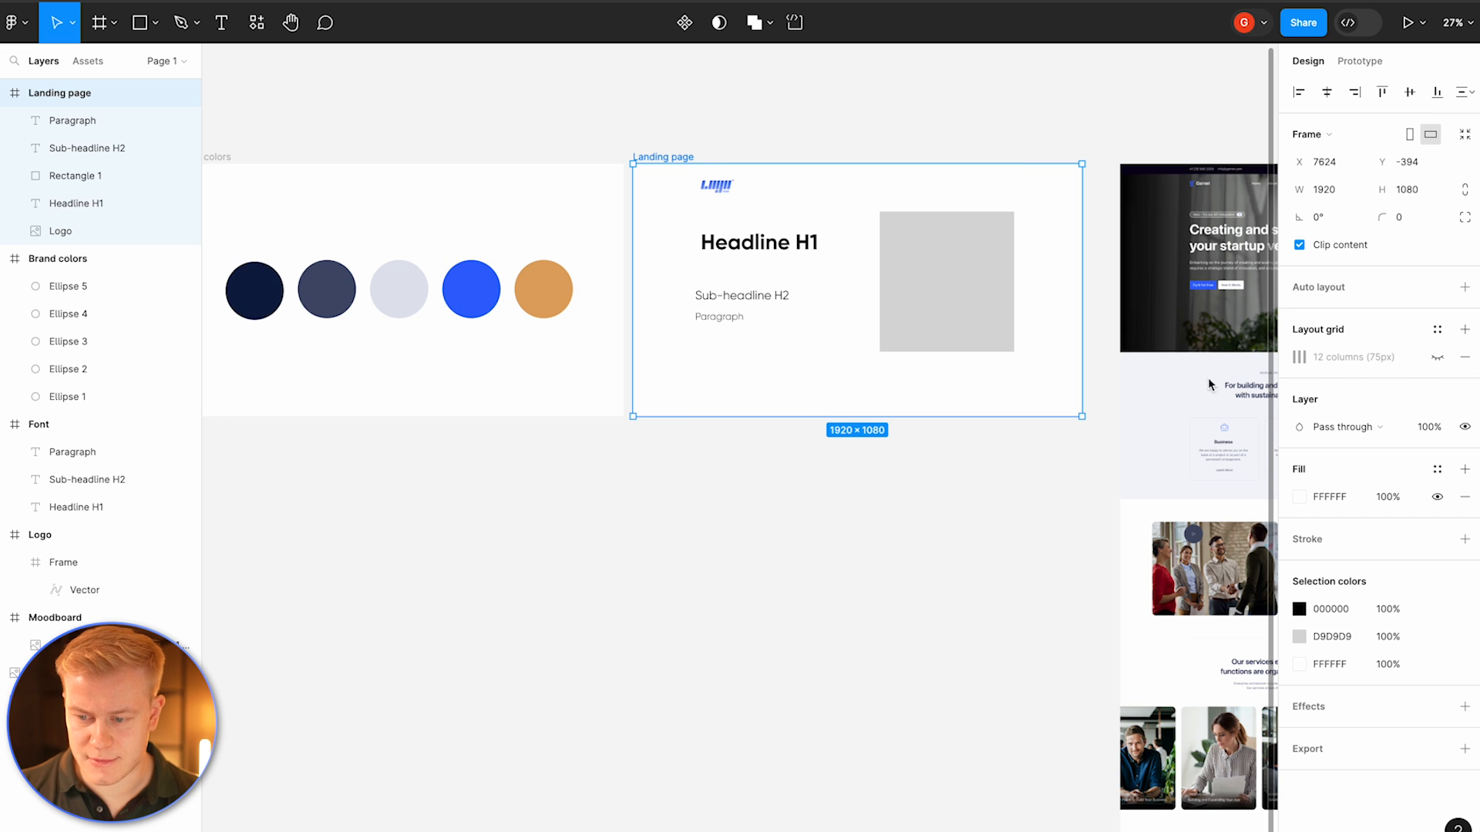
Step: Move the sub-headline and paragraph up directly beneath the headline
click(853, 301)
click(722, 304)
scroll(720, 305, up, 1)
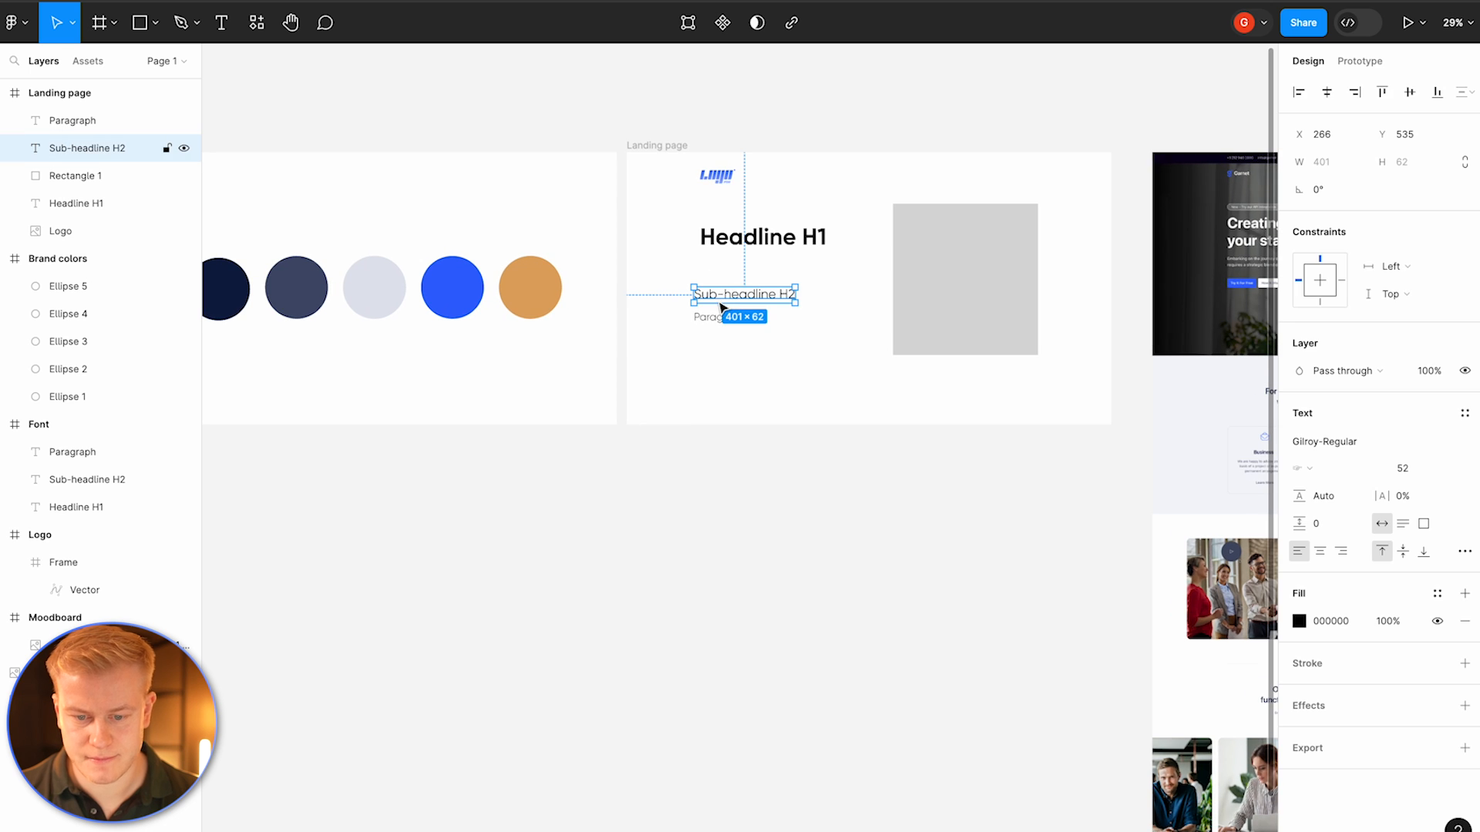
drag(733, 299, 740, 265)
drag(715, 317, 723, 296)
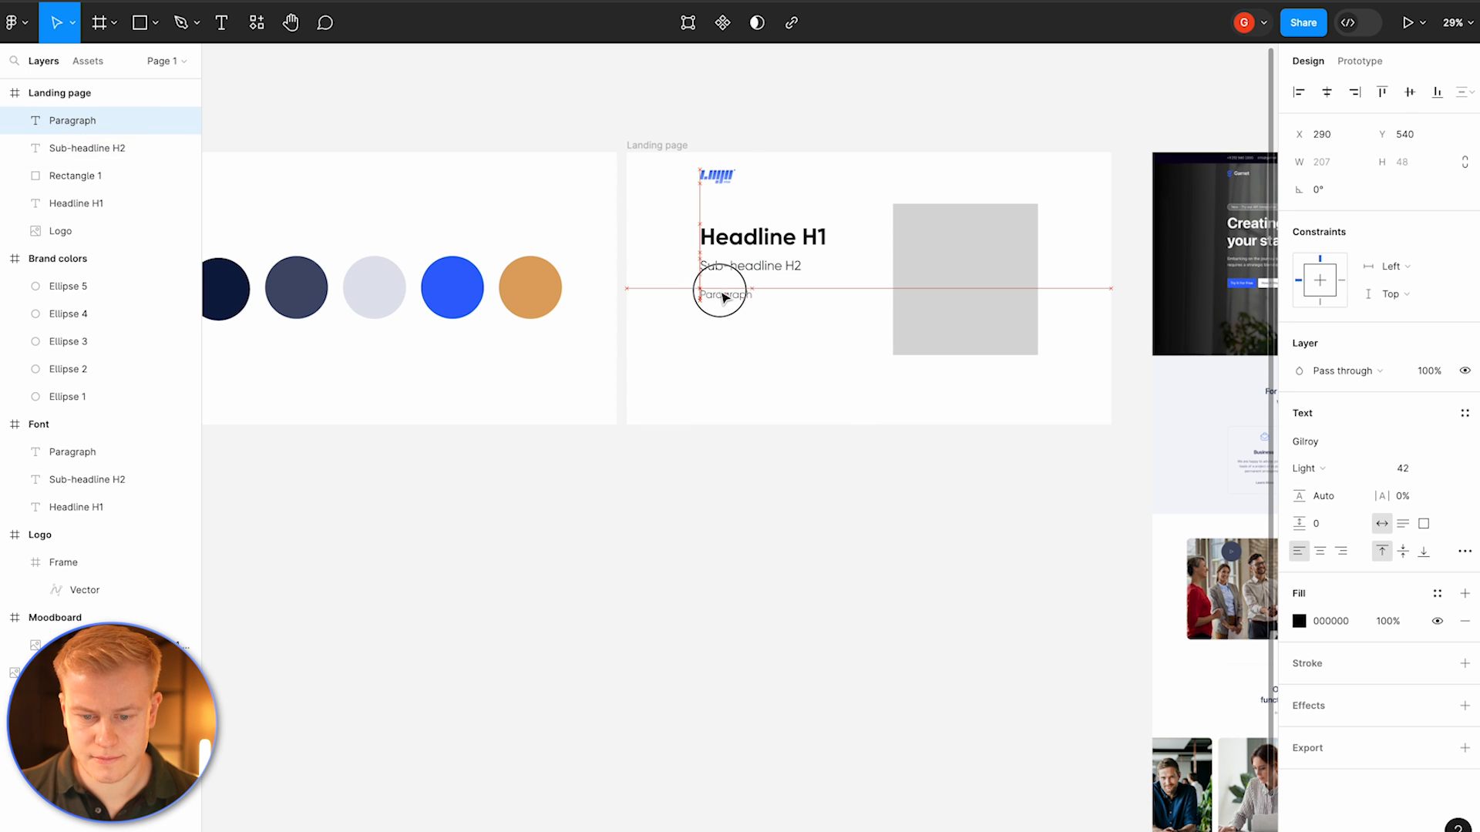
Step: Replace the paragraph text with a support e-mail address for the brand
double_click(720, 292)
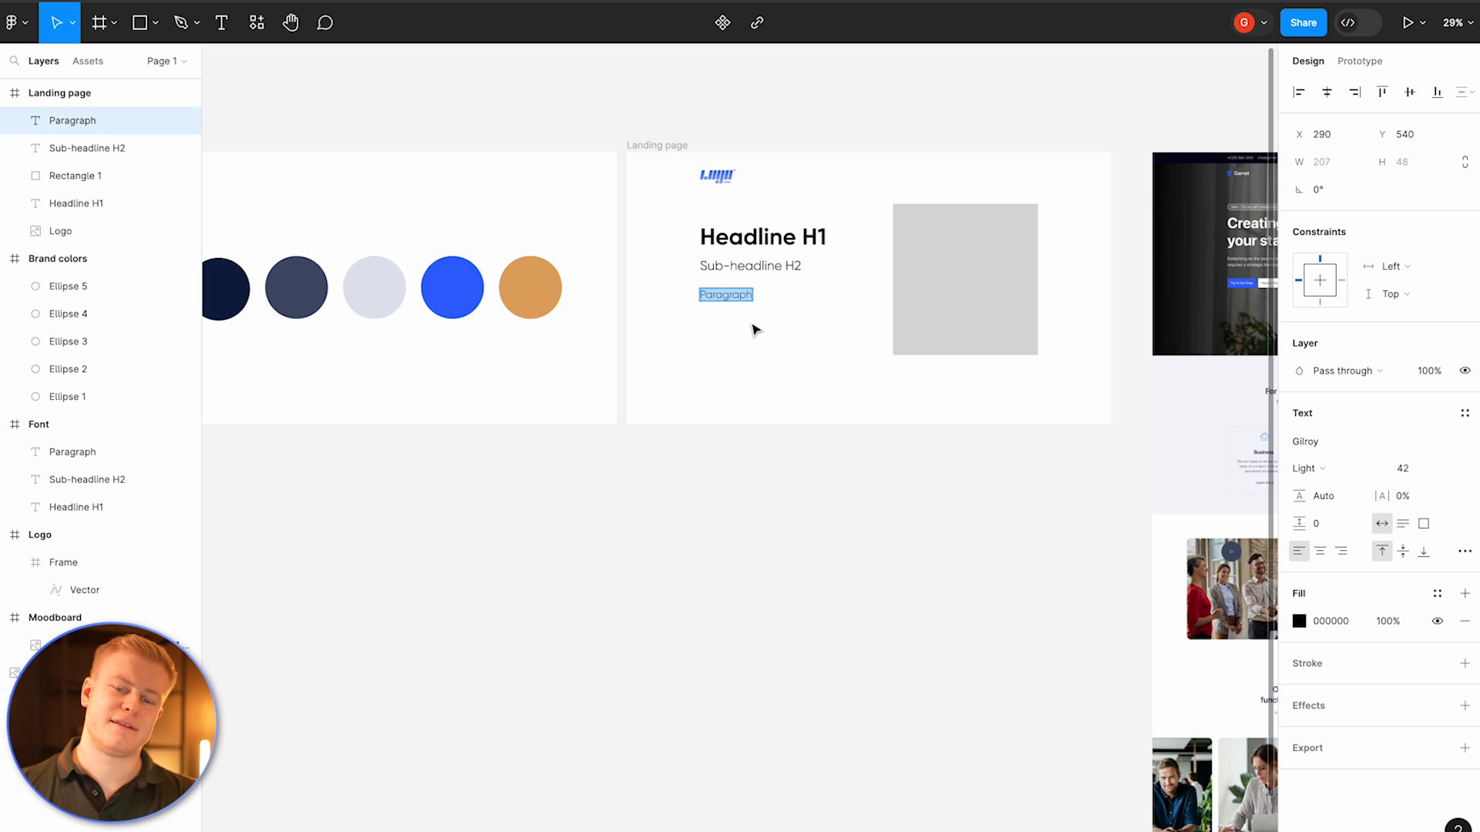
text(support)
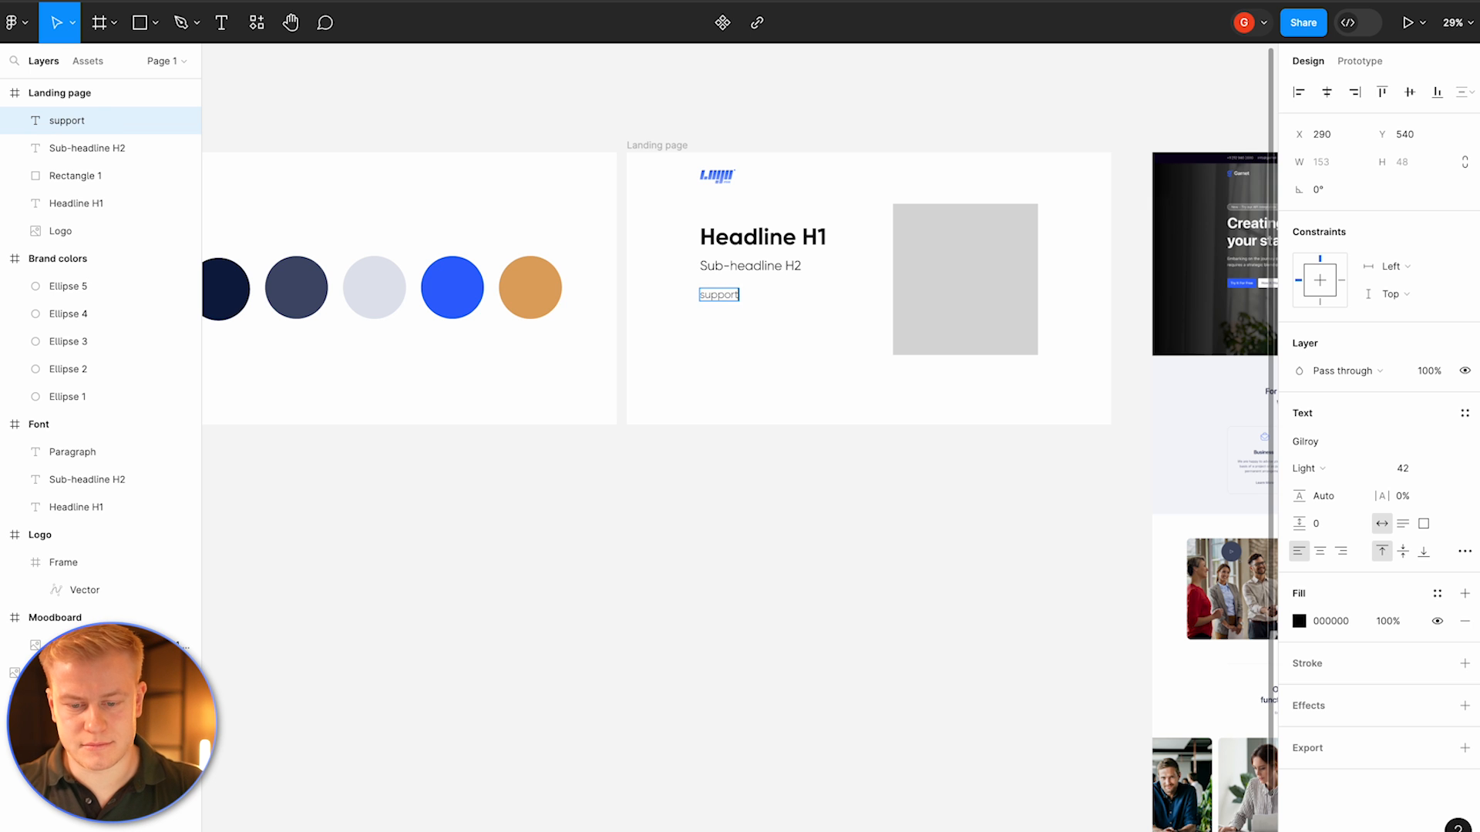
text(@yourbrand.com)
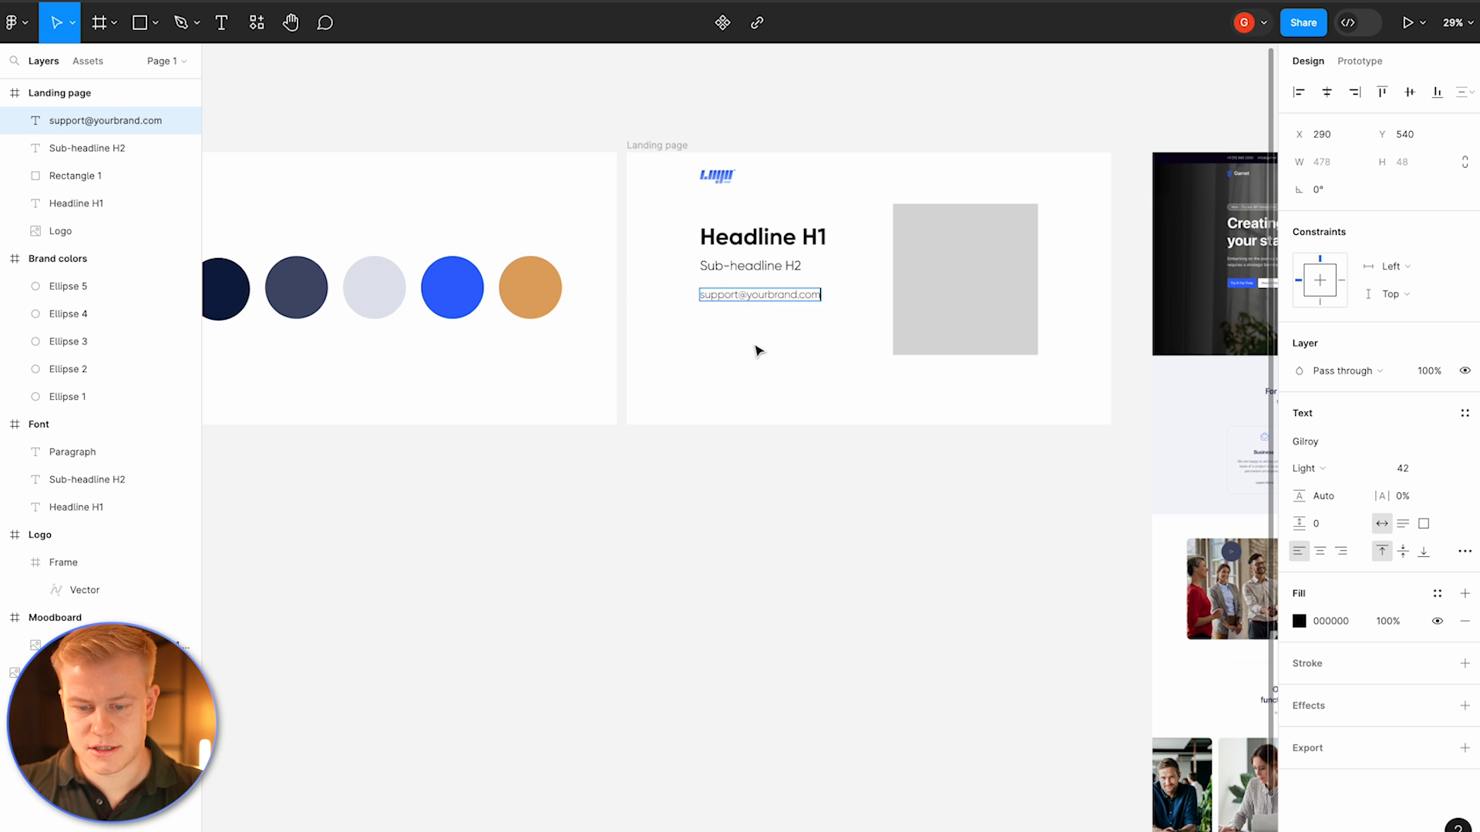
key(Escape)
Step: Set the e-mail text size to 32 and move it to the top-right of the Landing page frame, level with the logo
click(1404, 465)
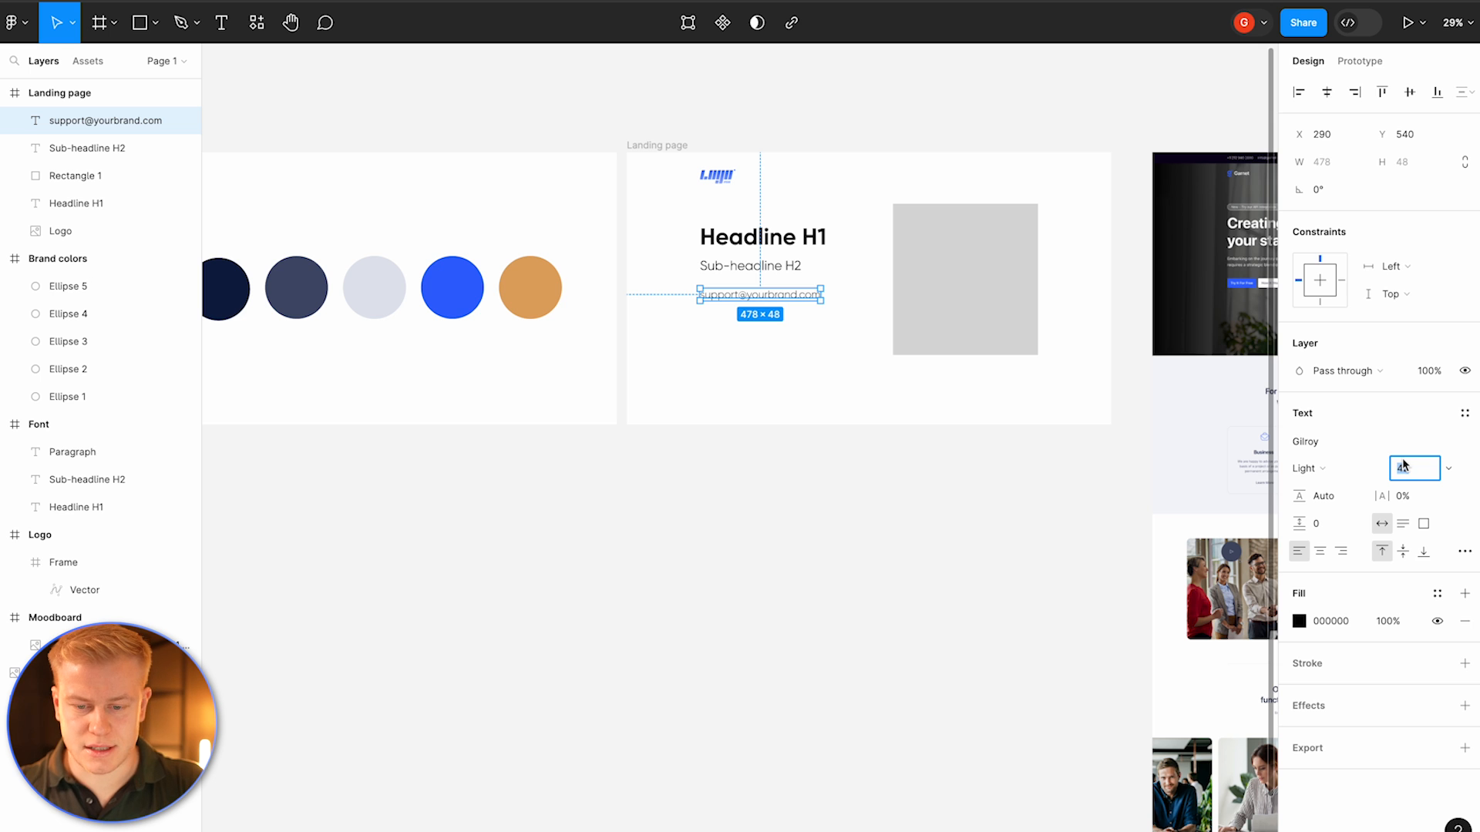
key(Return)
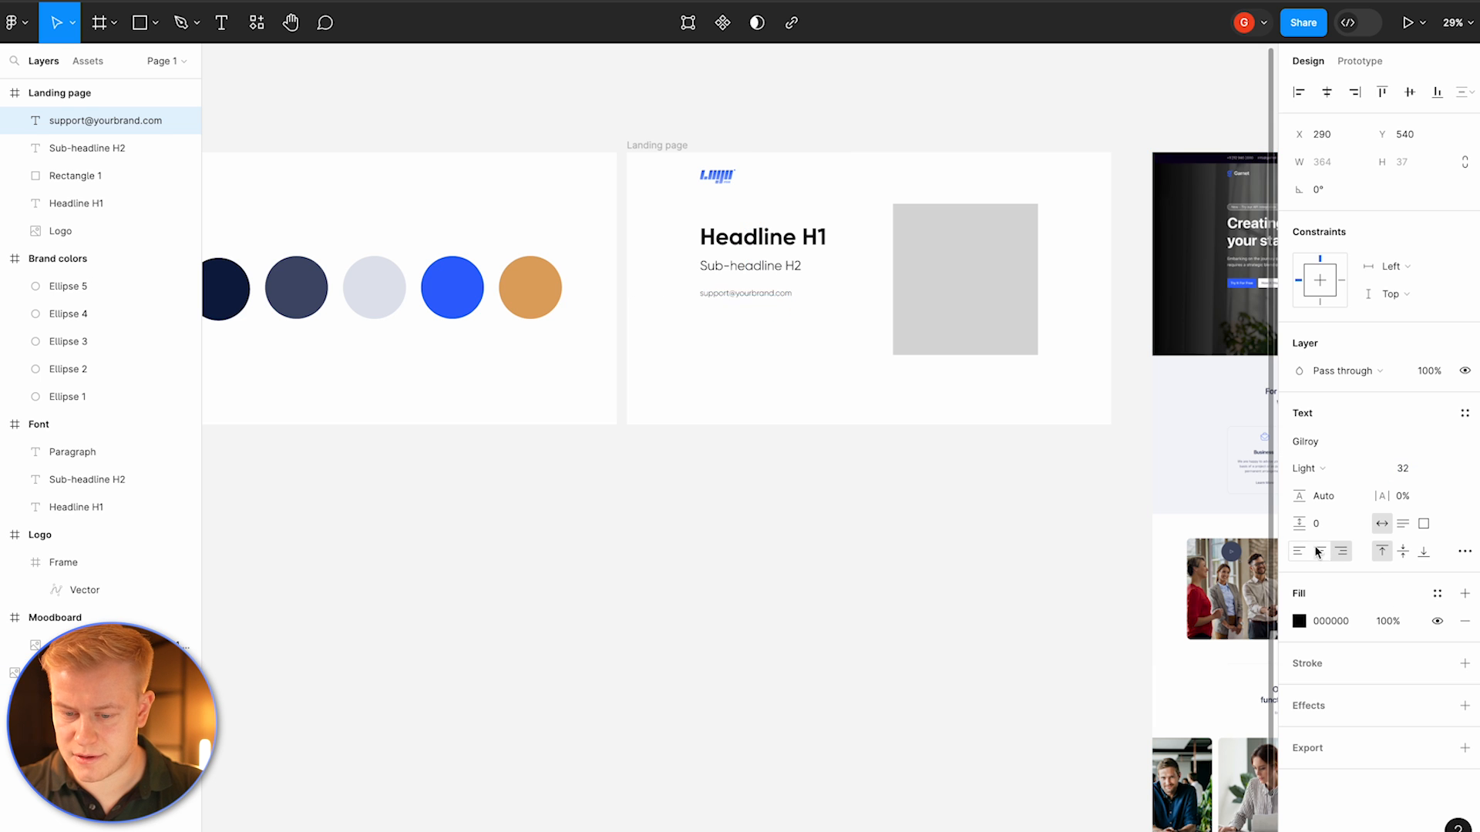
click(788, 334)
drag(760, 297, 1009, 181)
Step: Set the e-mail text's font size to 24
click(1415, 472)
text(2)
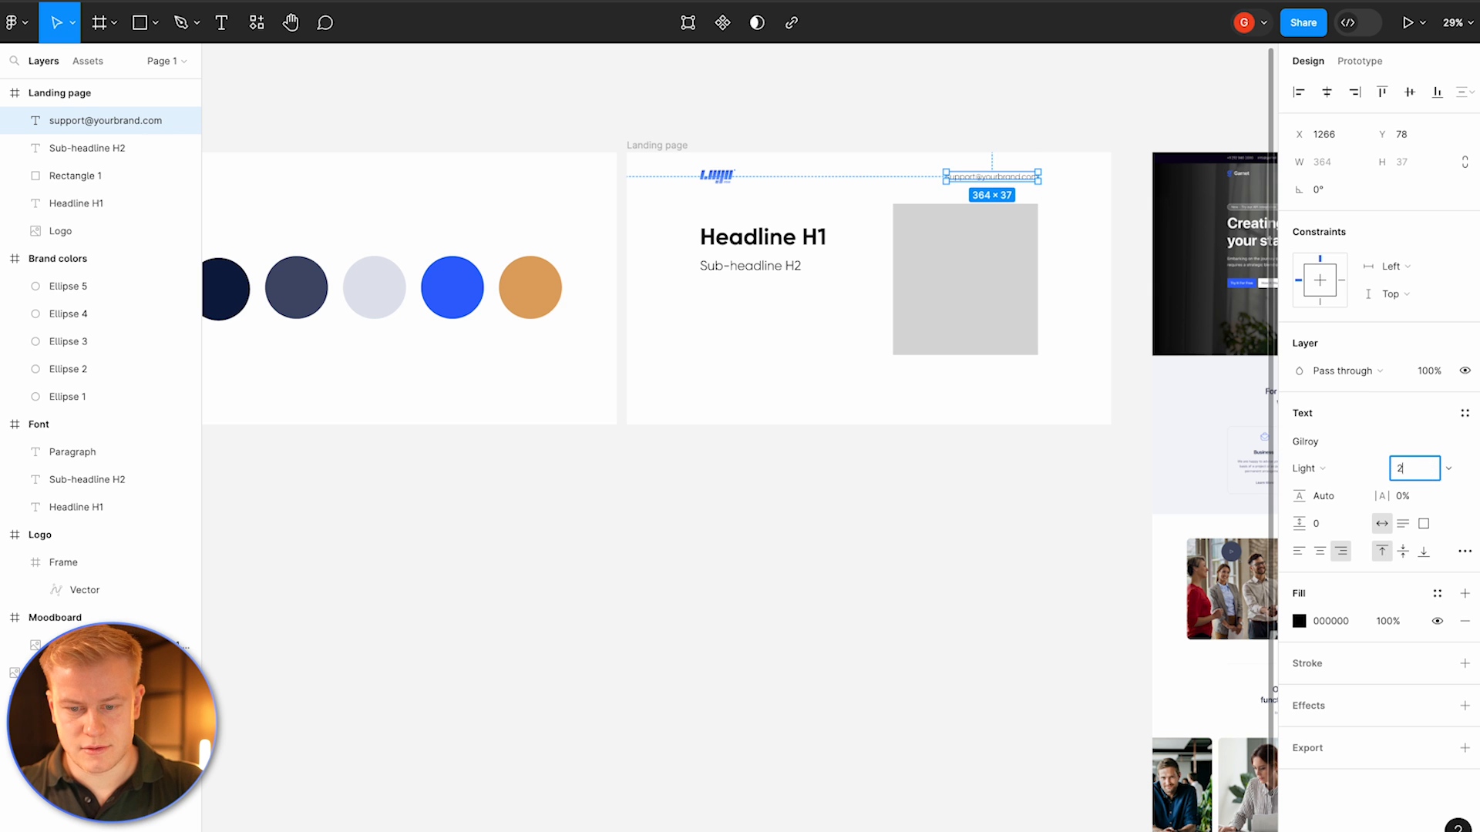
text(4)
key(Return)
Step: Select the logo and e-mail text together and align their vertical centers
scroll(996, 162, up, 3)
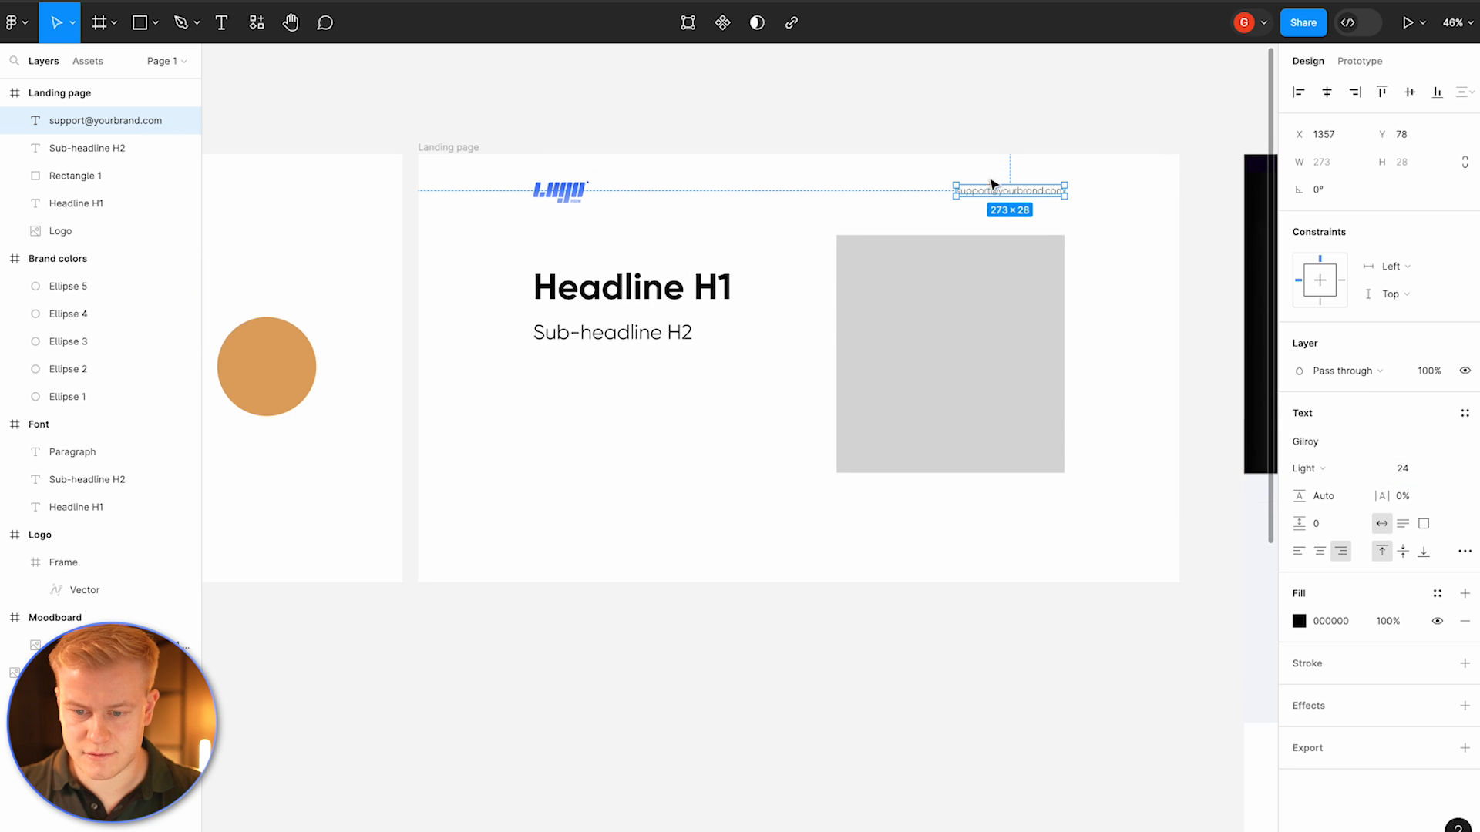
drag(992, 197, 530, 215)
click(992, 158)
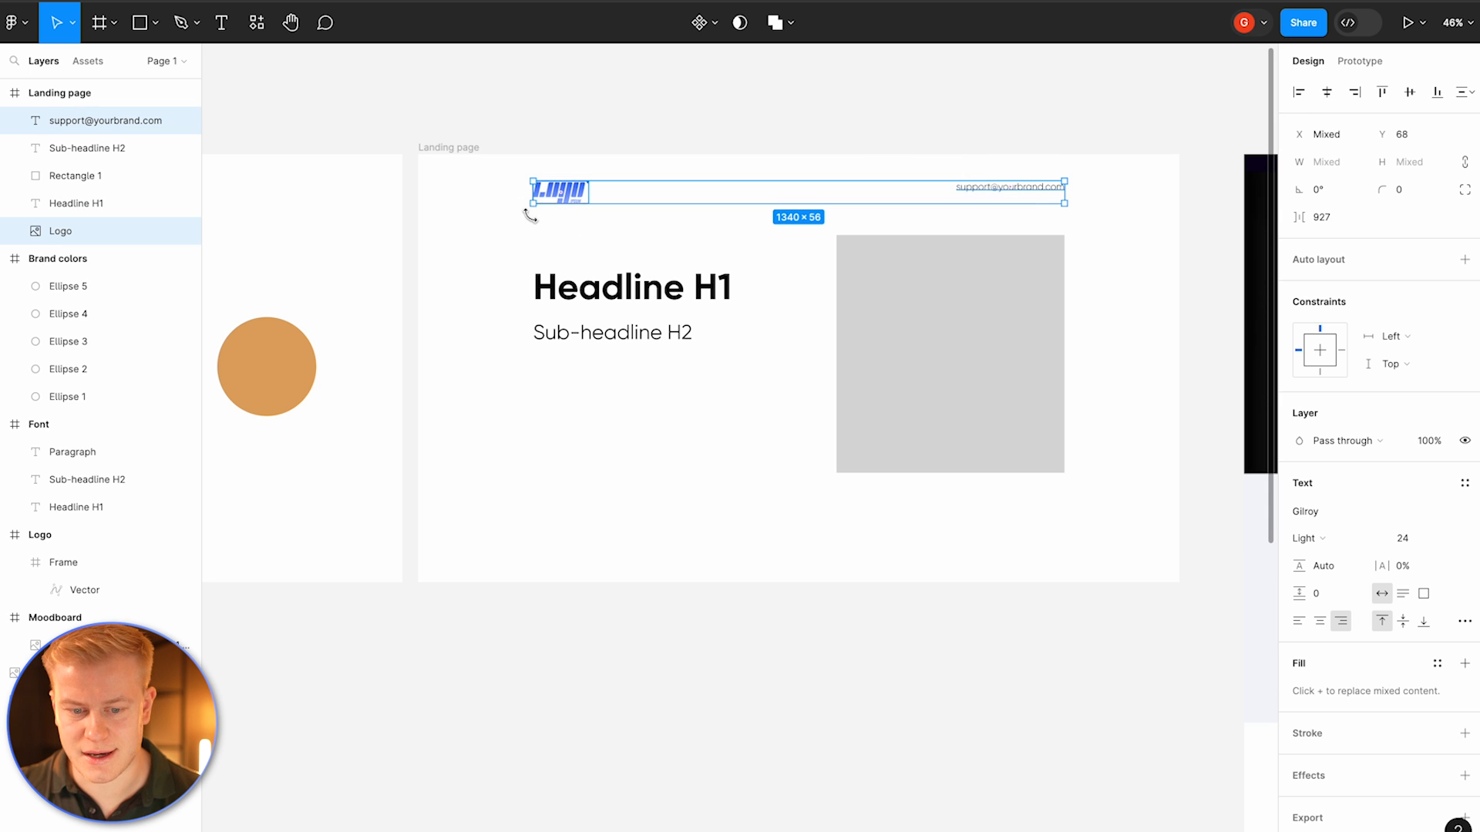
click(1409, 94)
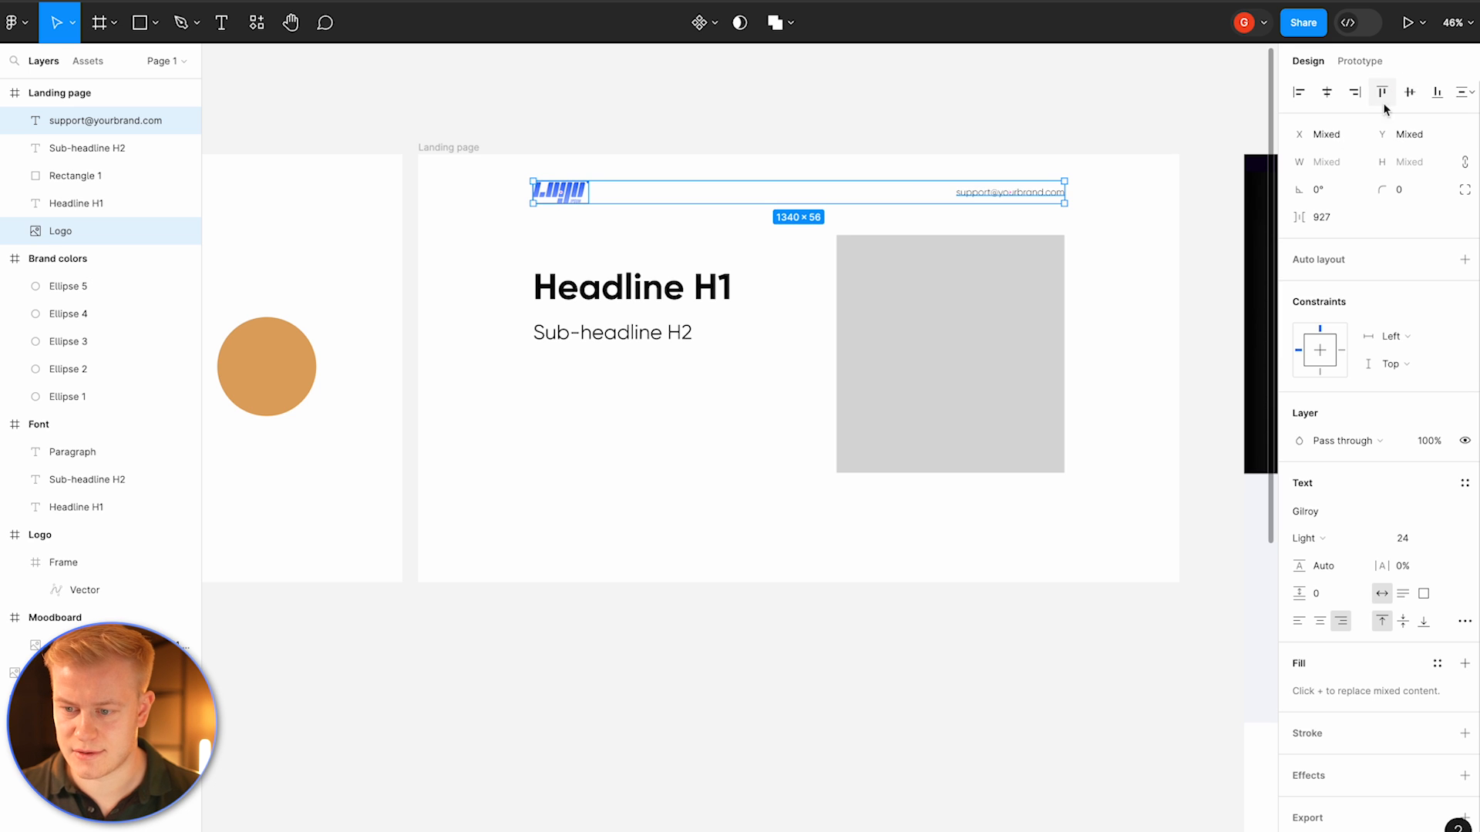
click(1435, 93)
click(1382, 93)
click(1409, 93)
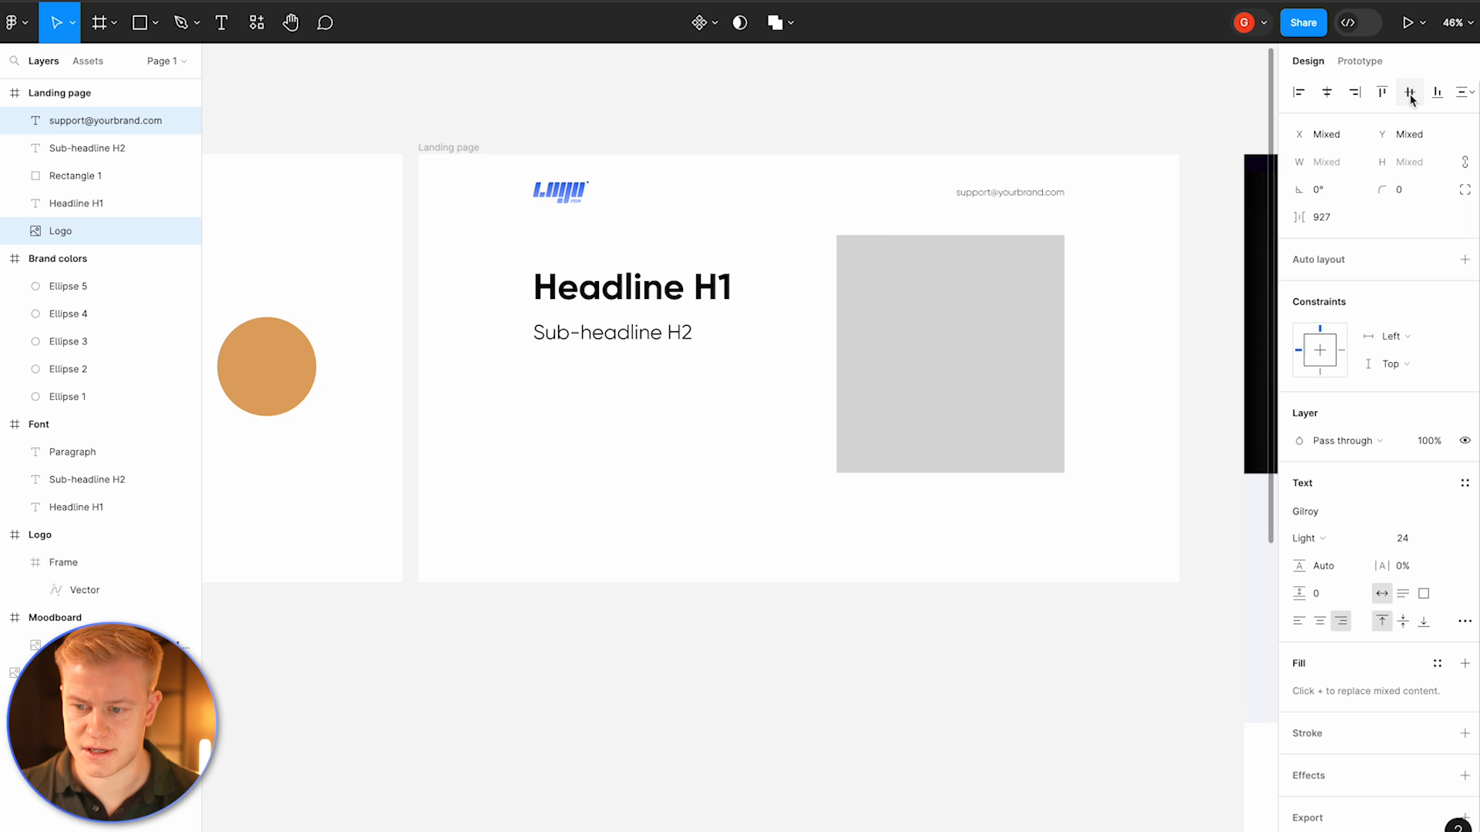
click(779, 202)
scroll(672, 292, down, 2)
click(674, 294)
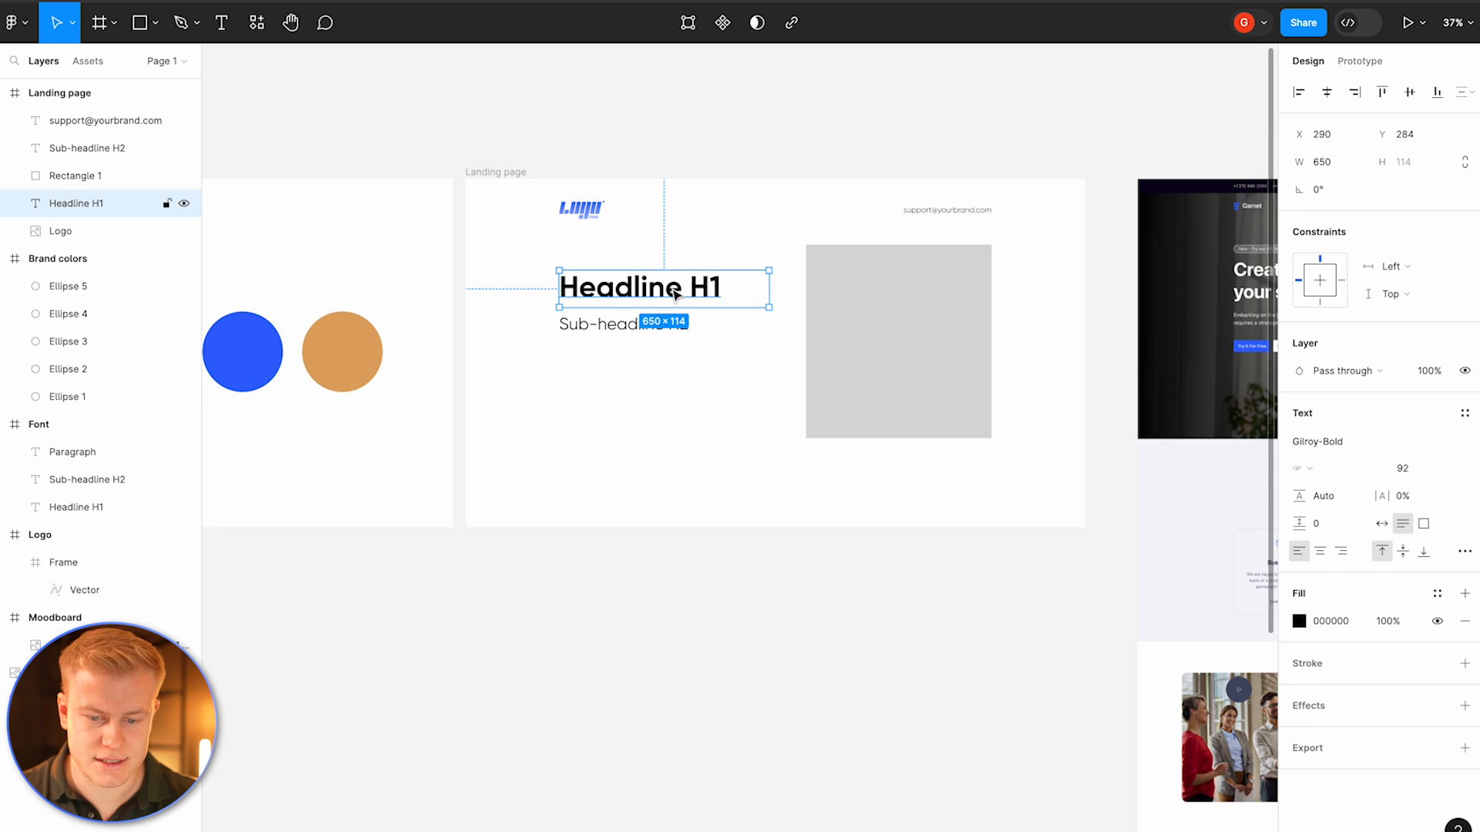
shift+click(621, 324)
drag(630, 298, 628, 295)
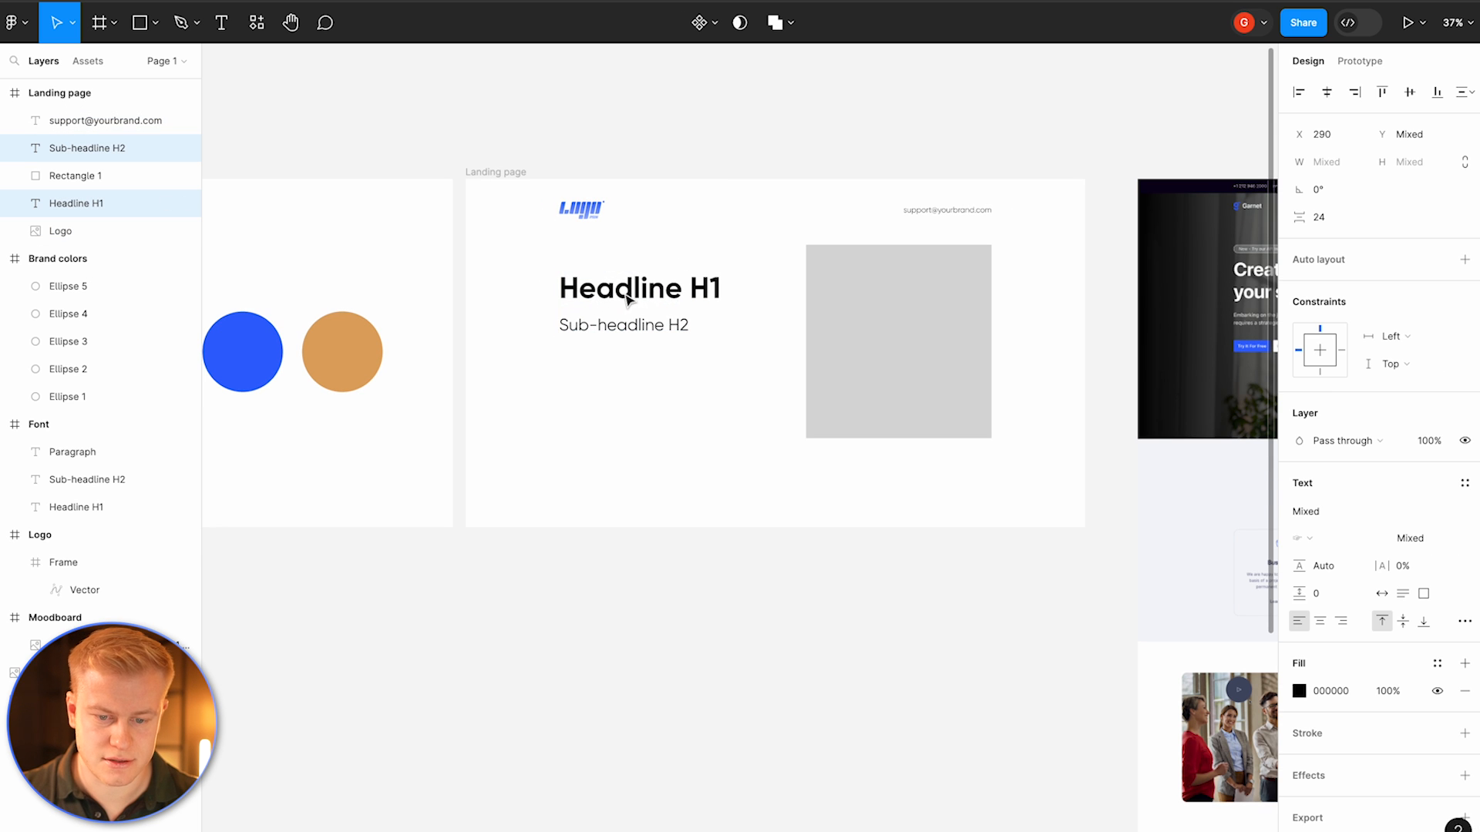
click(598, 241)
click(594, 330)
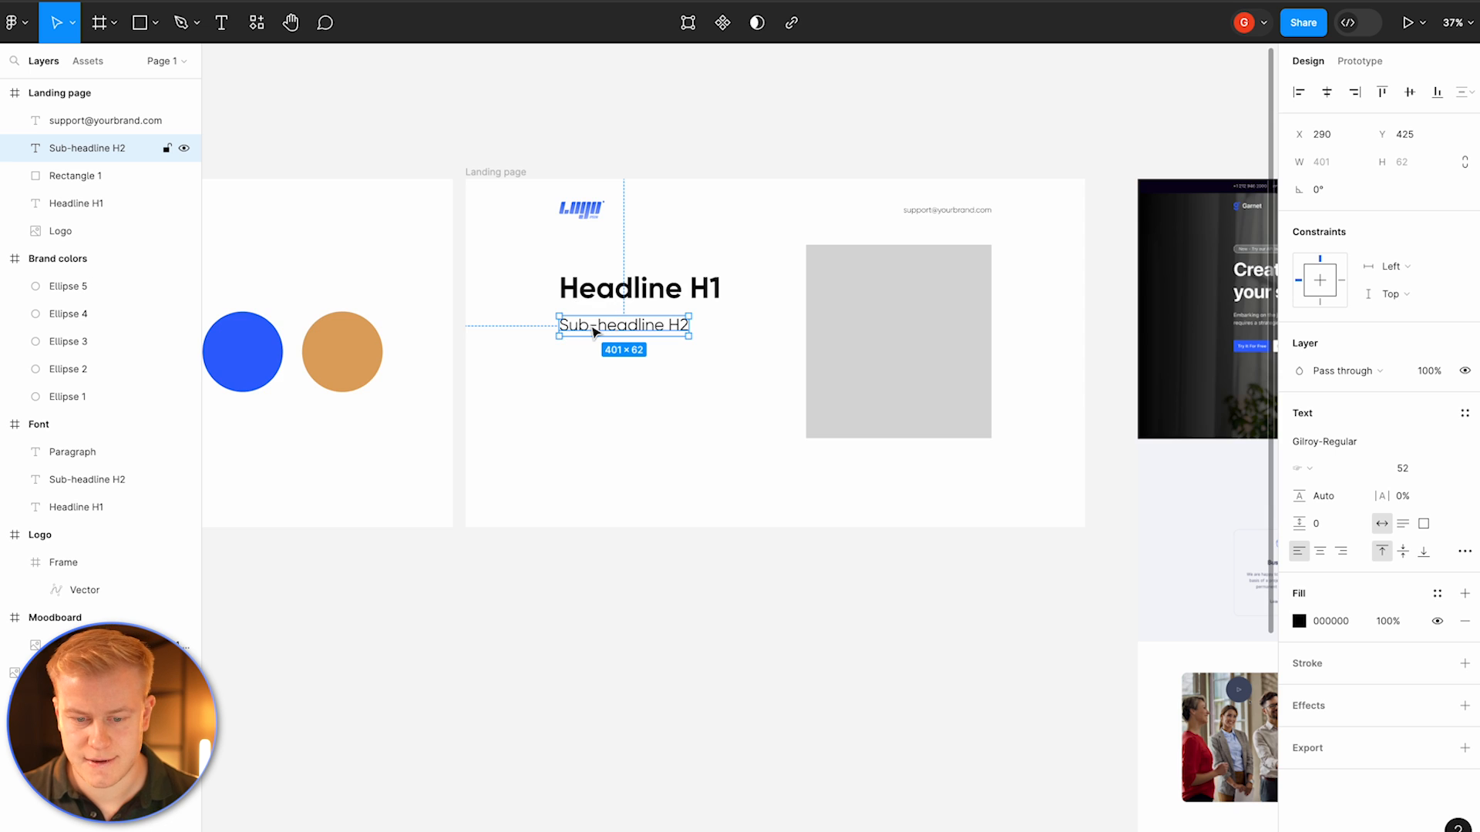
scroll(793, 330, left, 10)
scroll(793, 330, right, 15)
scroll(794, 330, left, 4)
scroll(793, 330, left, 3)
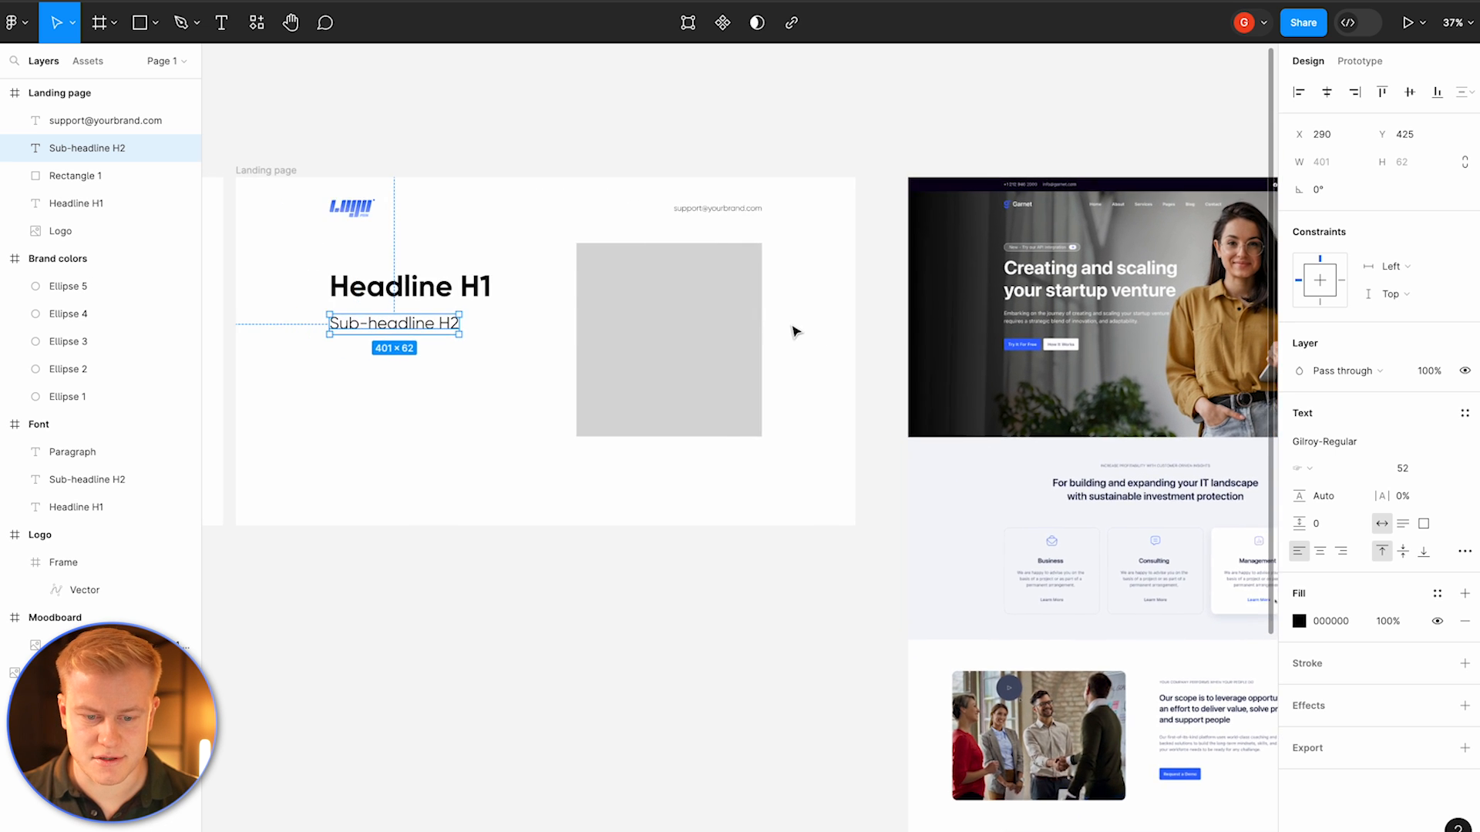
scroll(793, 330, down, 1)
Step: Set the headline's font size to 72
double_click(512, 289)
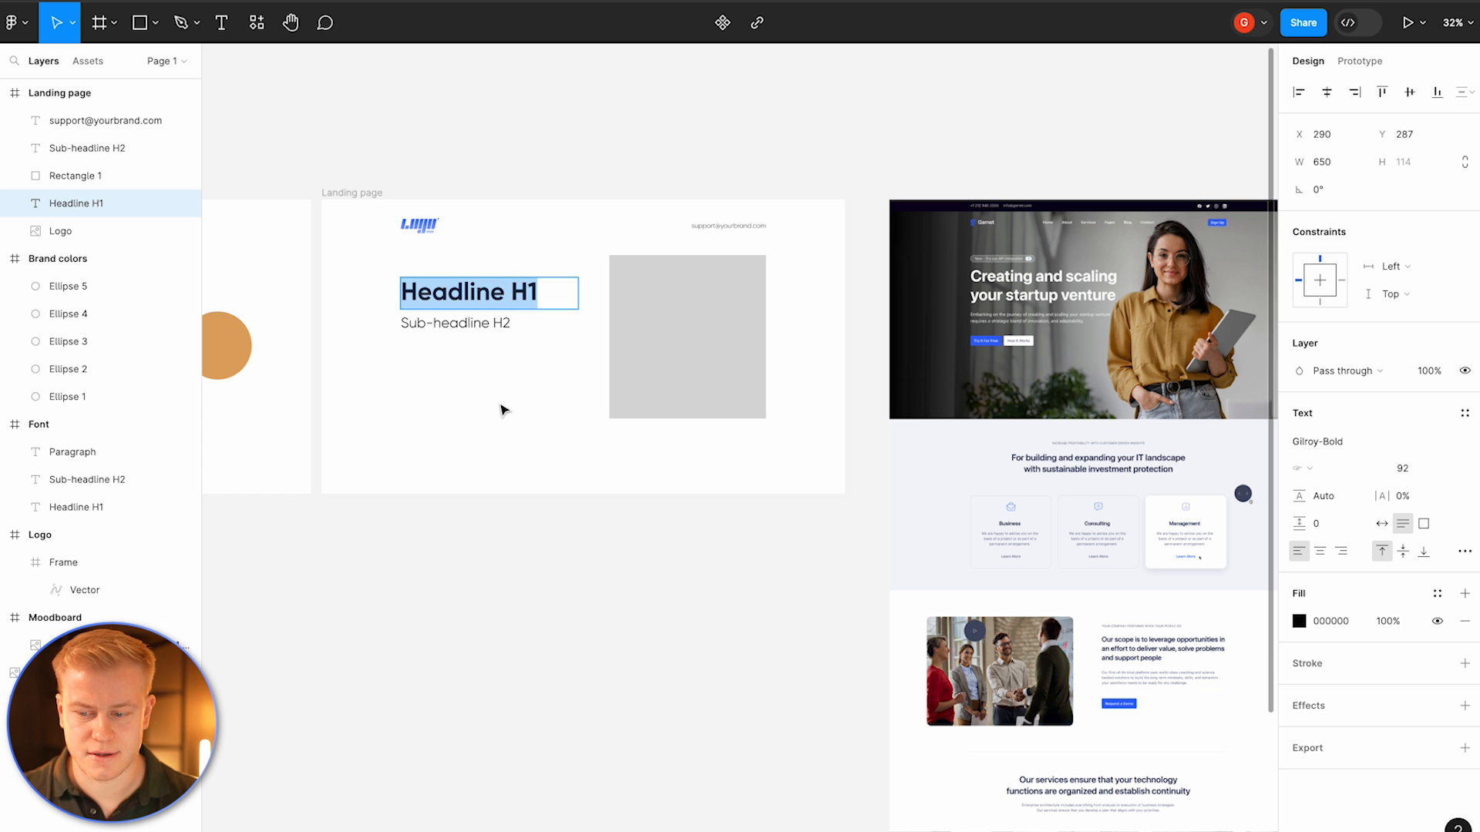
key(Escape)
click(1416, 477)
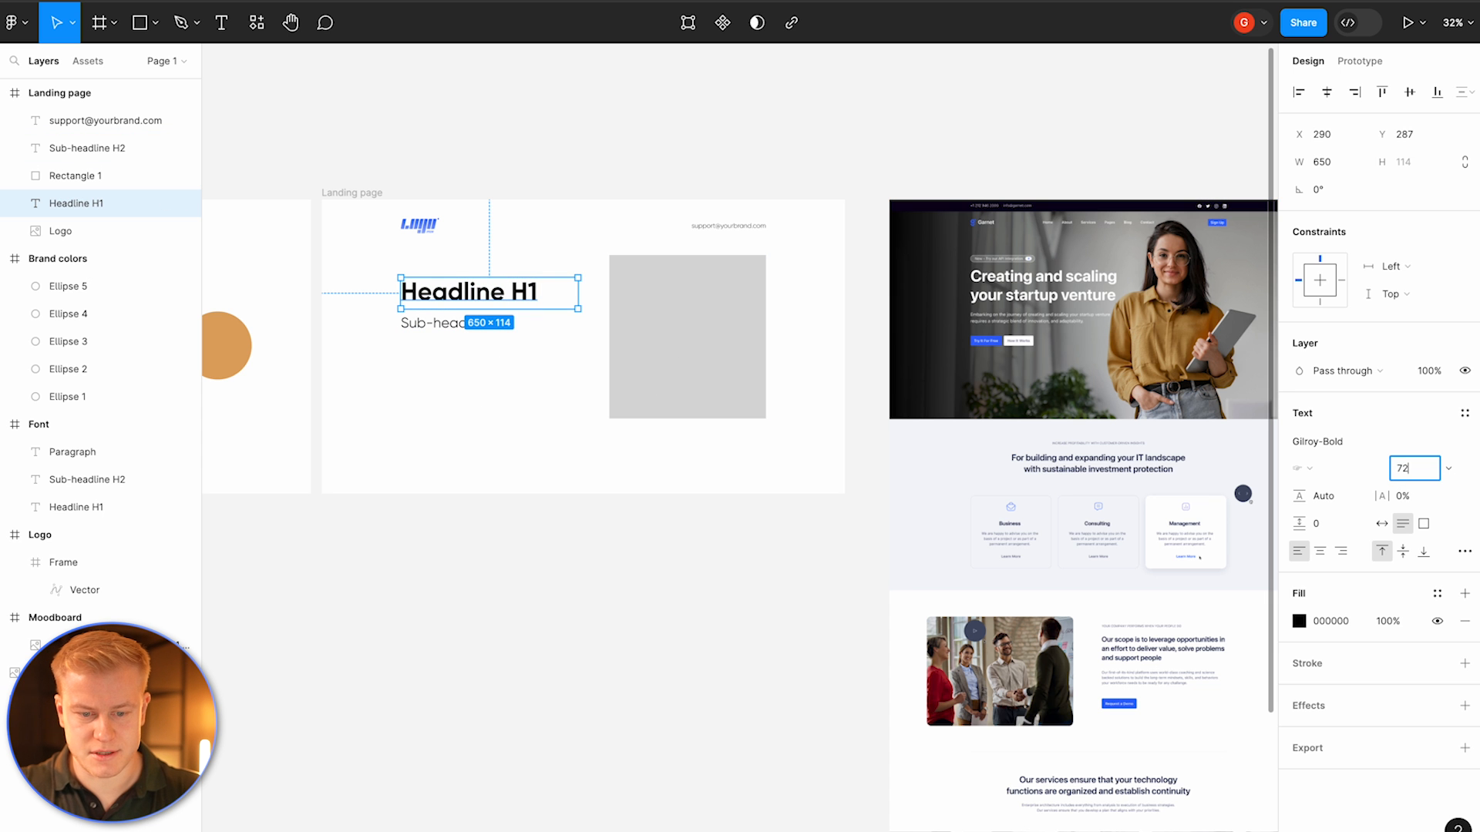
key(Return)
key(Escape)
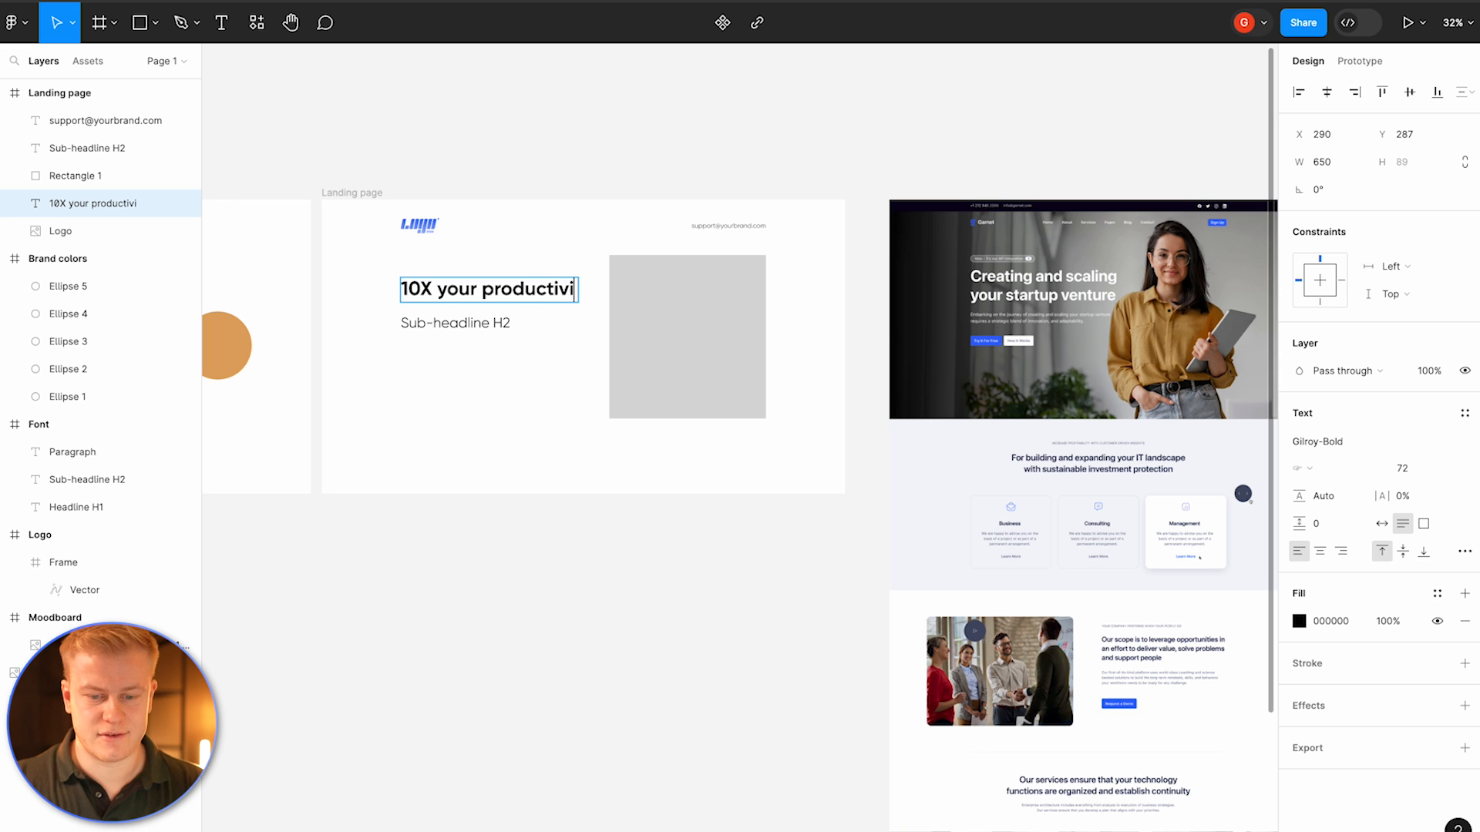
Step: Change the headline text to "10X your productivity in our"
text(ty in our)
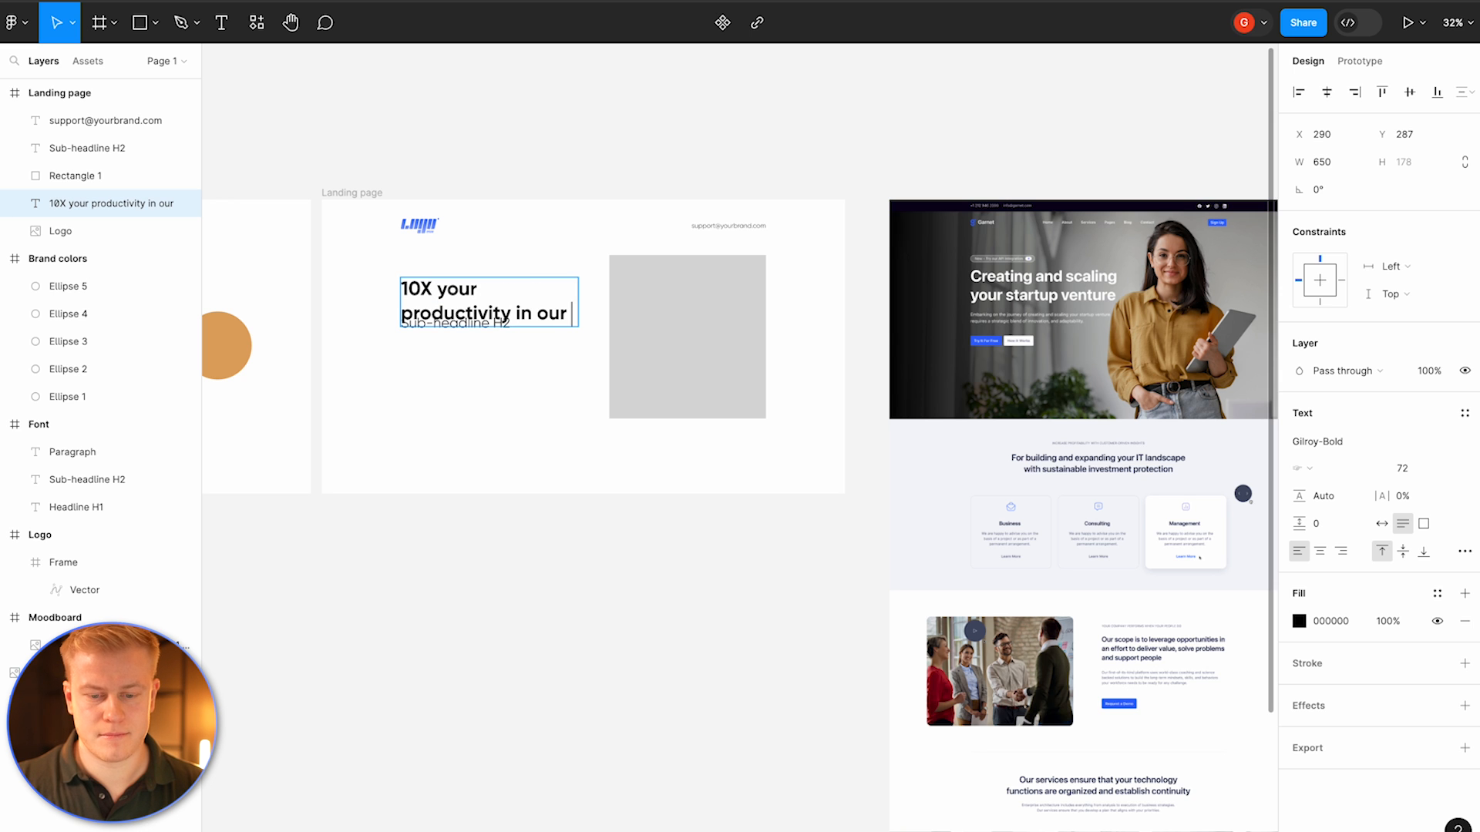
key(Escape)
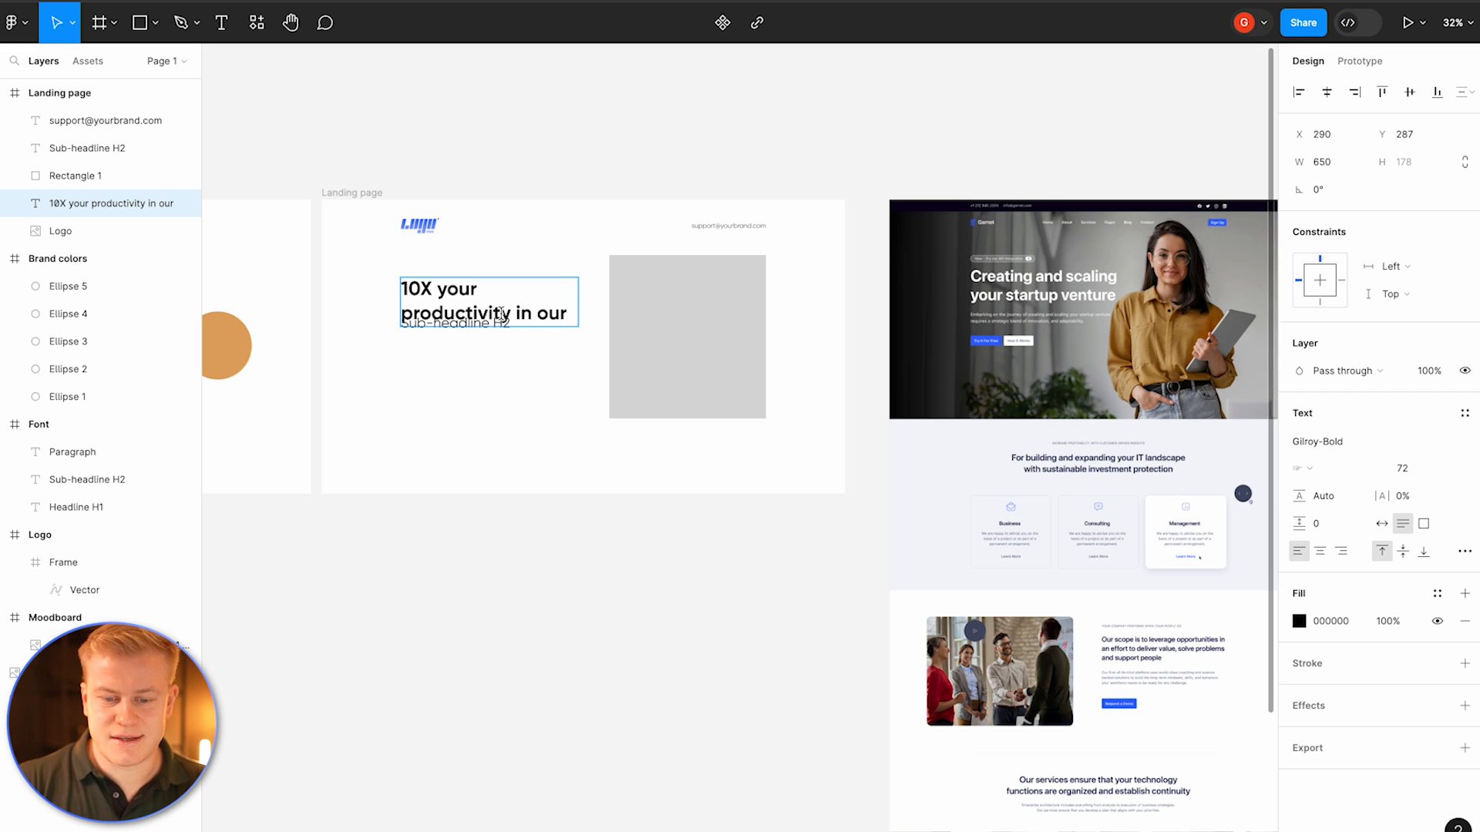
Step: Finish the headline as "10X your productivity in our brand new spaces" and set its line height to 70
text(brand new sapc)
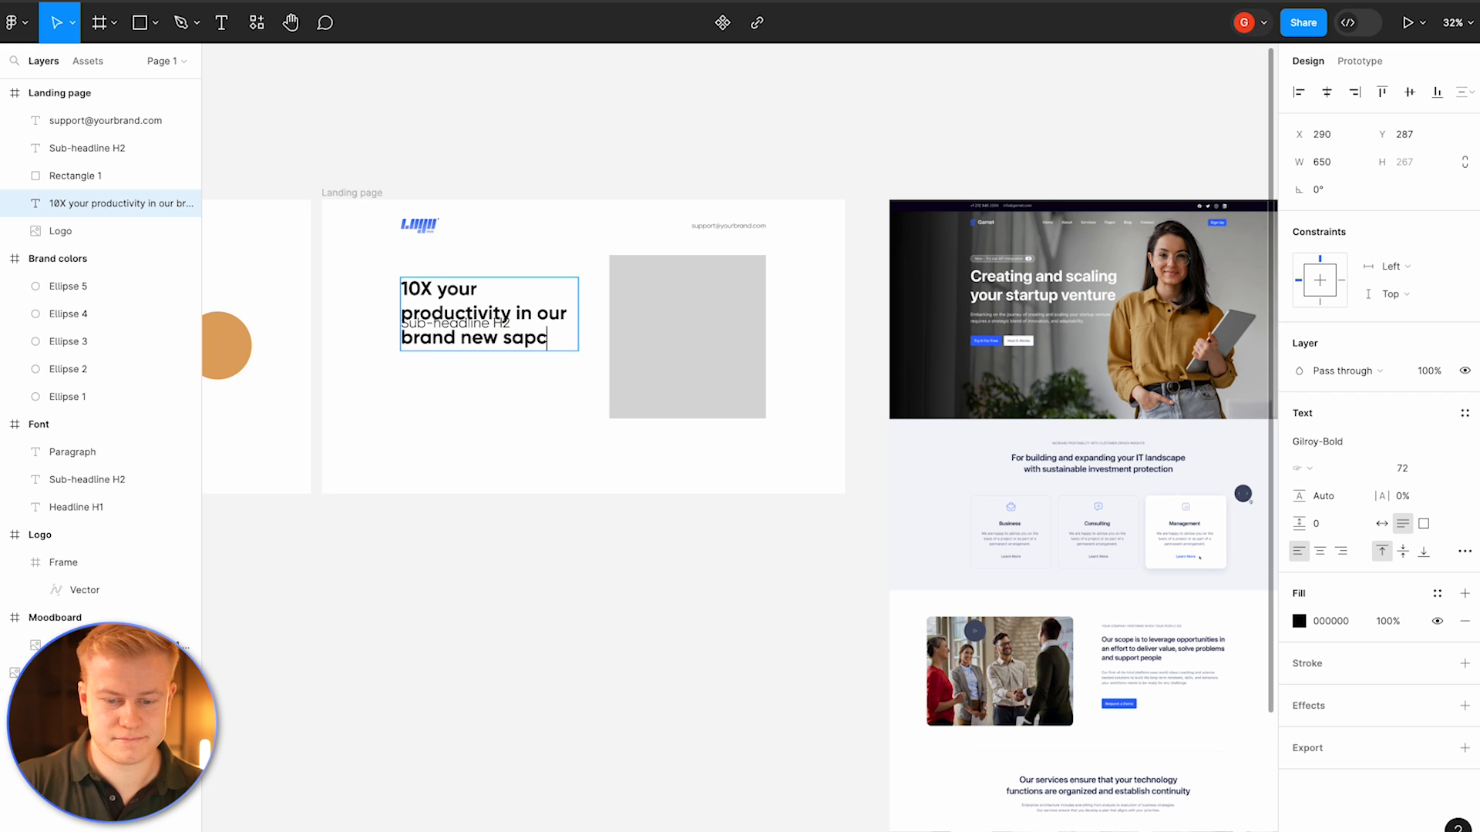
key(Escape)
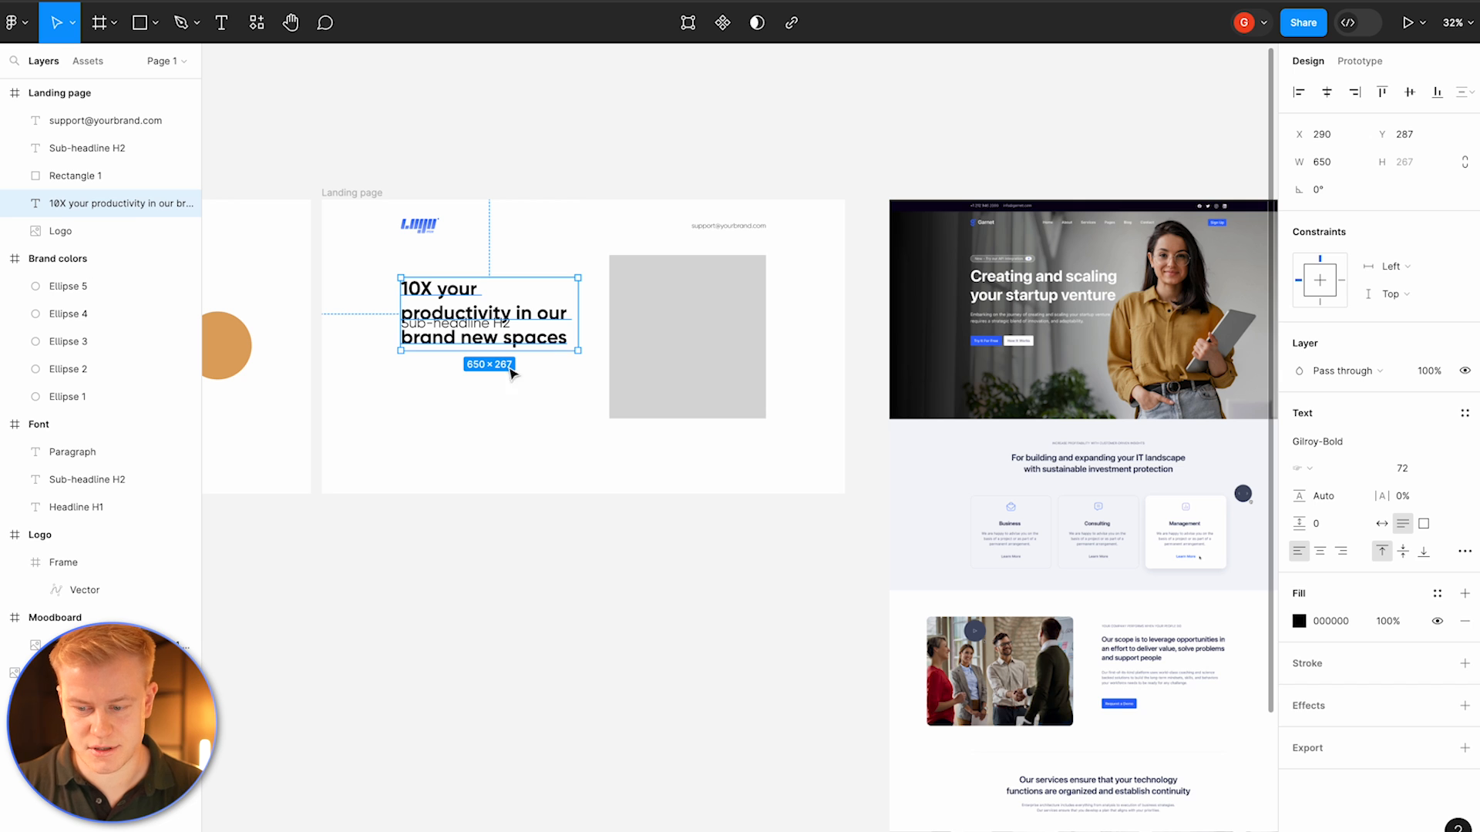
click(1327, 496)
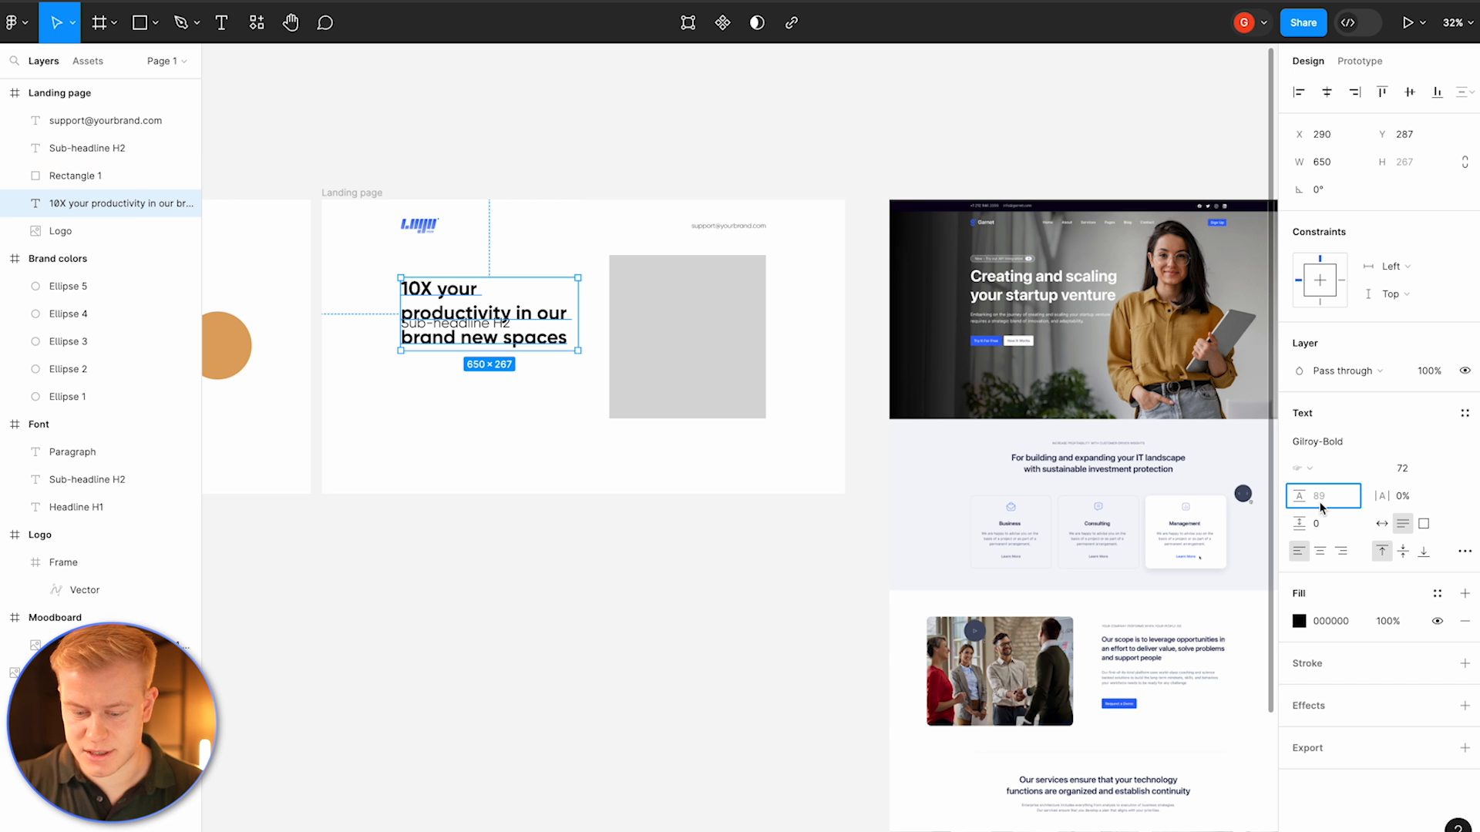
text(70)
key(Return)
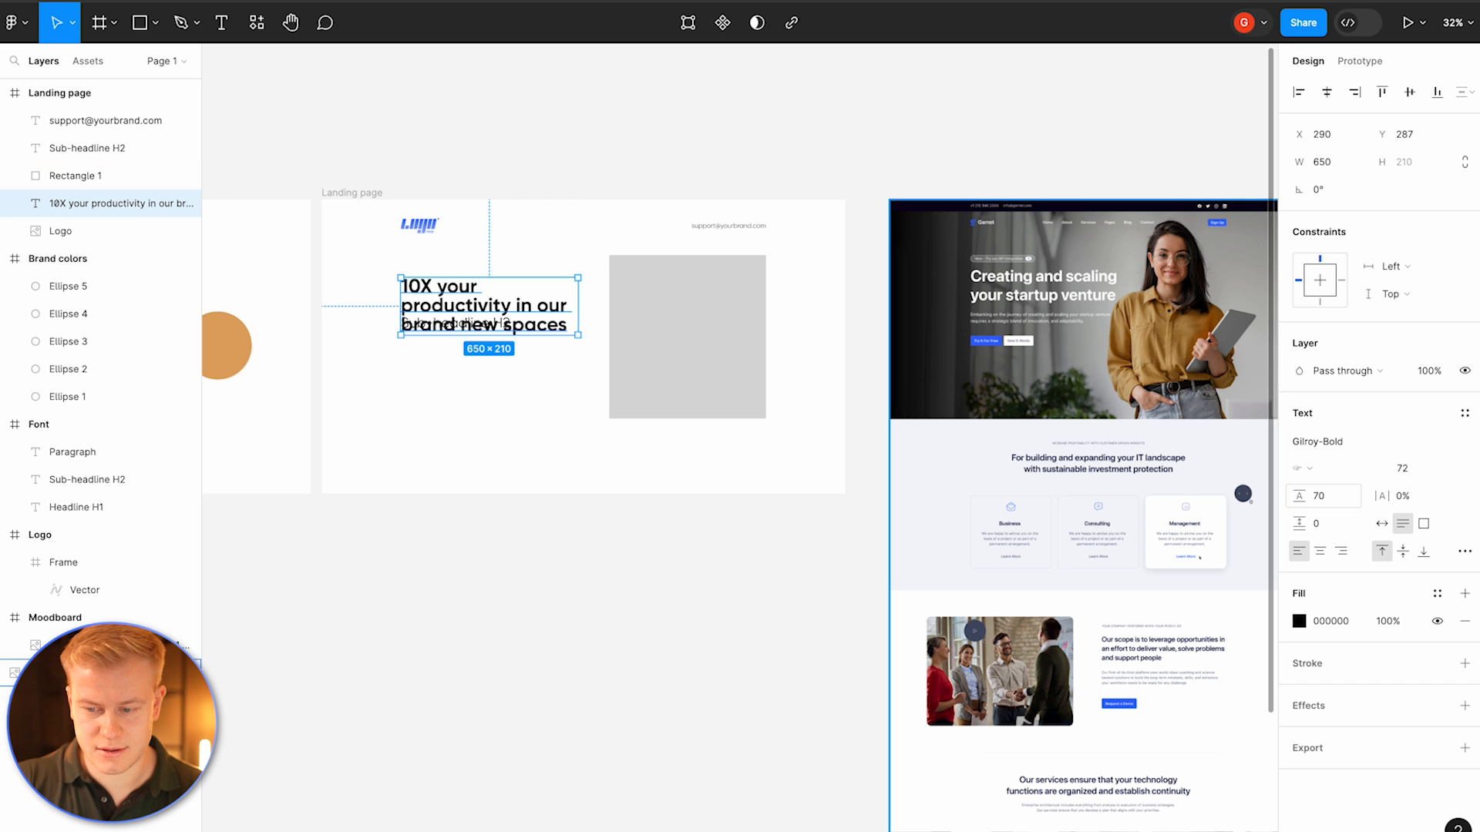
Step: Reposition the headline and move the sub-headline below it in the landing page
click(601, 459)
click(478, 304)
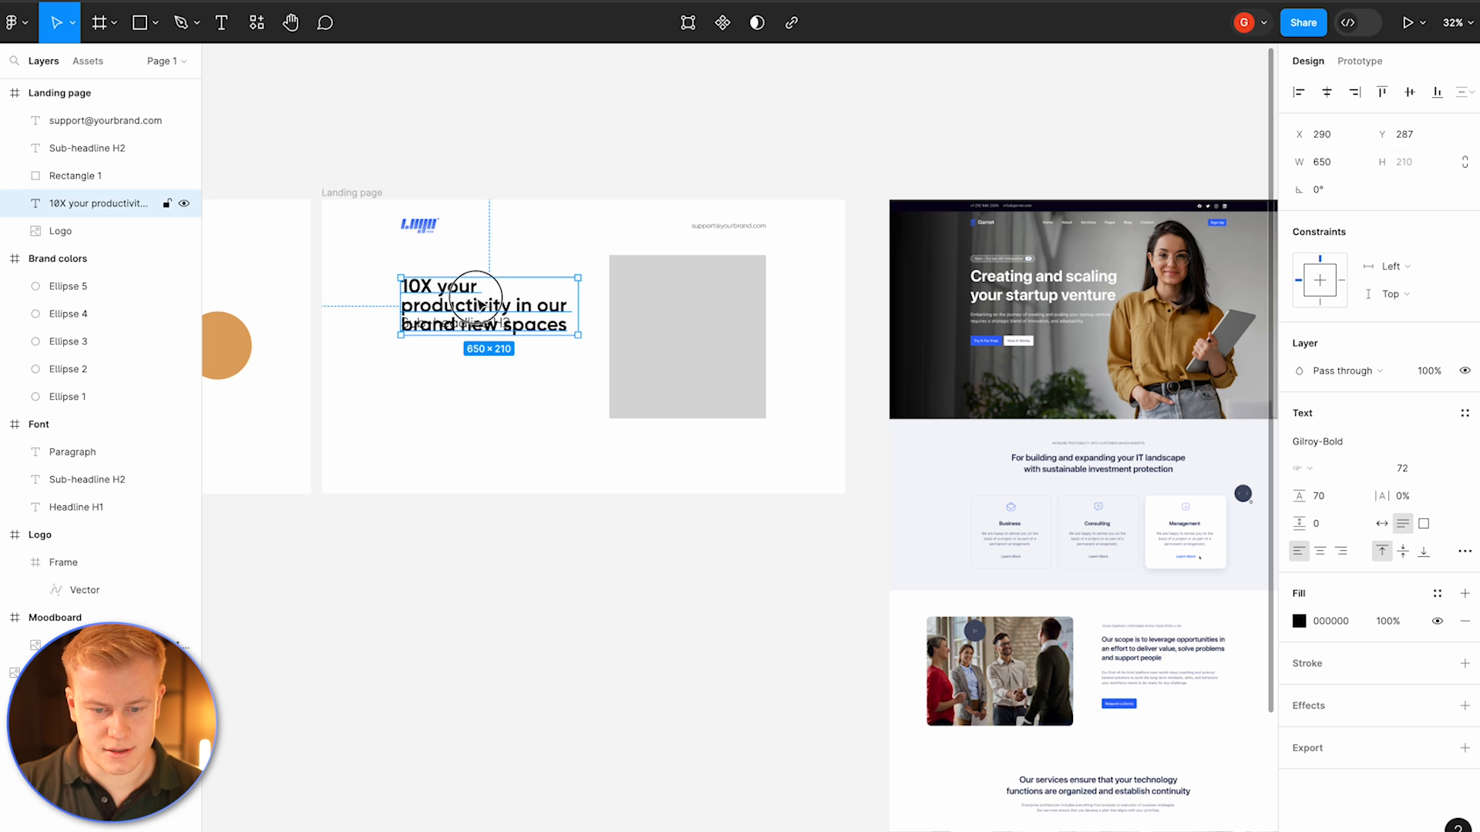
drag(480, 305, 479, 273)
click(476, 329)
drag(462, 329, 462, 399)
drag(466, 295, 470, 352)
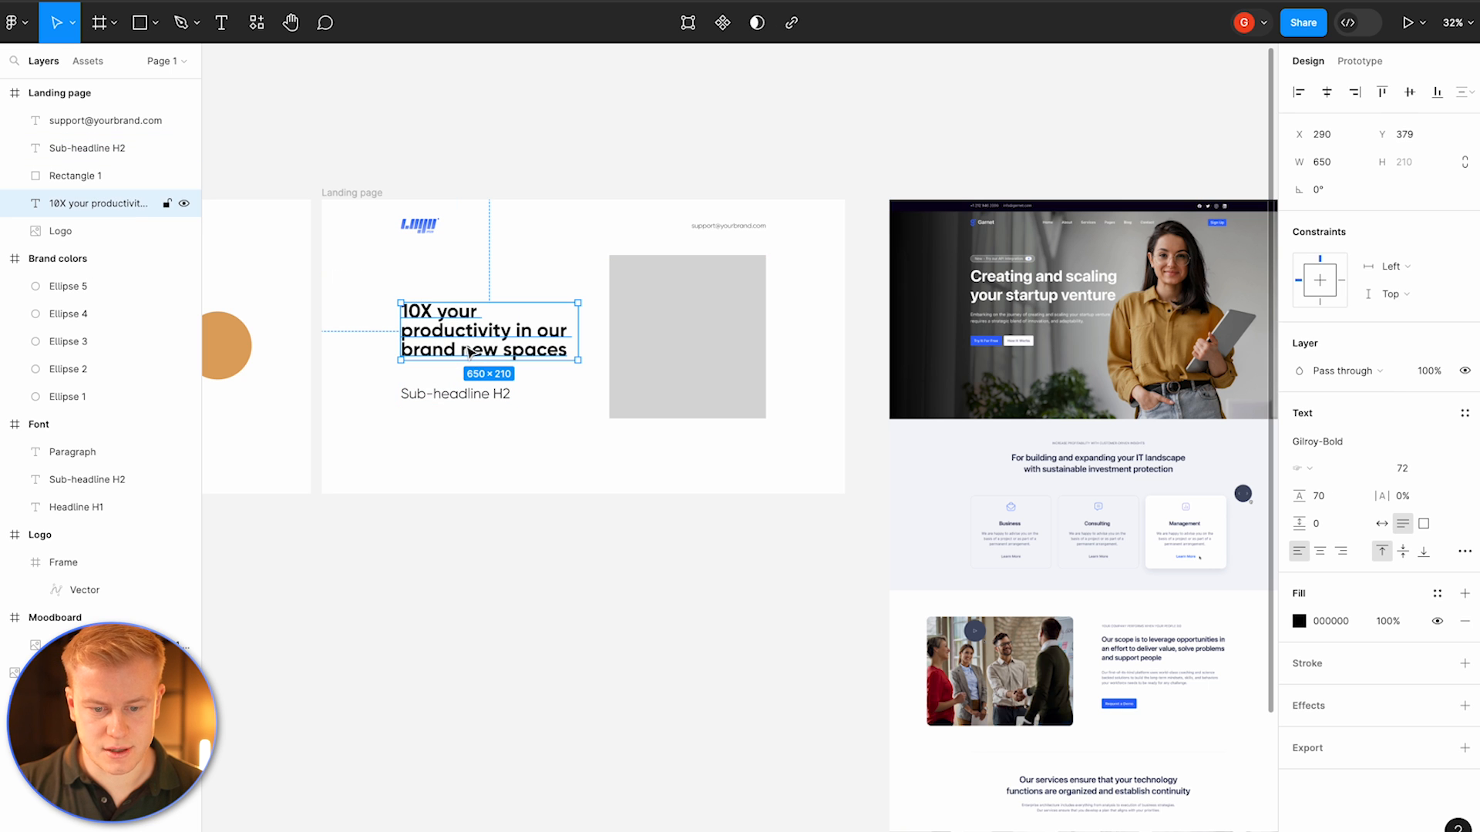
Step: Set the headline's case to title case in the type settings
click(1464, 550)
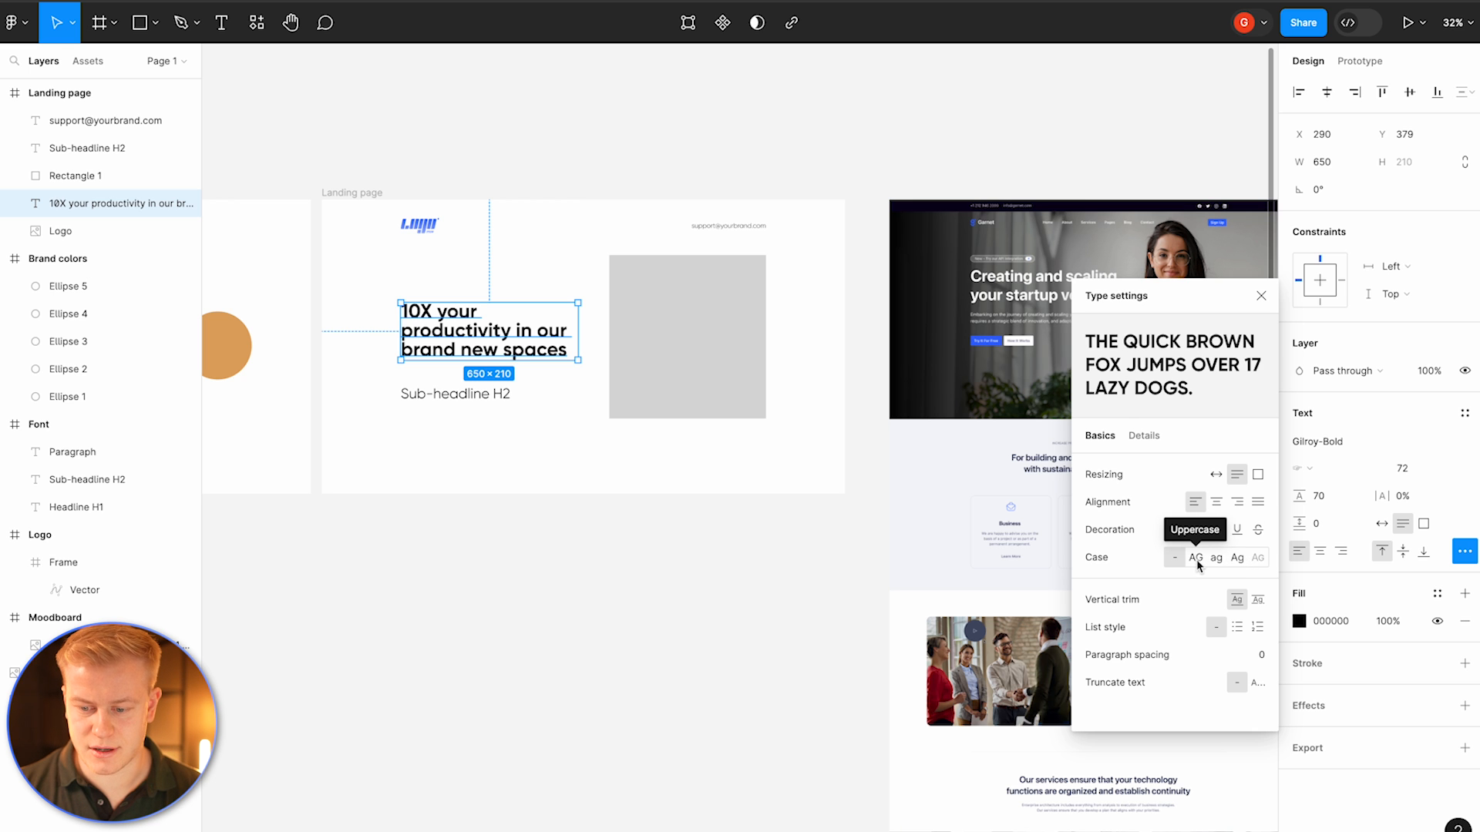
click(1236, 557)
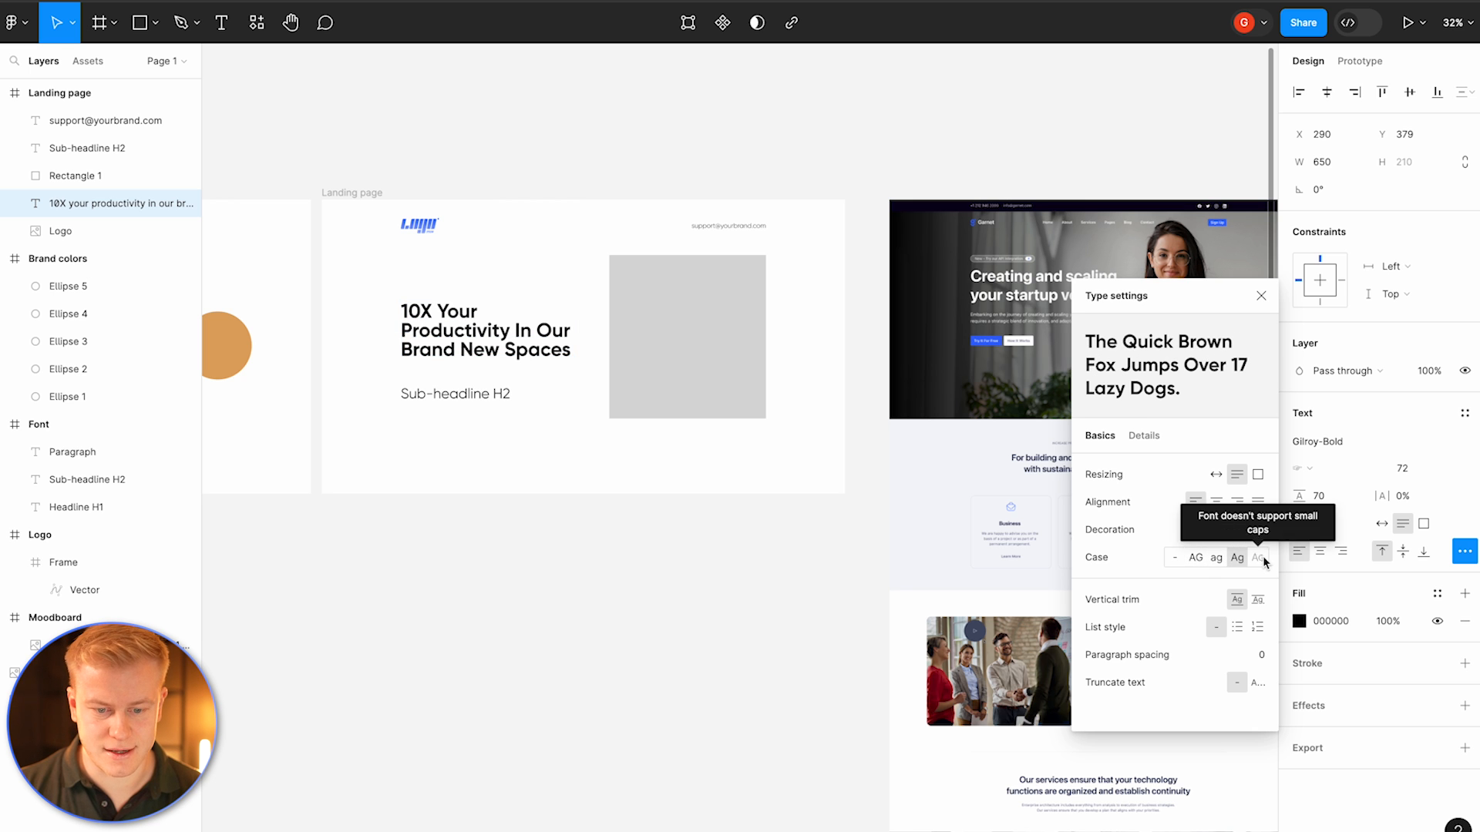
click(539, 436)
click(490, 352)
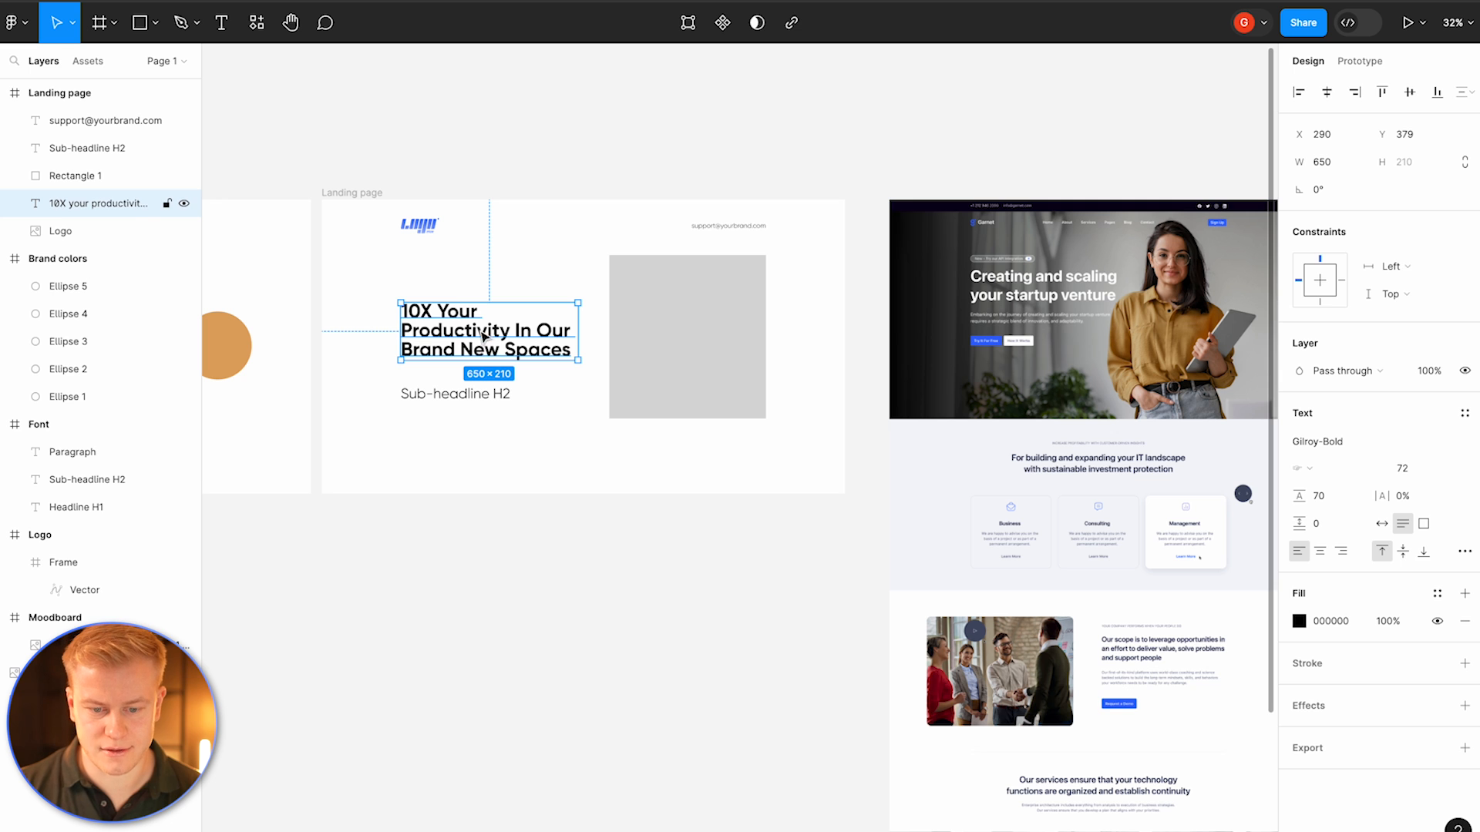
Step: Set the headline's line height to 80 and move it up in the frame
click(1318, 496)
text(80)
key(Return)
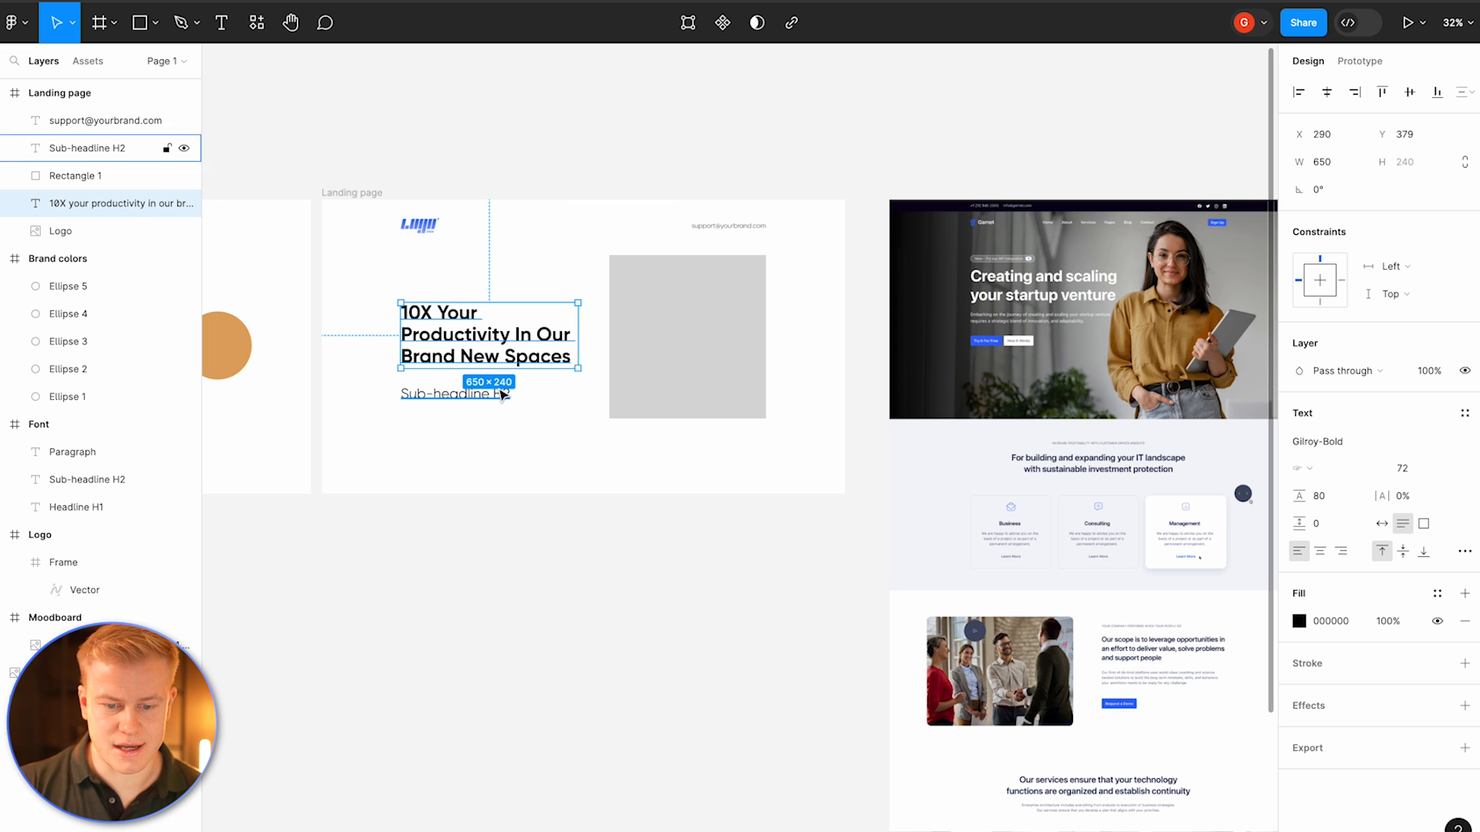
drag(467, 336, 466, 304)
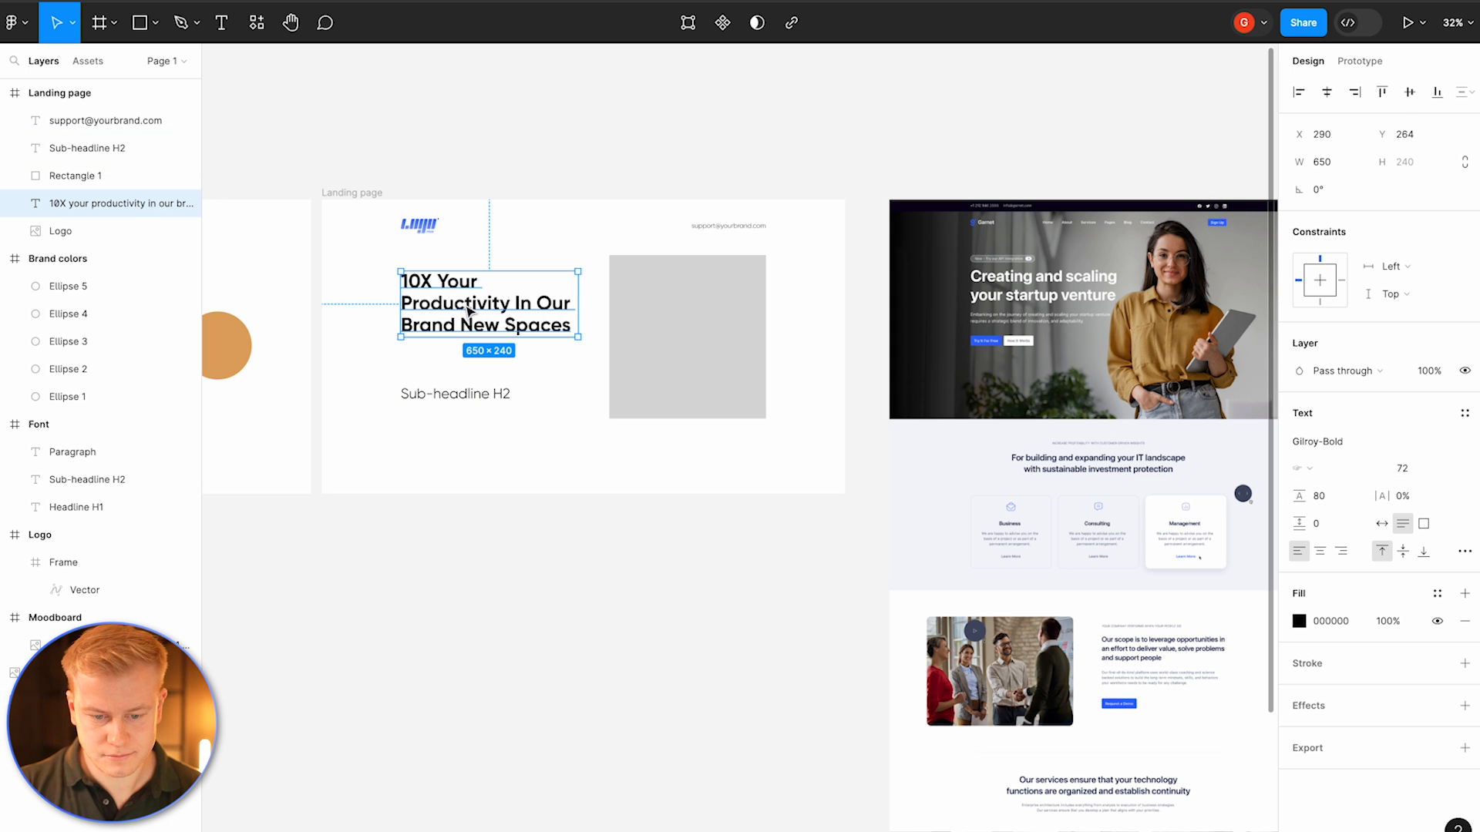
Step: Move the sub-headline up under the headline and set its font size to 42
click(459, 409)
drag(458, 409, 459, 380)
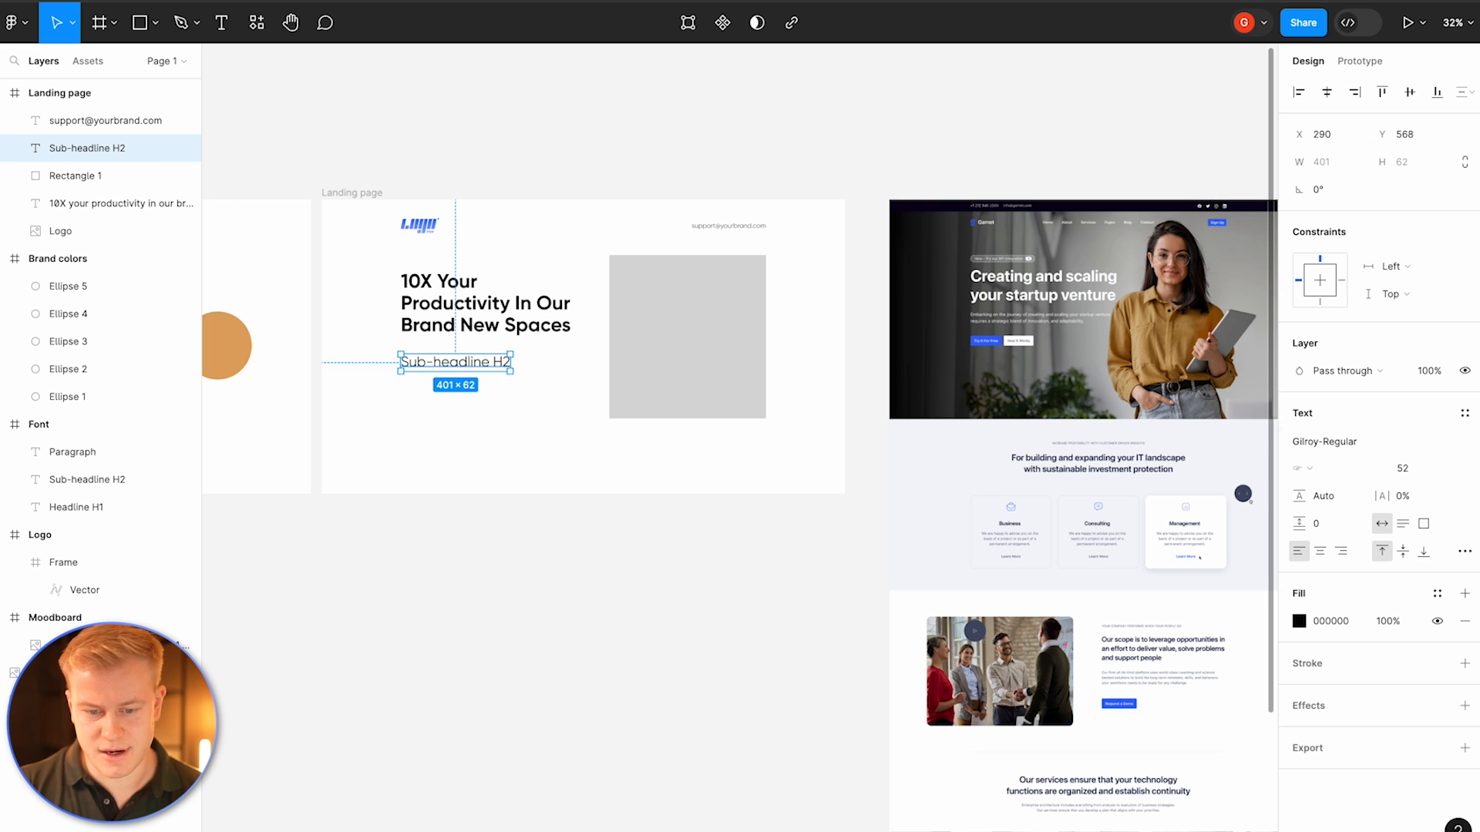
click(1401, 468)
text(42)
key(Return)
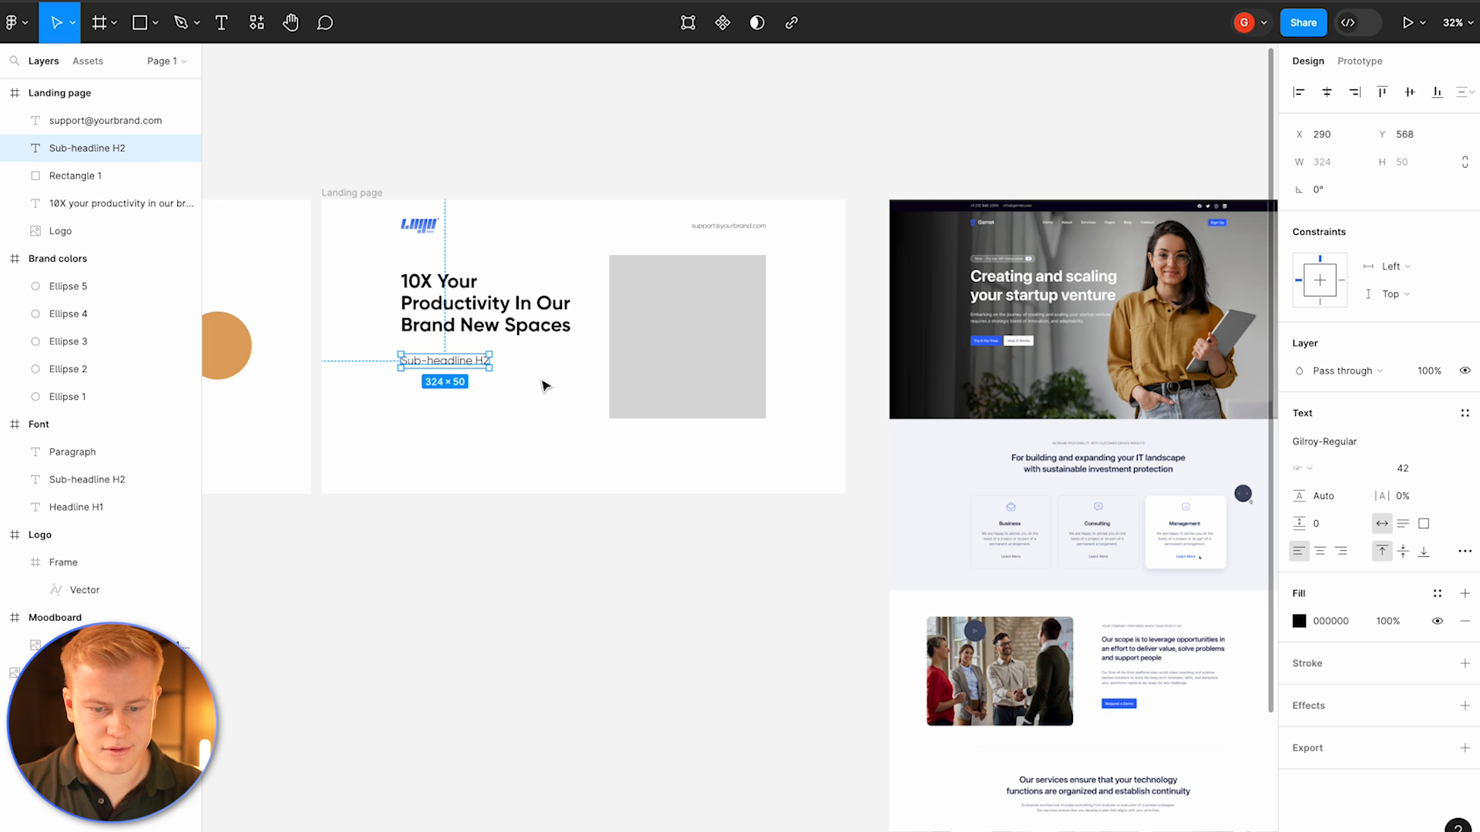
Step: Resize the sub-headline text box to about 620 × 146 and set its font size to 36
drag(489, 368, 569, 394)
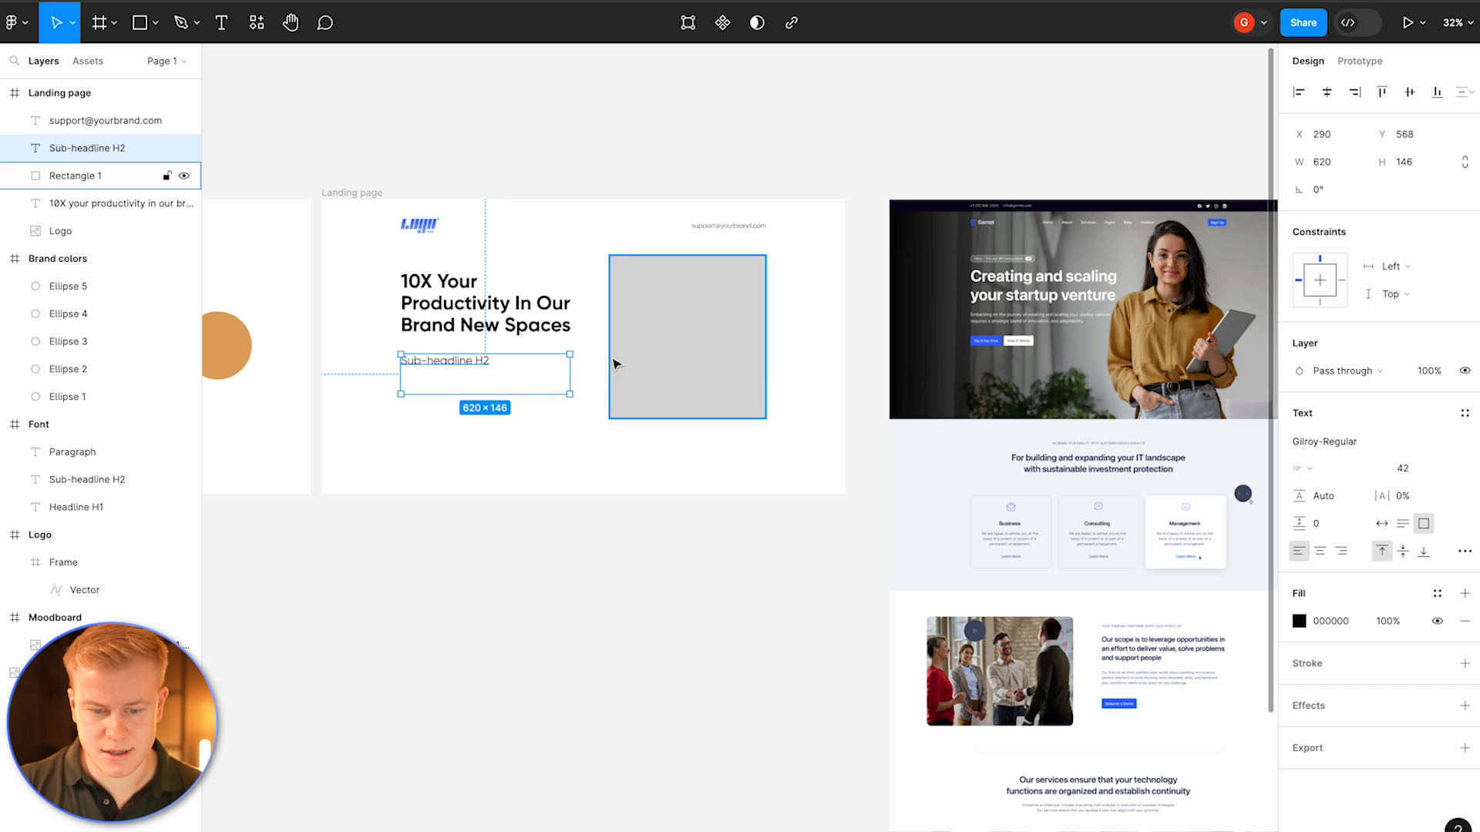
click(1407, 468)
text(36)
key(Return)
Step: Fill the sub-headline box with three sentences of placeholder text using the Lorem Ipsum plugin
right_click(478, 370)
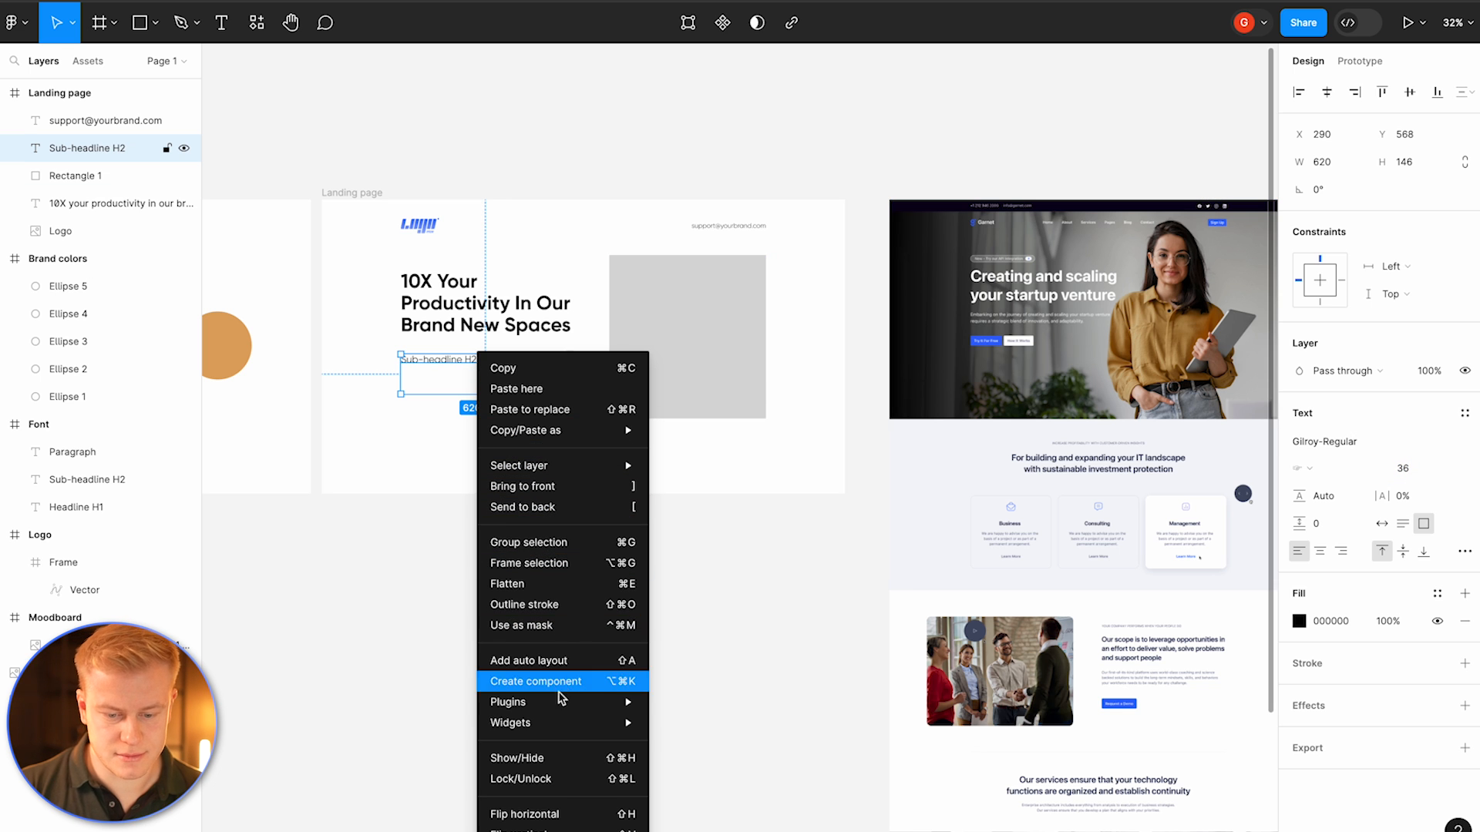
mouse_move(559, 709)
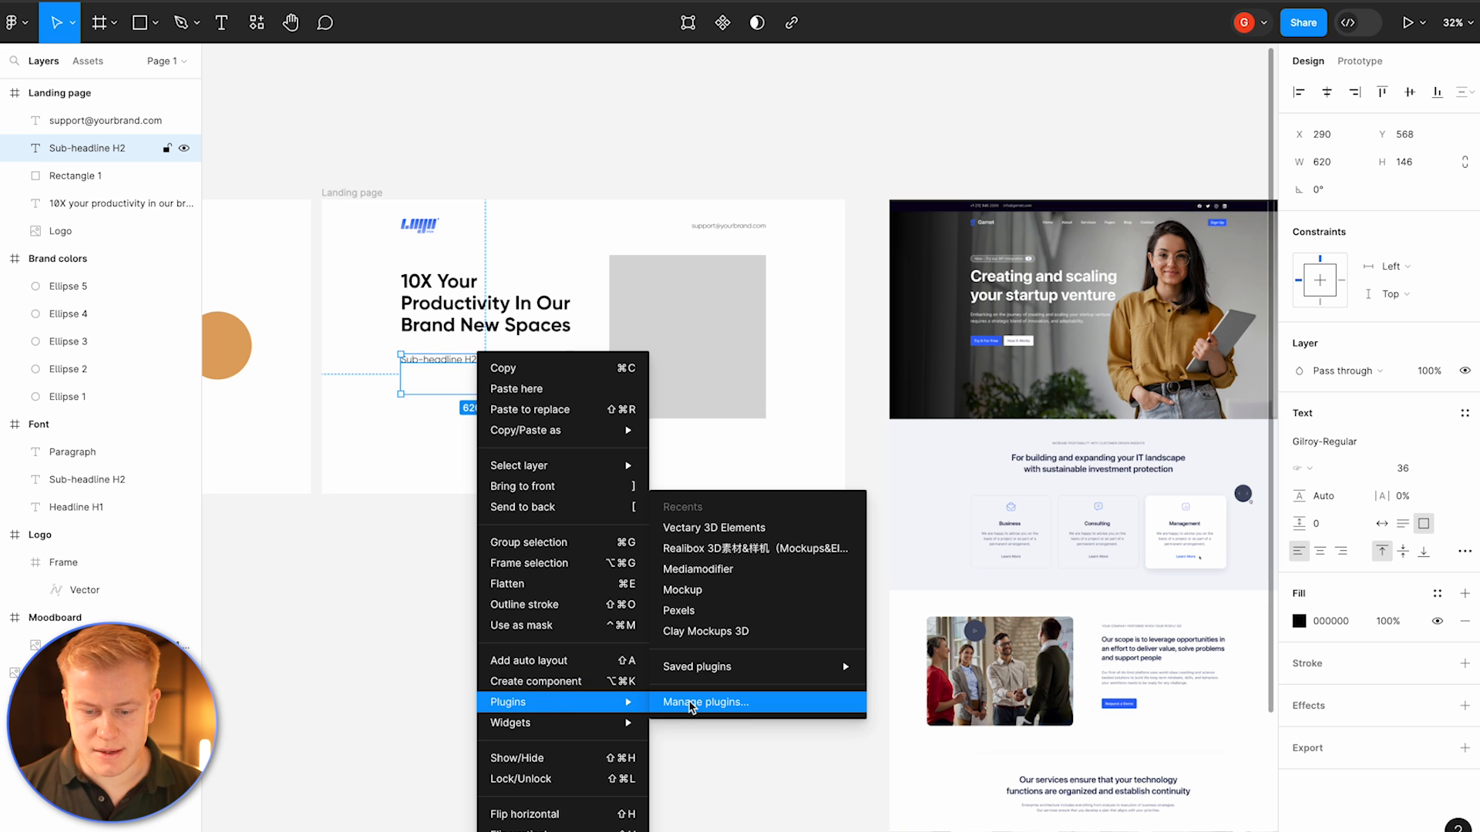
mouse_move(697, 667)
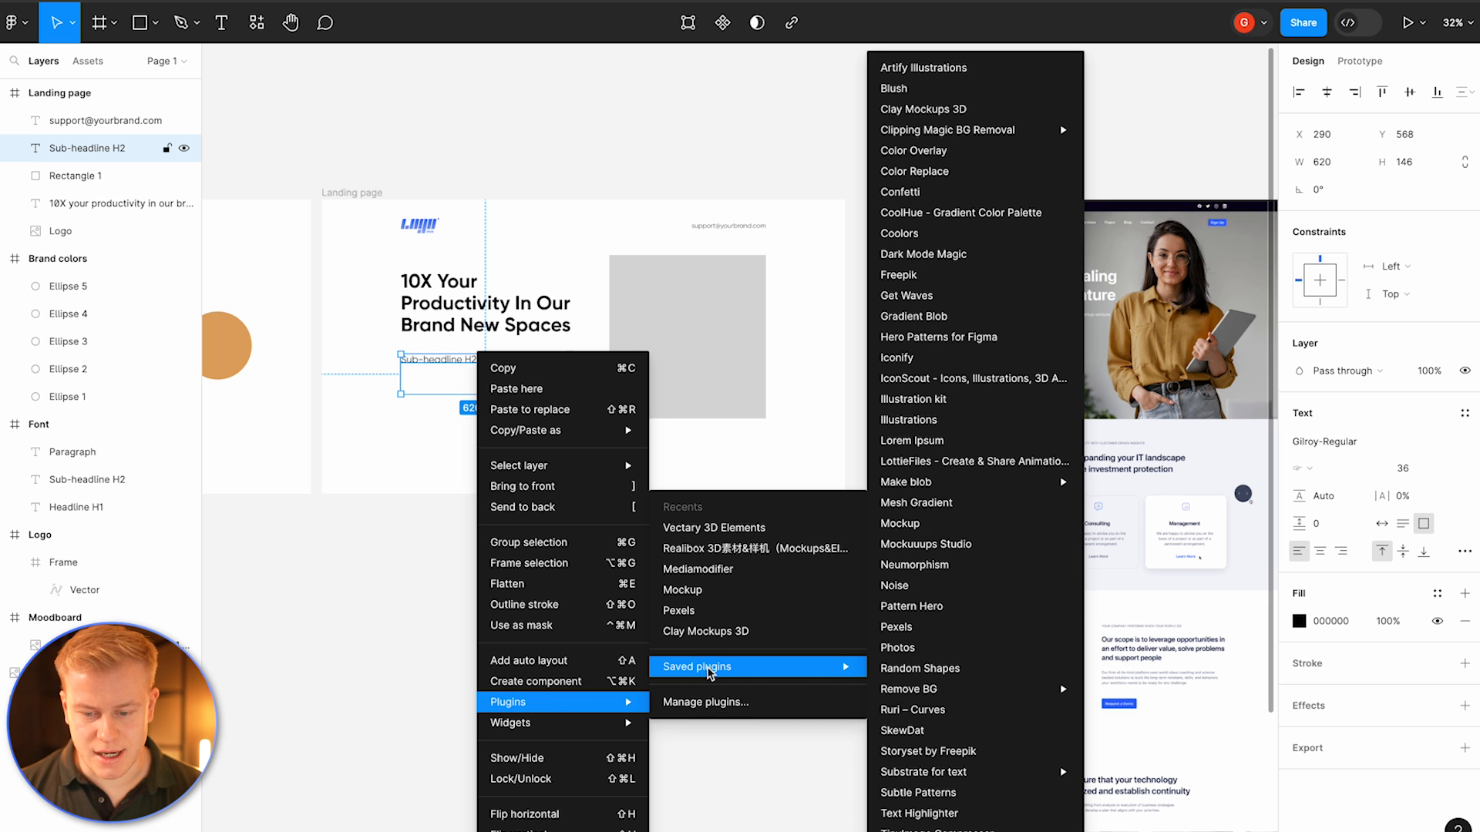
click(930, 451)
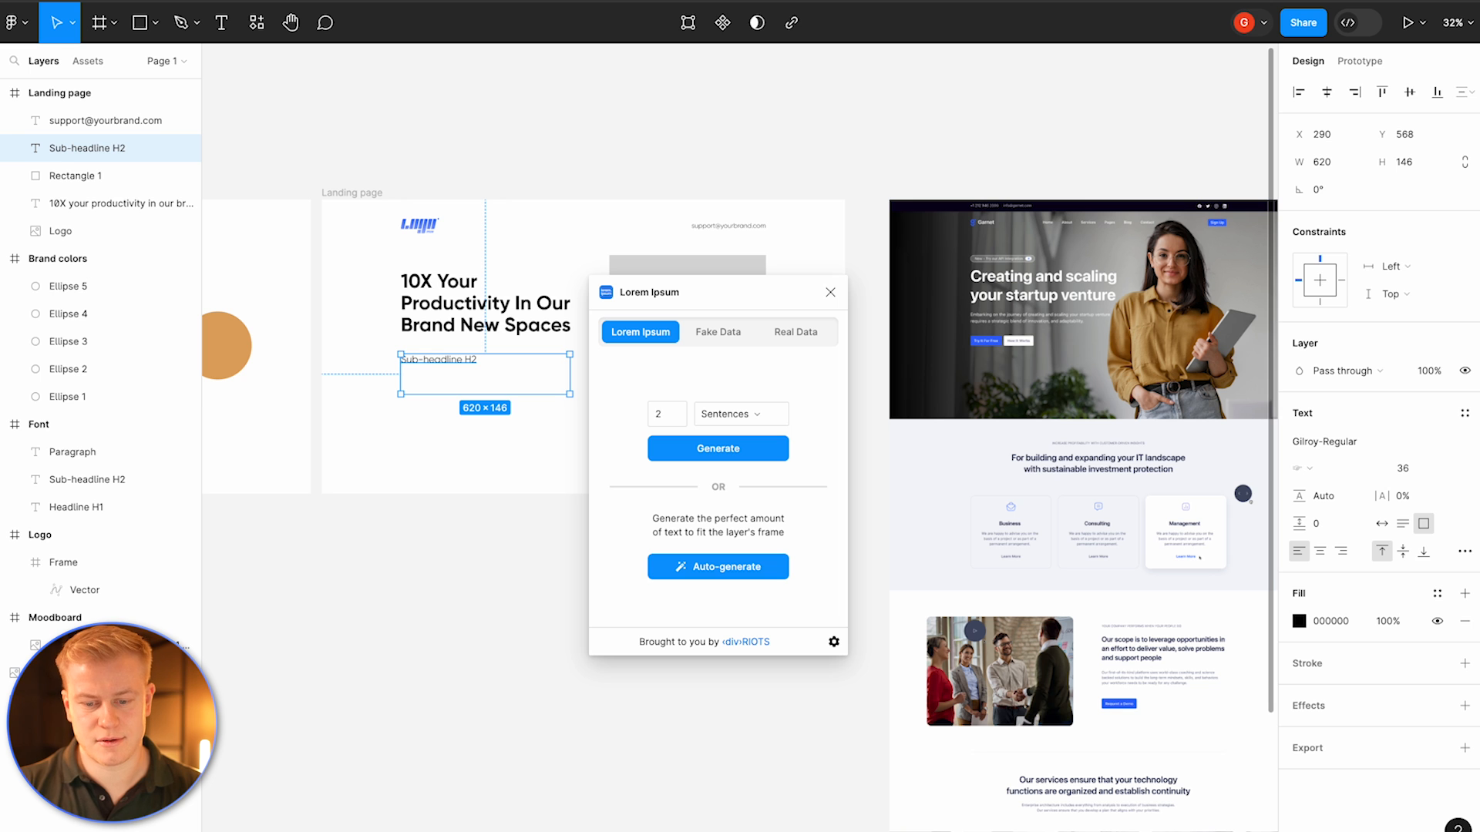
click(670, 453)
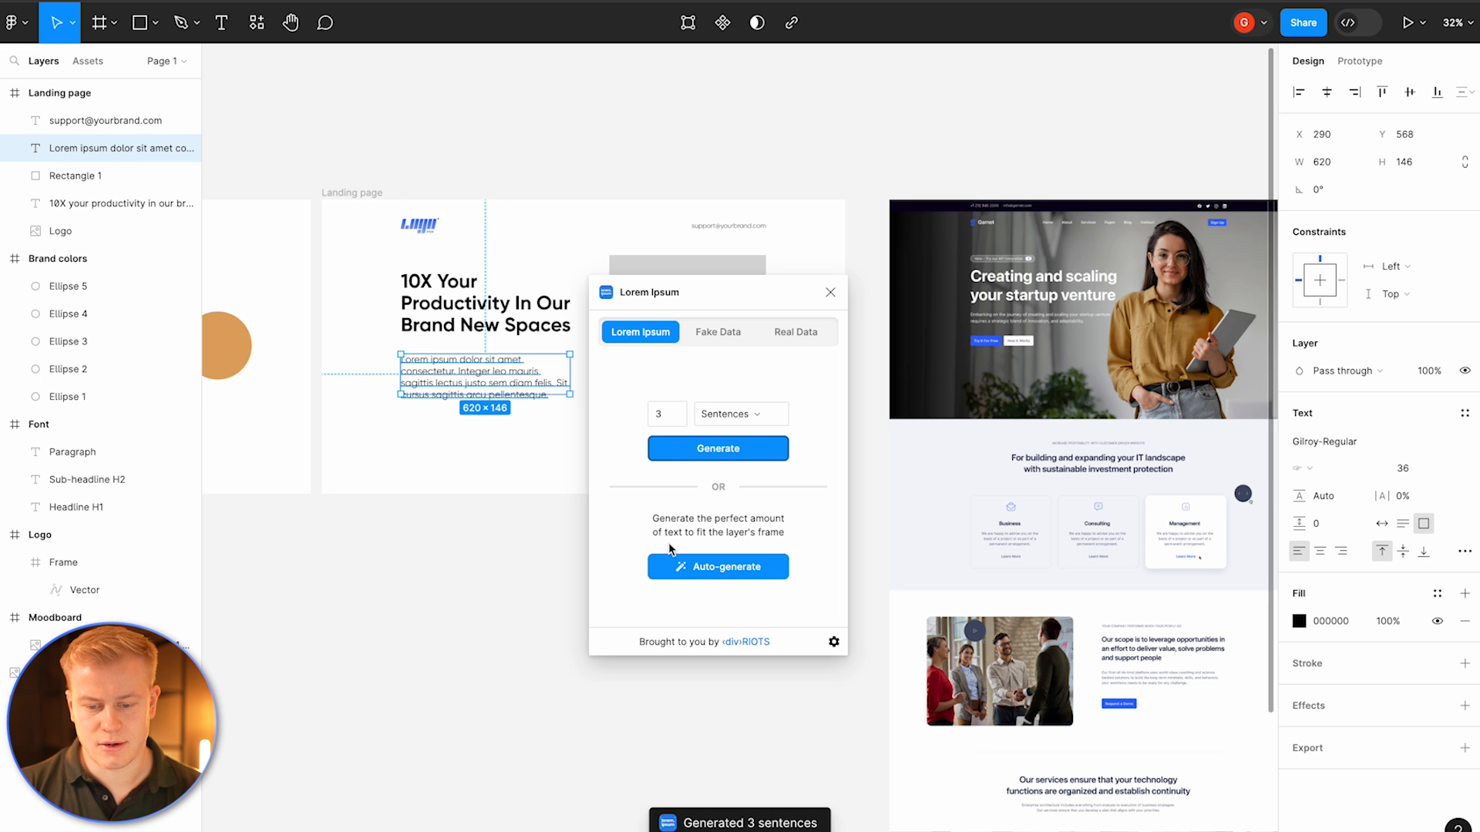
Step: Delete the last sentence of the placeholder paragraph
click(519, 459)
click(497, 395)
scroll(495, 386, up, 3)
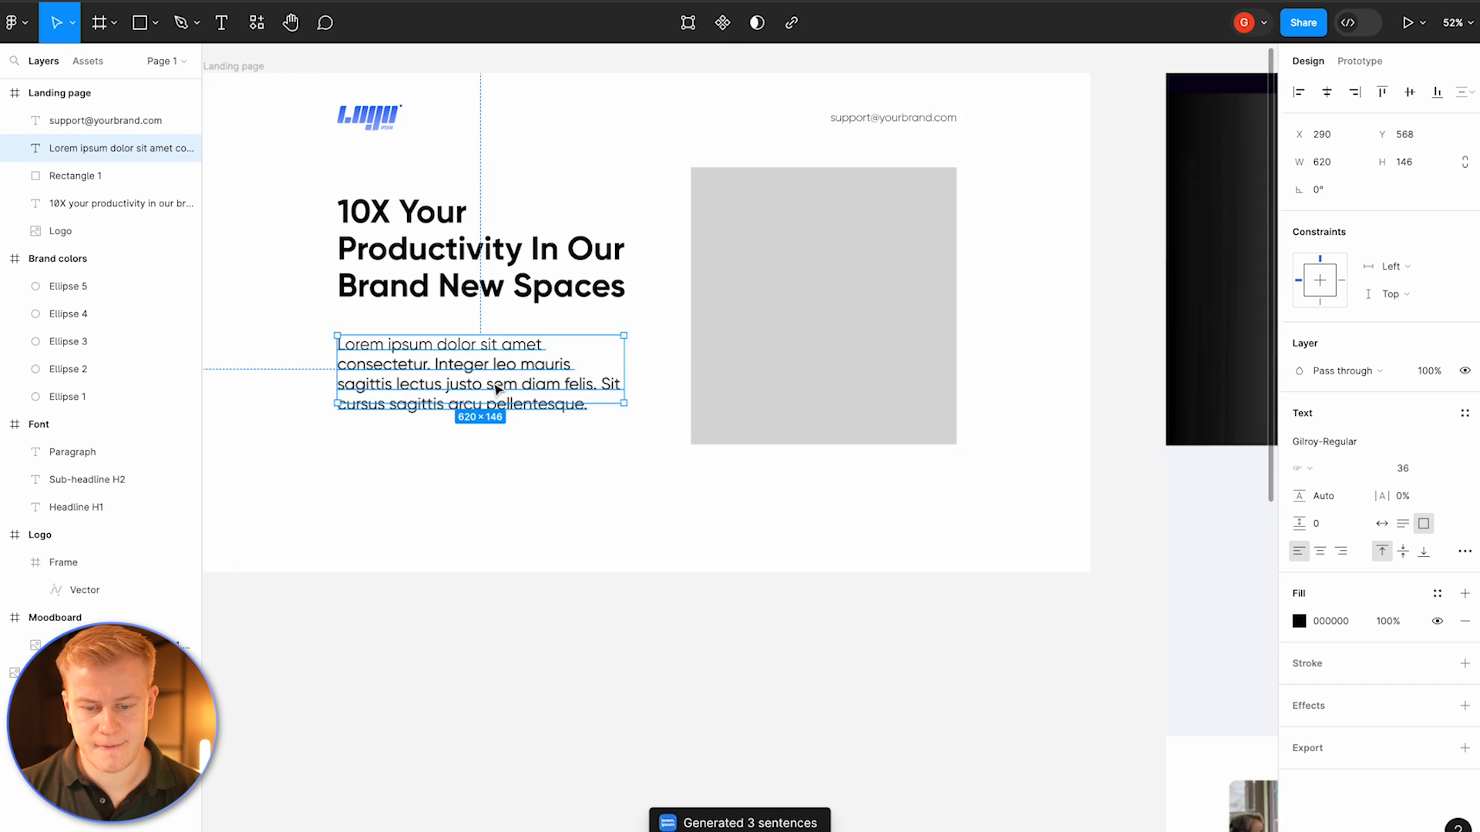
double_click(504, 384)
click(560, 383)
drag(615, 381, 617, 401)
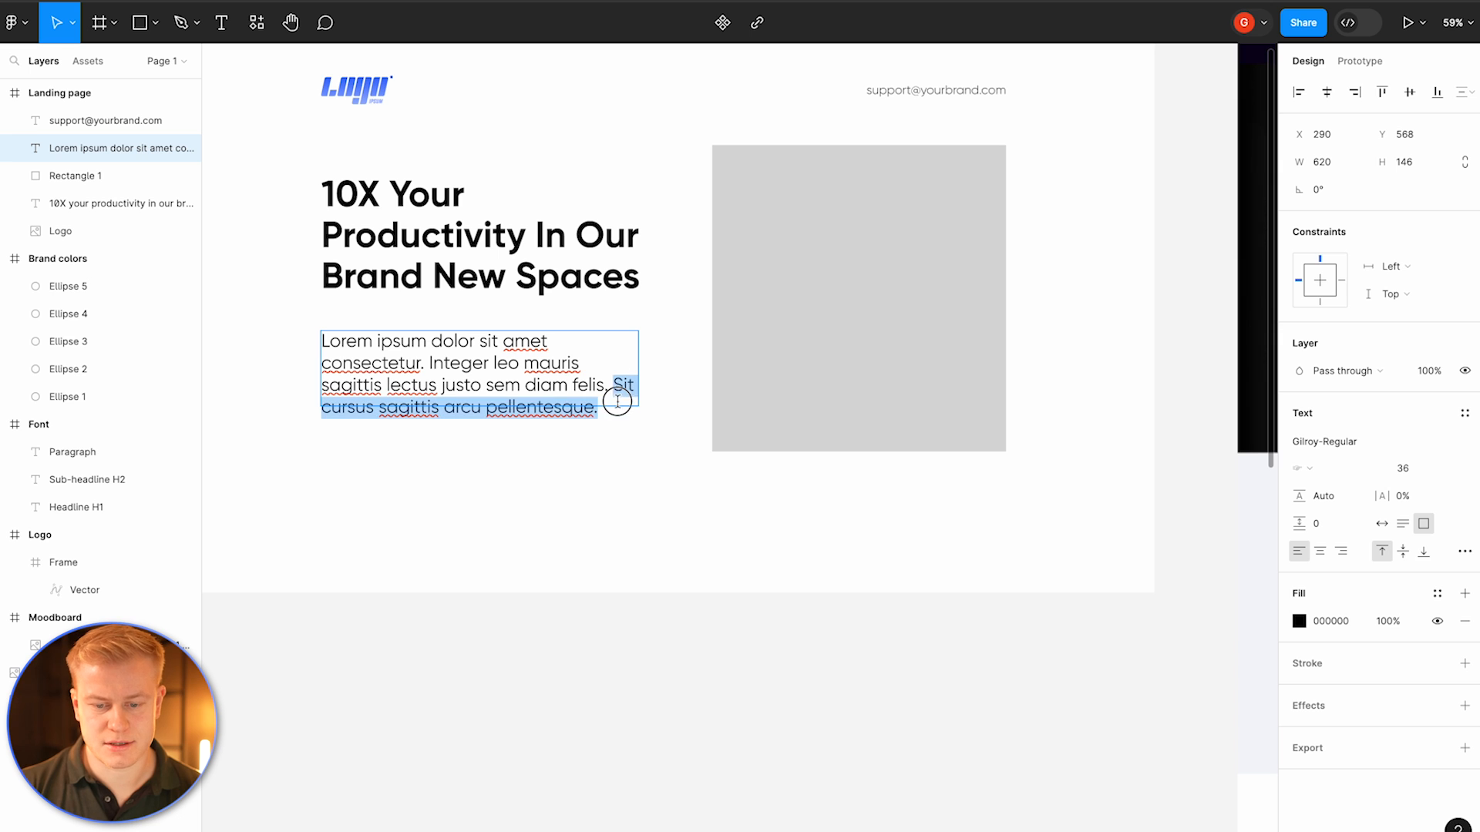
key(BackSpace)
key(Escape)
scroll(538, 456, down, 2)
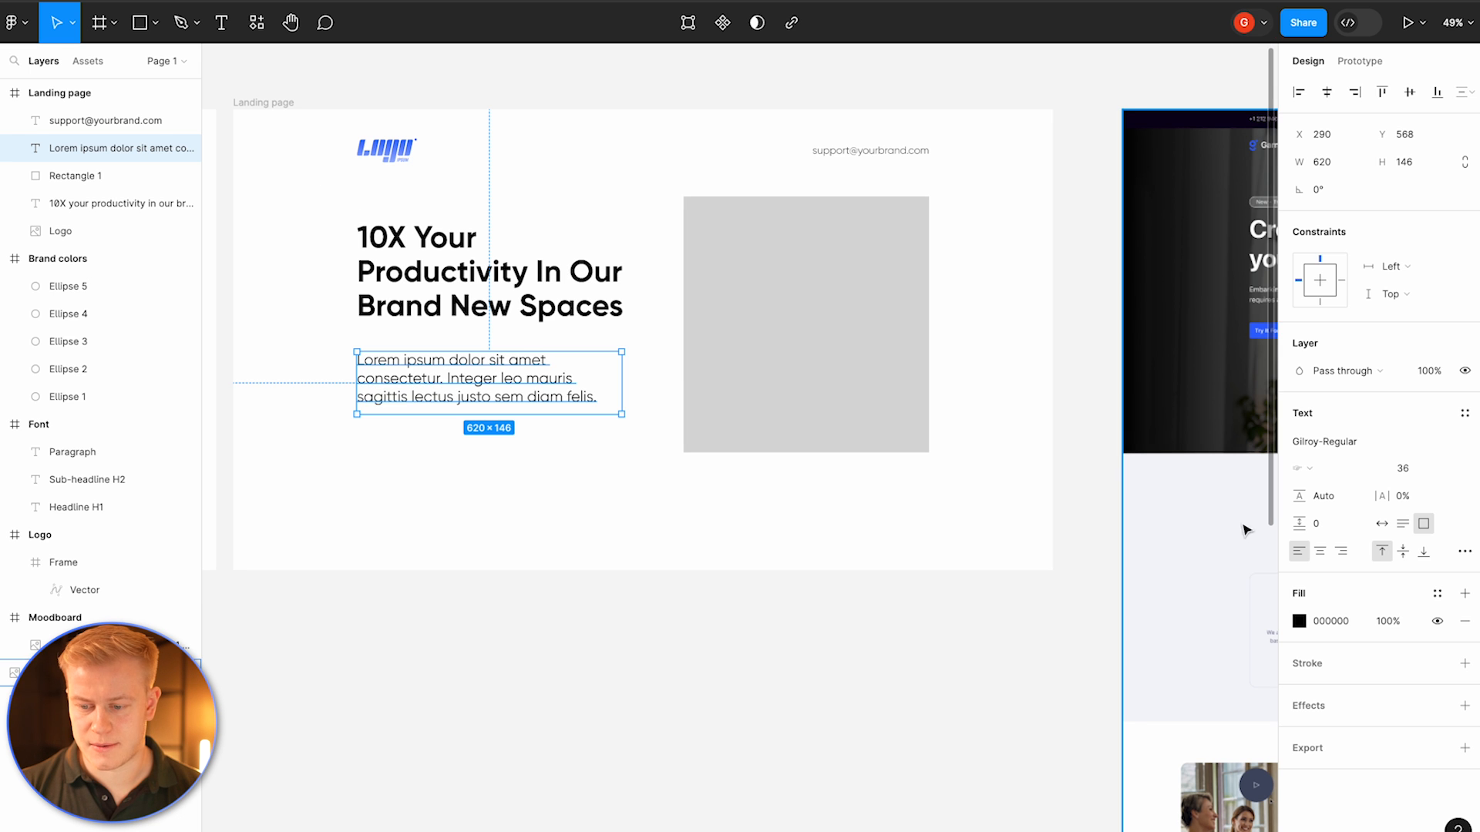
click(1341, 552)
click(1320, 551)
click(1298, 552)
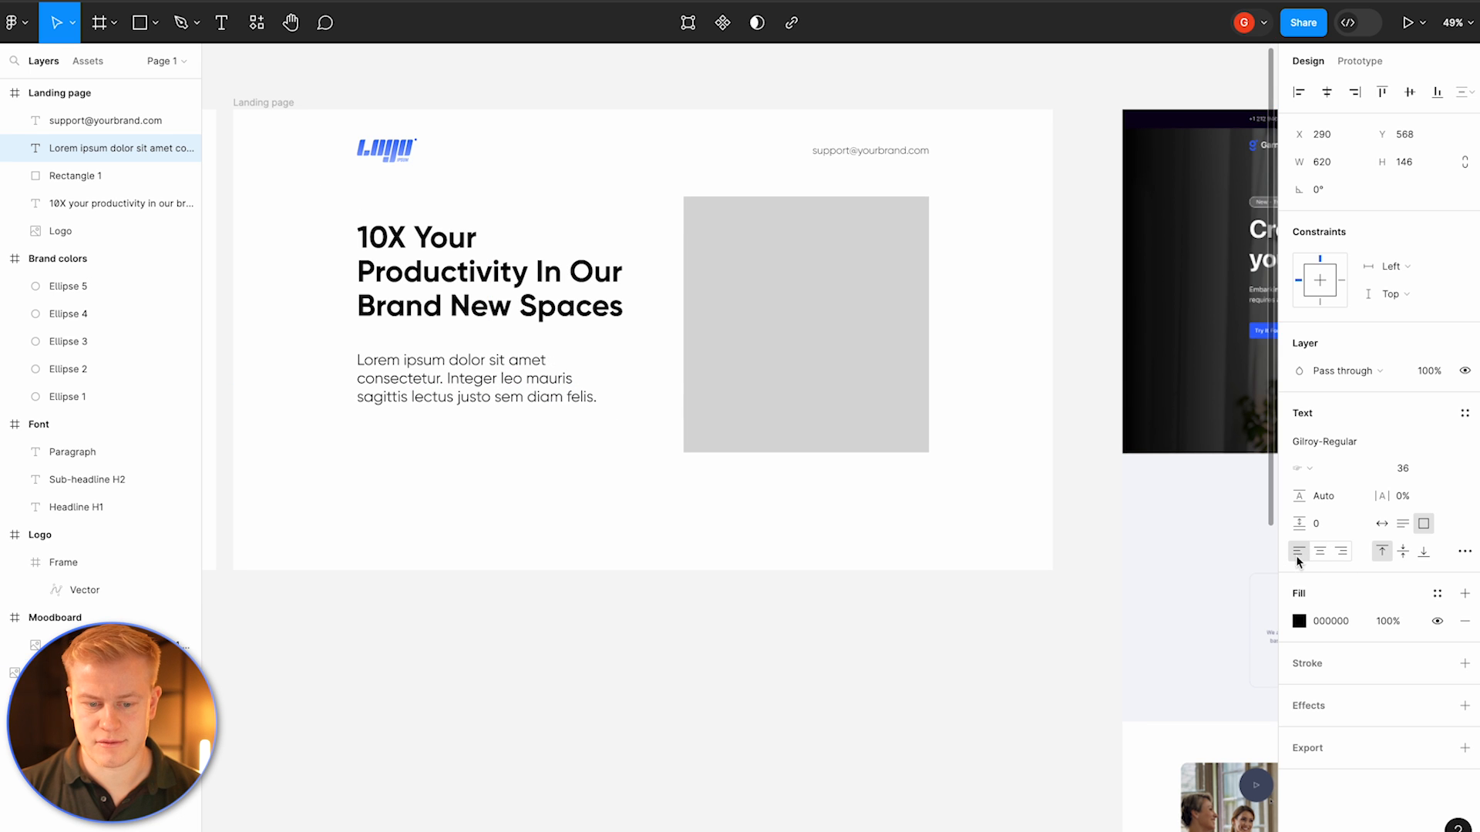
Step: Set the paragraph's line height to 150% and its font size to 32
drag(1305, 489, 1314, 496)
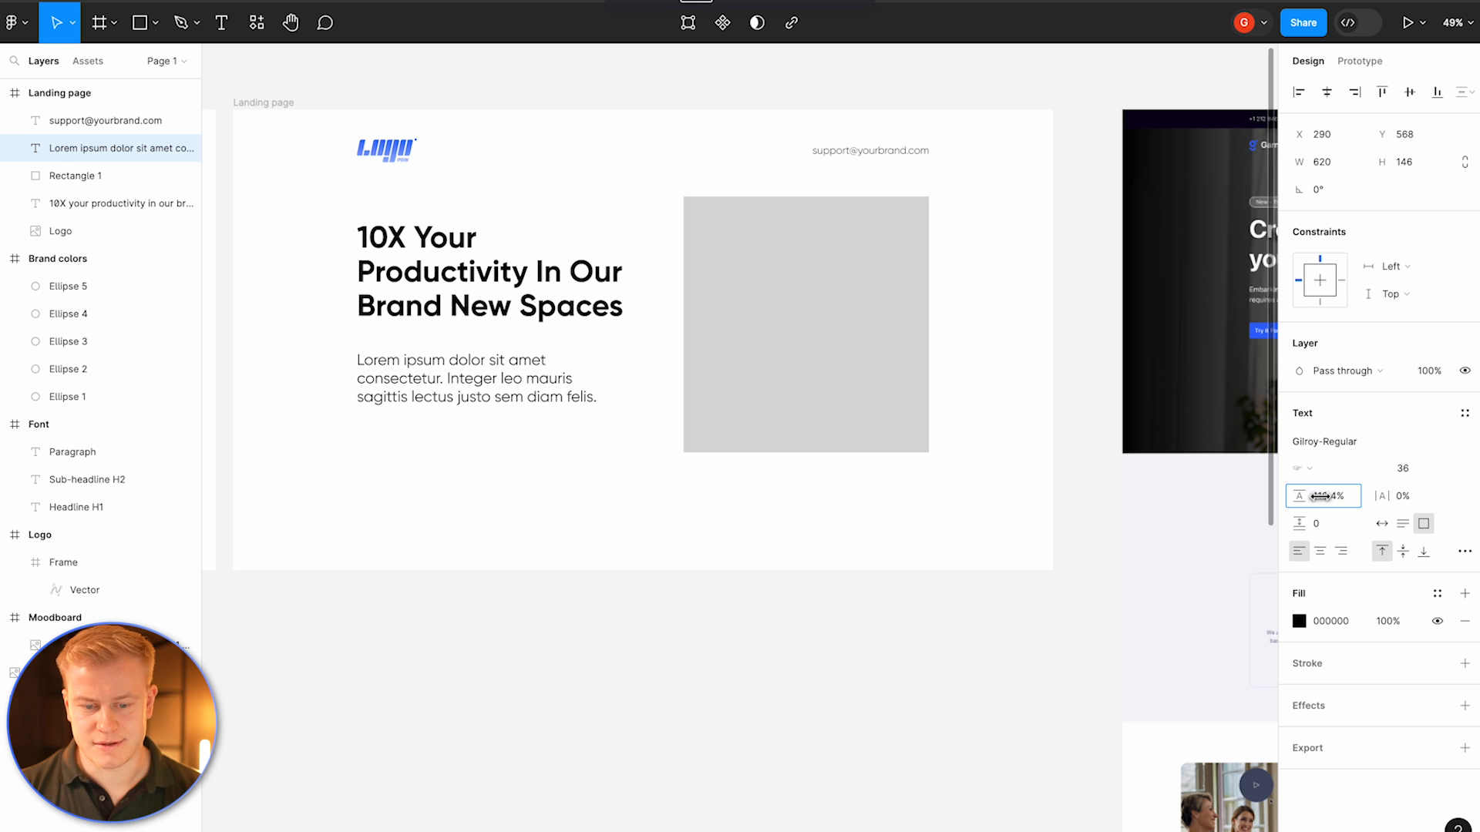
double_click(416, 360)
drag(1298, 499, 1301, 497)
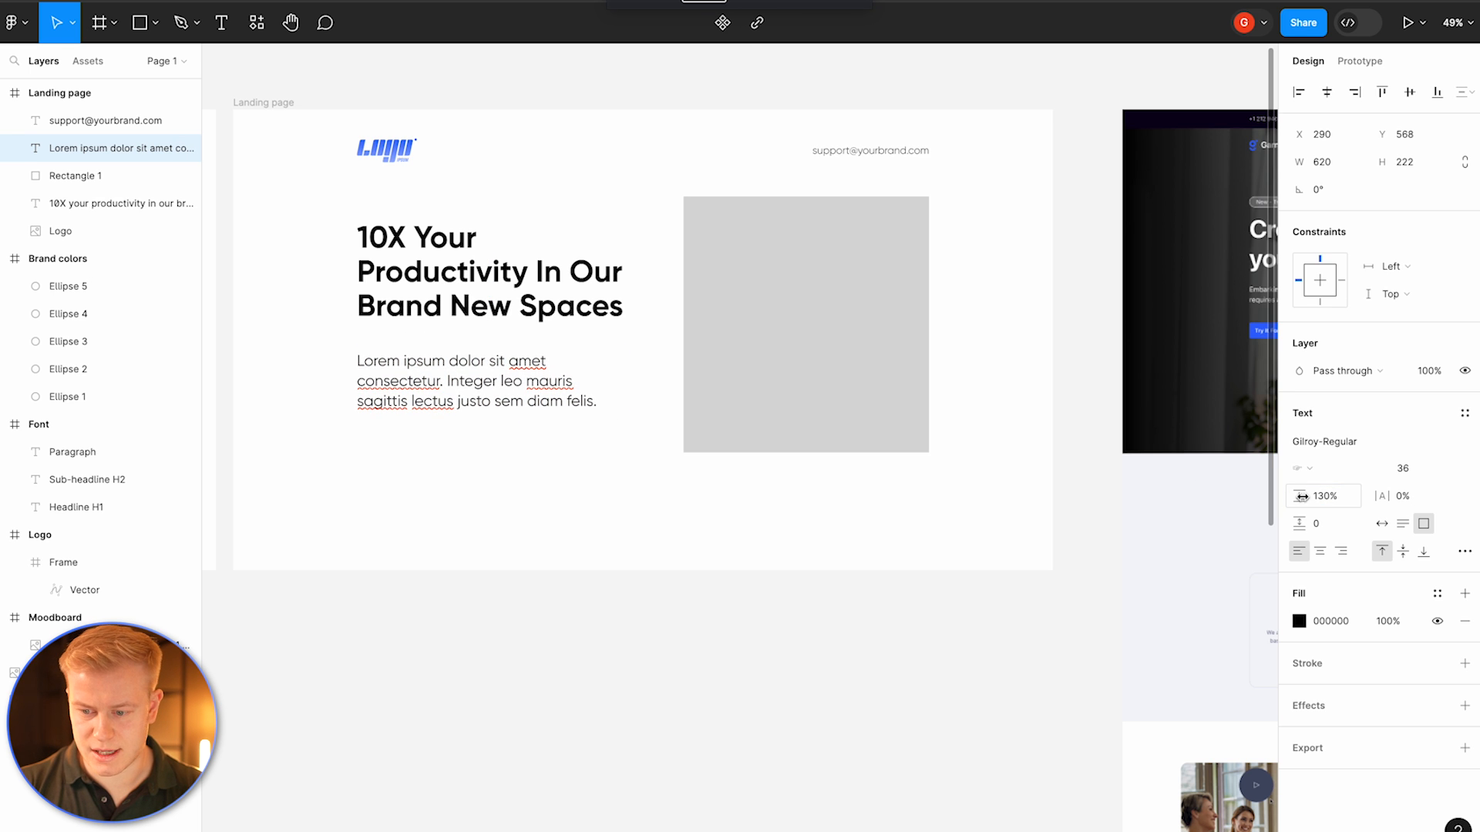
click(1327, 504)
text(150)
key(Return)
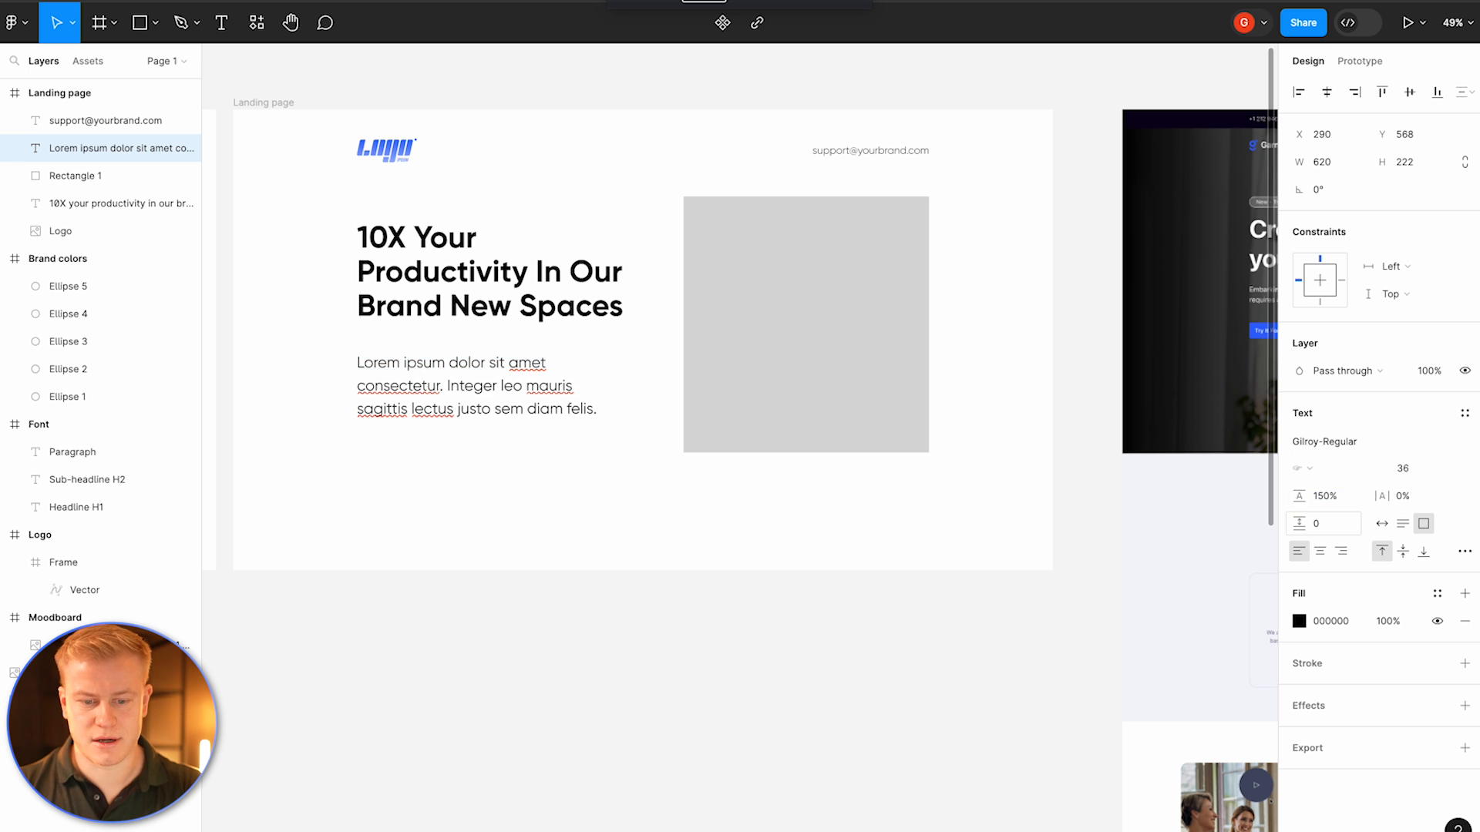
click(1424, 467)
text(32)
key(Return)
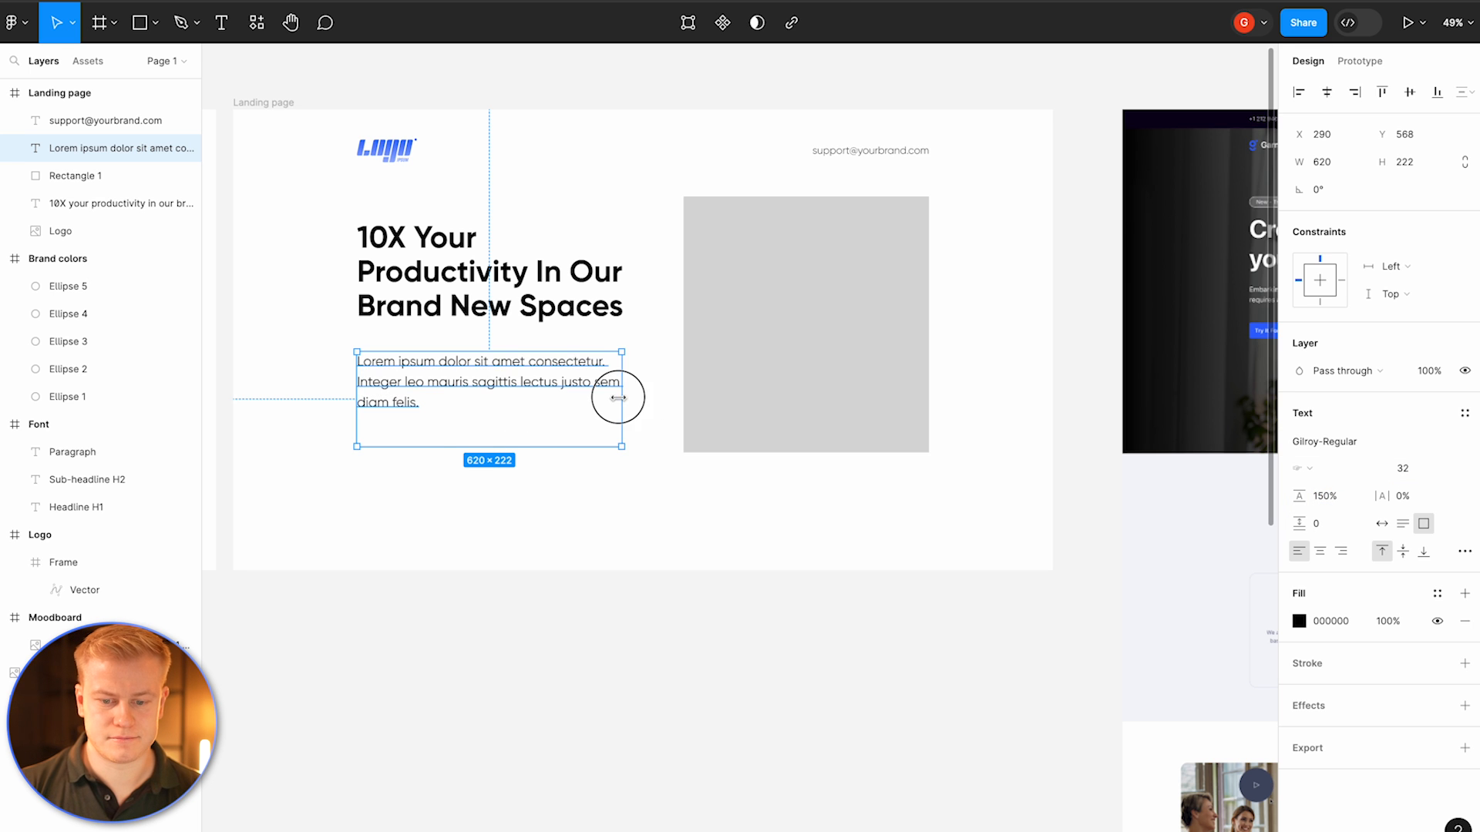
Step: Resize the paragraph's text box to fit its wrapped text
drag(618, 397, 602, 396)
drag(532, 446, 539, 383)
click(836, 310)
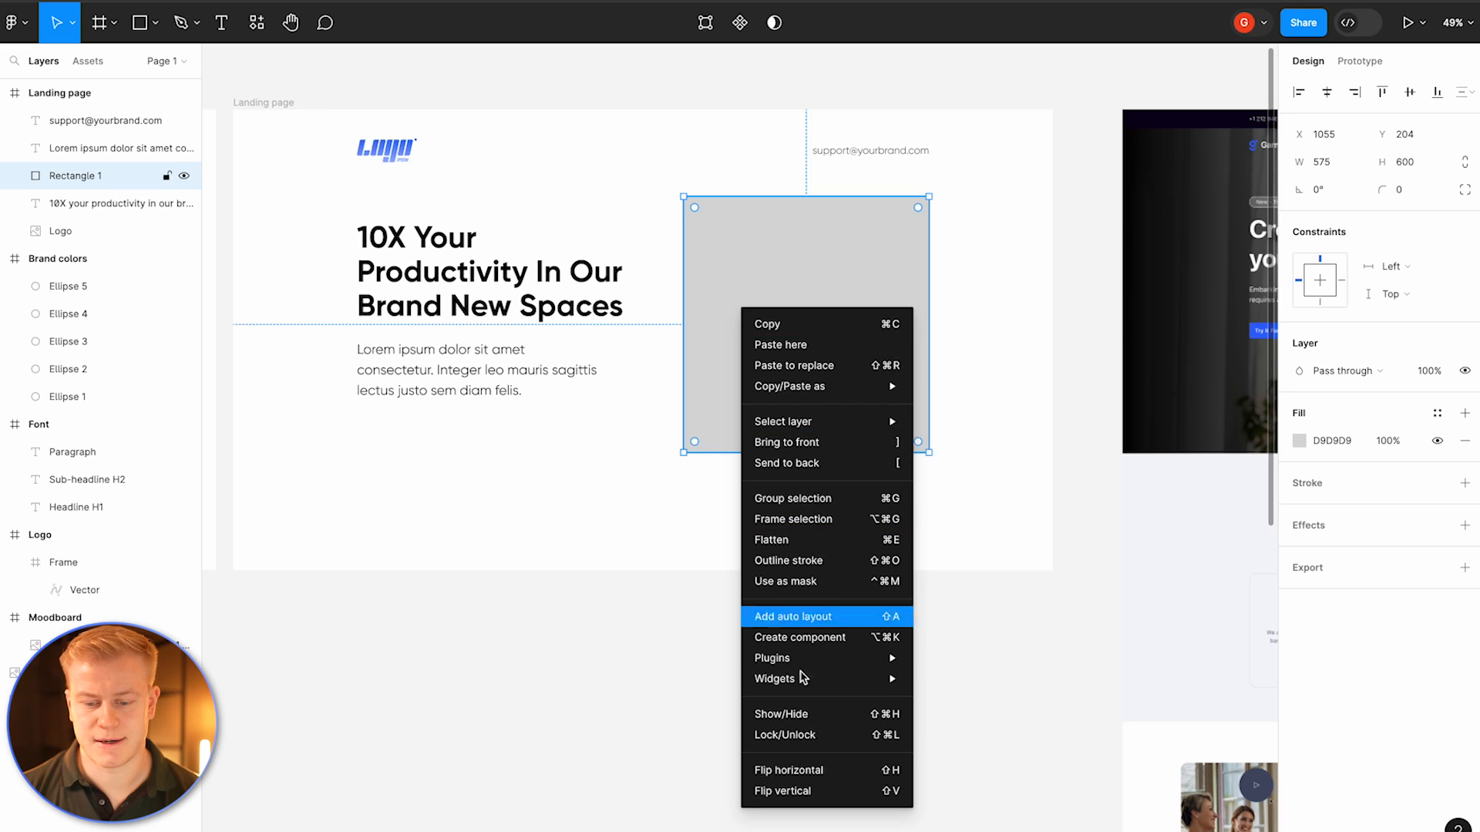
mouse_move(802, 658)
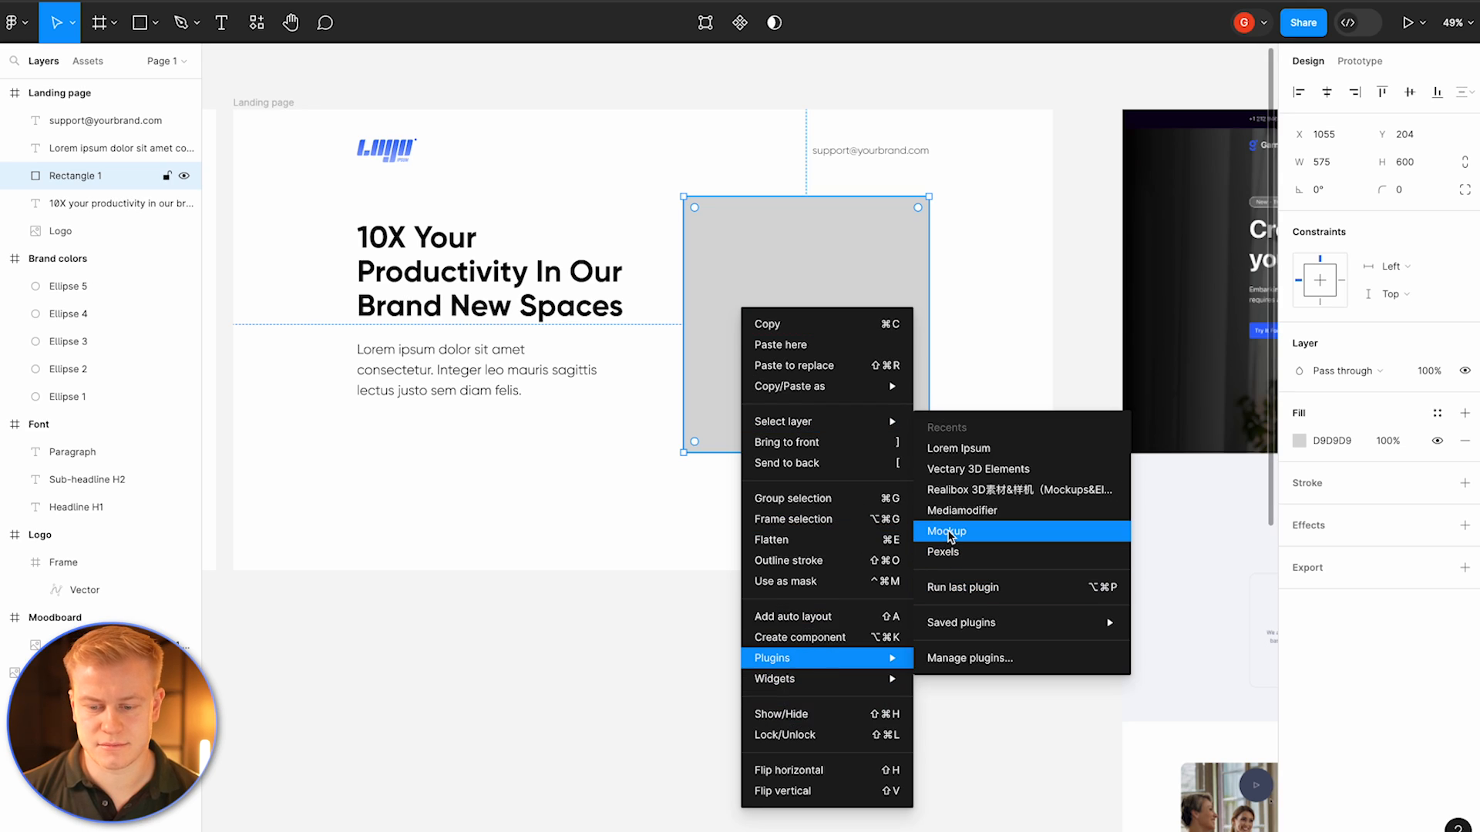
click(537, 520)
click(537, 522)
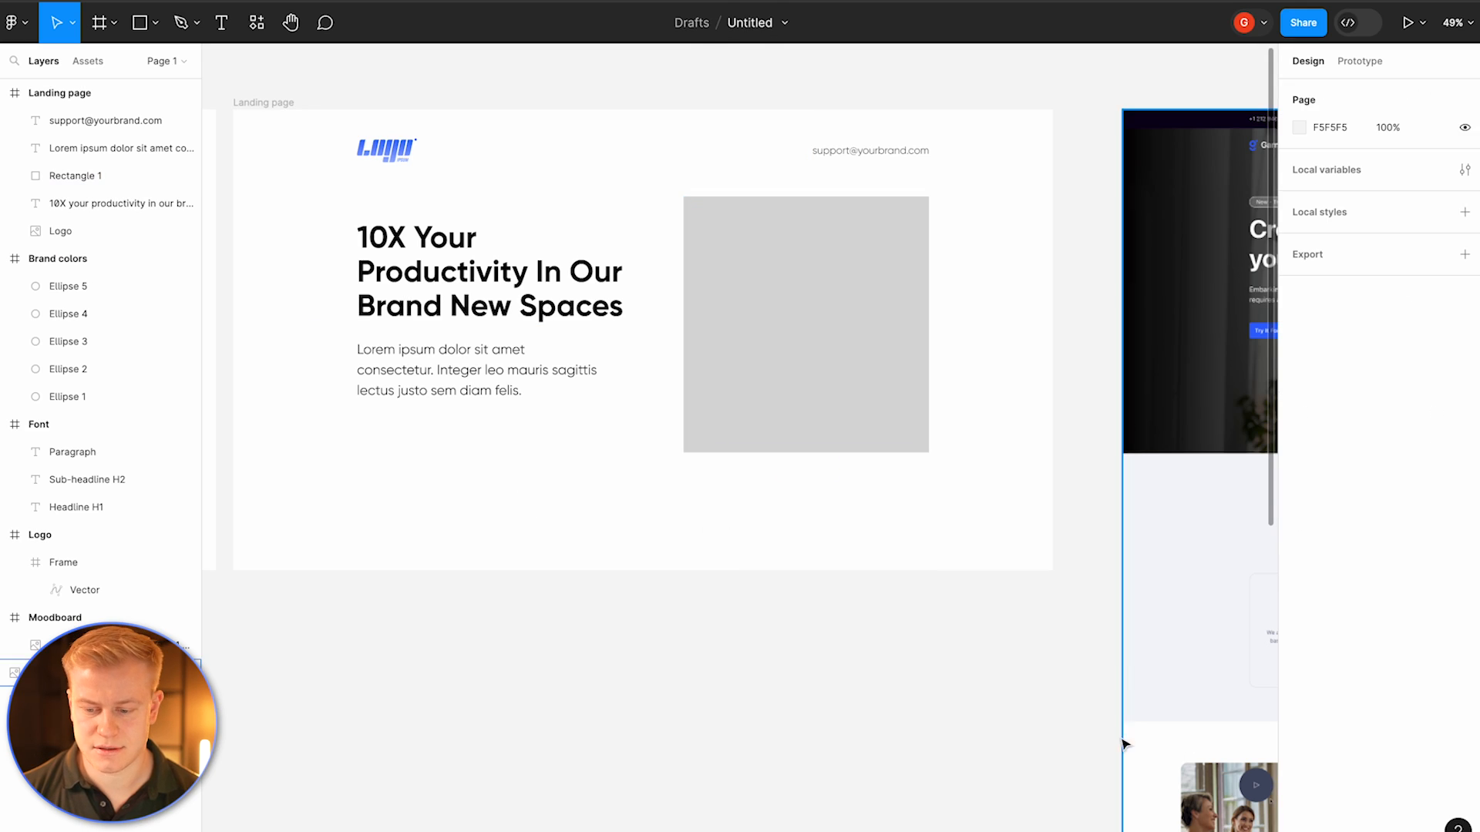
Step: Duplicate the reference website screenshot and place the copy below the landing page
click(1172, 507)
scroll(1172, 507, down, 5)
drag(1223, 395, 719, 662)
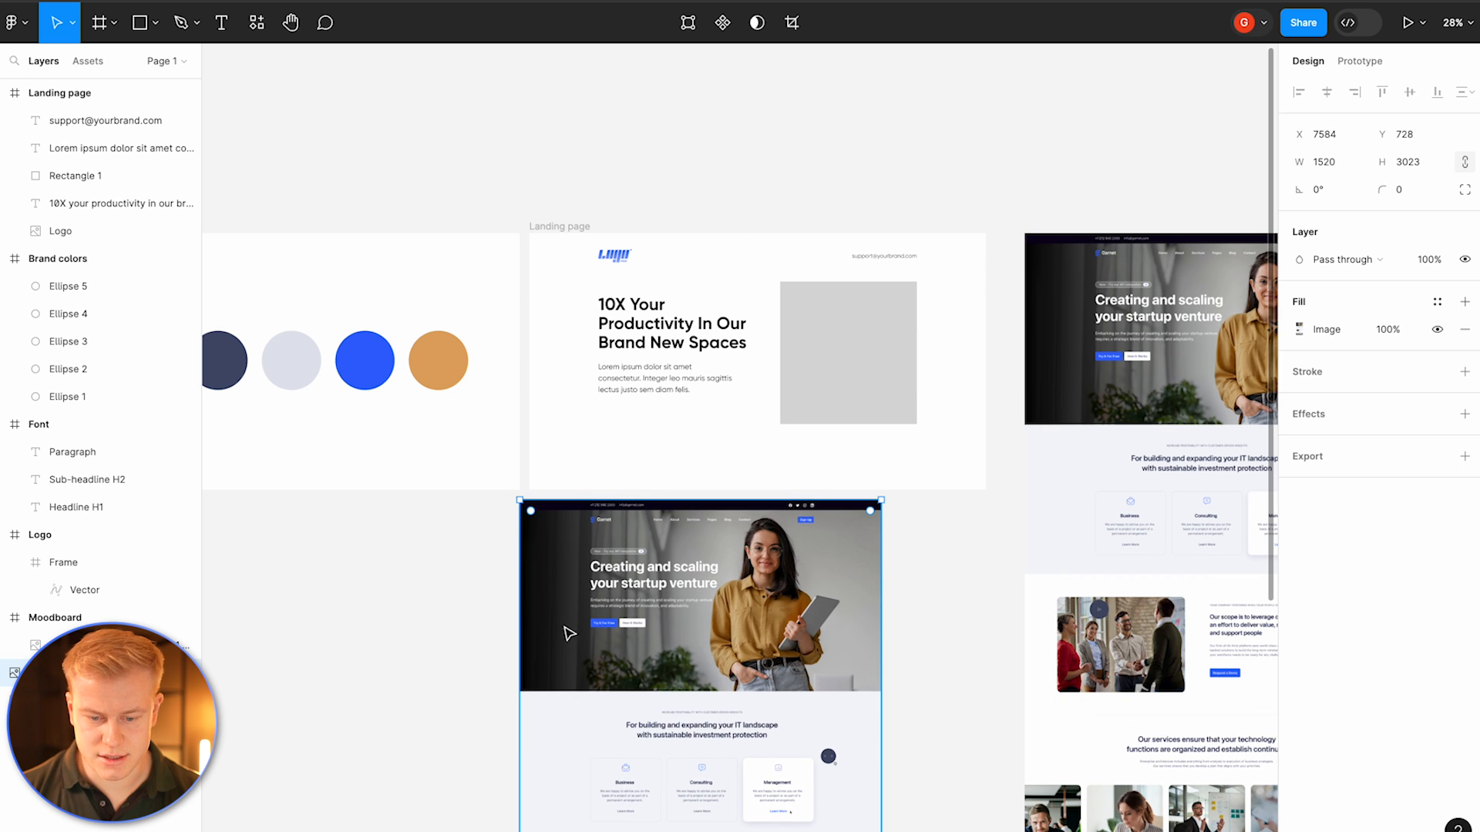
Step: Crop the duplicated screenshot to about 450 × 679, keeping only the woman's portrait
drag(522, 612, 719, 613)
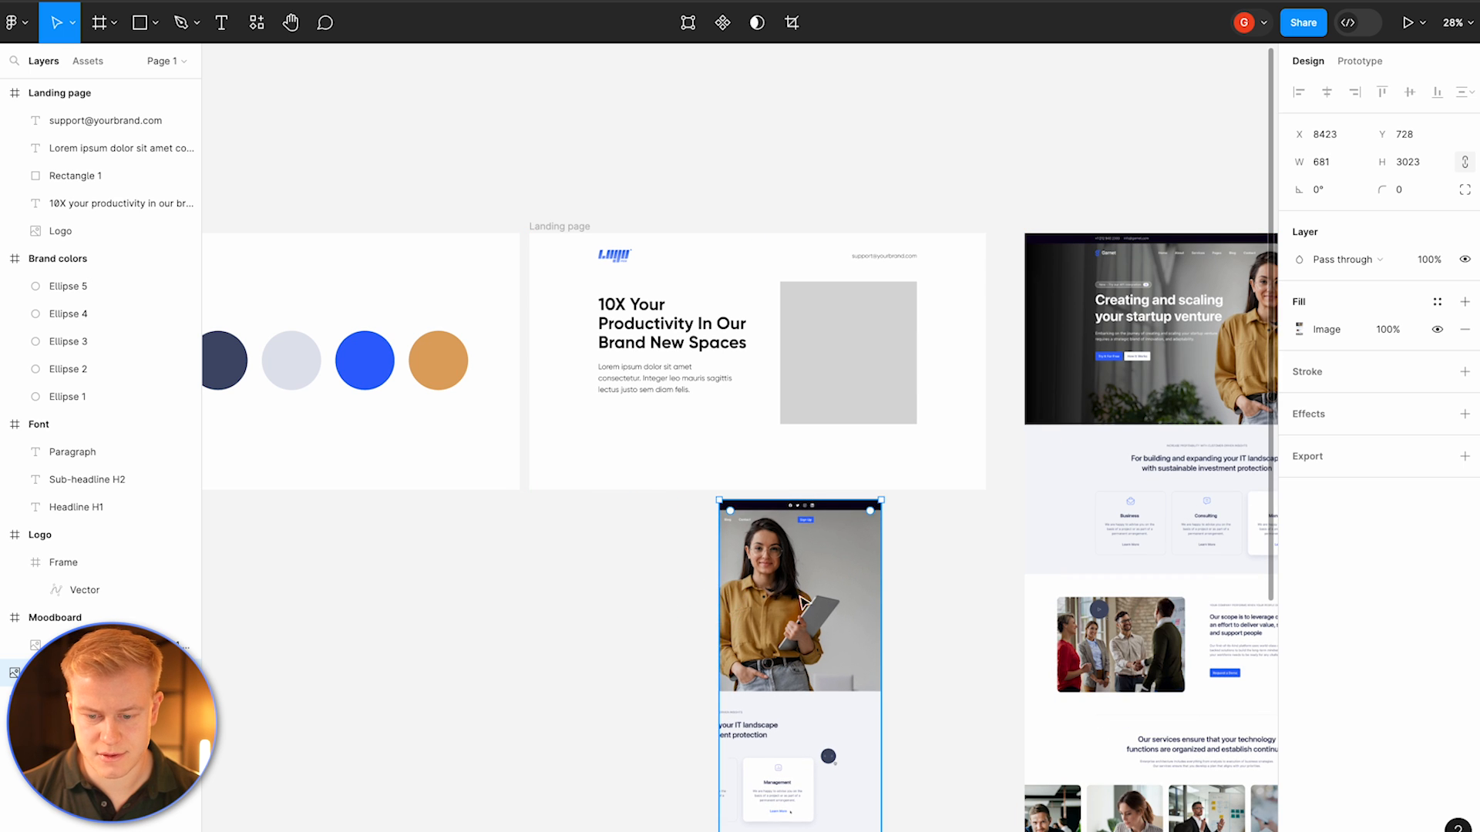
drag(882, 590, 827, 589)
drag(750, 500, 751, 533)
scroll(763, 616, down, 10)
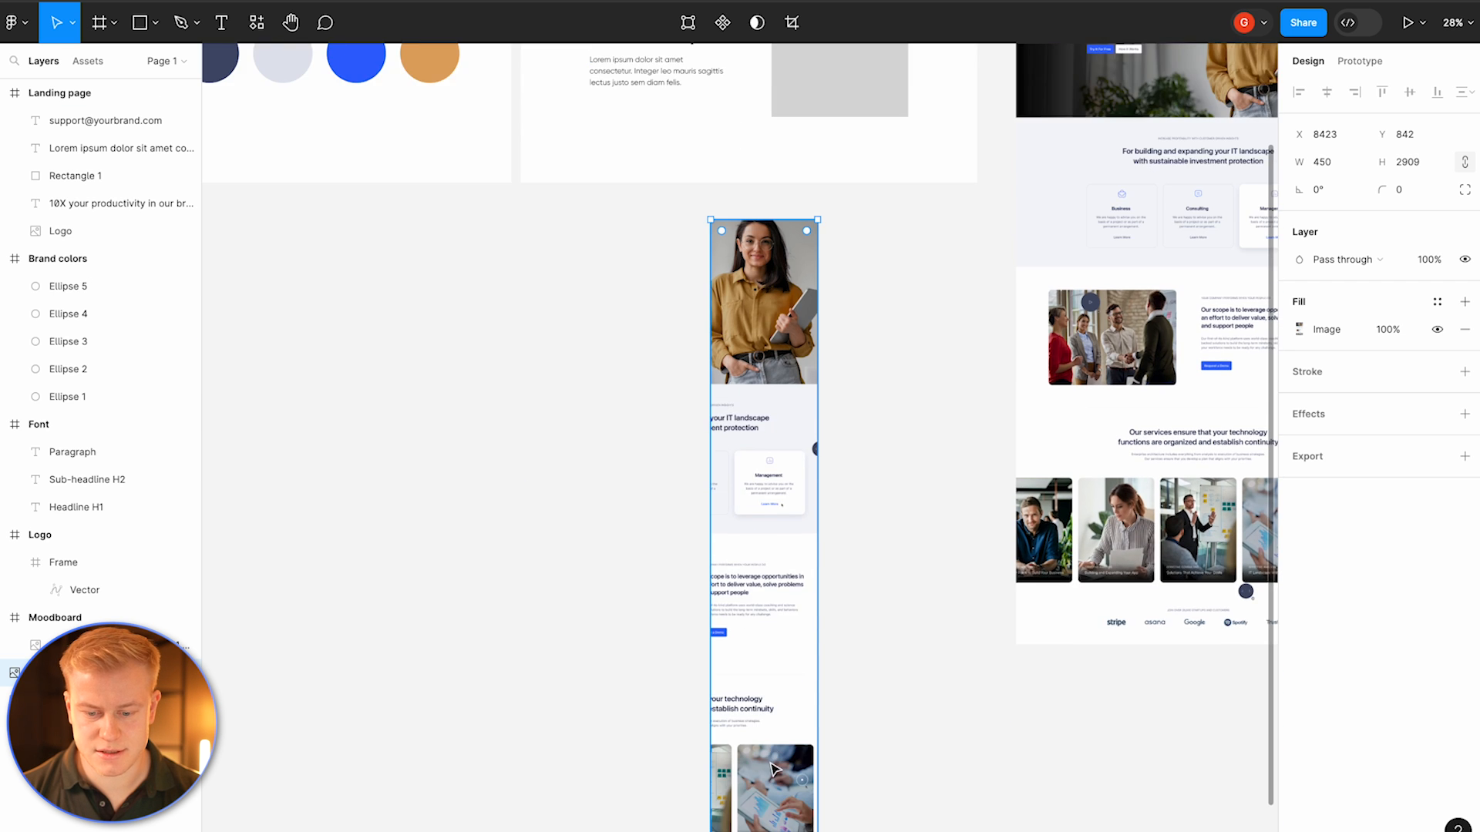
drag(766, 746, 728, 223)
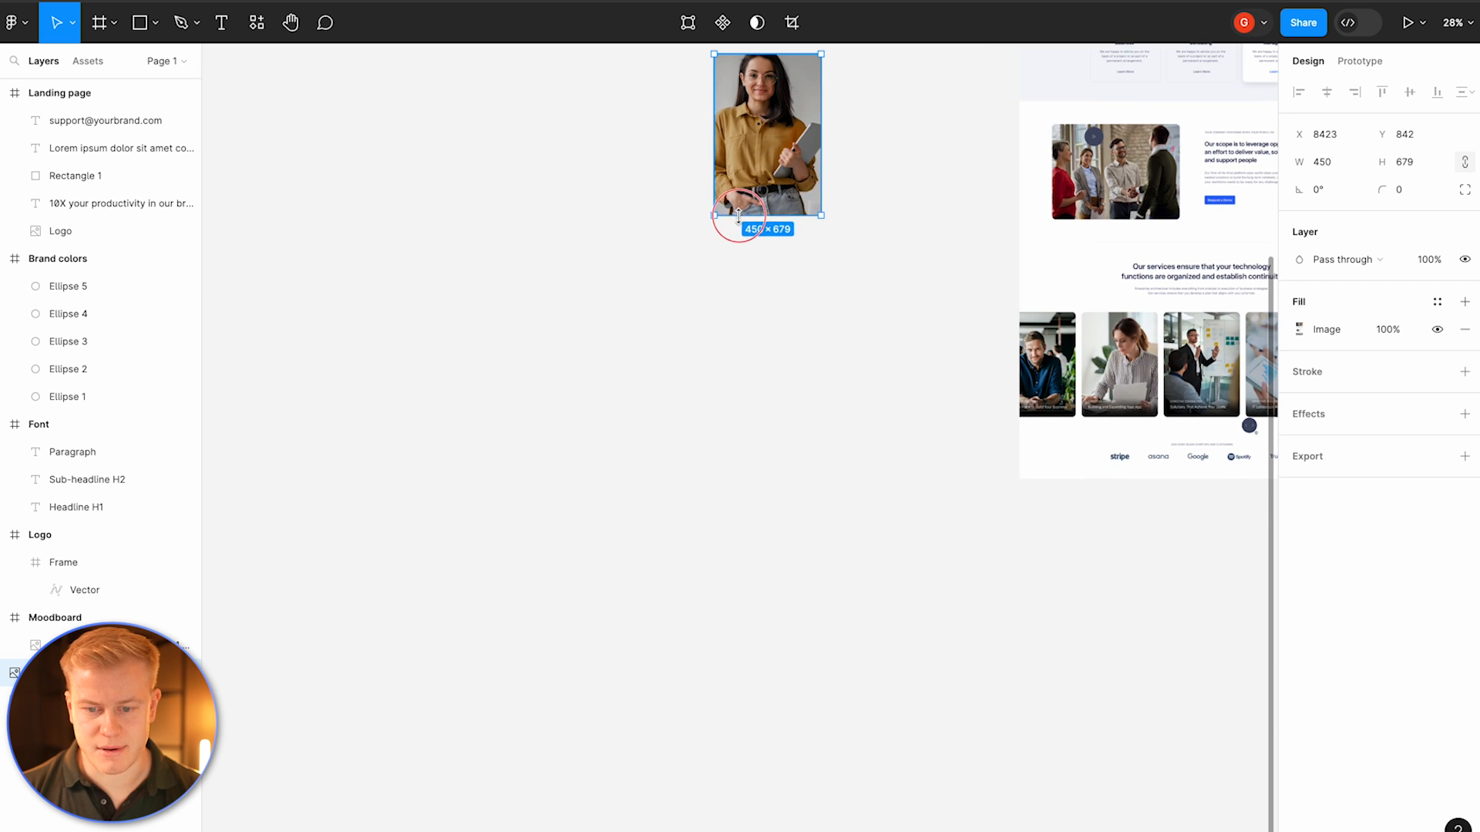
Step: Move the cropped portrait onto the grey image placeholder in the landing page
scroll(744, 223, up, 10)
scroll(744, 223, down, 5)
drag(759, 466, 848, 206)
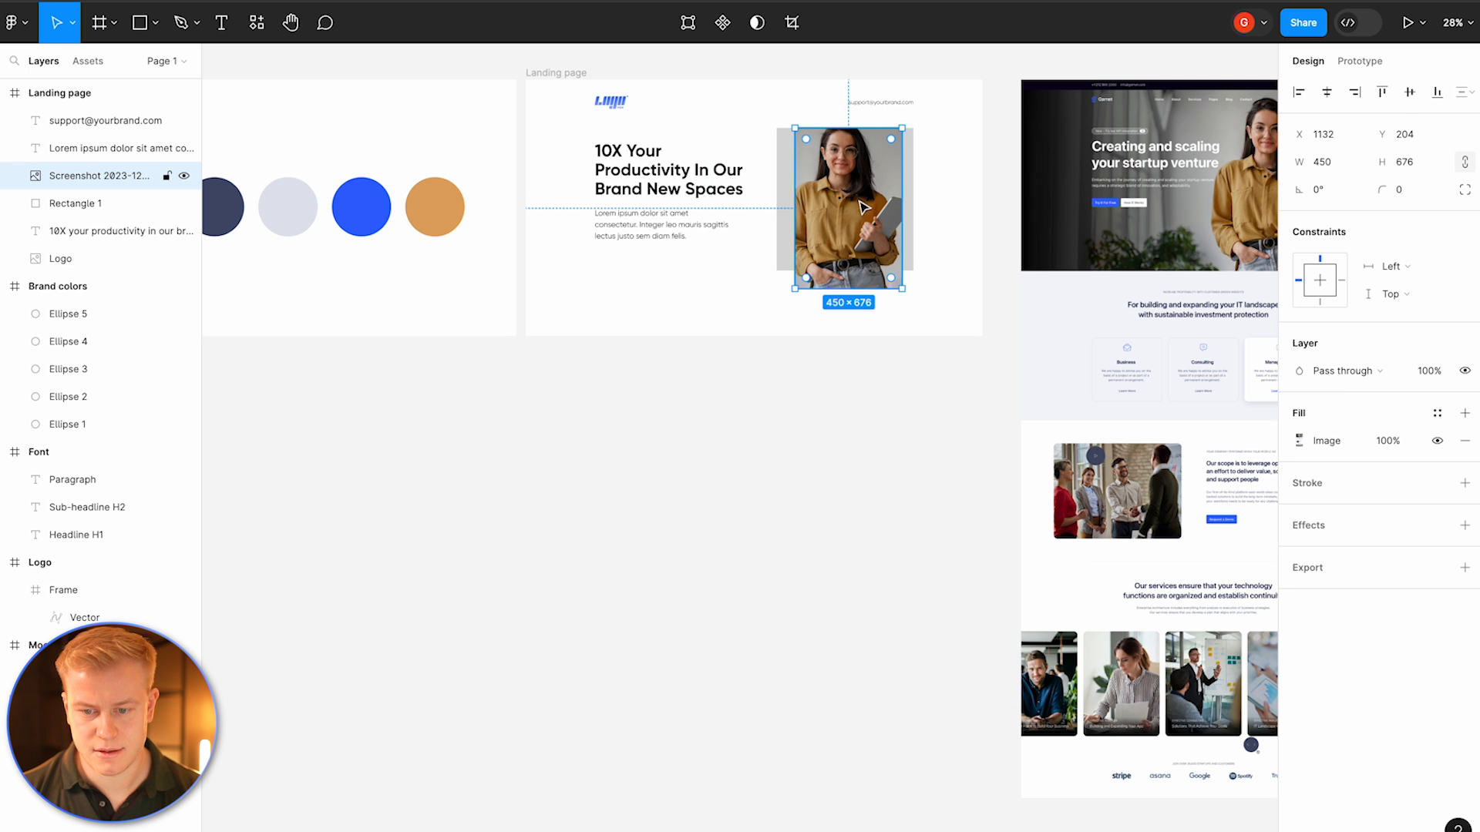
Step: Try masking the cropped portrait with the grey placeholder rectangle, then undo the mask
click(908, 183)
shift+click(852, 188)
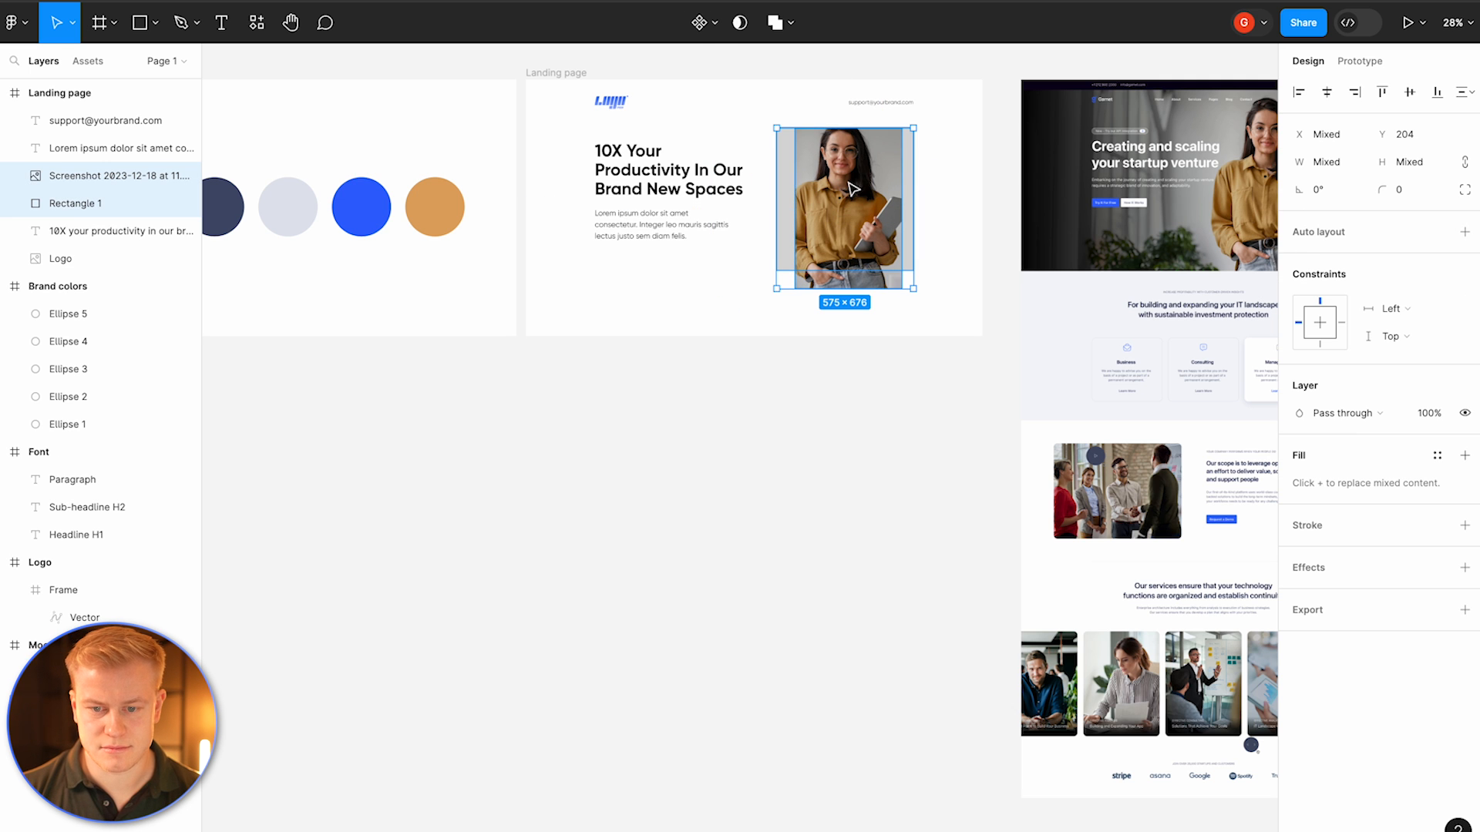
click(740, 23)
click(893, 183)
click(924, 179)
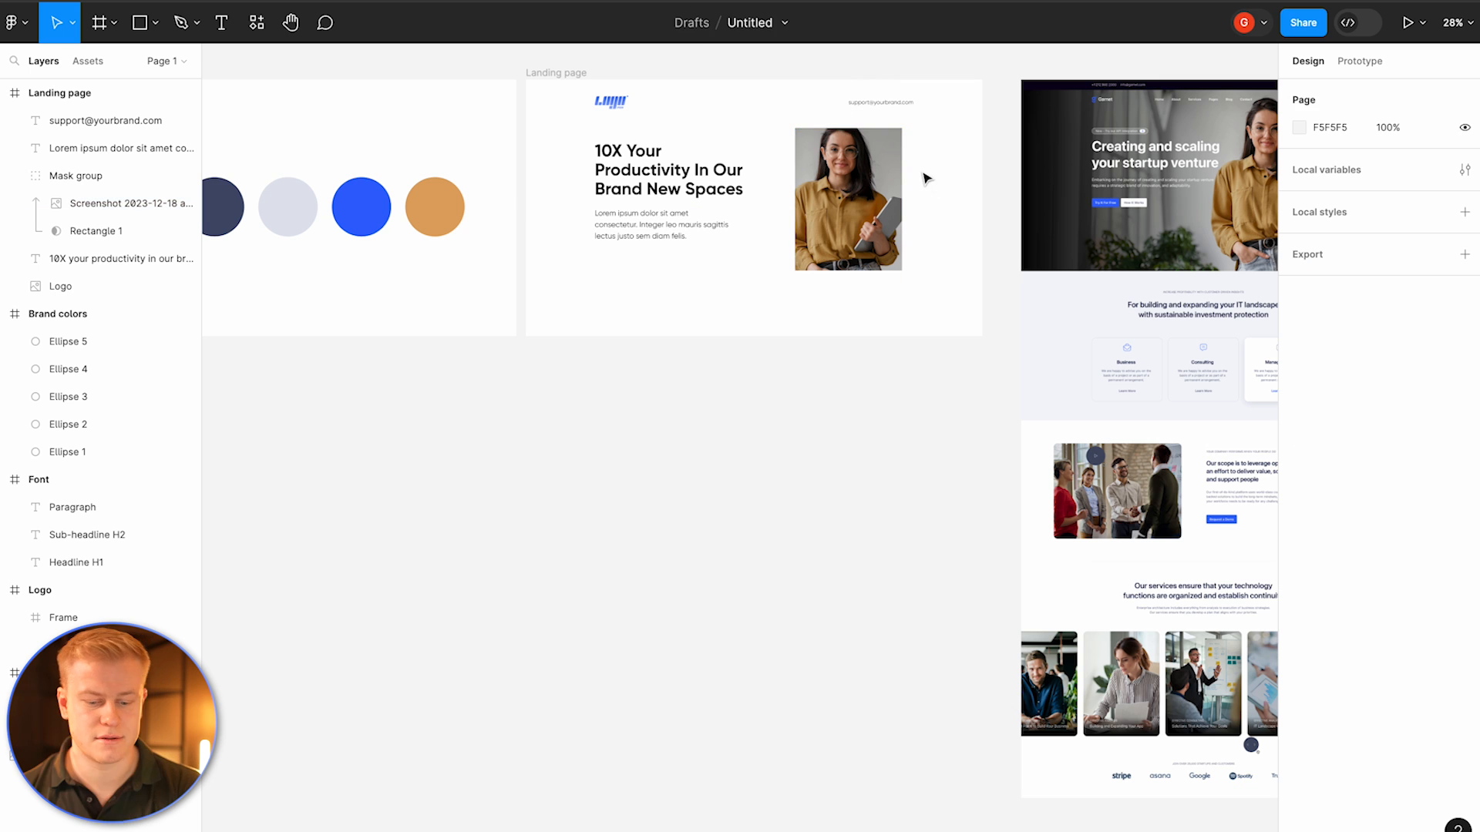
key(ctrl+z)
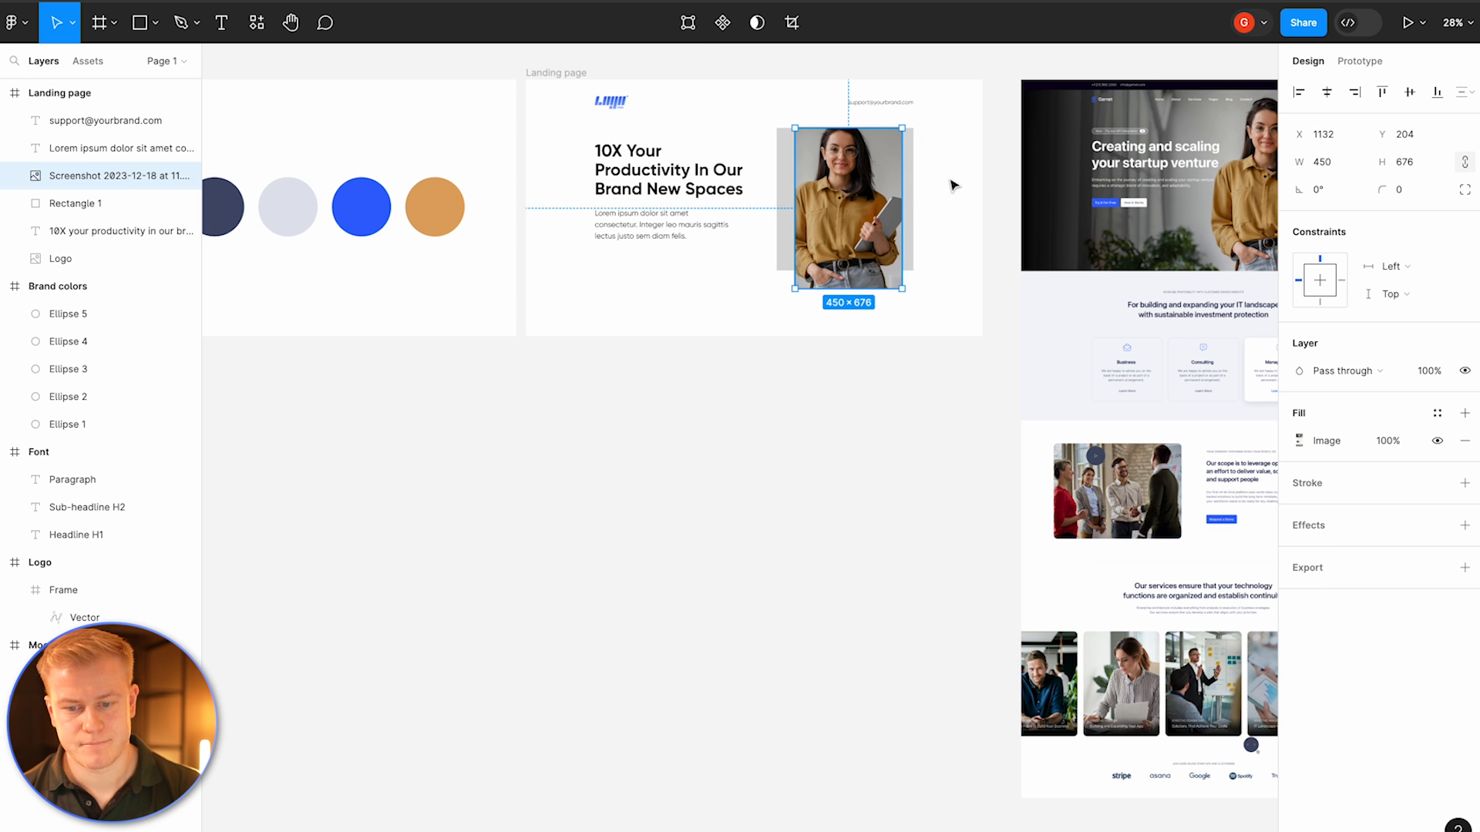
Step: Delete the cropped portrait and open the Pexels plugin on the grey placeholder rectangle
key(Delete)
right_click(876, 202)
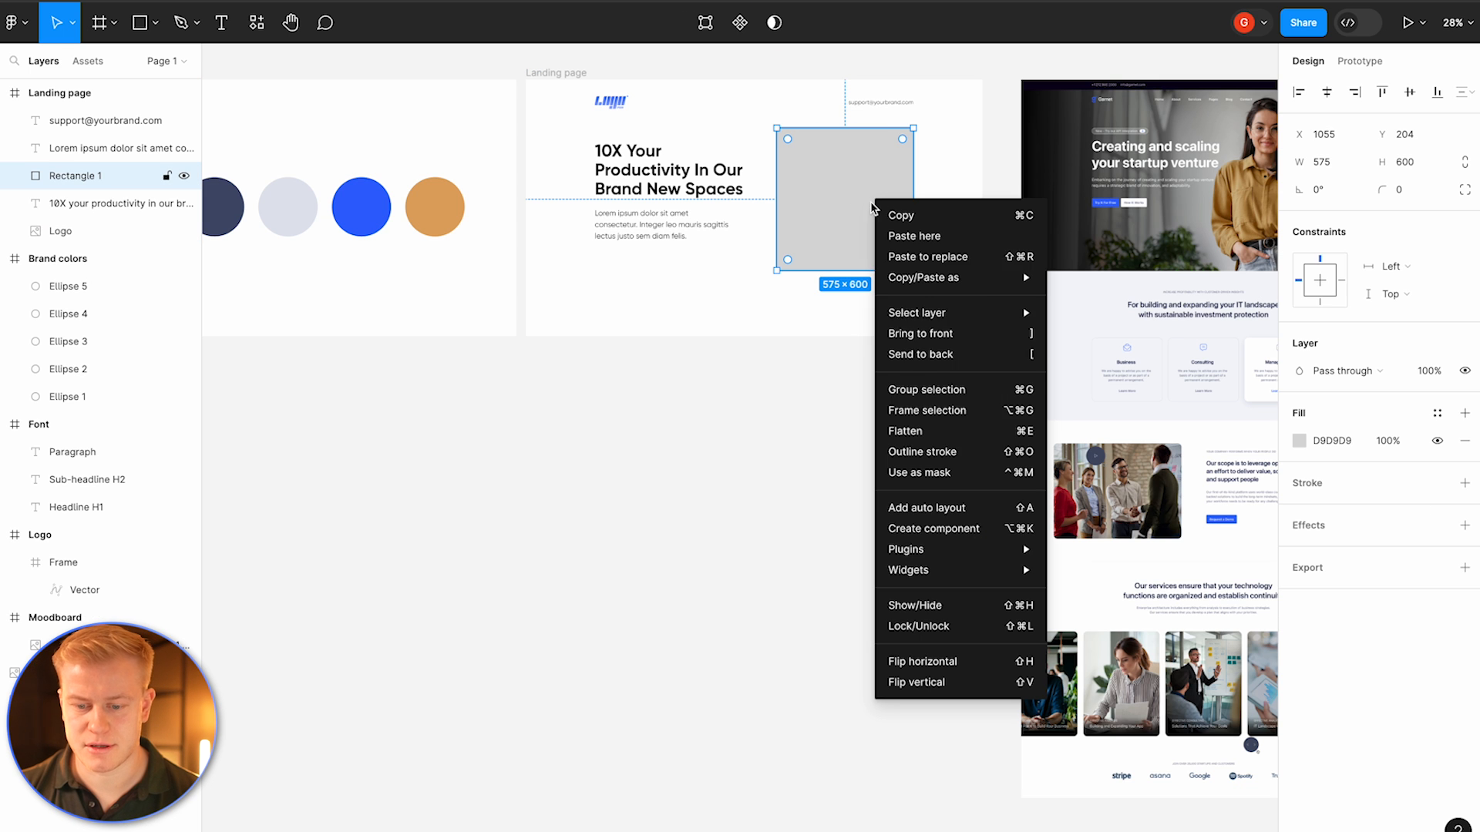
mouse_move(919, 560)
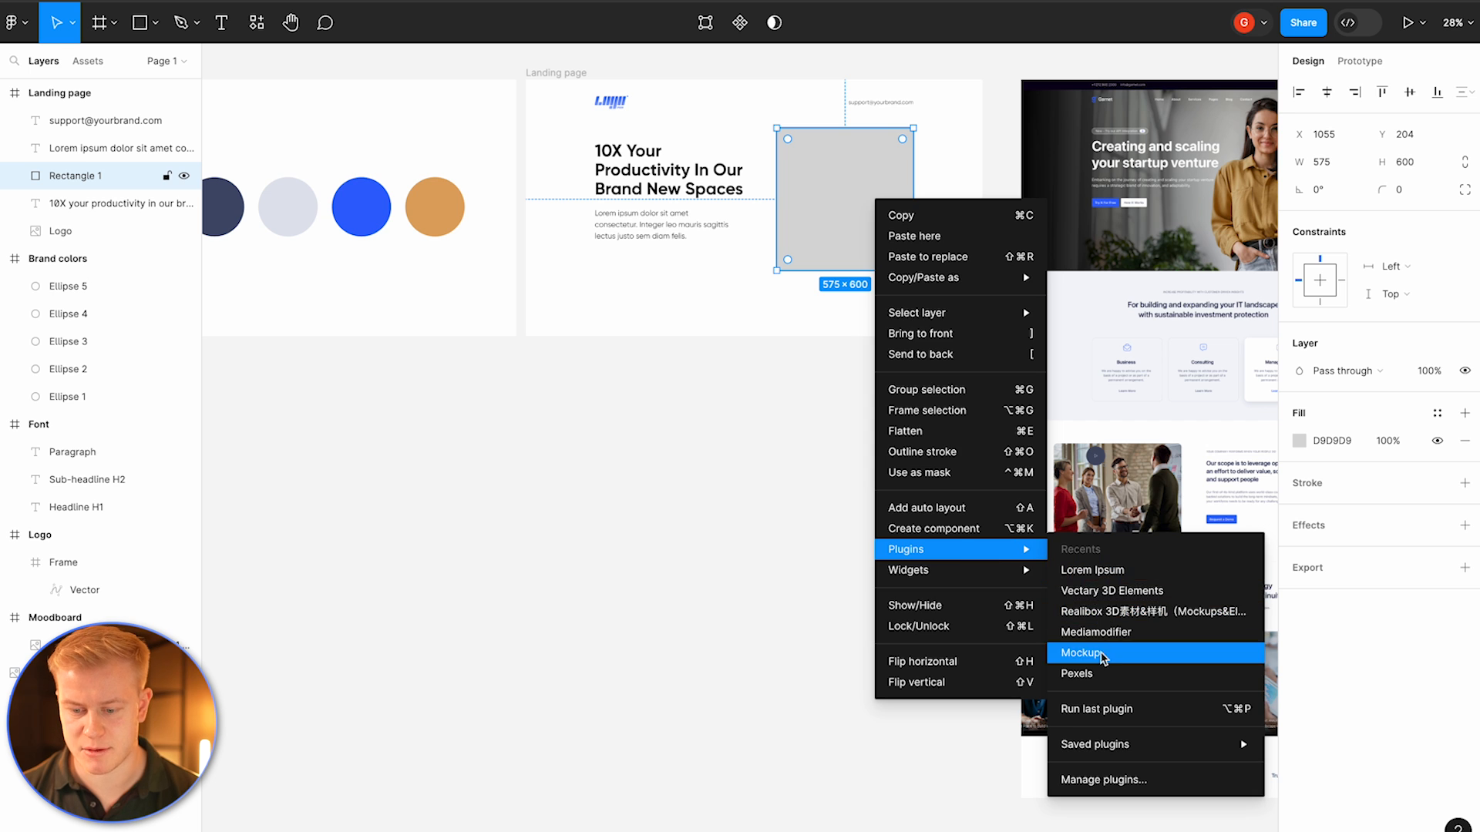
click(1076, 673)
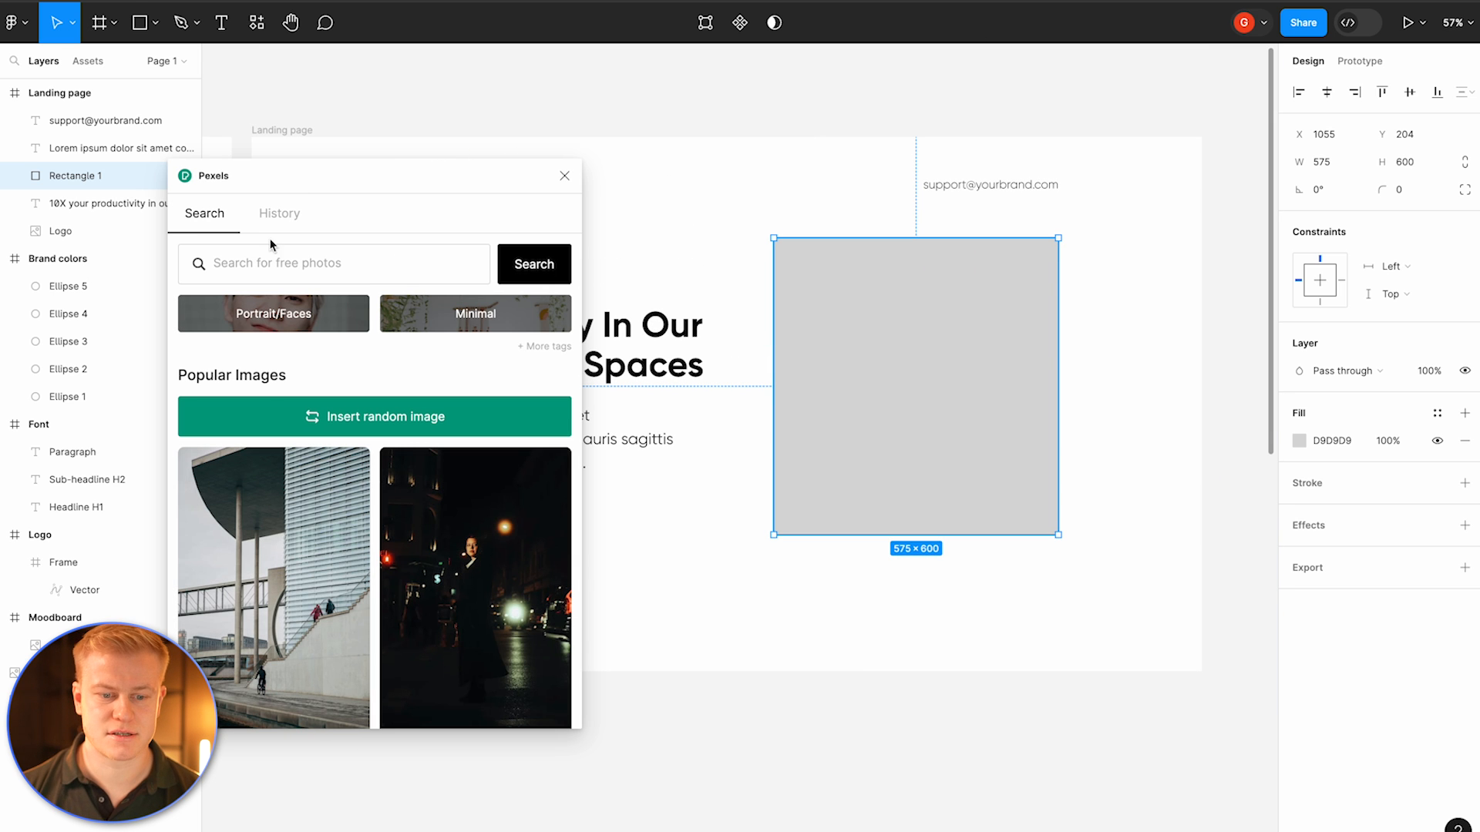
Step: Search Pexels for "smiling woman", insert the photo of the woman in glasses into the placeholder, and close the plugin
click(284, 265)
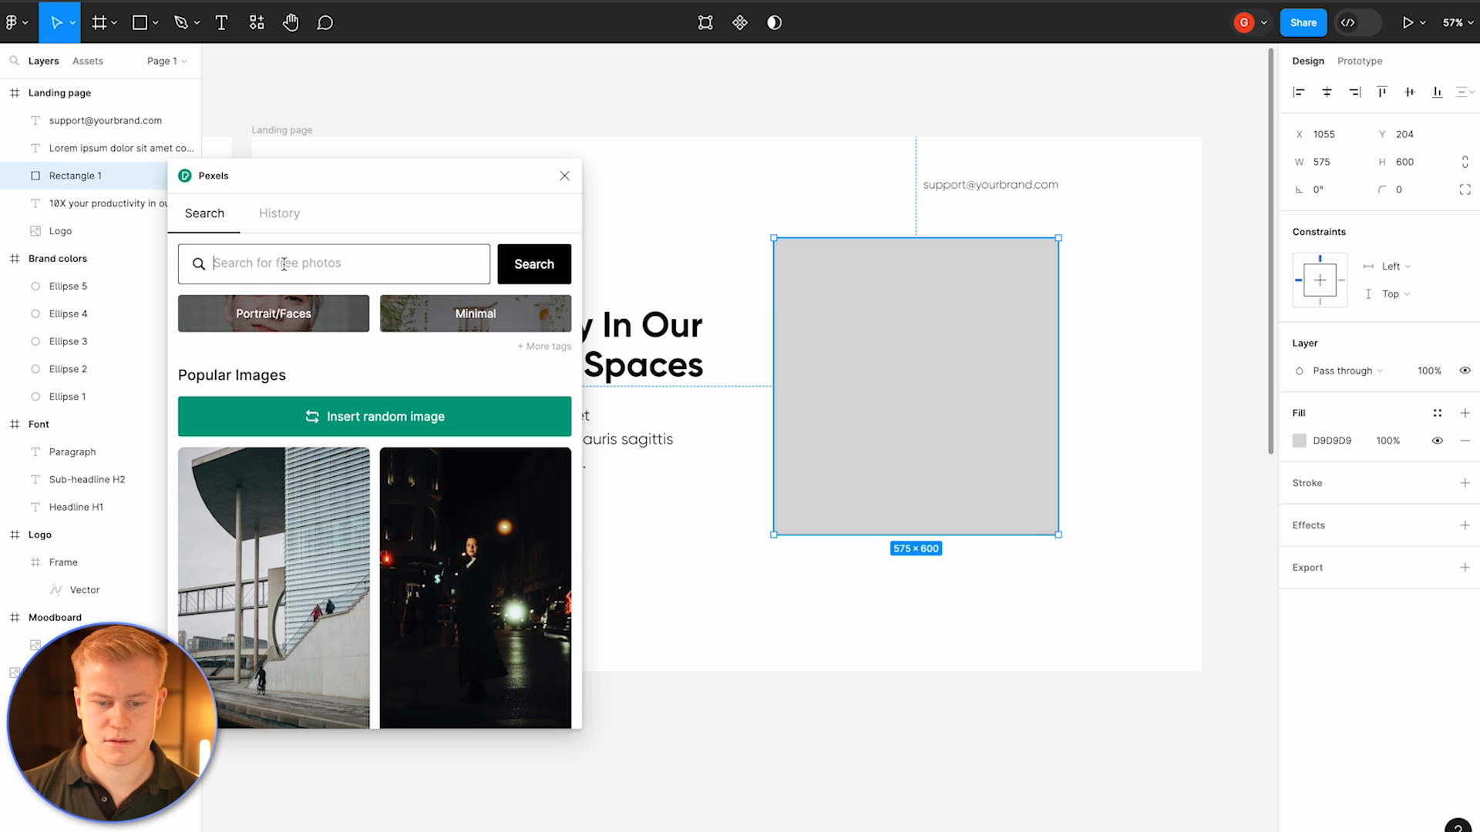
text(smiling wom)
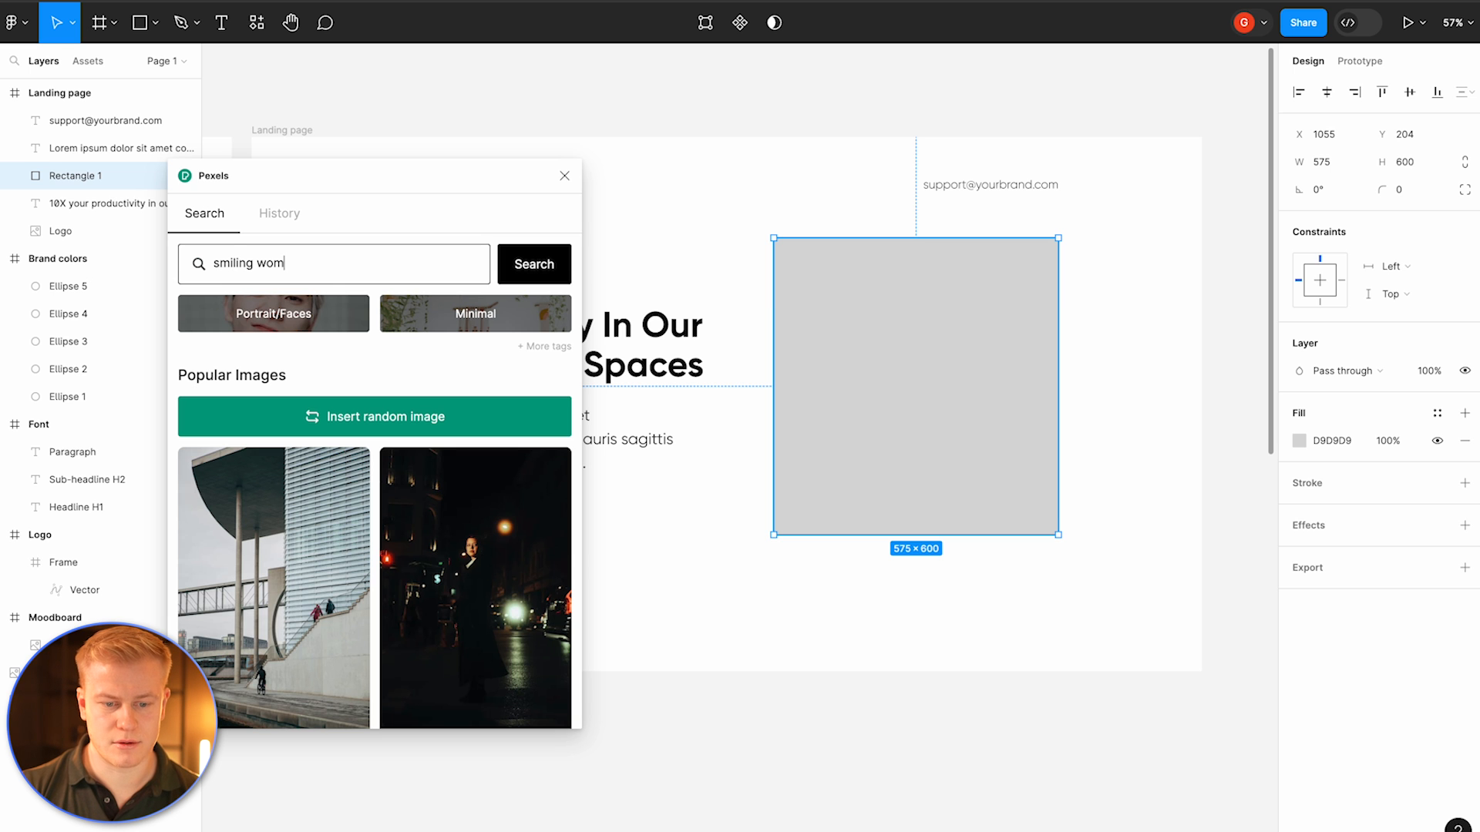
text(an)
key(Return)
click(487, 476)
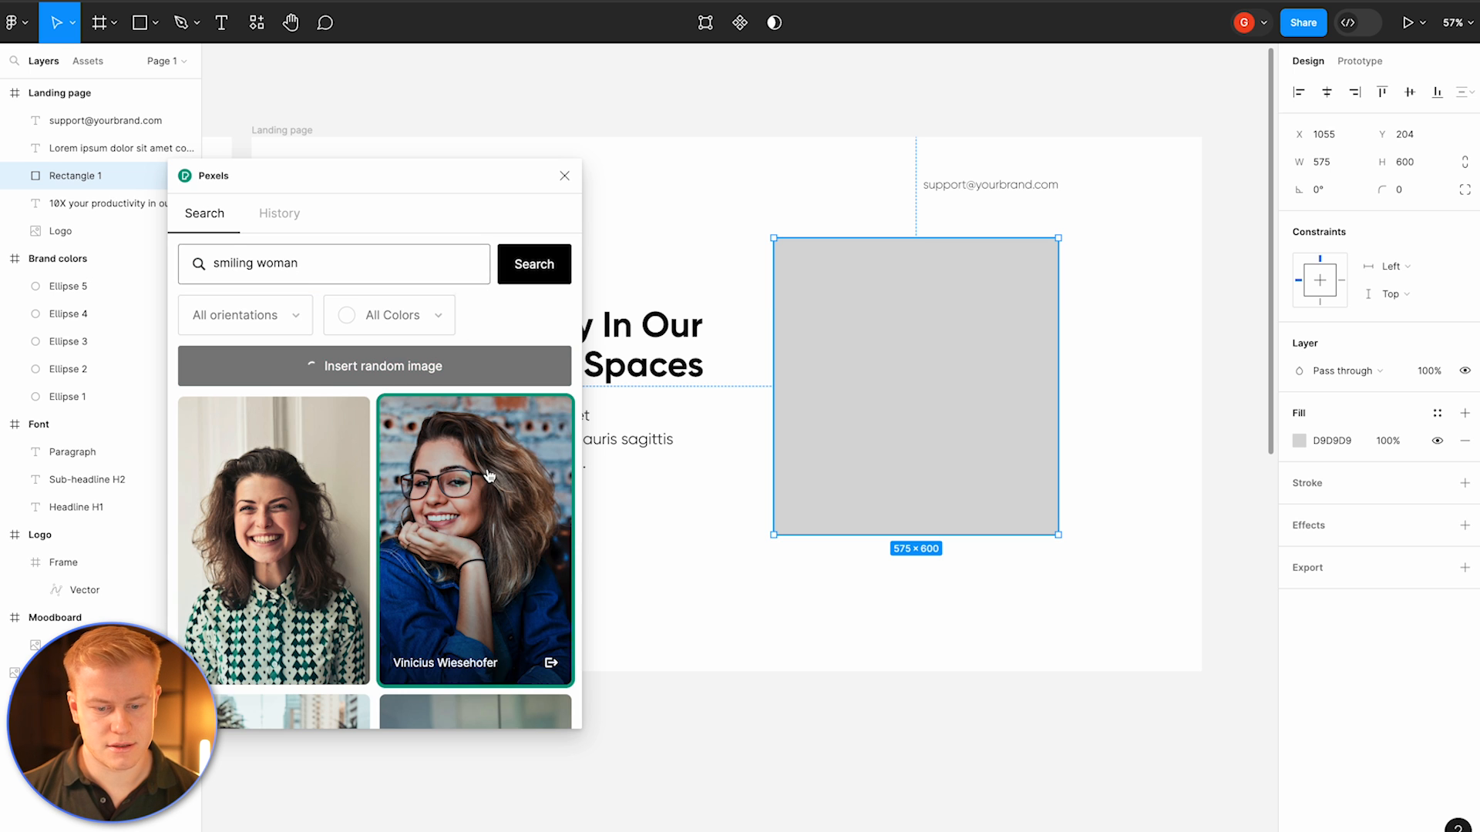
click(566, 178)
Step: Crop-extend the photo rectangle's top edge upward to about 575 × 722
click(791, 23)
drag(919, 241, 923, 180)
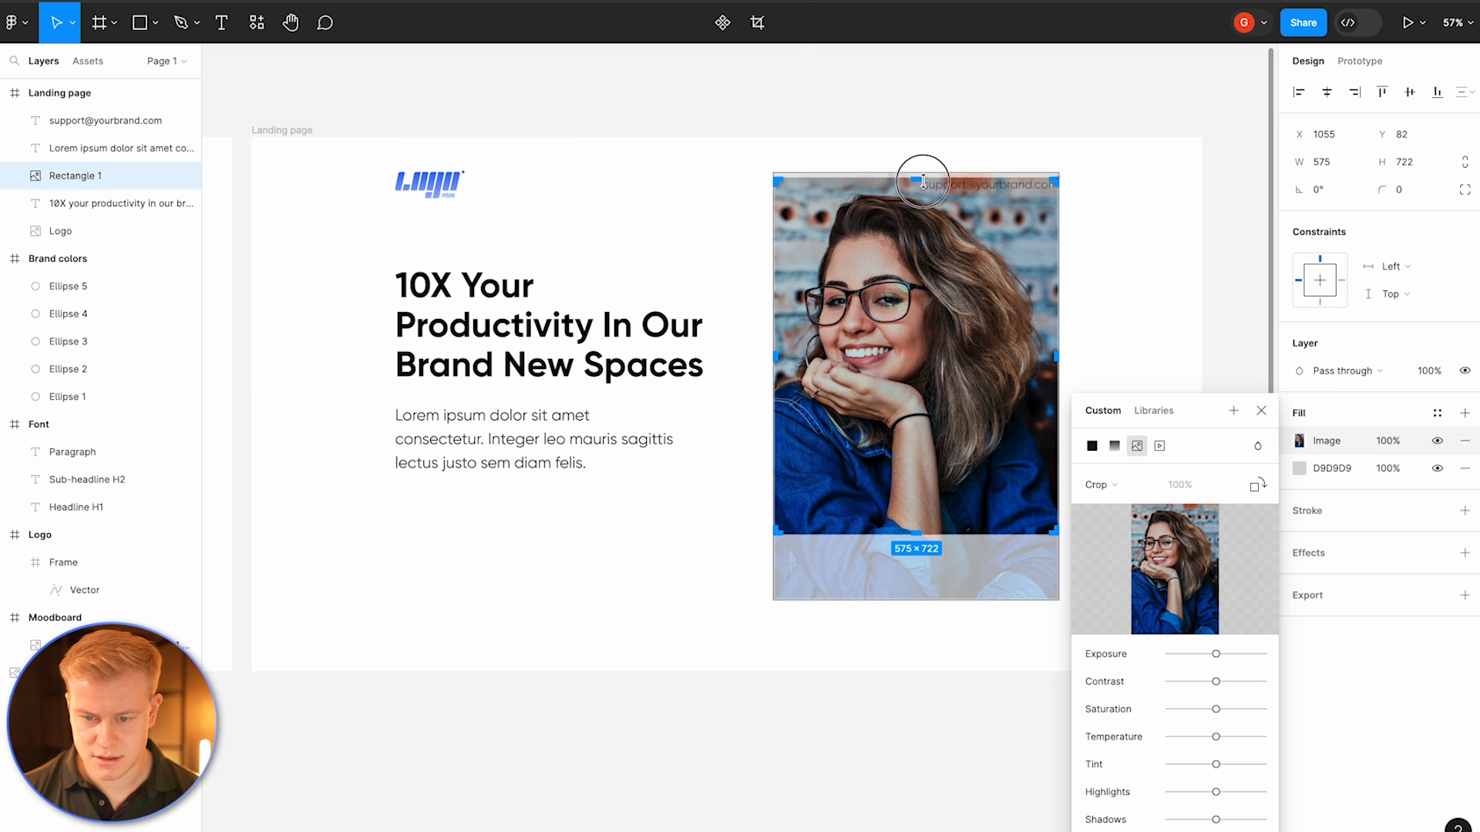
click(1175, 174)
Step: Move the photo down within the landing page and set its corner radius to 26
click(981, 304)
drag(981, 303, 987, 334)
drag(1384, 190, 349, 212)
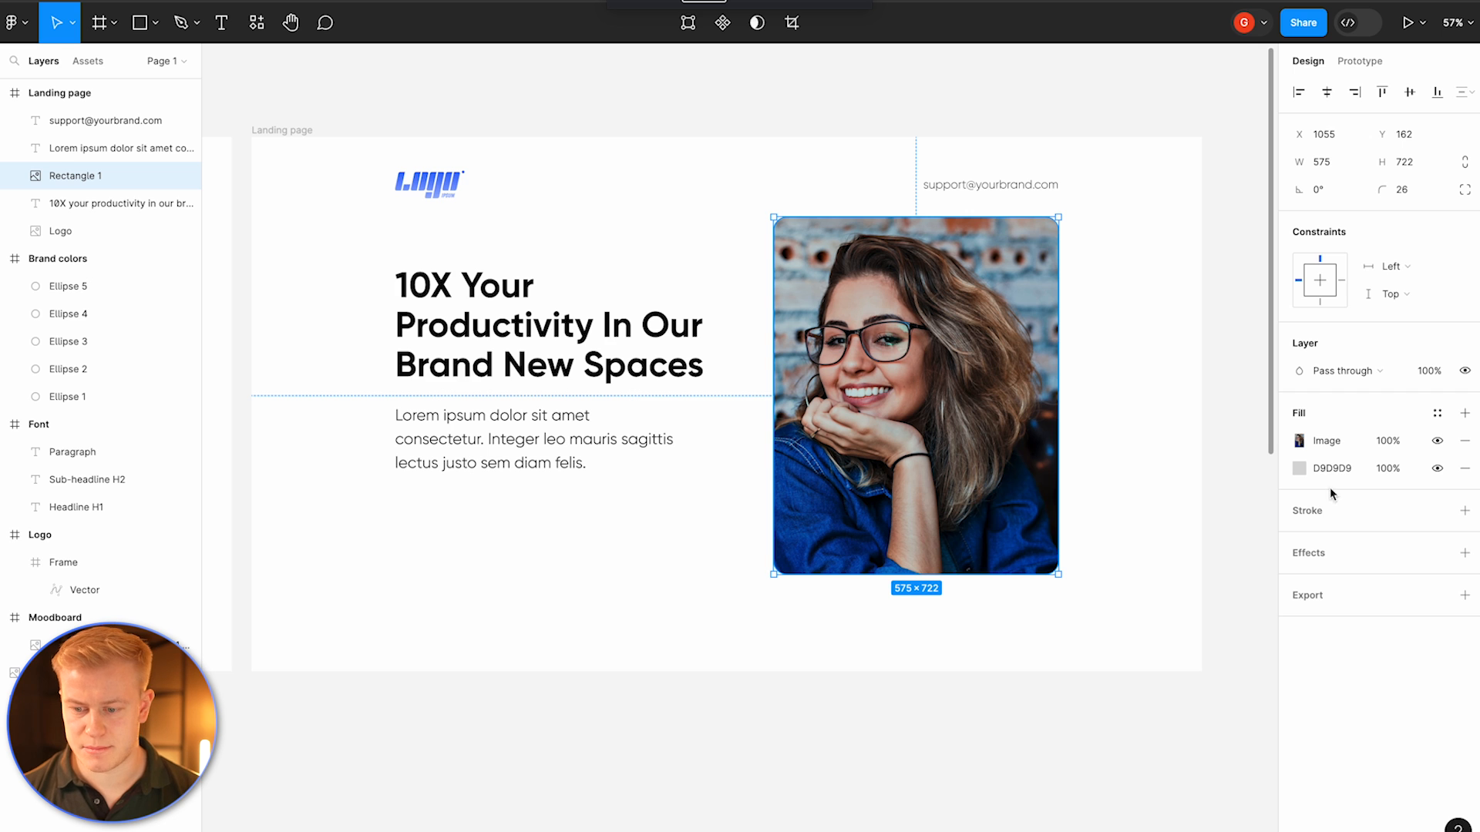
Step: Add a stroke to the photo using brand blue 3366FF as a linear gradient with a weight of 10
click(1327, 523)
click(1299, 538)
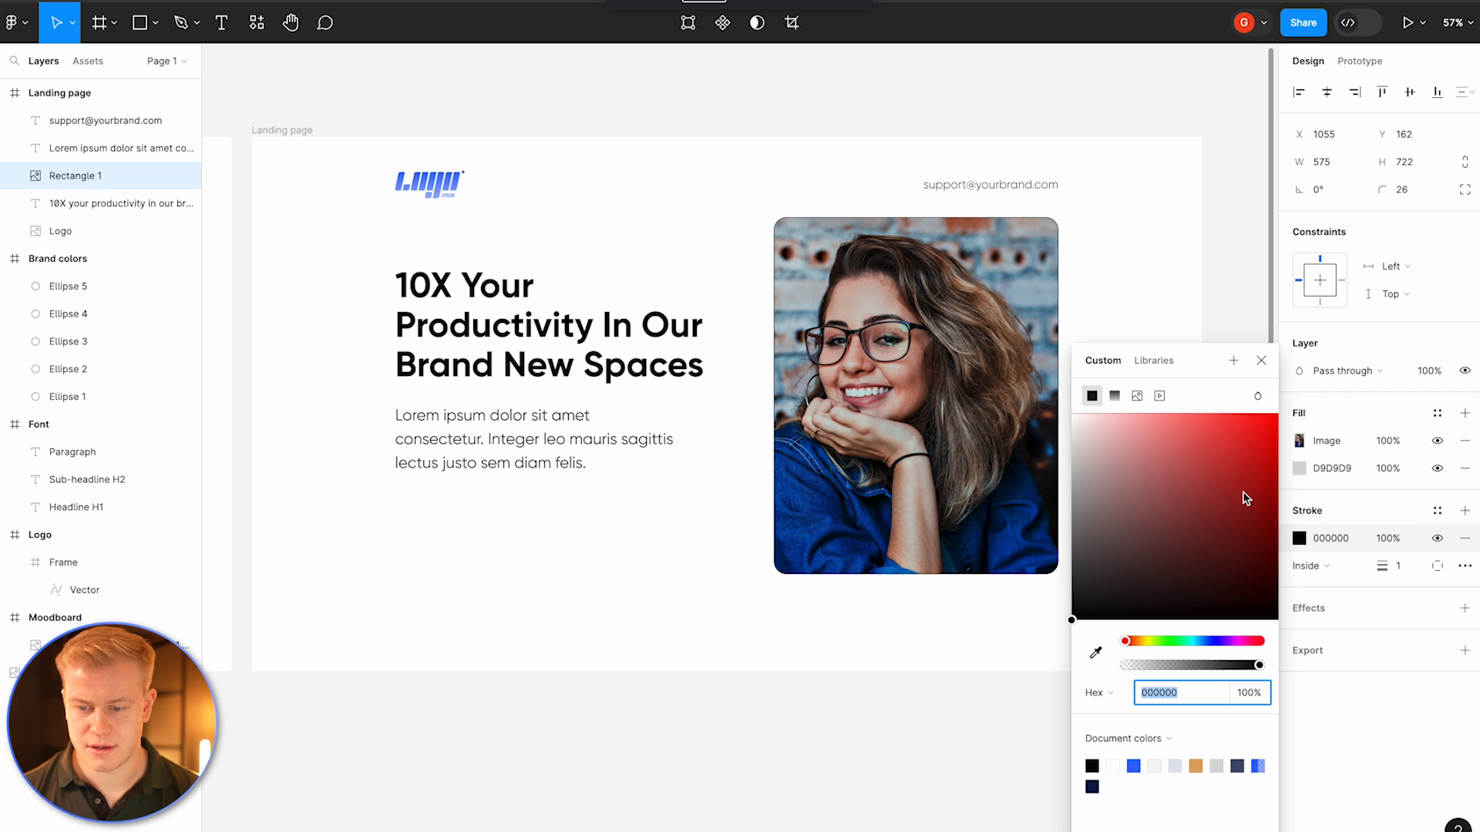
click(1133, 766)
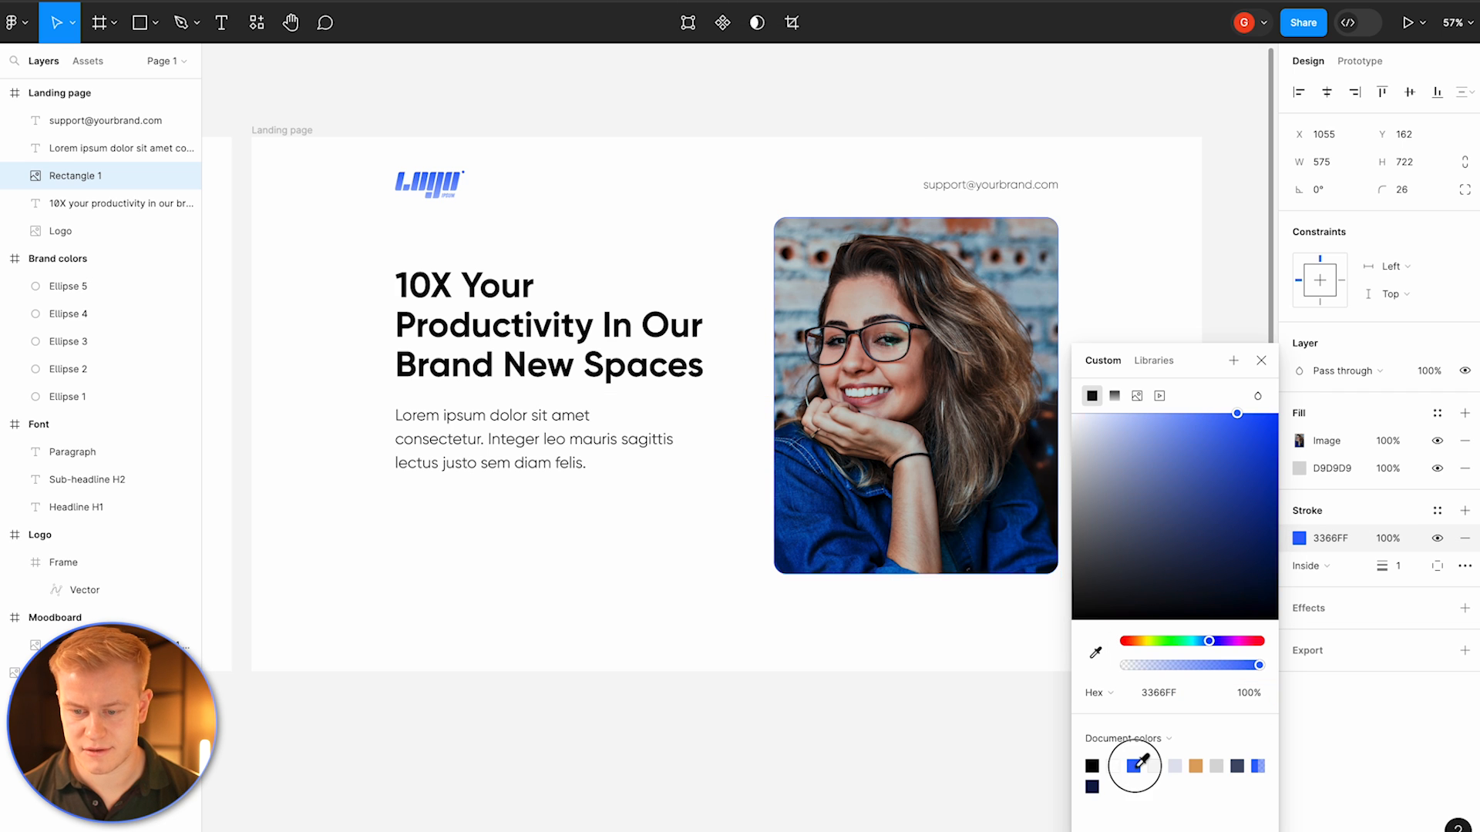
click(1116, 395)
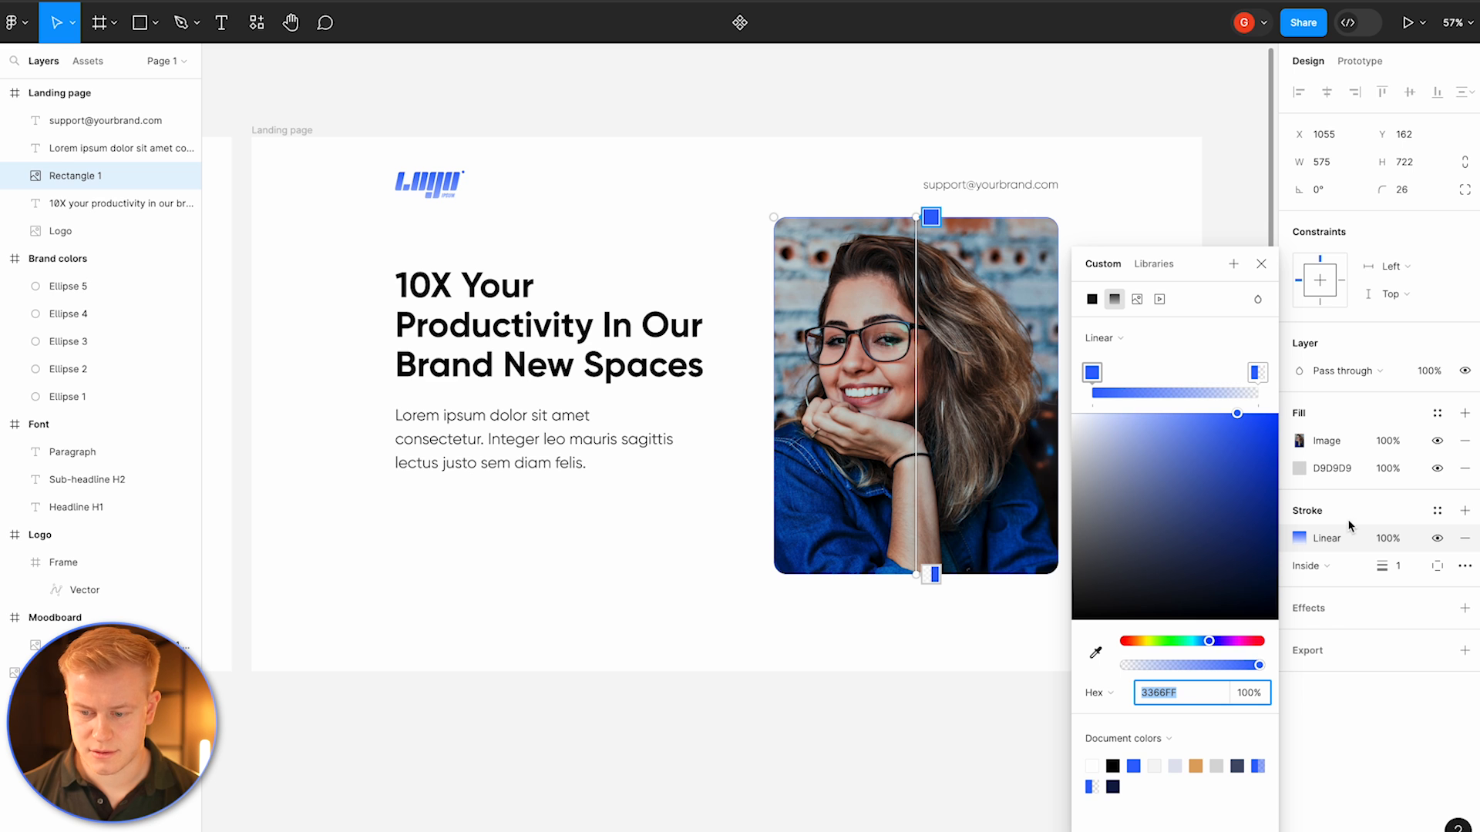
mouse_move(1383, 565)
mouse_down()
mouse_move(1415, 560)
mouse_move(1398, 562)
mouse_up()
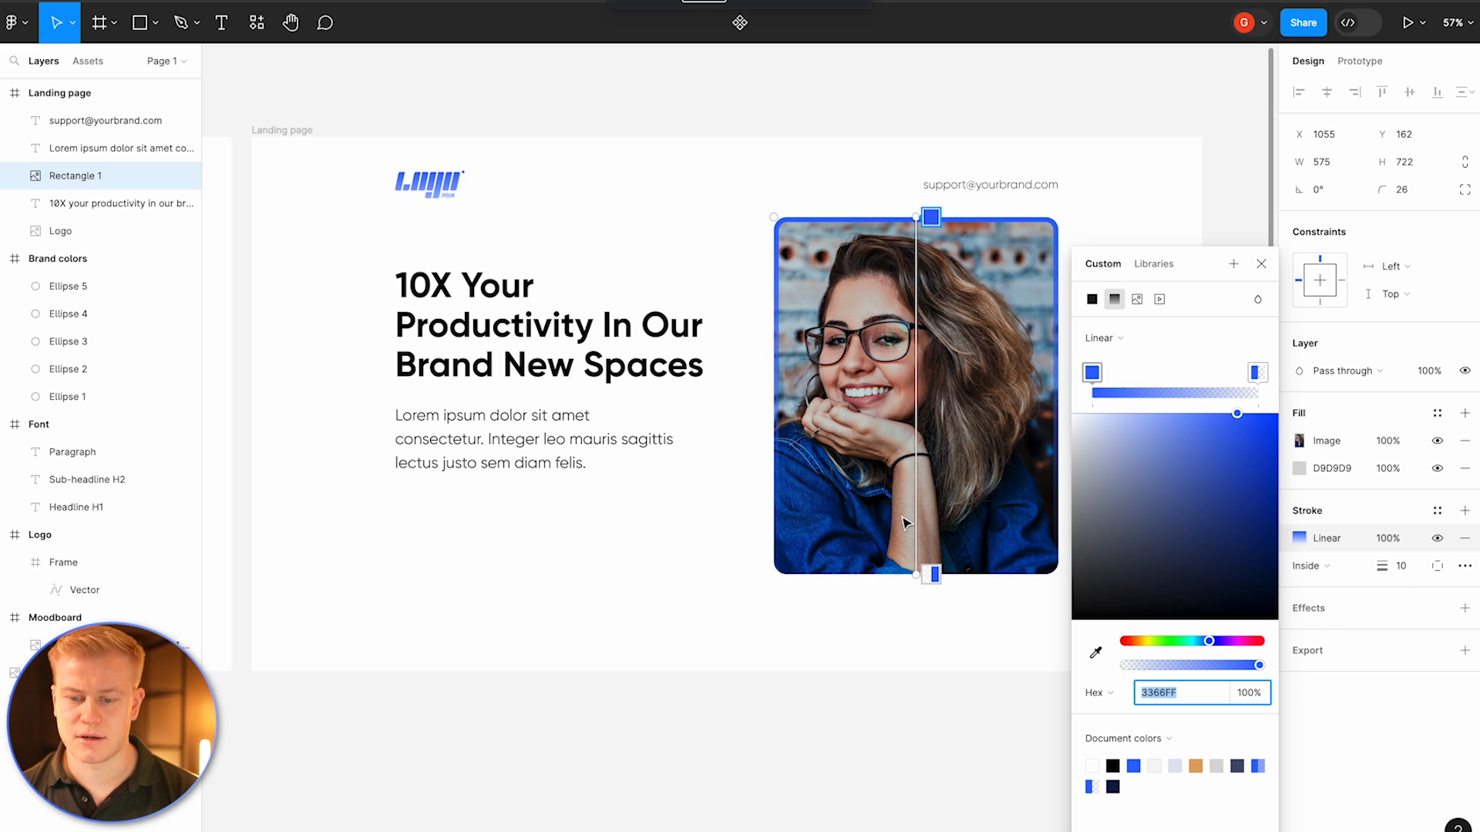
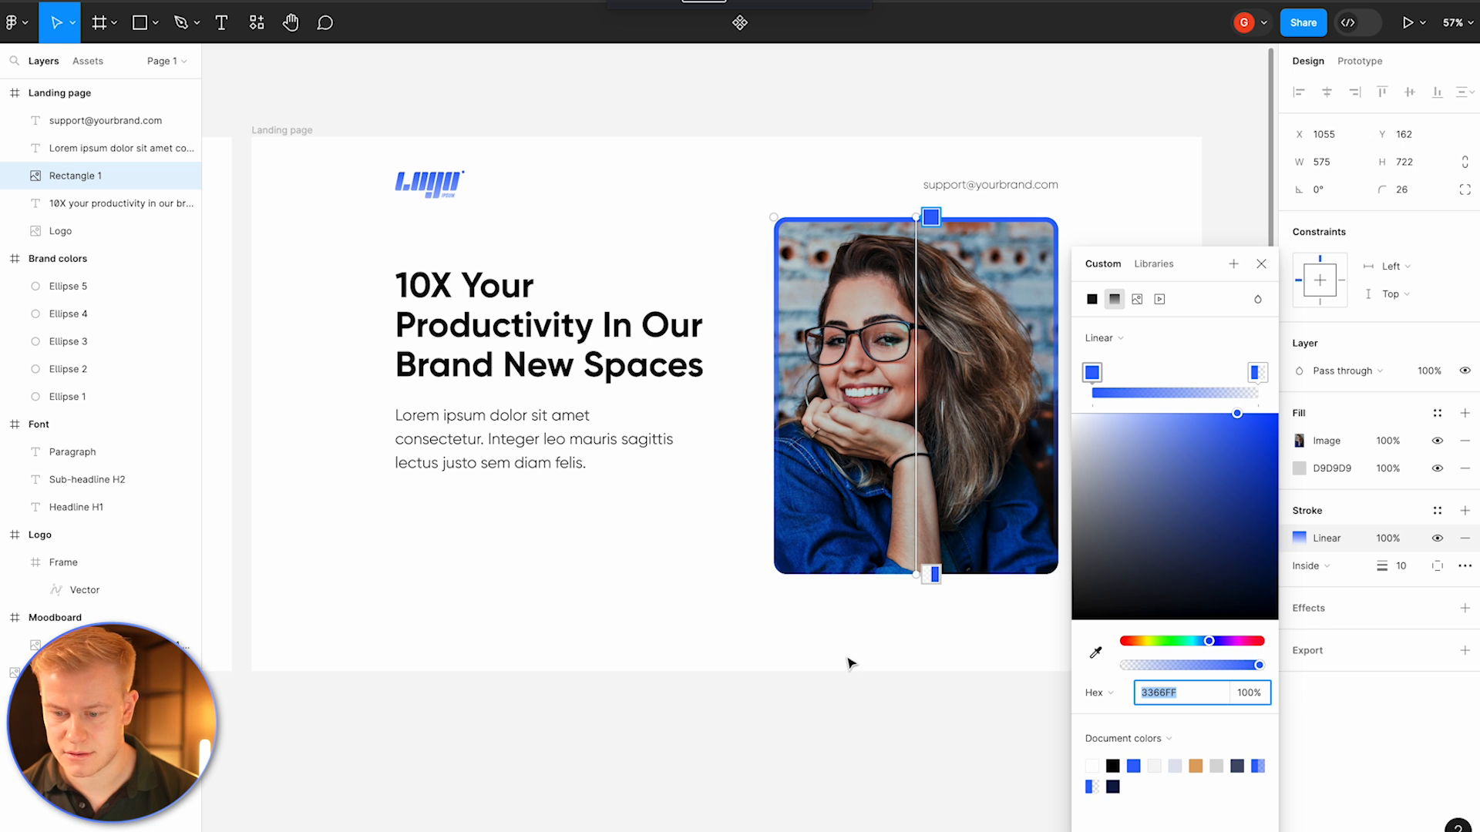
Step: Sample the photo's dark blue 06409F into the placeholder's grey fill and move that fill above the image
key(Escape)
key(Escape)
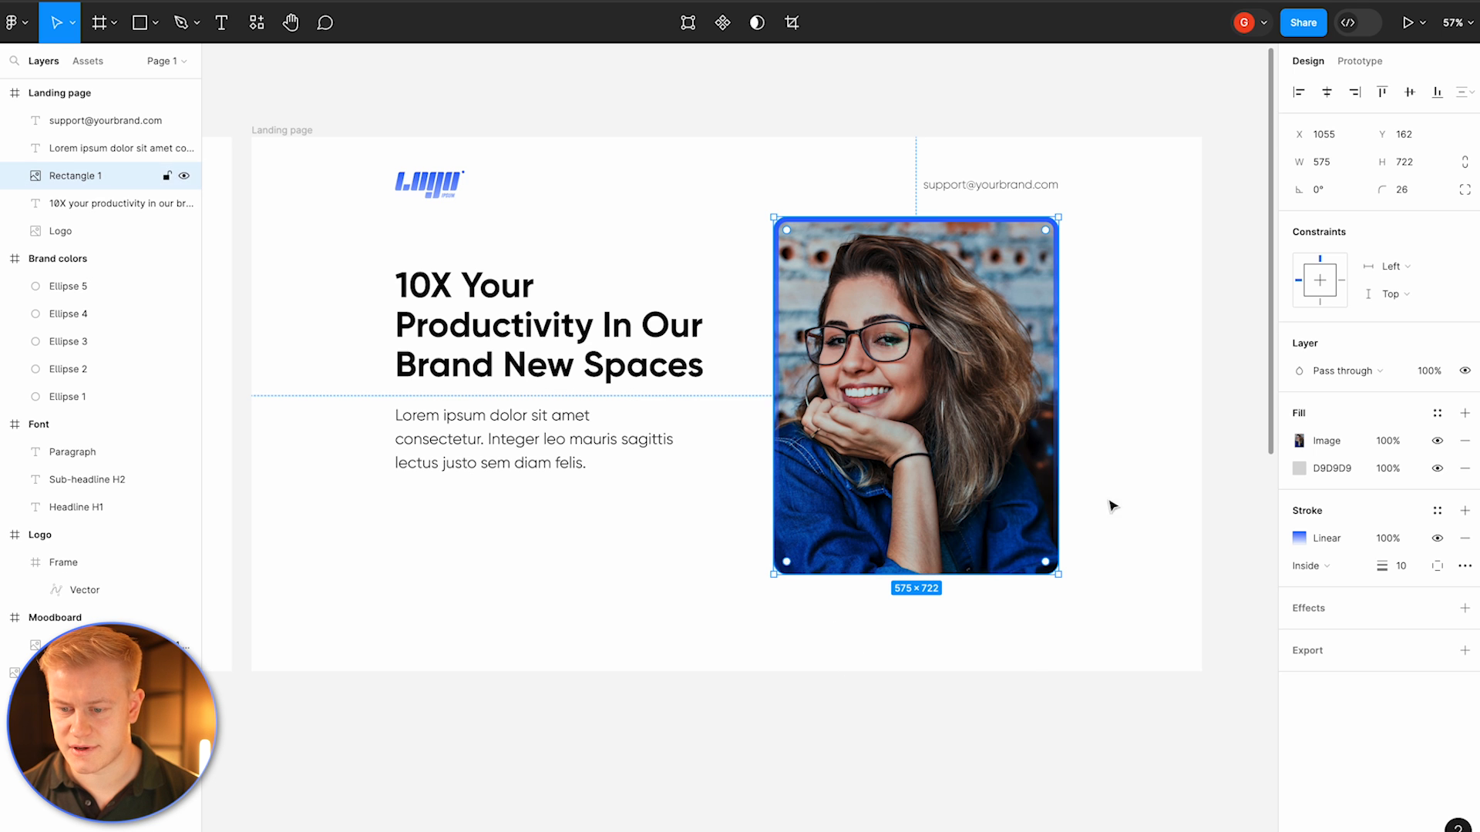
click(1299, 469)
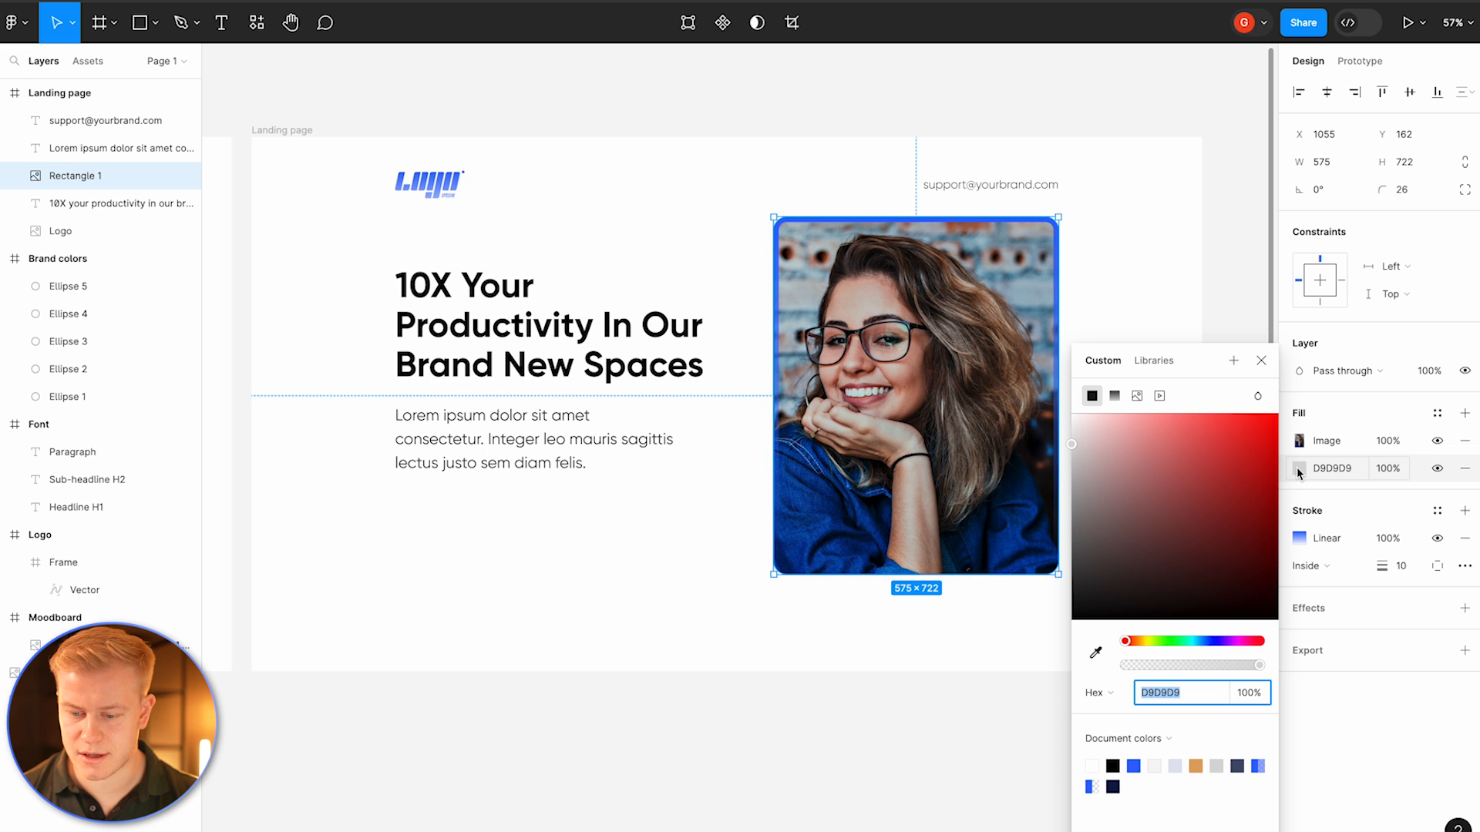
click(1095, 652)
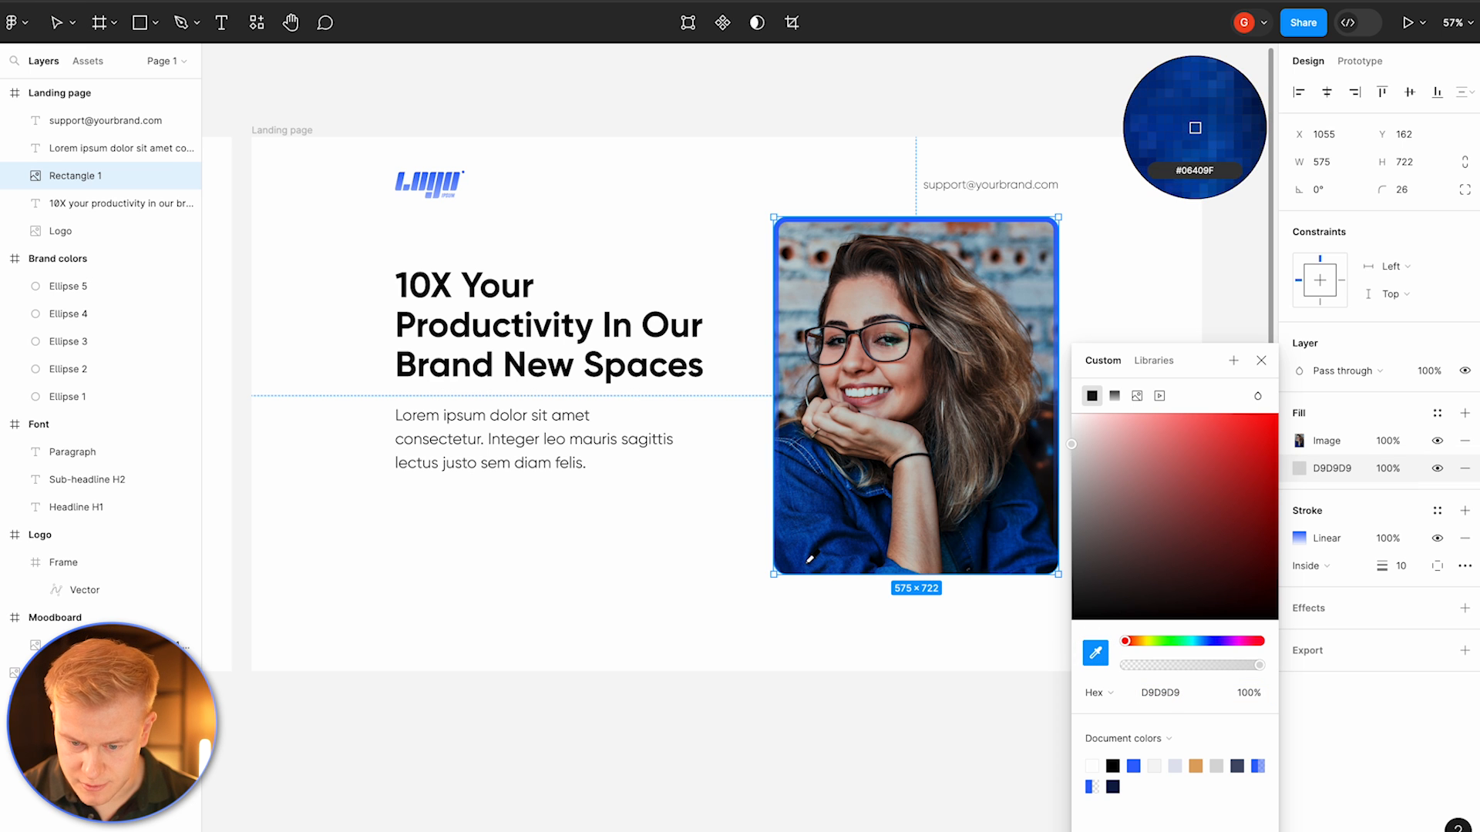
click(810, 558)
drag(1283, 468, 1284, 429)
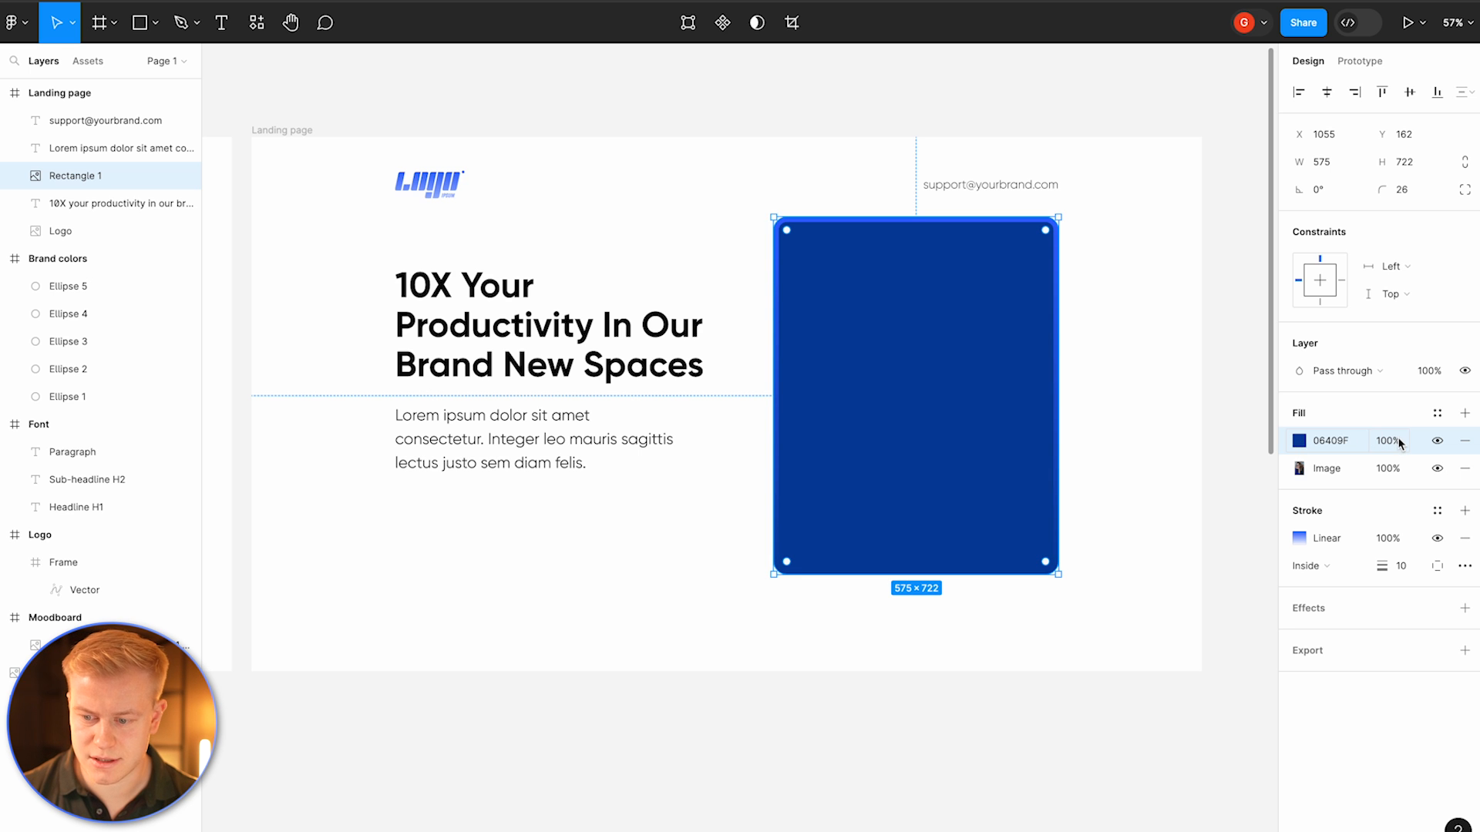
Step: Turn the blue fill into a linear gradient fading from 0% opacity mid-photo to solid 06409F at the bottom
click(1299, 442)
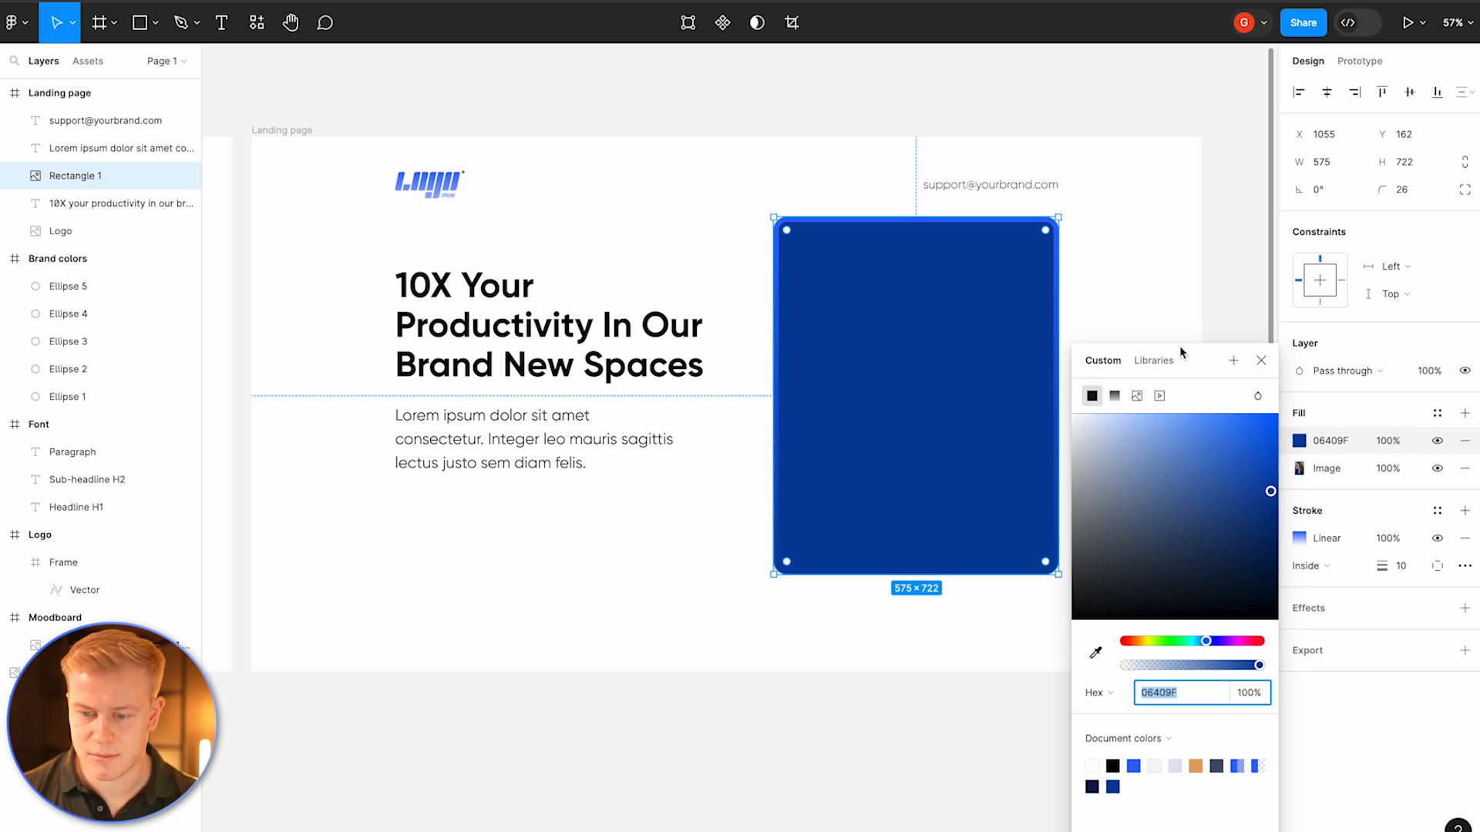
click(1114, 396)
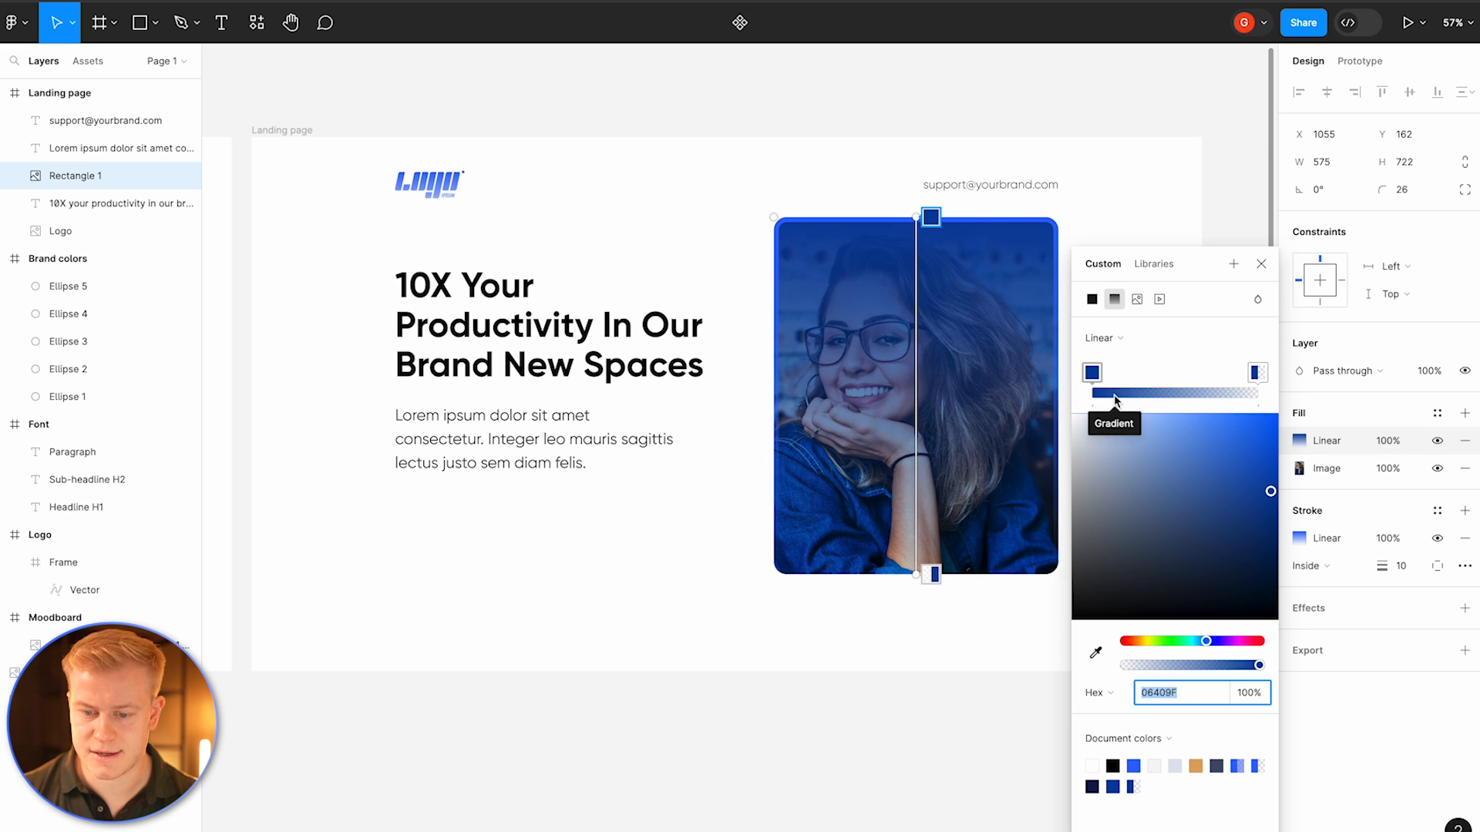
click(1257, 373)
drag(1124, 669, 1273, 514)
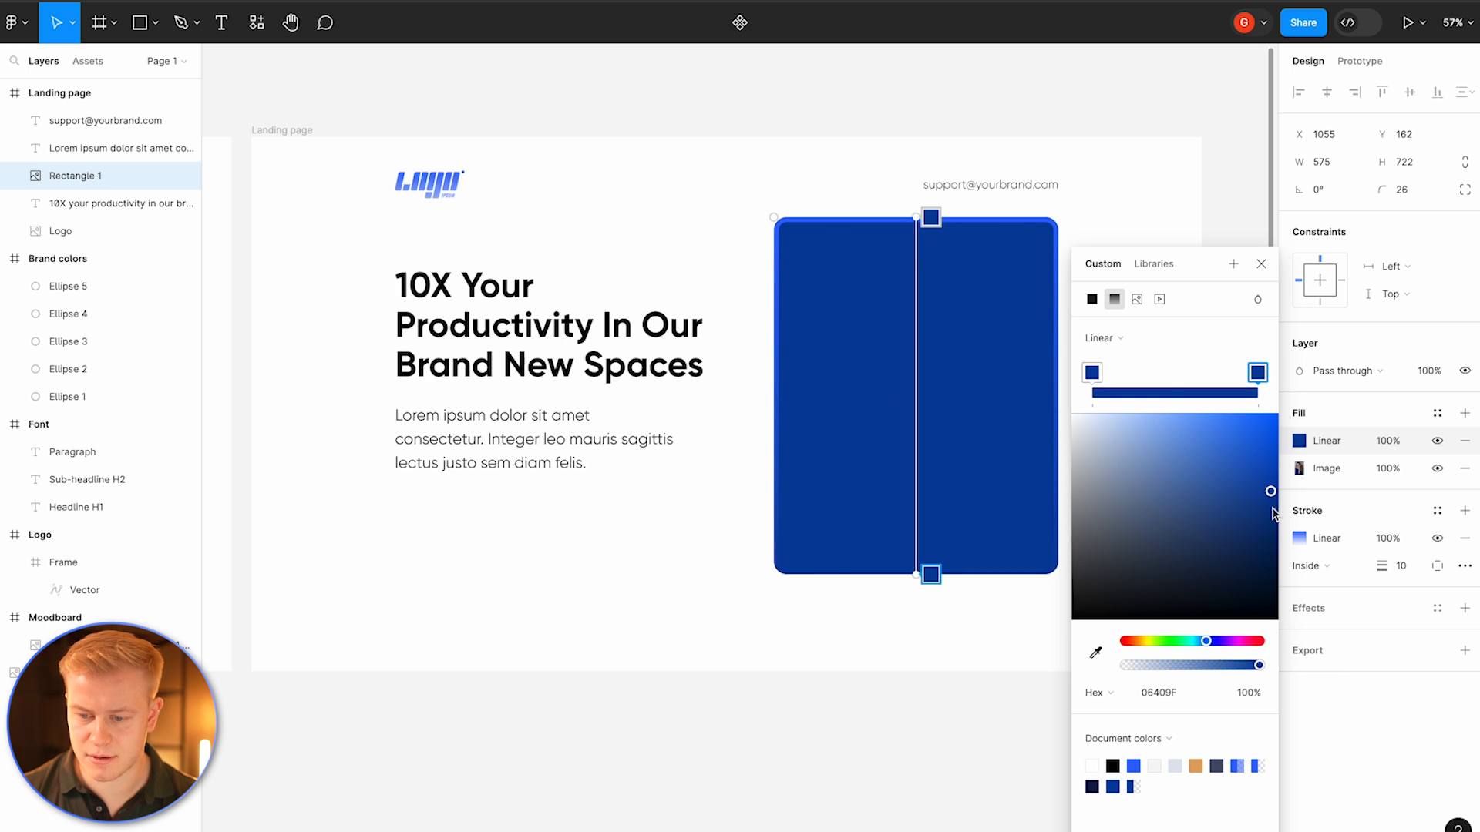
click(1088, 376)
drag(1268, 671, 984, 694)
drag(929, 218, 914, 397)
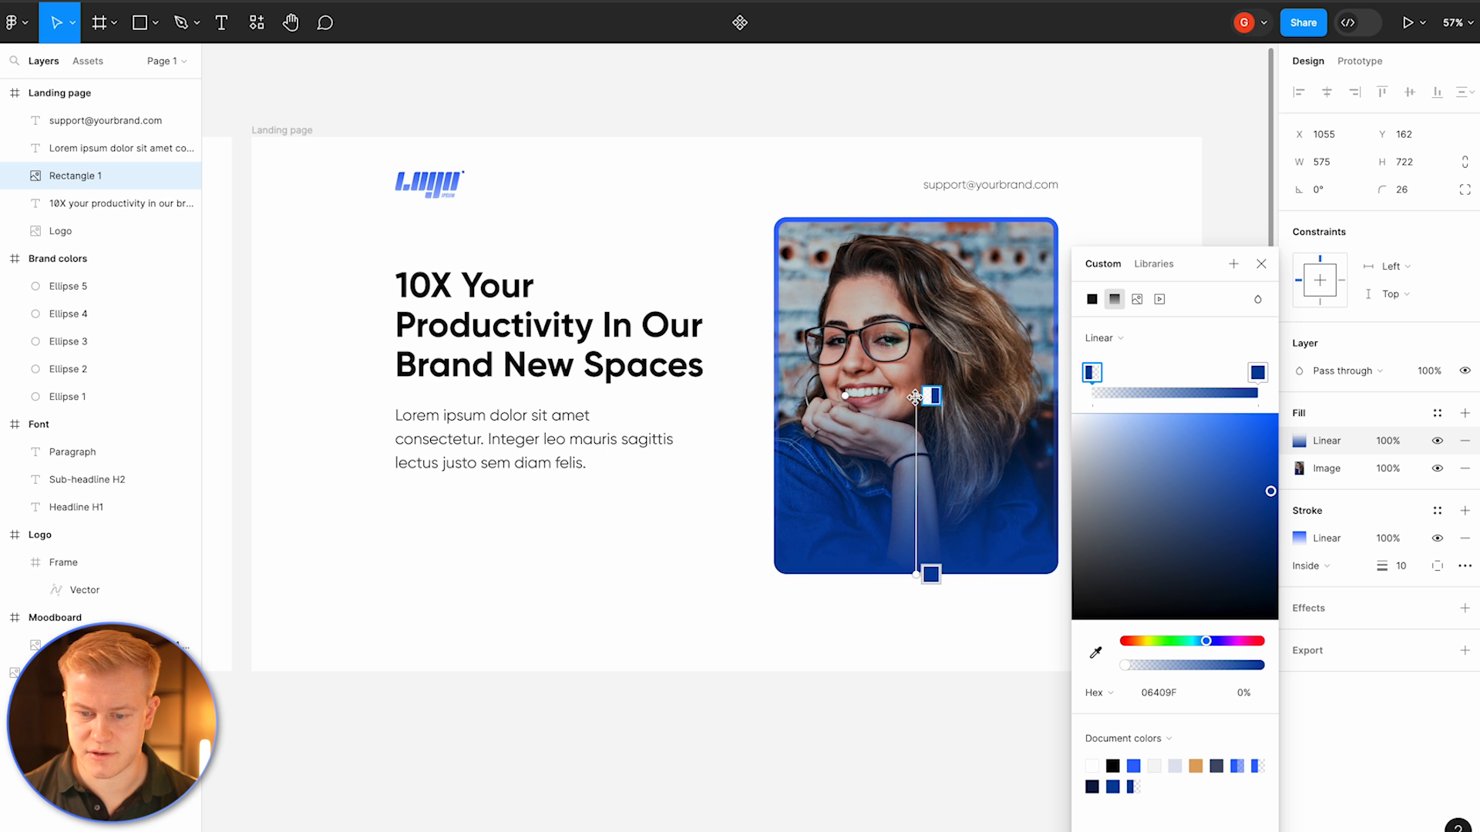
click(937, 614)
Step: Remove the gradient stroke from the photo and deselect it
scroll(941, 617, down, 3)
click(982, 526)
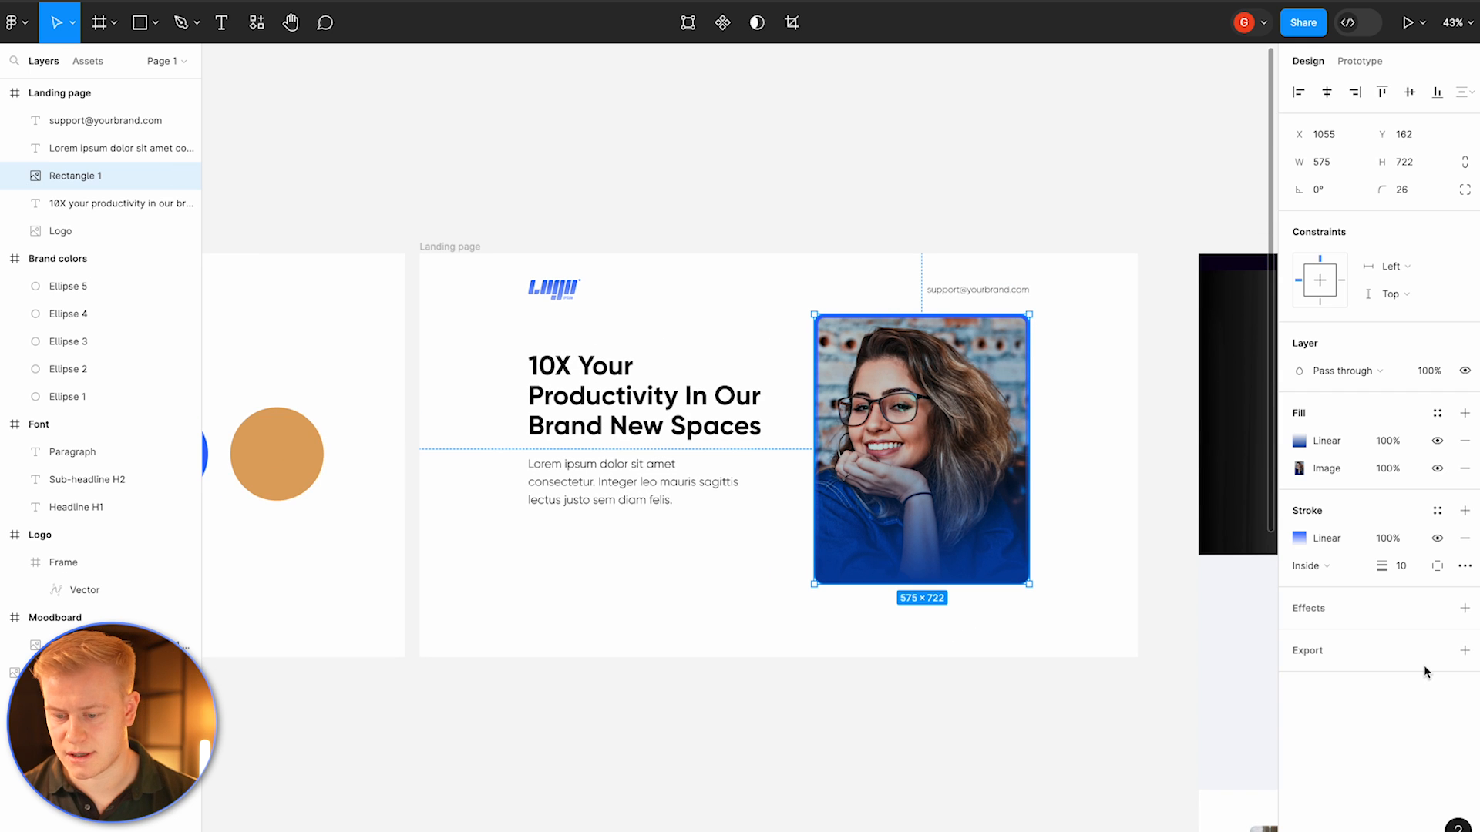
click(1464, 537)
click(1415, 192)
click(1081, 317)
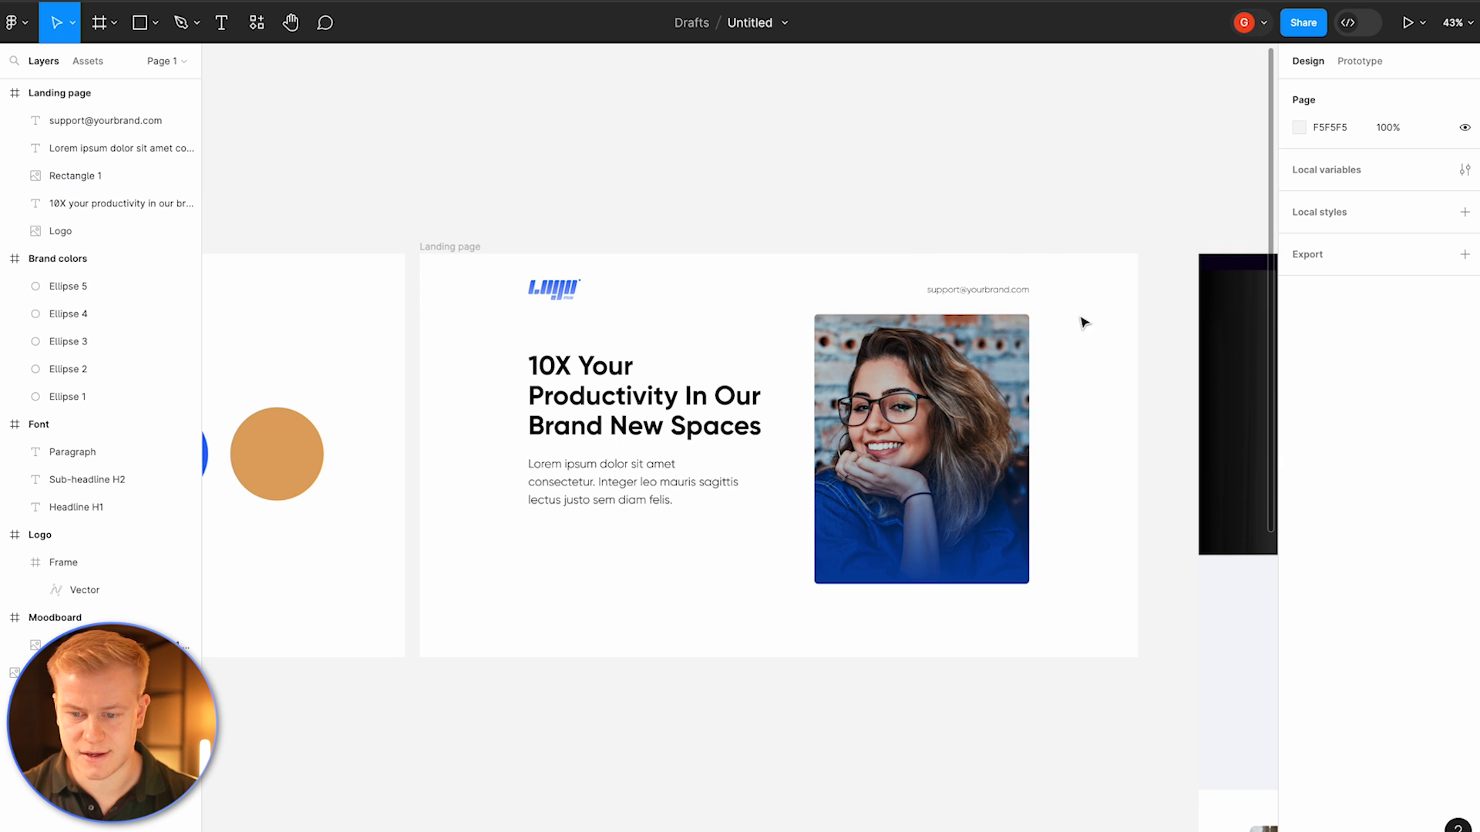
Step: Delete the photo rectangle from the landing page
scroll(913, 408, up, 5)
scroll(913, 409, down, 5)
scroll(914, 412, right, 8)
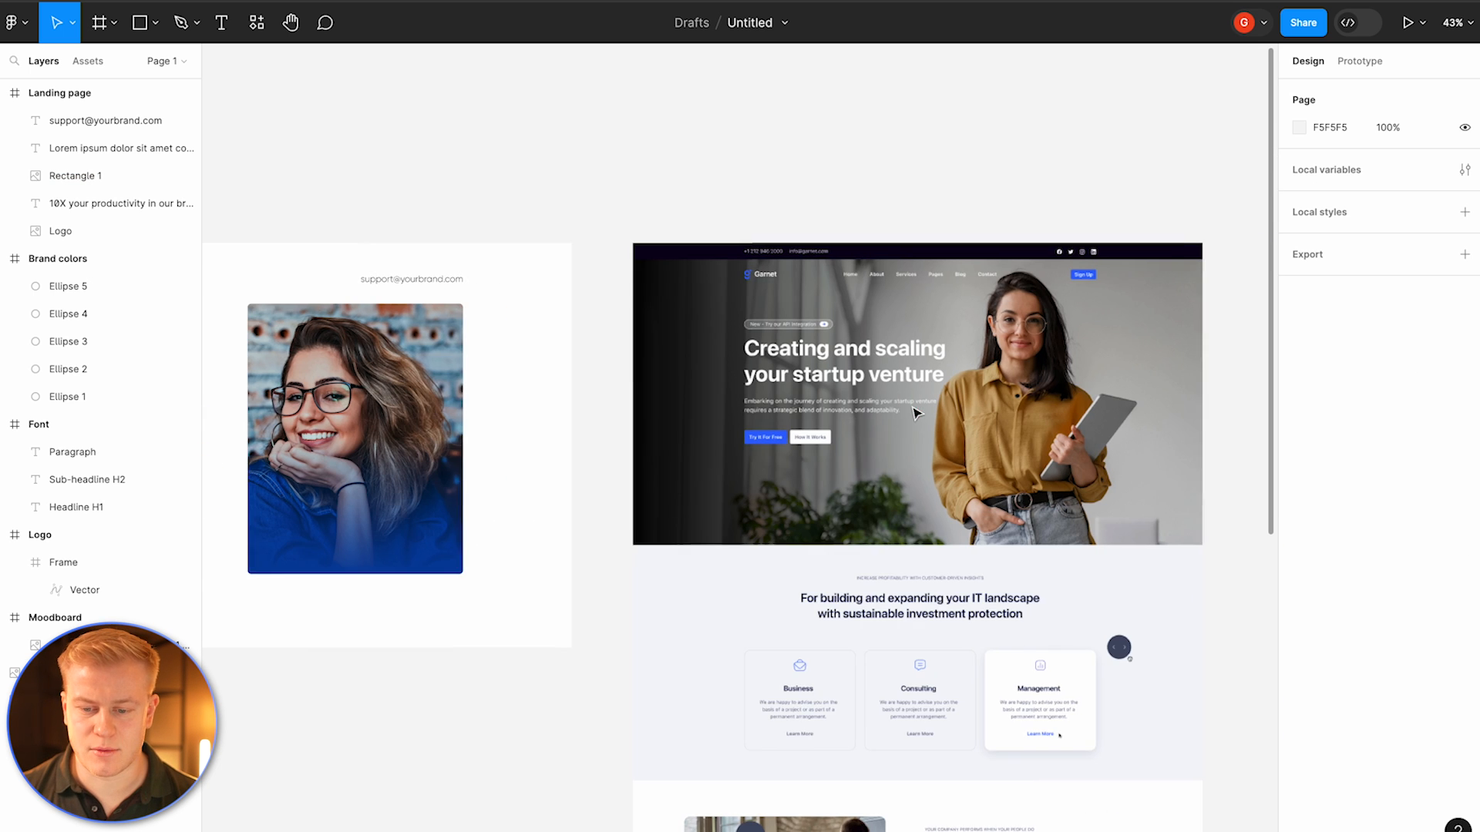
scroll(996, 360, left, 8)
click(898, 414)
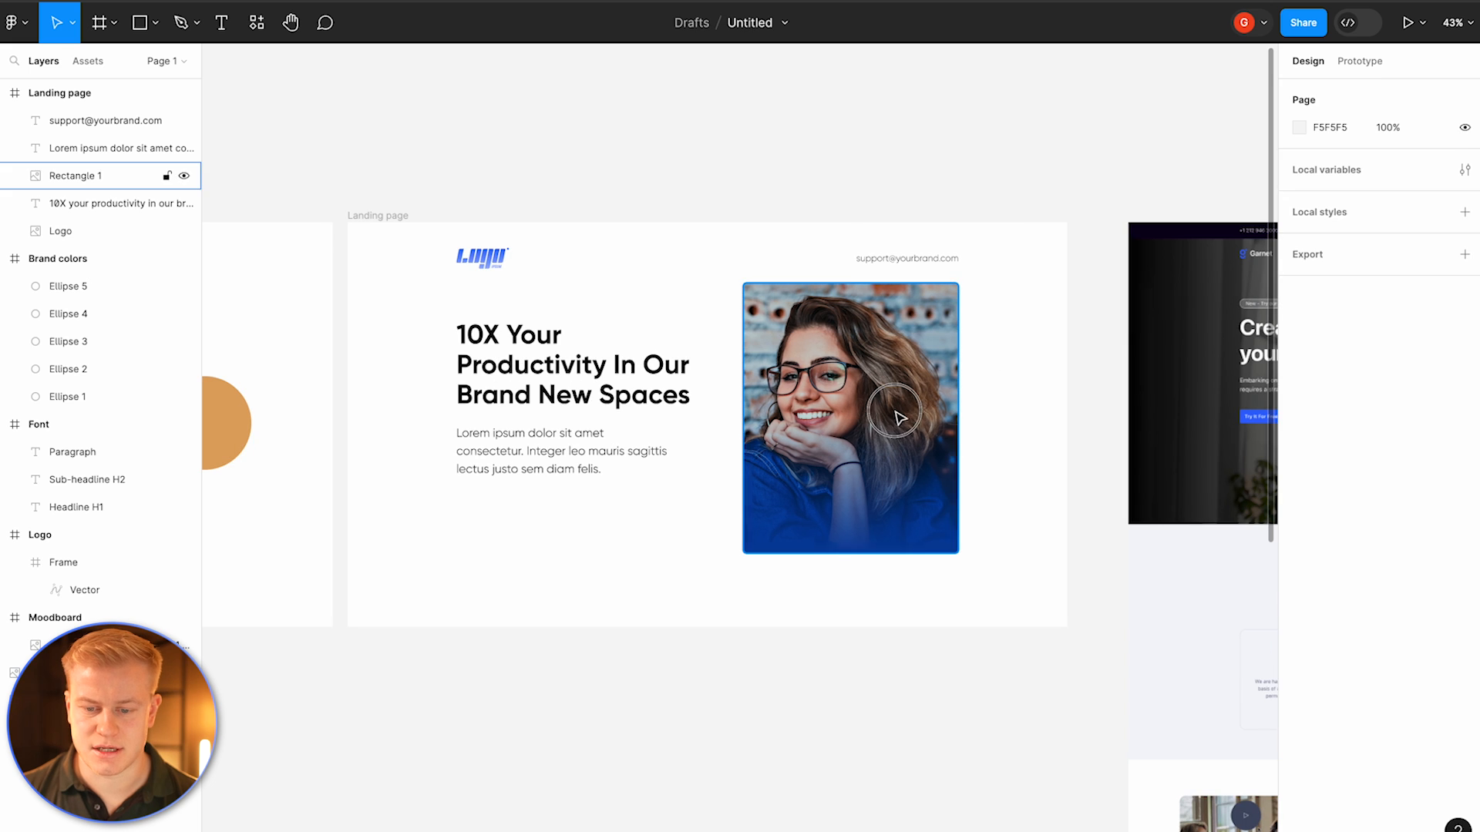
key(Delete)
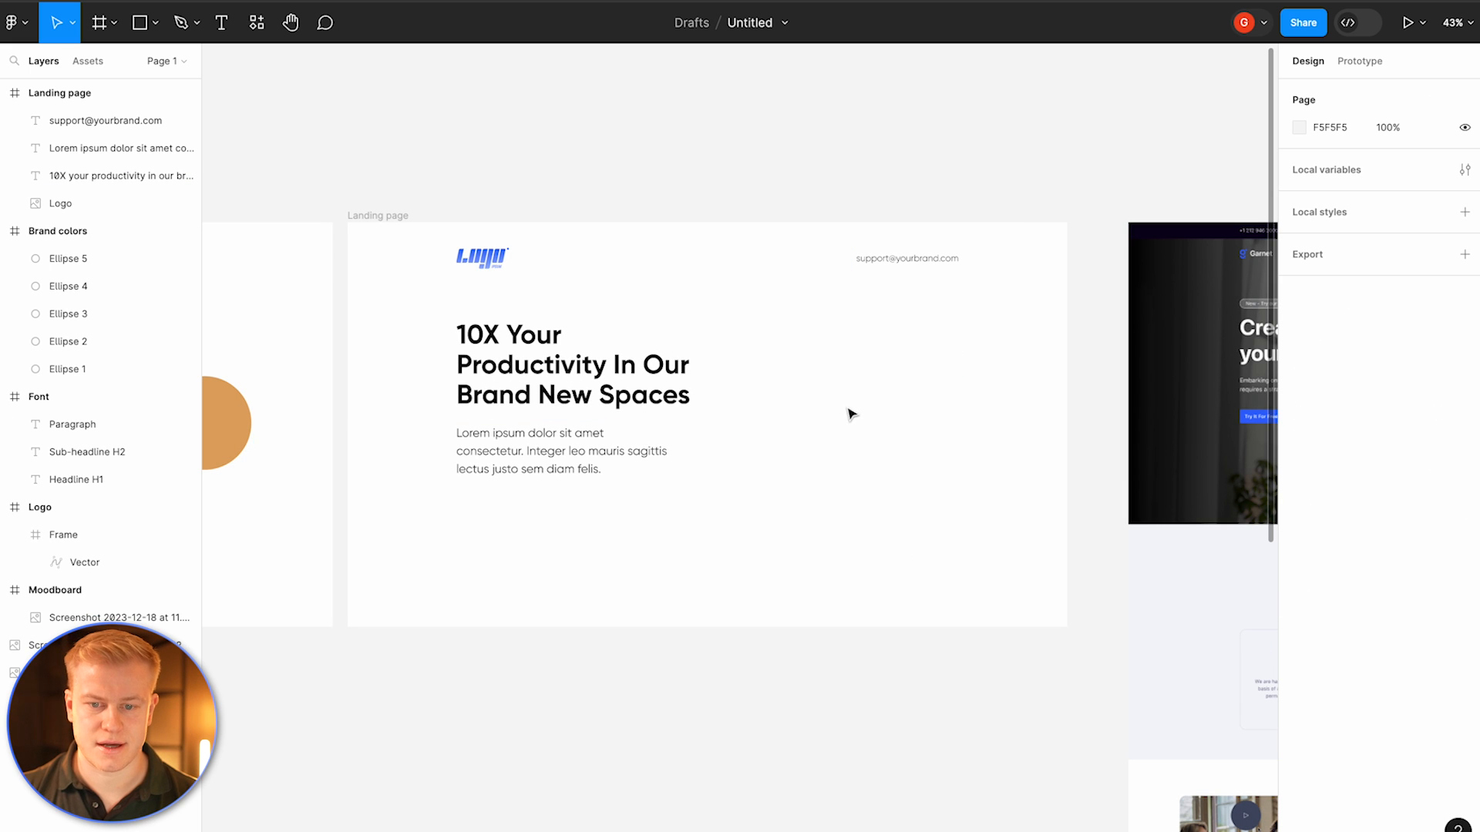
Step: Draw a 1920 × 1080 rectangle covering the landing page, send it behind the content, and fill it white
click(383, 216)
click(786, 386)
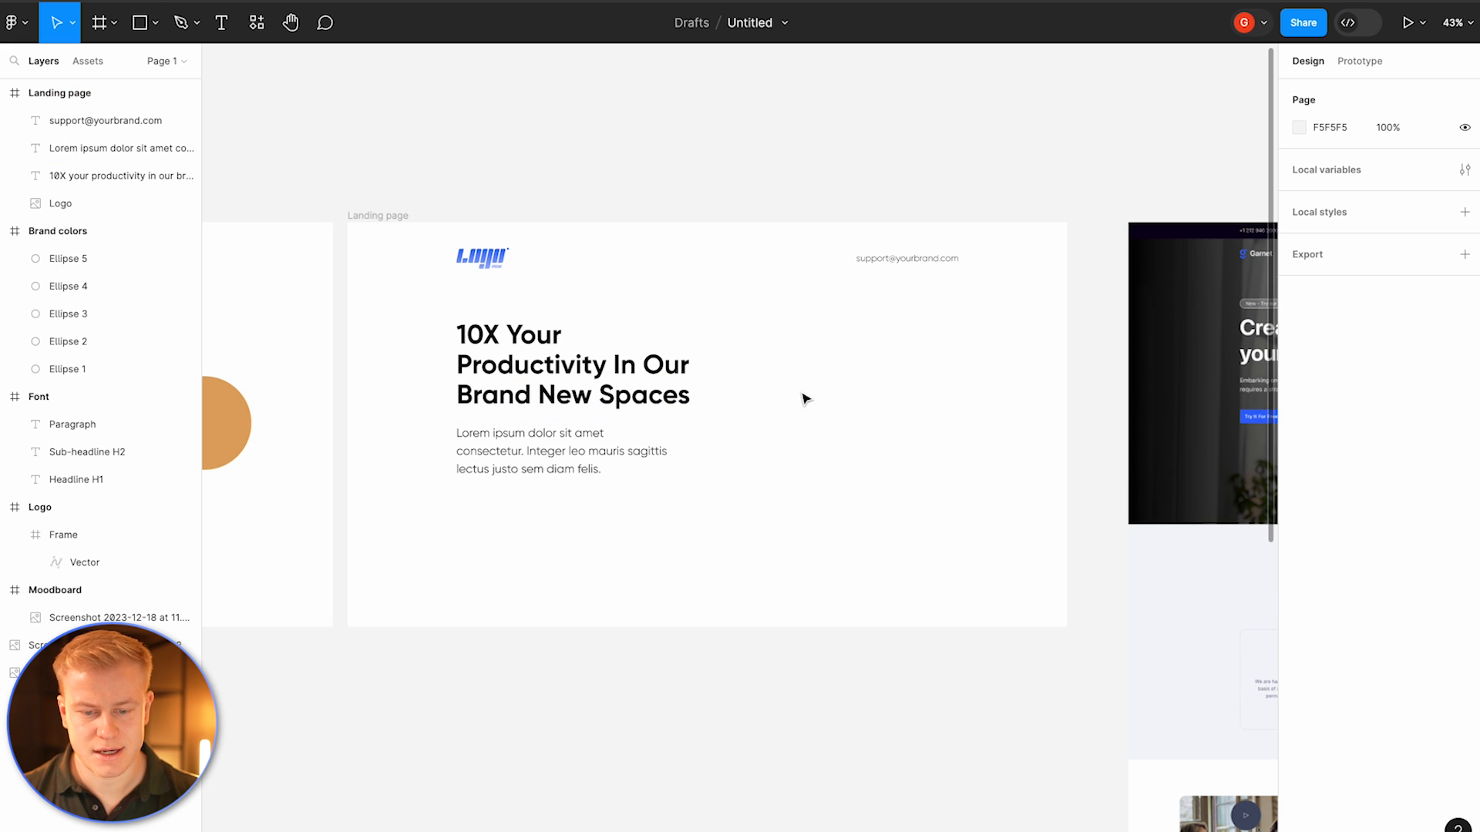
key(r)
drag(350, 224, 1067, 630)
click(342, 249)
click(352, 246)
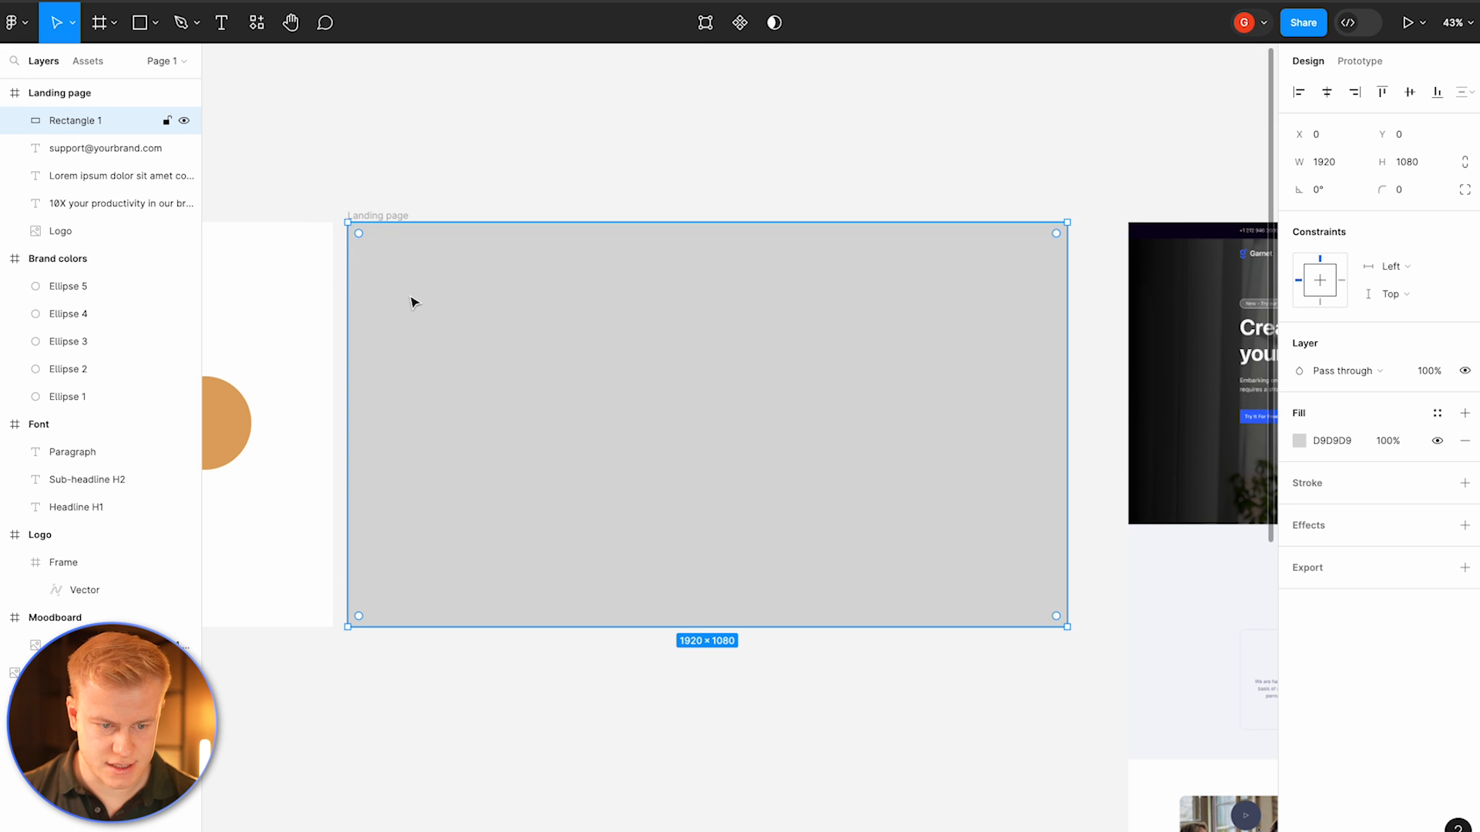
drag(93, 120, 99, 244)
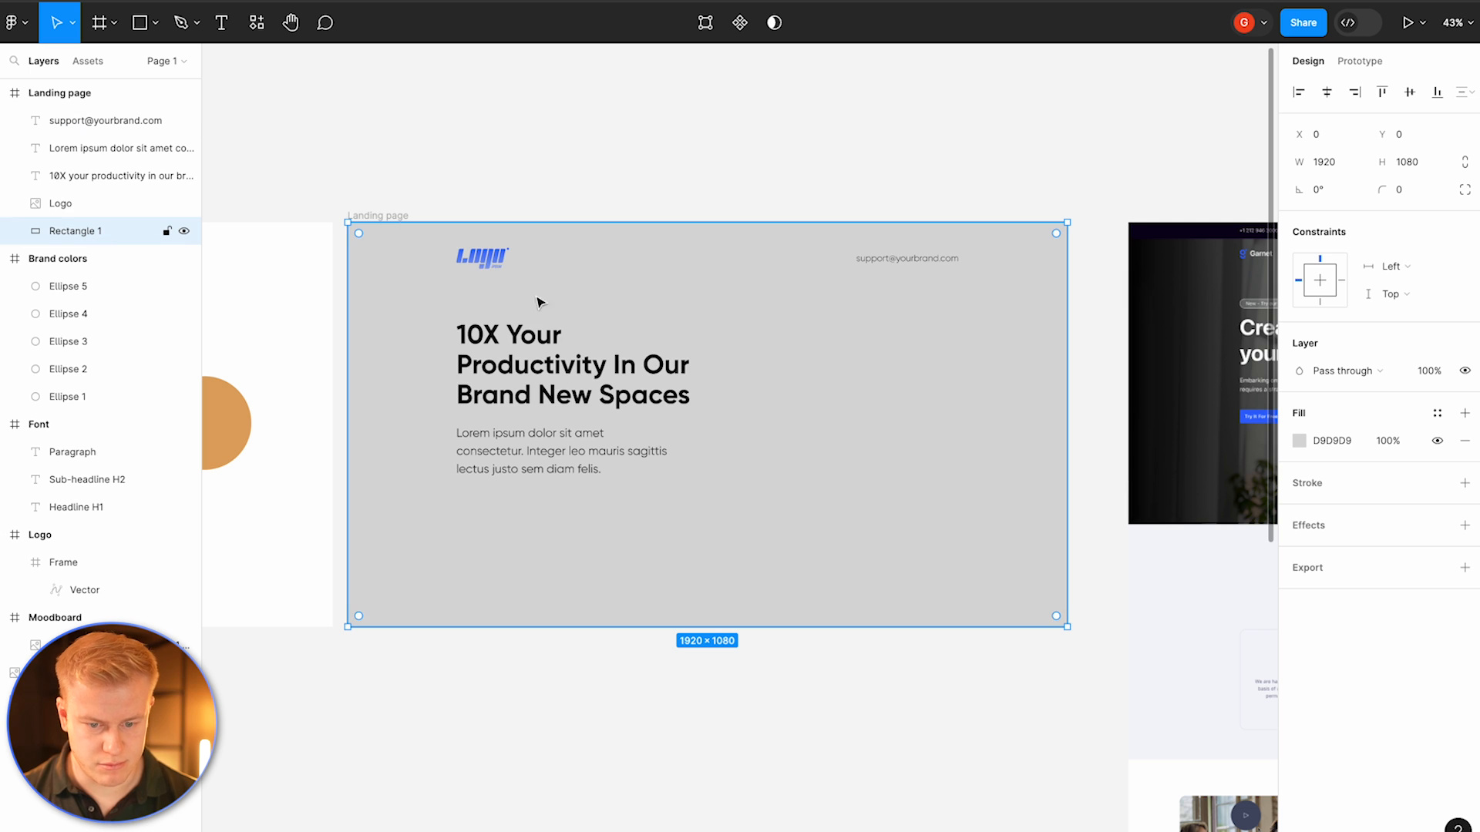
click(1301, 441)
drag(1195, 455, 1057, 405)
Step: Search Pexels for "woman in office", insert the smiling woman at the meeting table into the background, and close the plugin
right_click(941, 469)
mouse_move(967, 697)
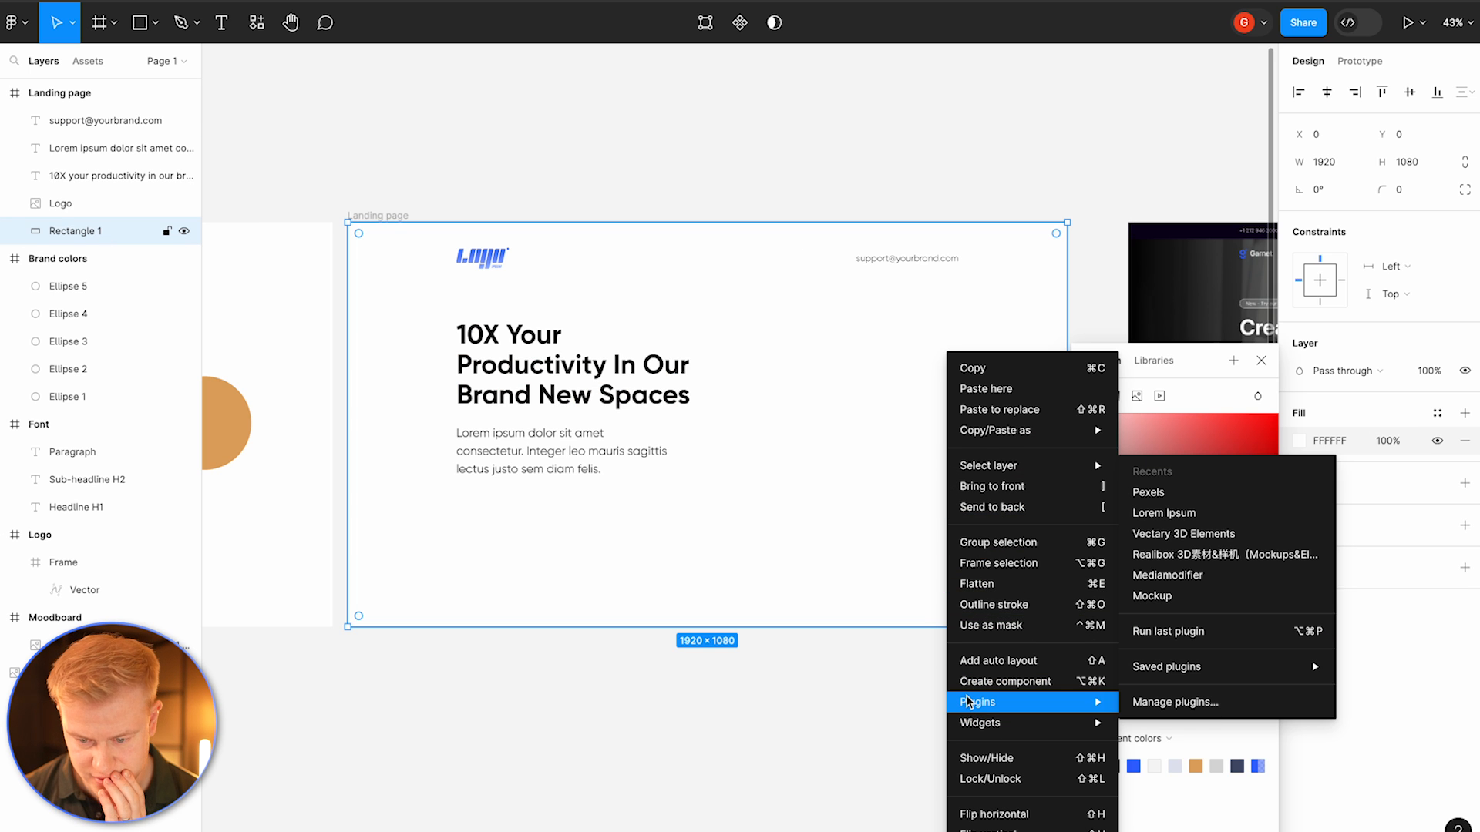
click(1148, 493)
click(326, 261)
text(wo)
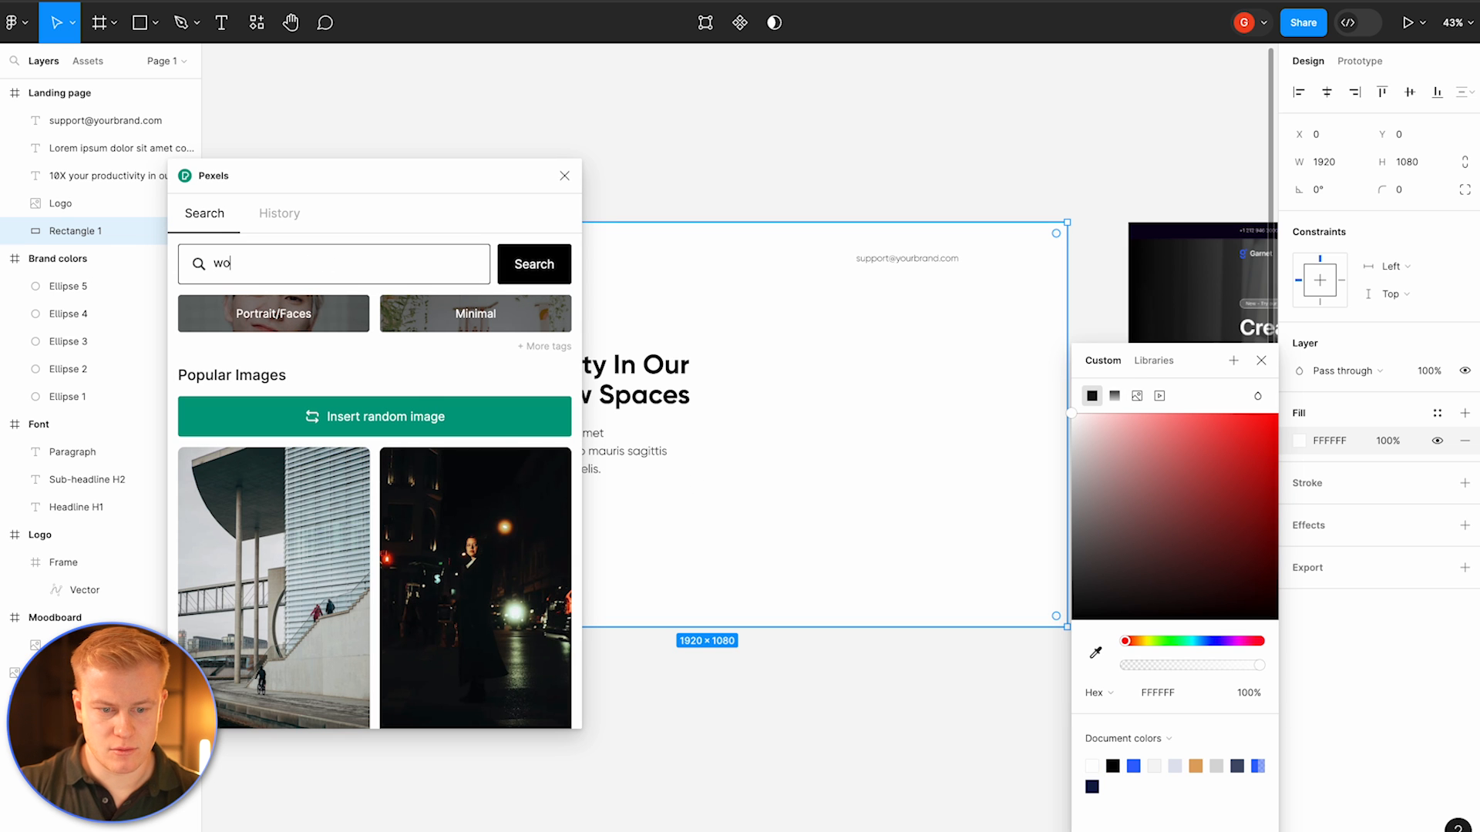
text(man in office)
key(Return)
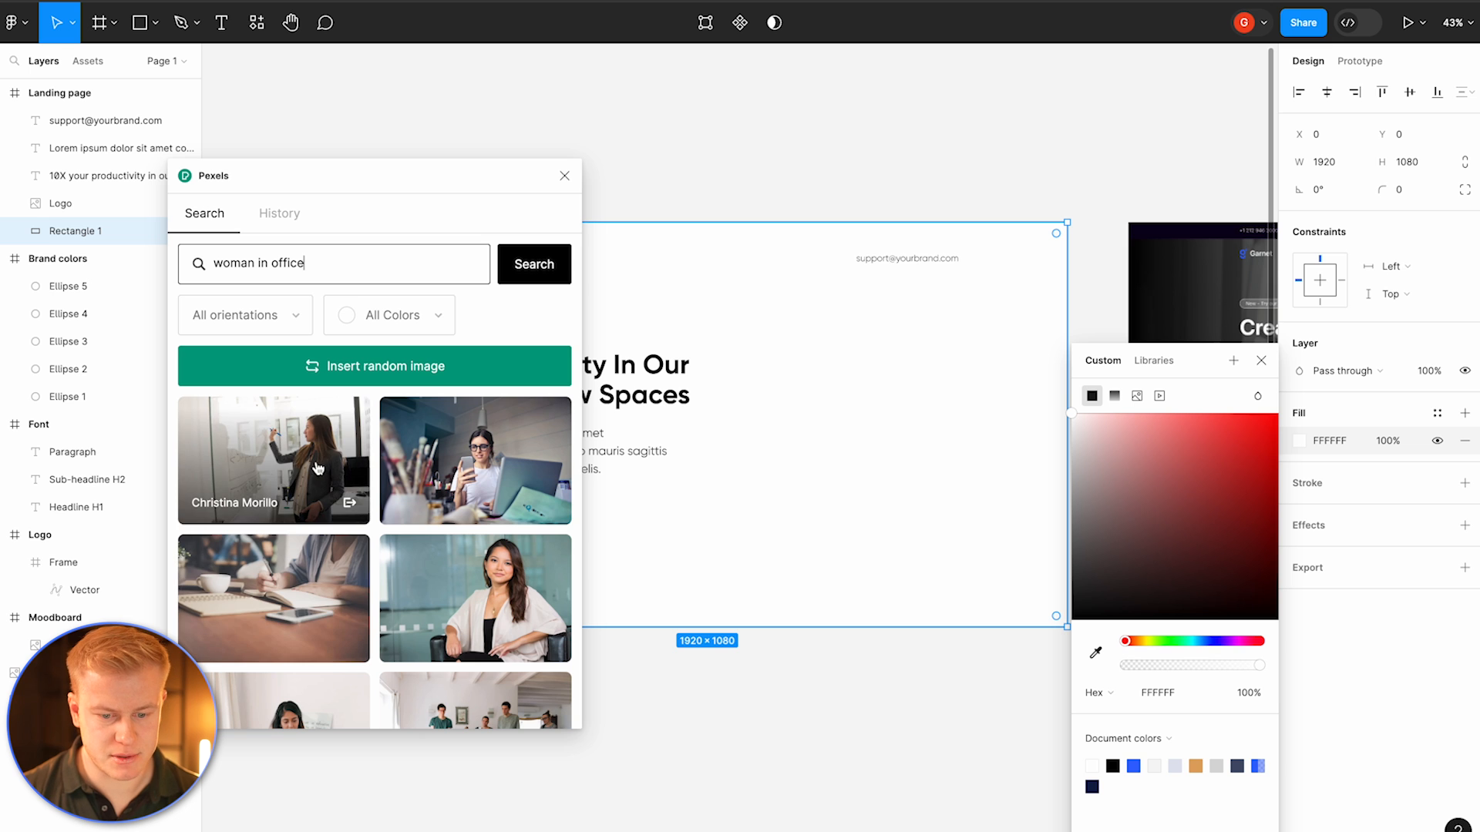
scroll(316, 482, down, 8)
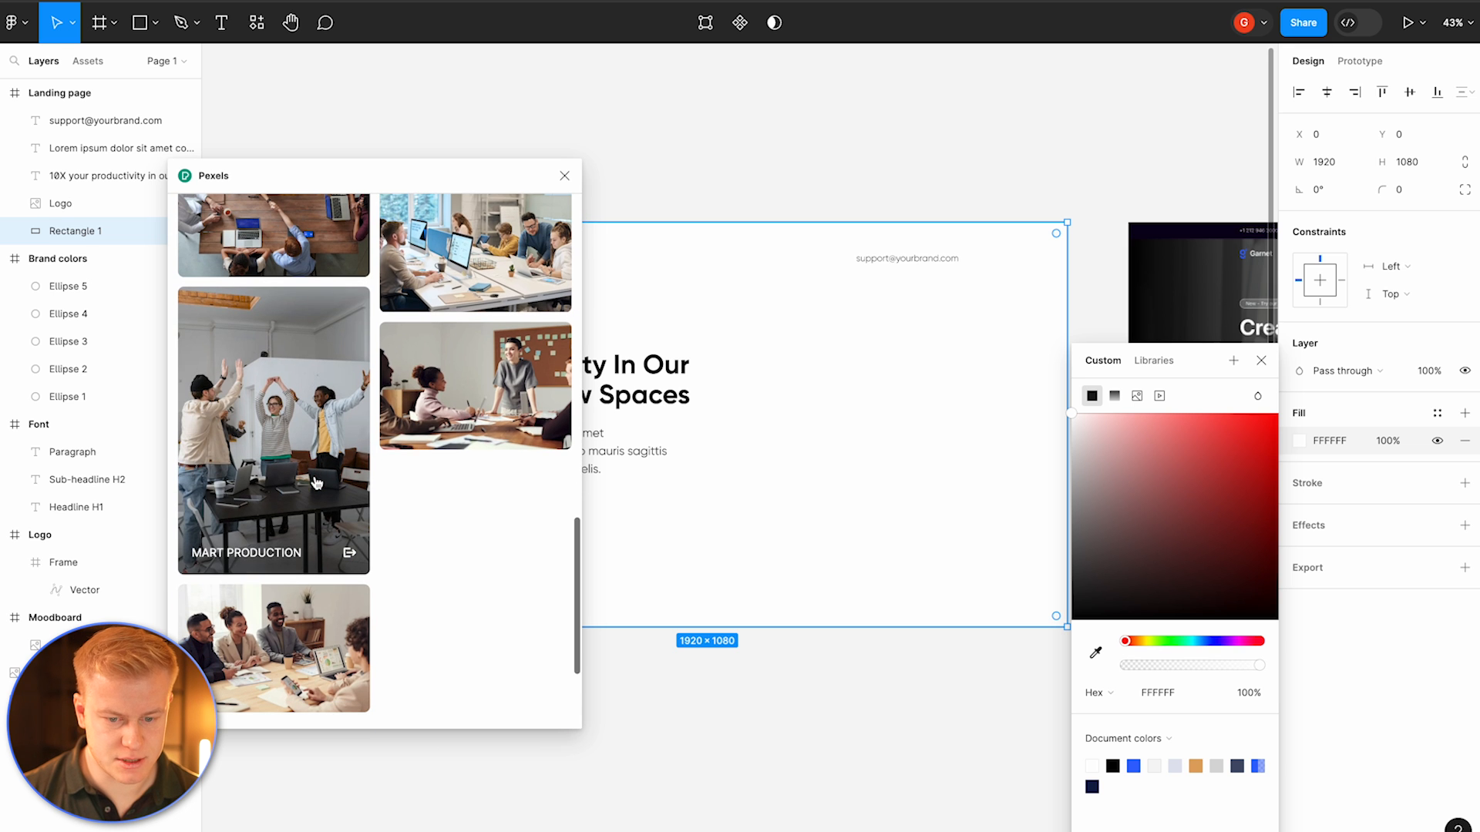
click(474, 389)
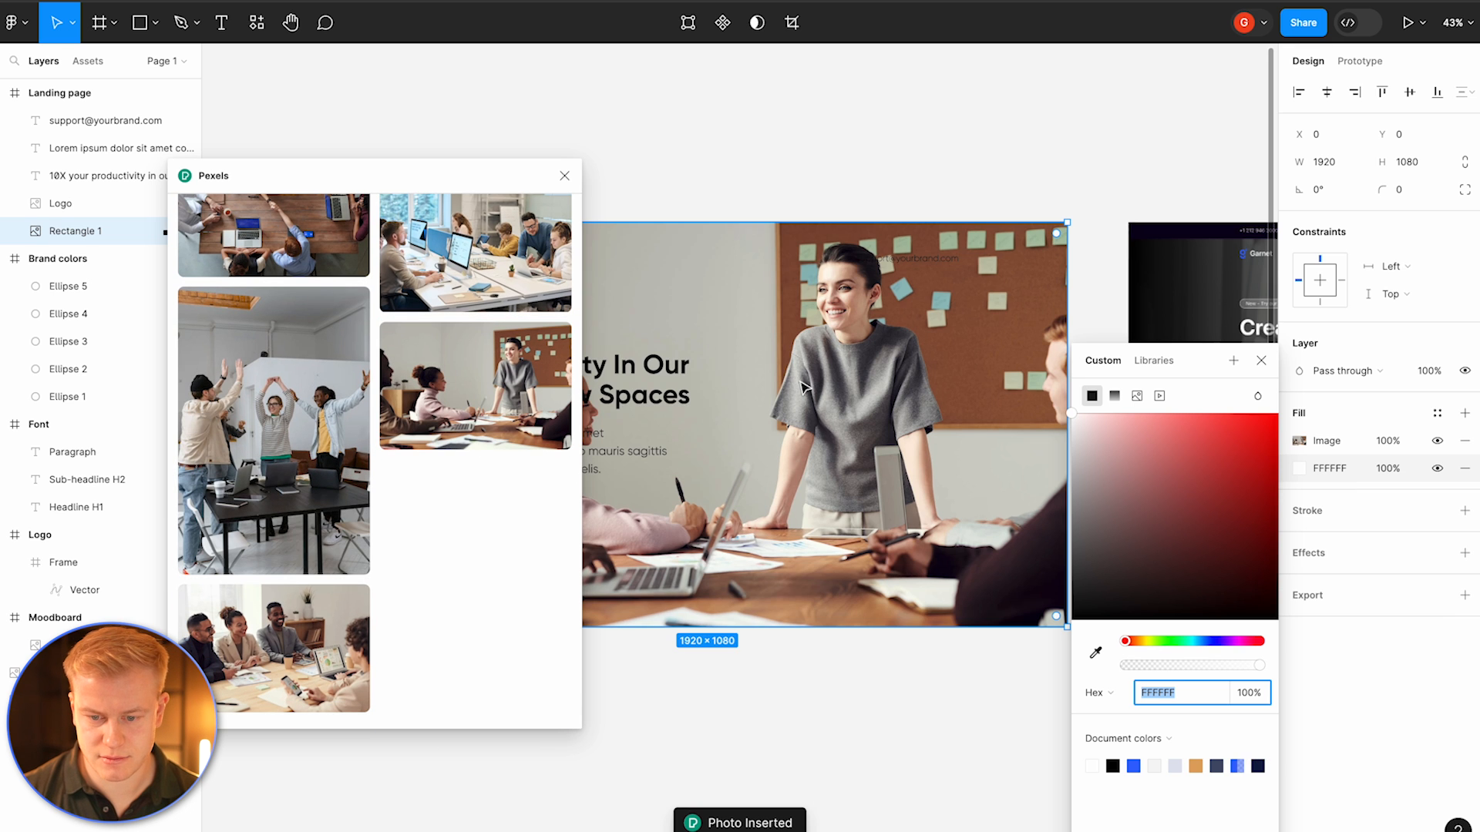
click(564, 175)
Step: Sample near-black 0C0C0C for the background's second fill and move that fill above the image
scroll(744, 302, down, 5)
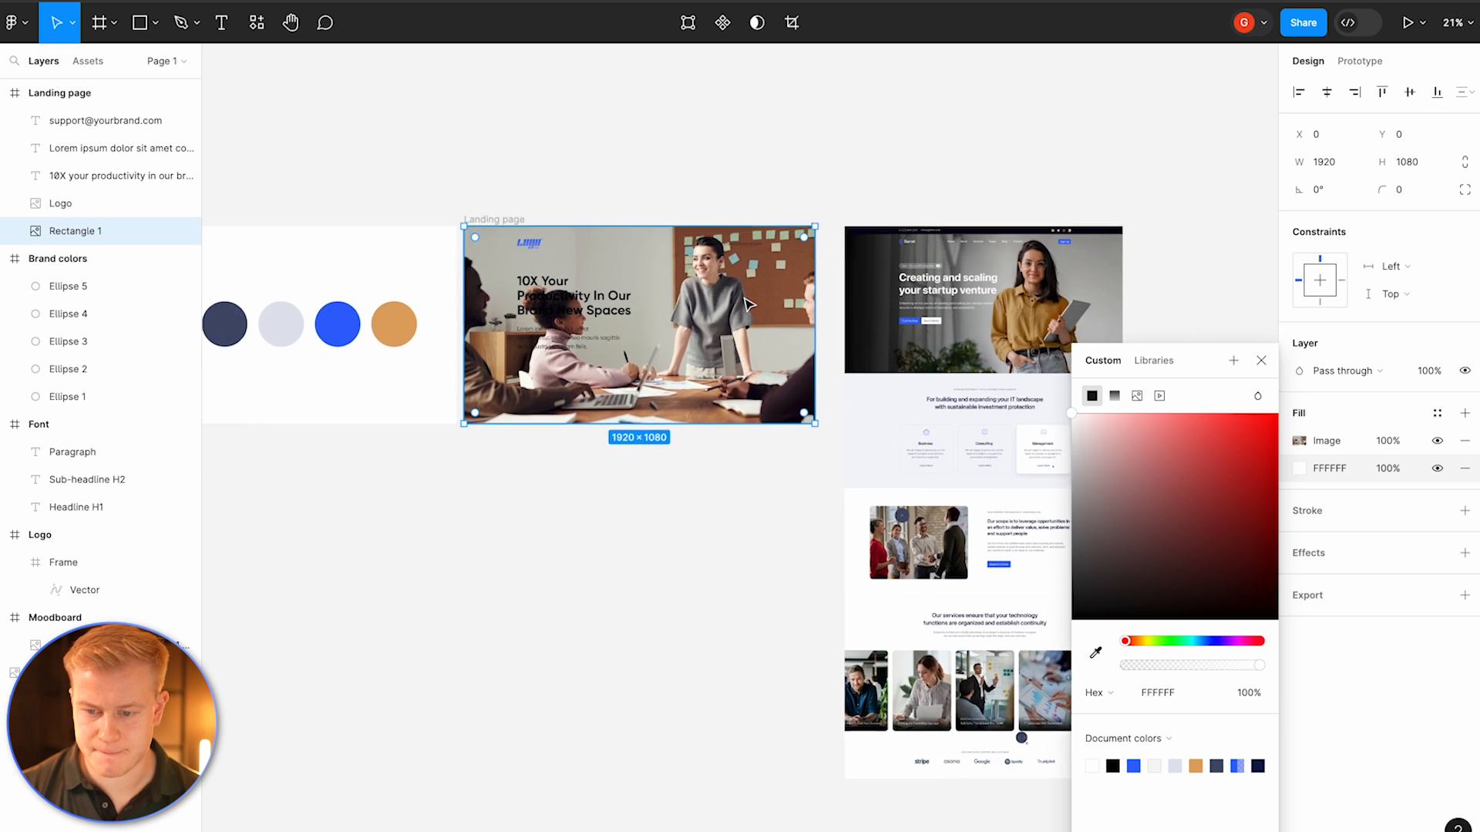
scroll(727, 252, up, 3)
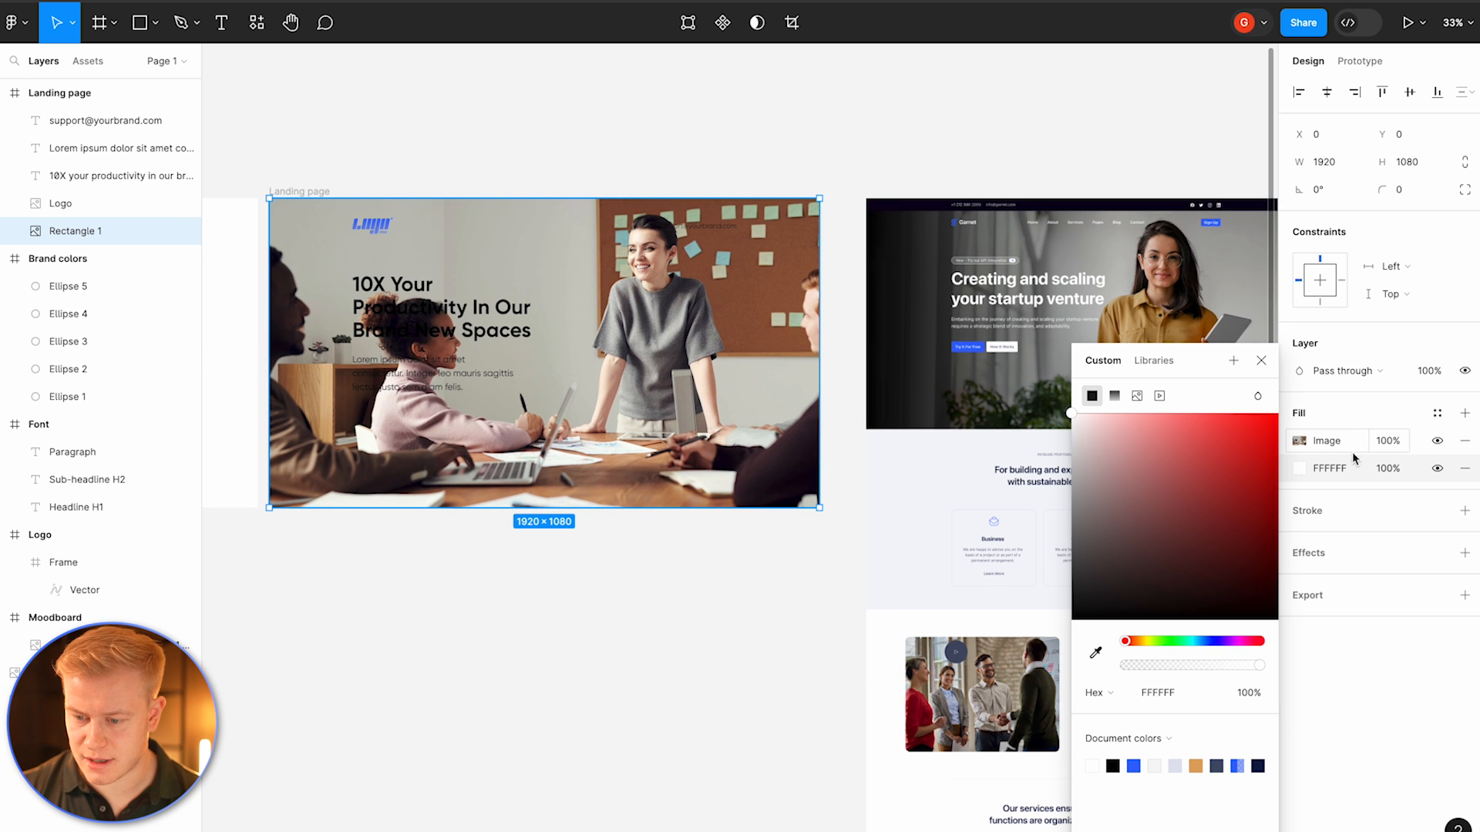
click(1299, 470)
click(1299, 470)
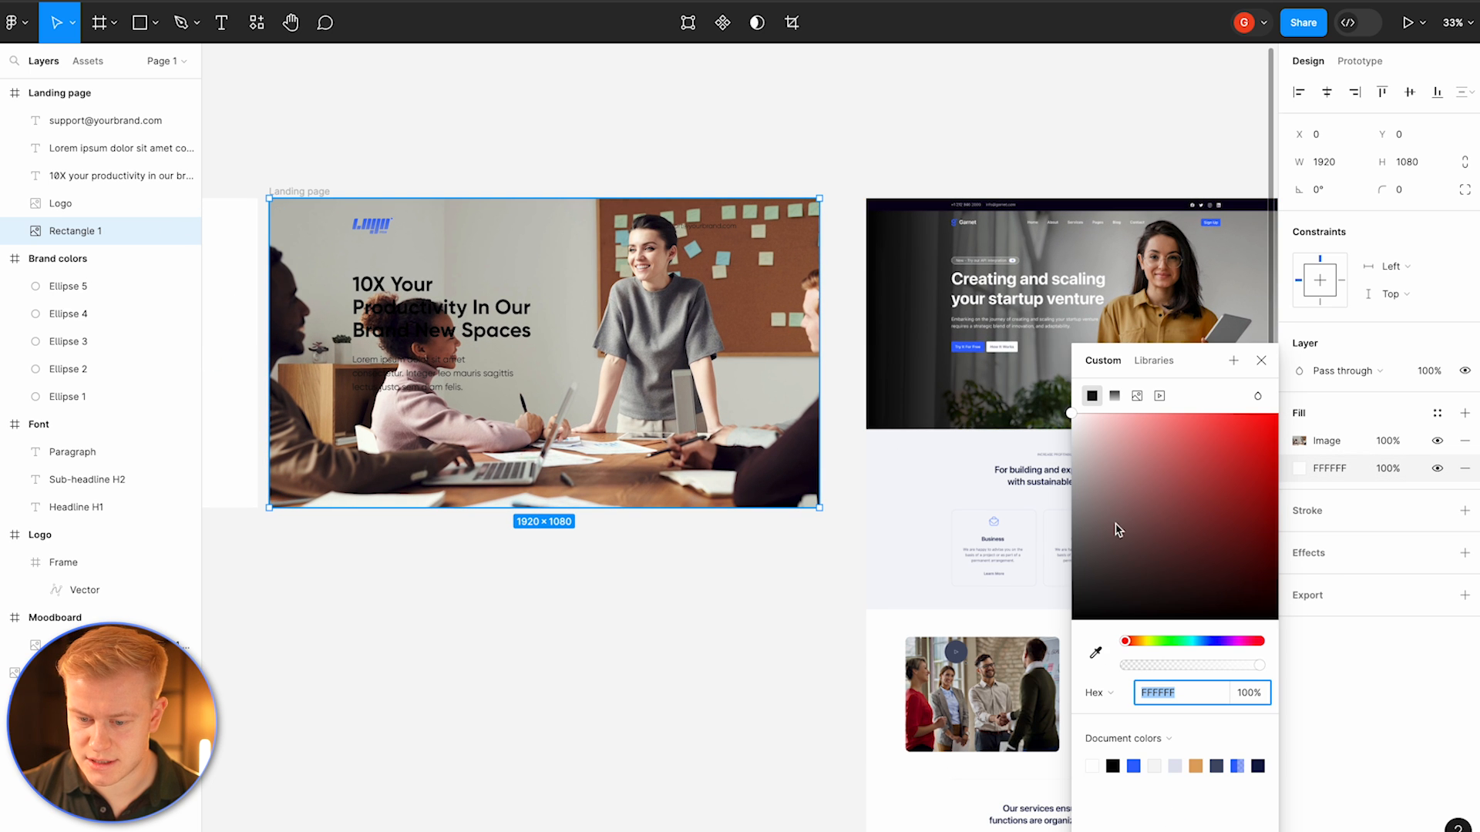
click(1098, 652)
click(885, 403)
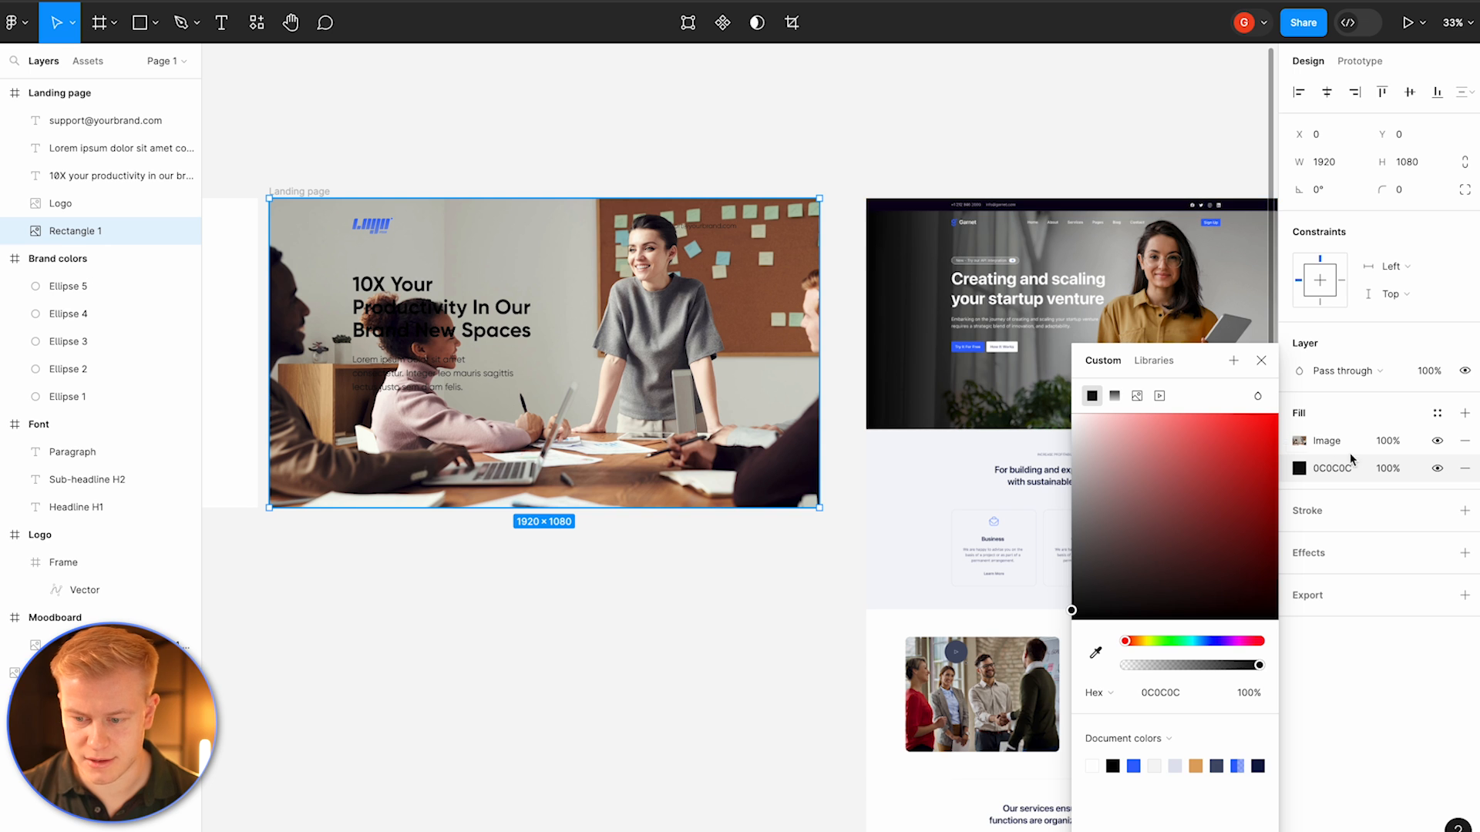
drag(1288, 447, 1288, 472)
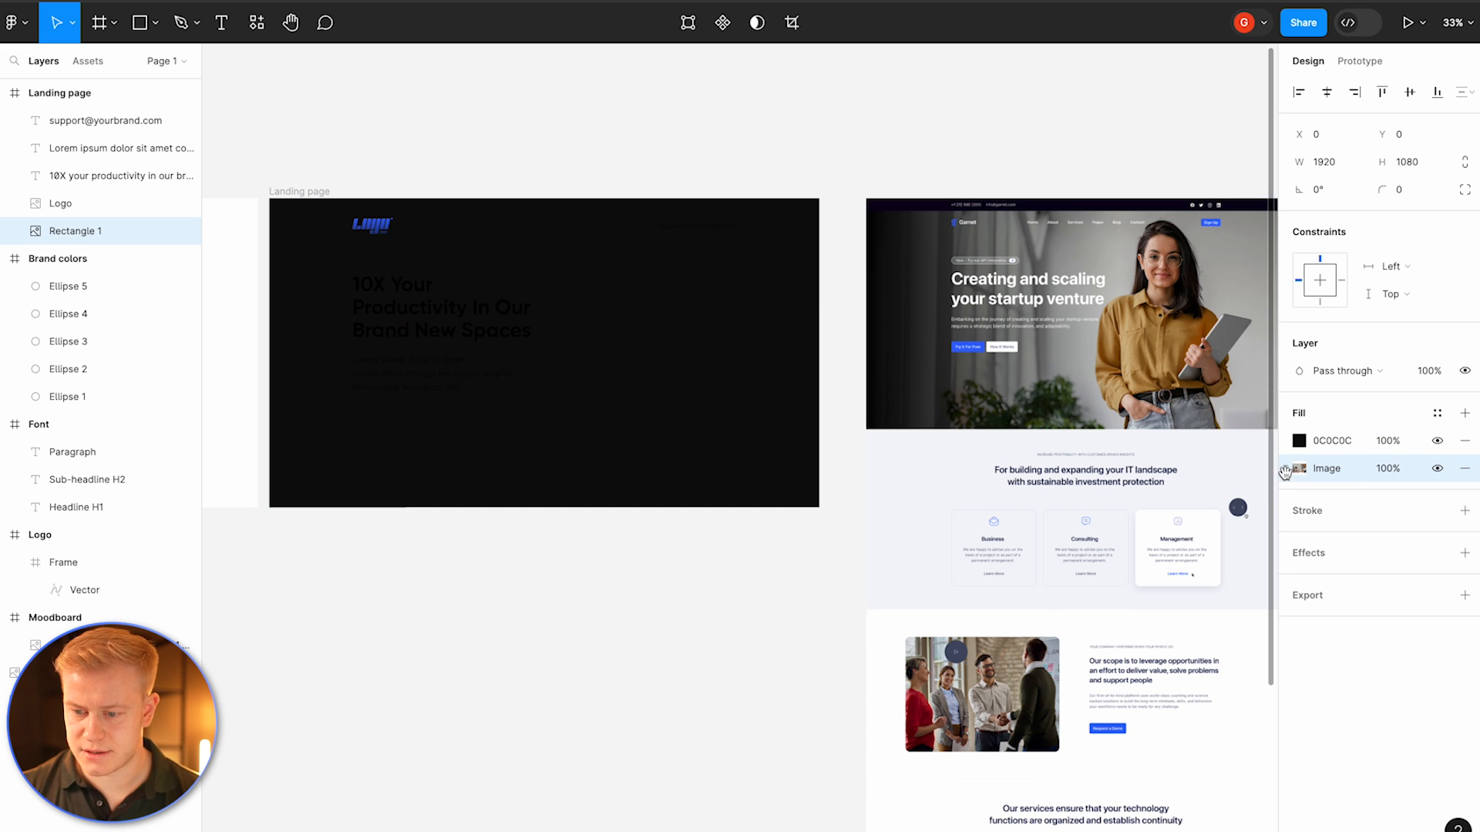
Step: Make the dark fill a horizontal linear gradient fading left to right, with the dark stop at 93% opacity
click(1299, 440)
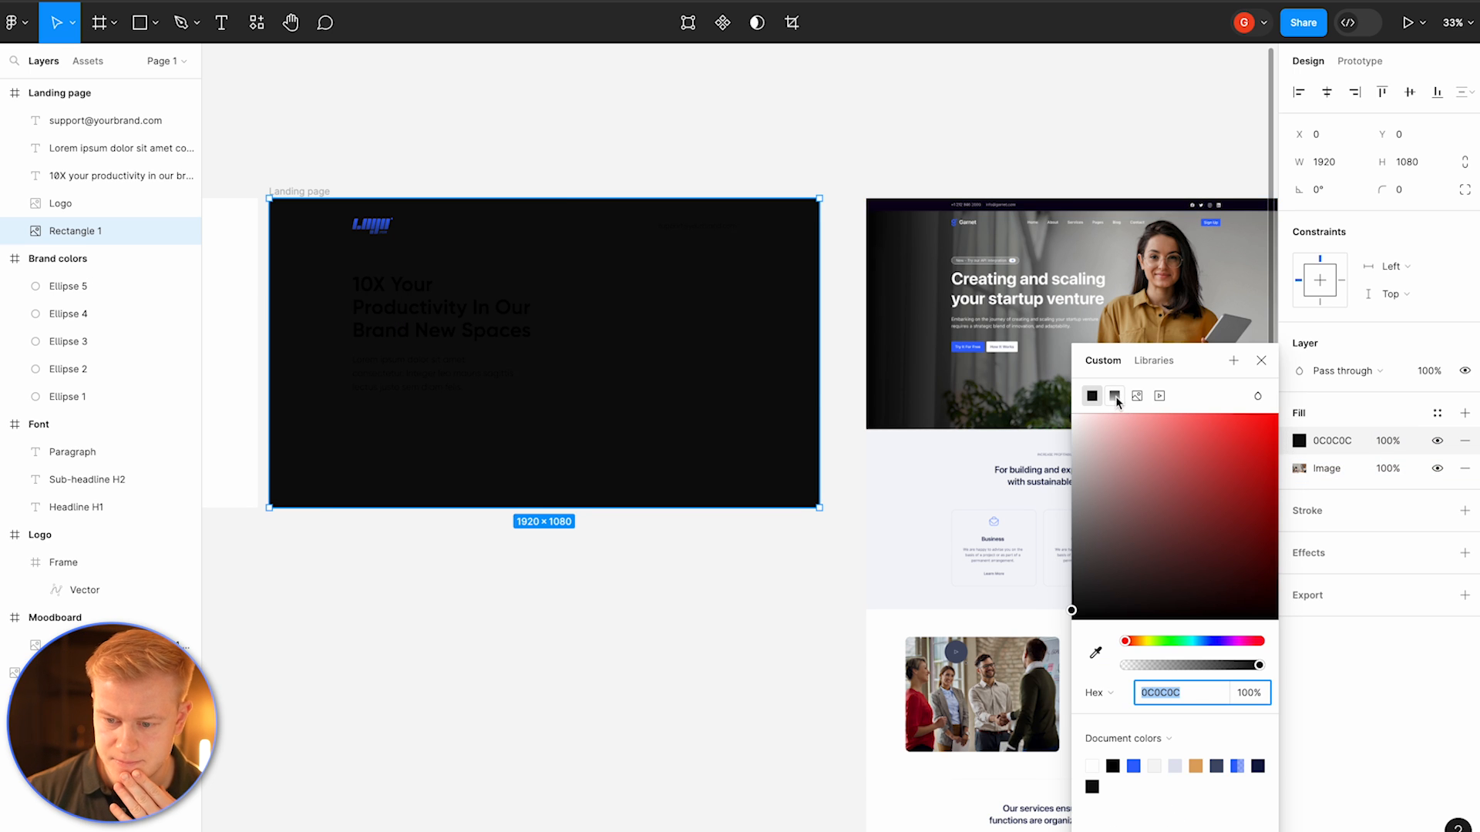
click(1115, 396)
drag(547, 198, 270, 346)
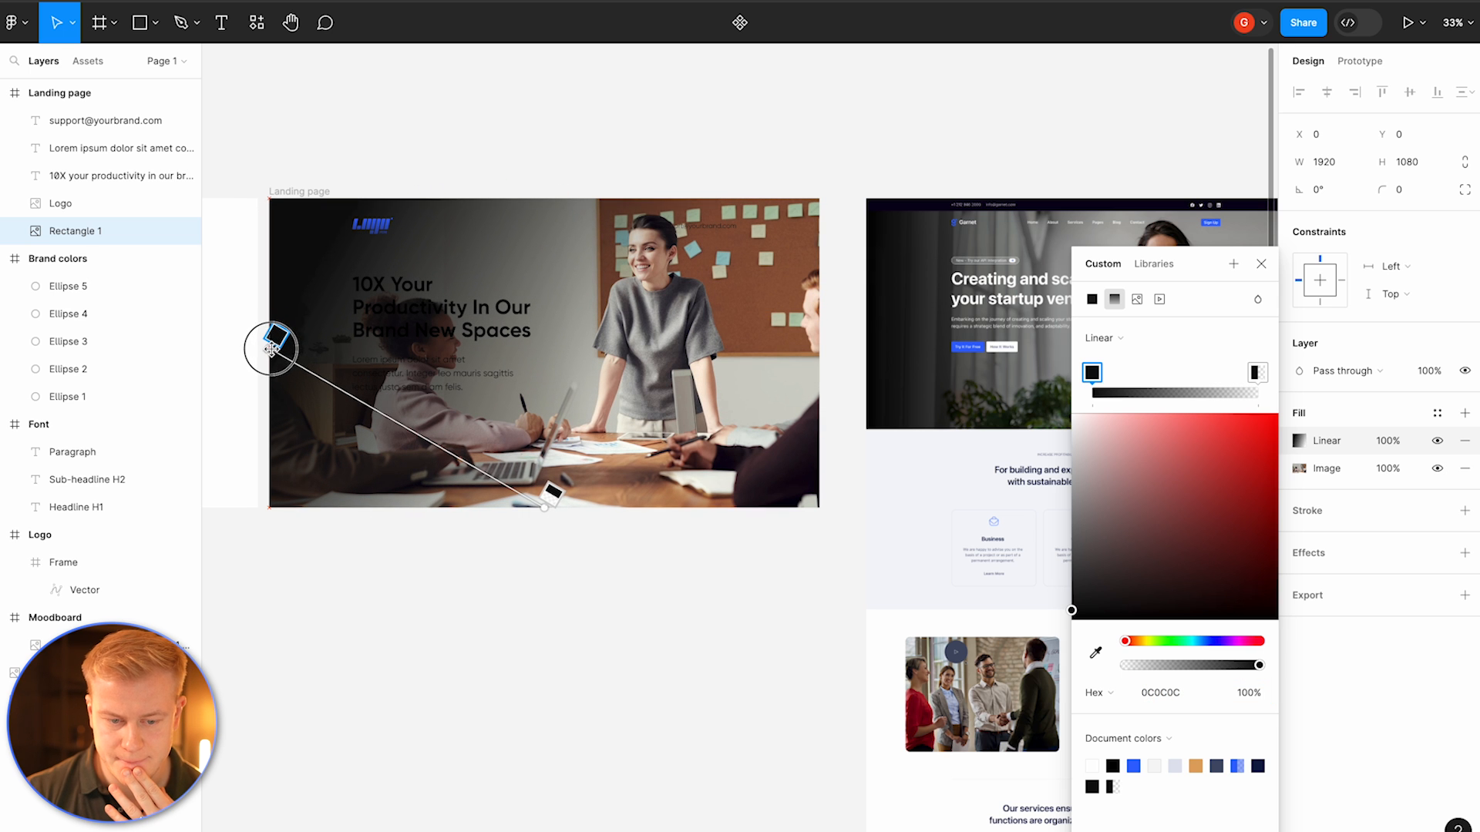
drag(543, 512, 821, 348)
drag(271, 345, 356, 351)
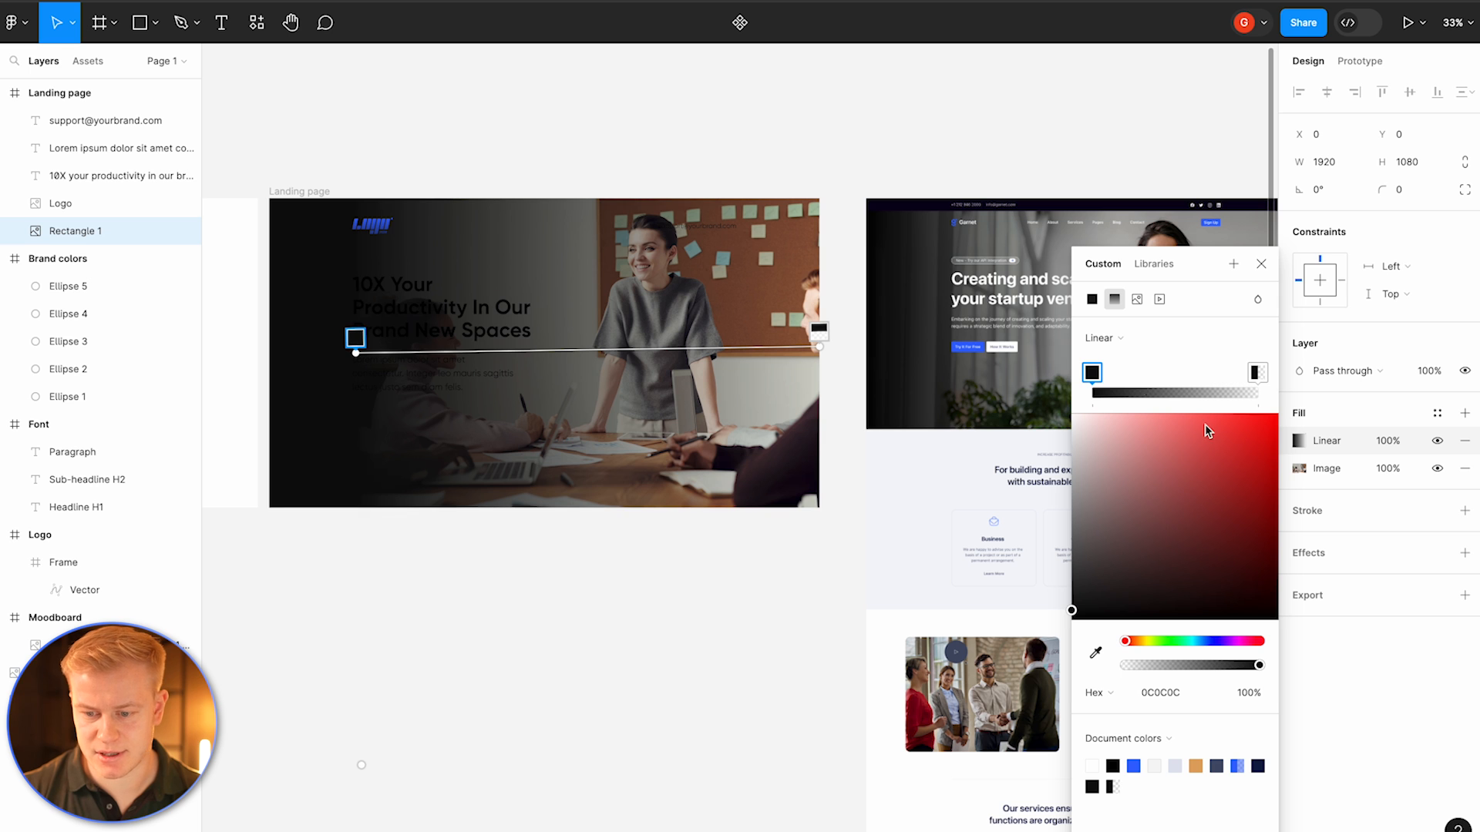
mouse_move(1256, 667)
mouse_down()
mouse_move(1224, 668)
mouse_move(1252, 668)
mouse_up()
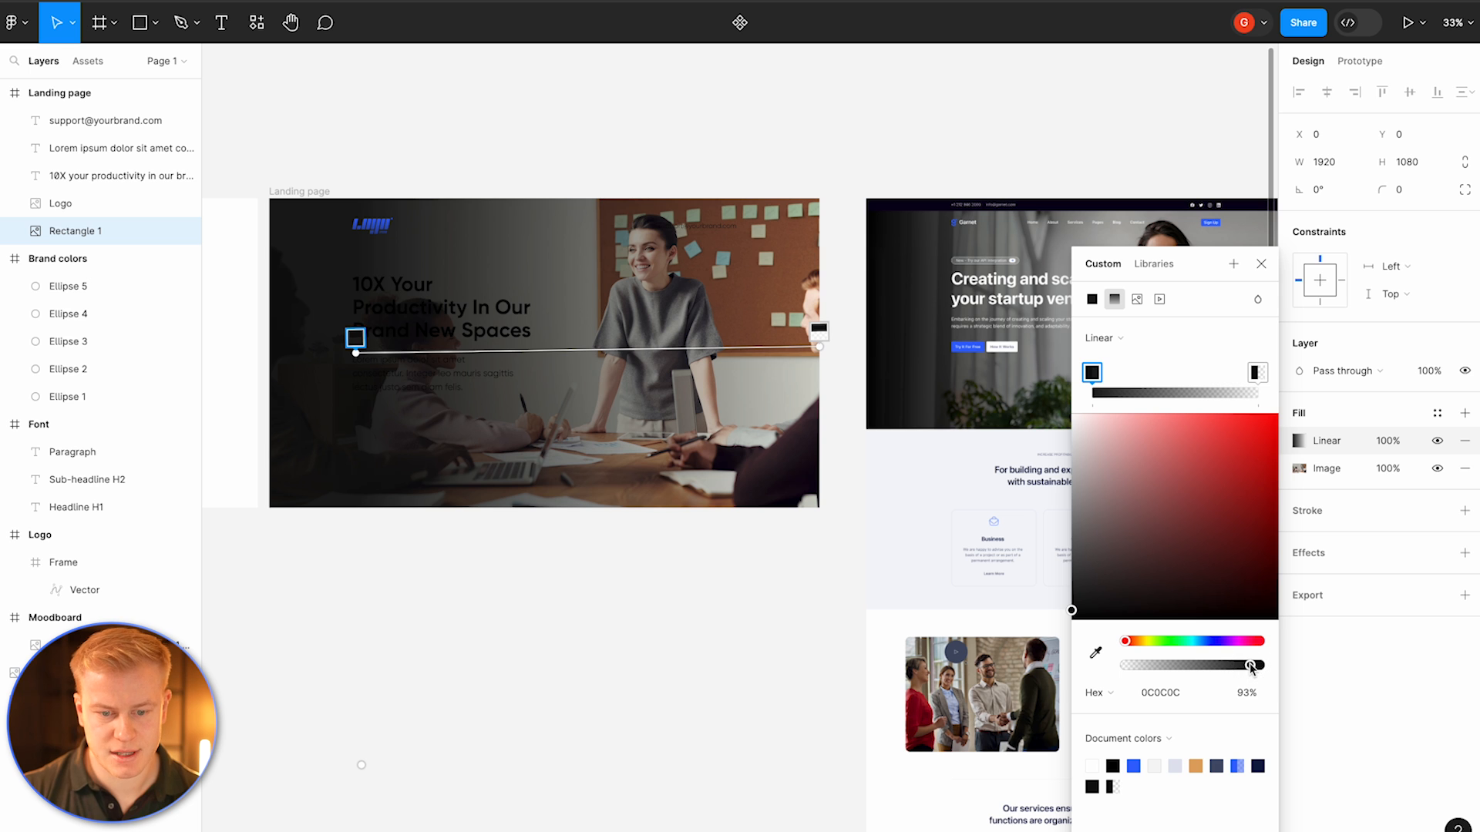
click(693, 629)
Step: Set the headline's color to white FFFFFF and the paragraph's color to white at 80% opacity
click(396, 323)
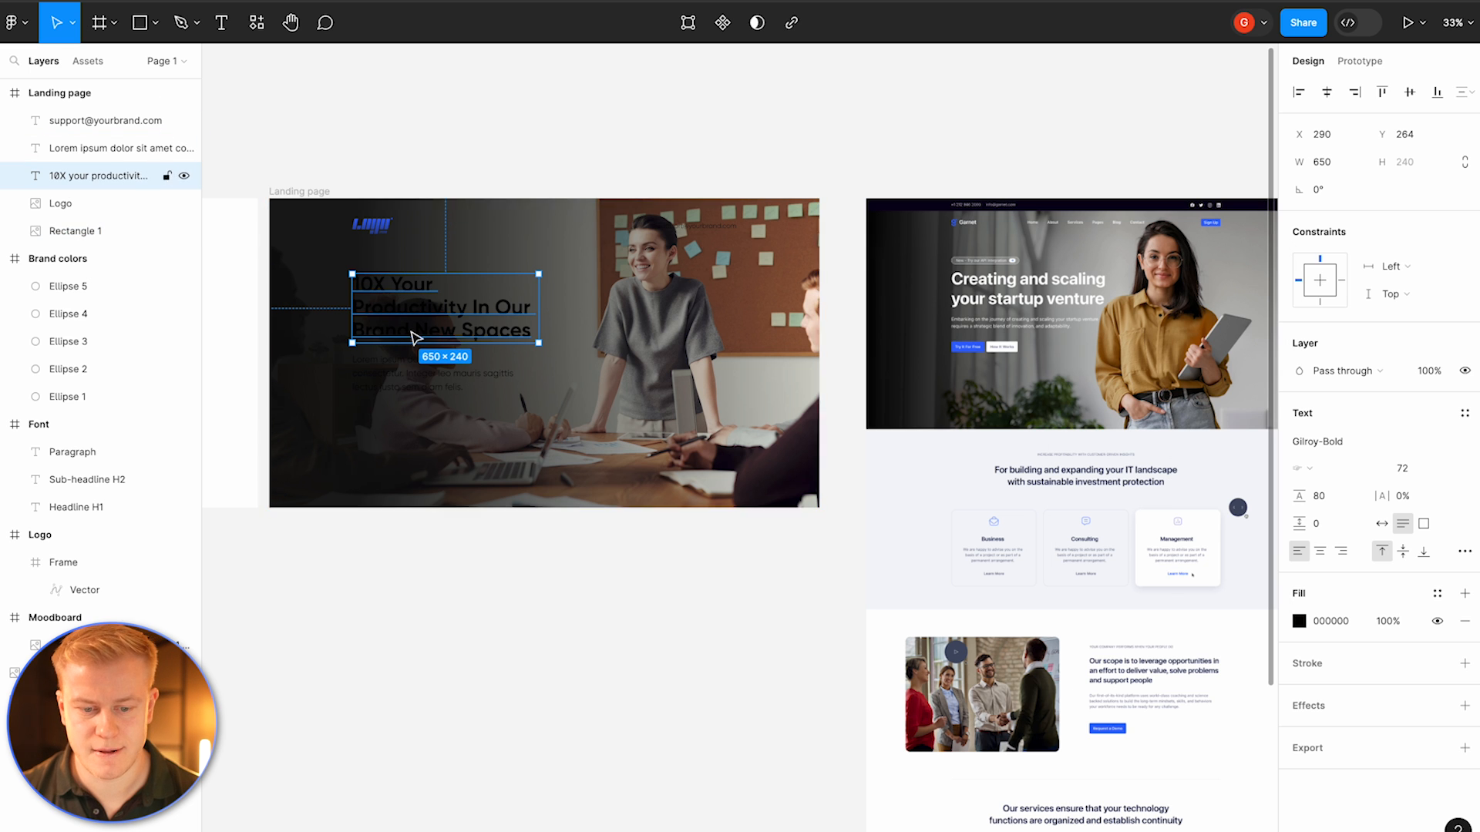
click(1299, 621)
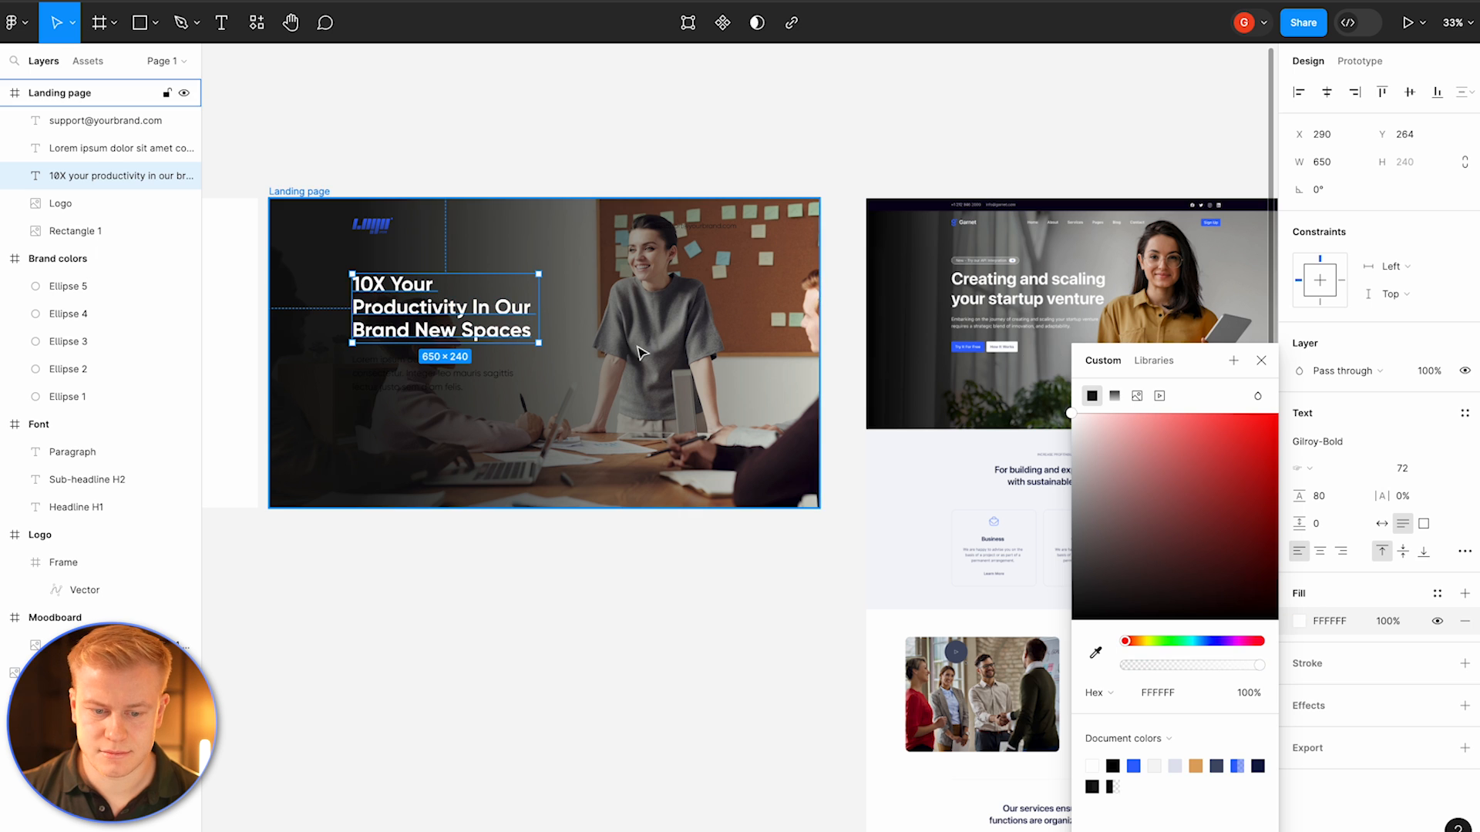
click(463, 373)
click(1299, 621)
drag(1249, 561, 1070, 413)
drag(1245, 667, 1236, 672)
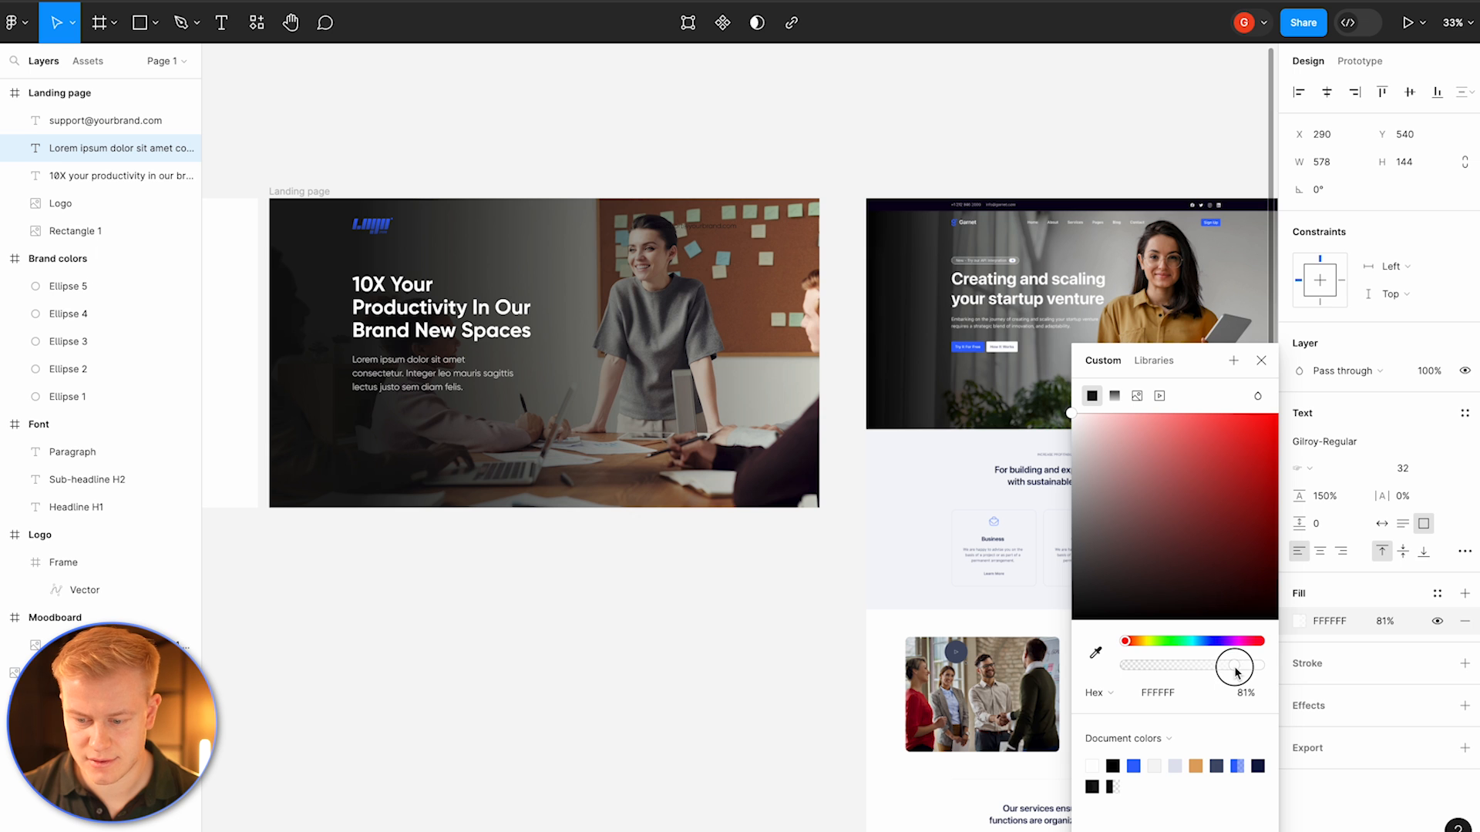
click(753, 674)
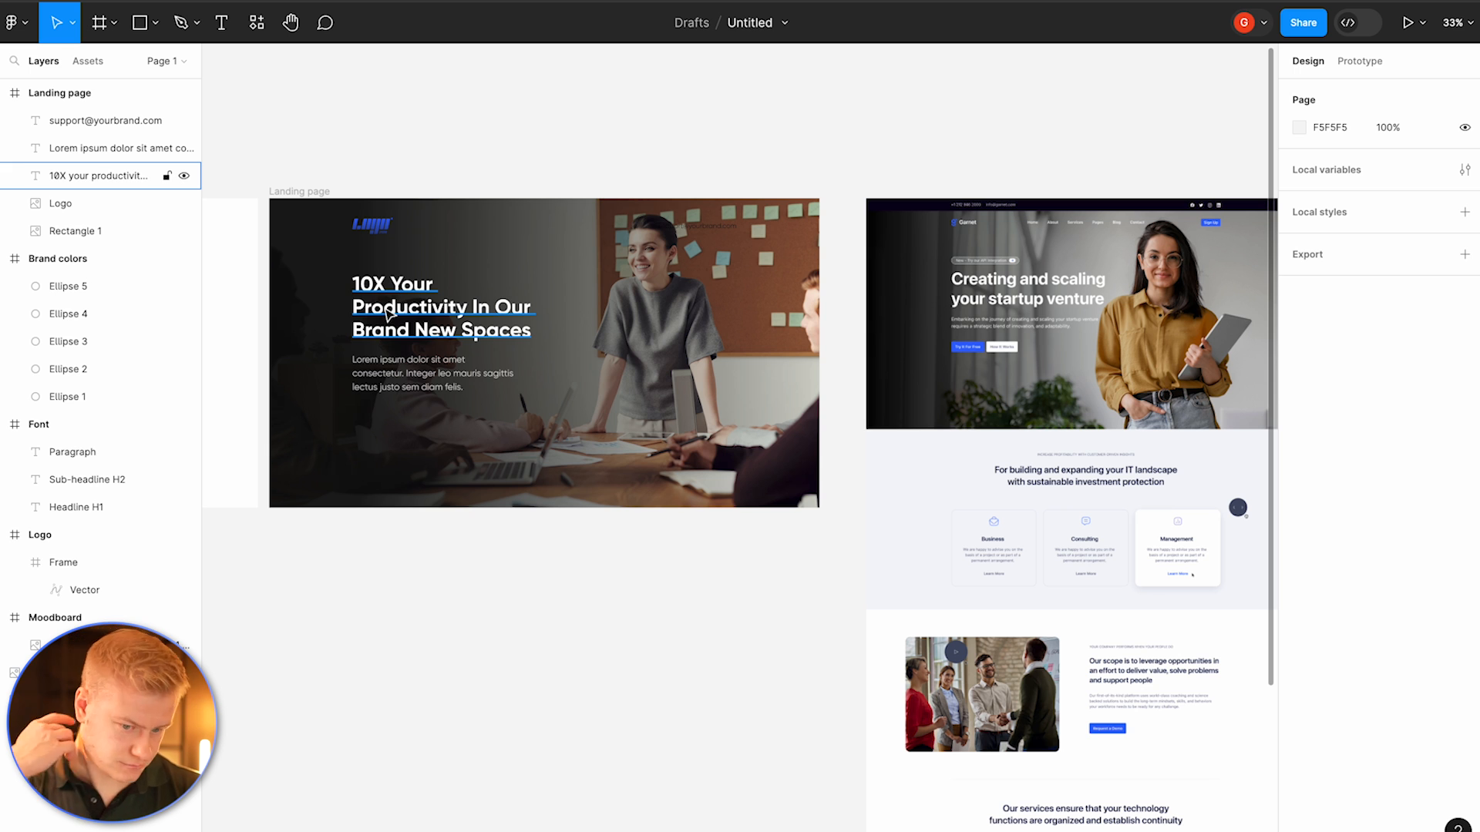
Step: Turn the hero's logo white by raising its image exposure to the maximum
click(372, 221)
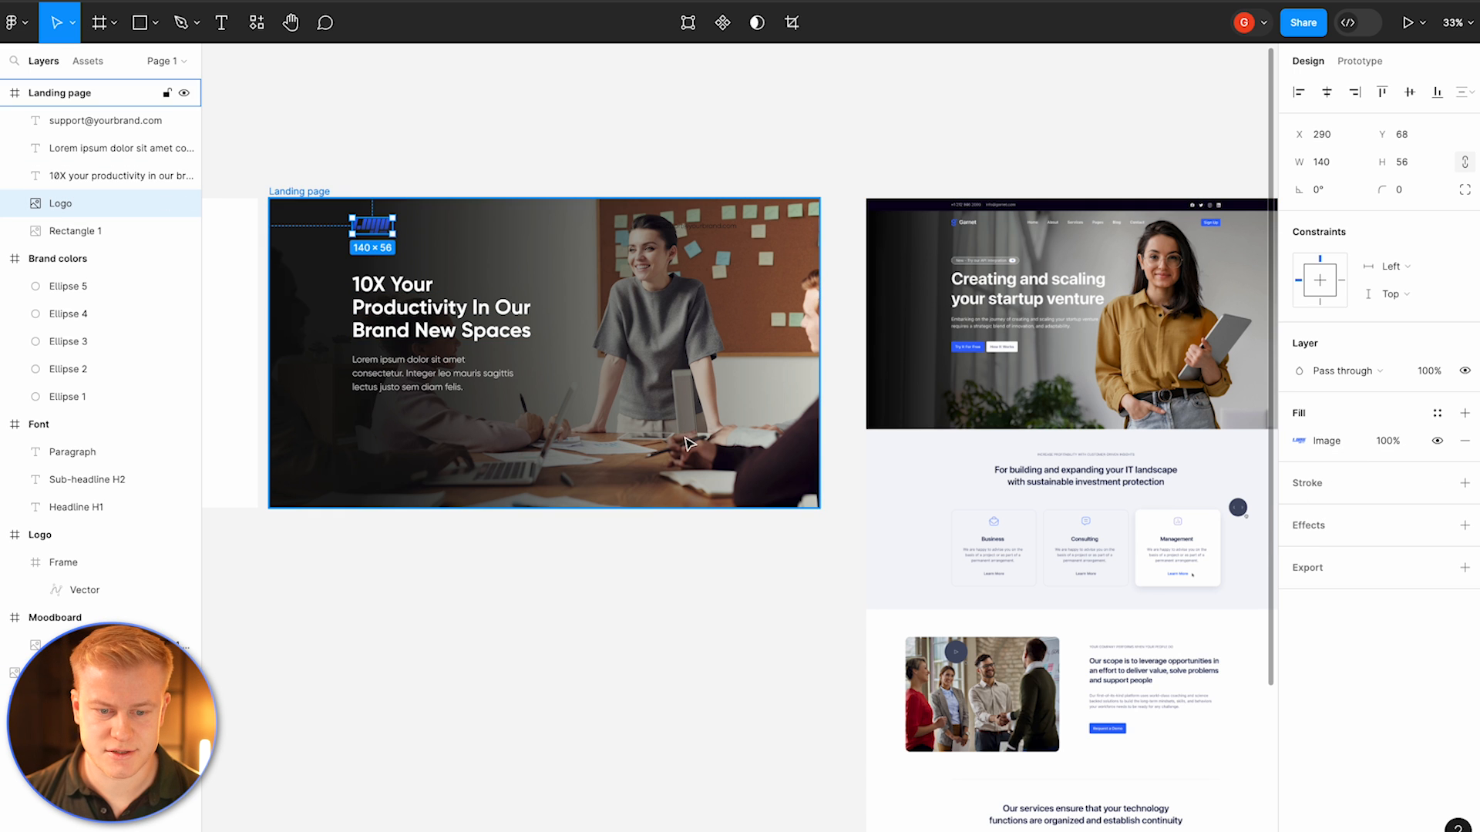
double_click(382, 232)
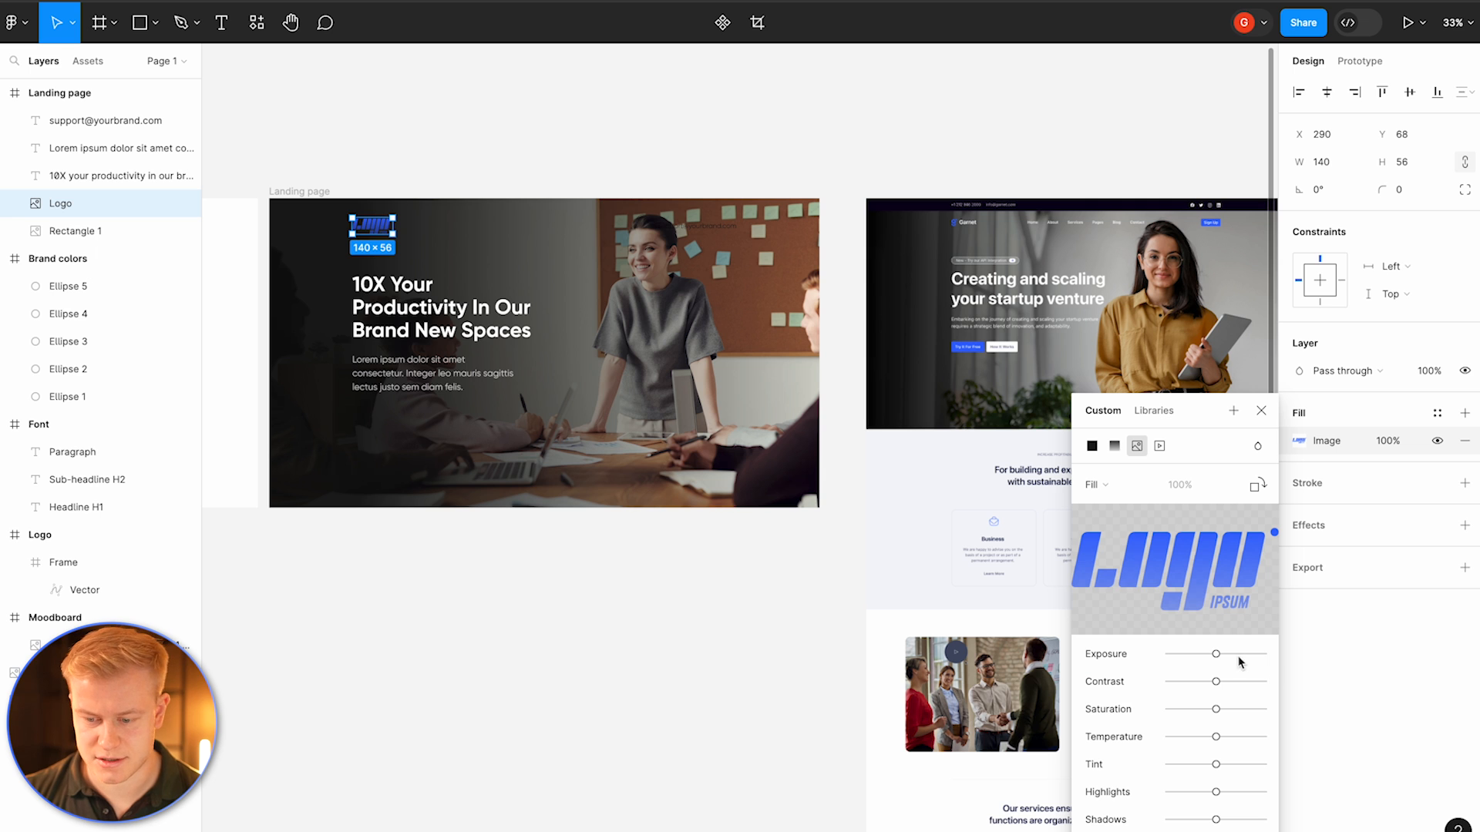
drag(1215, 653, 1266, 653)
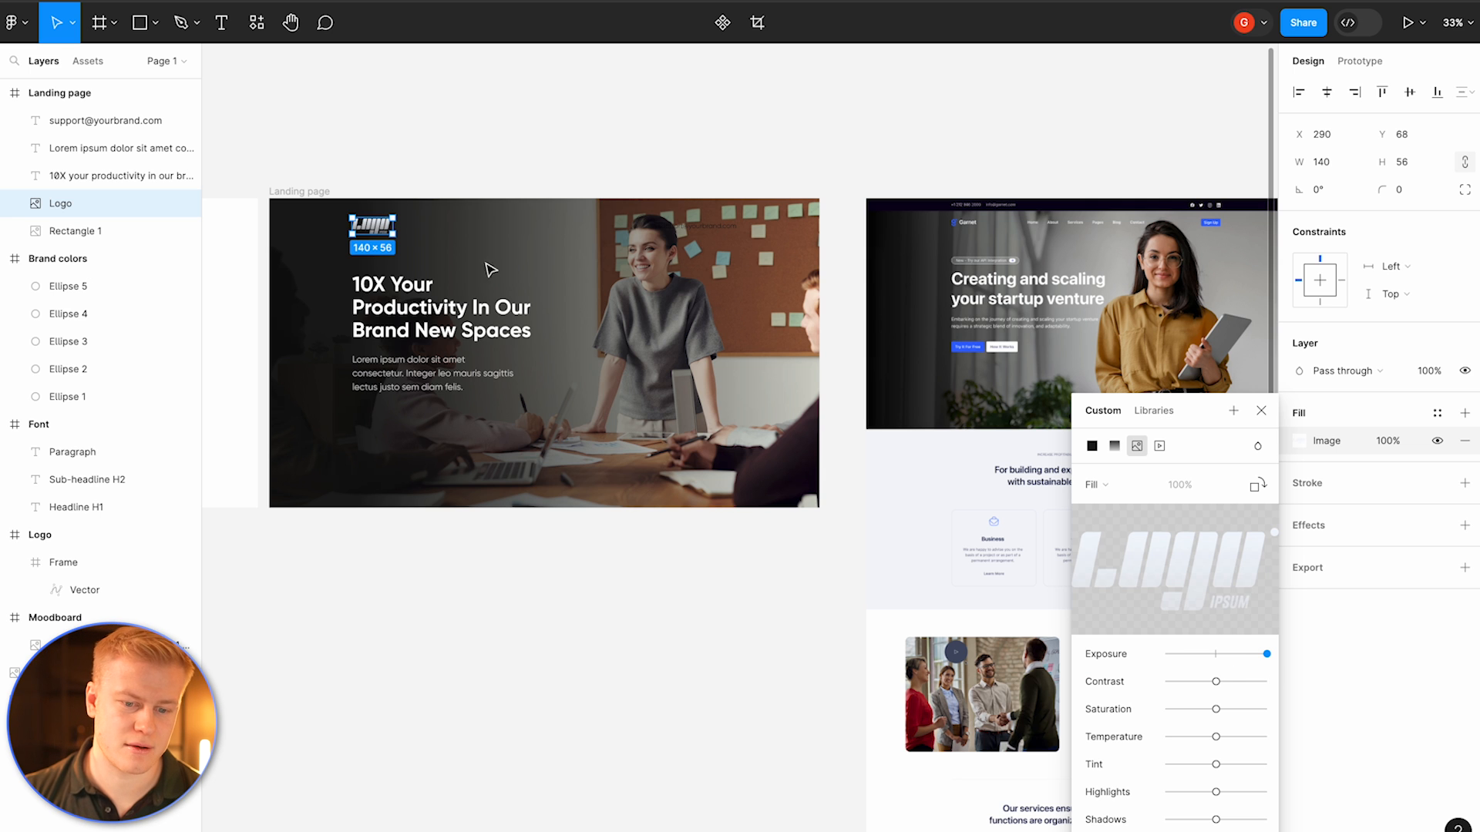
click(467, 126)
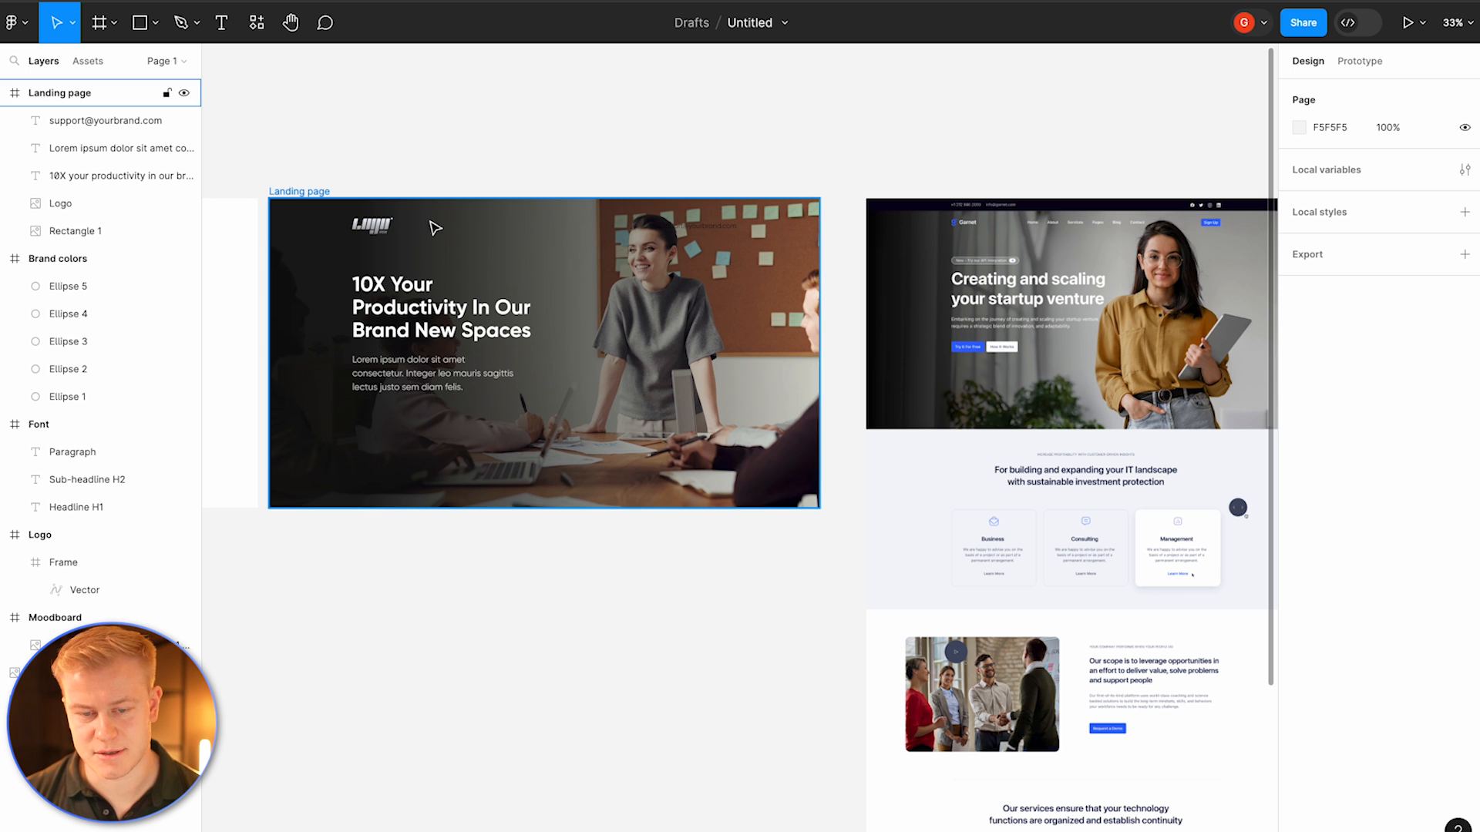
Step: Inspect the original gradient logo in the Logo frame
scroll(540, 240, up, 5)
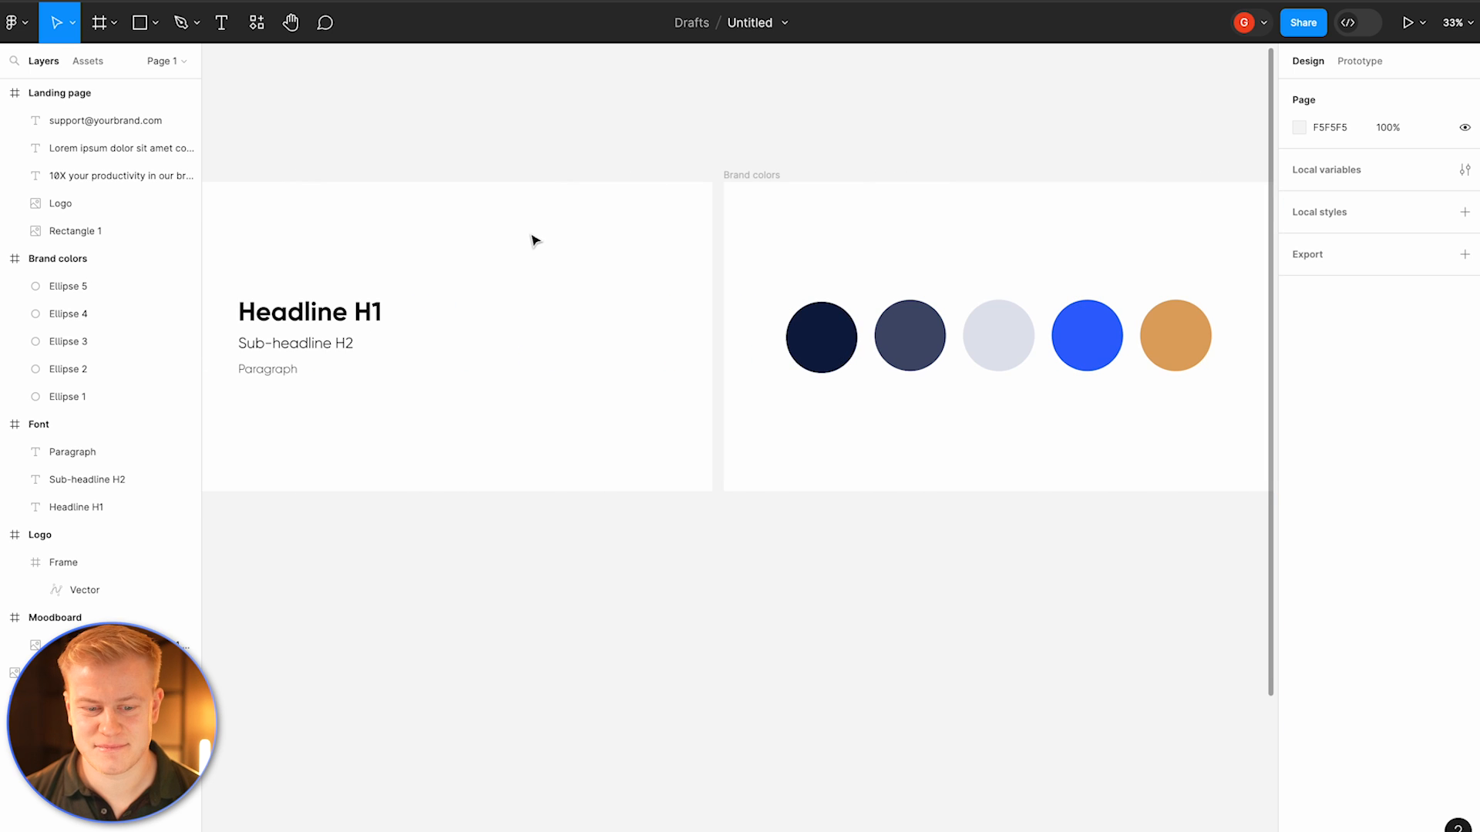
scroll(540, 243, left, 10)
click(652, 332)
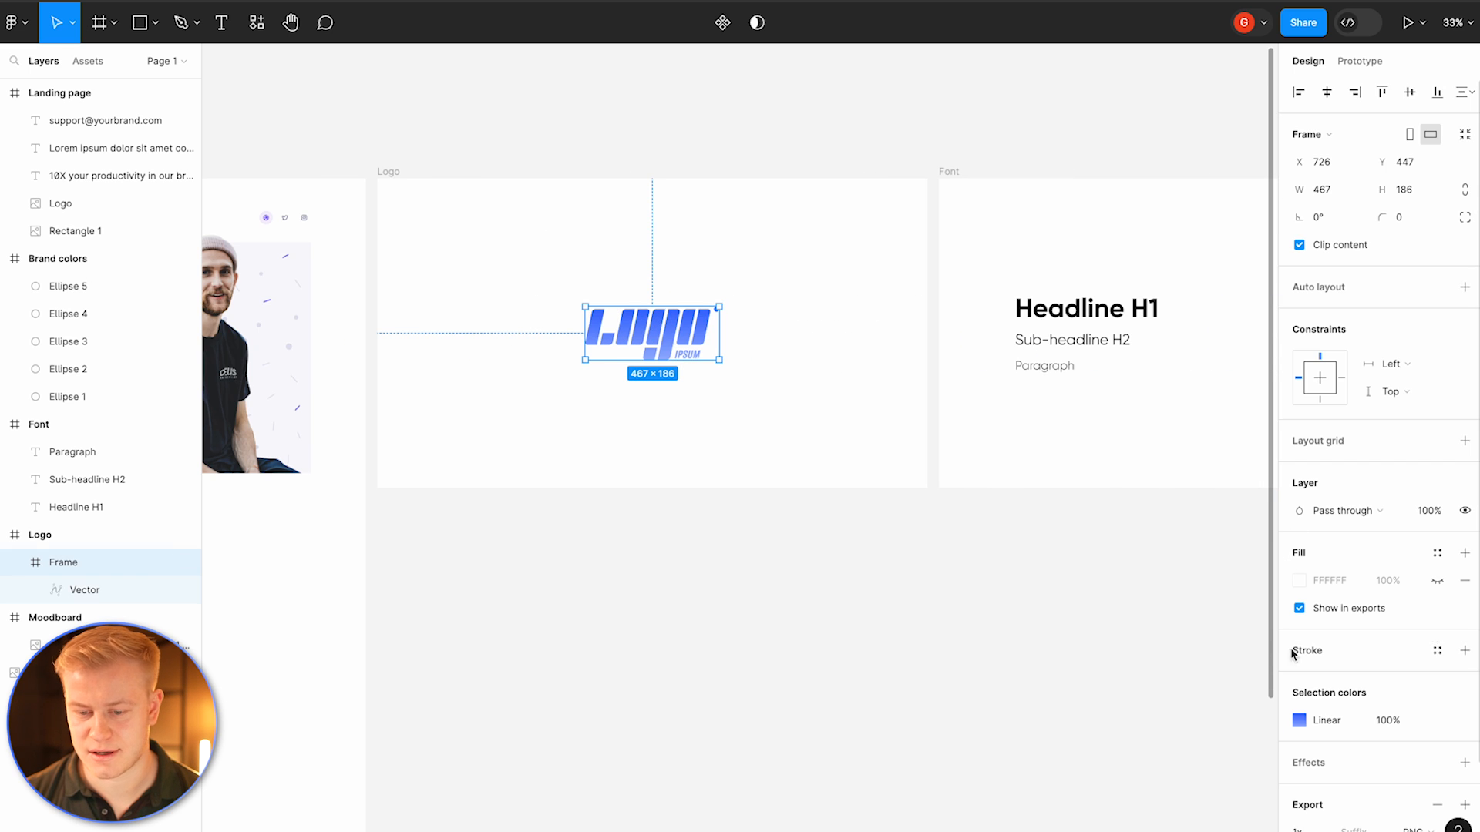
click(922, 605)
scroll(882, 589, right, 3)
scroll(902, 589, down, 5)
scroll(901, 588, right, 12)
scroll(903, 589, left, 2)
scroll(903, 590, down, 1)
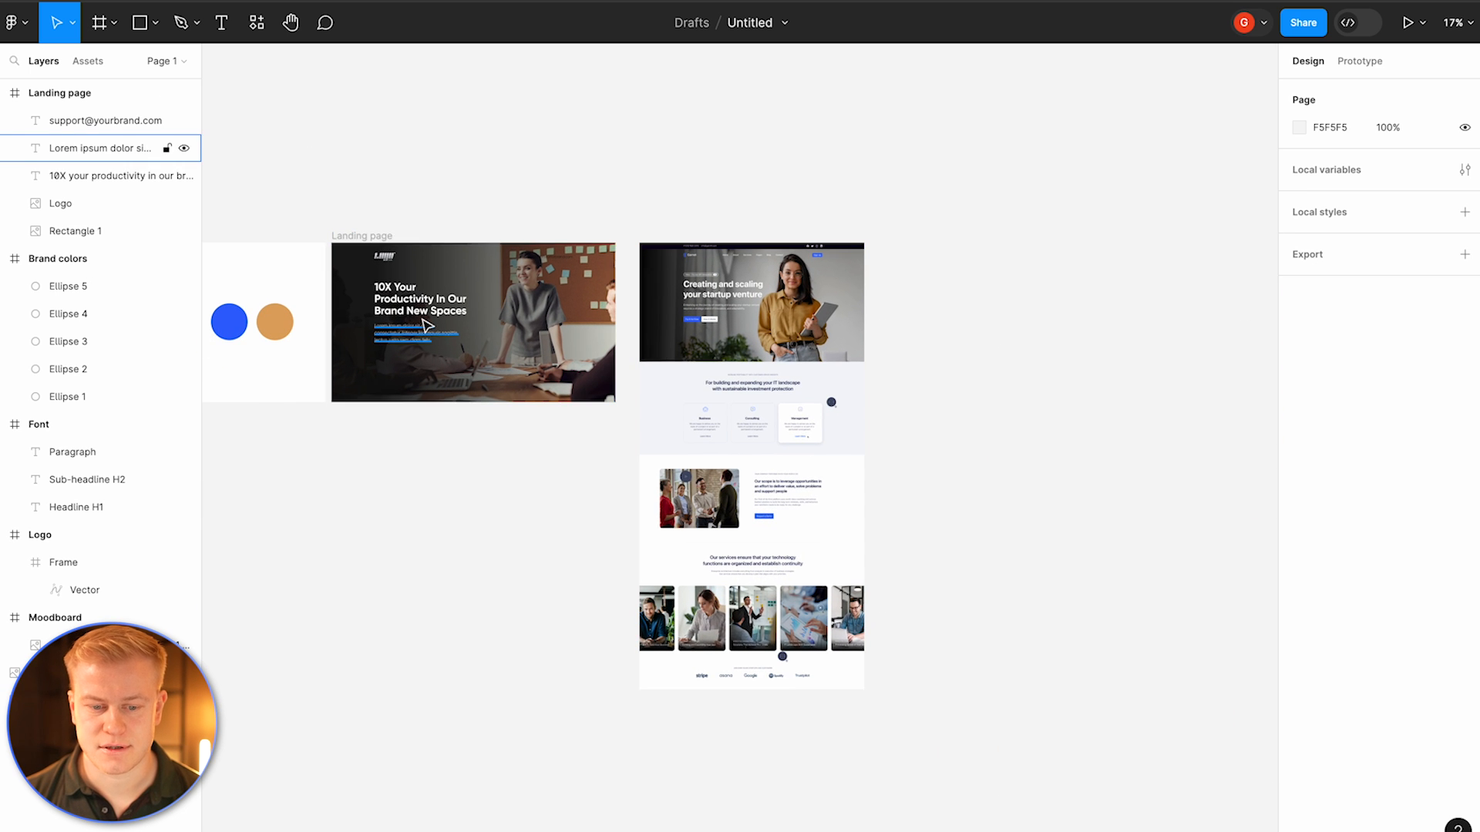
click(574, 263)
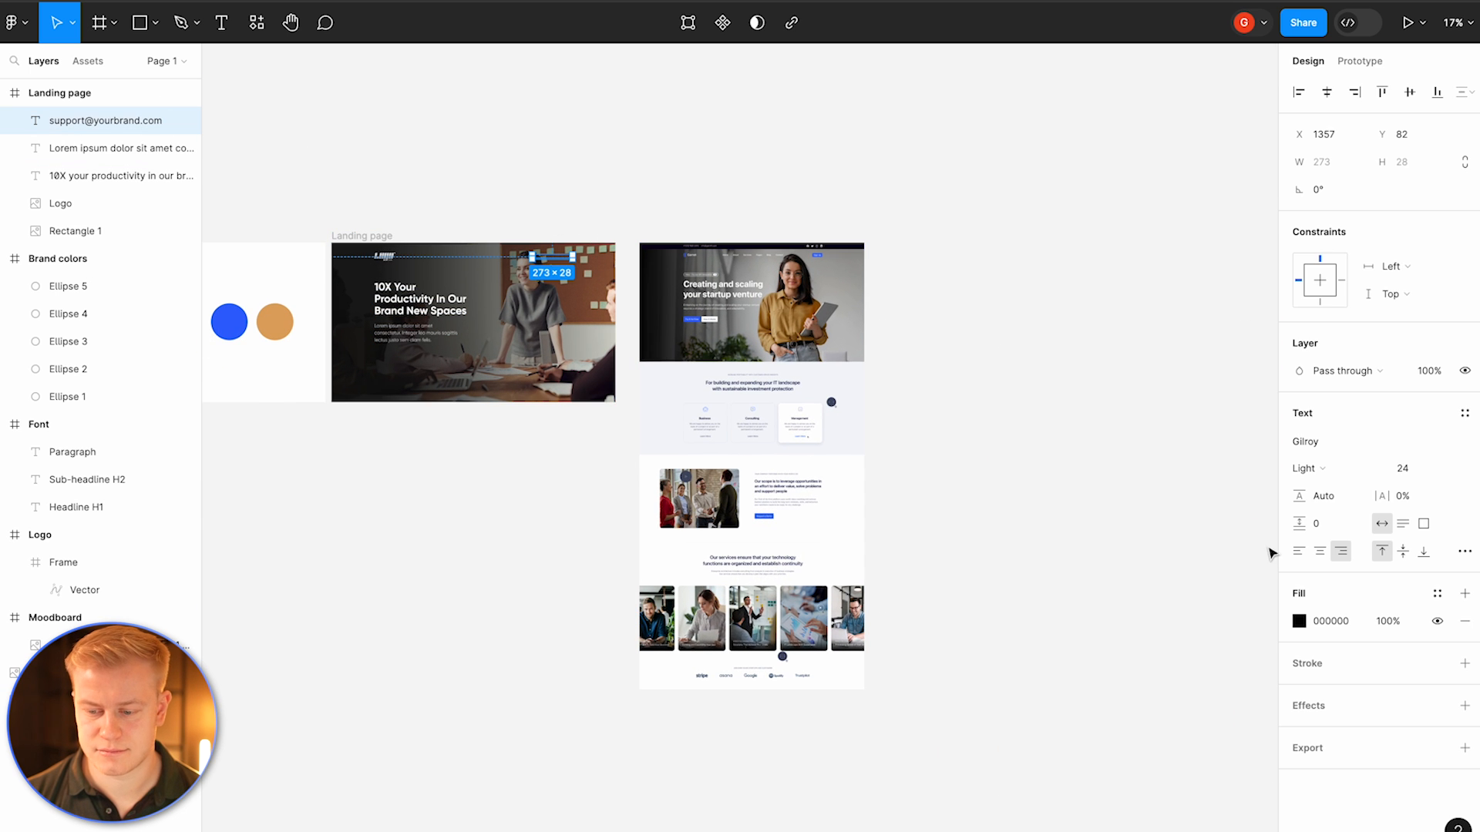
click(1299, 621)
click(623, 215)
scroll(512, 159, up, 5)
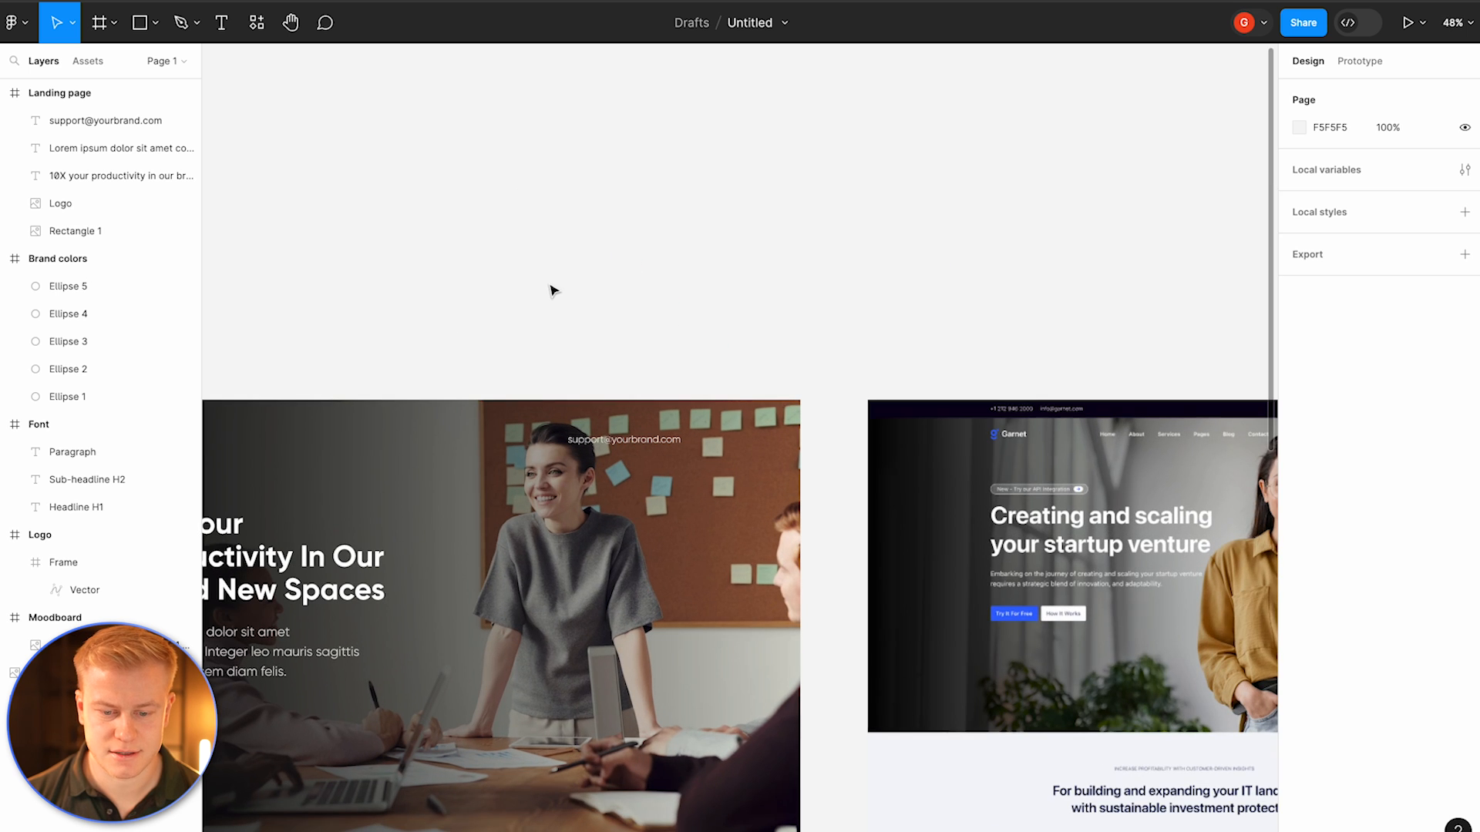
Step: Inspect the hero background rectangle's image fill settings
scroll(494, 316, left, 5)
scroll(494, 316, down, 2)
click(901, 359)
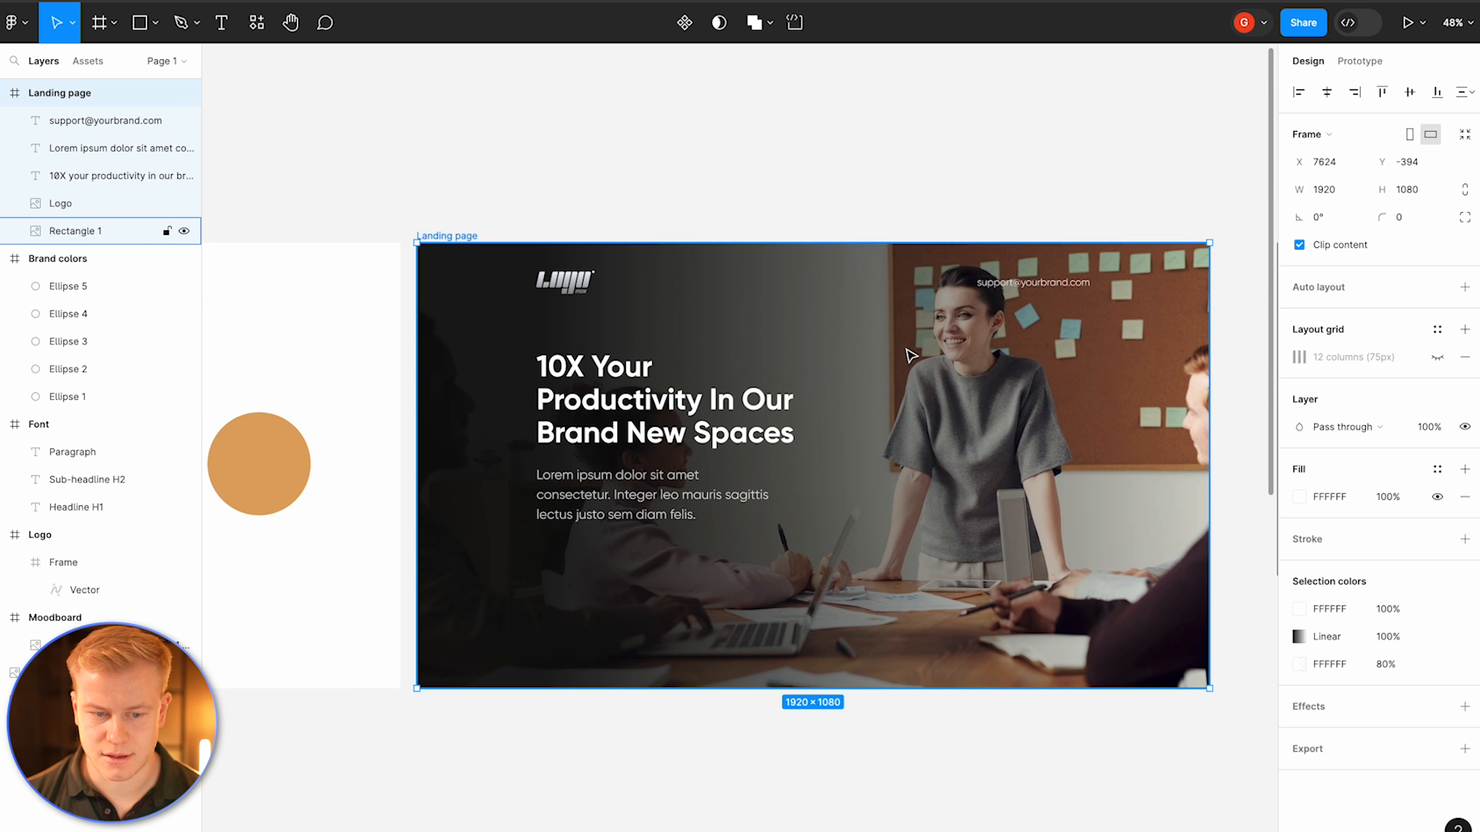
double_click(880, 355)
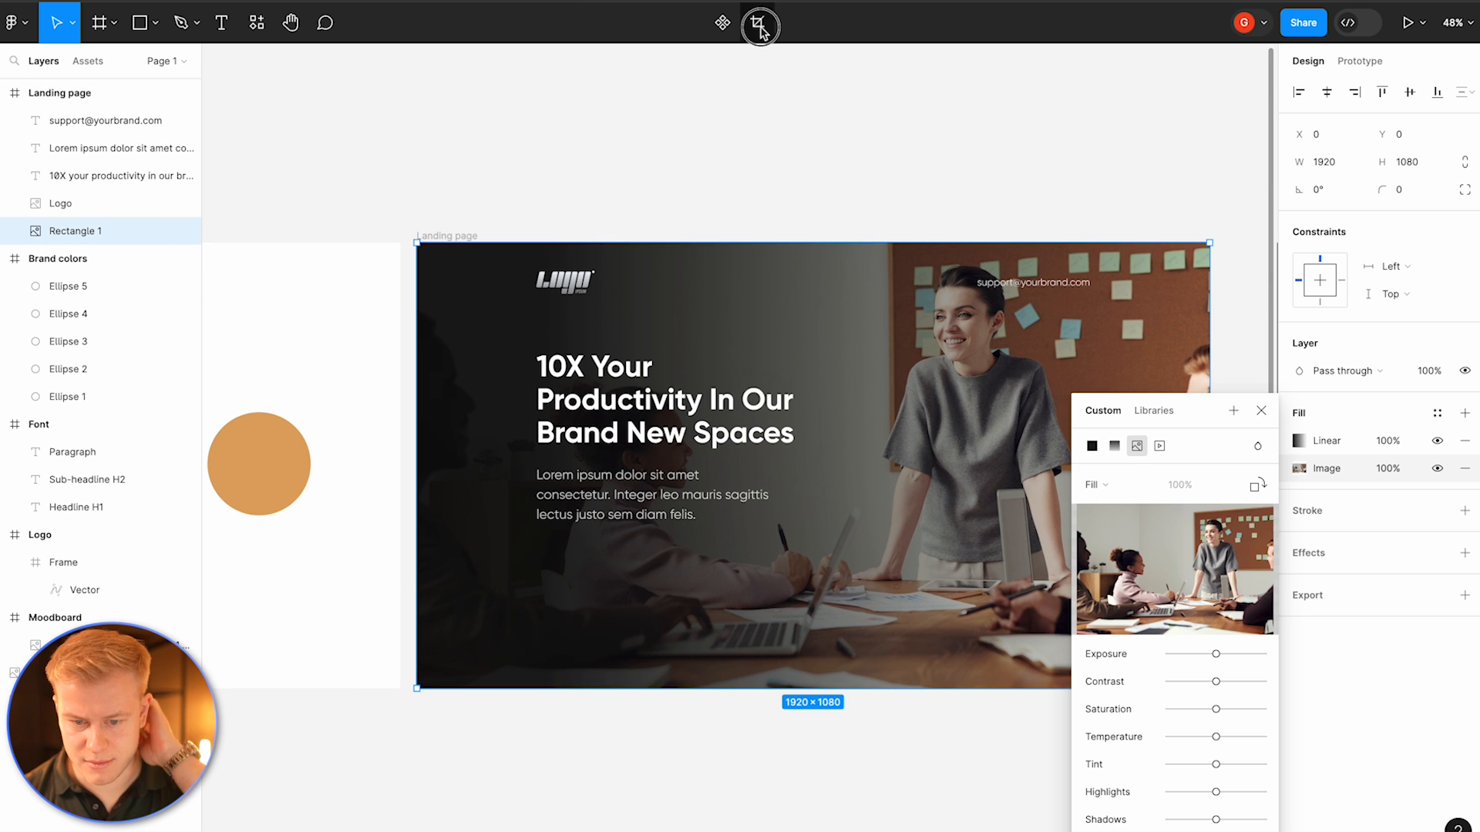
key(Escape)
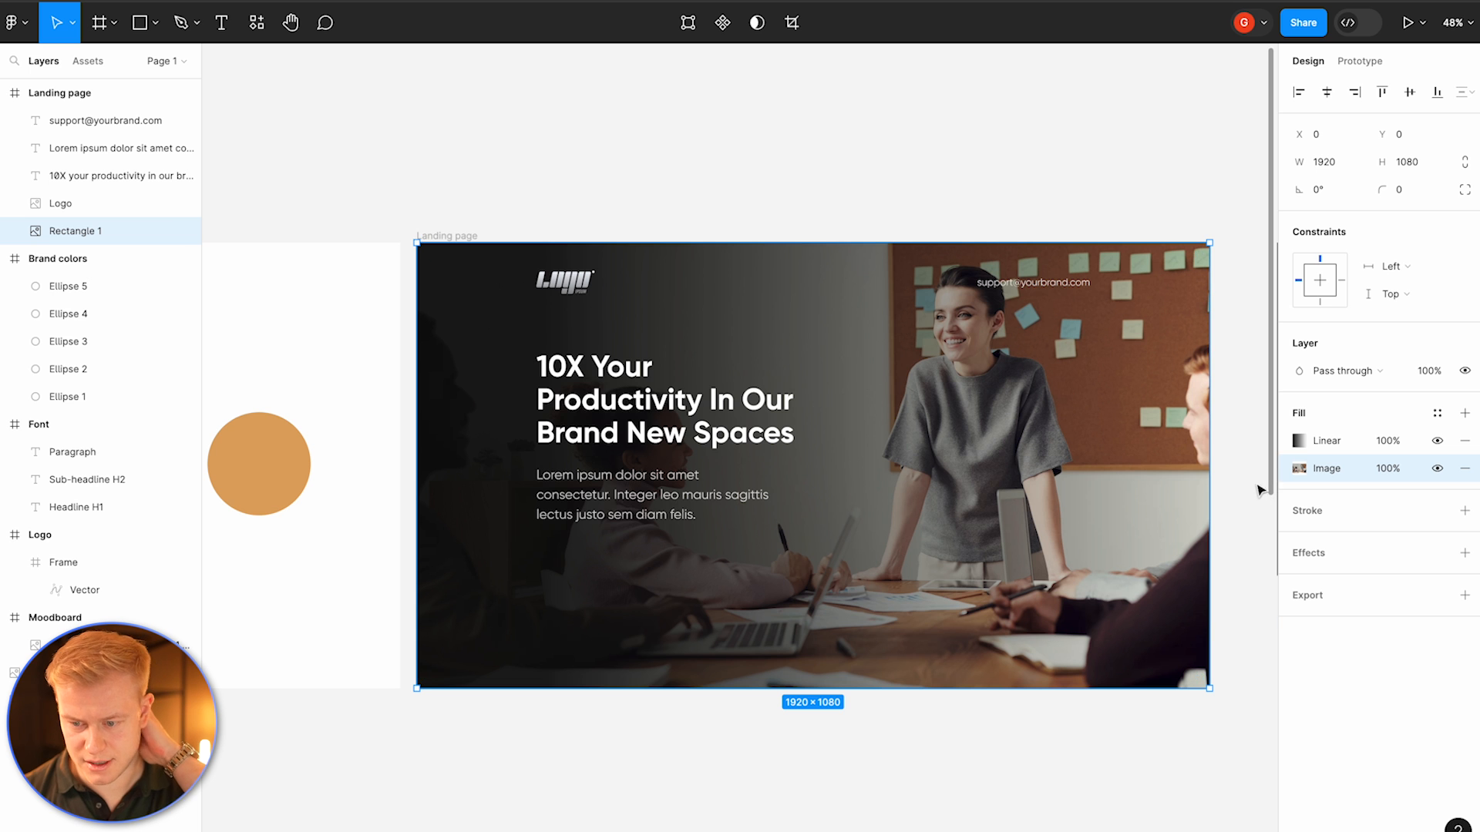
click(754, 113)
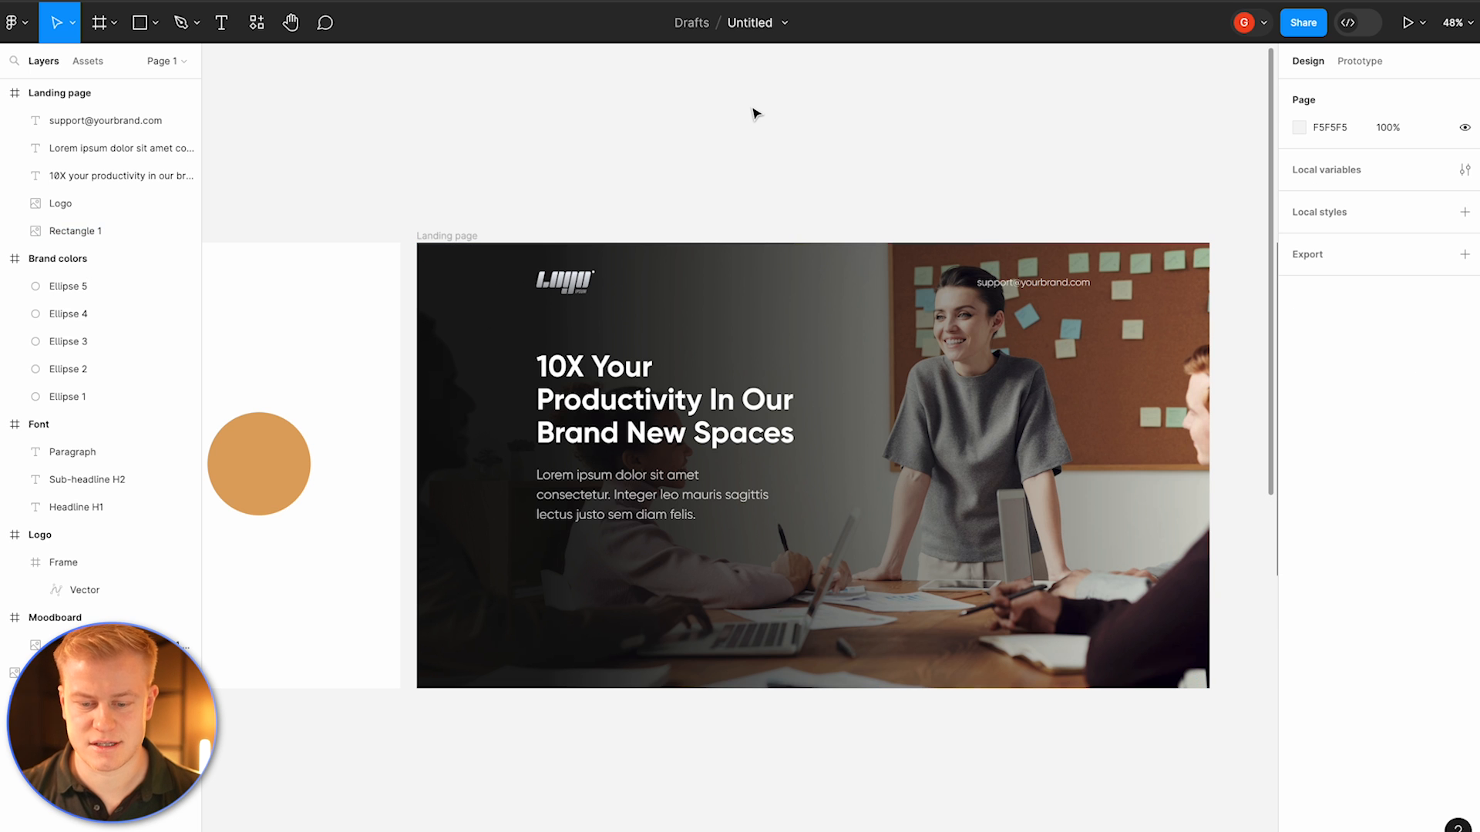
Step: Draw two 228×65 button rectangles side by side beneath the hero paragraph
scroll(754, 114, down, 3)
scroll(755, 113, right, 3)
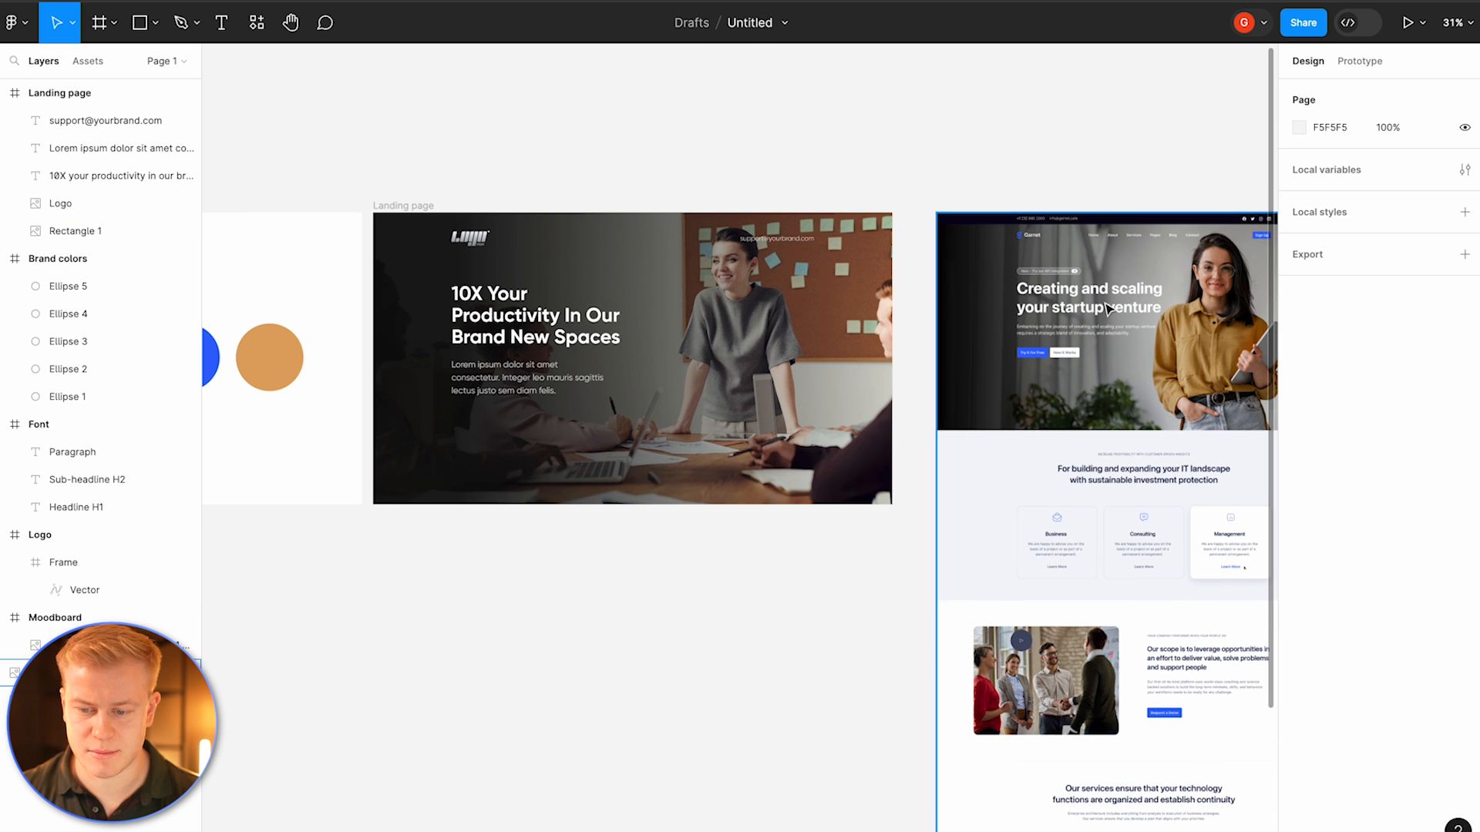
scroll(1071, 376, up, 10)
scroll(1071, 376, down, 10)
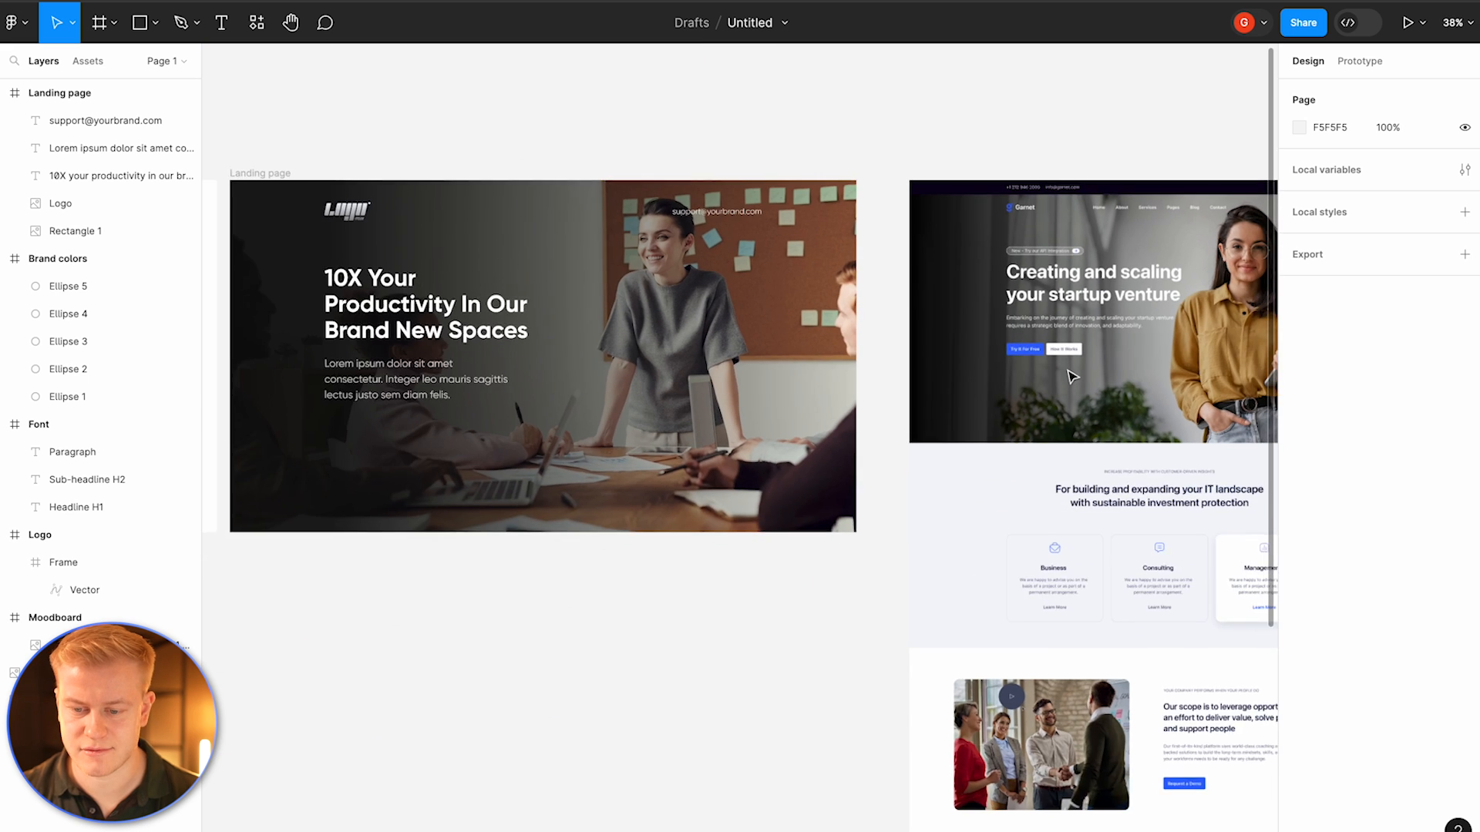
key(r)
scroll(509, 401, up, 5)
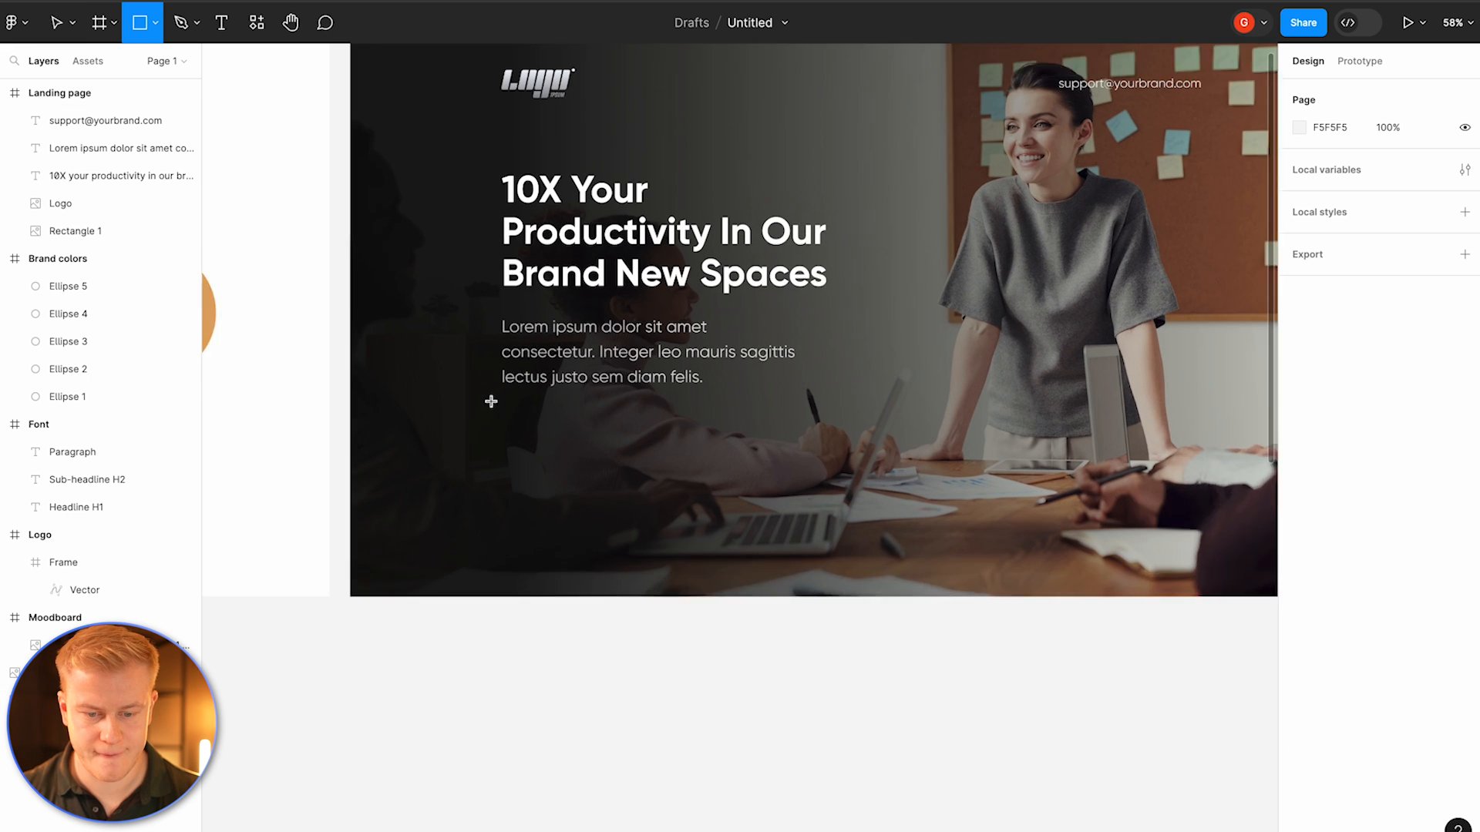
mouse_move(505, 403)
mouse_down()
mouse_move(604, 443)
mouse_move(740, 423)
mouse_move(722, 434)
mouse_up()
click(661, 473)
click(602, 383)
click(603, 419)
click(600, 433)
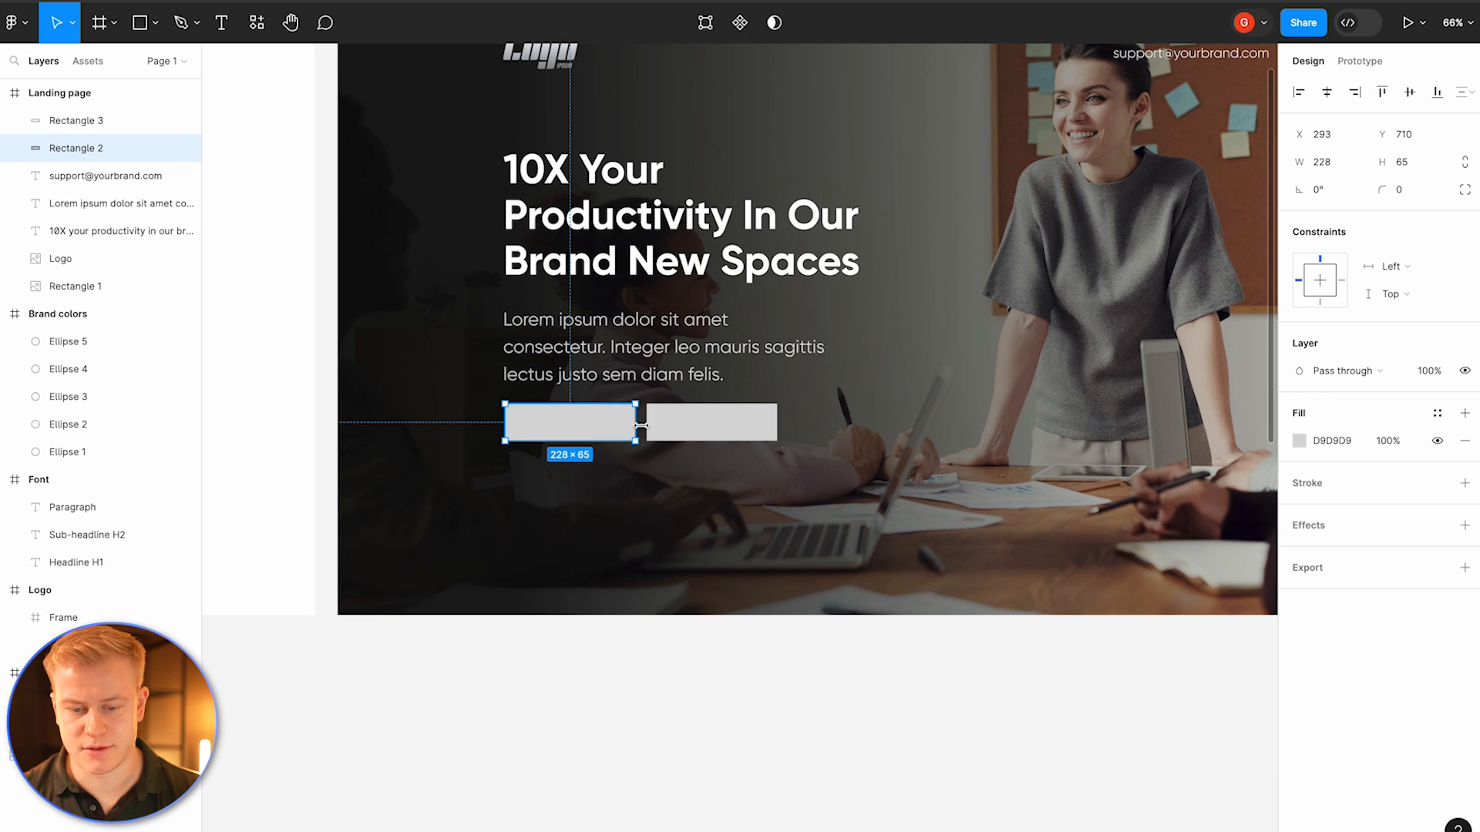
Step: Make the second rectangle an outline button: remove its fill and add a 2 px white FFFFFF stroke
click(698, 428)
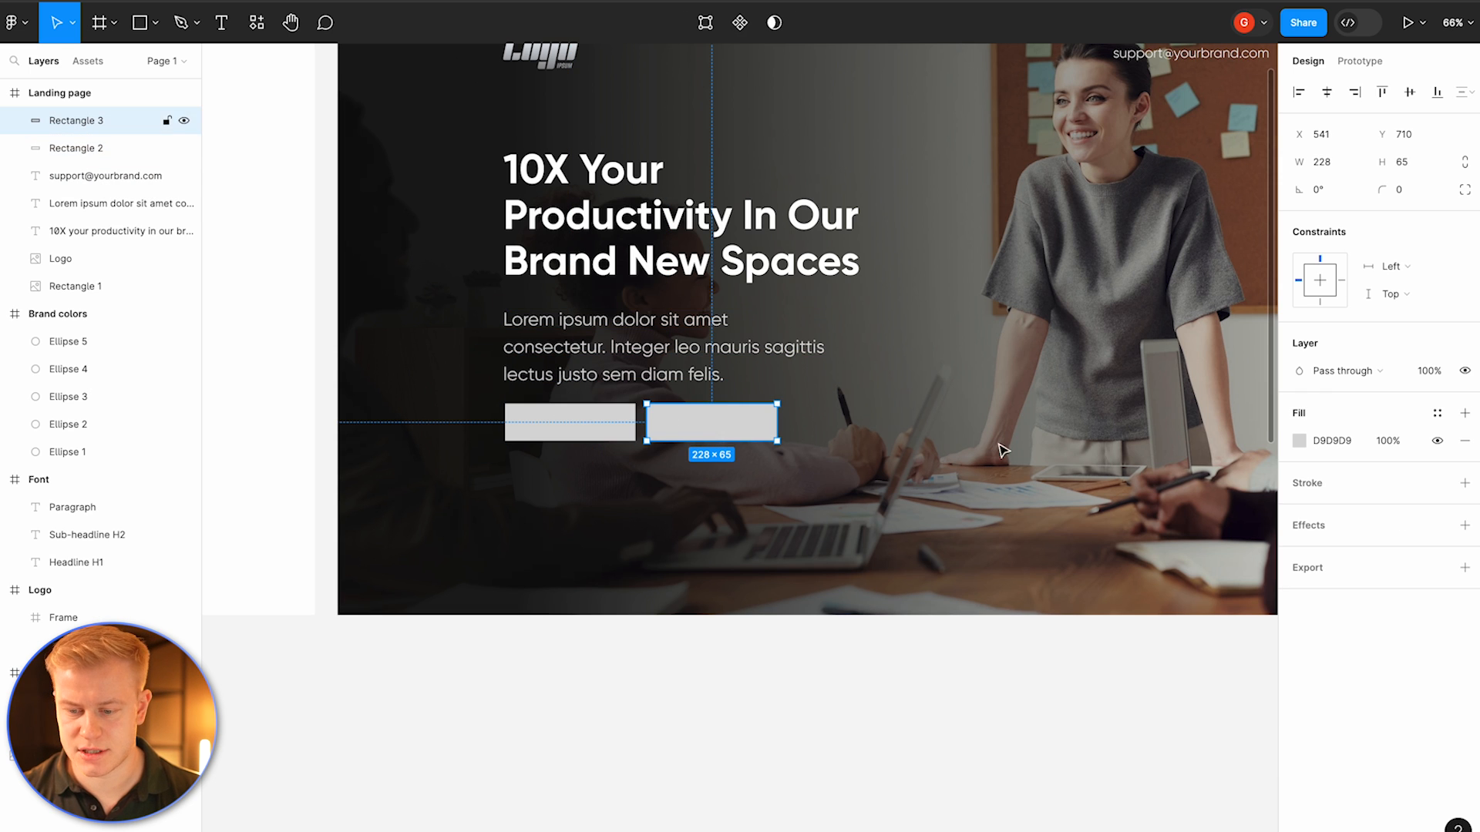
click(1465, 441)
click(1465, 456)
click(1300, 482)
text(FFFFFF)
key(Return)
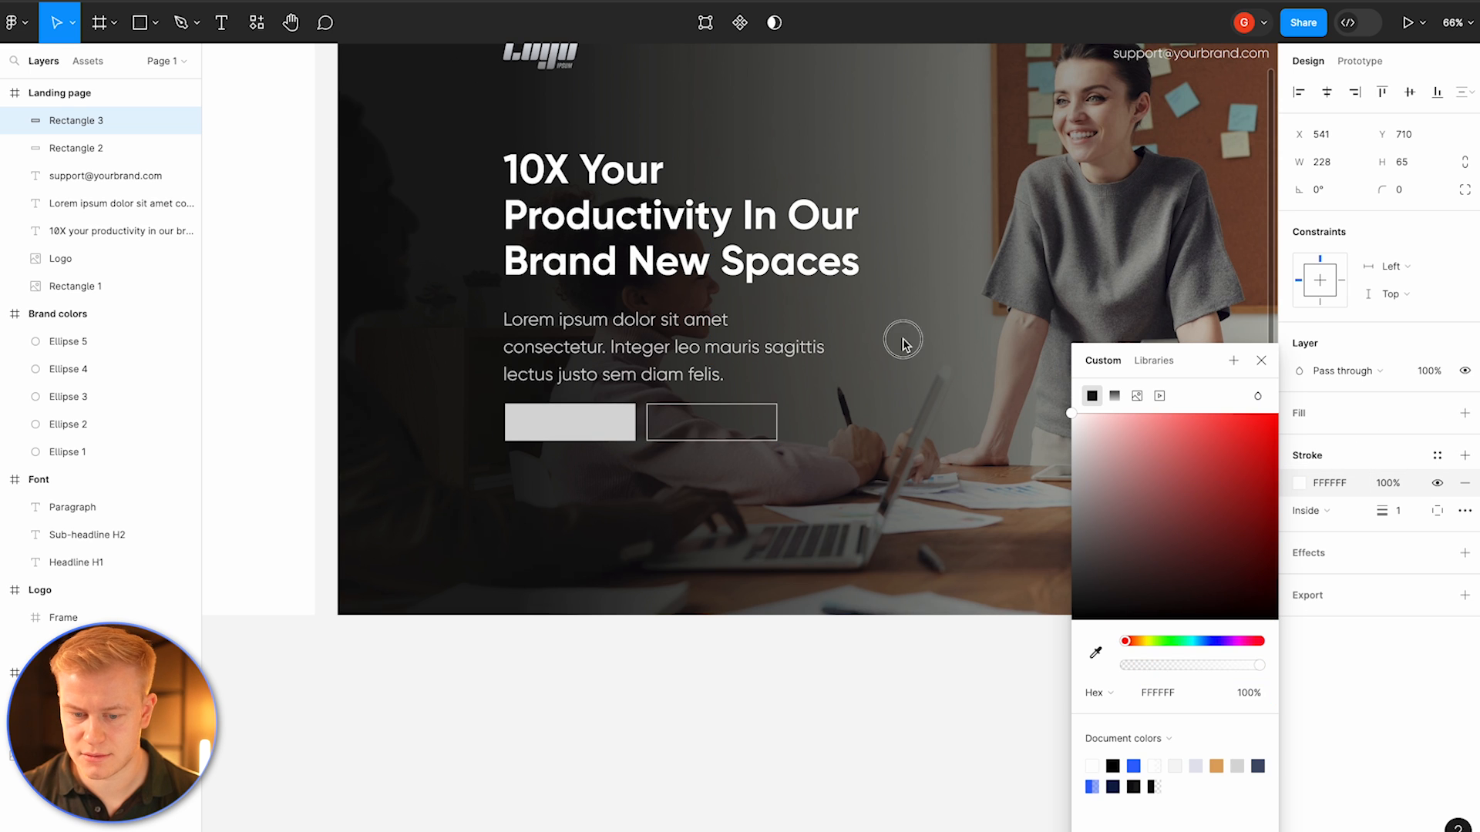
click(1404, 512)
text(2)
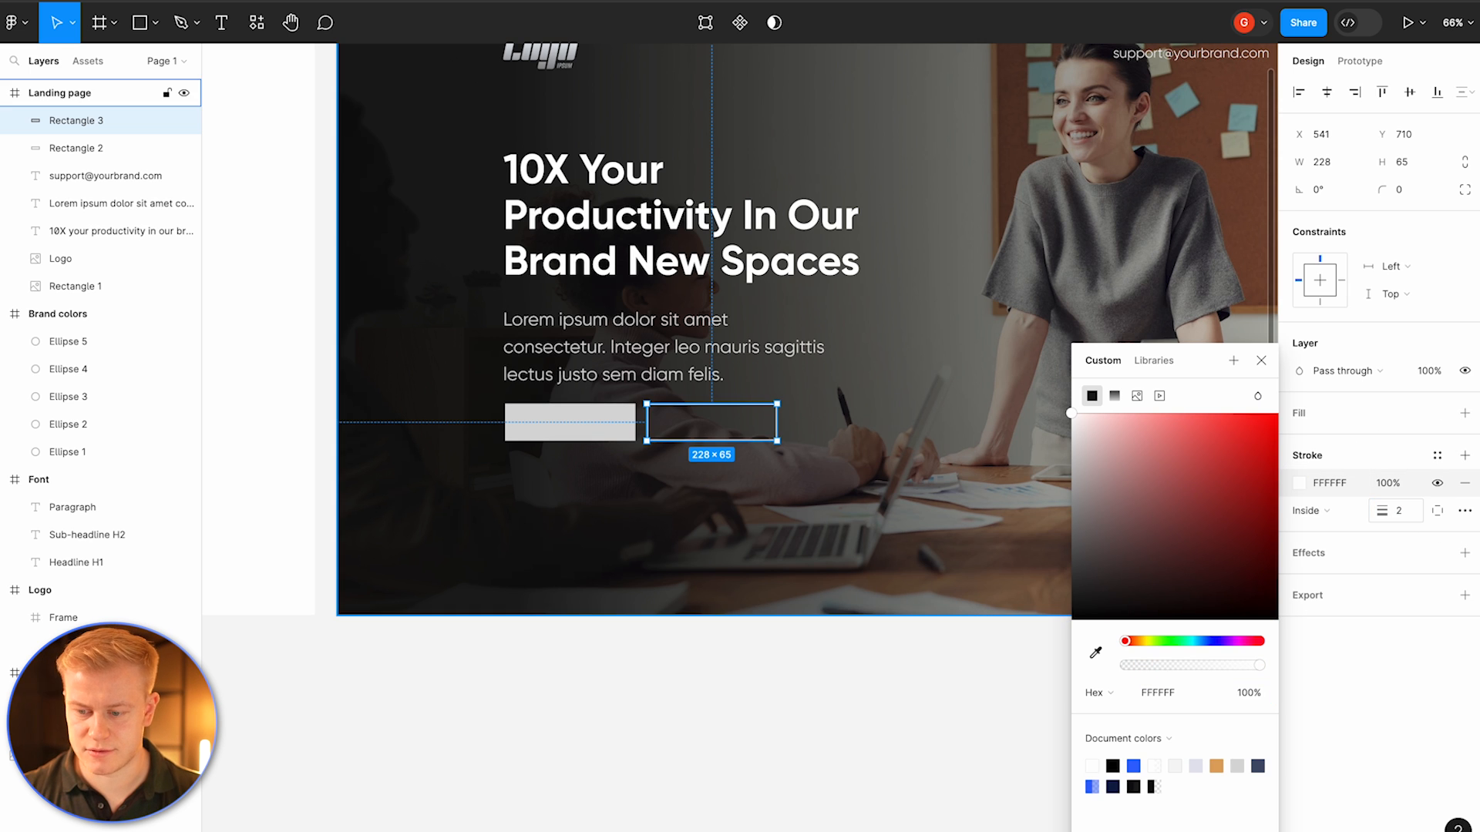
click(794, 564)
Step: Fill the first button rectangle with the brand blue 3366FF
click(554, 428)
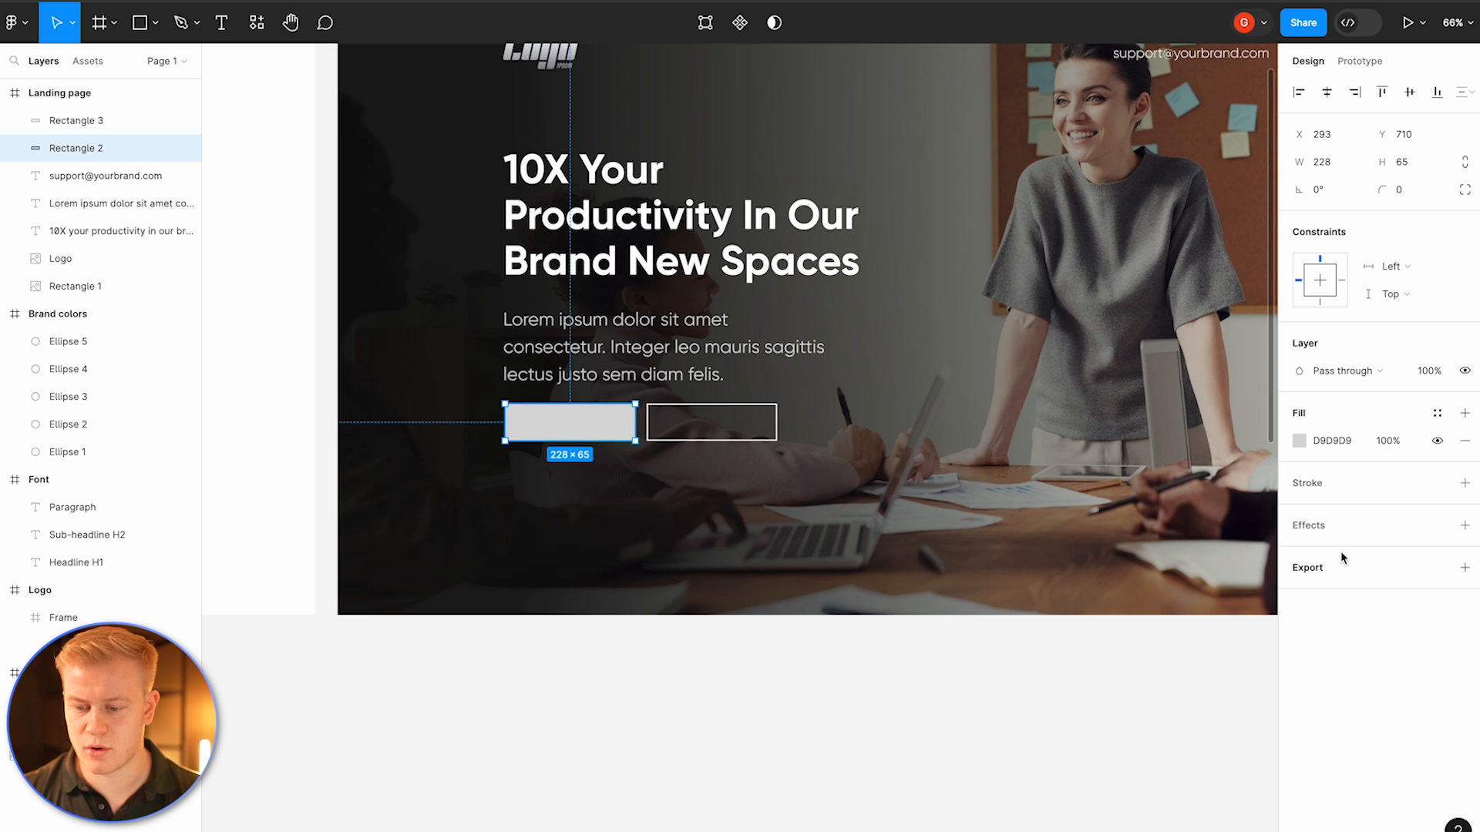
click(1299, 440)
click(1133, 765)
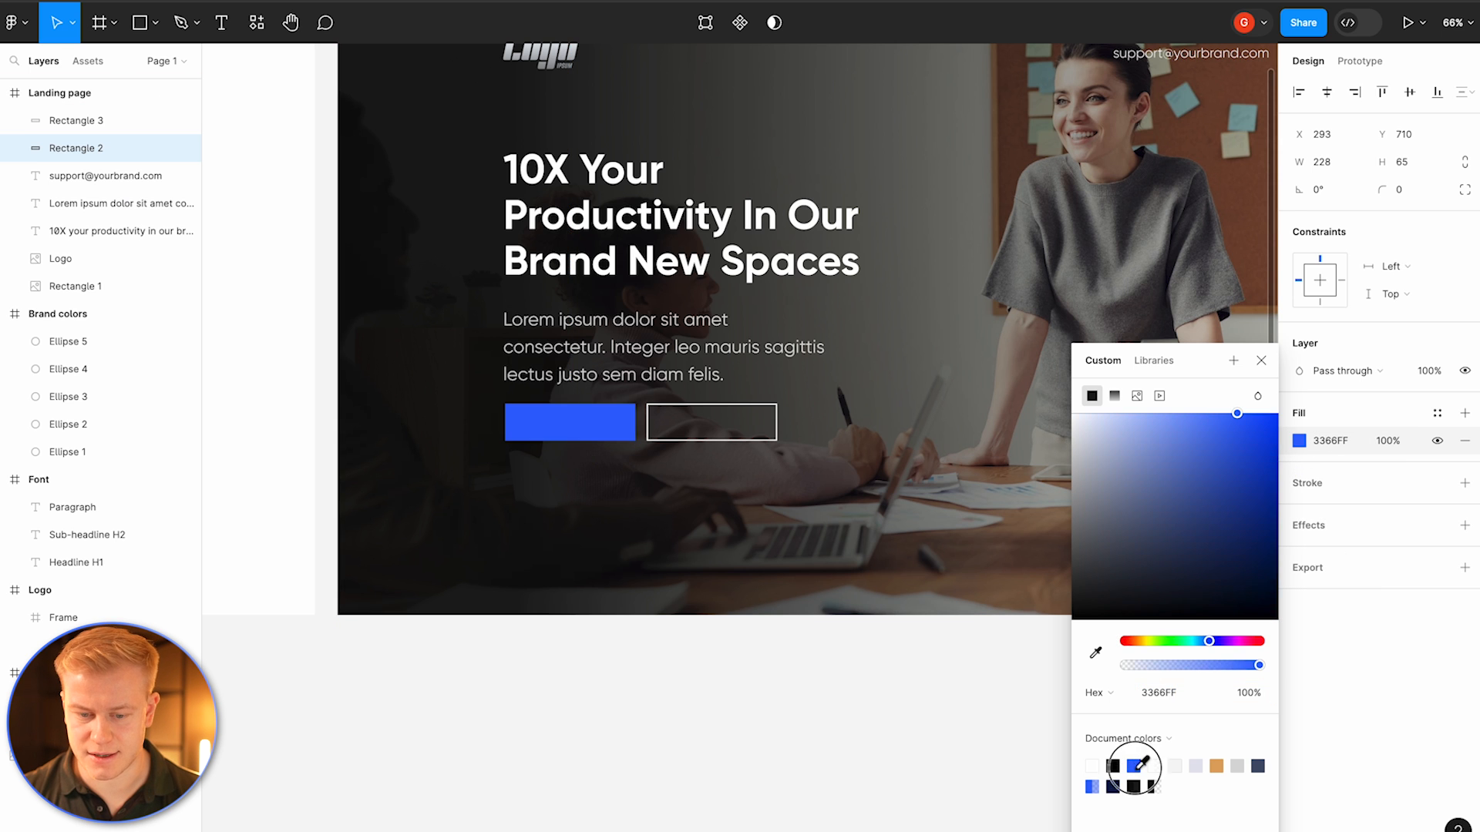
click(736, 756)
Step: Duplicate the paragraph below the buttons and change its text to "Watch demo"
scroll(589, 505, down, 3)
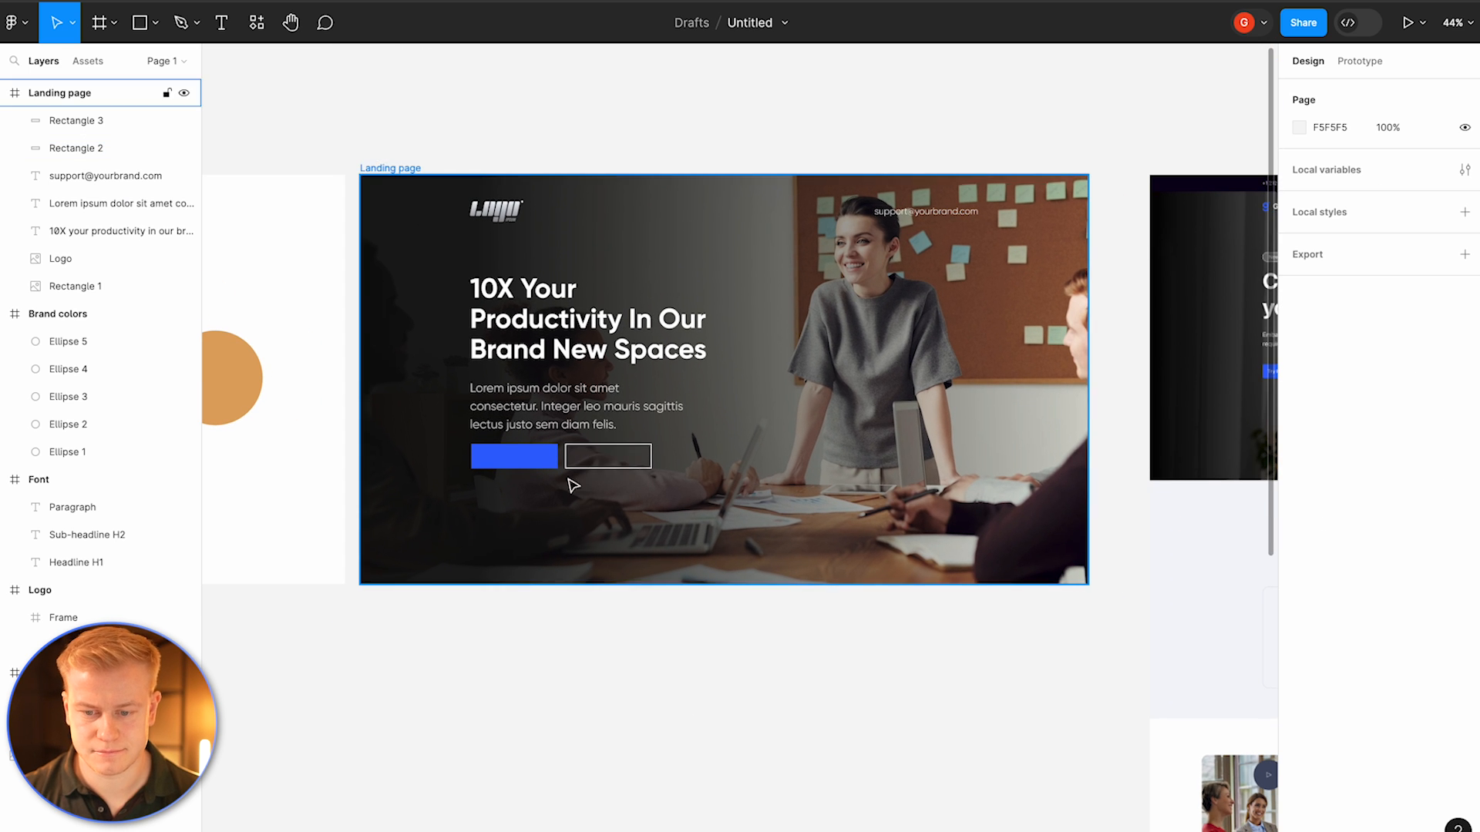
click(588, 406)
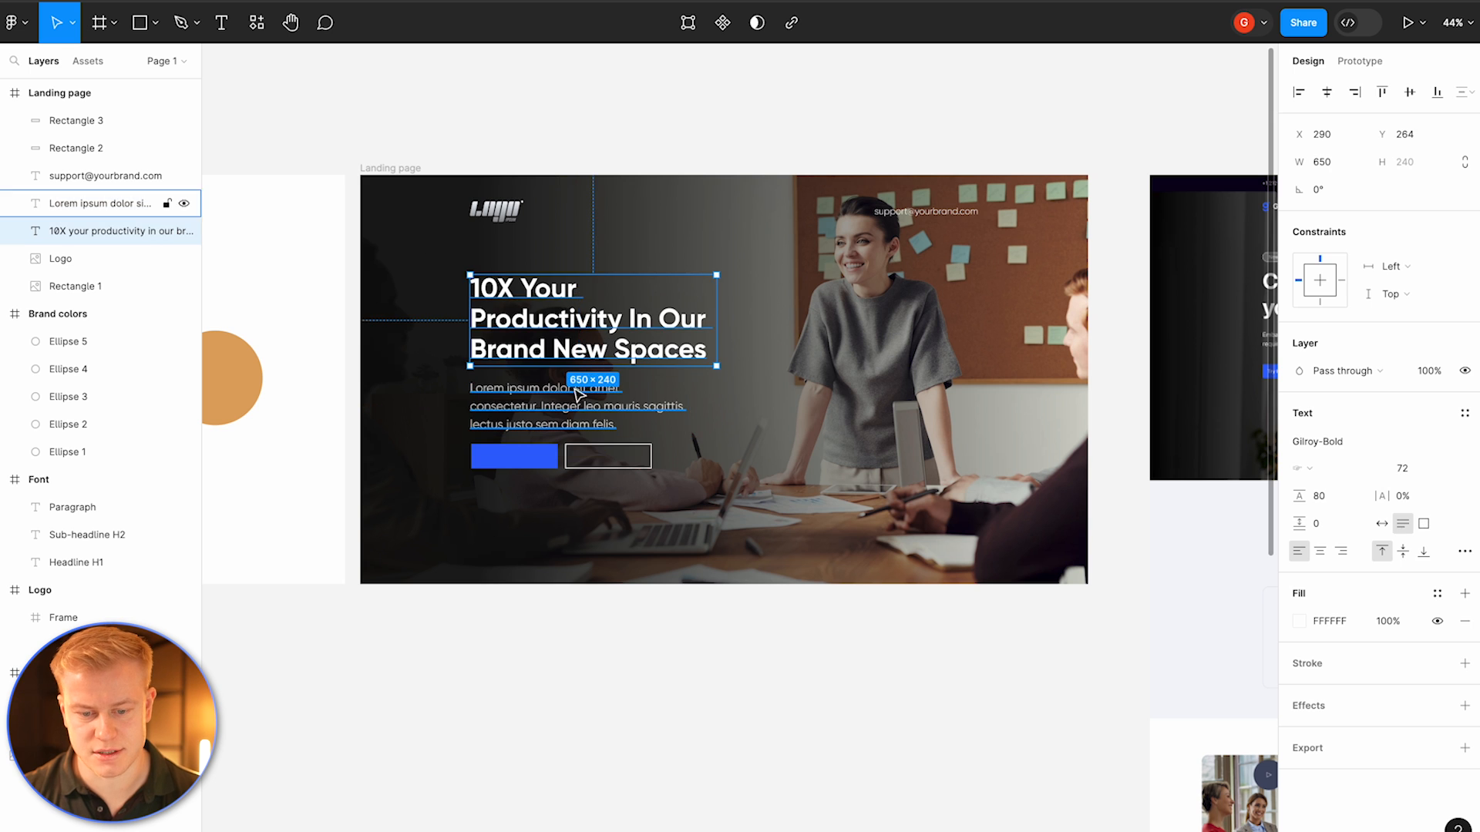
alt+drag(567, 410, 567, 512)
double_click(566, 512)
text(Watch demo)
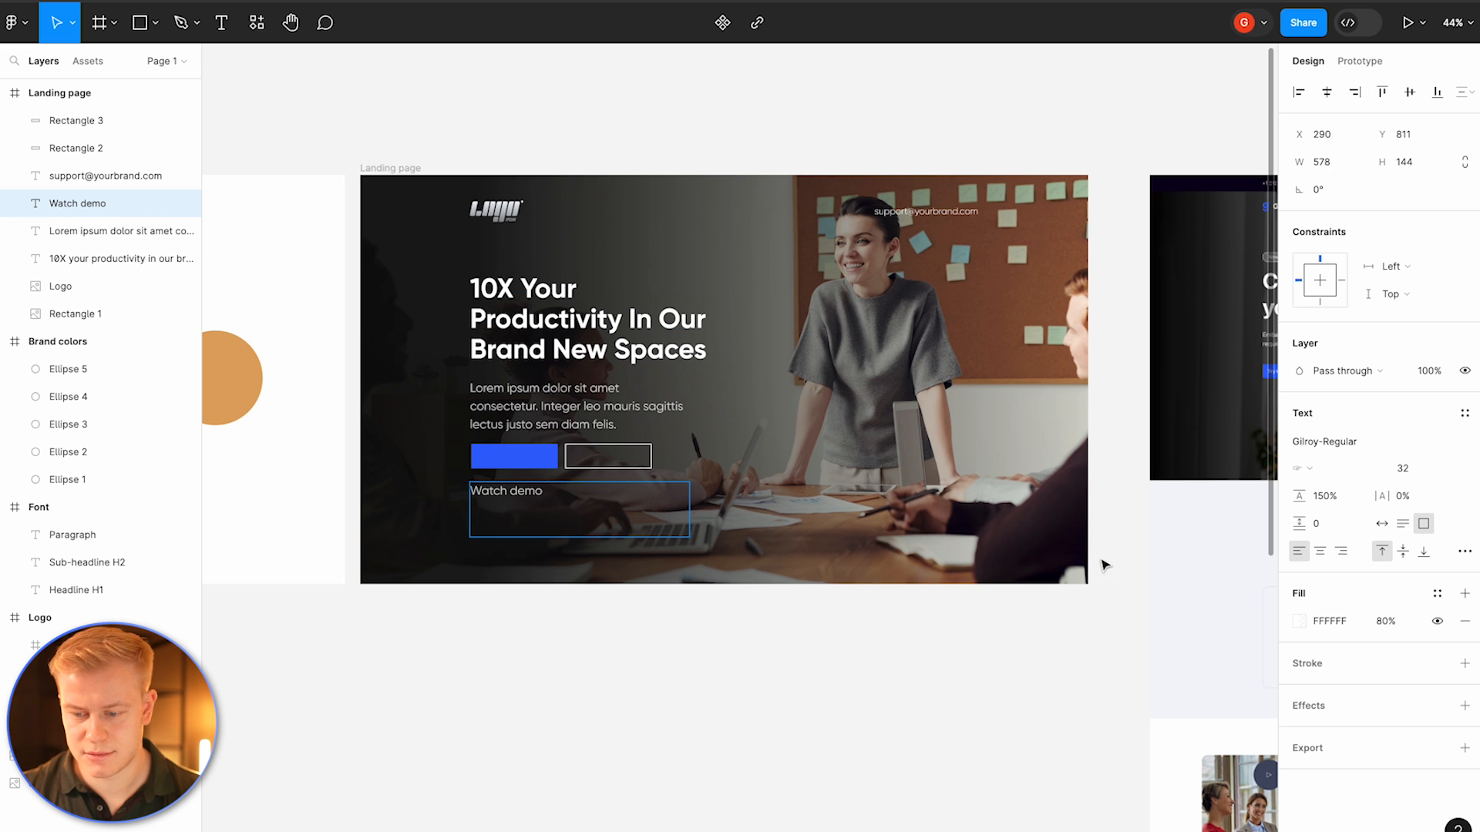
Step: Center-align the Watch demo text, set its font size to 26, and make it auto width
click(1318, 553)
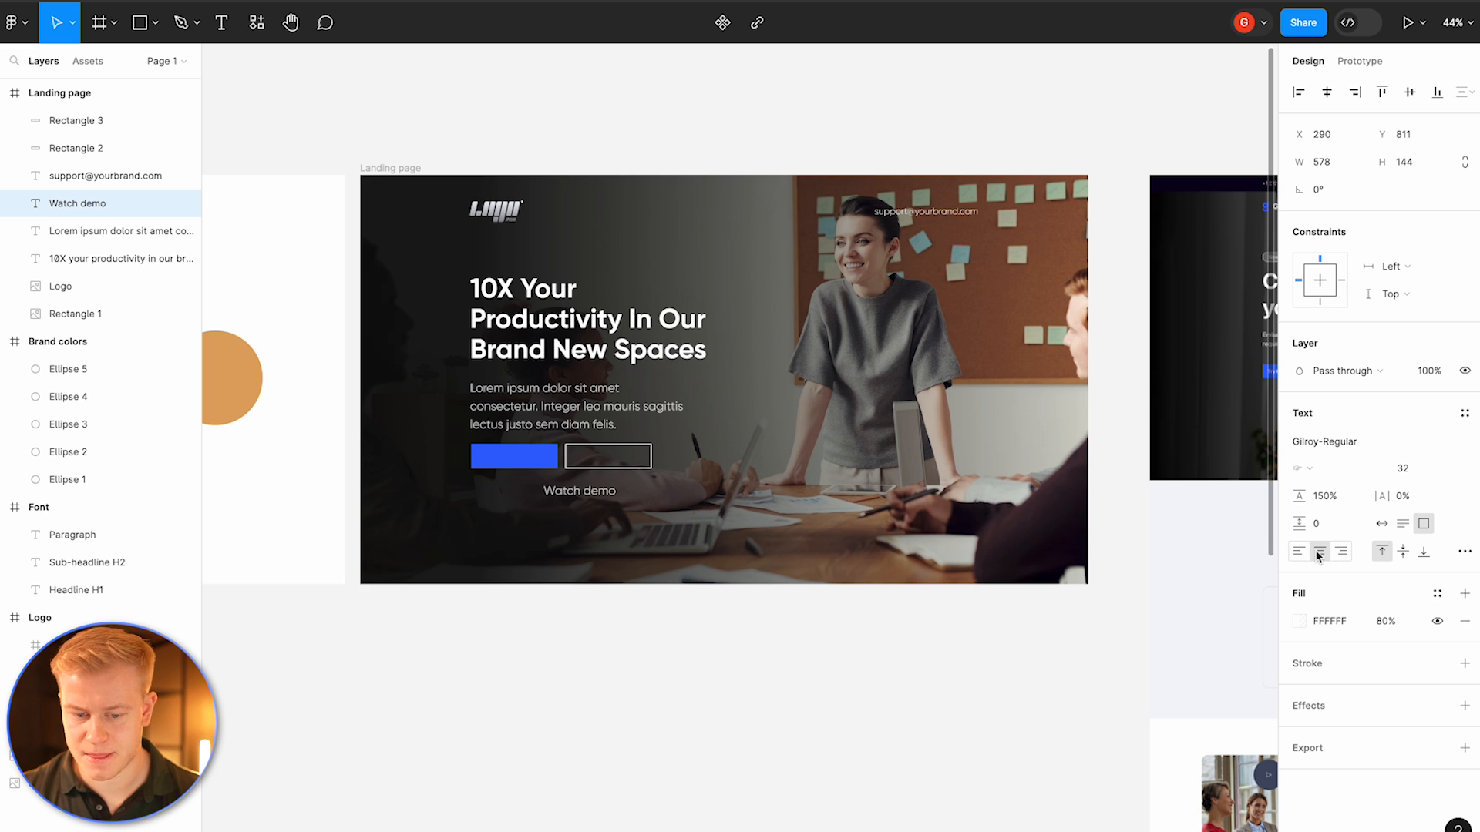
click(1422, 470)
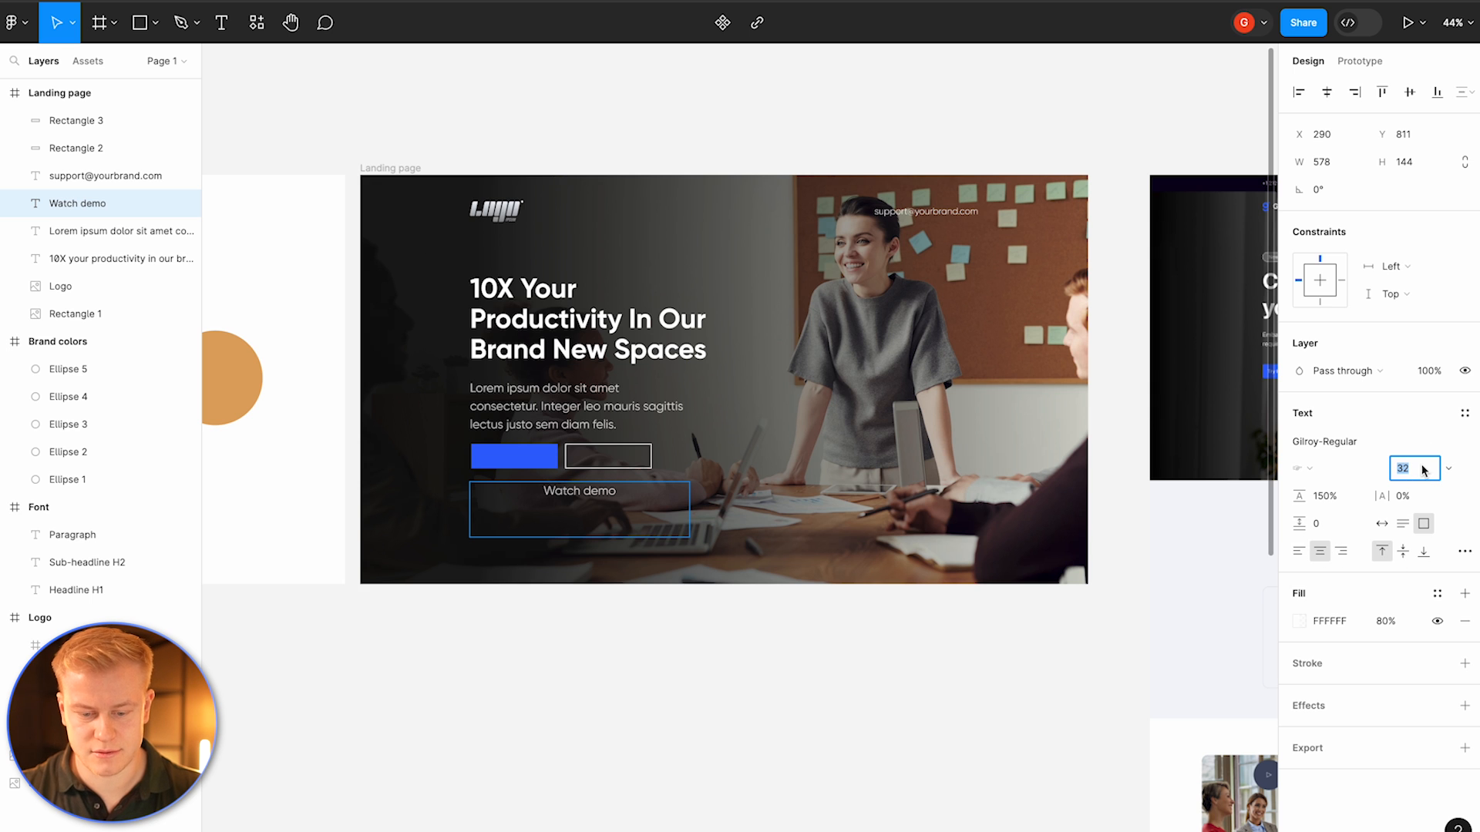
text(28)
key(Return)
click(838, 506)
click(1424, 468)
text(26)
key(Return)
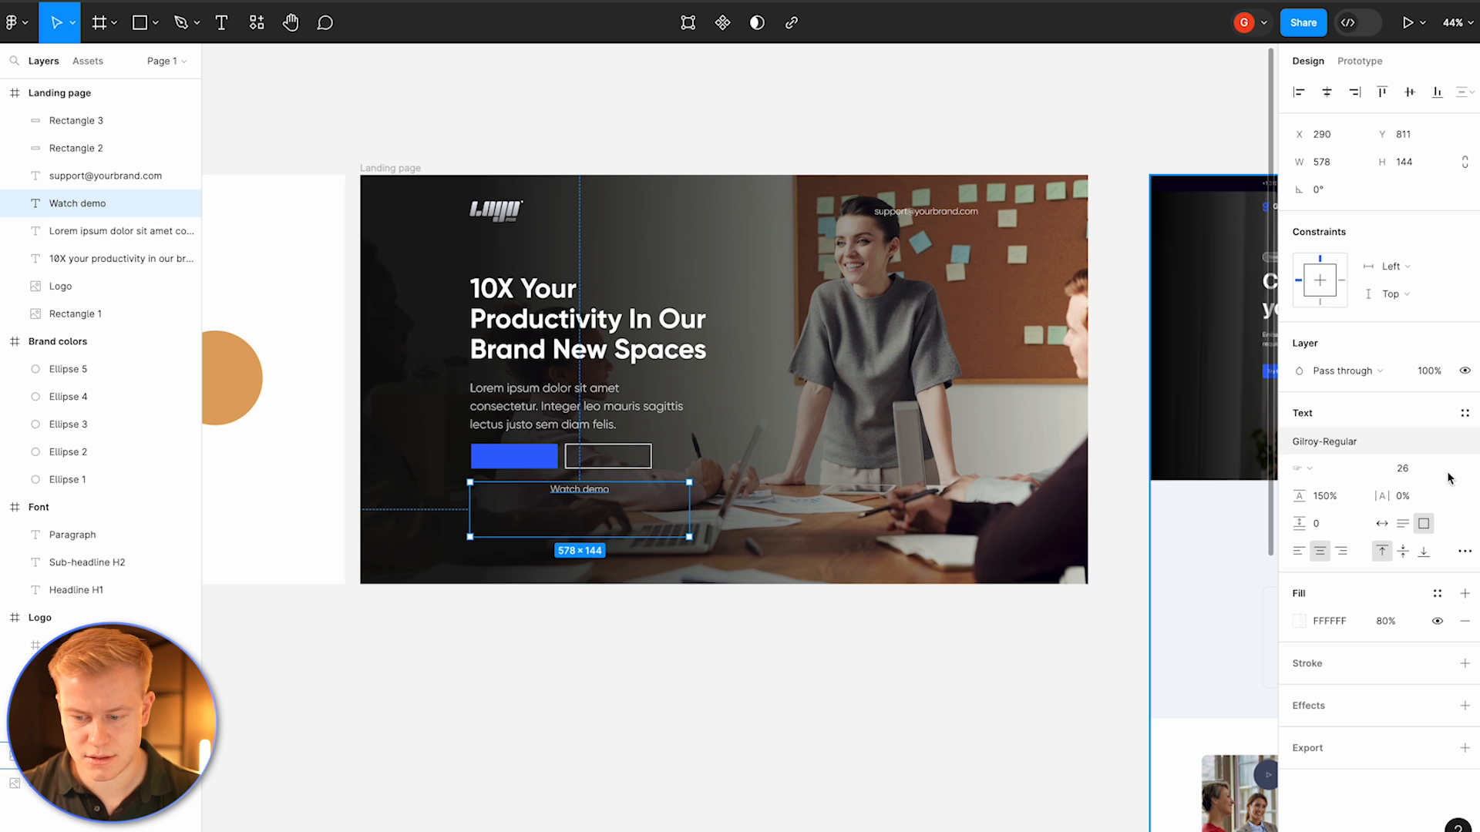
click(1382, 524)
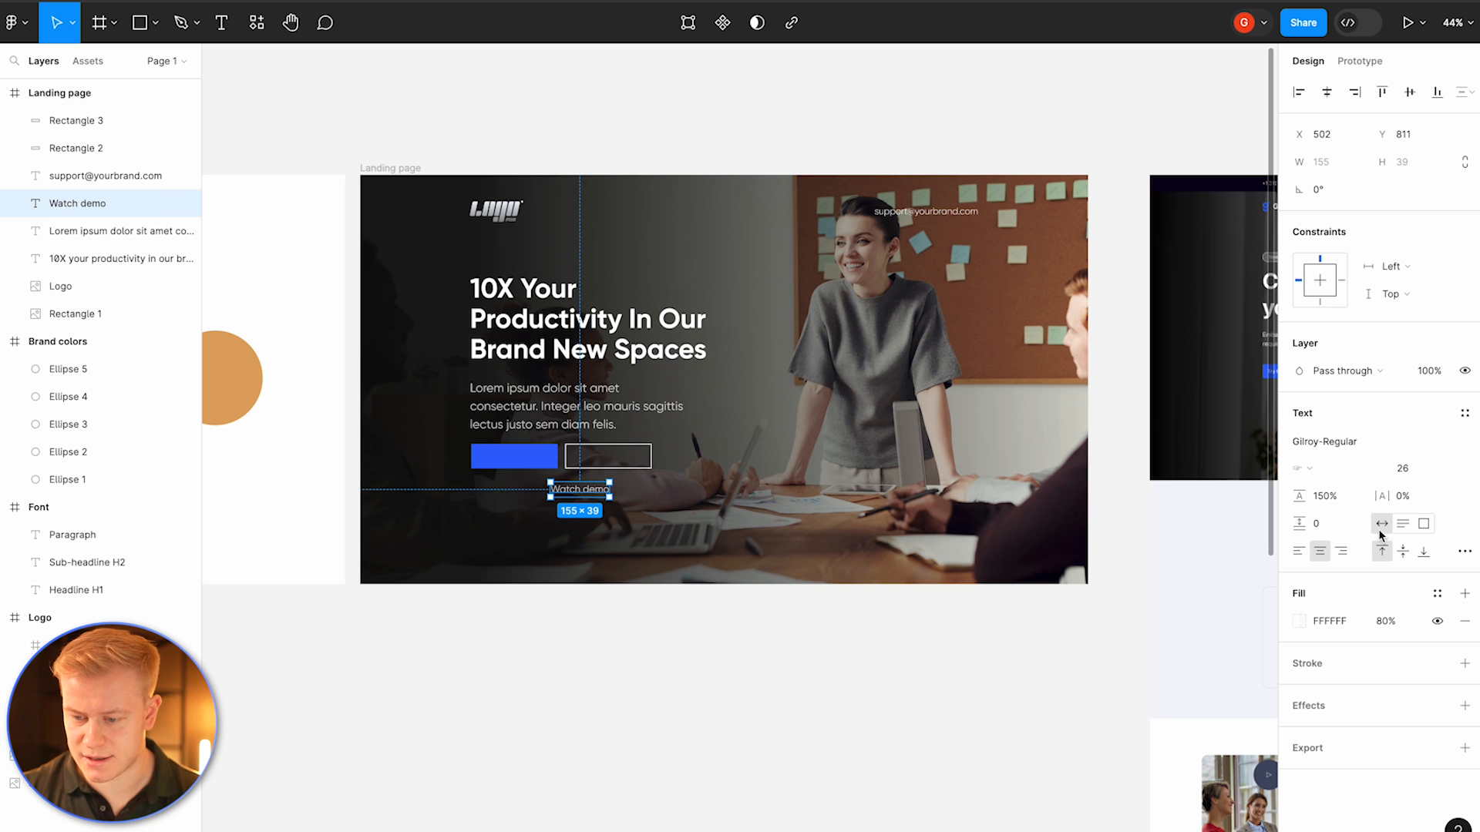
Step: Move the Watch demo text onto the outline button and align their vertical centers
scroll(553, 494, up, 5)
drag(623, 480, 702, 378)
shift+click(720, 335)
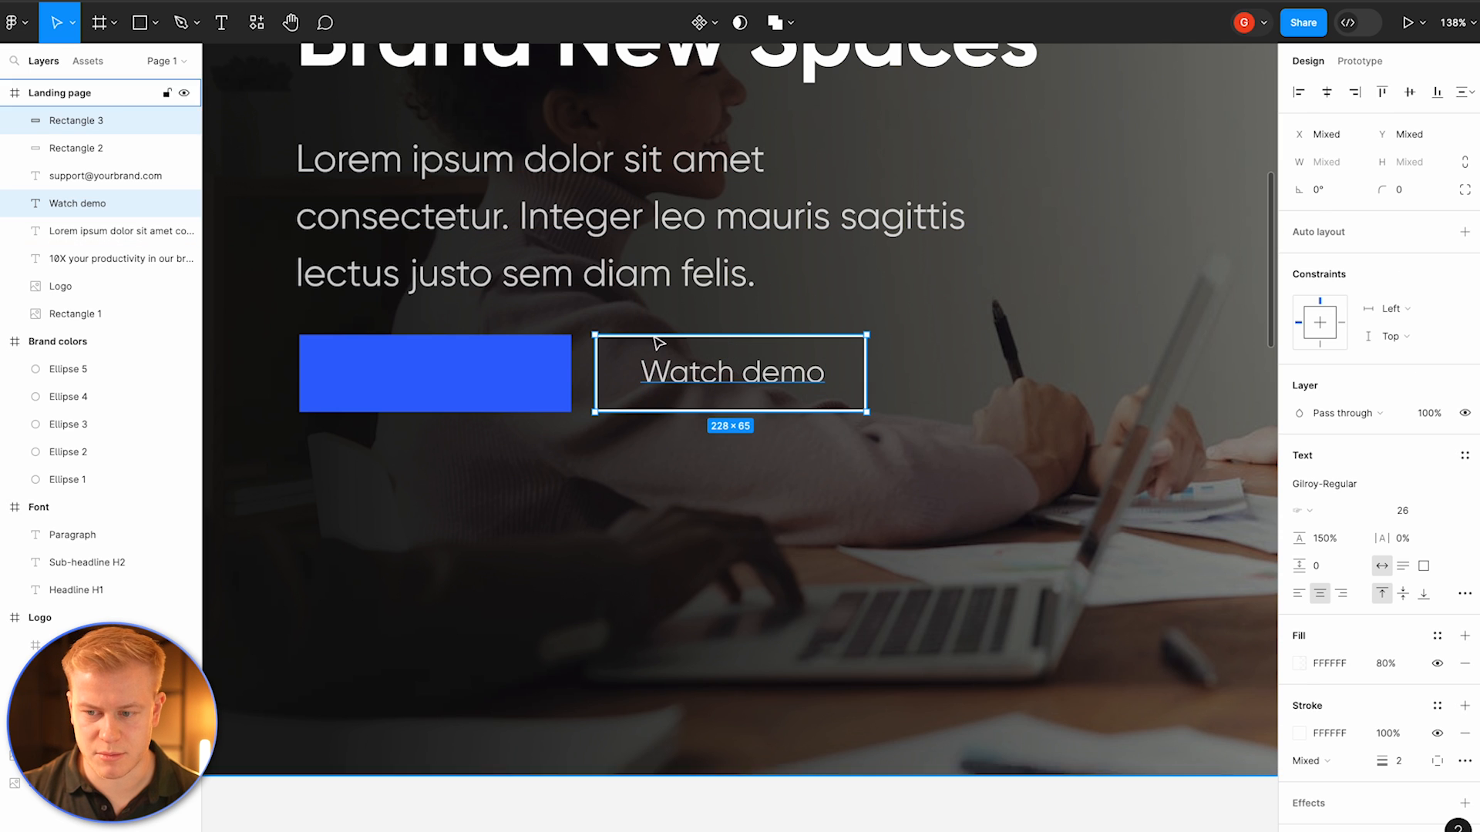
click(1411, 93)
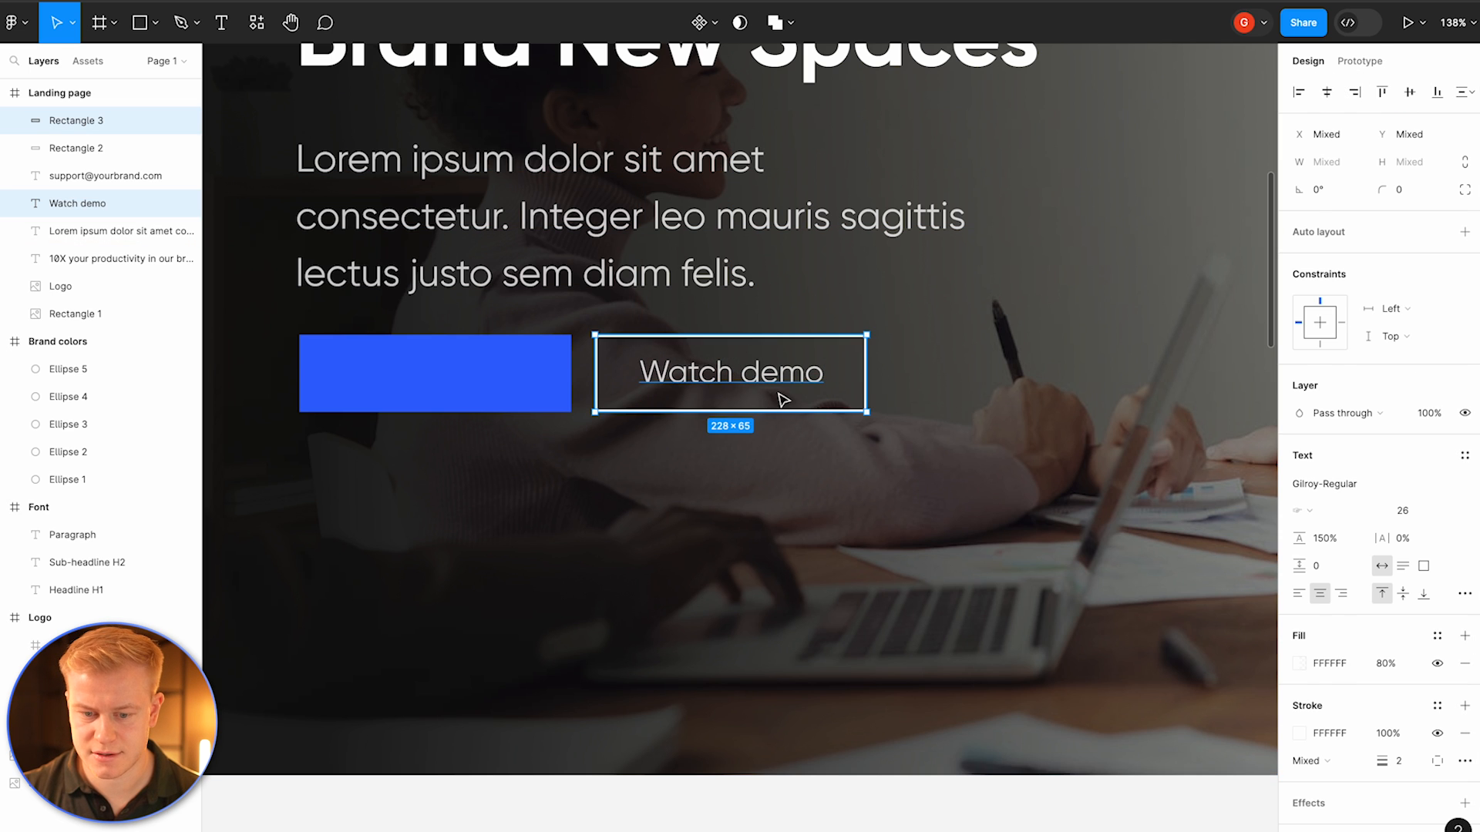
Step: Set the Watch demo text's line height to Auto with middle vertical alignment and nudge it into the button's center
click(751, 365)
drag(1300, 496, 1339, 497)
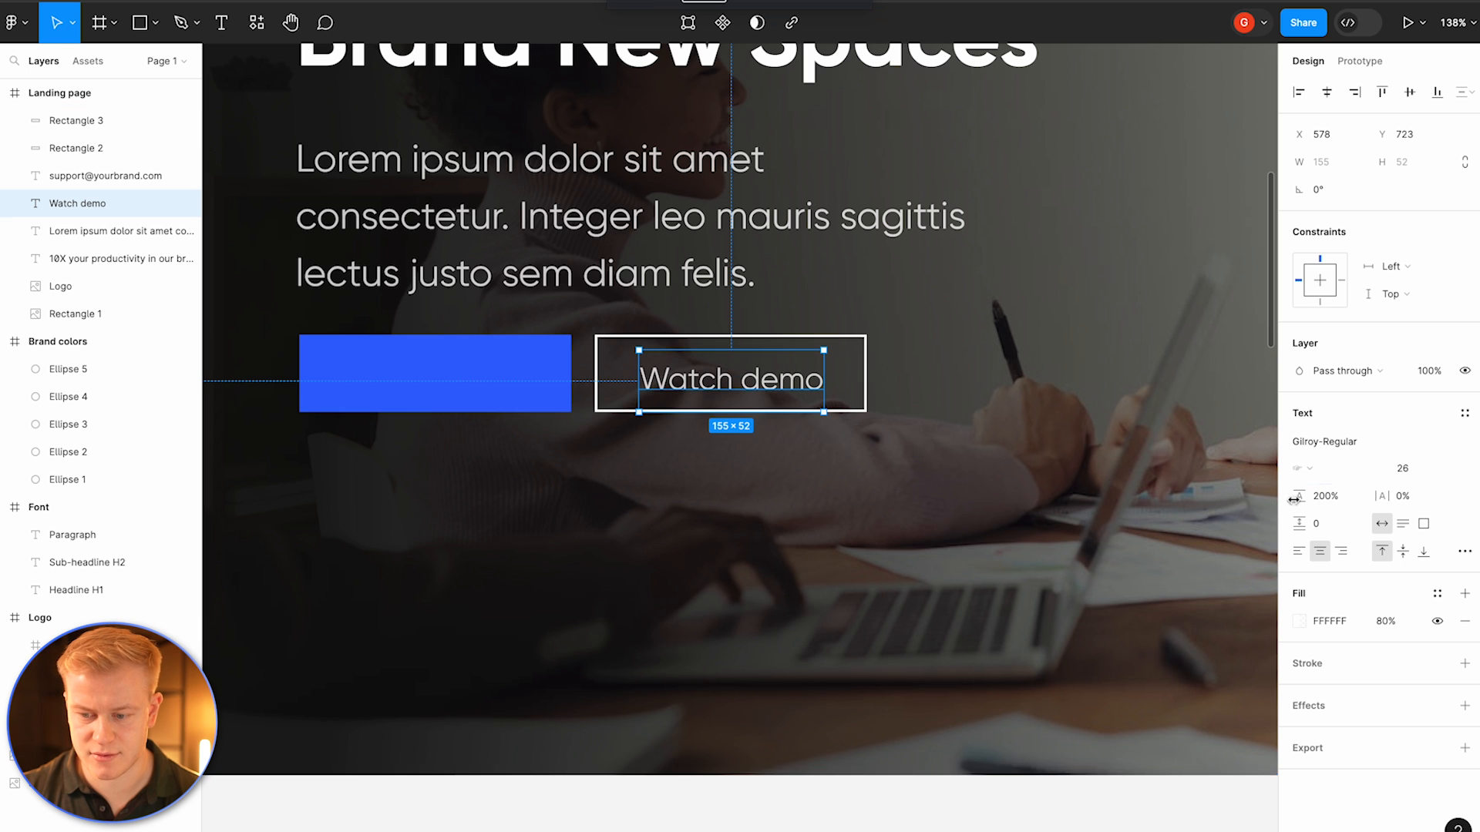
click(1402, 552)
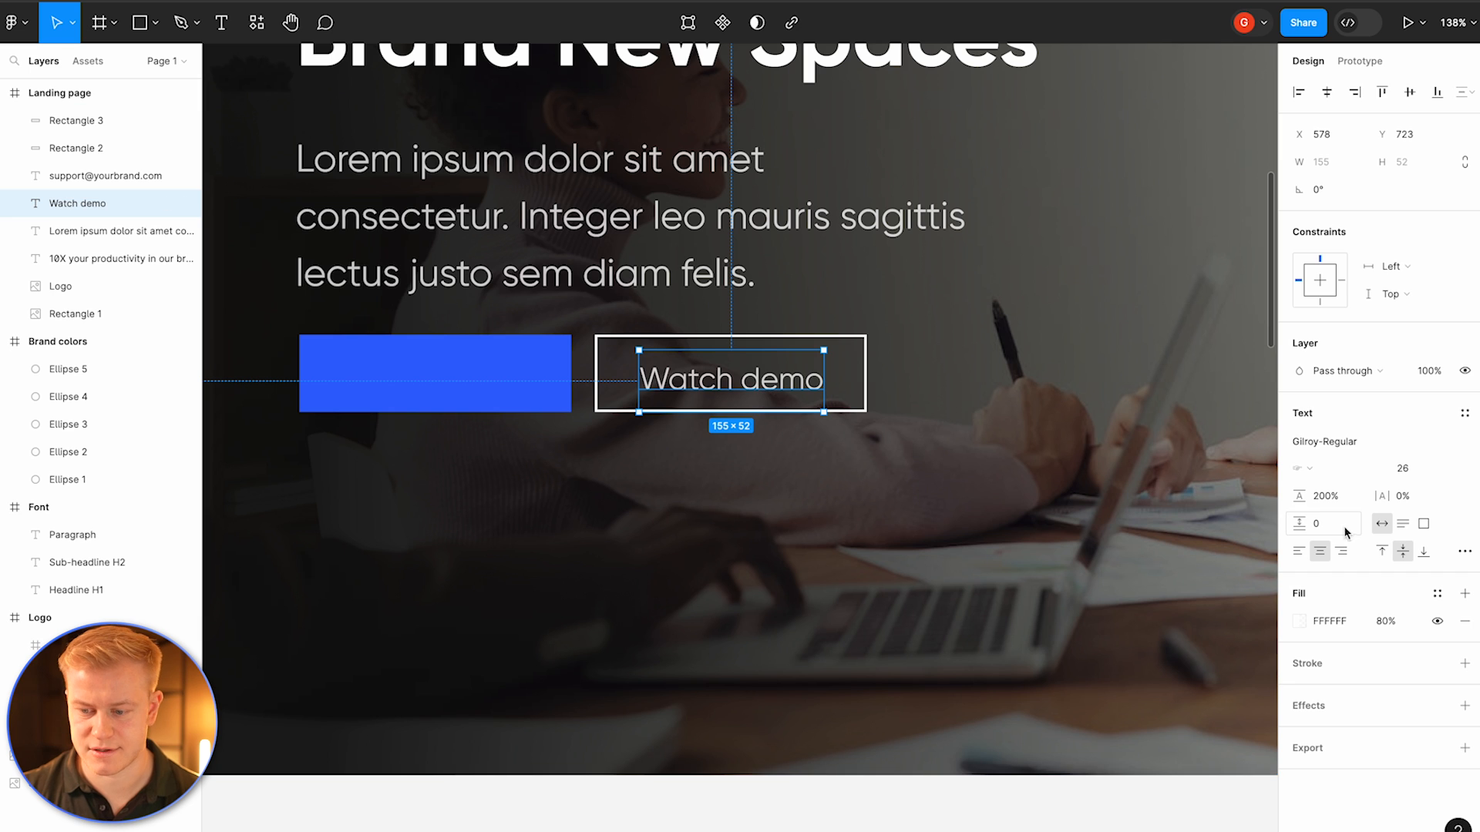
click(1321, 497)
key(BackSpace)
key(Return)
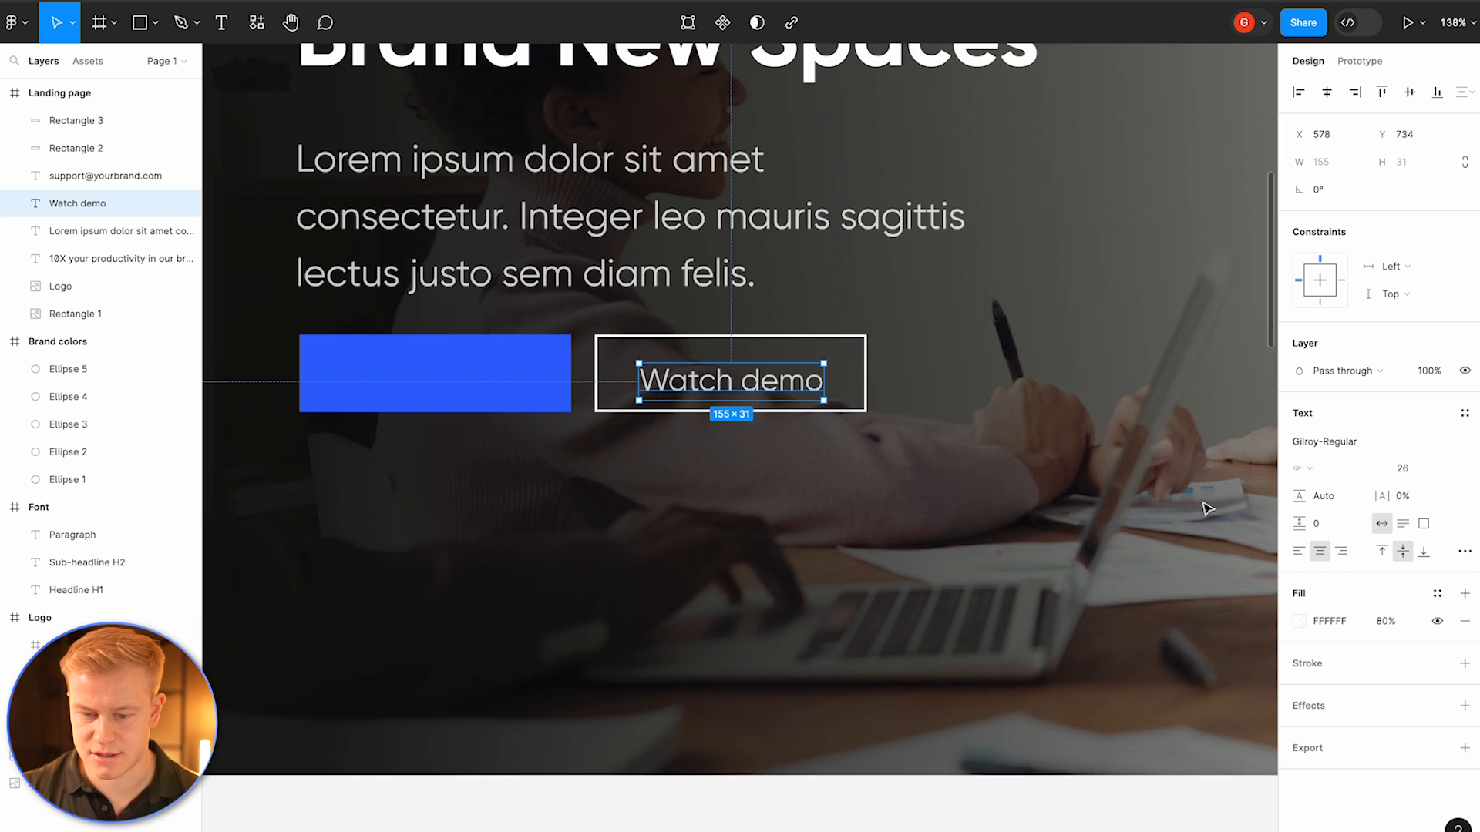
drag(786, 397, 785, 392)
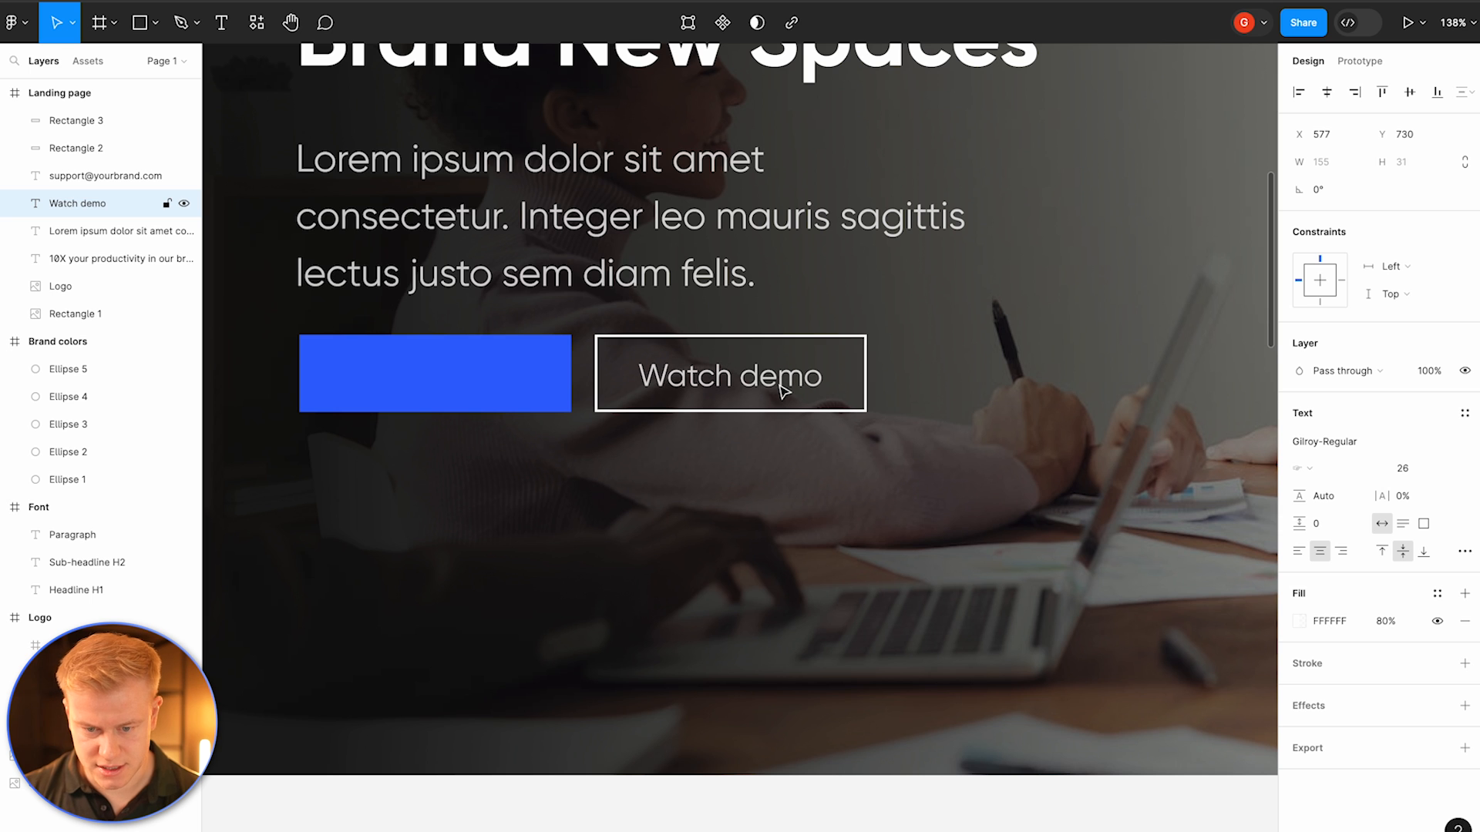
Step: Set the Watch demo text's font size to 24
scroll(783, 390, down, 5)
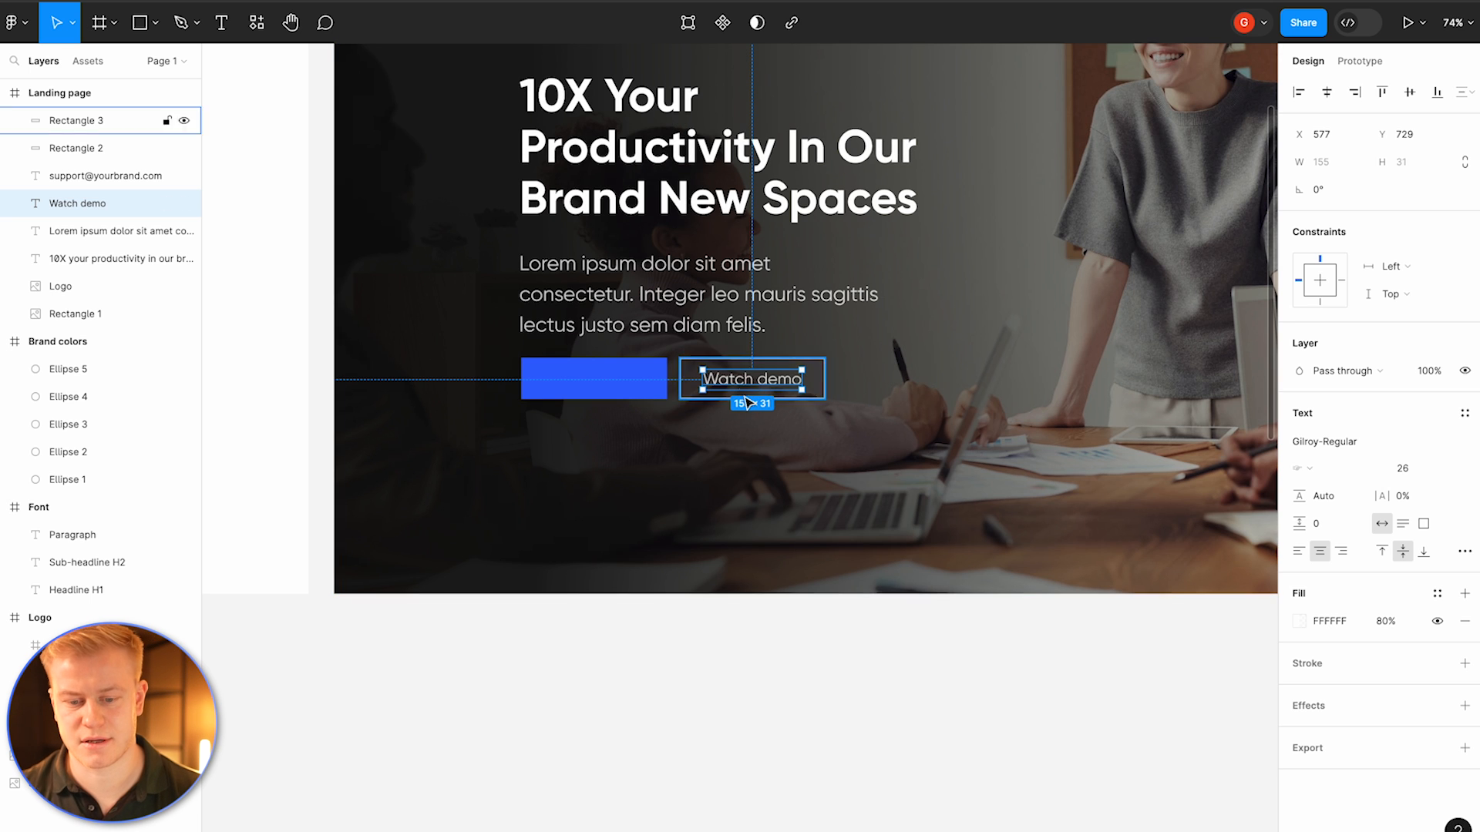
click(1421, 469)
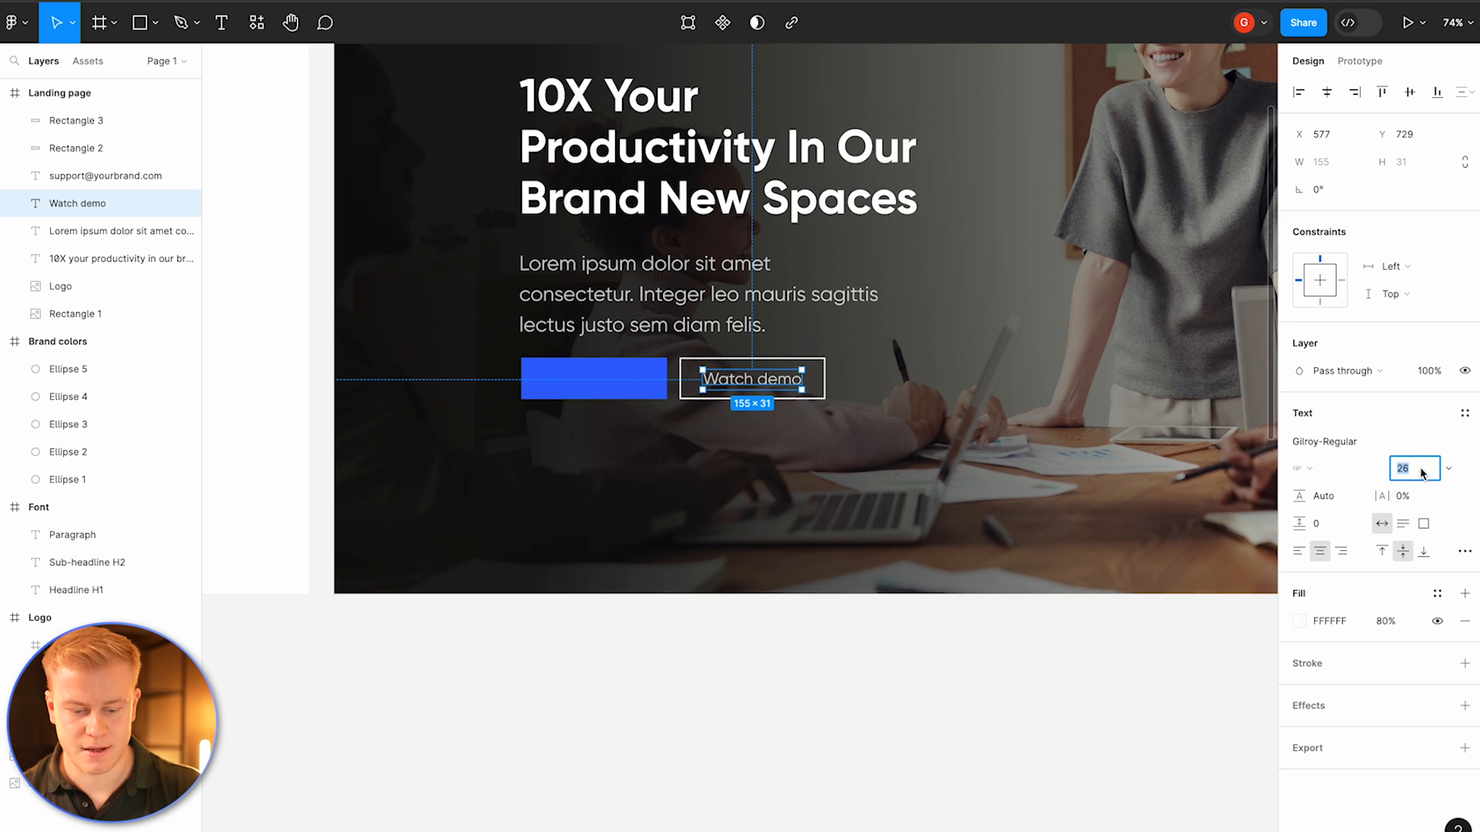
text(24)
key(Return)
Step: Place a copy of the Watch demo text onto the blue filled button
click(866, 426)
click(749, 380)
drag(747, 377, 560, 394)
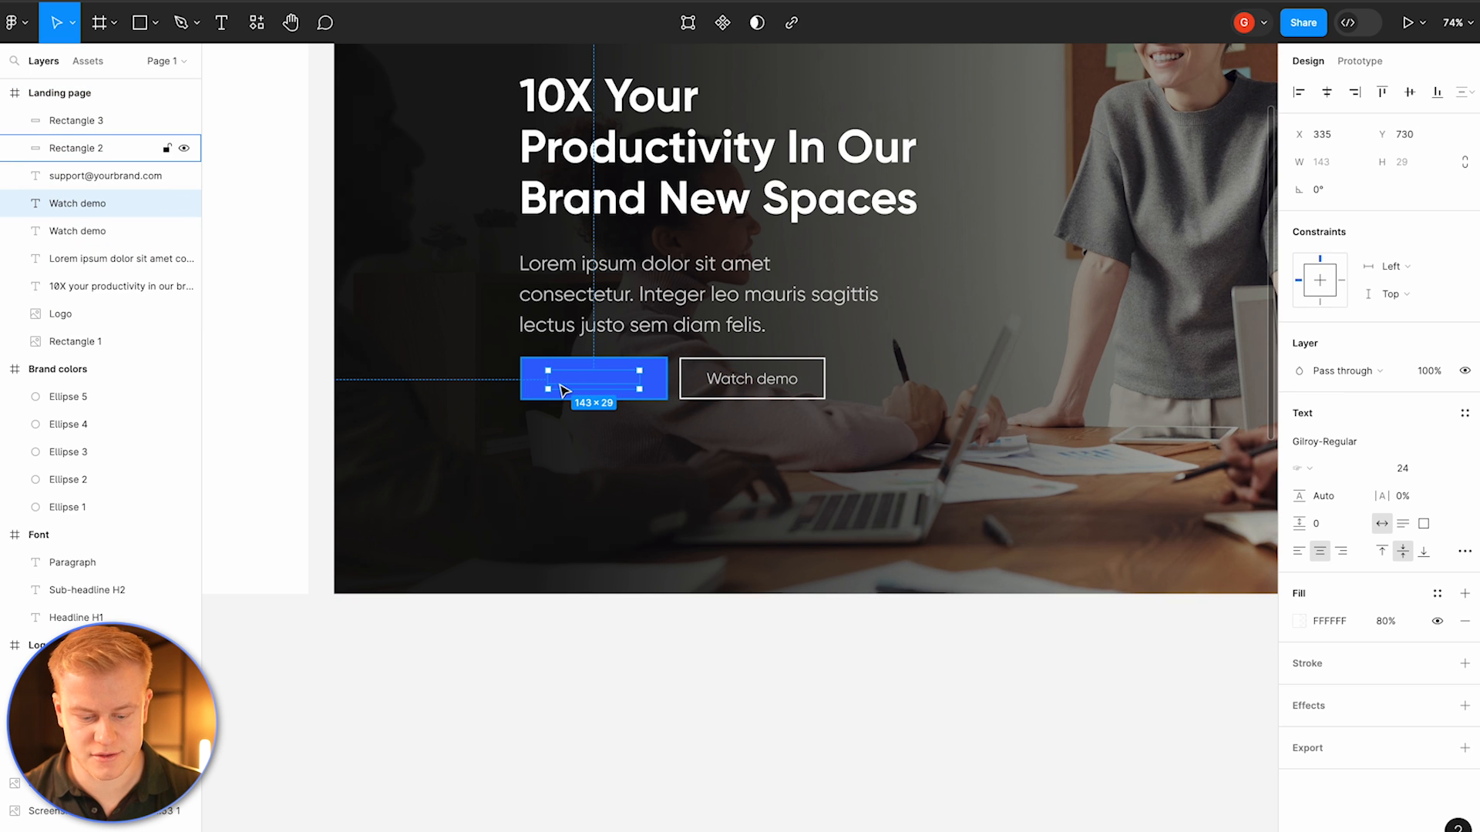
key(Delete)
click(568, 390)
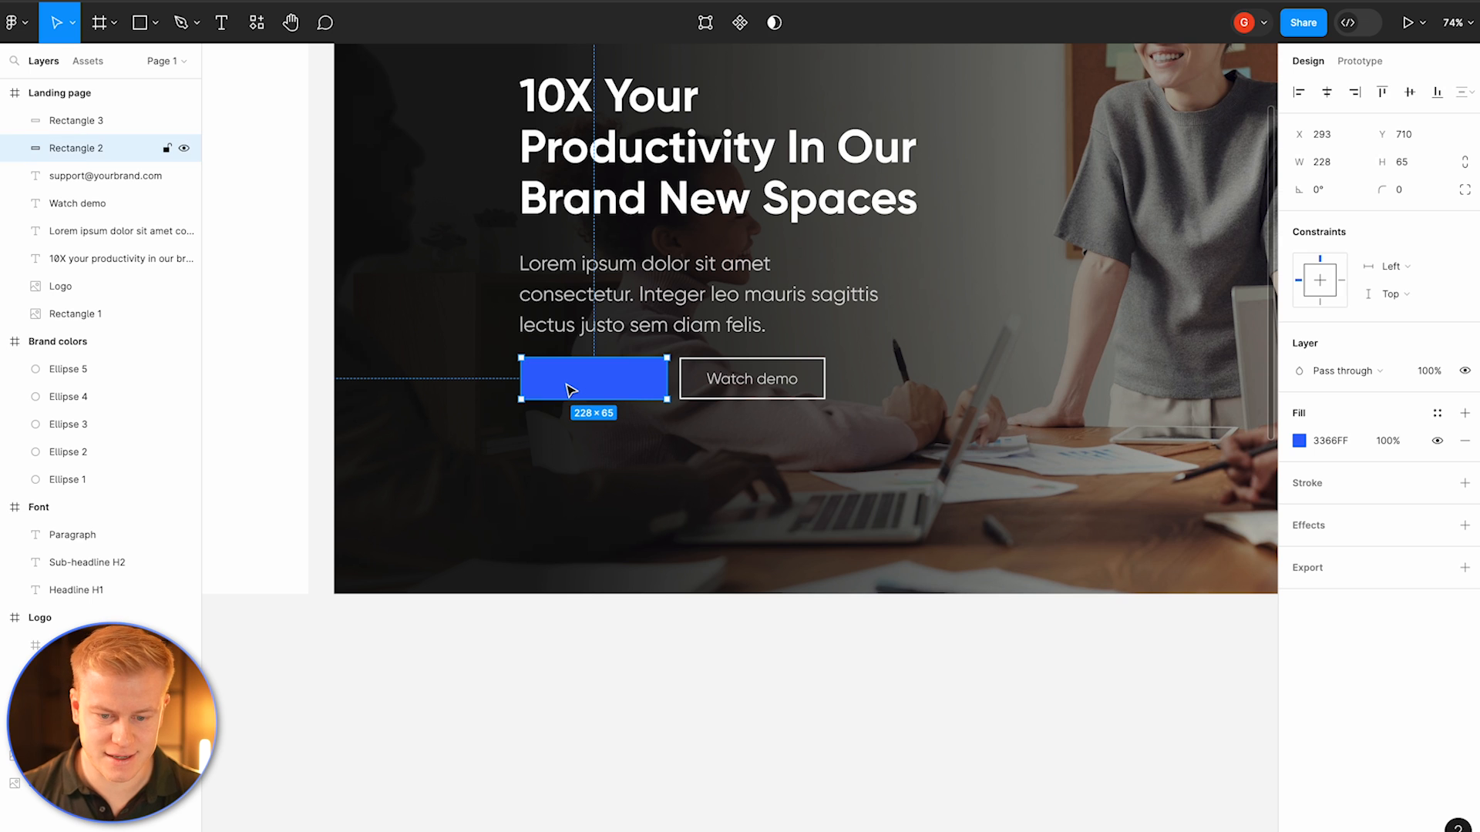
key(ctrl+v)
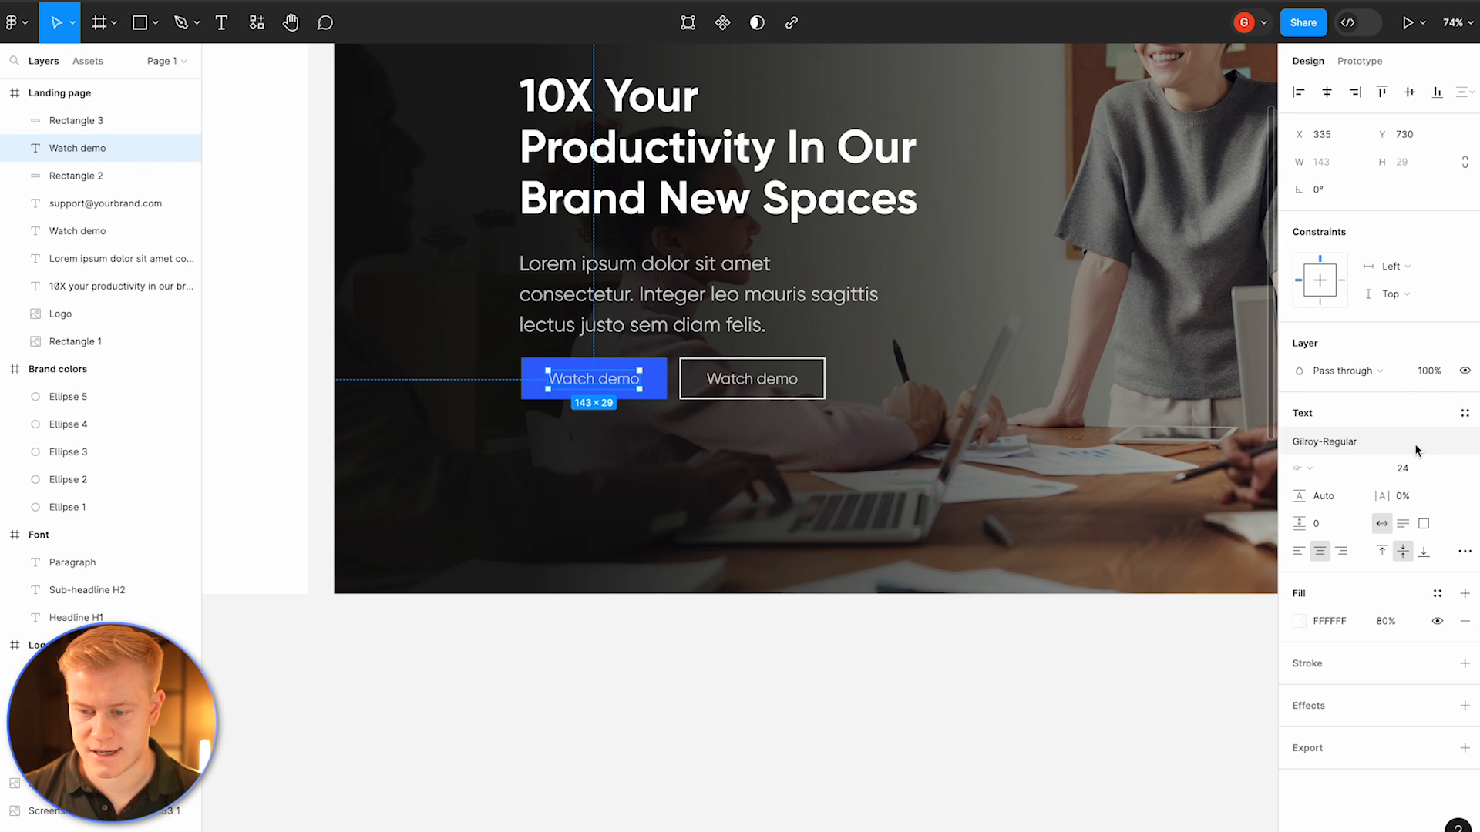
Step: Change the blue button's Watch demo label to a bold Gilroy weight
click(1361, 439)
click(1159, 636)
key(Escape)
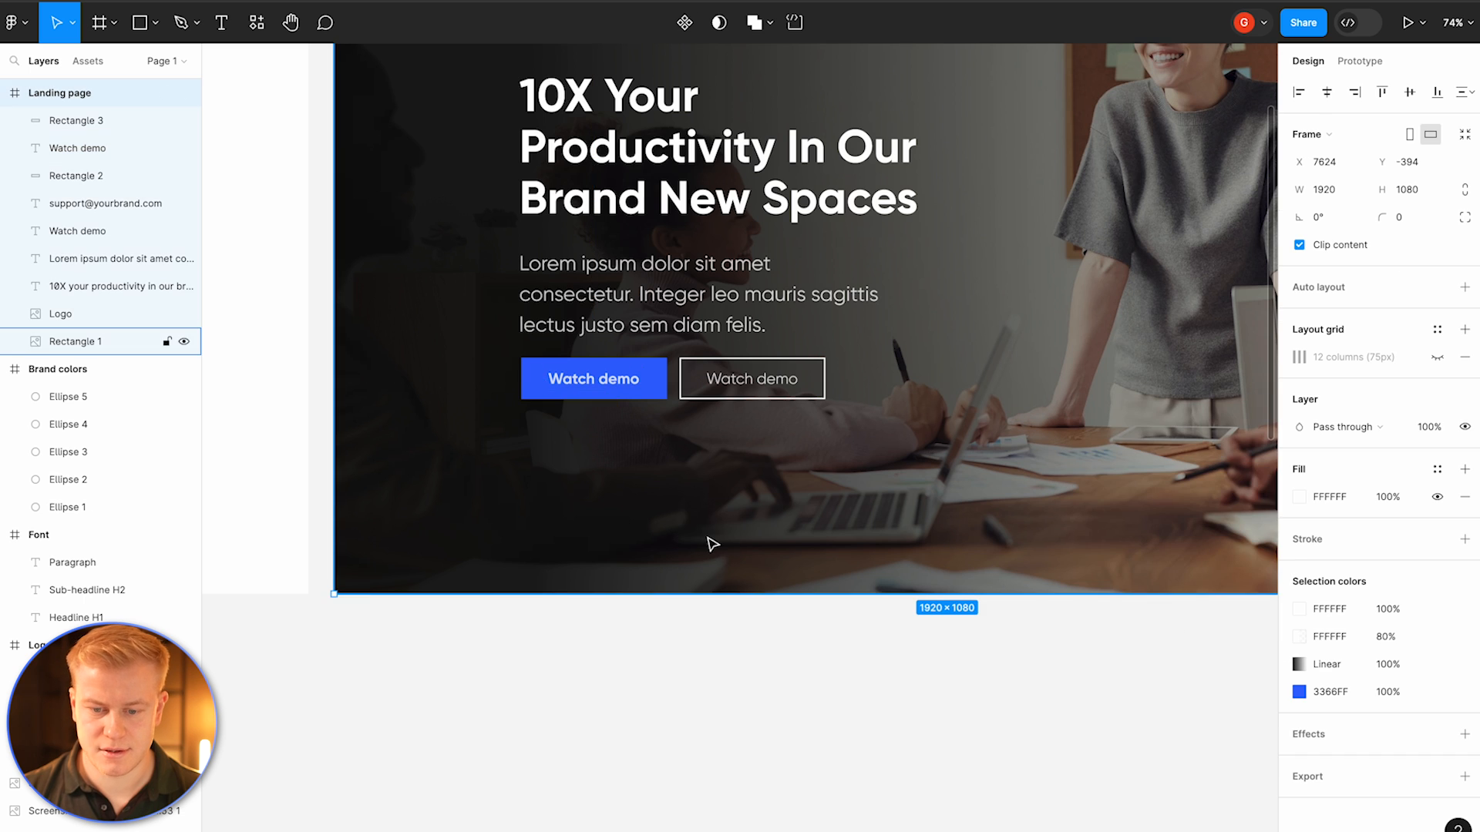
Step: Inspect the hero headline and paragraph text settings at different zoom levels
scroll(706, 538, down, 3)
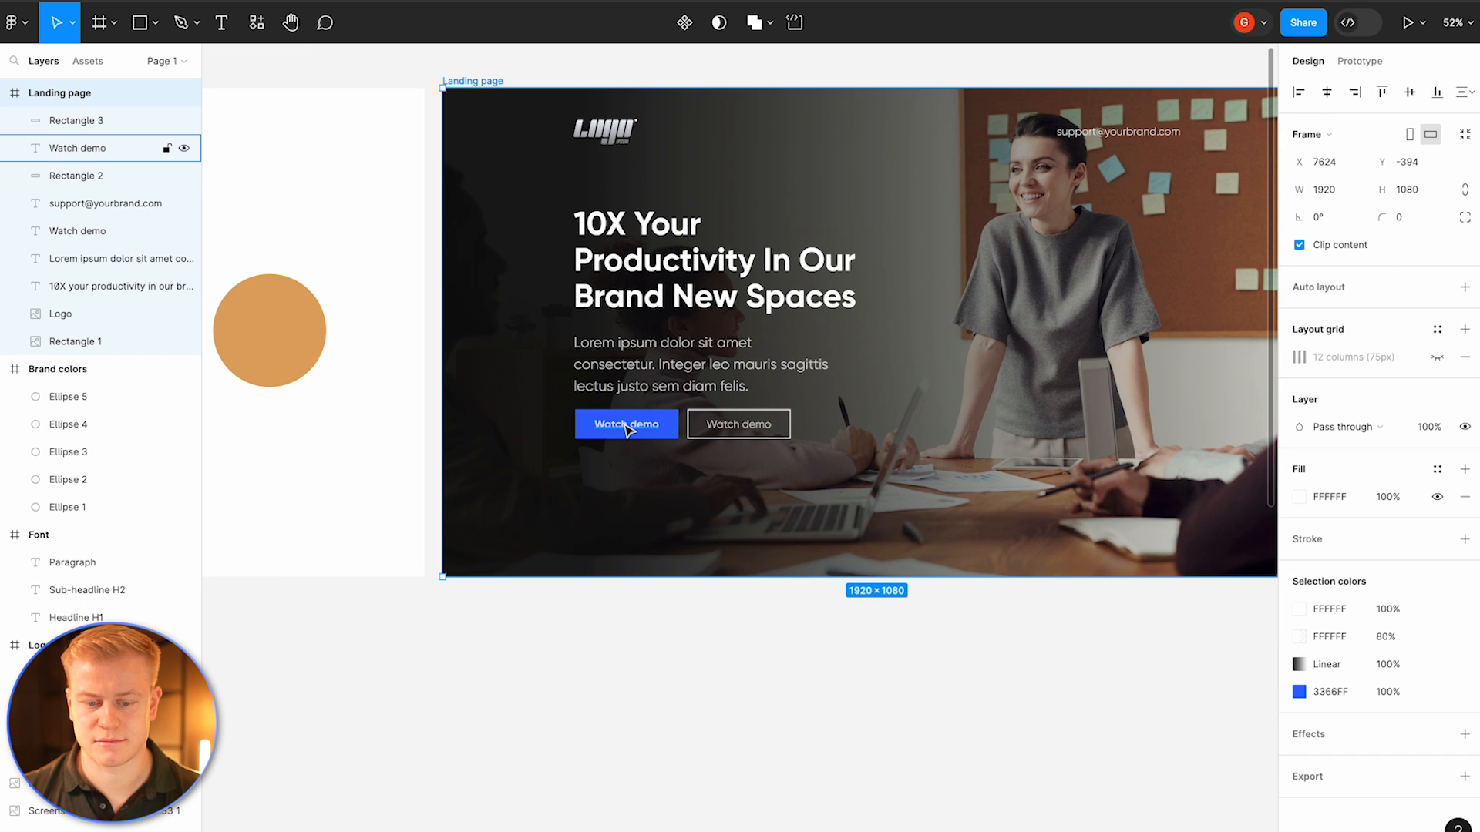
scroll(626, 429, up, 2)
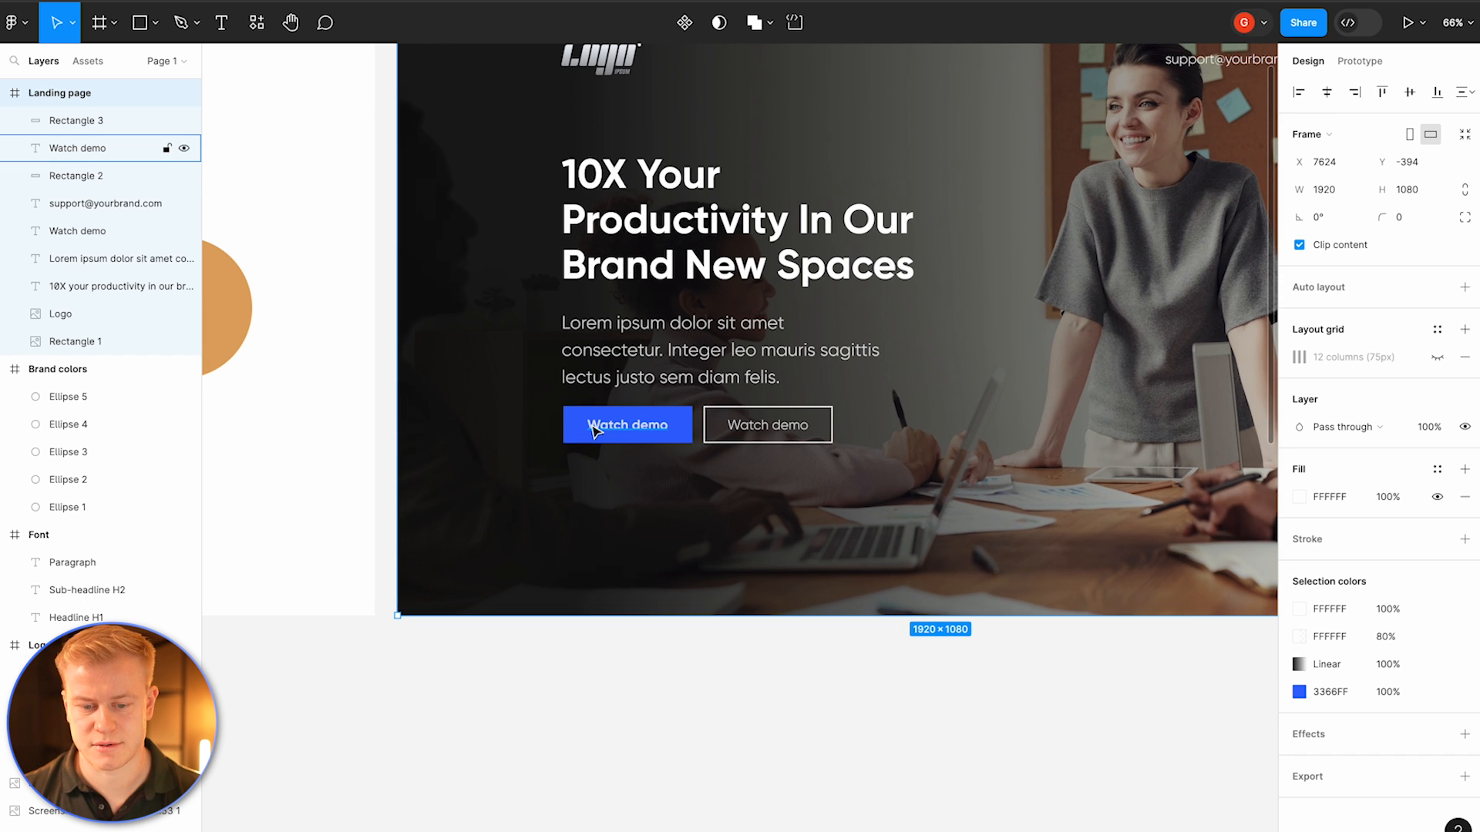
ctrl+scroll(605, 400, down, 3)
click(617, 377)
drag(614, 373, 615, 371)
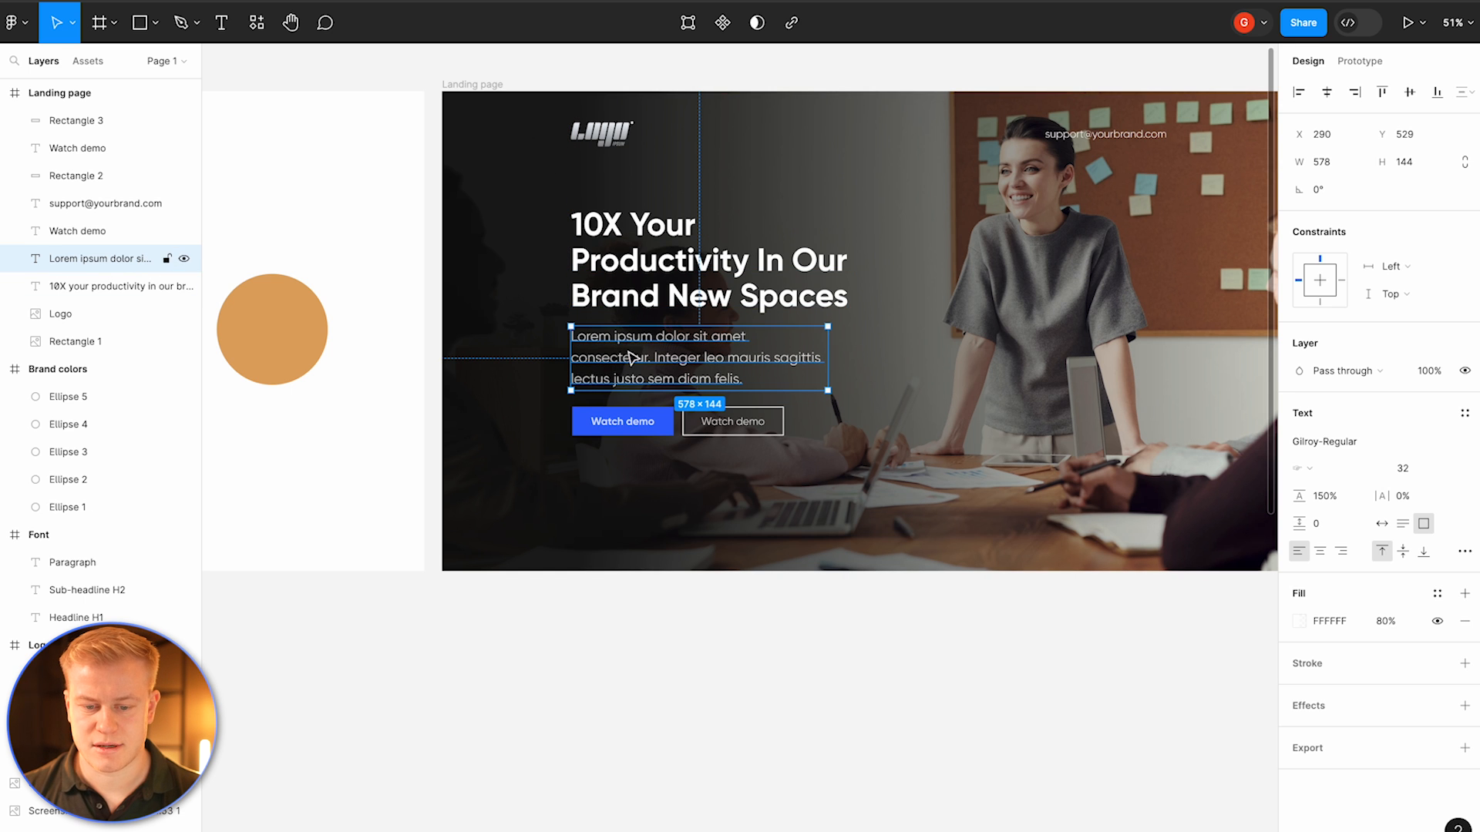
ctrl+scroll(626, 395, up, 8)
key(Escape)
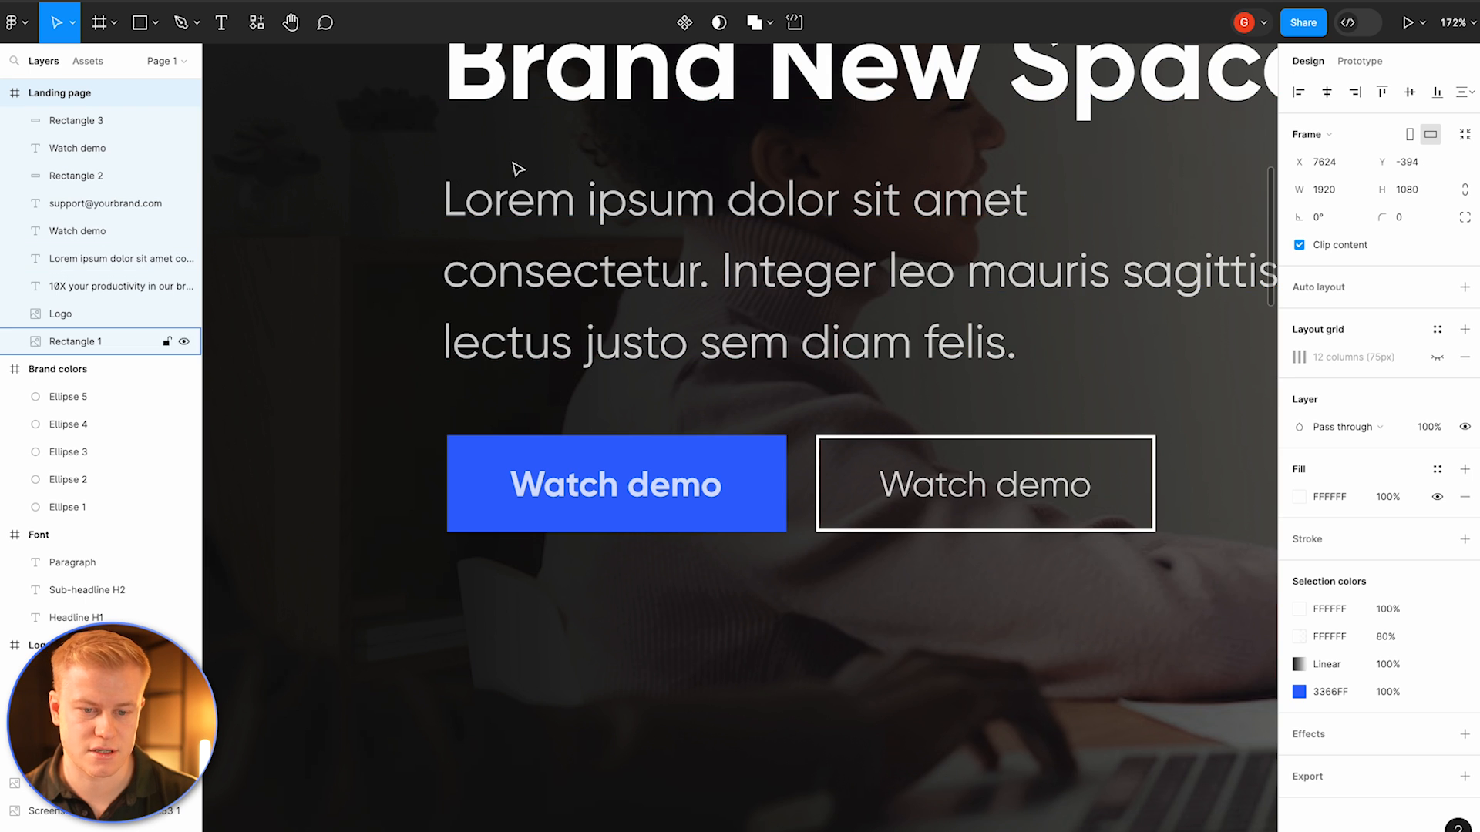
click(479, 94)
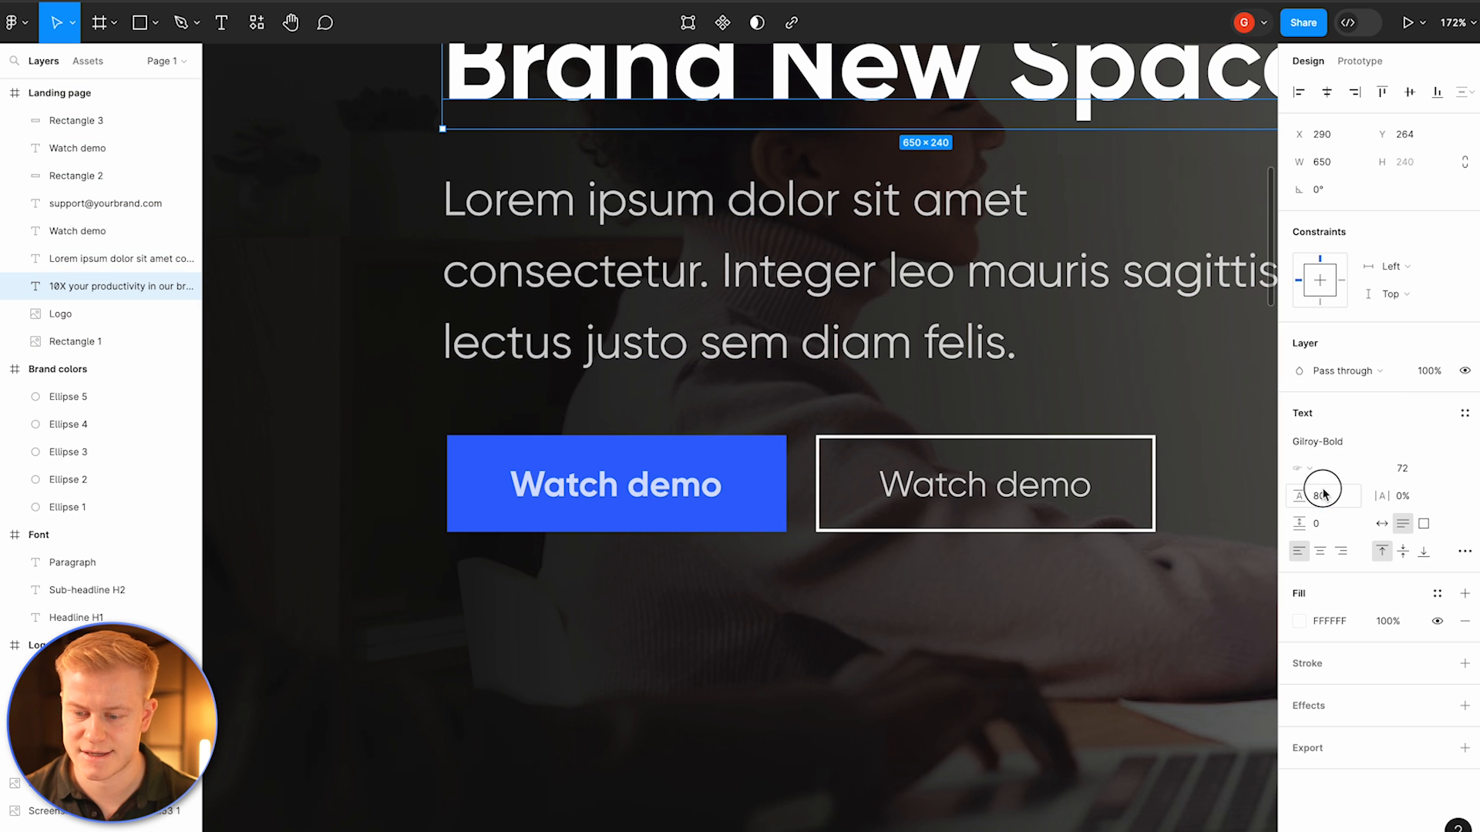
click(884, 341)
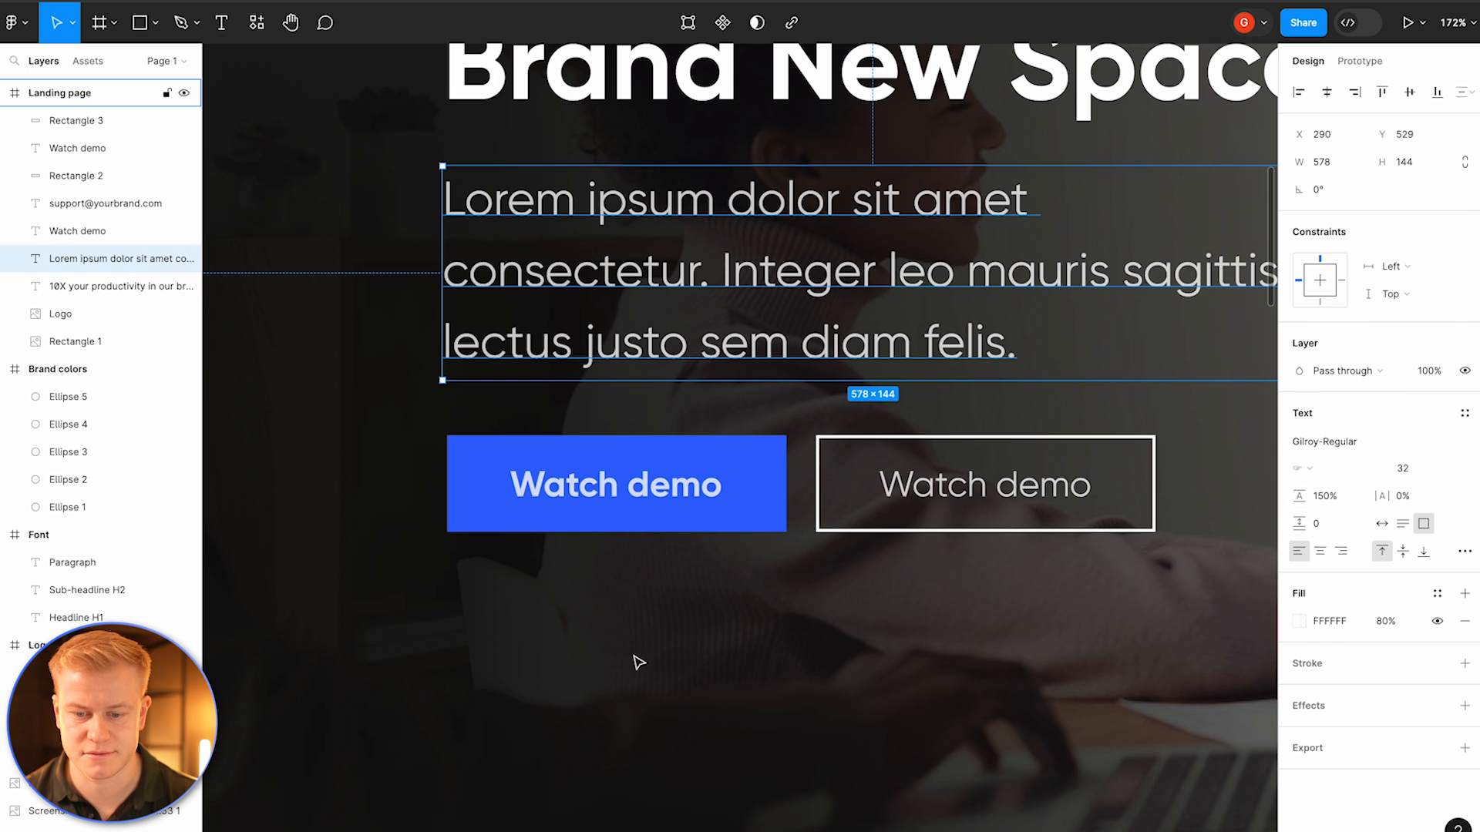
key(Escape)
scroll(635, 661, down, 5)
Step: Set the hero headline's vertical text alignment to middle
click(682, 368)
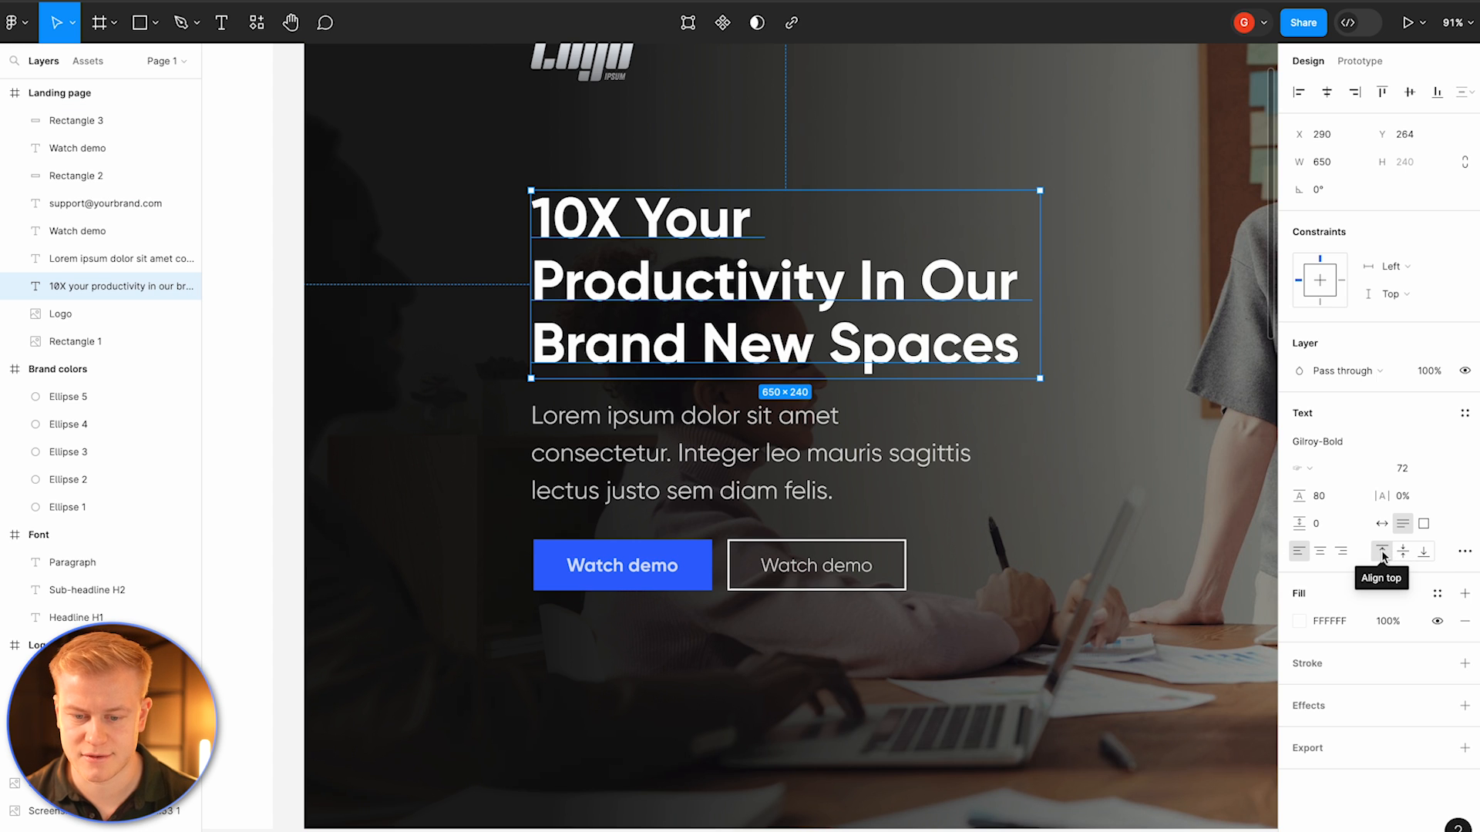
click(1404, 555)
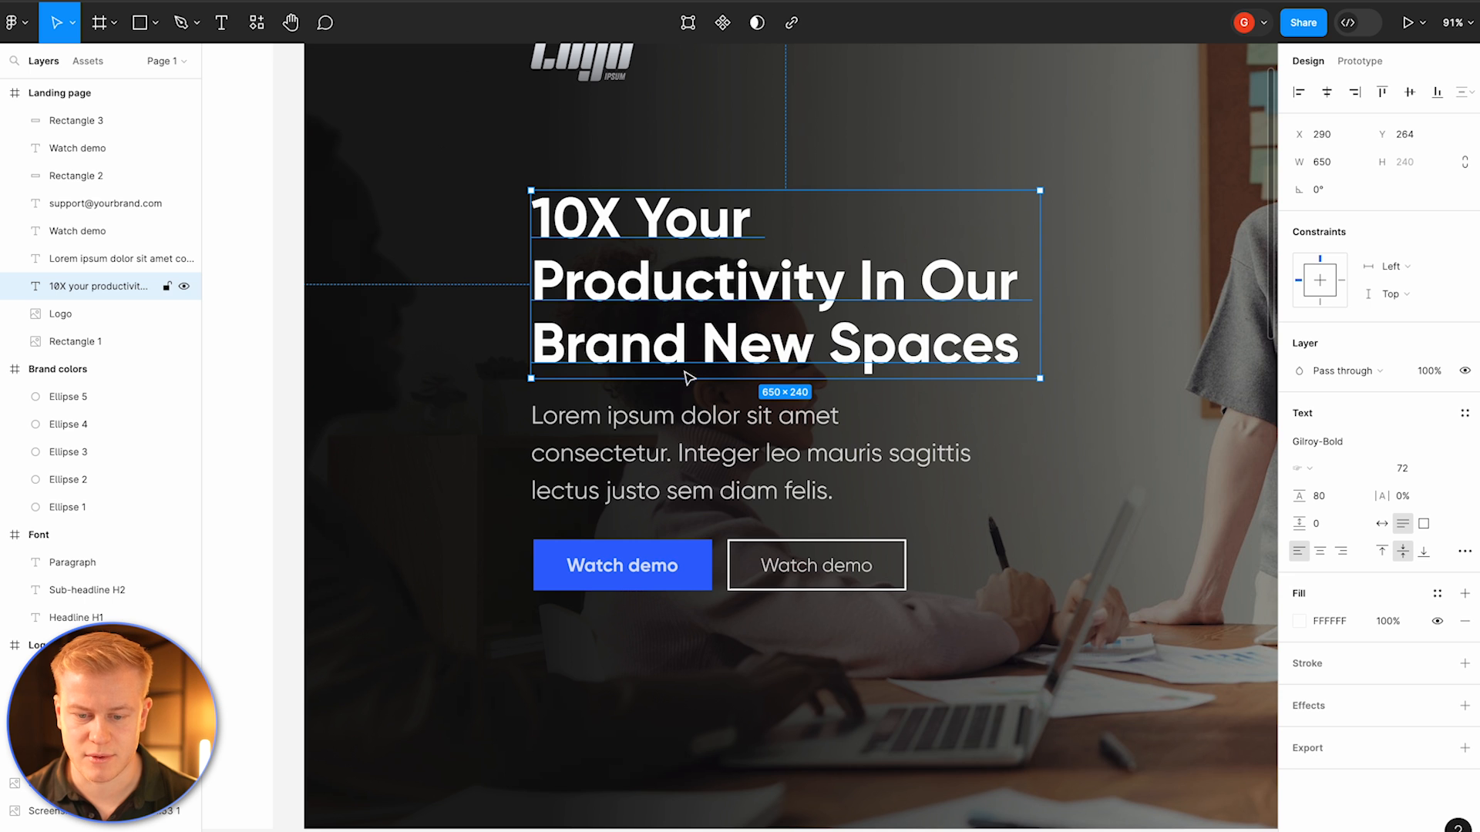
key(Escape)
Step: Extend the Landing page frame downward to about 1651 px tall
scroll(620, 753, down, 5)
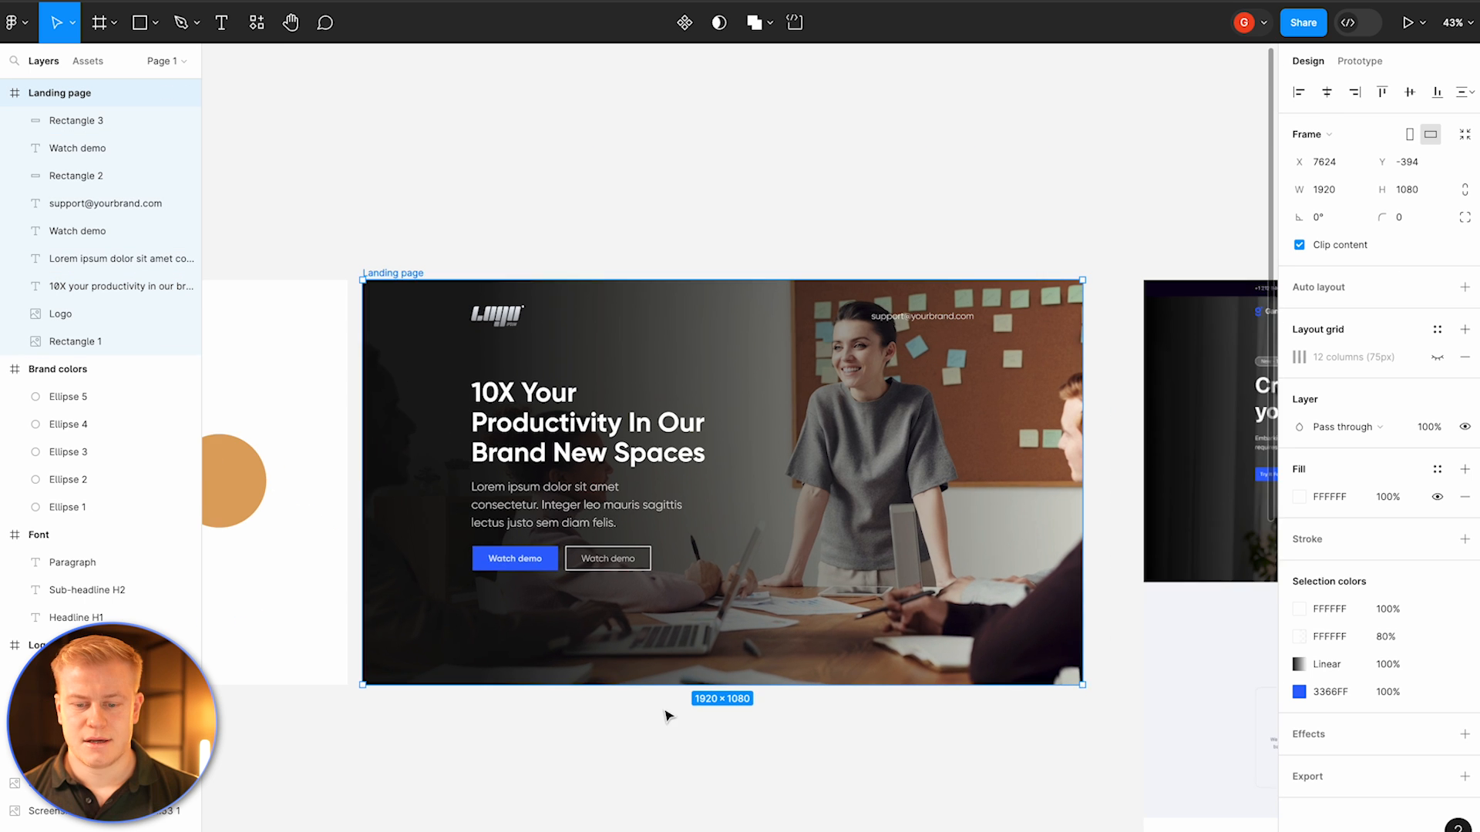
scroll(666, 712, down, 1)
click(346, 236)
click(366, 252)
scroll(573, 253, down, 2)
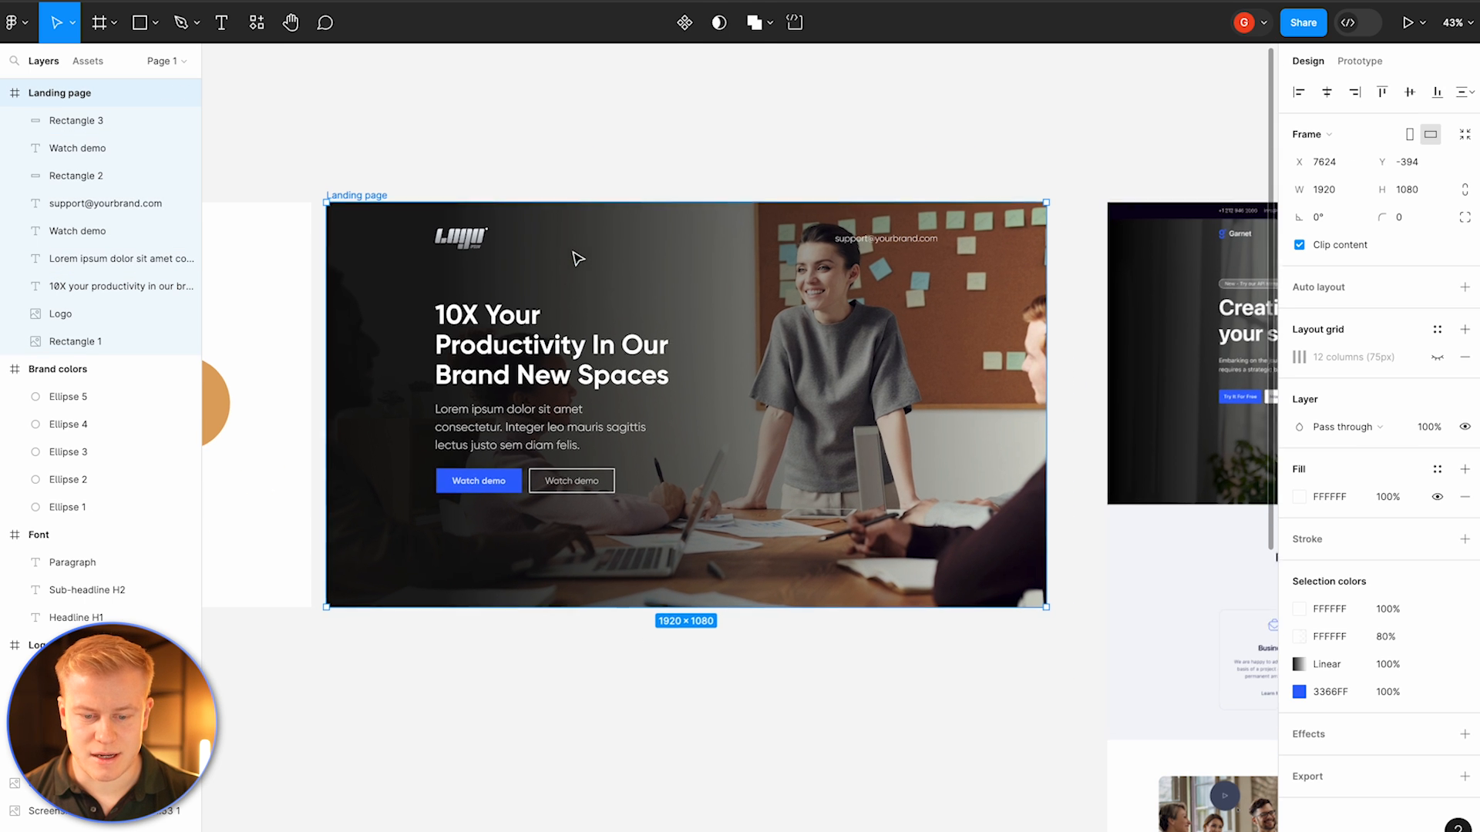
drag(647, 690, 655, 823)
click(742, 598)
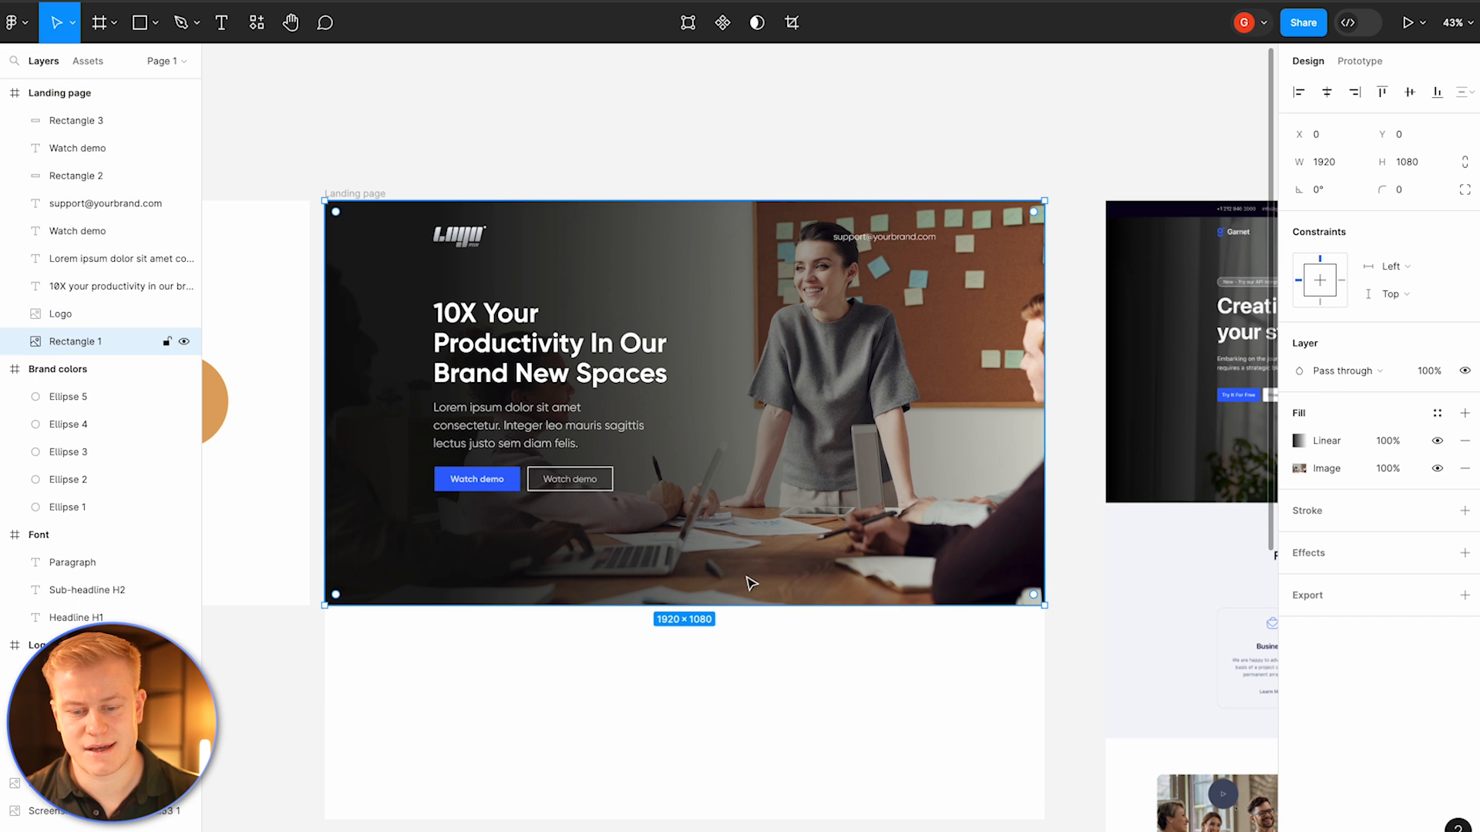
click(387, 174)
click(344, 194)
Step: Duplicate the Landing page frame and shrink the copy's height back to 1080
scroll(715, 358, down, 2)
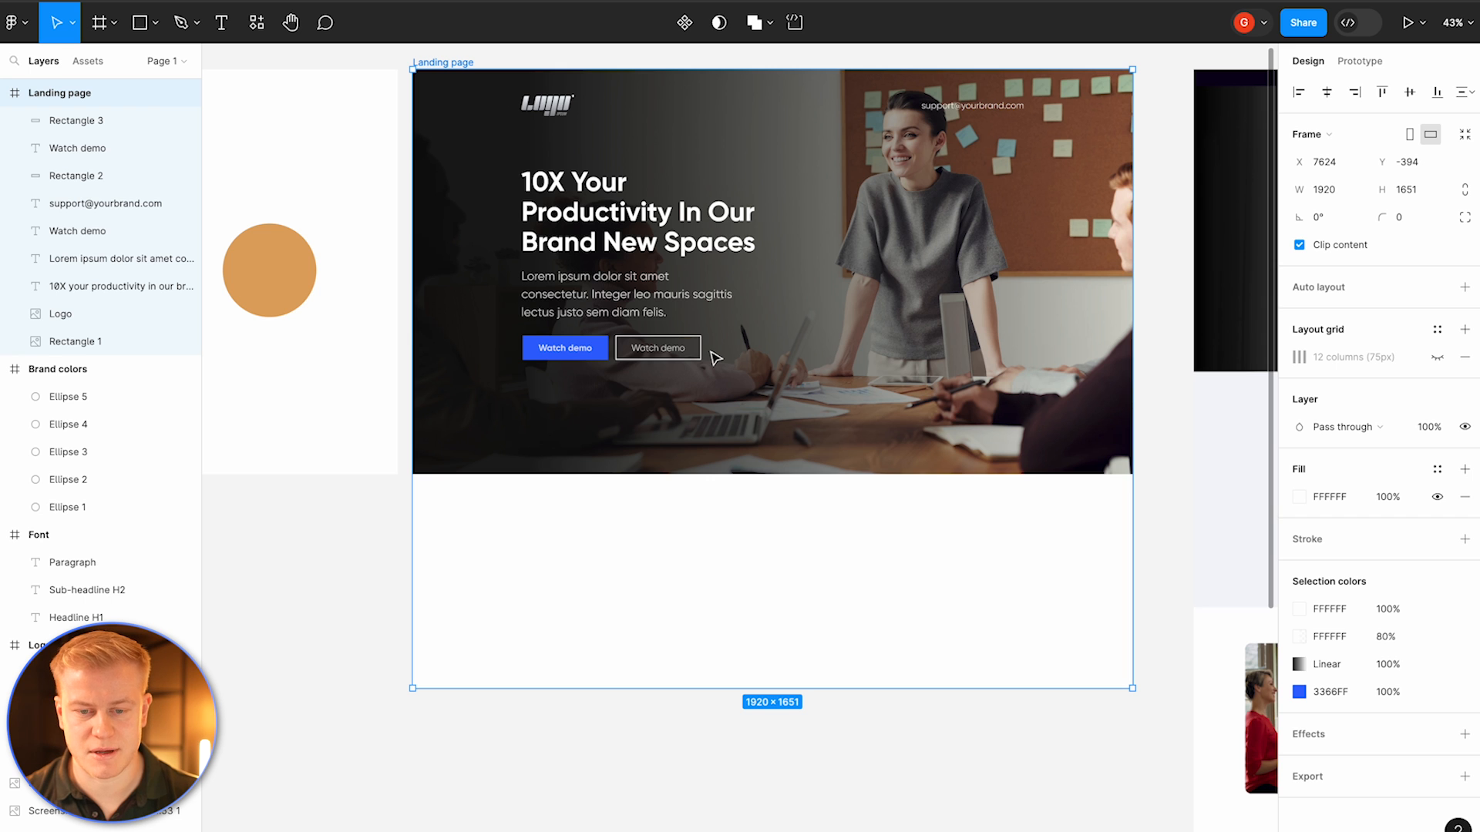
scroll(539, 231, up, 2)
scroll(539, 231, right, 2)
click(429, 89)
click(402, 99)
key(ctrl+d)
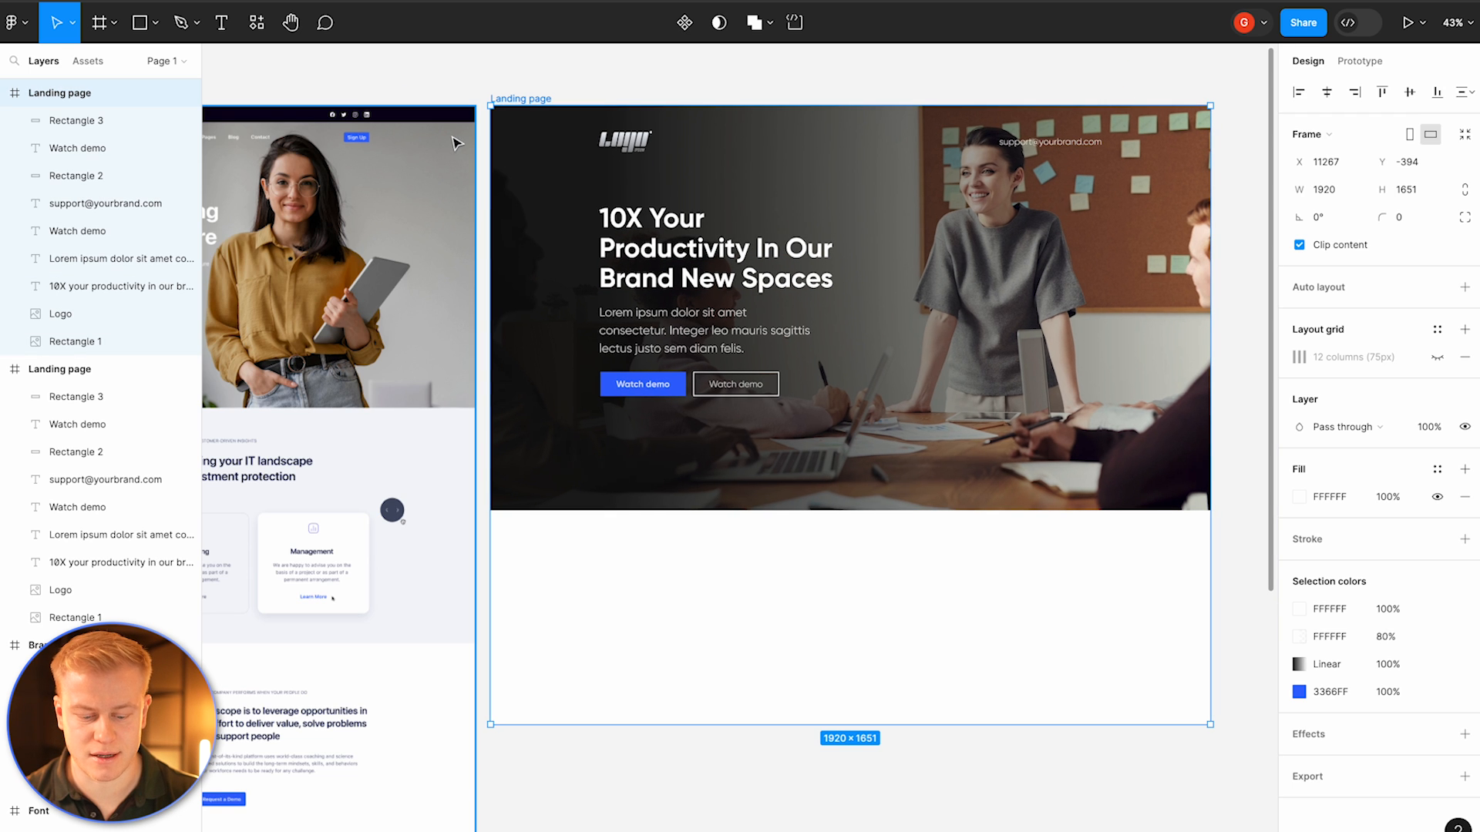
scroll(466, 172, right, 2)
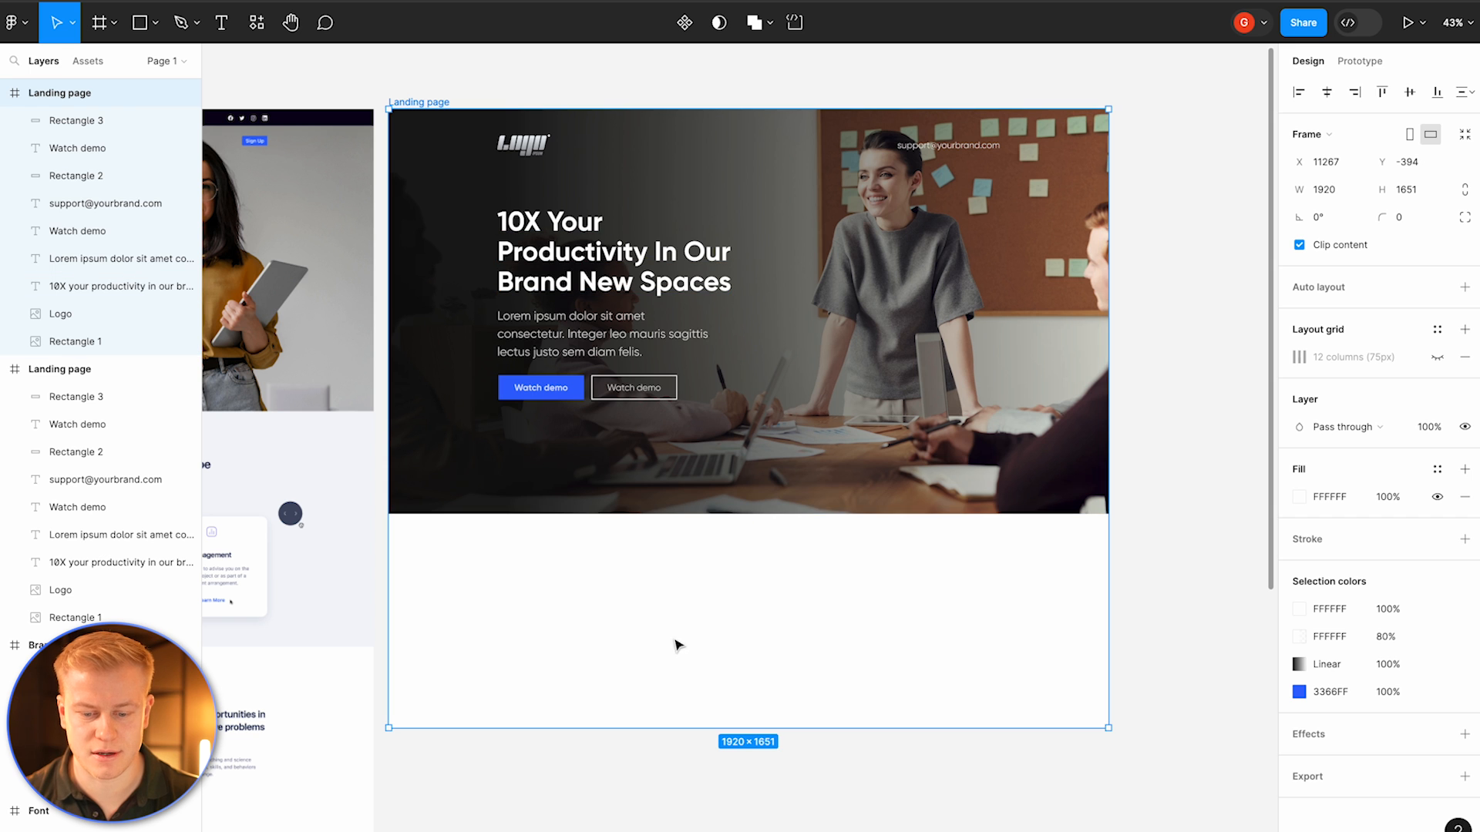
drag(711, 729, 733, 514)
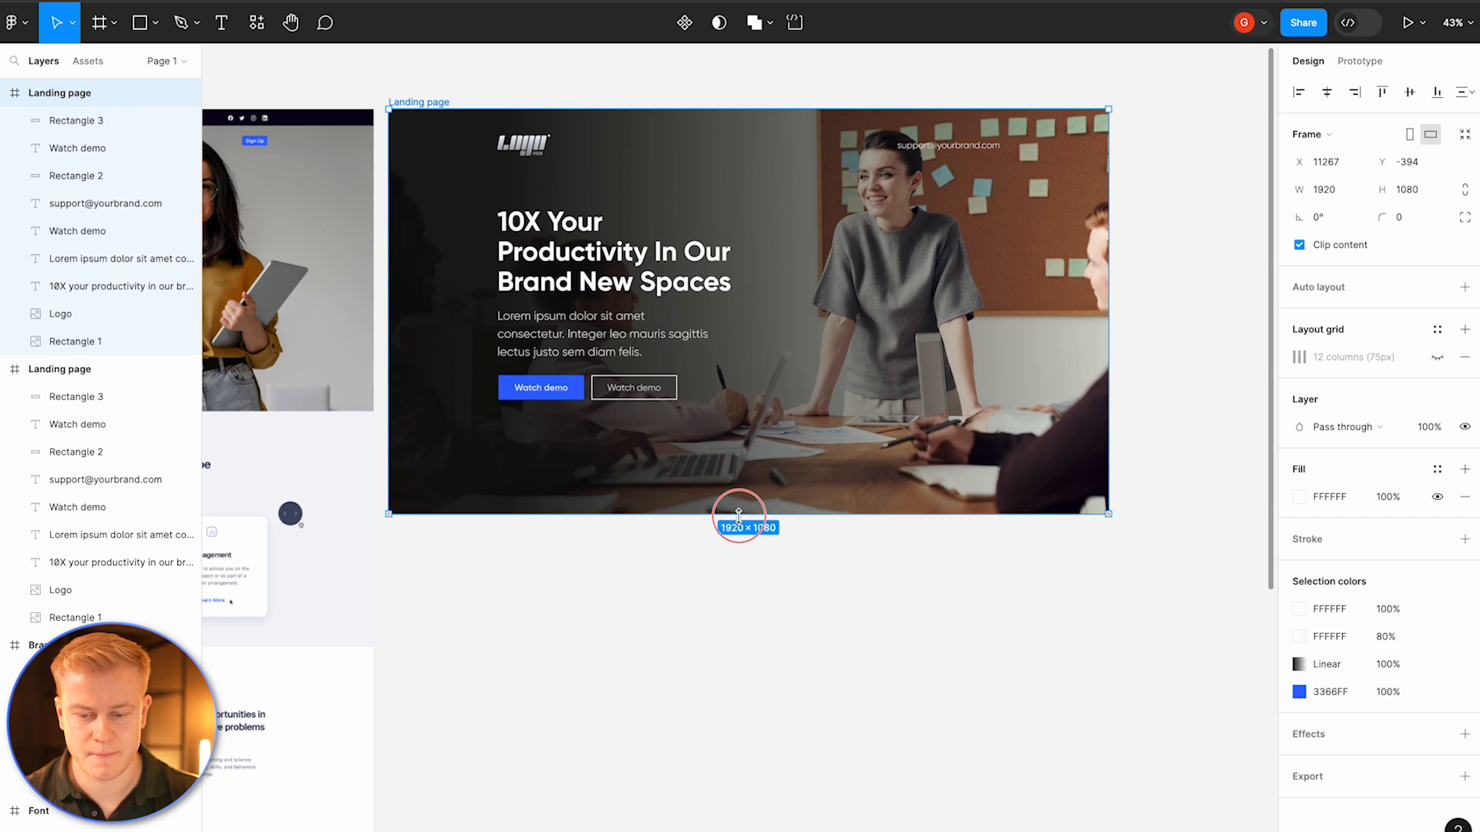
Step: Delete the text, buttons, lines, logo and email from the duplicated frame, leaving only the background image
click(633, 355)
key(Delete)
click(620, 270)
key(Delete)
click(580, 388)
key(Delete)
click(608, 390)
key(Delete)
click(596, 392)
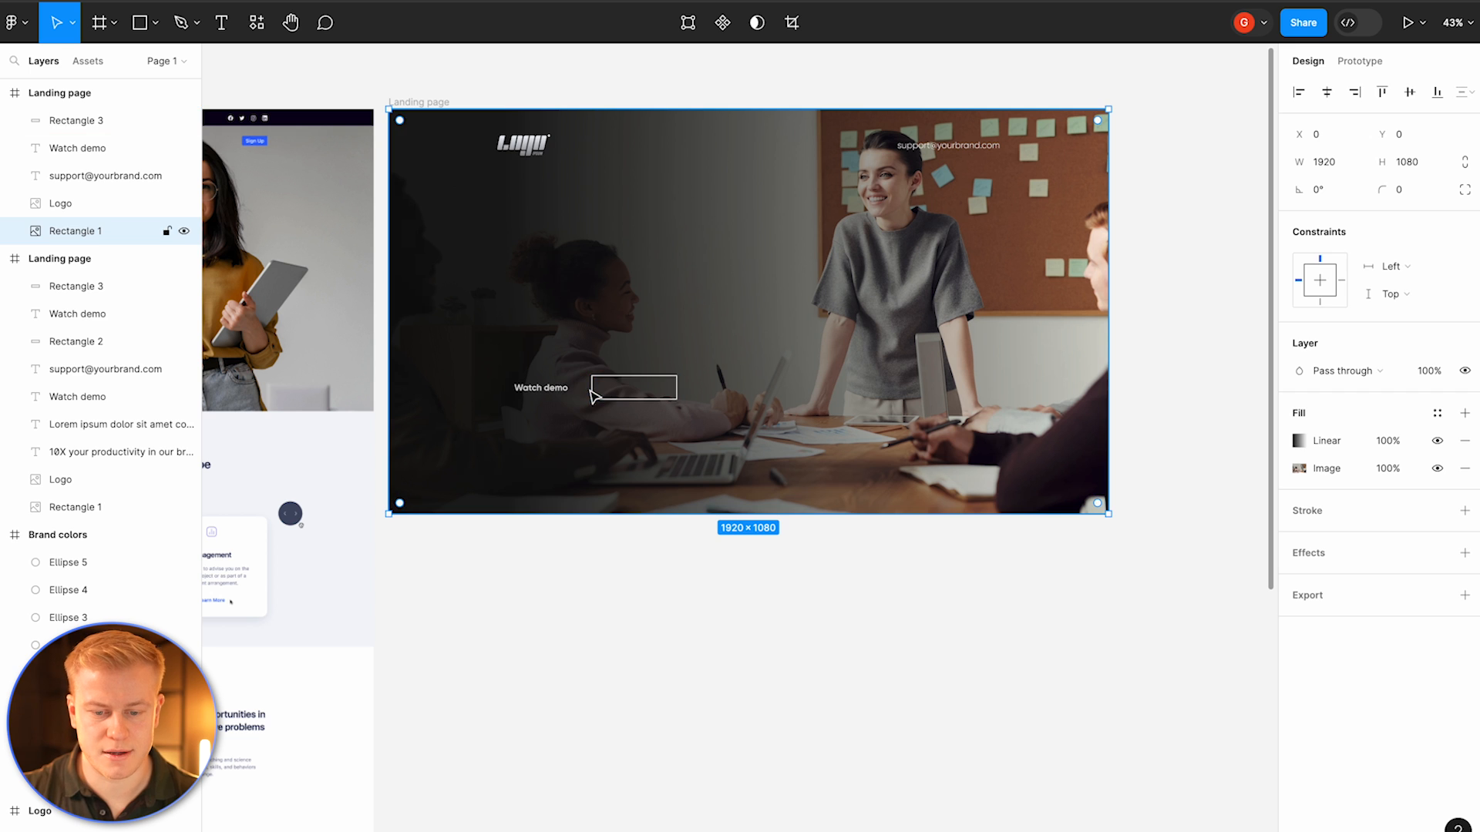
click(592, 391)
key(Delete)
click(567, 394)
key(Delete)
click(538, 153)
key(Delete)
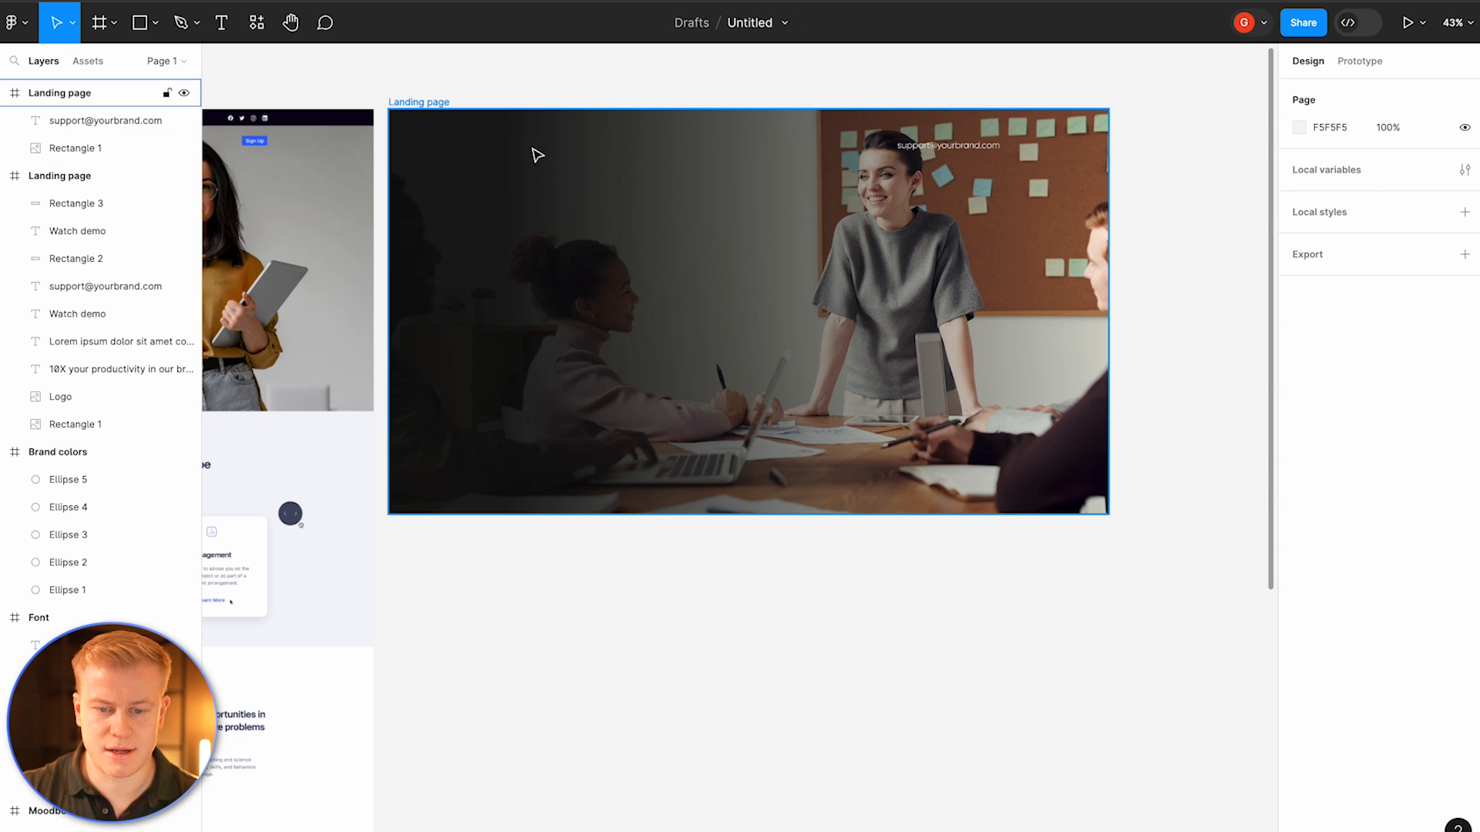
click(995, 139)
key(Delete)
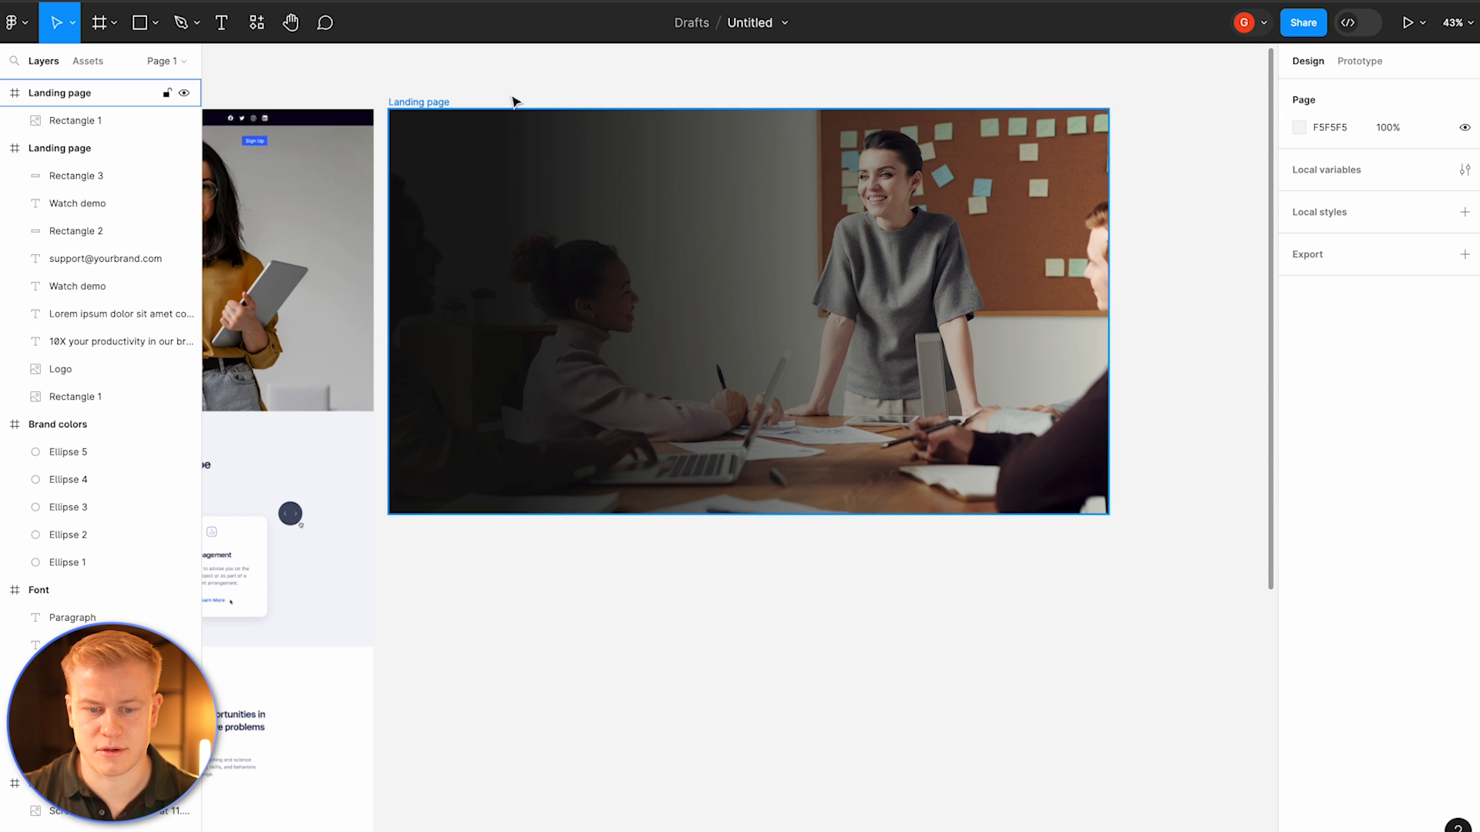
Step: Add a PNG export setting to the duplicated background frame
click(420, 102)
click(1392, 721)
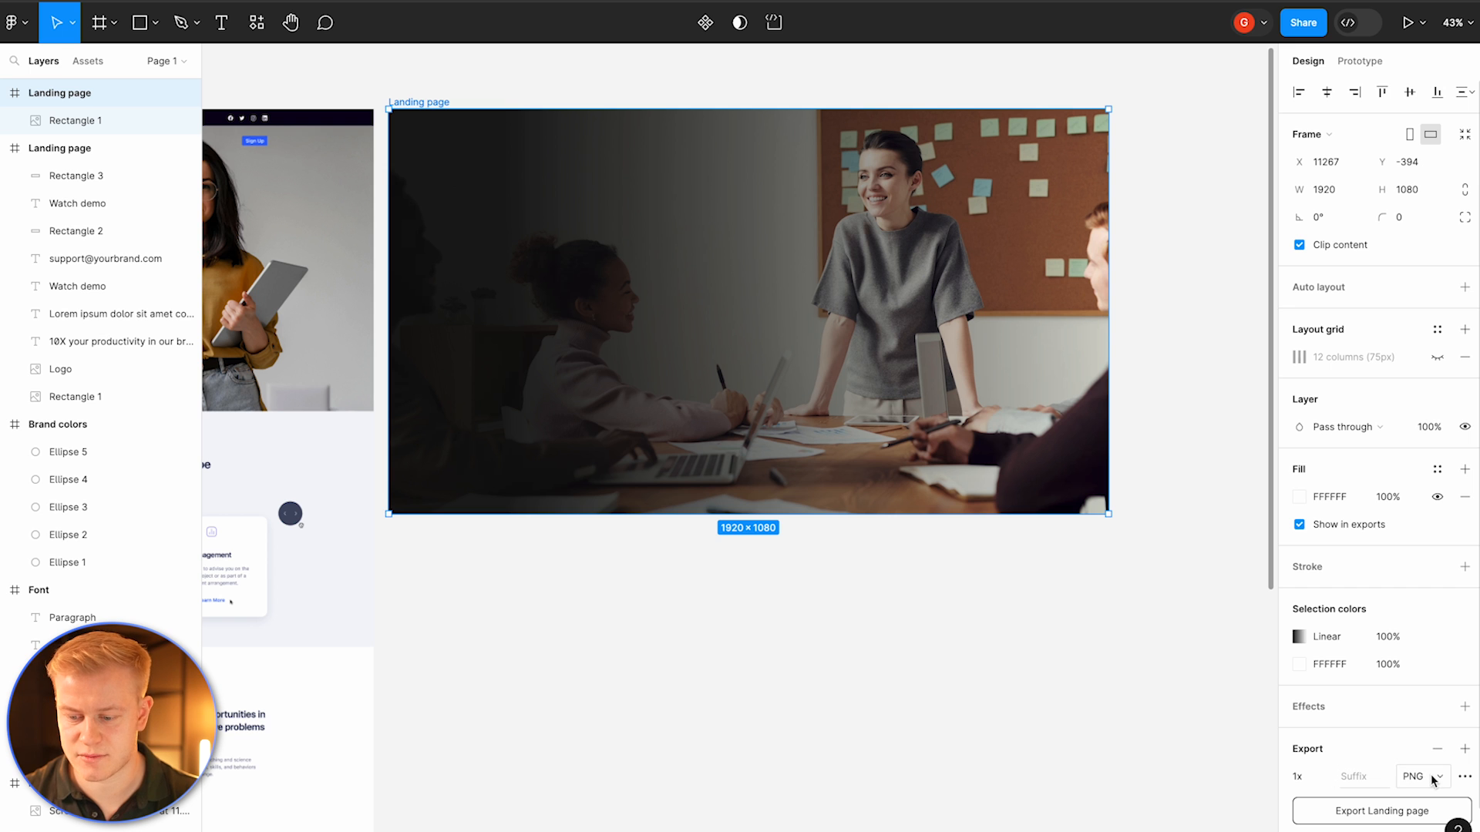
click(1162, 661)
Step: Shorten the original frame's background image to 924 px high
scroll(1168, 309, down, 5)
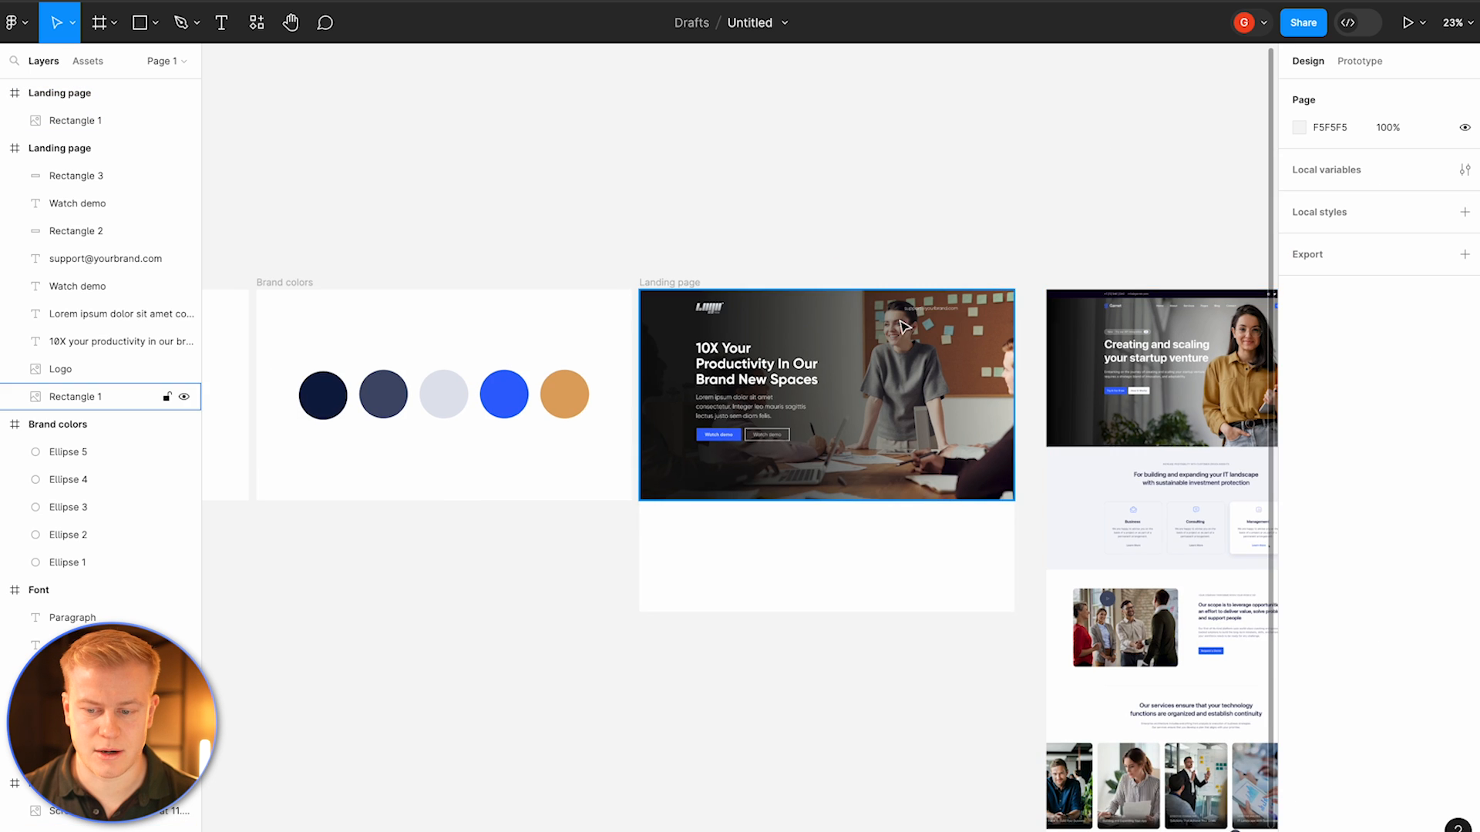
click(767, 425)
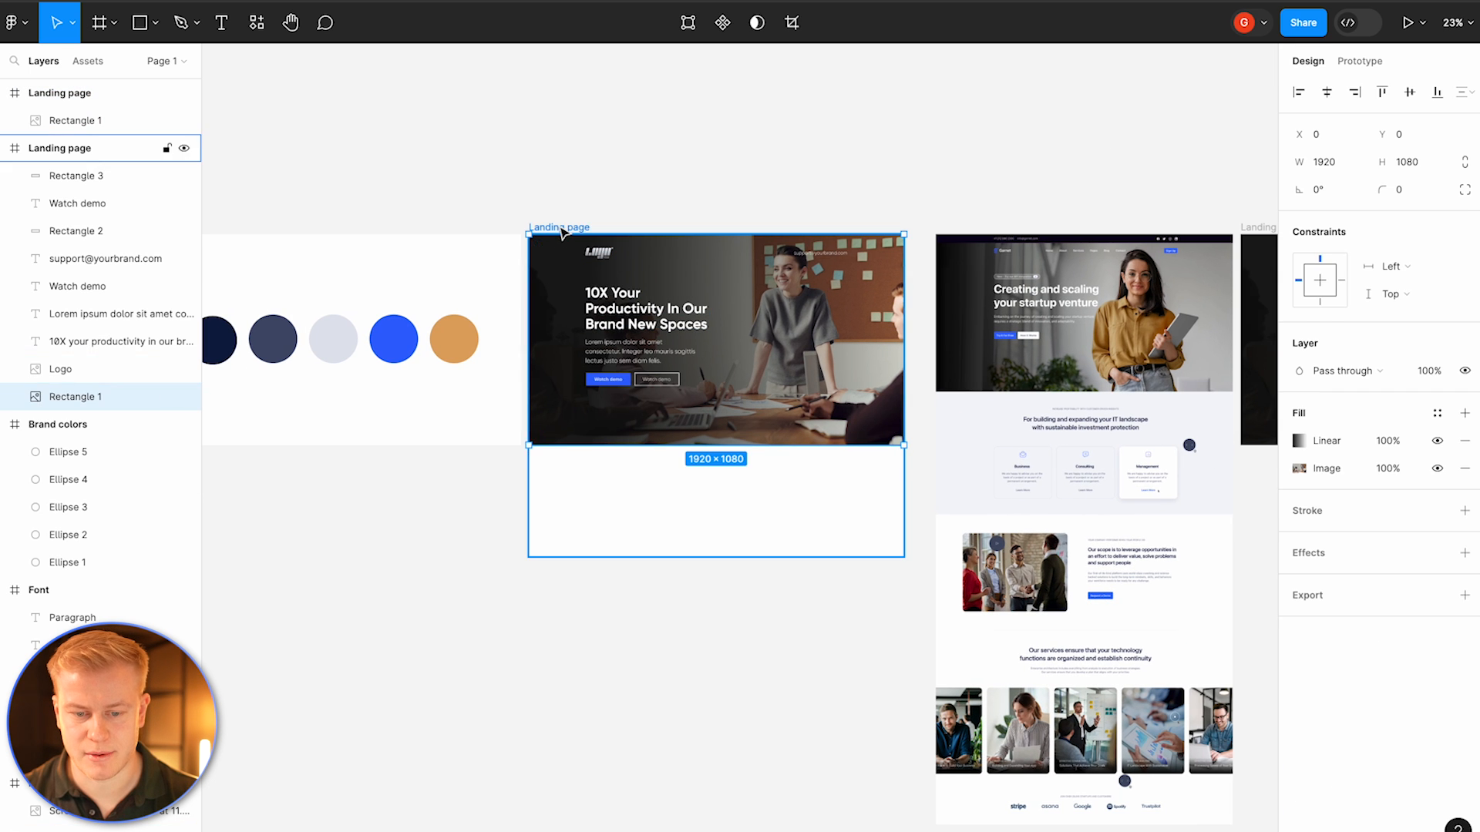
click(60, 148)
click(77, 369)
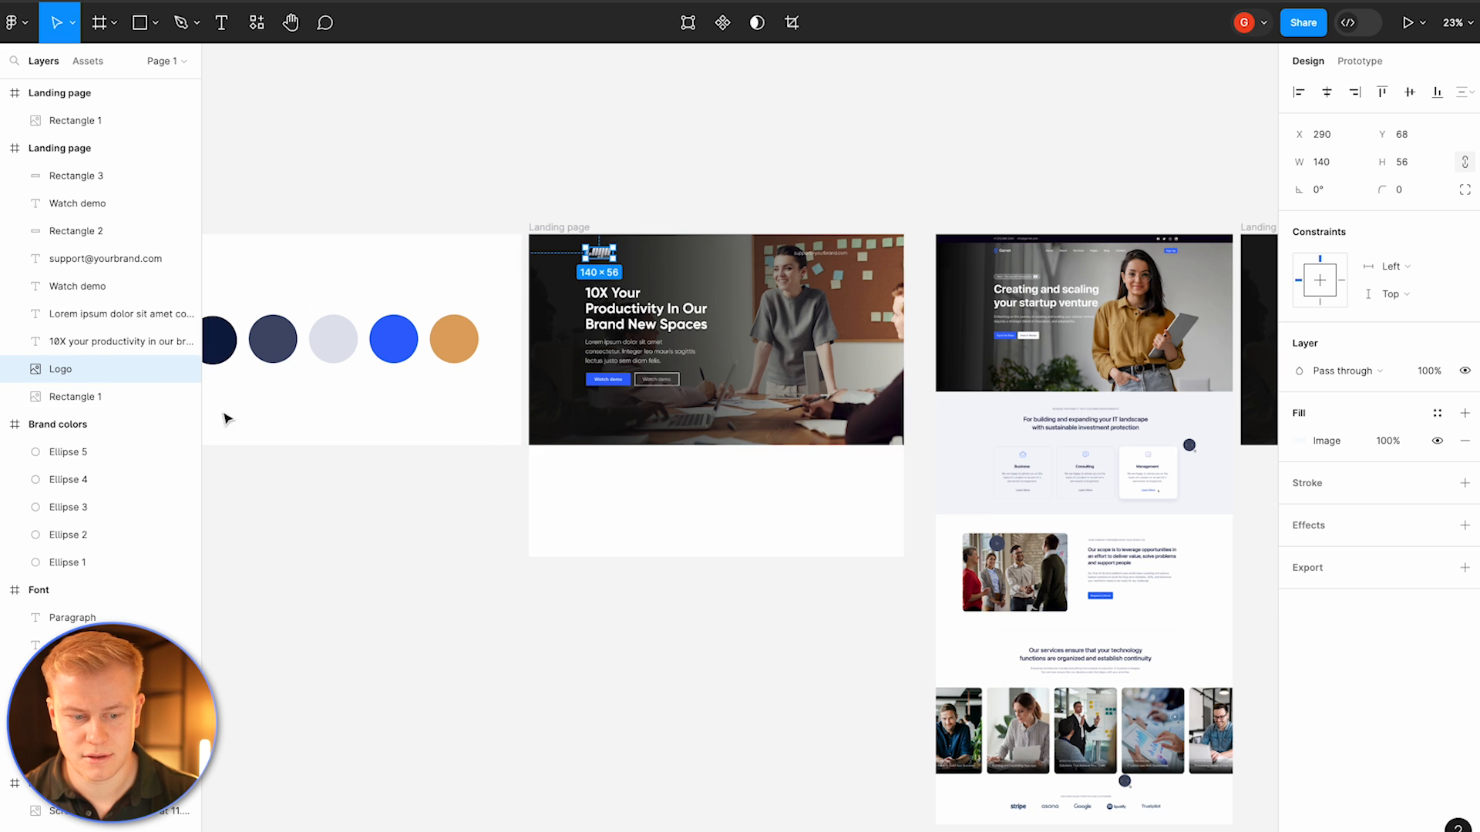
click(77, 396)
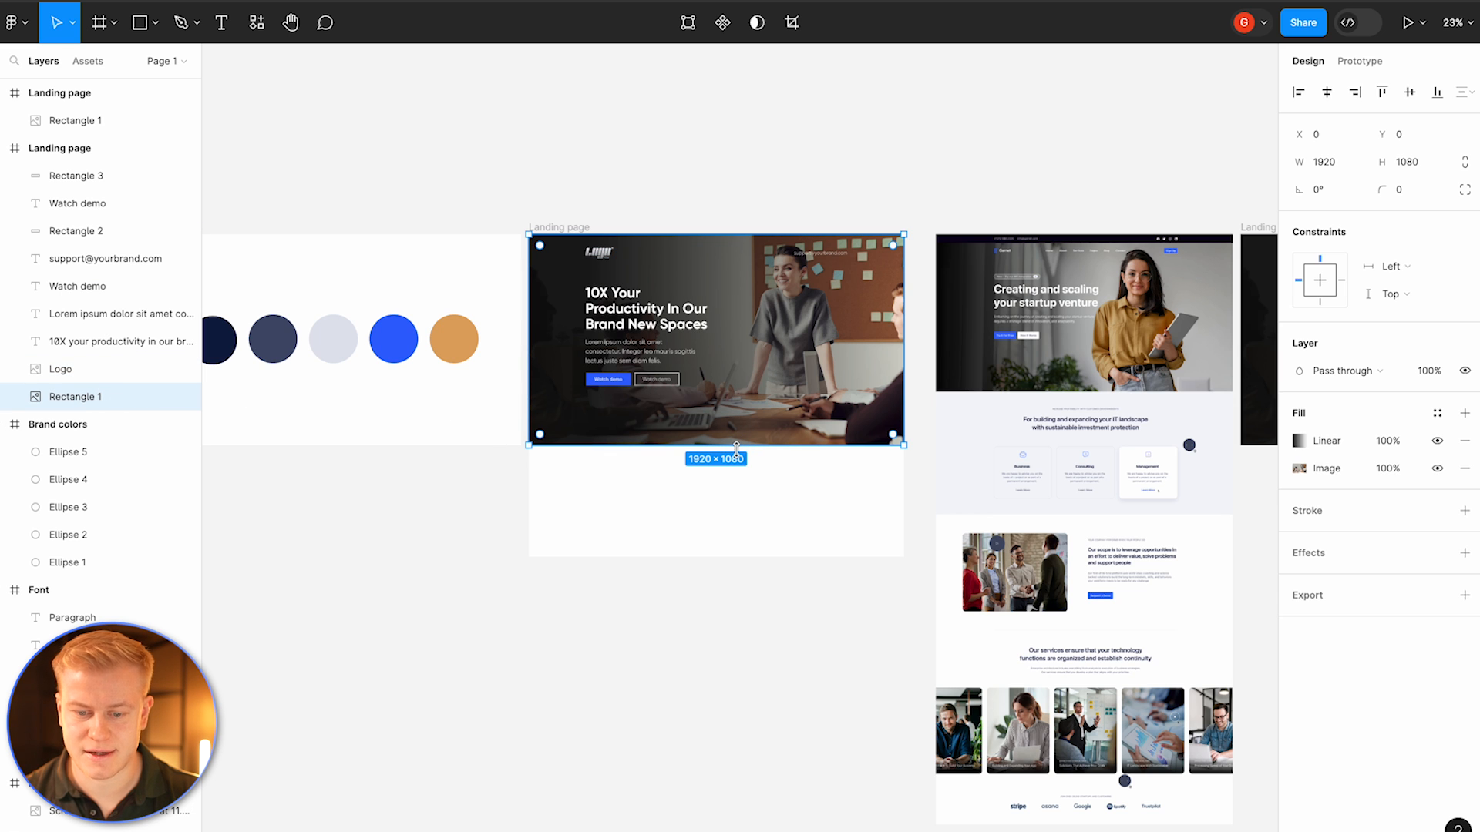
drag(736, 429, 735, 415)
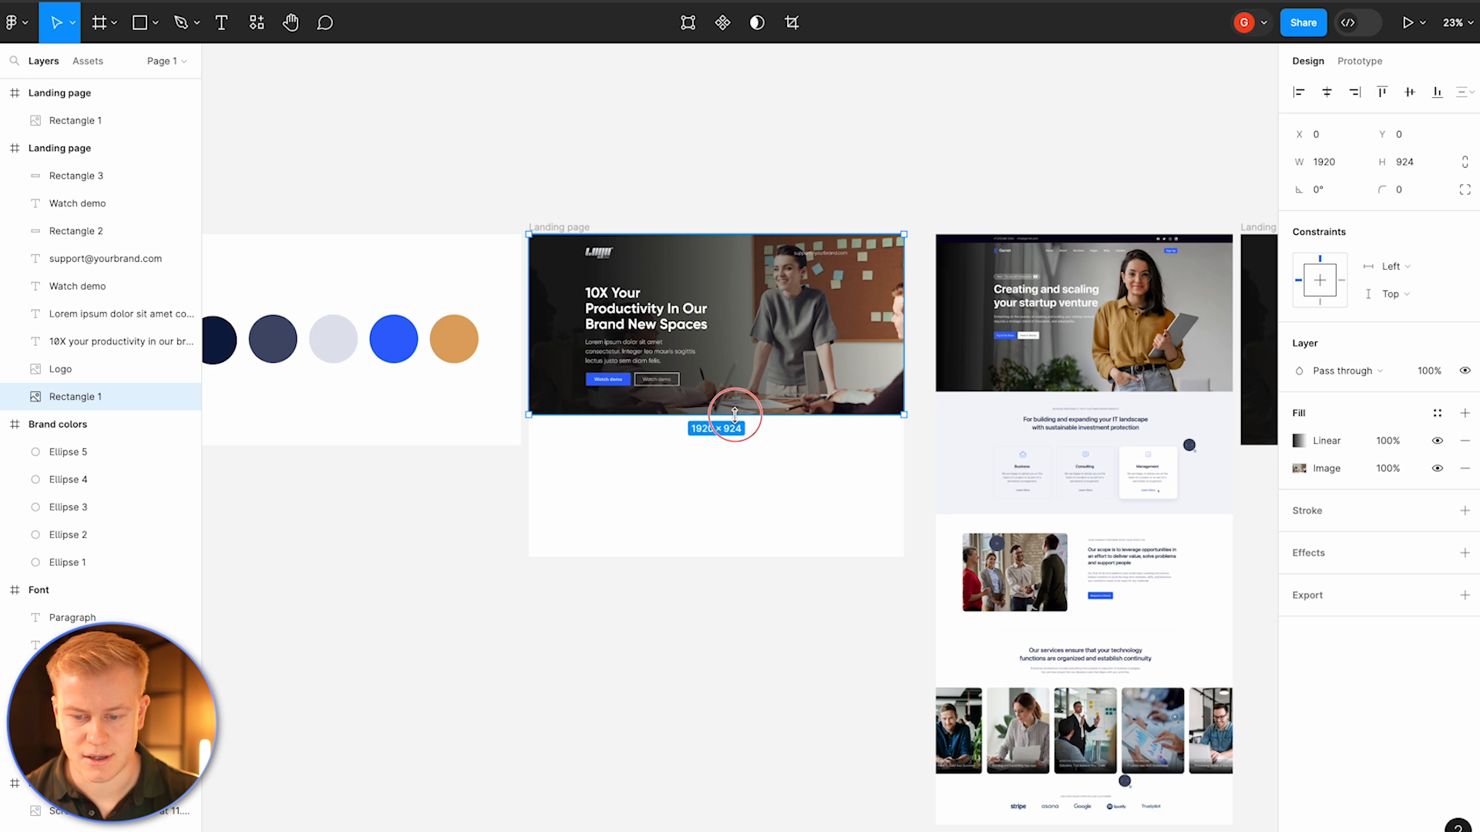
Step: Select the hero headline, paragraph and both buttons together and nudge them slightly upward within the hero
click(647, 309)
scroll(593, 314, up, 3)
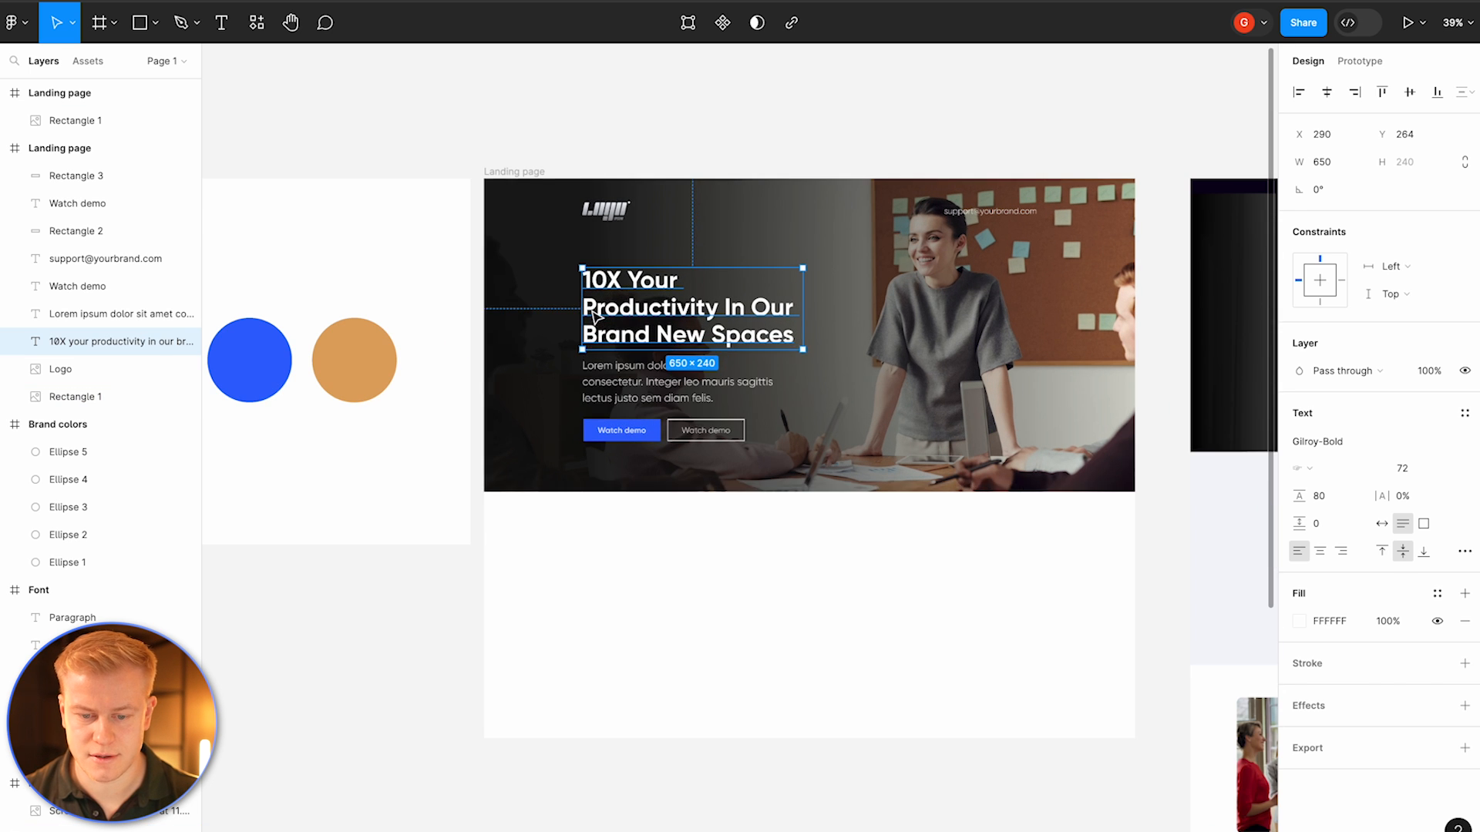
shift+click(647, 381)
shift+click(621, 430)
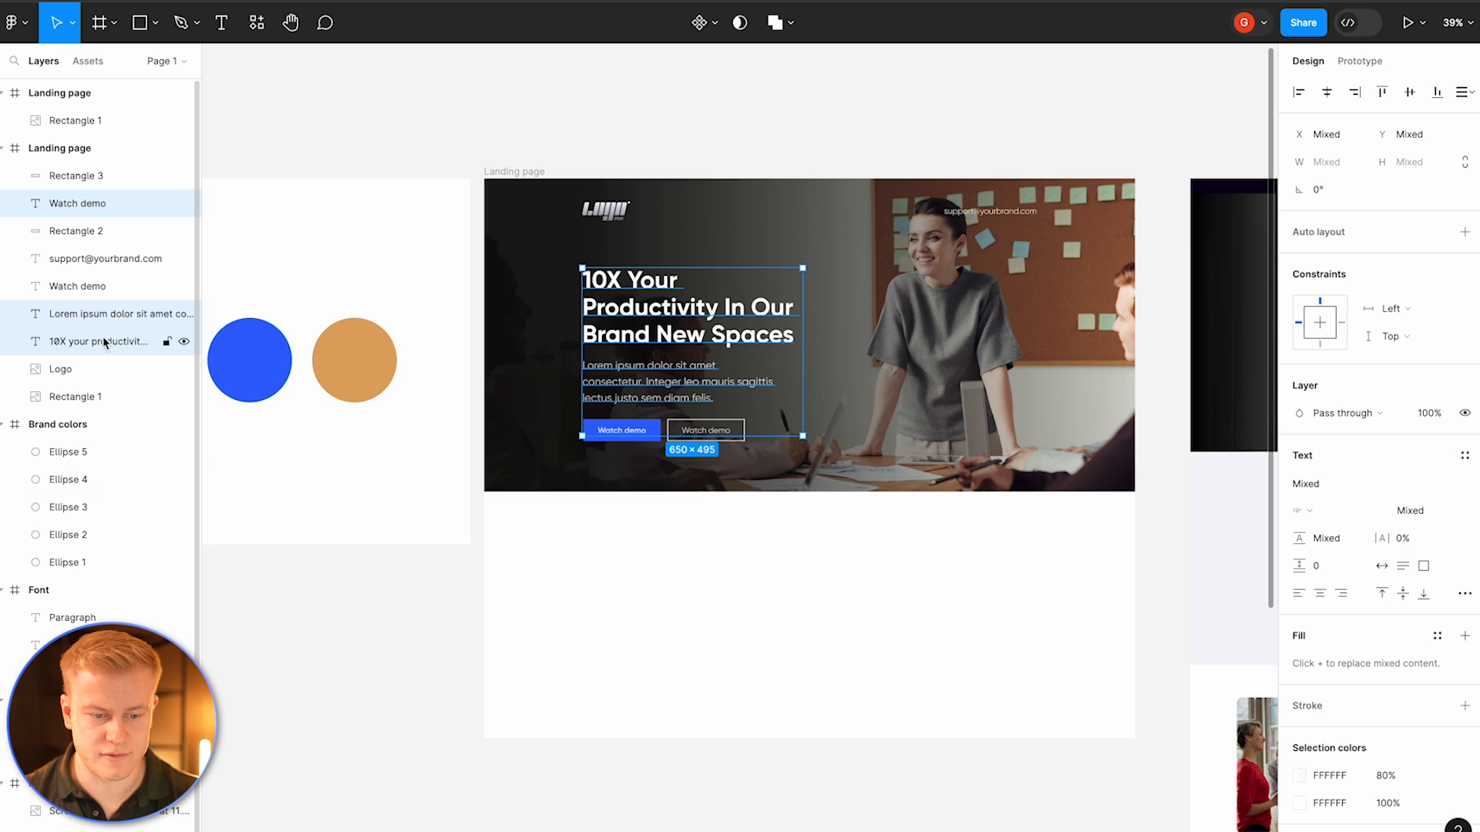
click(91, 369)
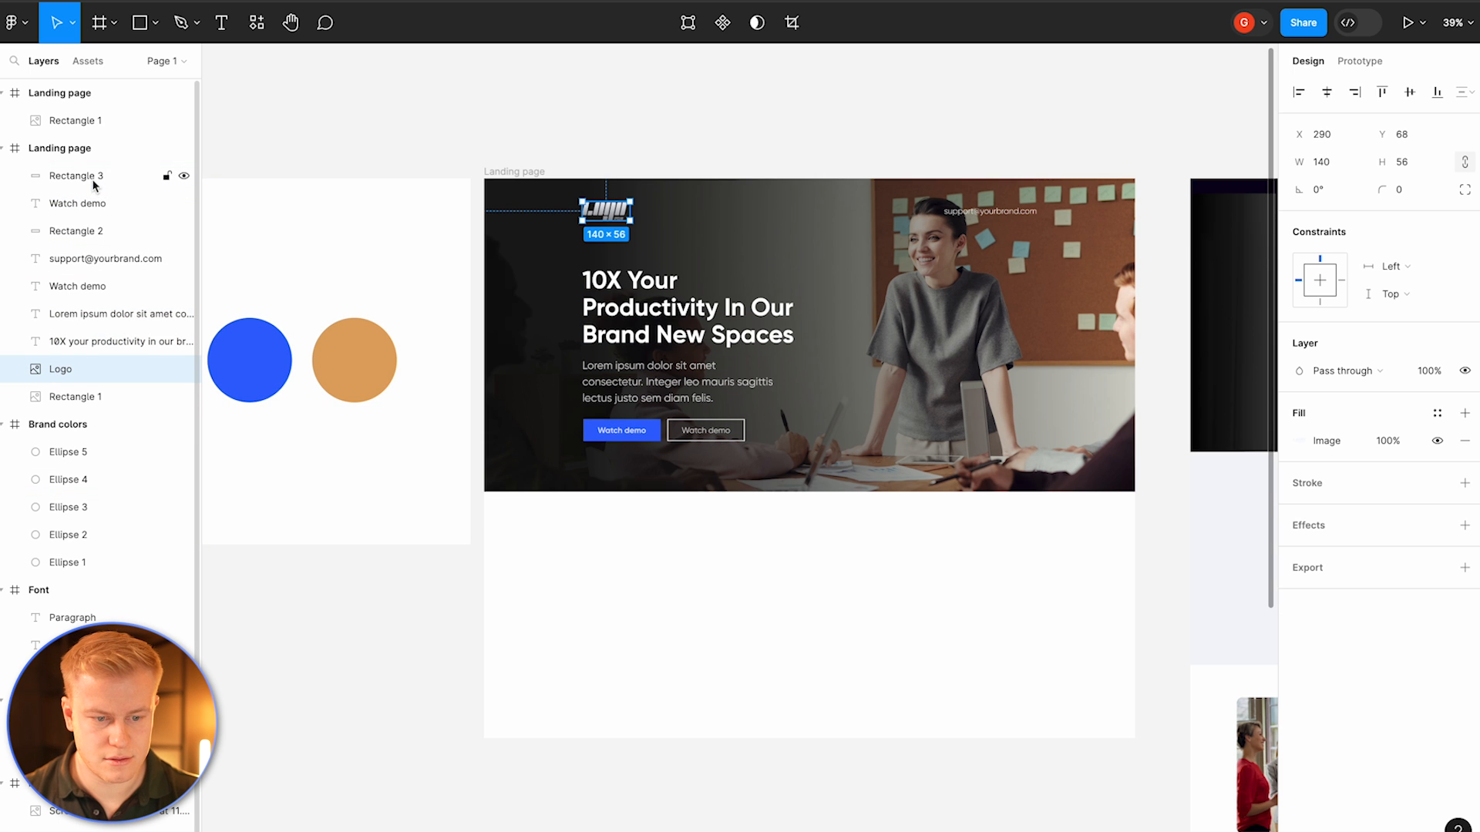
shift+click(93, 182)
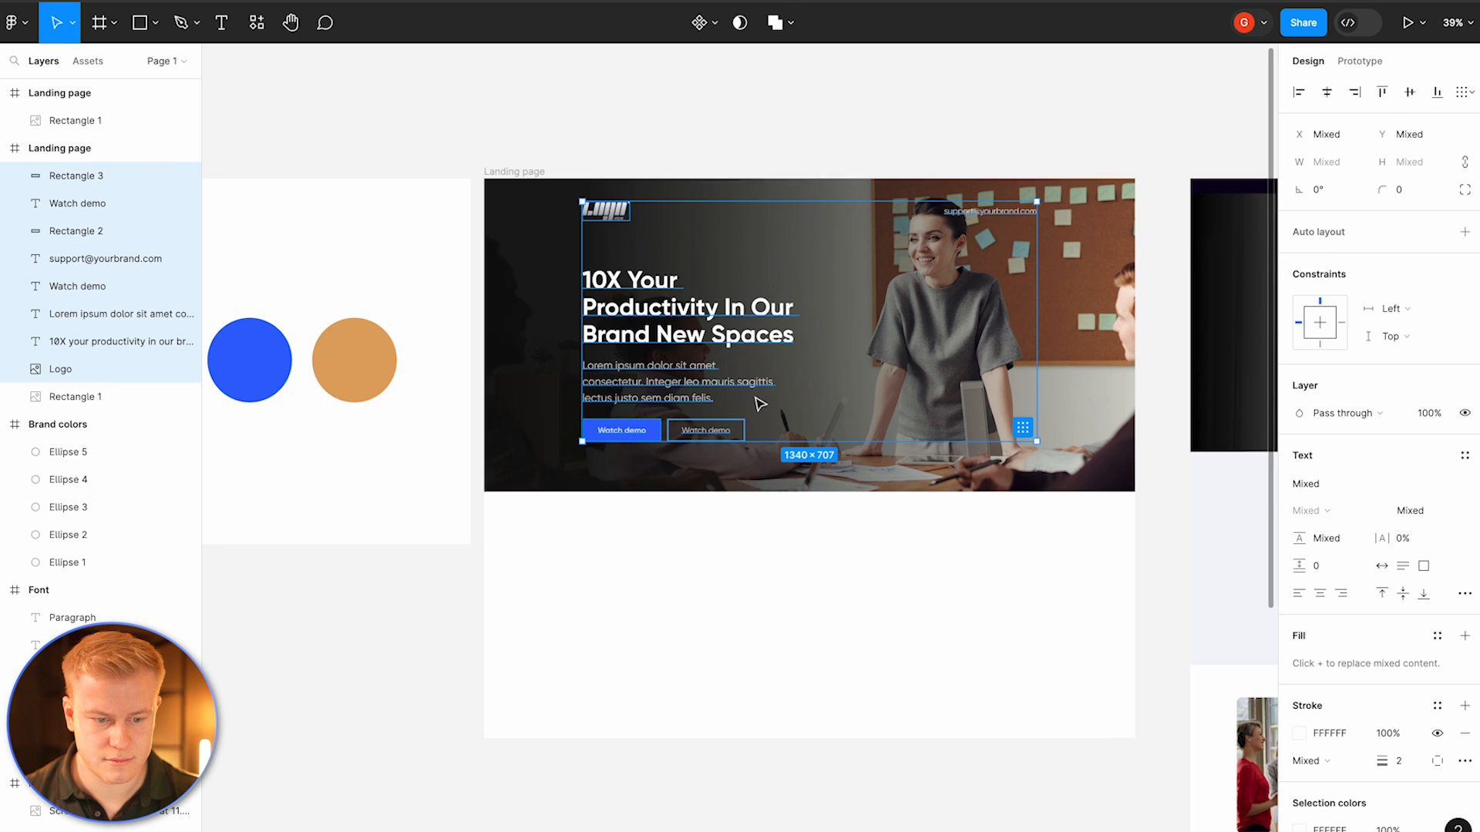
shift+click(77, 362)
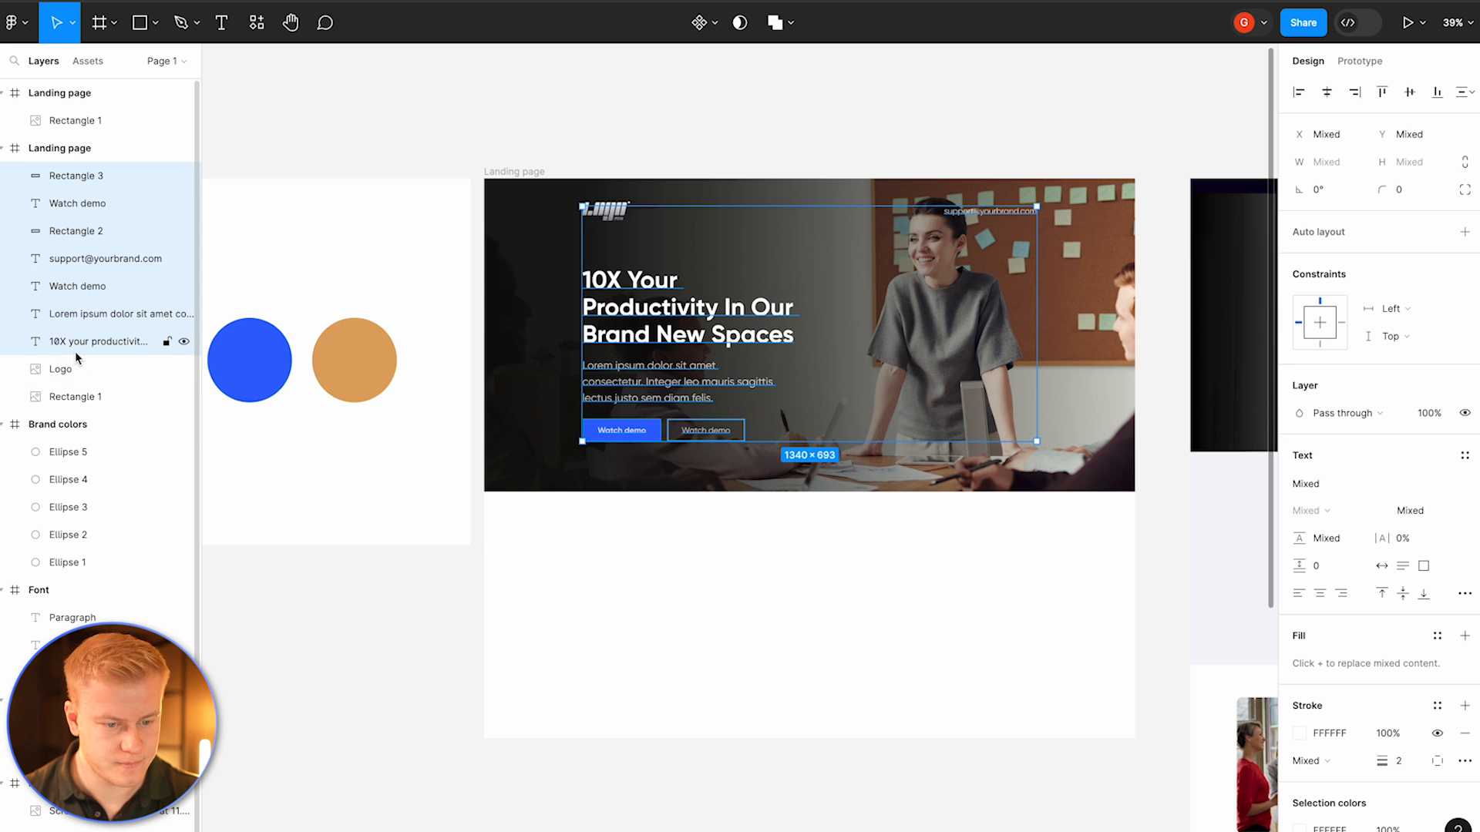
shift+click(90, 264)
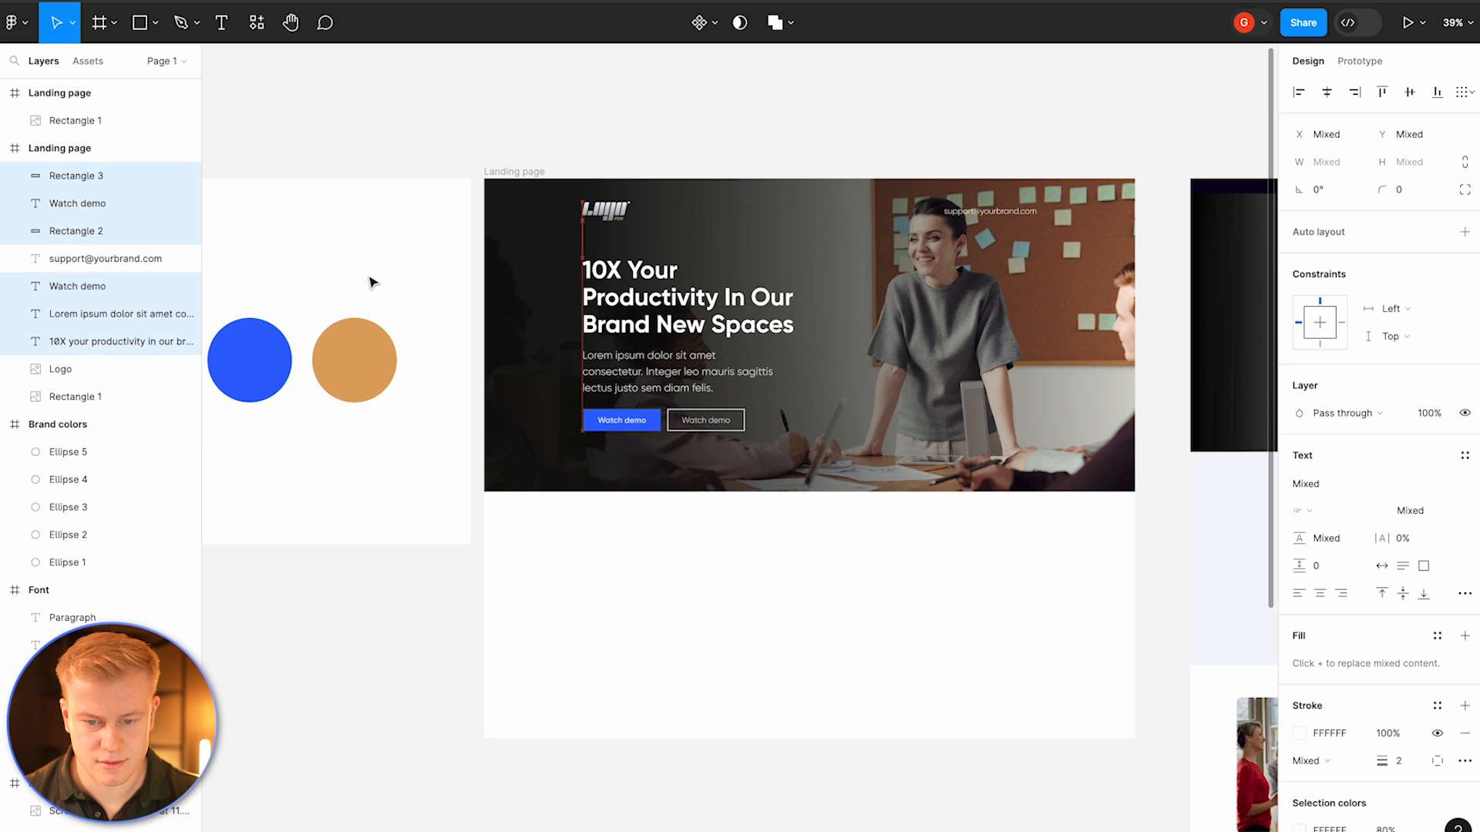
key(Up)
key(Up)
key(Up)
key(Up)
key(Up)
key(Up)
key(Up)
key(Up)
key(Up)
key(Up)
key(Up)
key(Up)
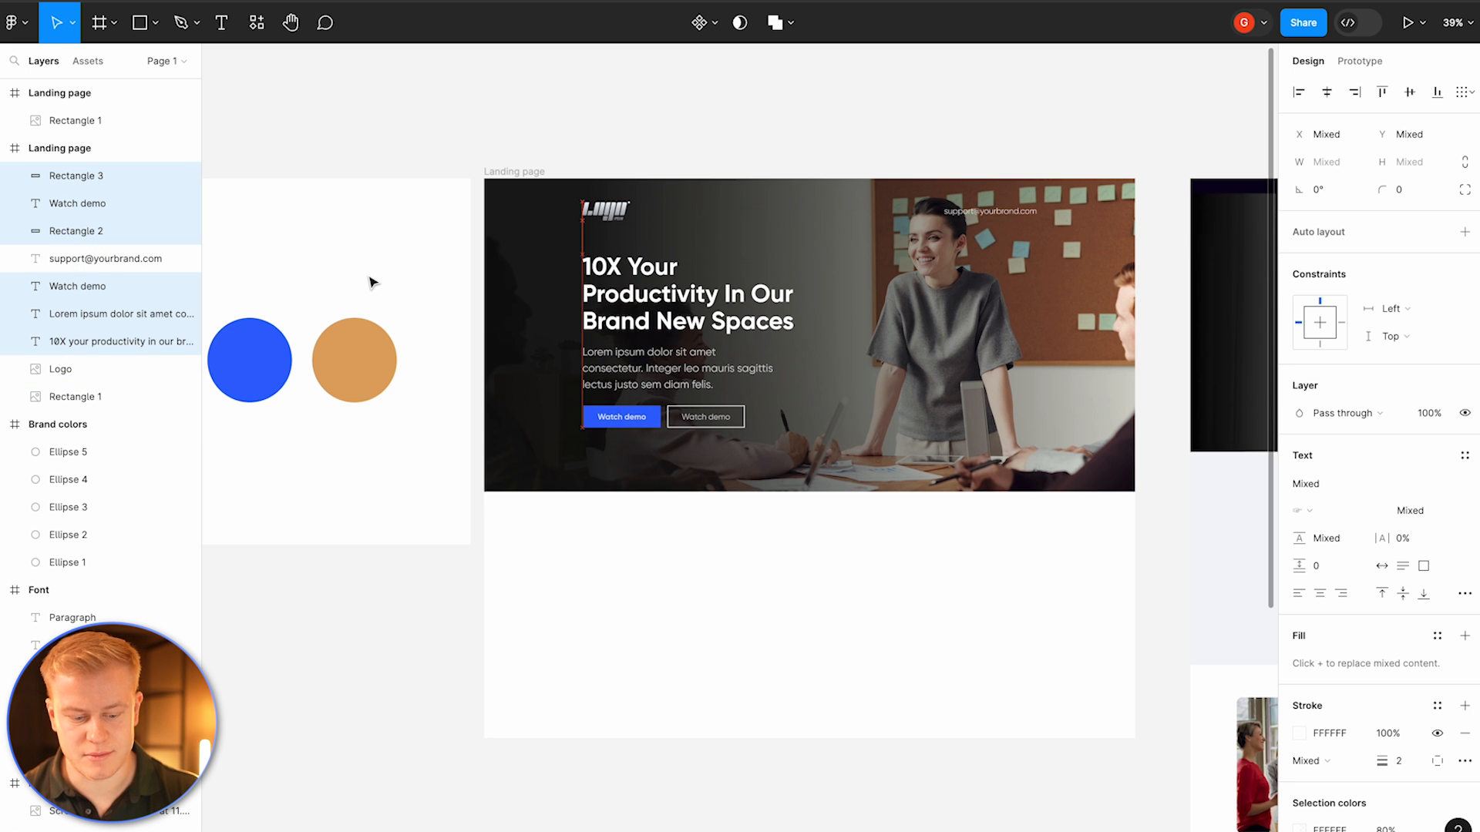
key(Up)
key(Up)
key(Up)
key(Up)
key(Up)
key(Up)
key(Up)
key(Up)
key(Up)
key(Up)
key(Up)
key(Up)
key(Up)
key(Up)
key(Up)
key(Up)
key(Up)
key(Up)
key(Up)
key(Up)
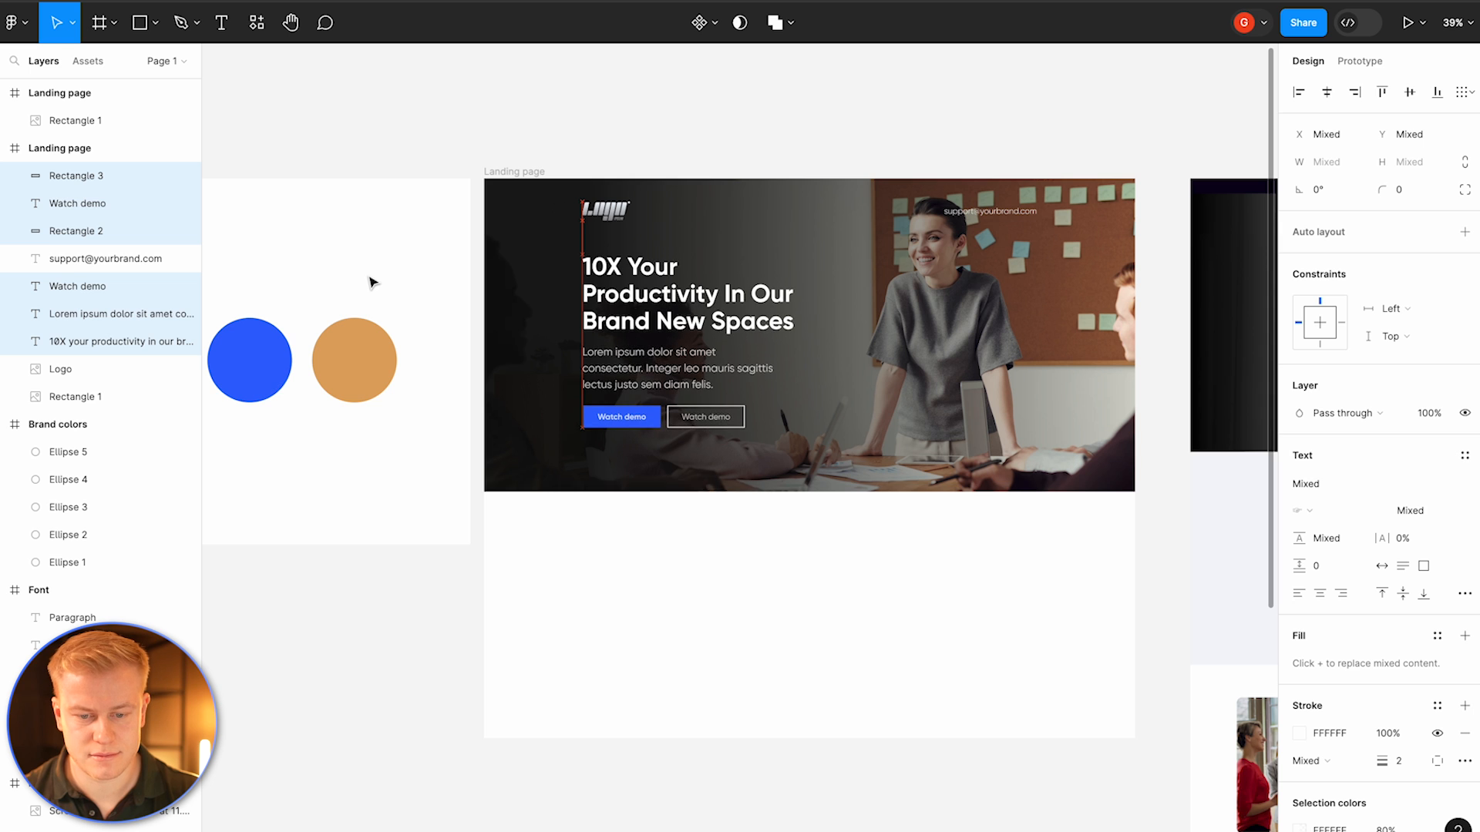
key(Down)
key(Down)
key(Down)
key(Down)
key(Down)
key(Down)
key(Down)
key(Down)
key(Down)
key(Down)
key(Down)
key(Down)
key(Down)
key(Down)
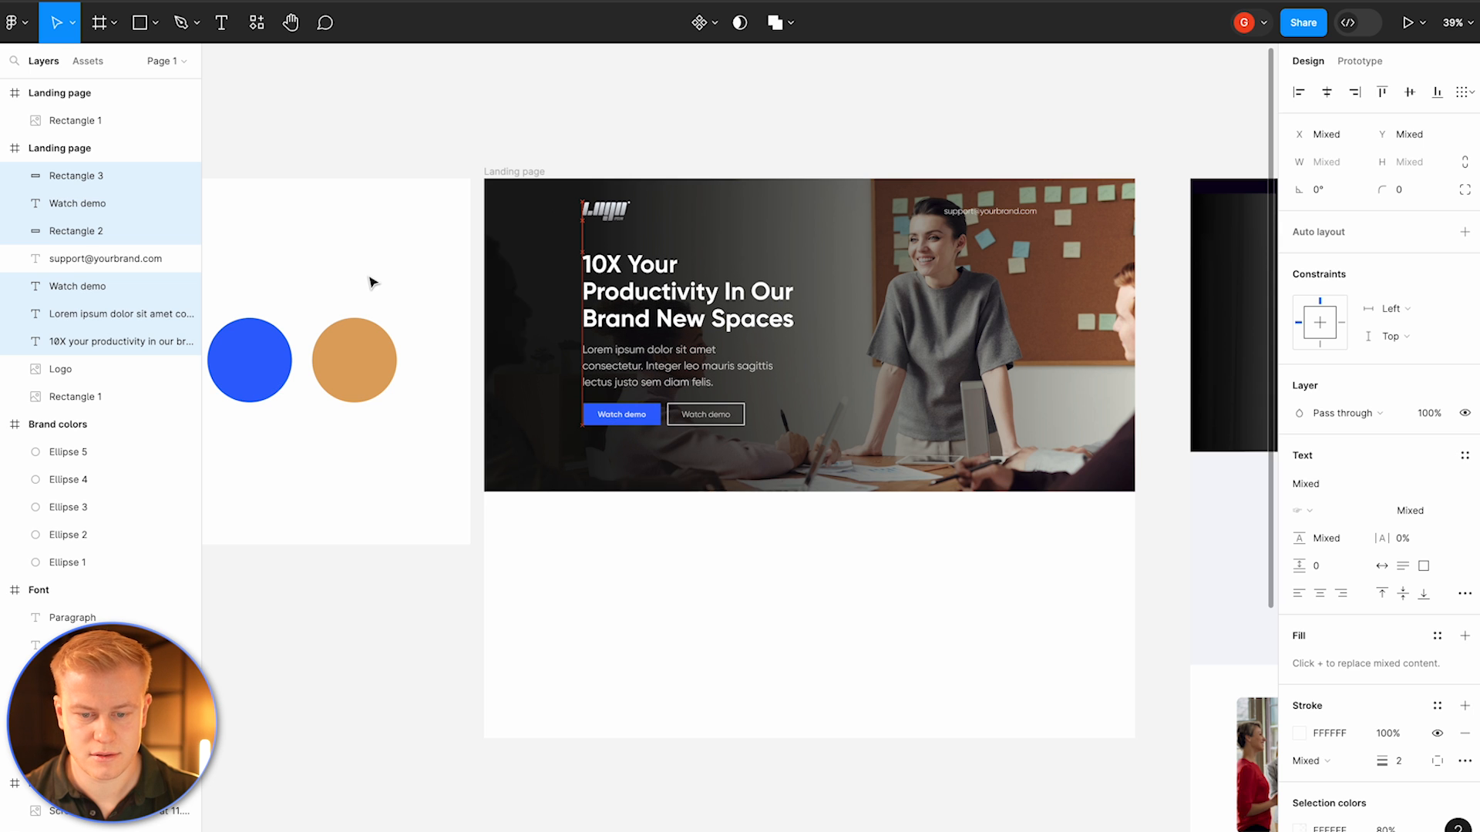
key(Down)
key(Down)
key(Down)
key(Down)
key(Down)
key(Down)
key(Down)
key(Down)
key(Down)
key(Down)
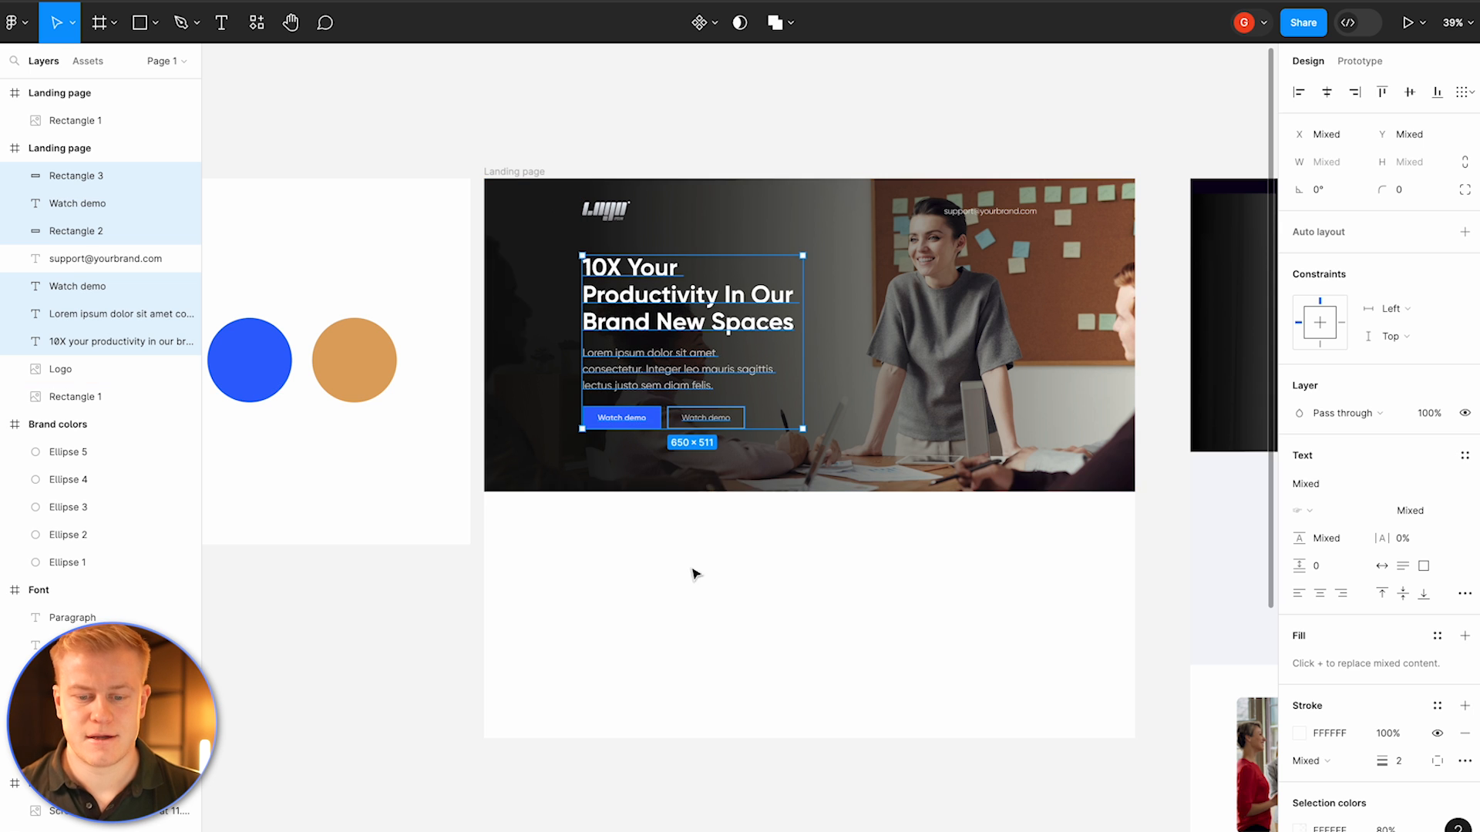
Step: Widen the headline to 709 px and change its text to '10X Your Productivity In Our Brand New Office Spaces'
click(730, 588)
click(790, 320)
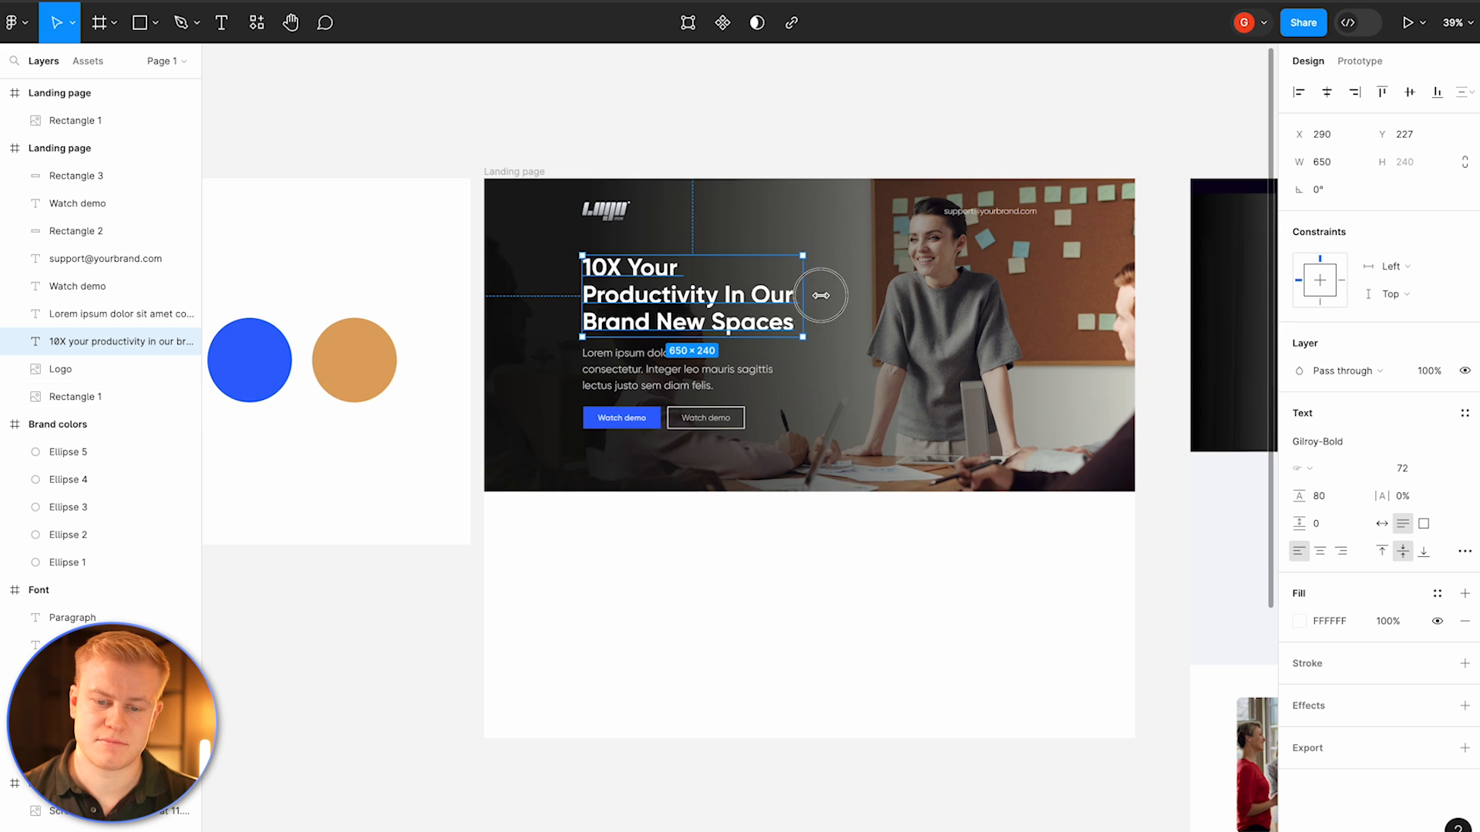
drag(804, 295, 824, 295)
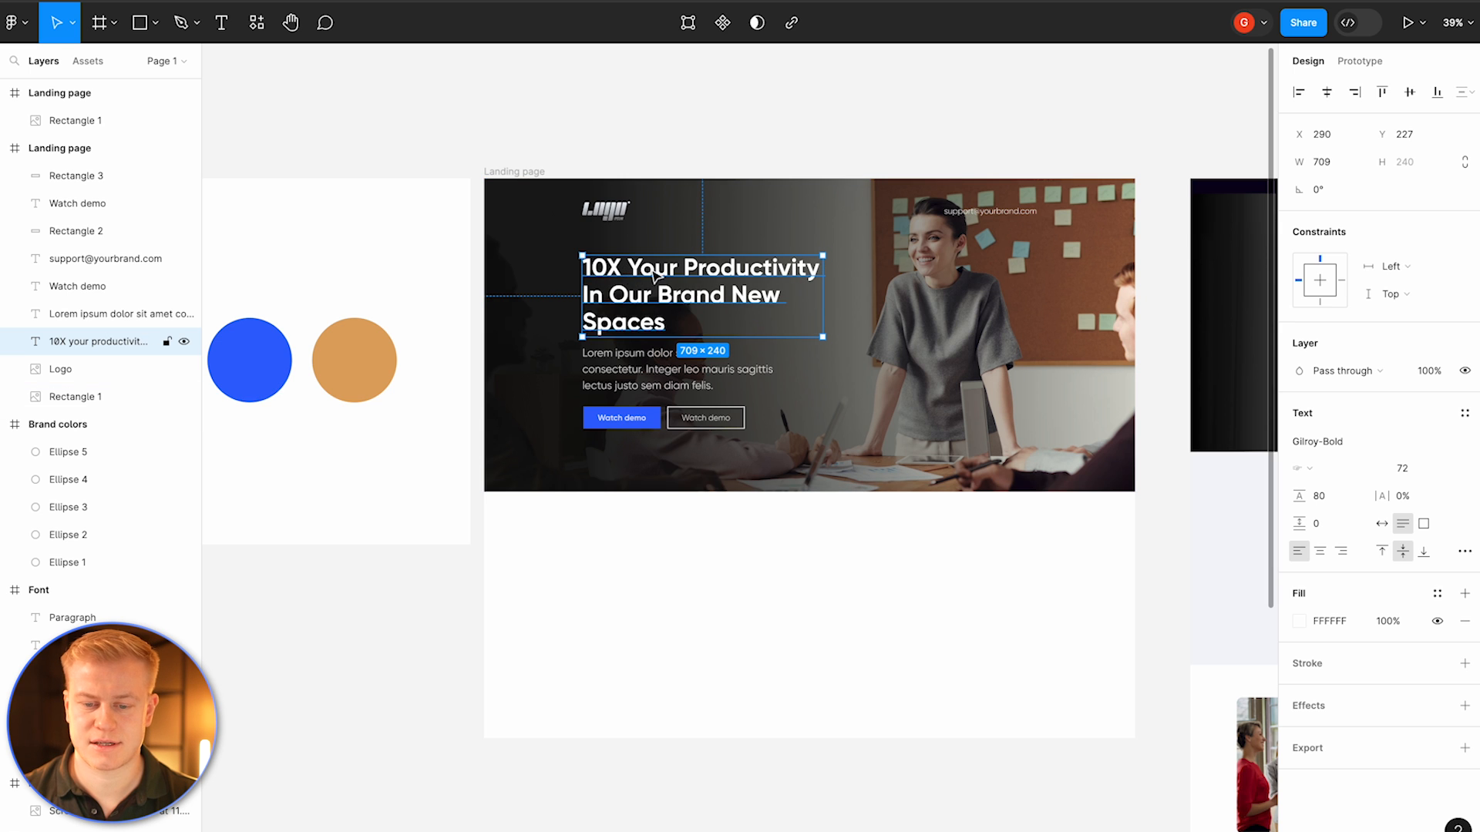
double_click(678, 301)
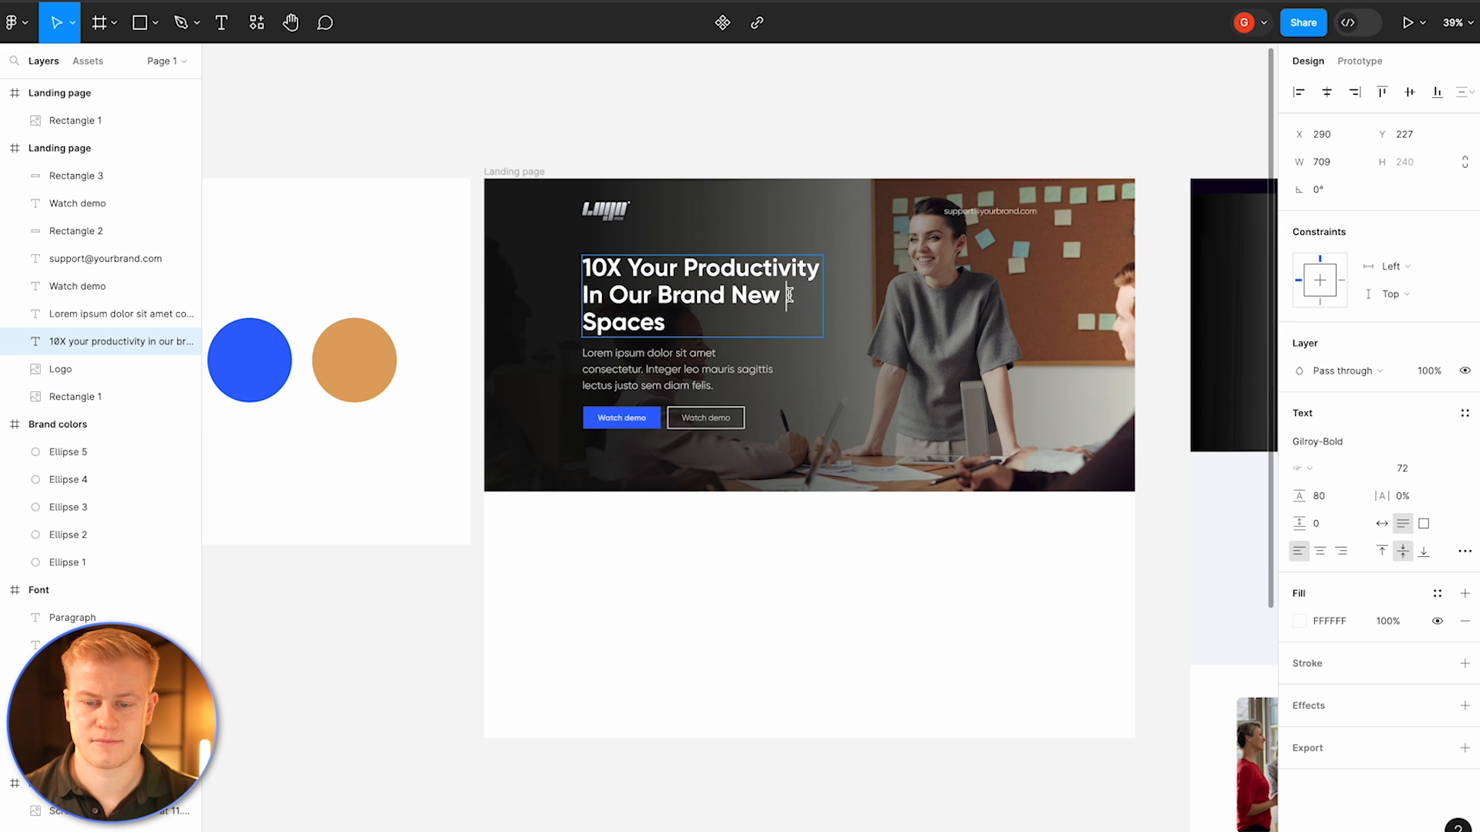
key(Escape)
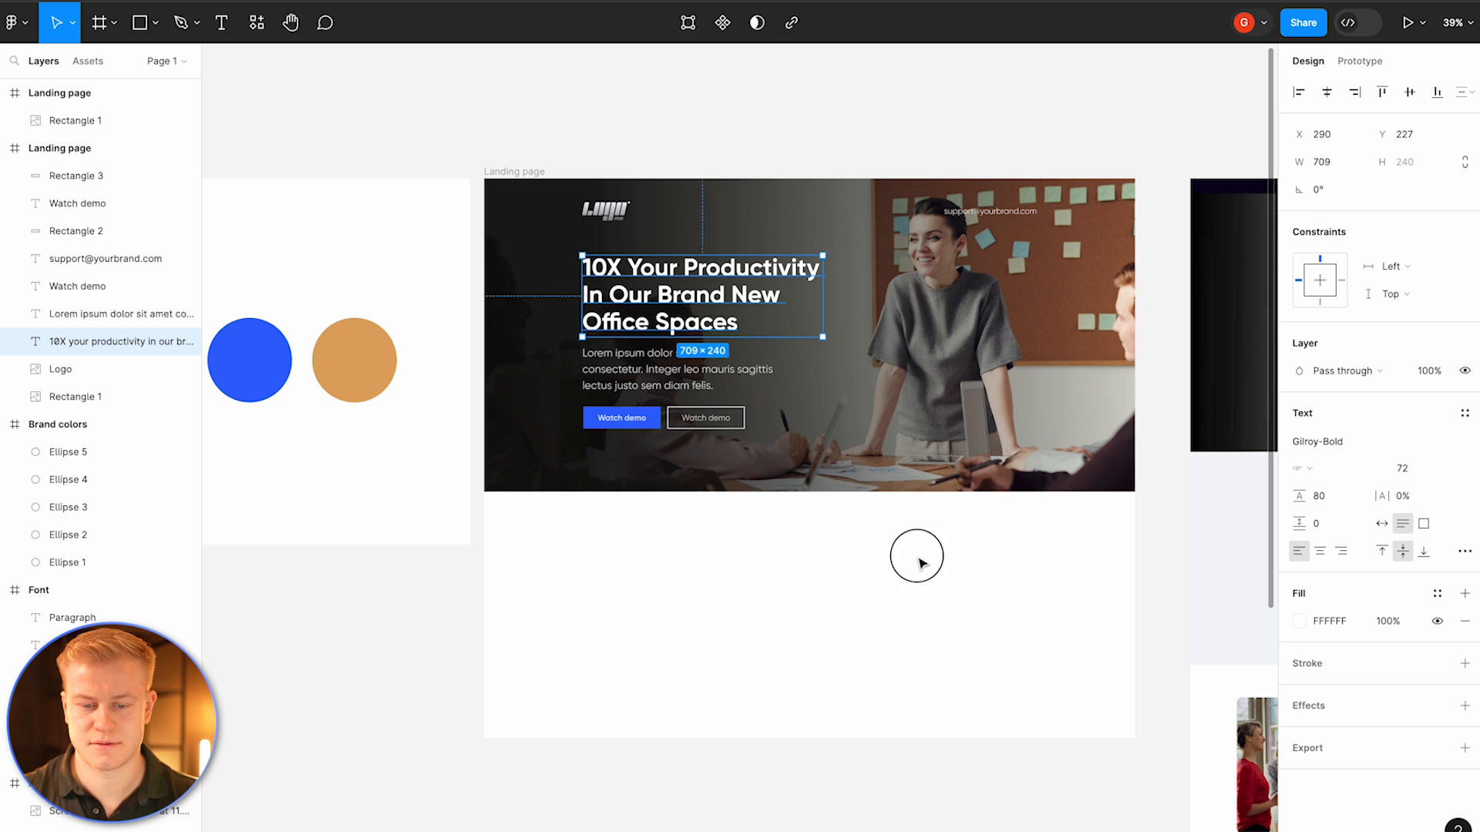
Step: Examine the reference startup landing page's sections below its hero
click(917, 561)
scroll(918, 561, down, 3)
scroll(921, 563, right, 3)
scroll(926, 565, up, 1)
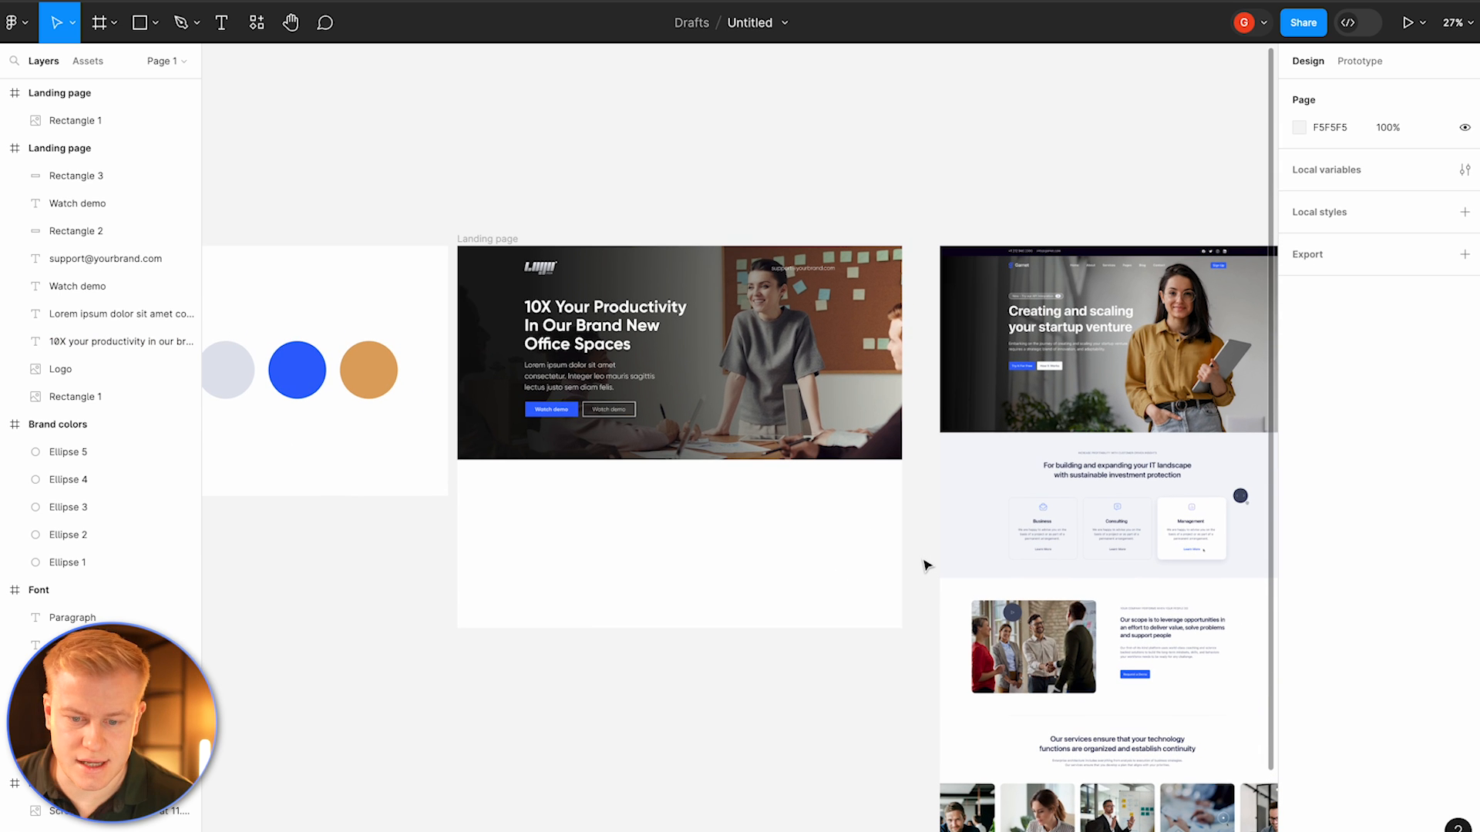
click(1117, 276)
scroll(1117, 271, up, 5)
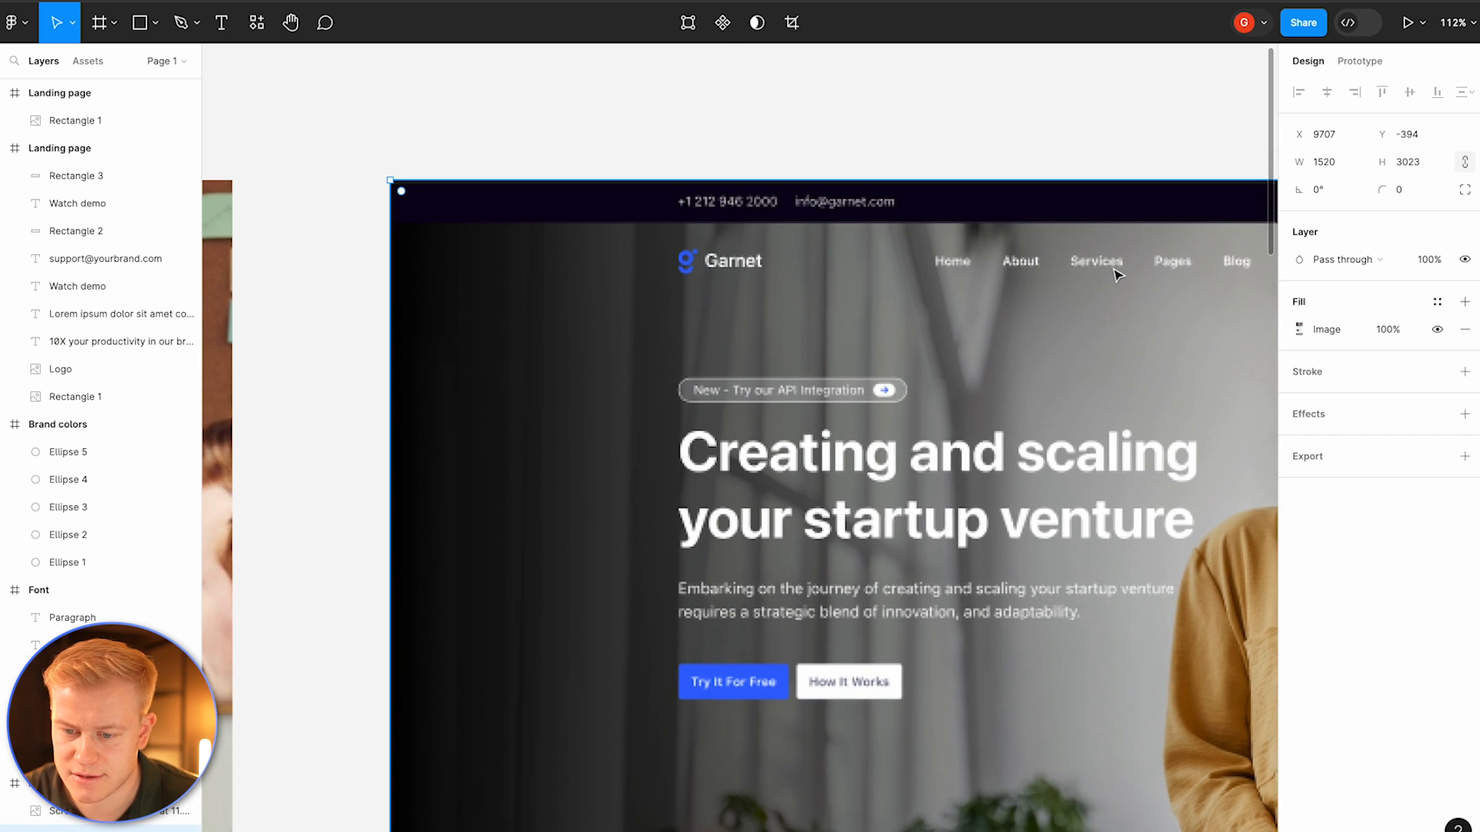
scroll(1127, 282, down, 4)
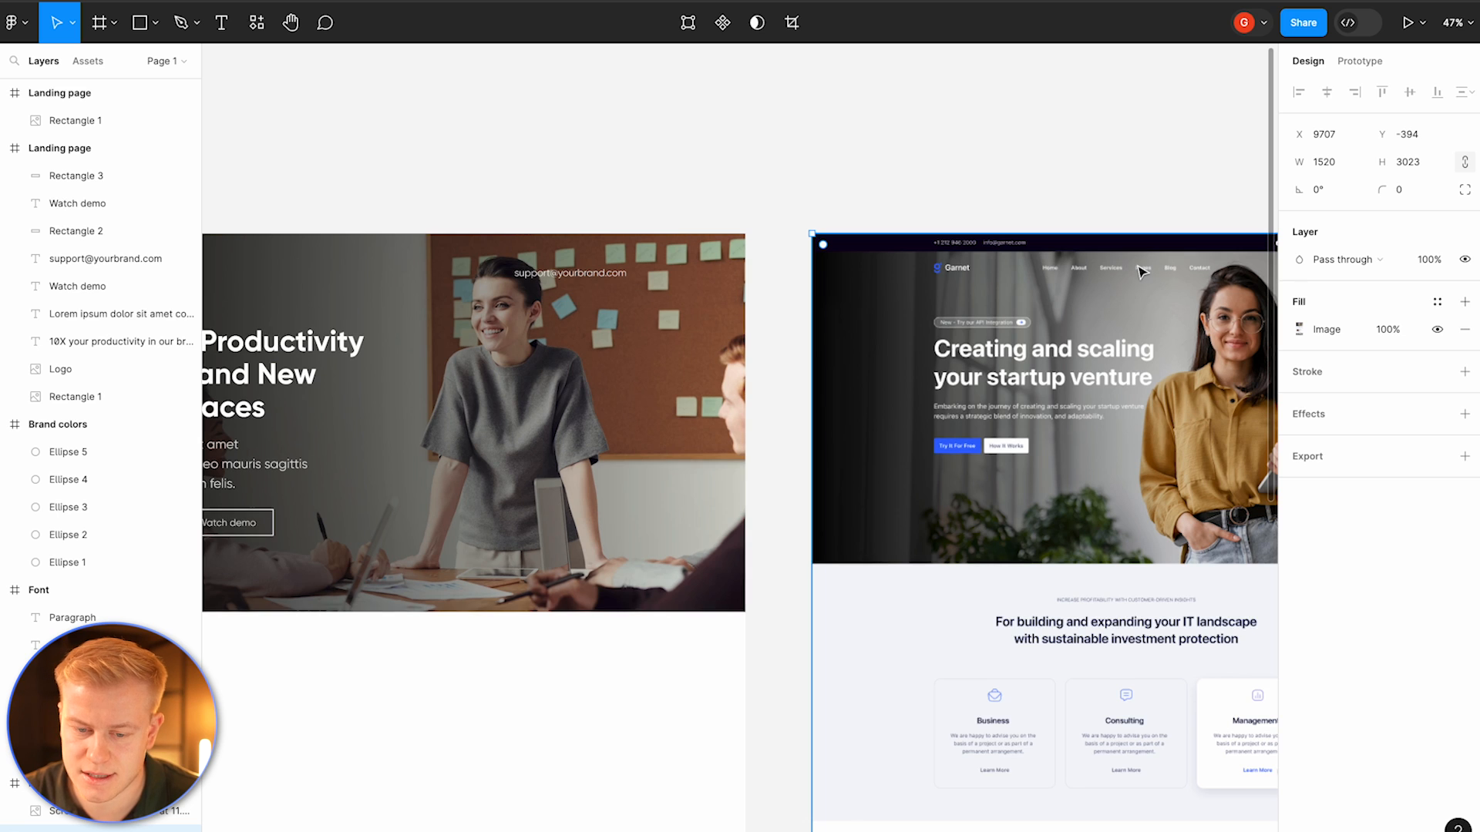
scroll(1141, 271, down, 1)
scroll(1144, 275, down, 1)
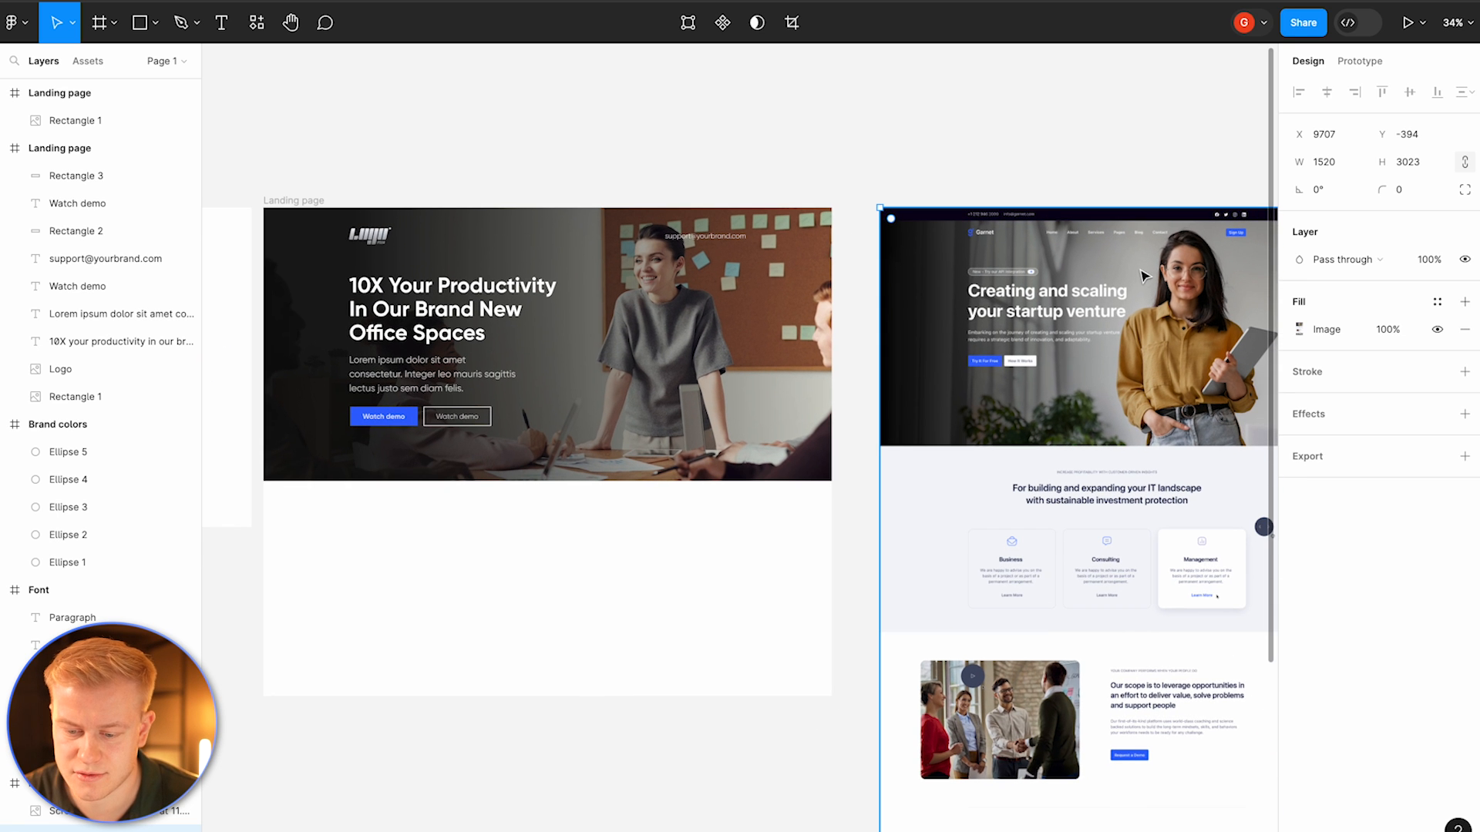
scroll(1110, 326, down, 5)
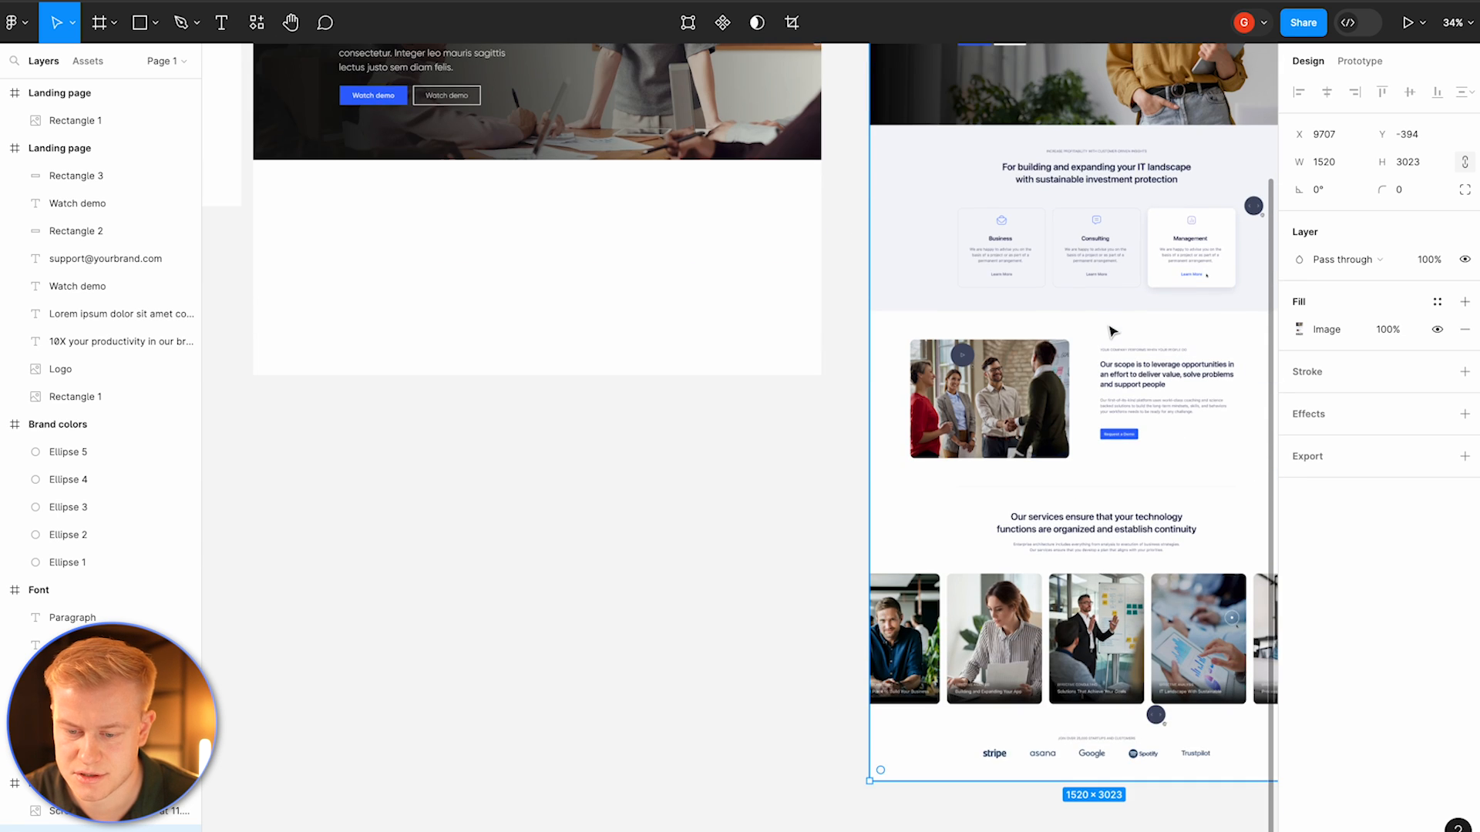
scroll(1111, 332, up, 2)
scroll(1110, 333, up, 3)
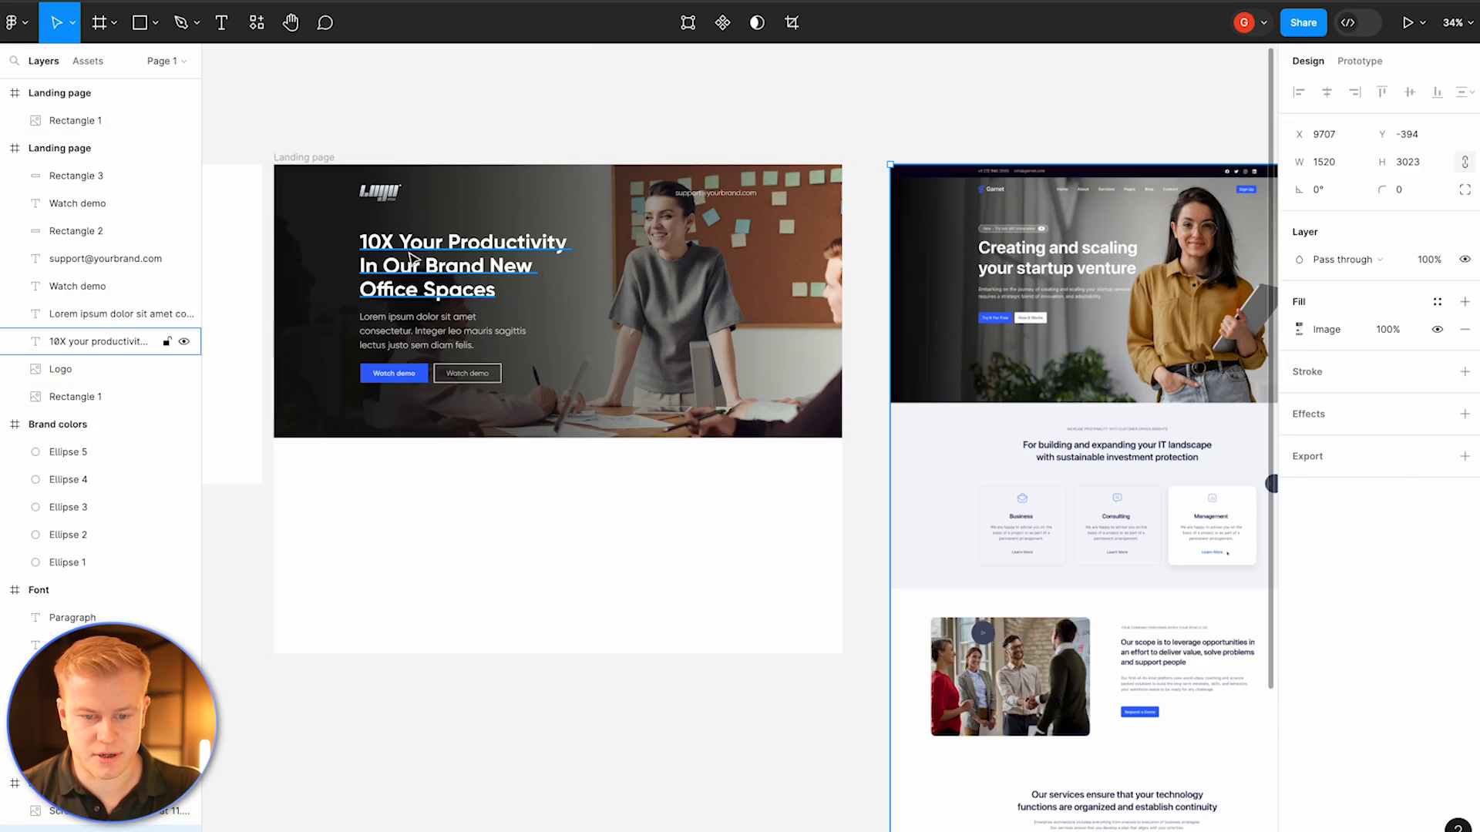
Step: Duplicate the headline into the white area below the hero and set the copy's fill to black
click(439, 278)
drag(440, 277, 508, 535)
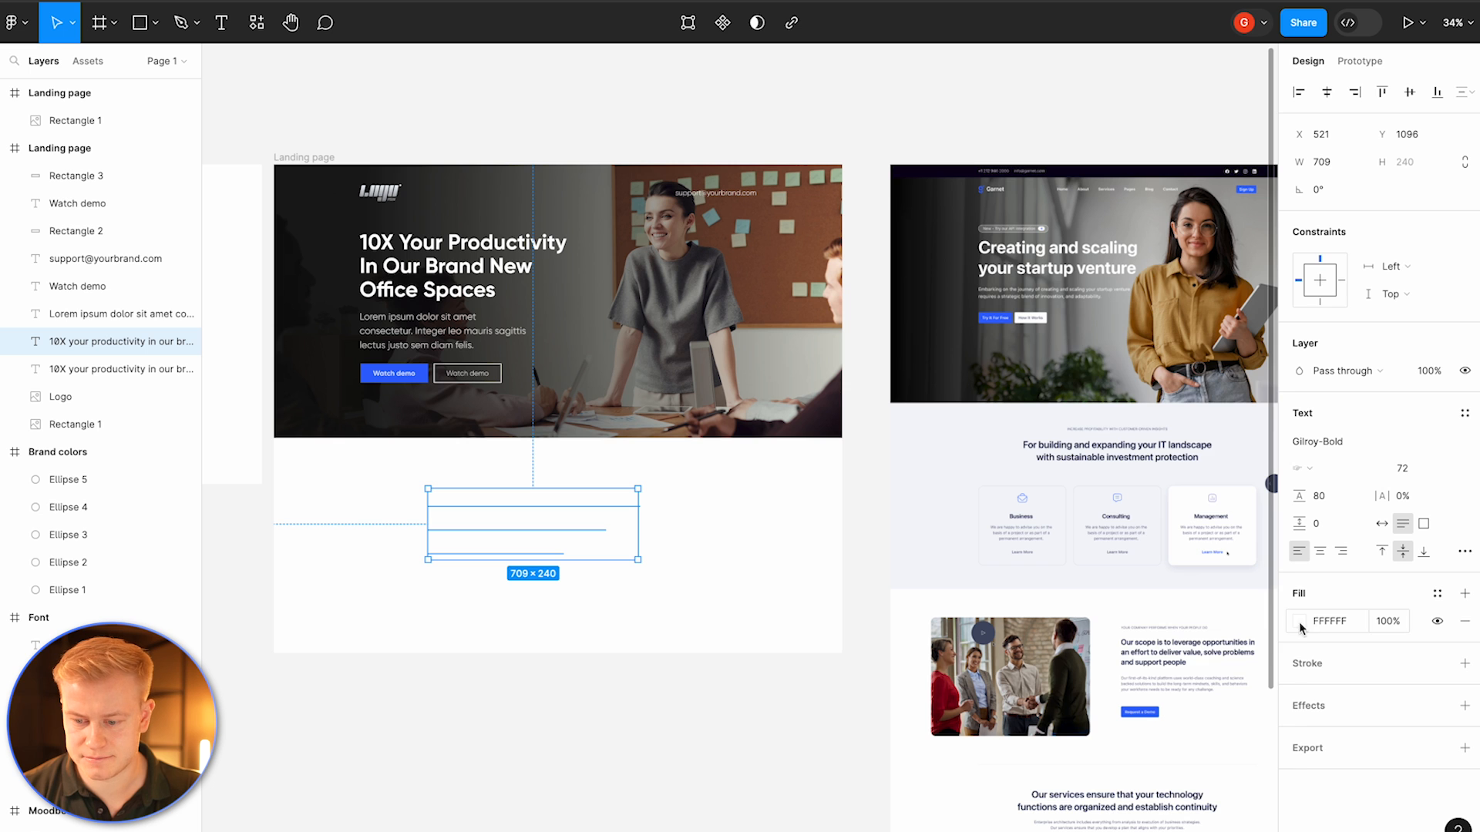
click(1300, 623)
click(1161, 768)
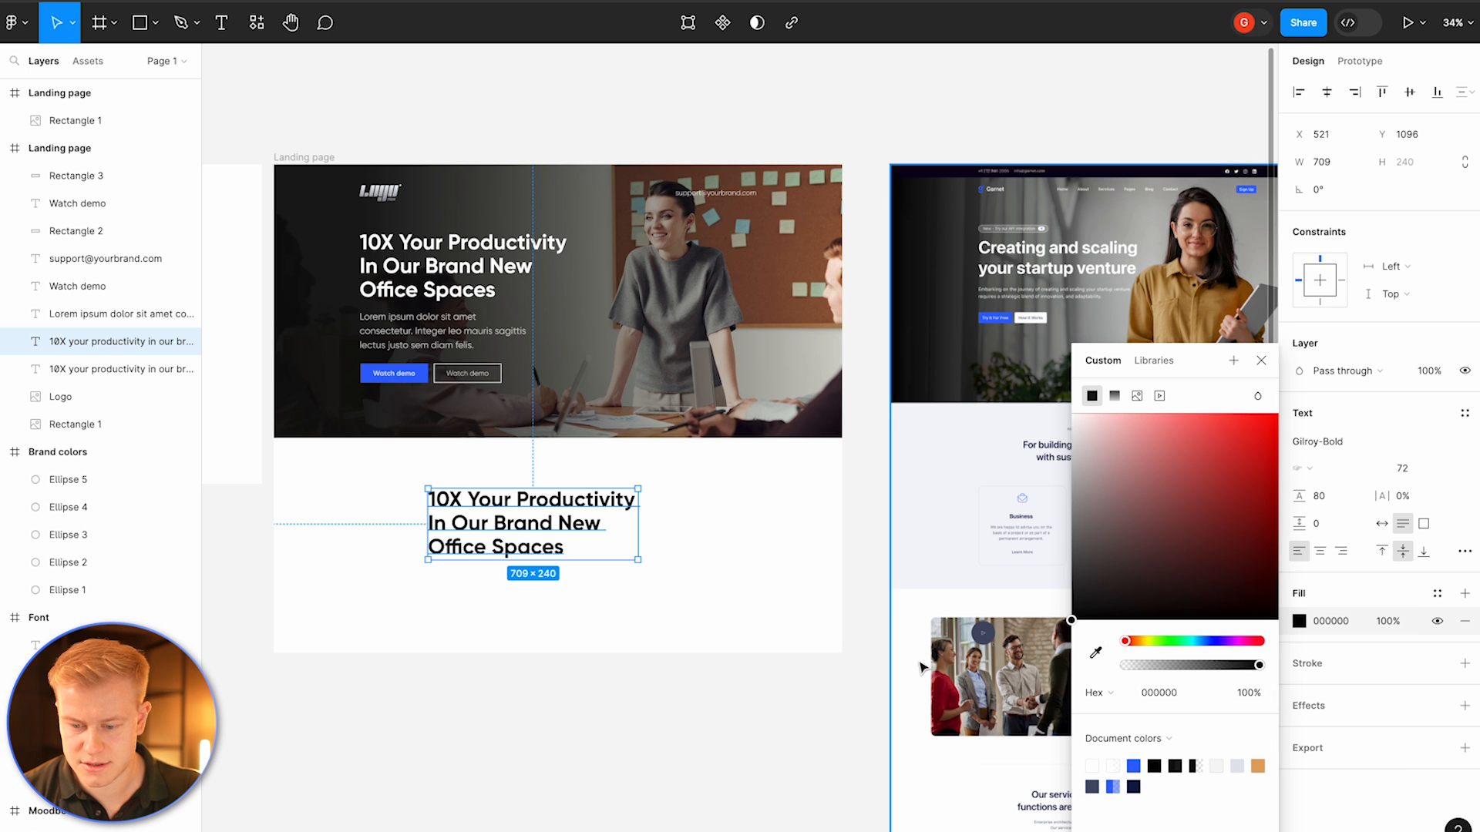
click(655, 518)
click(601, 520)
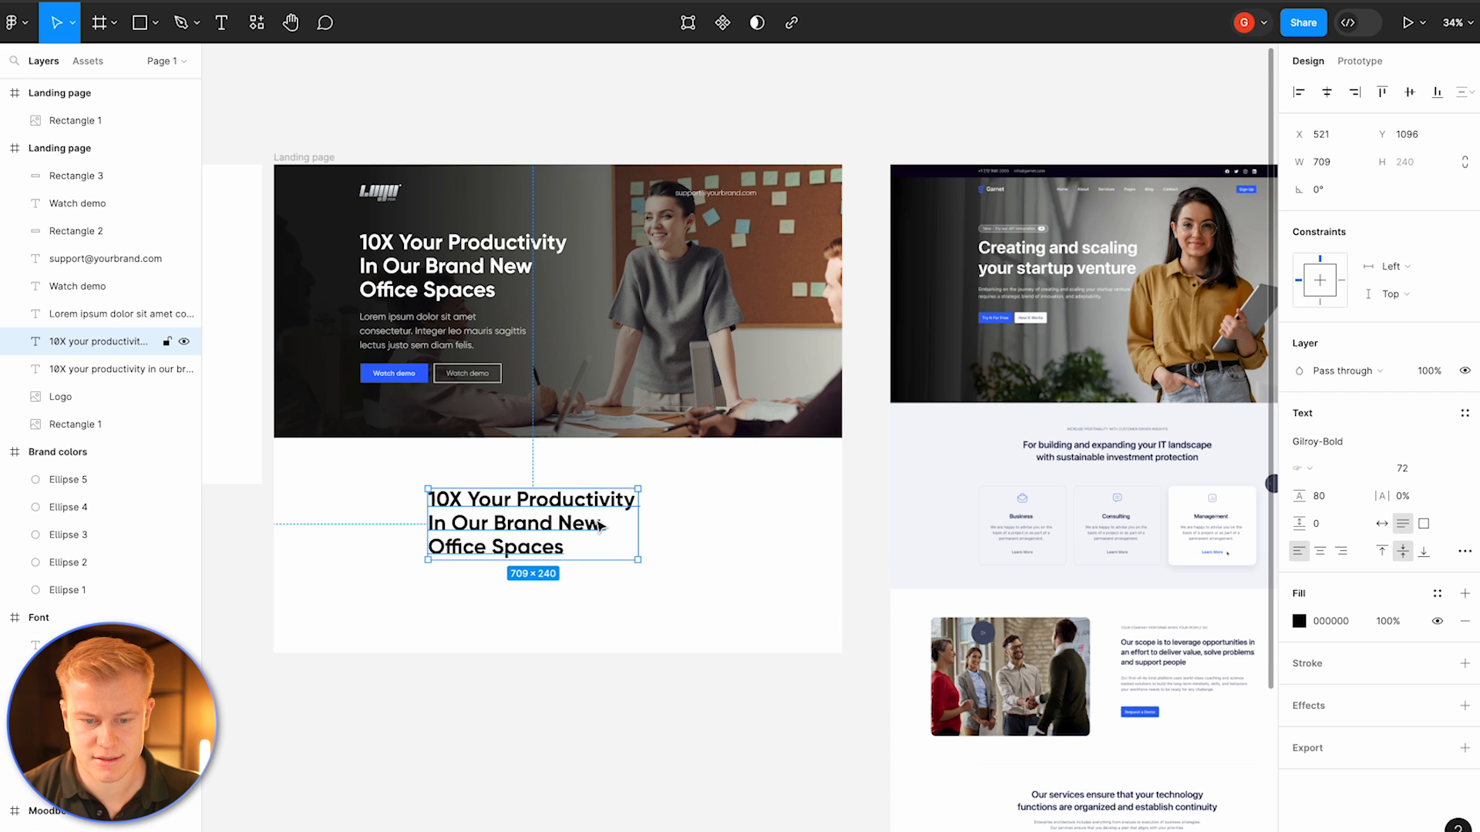
Step: Set the copy's letter case to as typed and change its text to 'Why use our office spaces'
scroll(594, 524, down, 3)
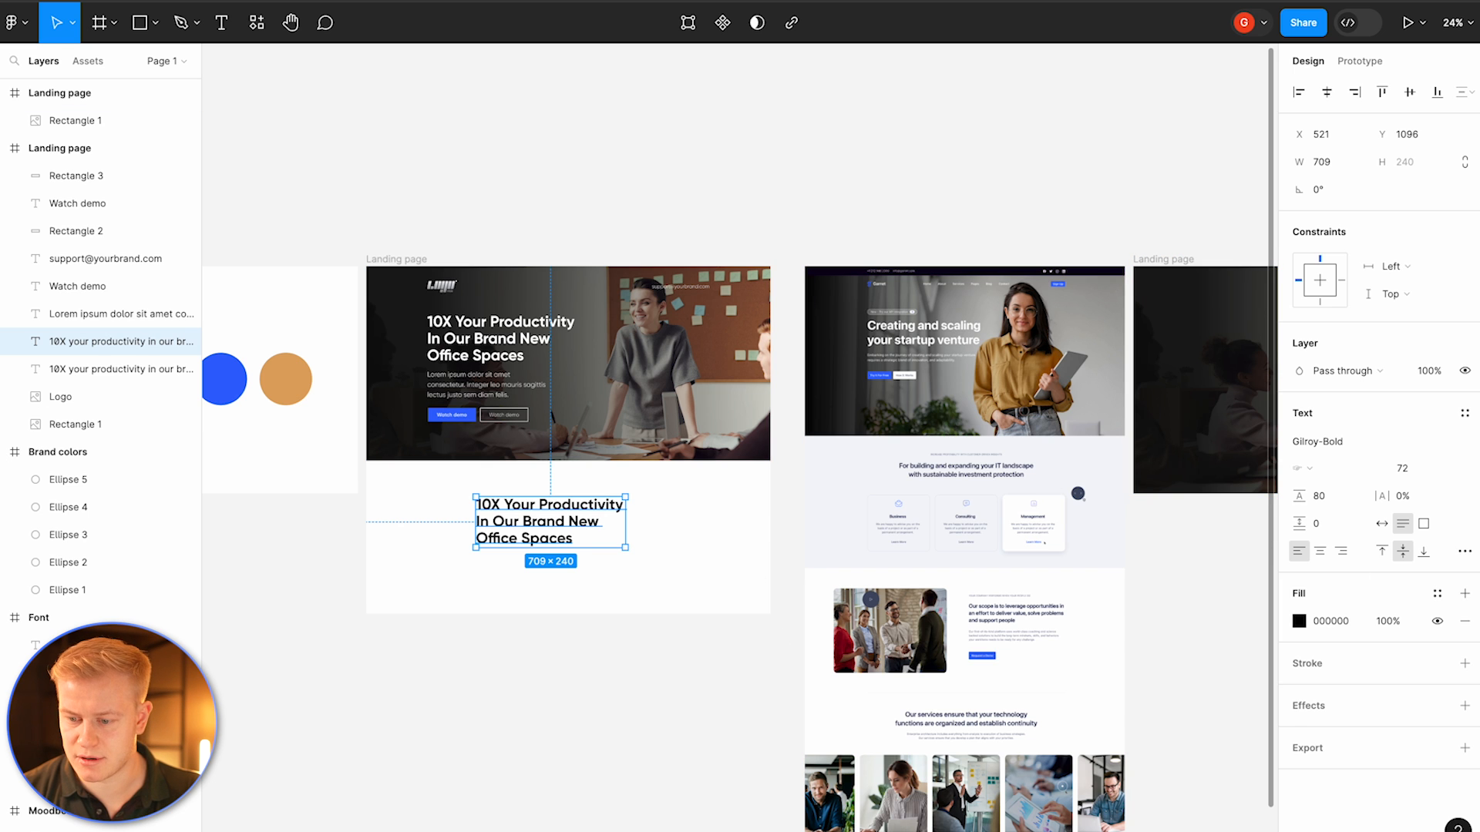
click(1464, 553)
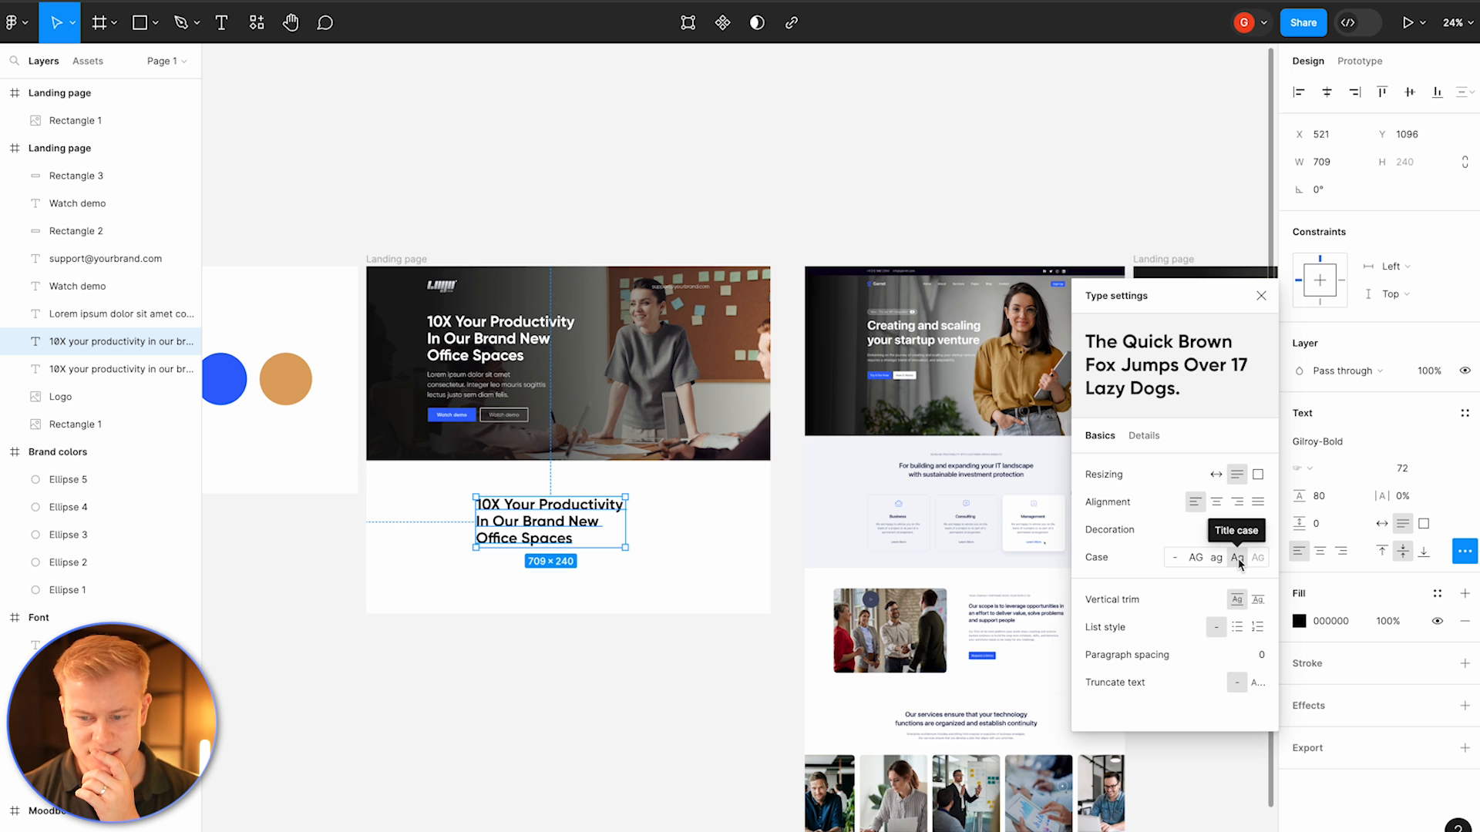
click(1174, 557)
double_click(534, 520)
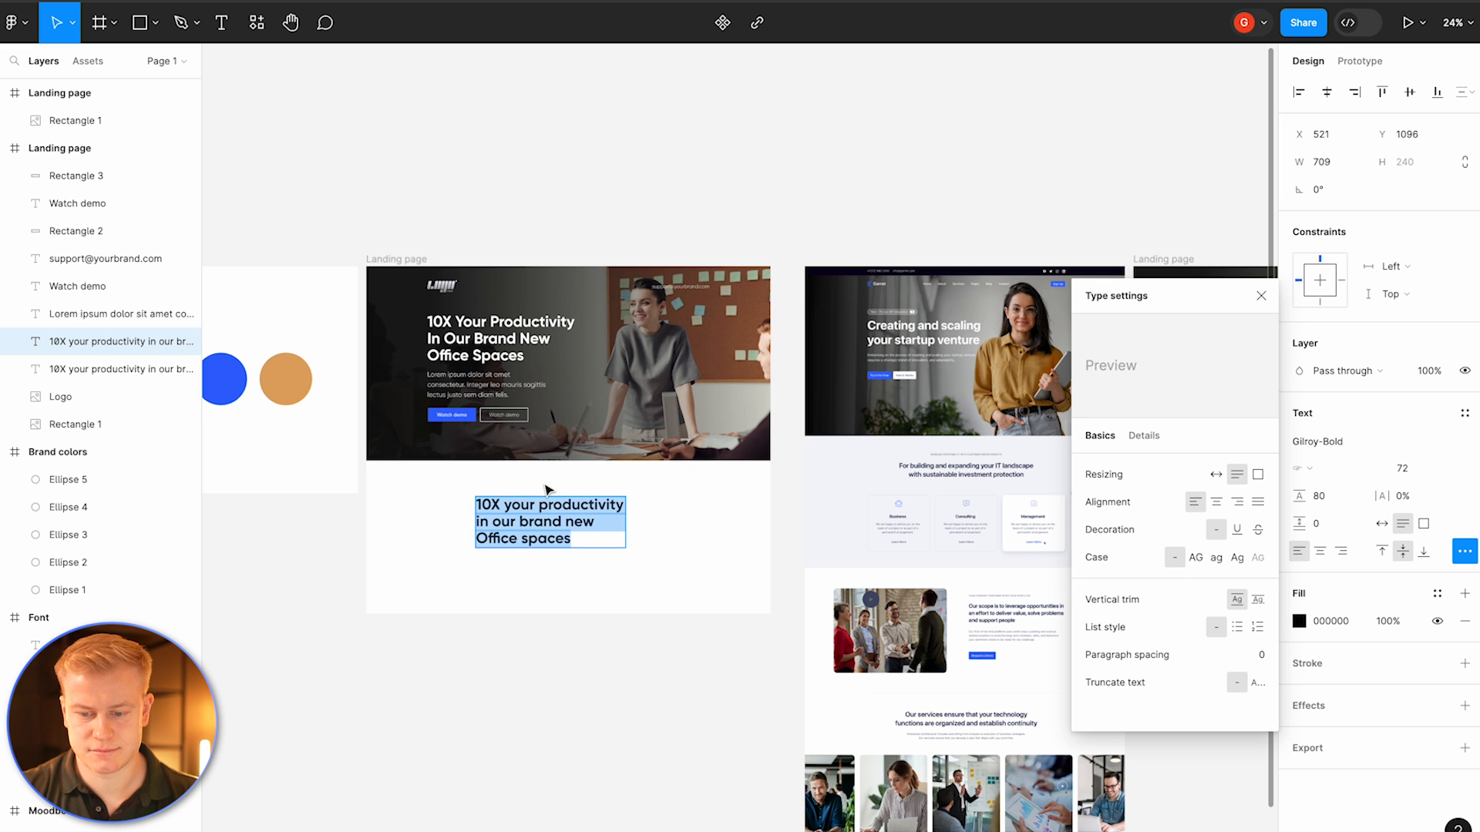
text(Why use our office spaces)
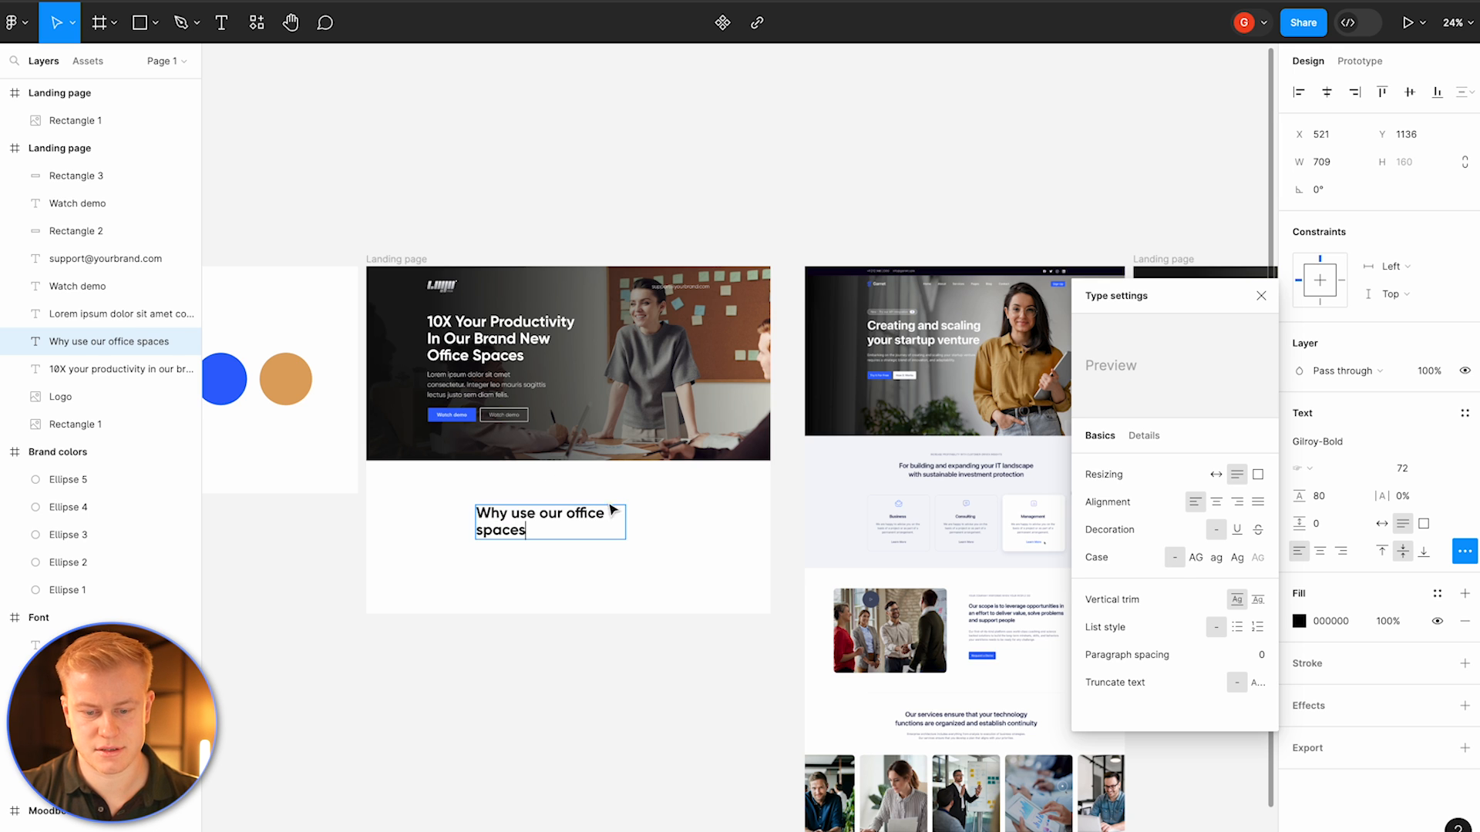
Step: Make the section heading auto width, center-align it, and move it up into position below the hero
click(1382, 523)
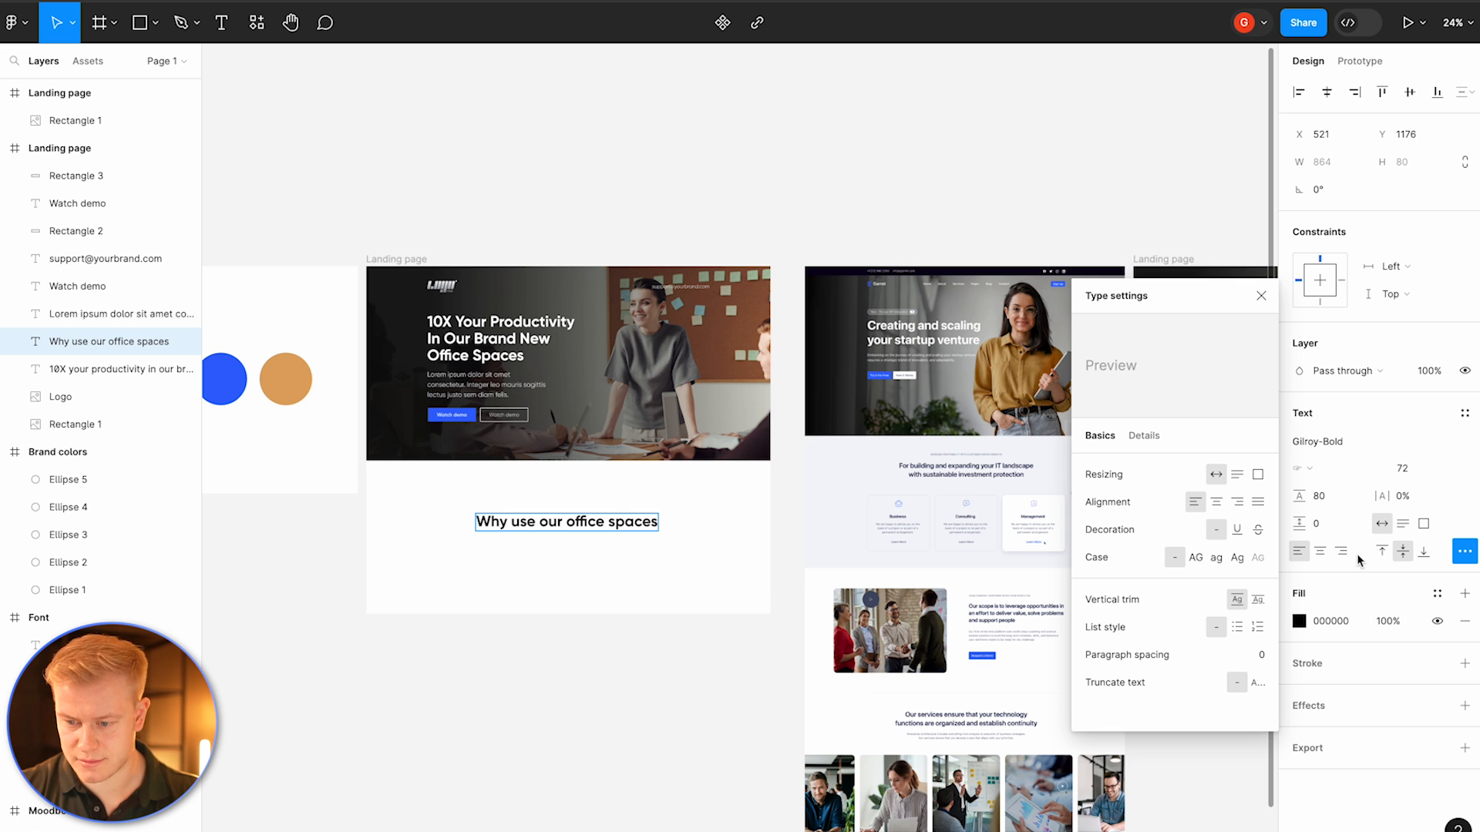
click(1320, 552)
click(587, 529)
drag(586, 528, 587, 503)
click(598, 560)
scroll(507, 542, up, 3)
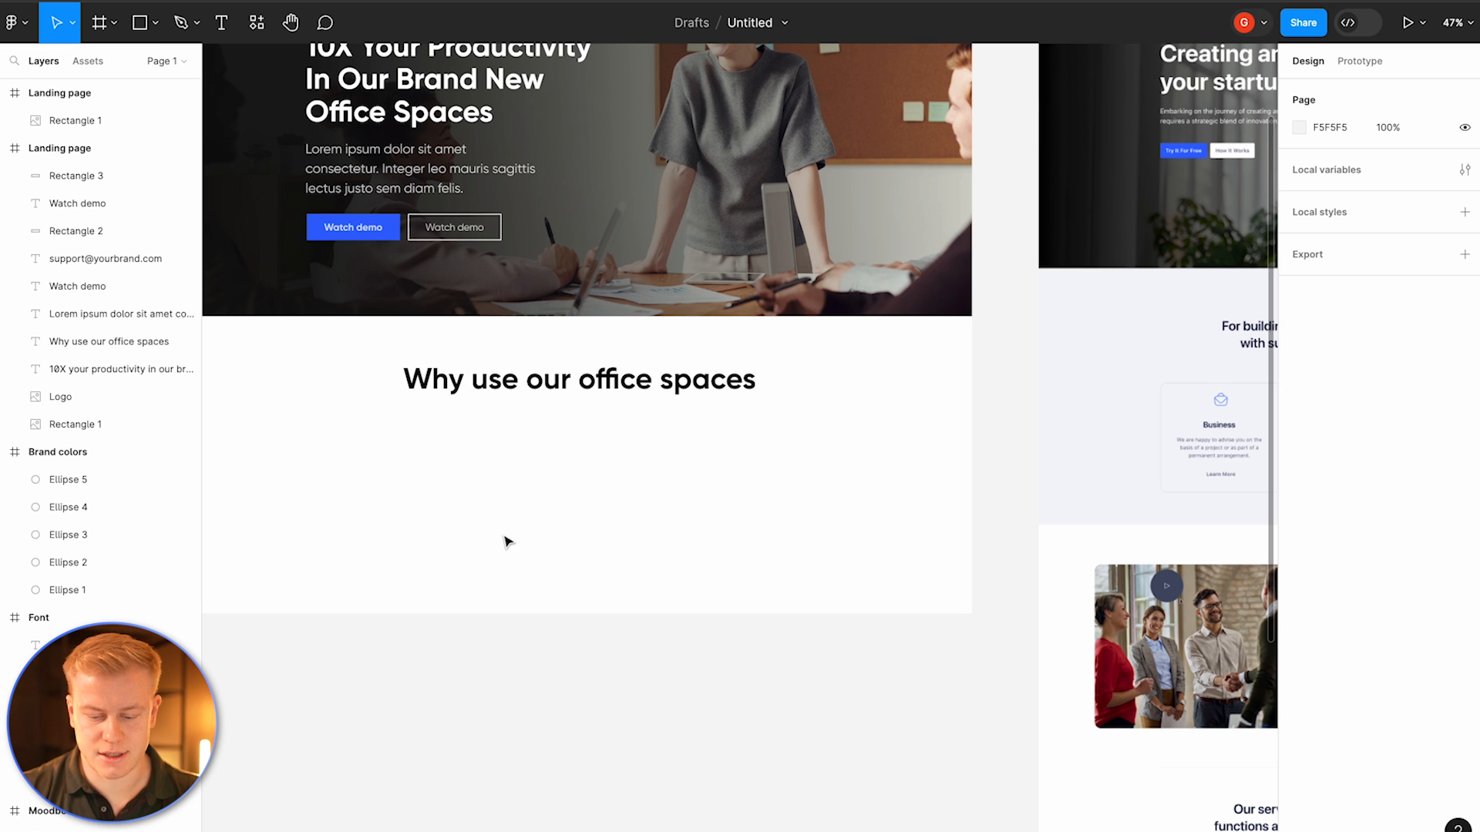
Step: Draw a square placeholder about 384 × 384 px under the section heading
key(o)
mouse_move(465, 449)
mouse_down()
mouse_move(599, 553)
mouse_move(623, 607)
mouse_up()
scroll(675, 401, down, 3)
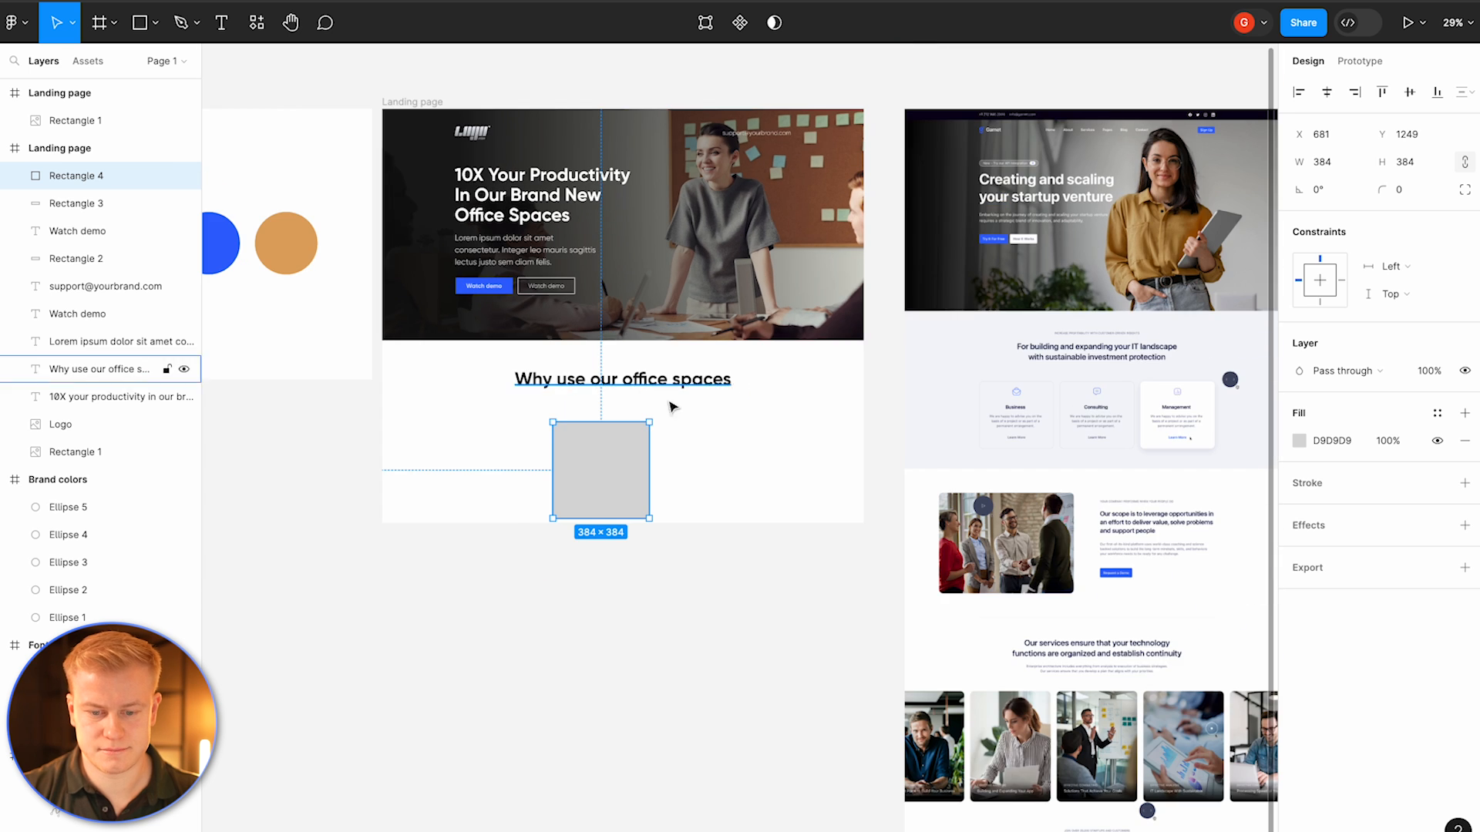
Step: Show the Landing page frame's layout grid and move the square onto the grid columns
click(402, 112)
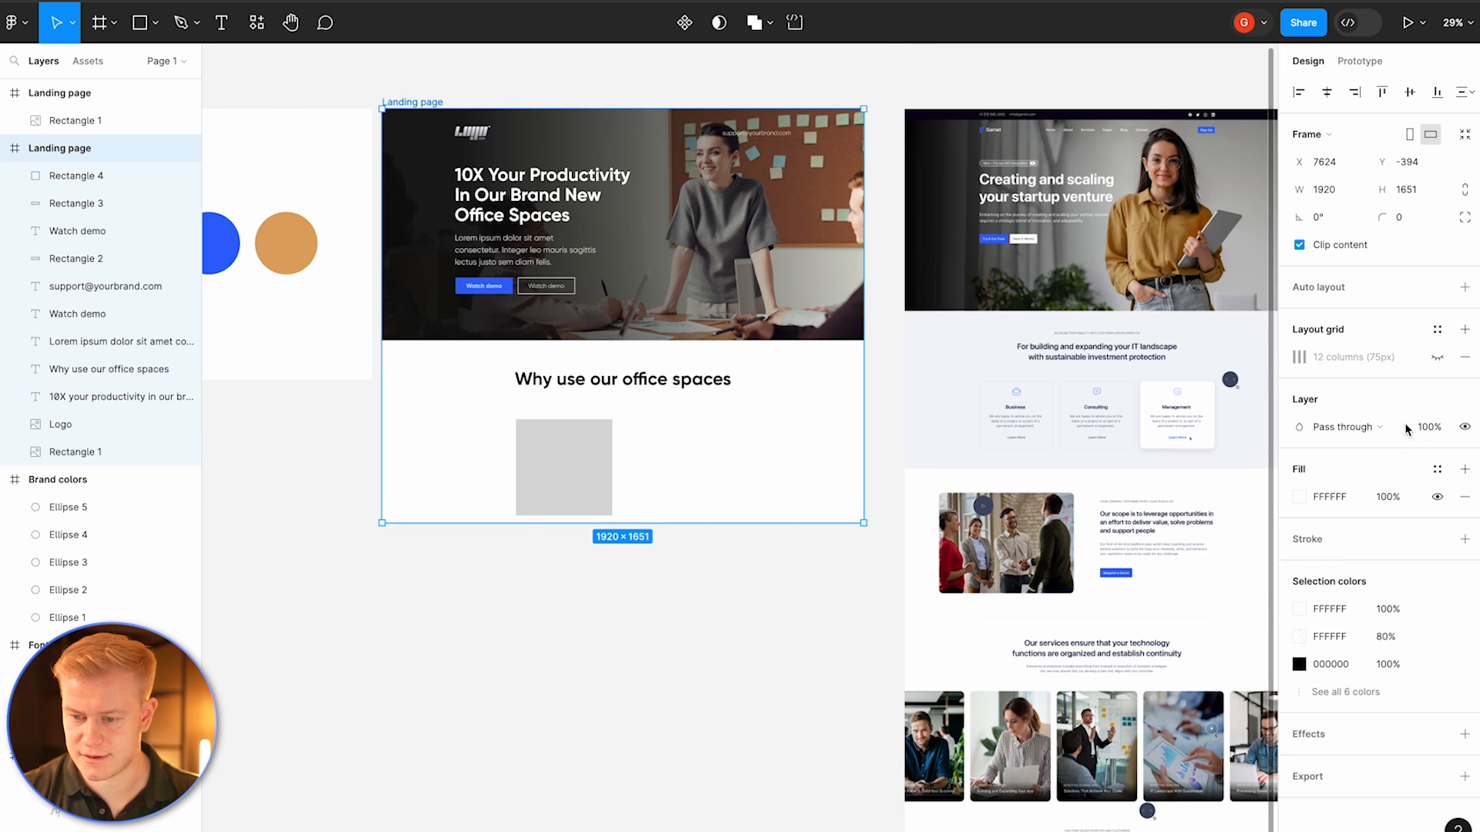
click(1437, 357)
drag(561, 465, 527, 439)
scroll(618, 455, up, 5)
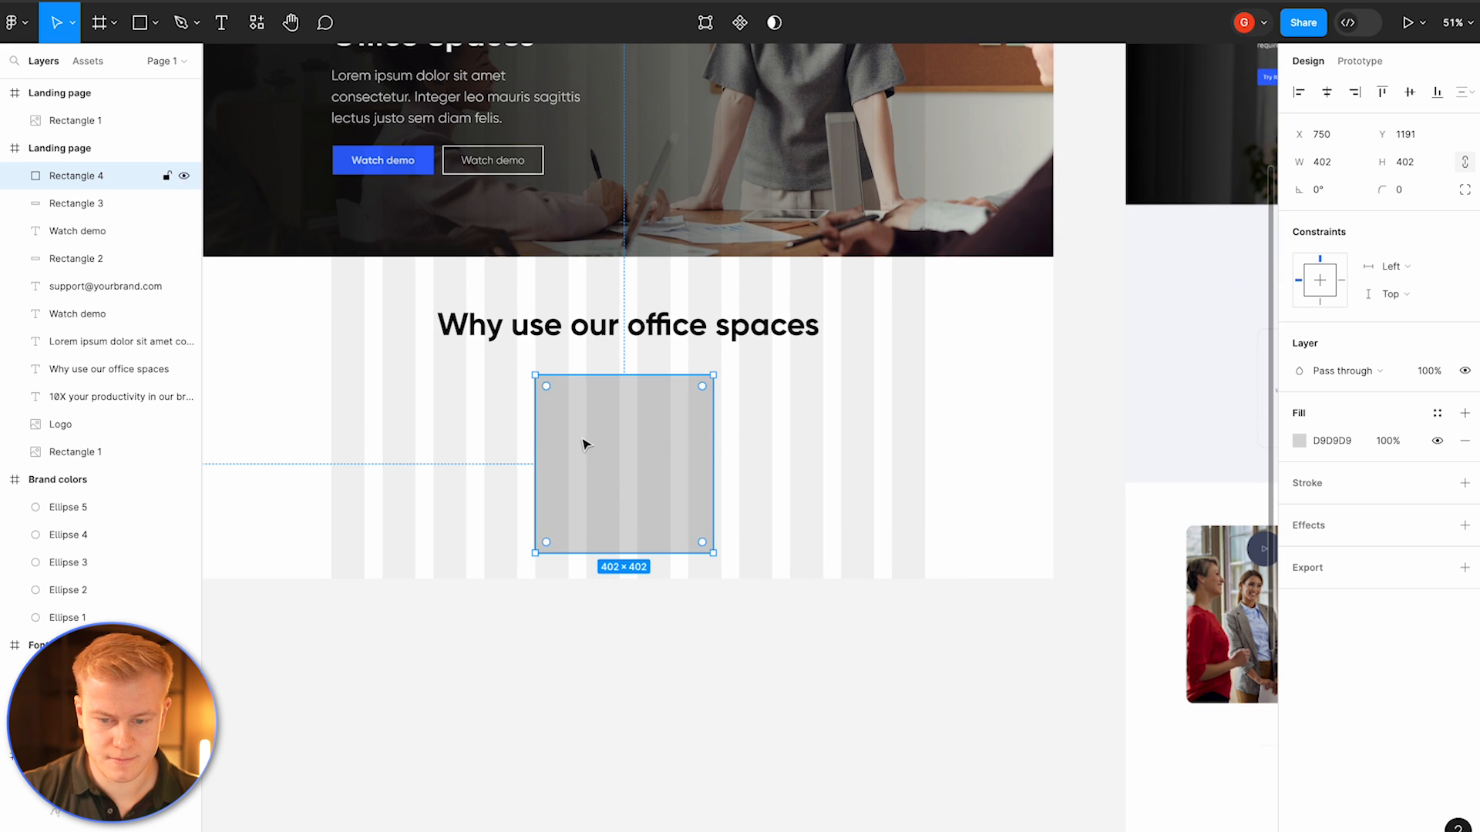
Step: Resize the square to span grid columns and duplicate it into a row of three 420 px tiles
drag(716, 417, 463, 452)
key(ctrl+d)
drag(293, 426, 925, 428)
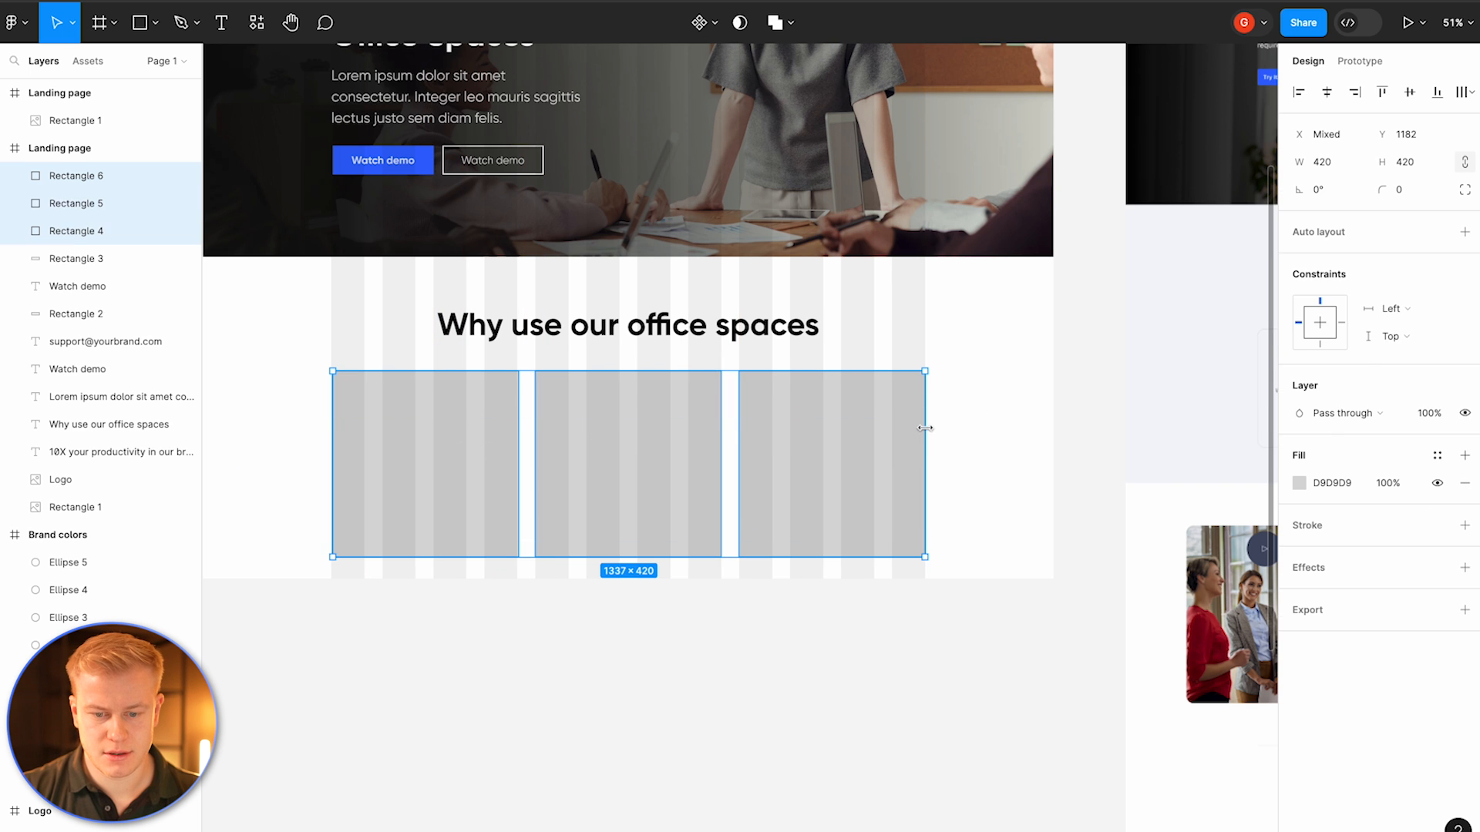
Step: Extend the Landing page frame to 3253 px high and hide its layout grid
scroll(925, 429, down, 3)
click(855, 515)
drag(846, 809, 849, 831)
click(1437, 357)
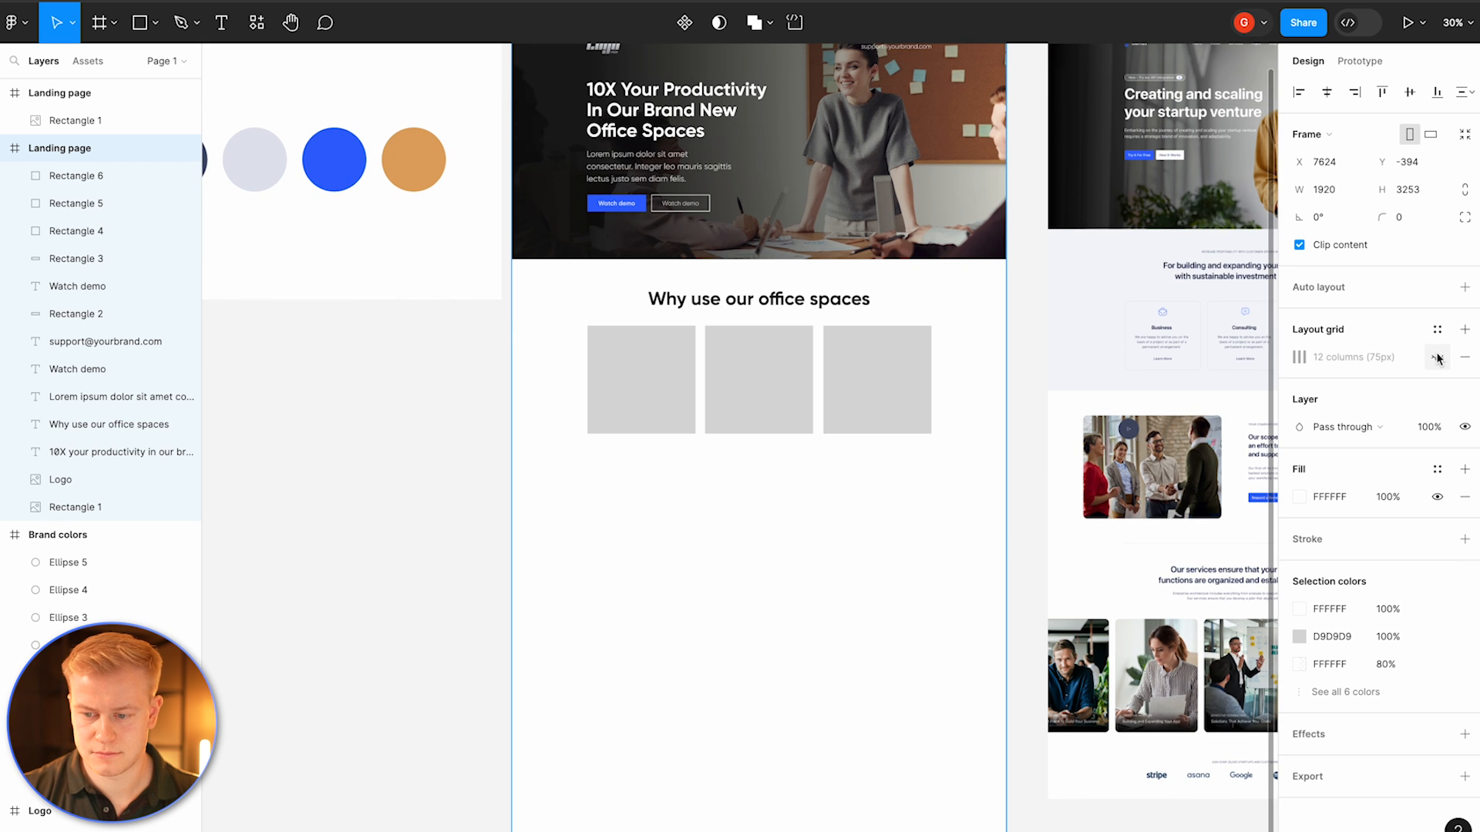
Step: Set the fill of the three tiles to FFFFFF
click(617, 655)
scroll(614, 650, right, 3)
scroll(614, 650, up, 1)
drag(755, 544, 531, 450)
click(1301, 484)
text(FFFFFF)
key(Return)
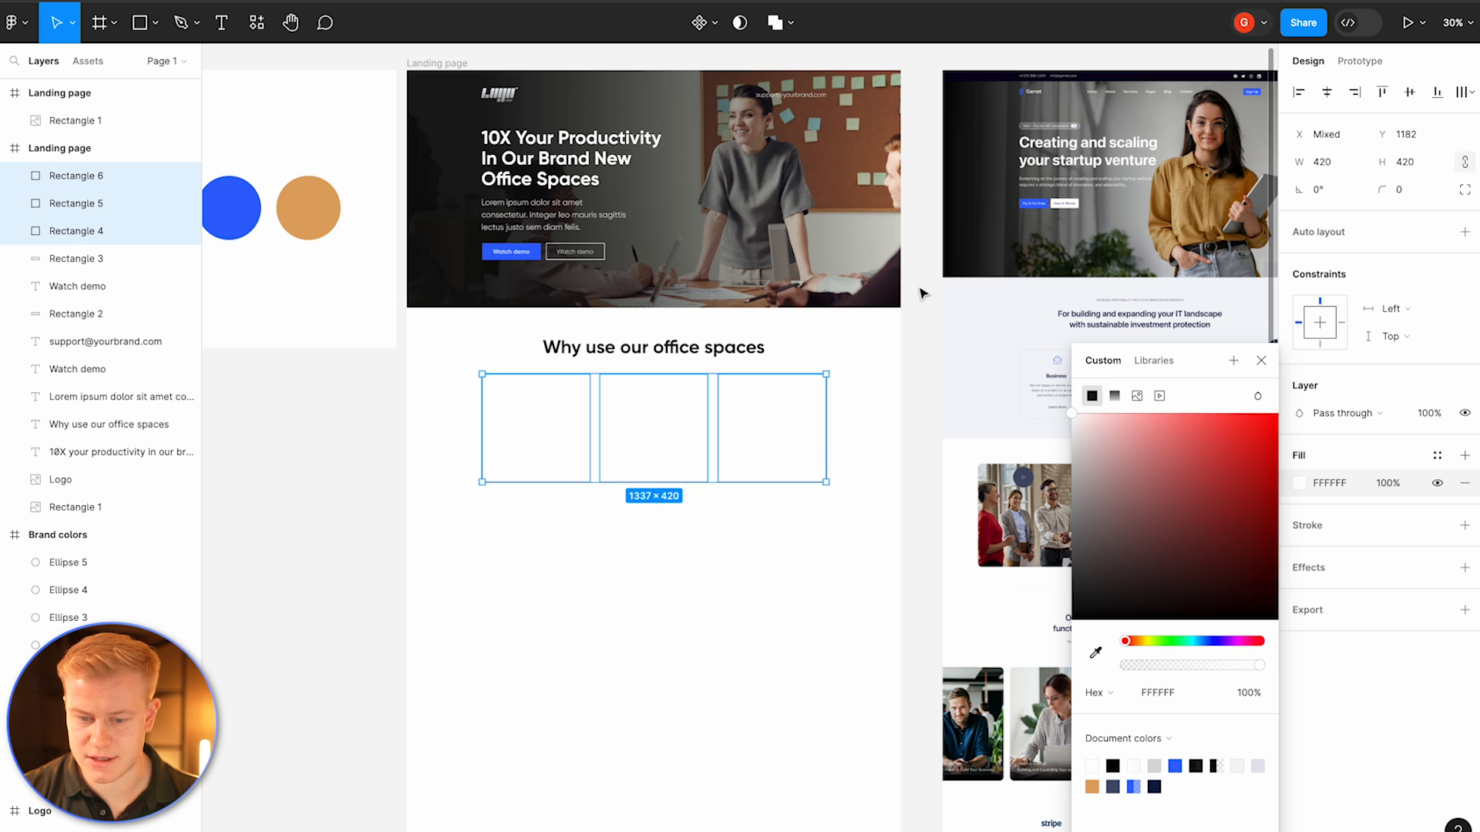
Step: Add a drop shadow to the three tiles with blur 100 and 5% opacity
click(1320, 571)
click(1320, 571)
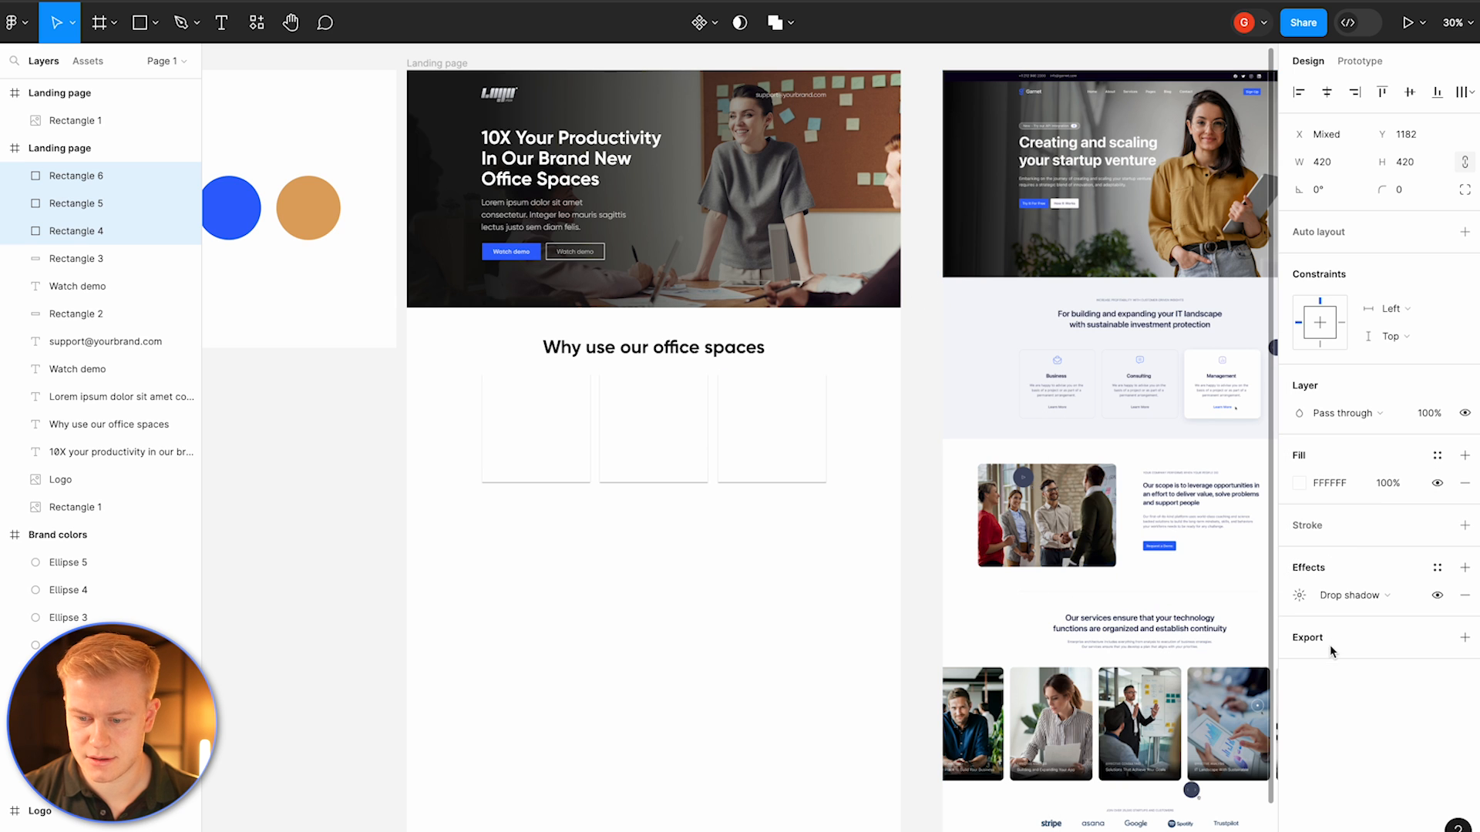
click(1299, 595)
click(1217, 637)
text(100)
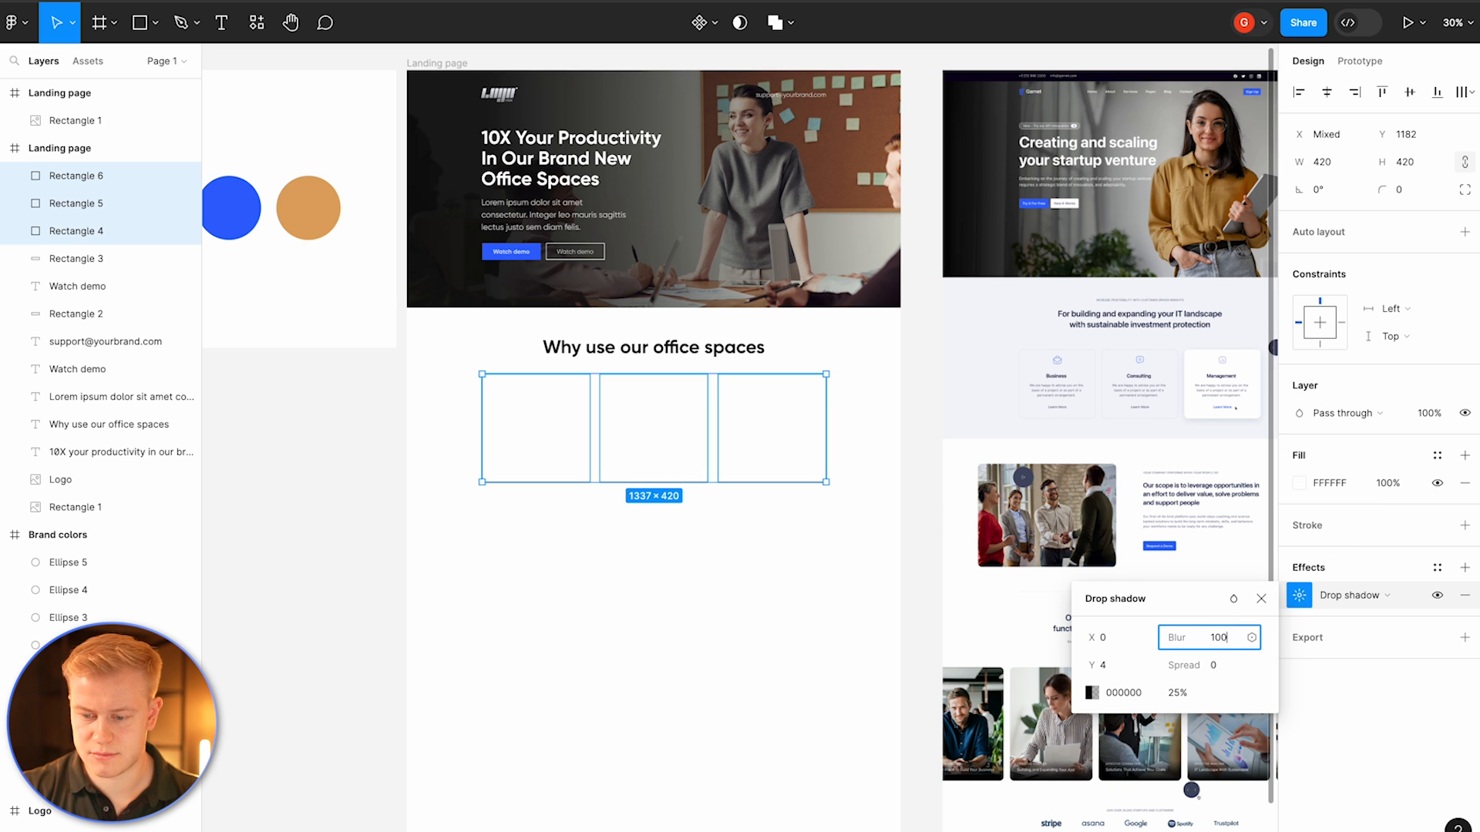
key(Return)
click(1192, 694)
text(5)
key(Return)
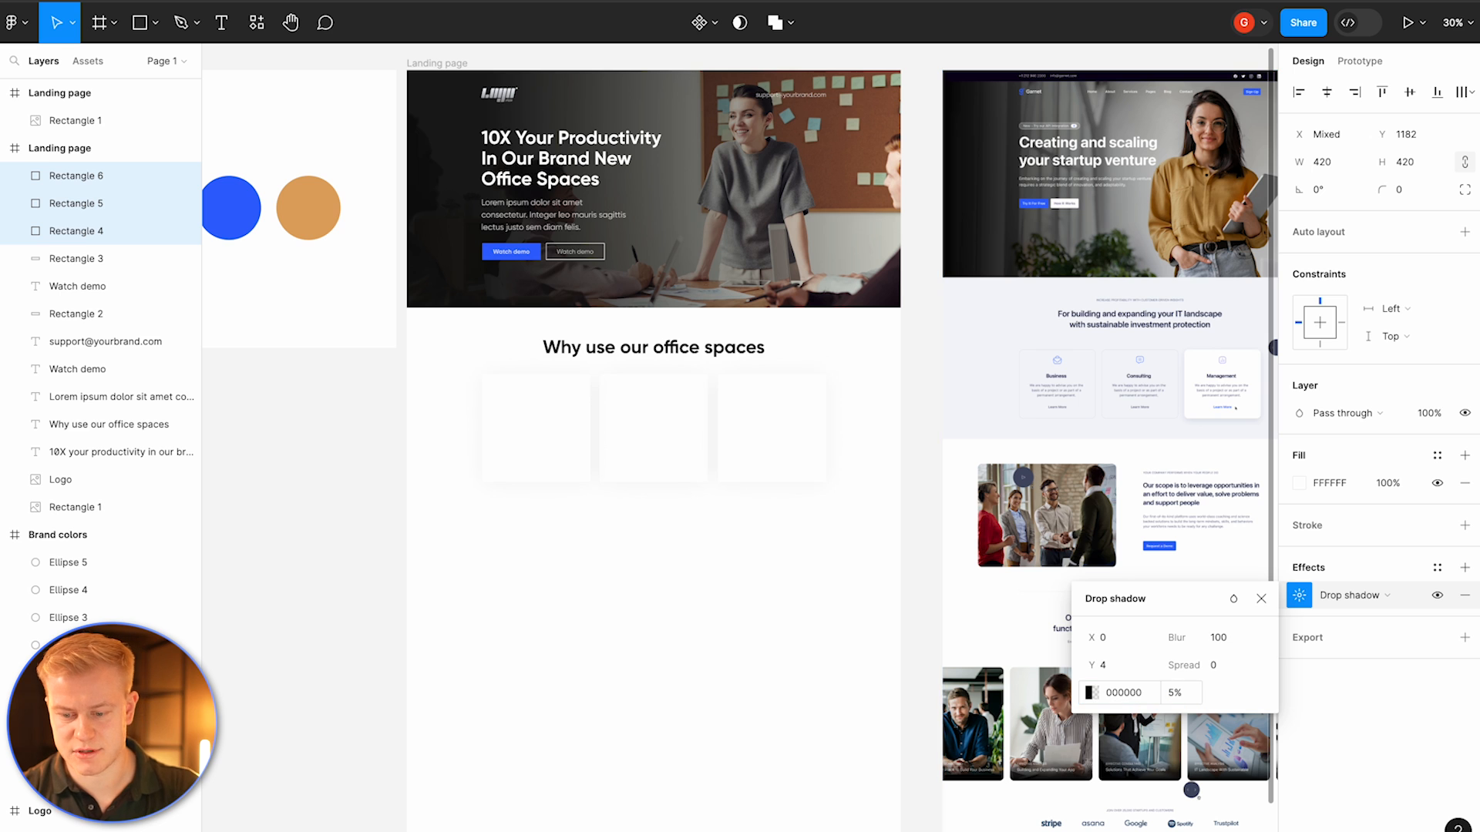
Step: Round the tiles' corners to 20 and move them down below the section heading
click(1407, 194)
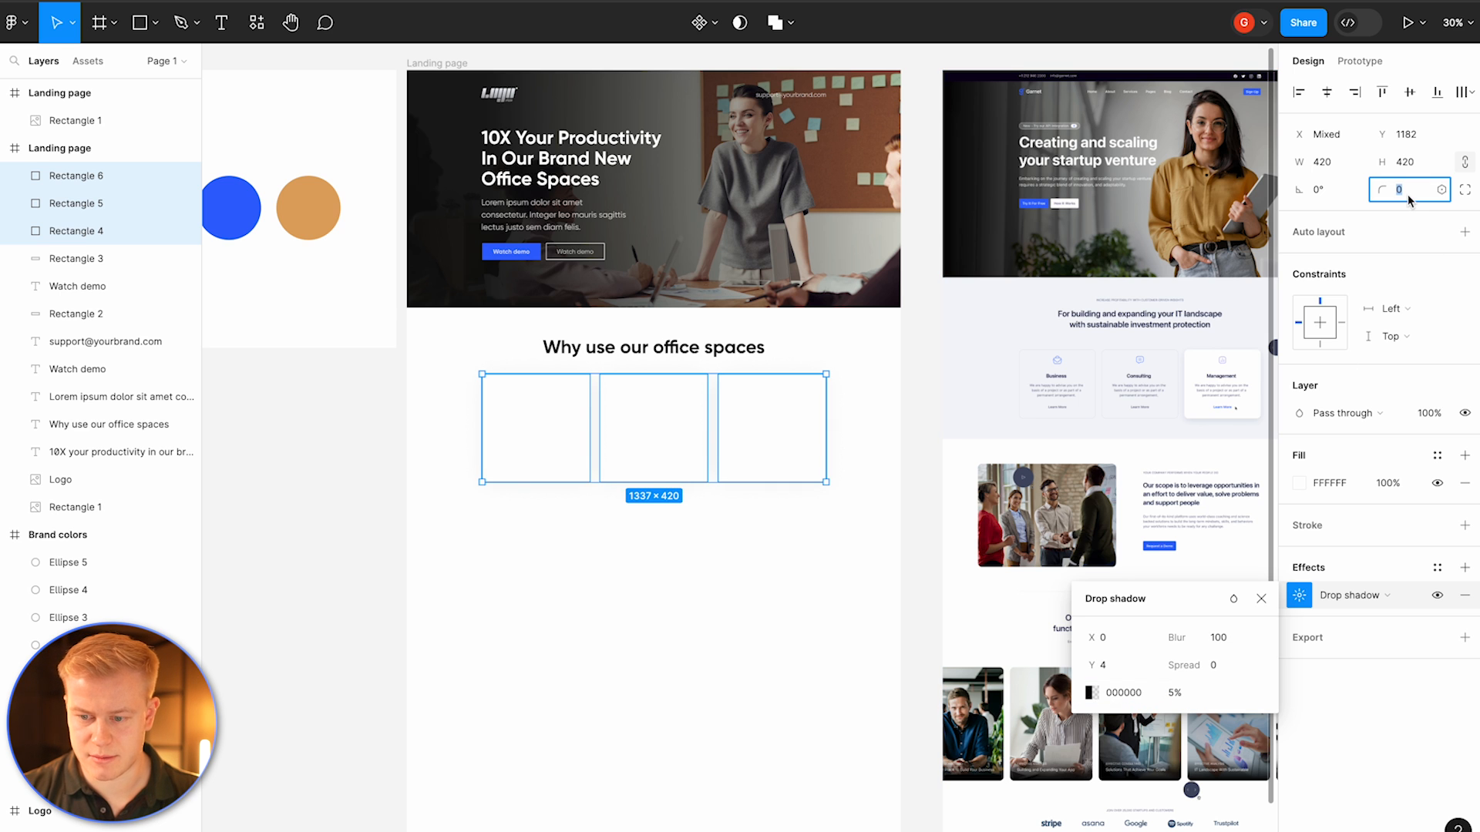
key(Return)
drag(773, 426, 763, 439)
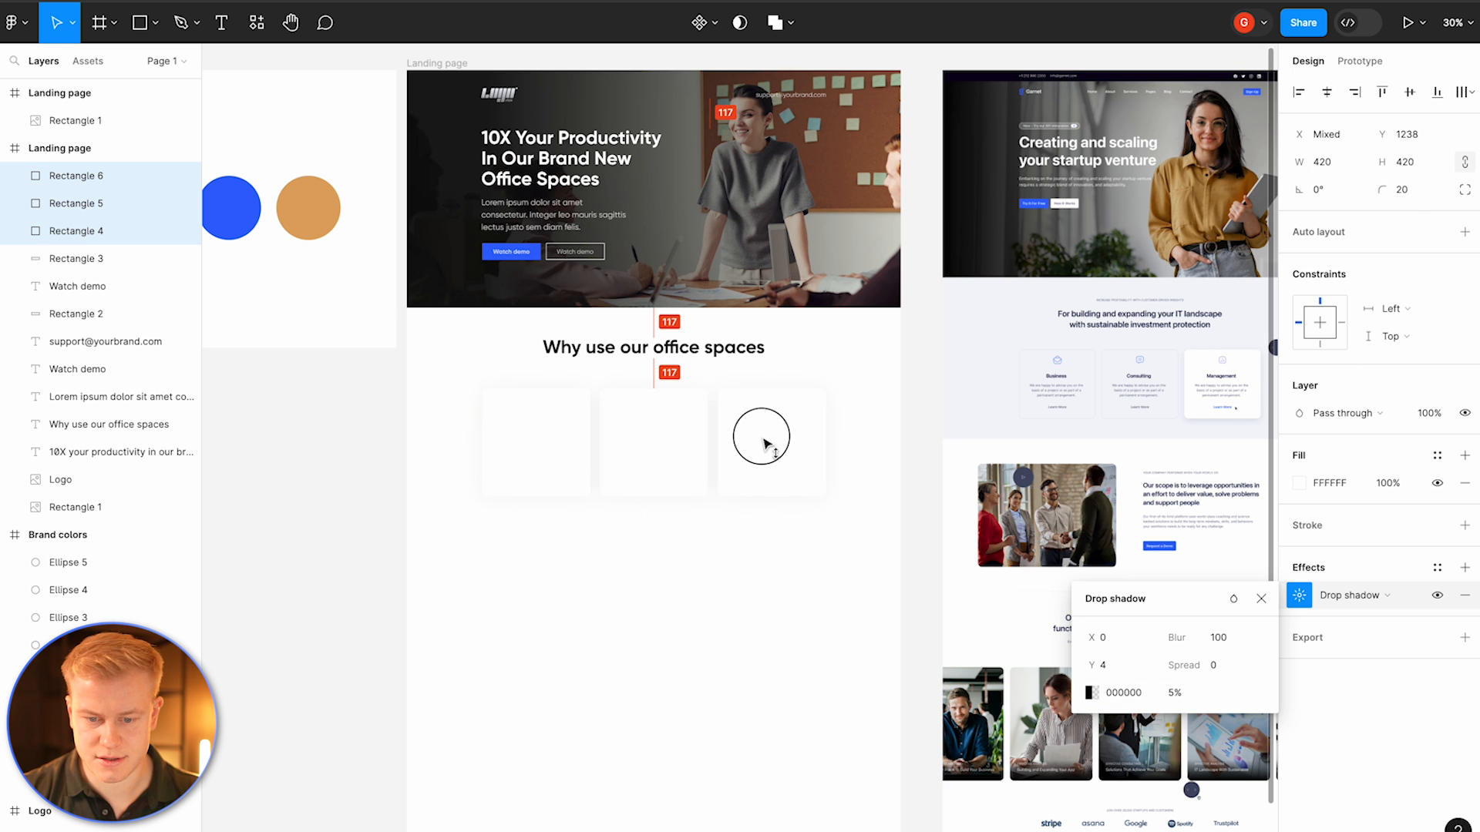
click(724, 354)
drag(720, 353, 719, 361)
drag(719, 362, 719, 361)
click(700, 511)
Step: Remove the drop shadow from the first two tiles
scroll(700, 511, up, 5)
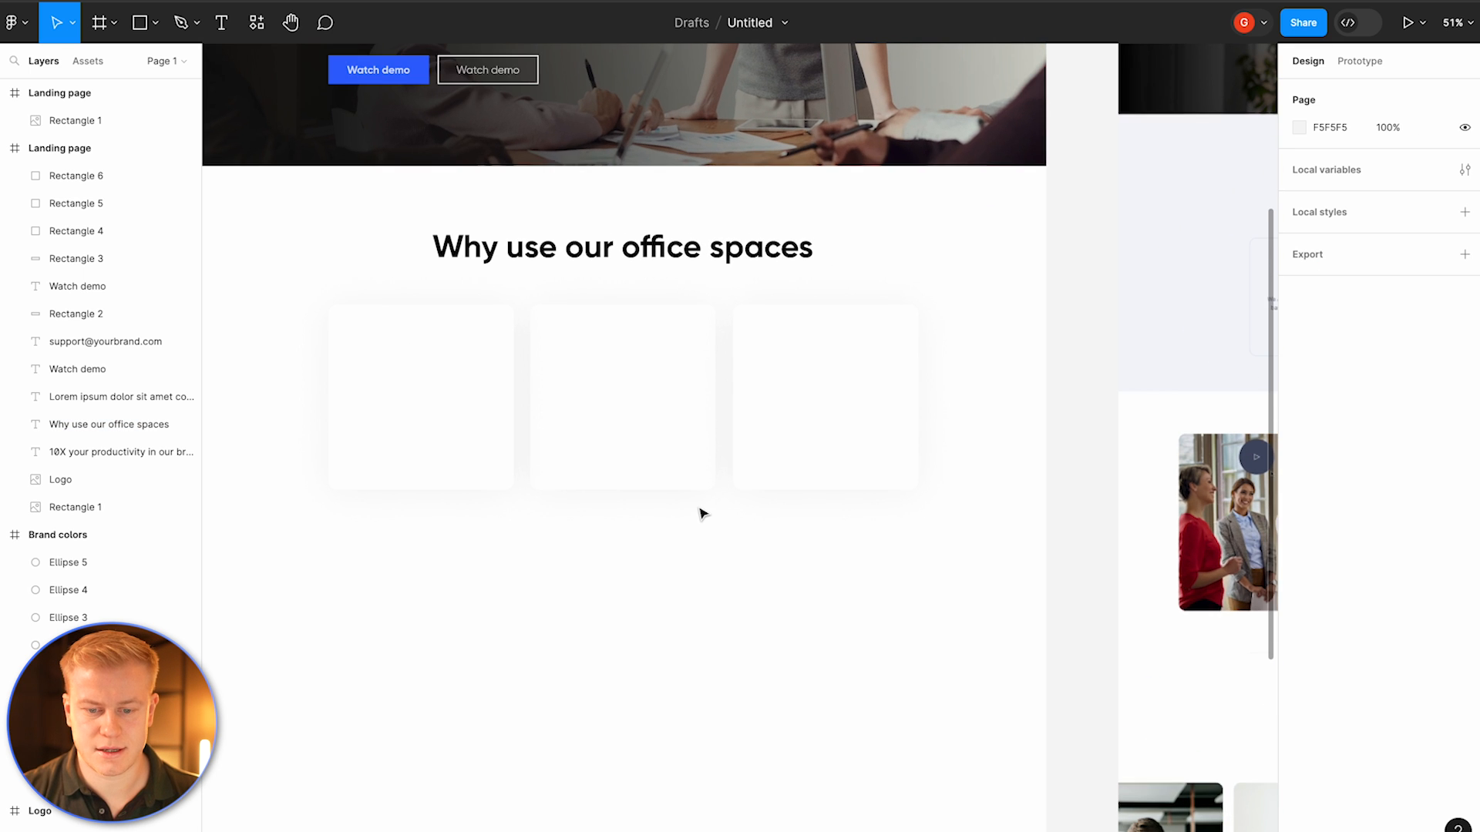
scroll(702, 514, right, 5)
scroll(702, 514, up, 1)
scroll(700, 513, down, 3)
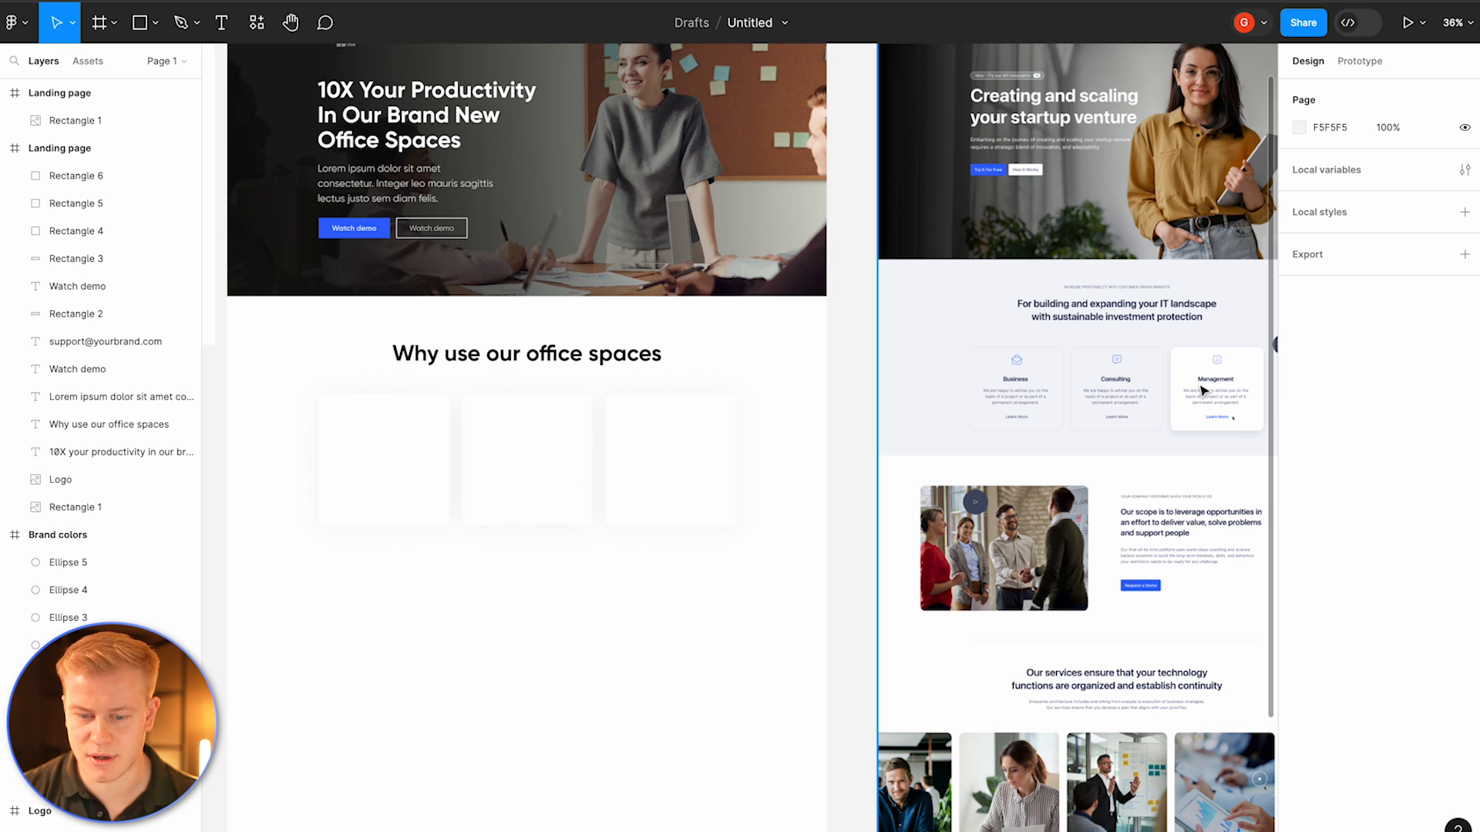
drag(548, 562, 385, 459)
click(1465, 623)
click(604, 592)
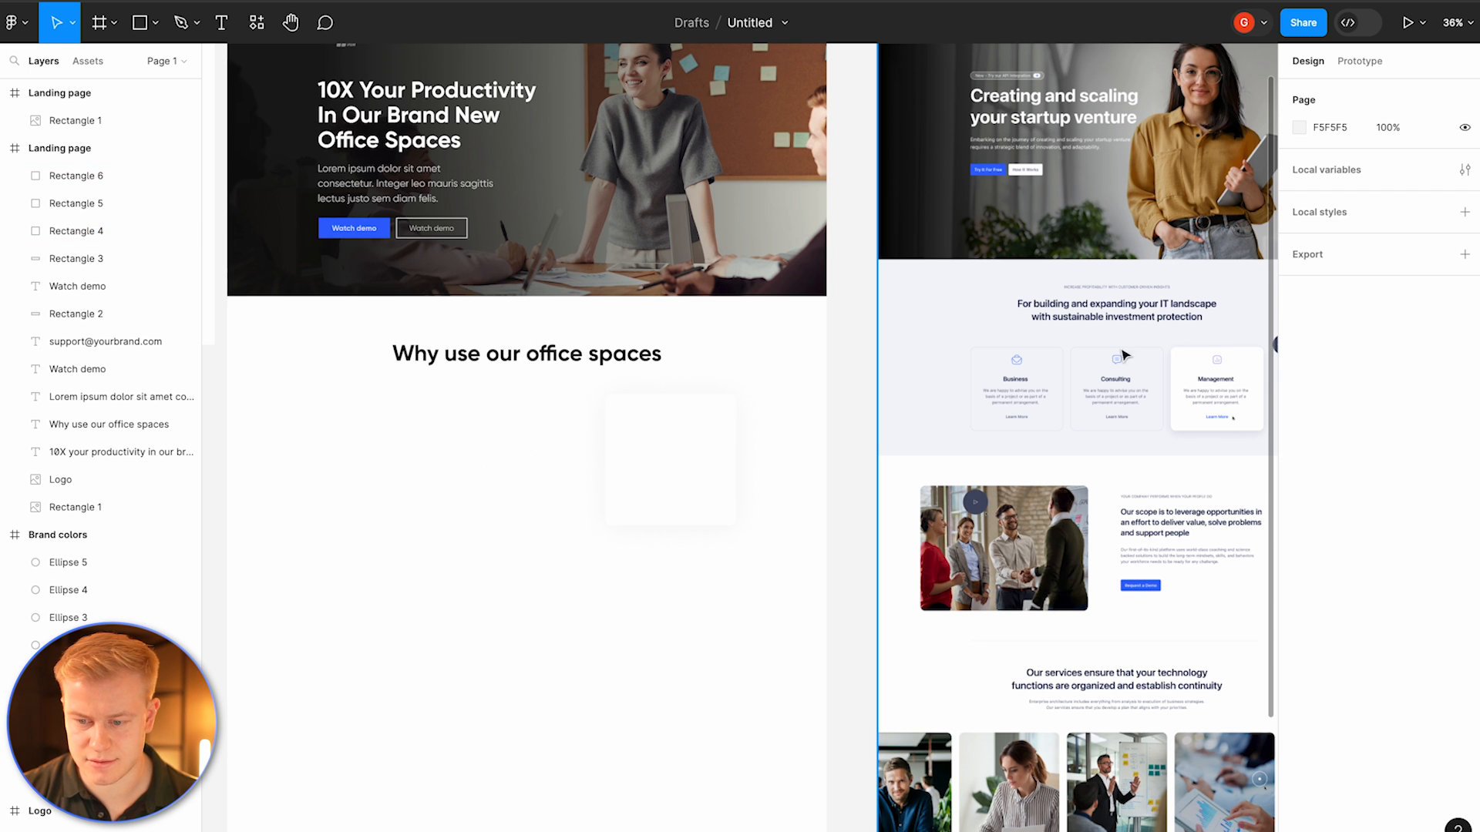
Step: Give the first two tiles a 2 px 3366FF stroke at about 30% opacity
scroll(483, 485, up, 3)
click(489, 590)
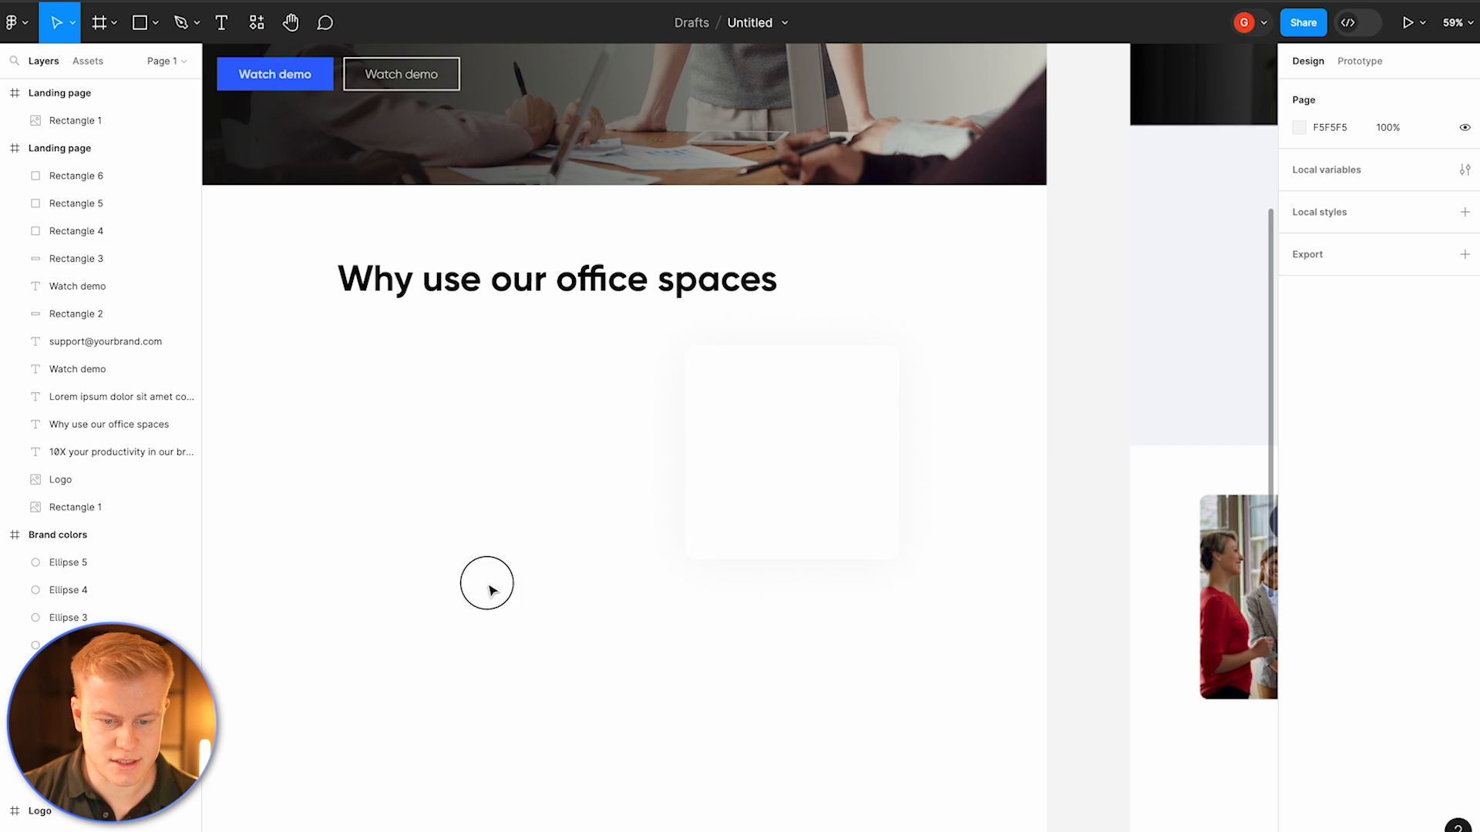
drag(488, 590, 312, 416)
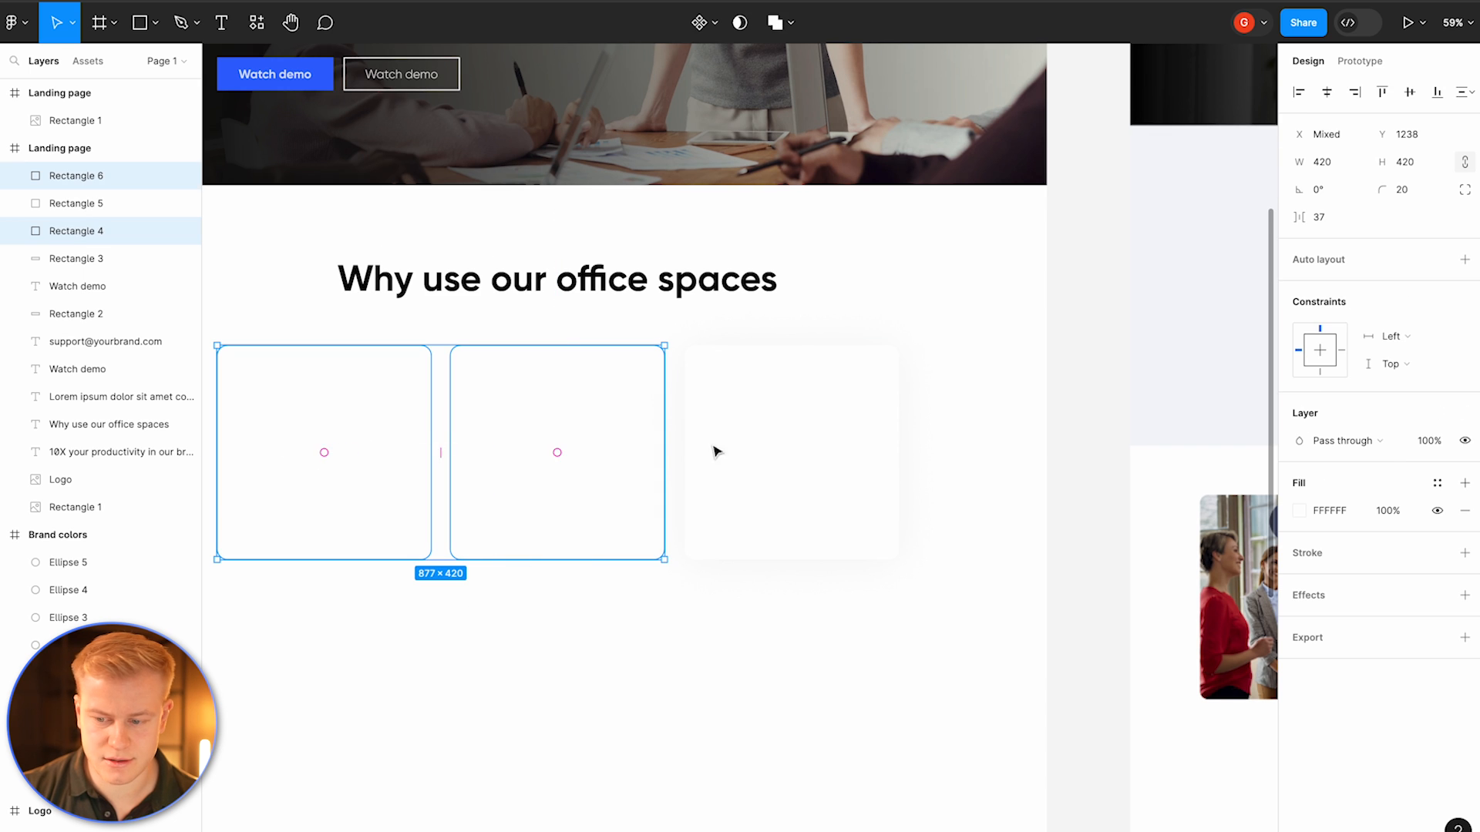
click(1324, 563)
click(1299, 581)
click(1158, 764)
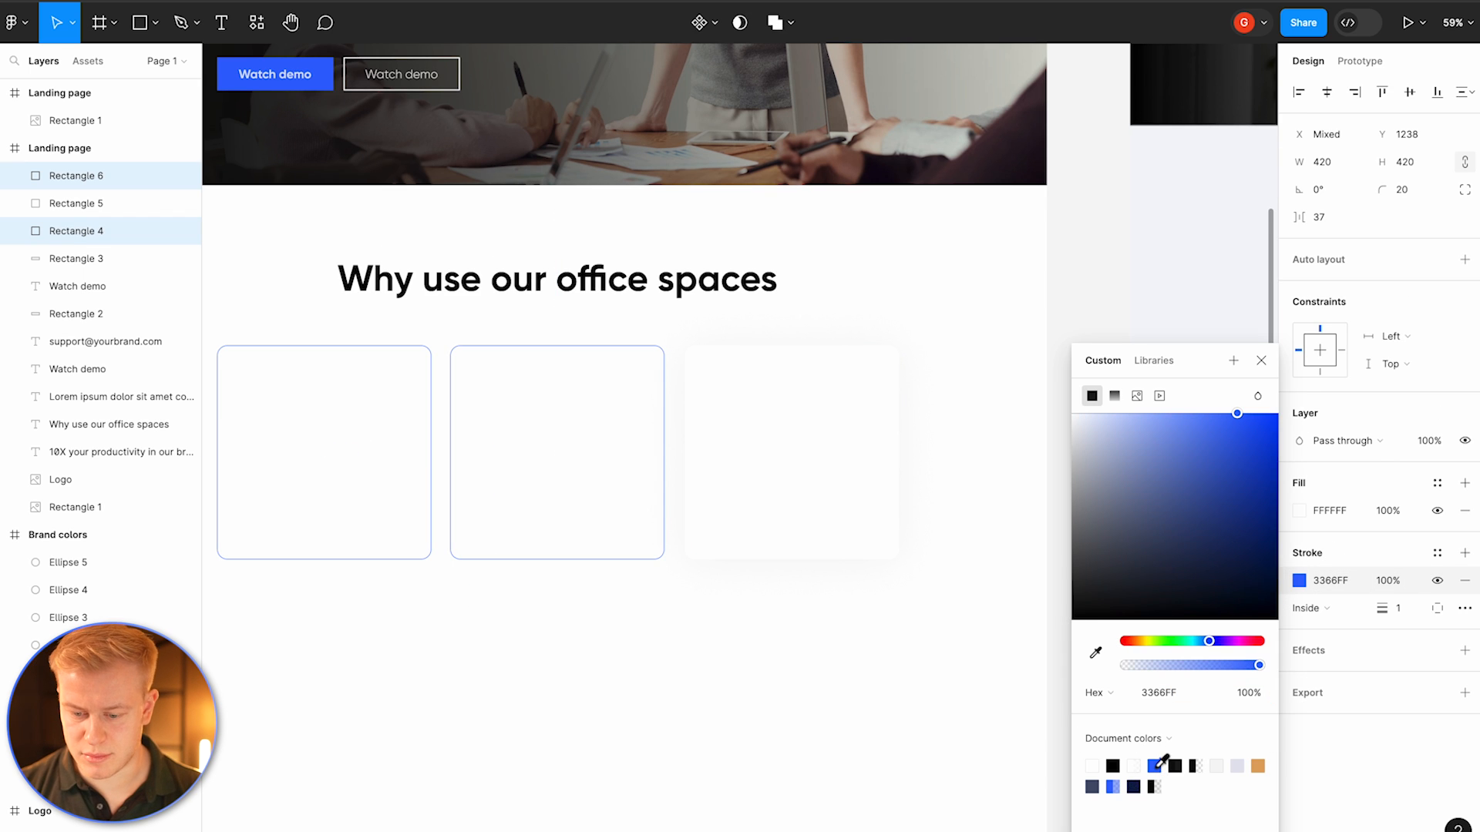
mouse_move(1261, 667)
mouse_down()
mouse_move(1121, 663)
mouse_move(1164, 667)
mouse_up()
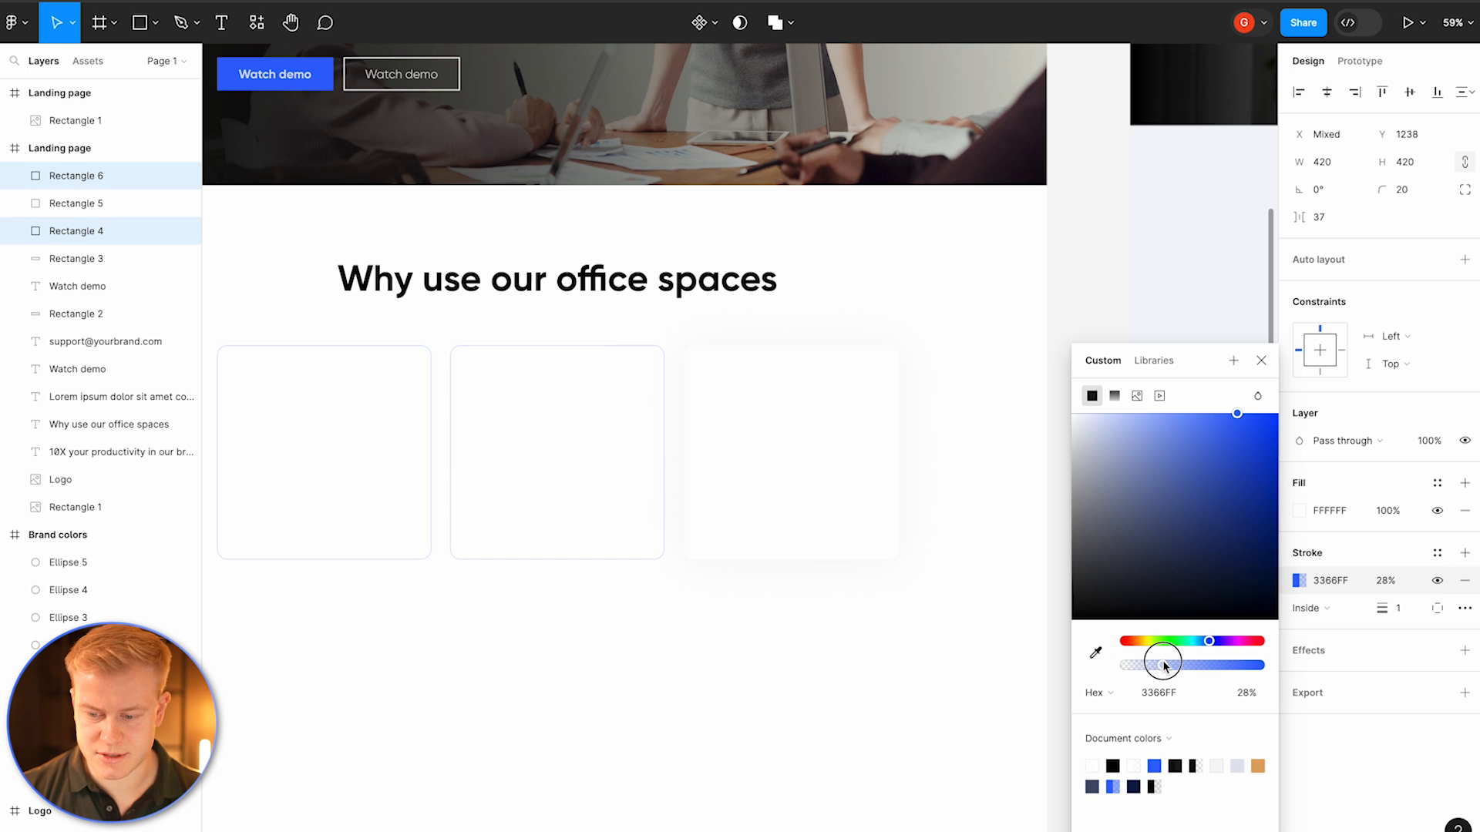
drag(1384, 605, 1385, 605)
click(797, 663)
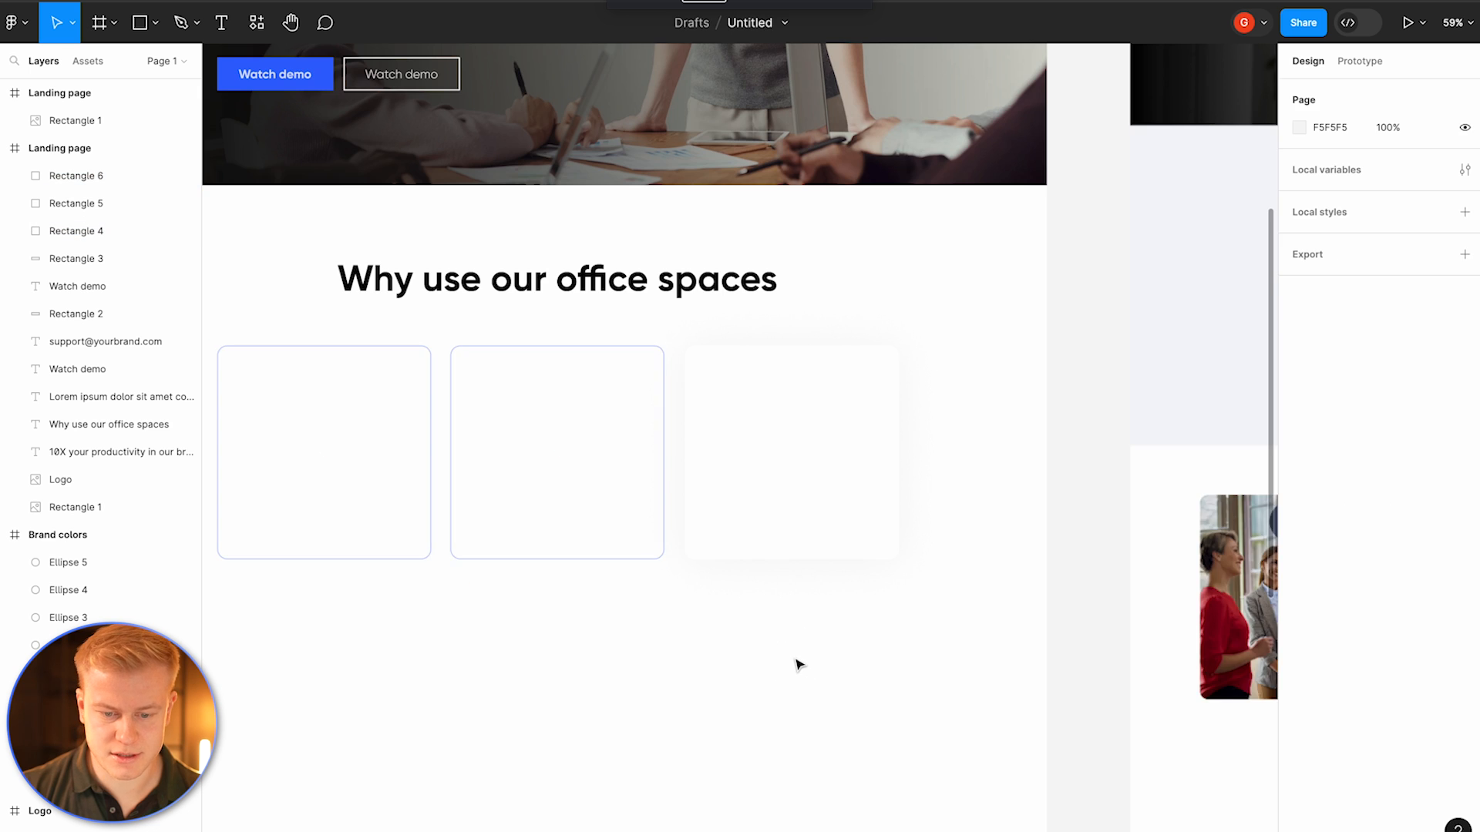
Step: Duplicate the section heading below the tiles and set the copy's font size to 52
scroll(797, 664, down, 3)
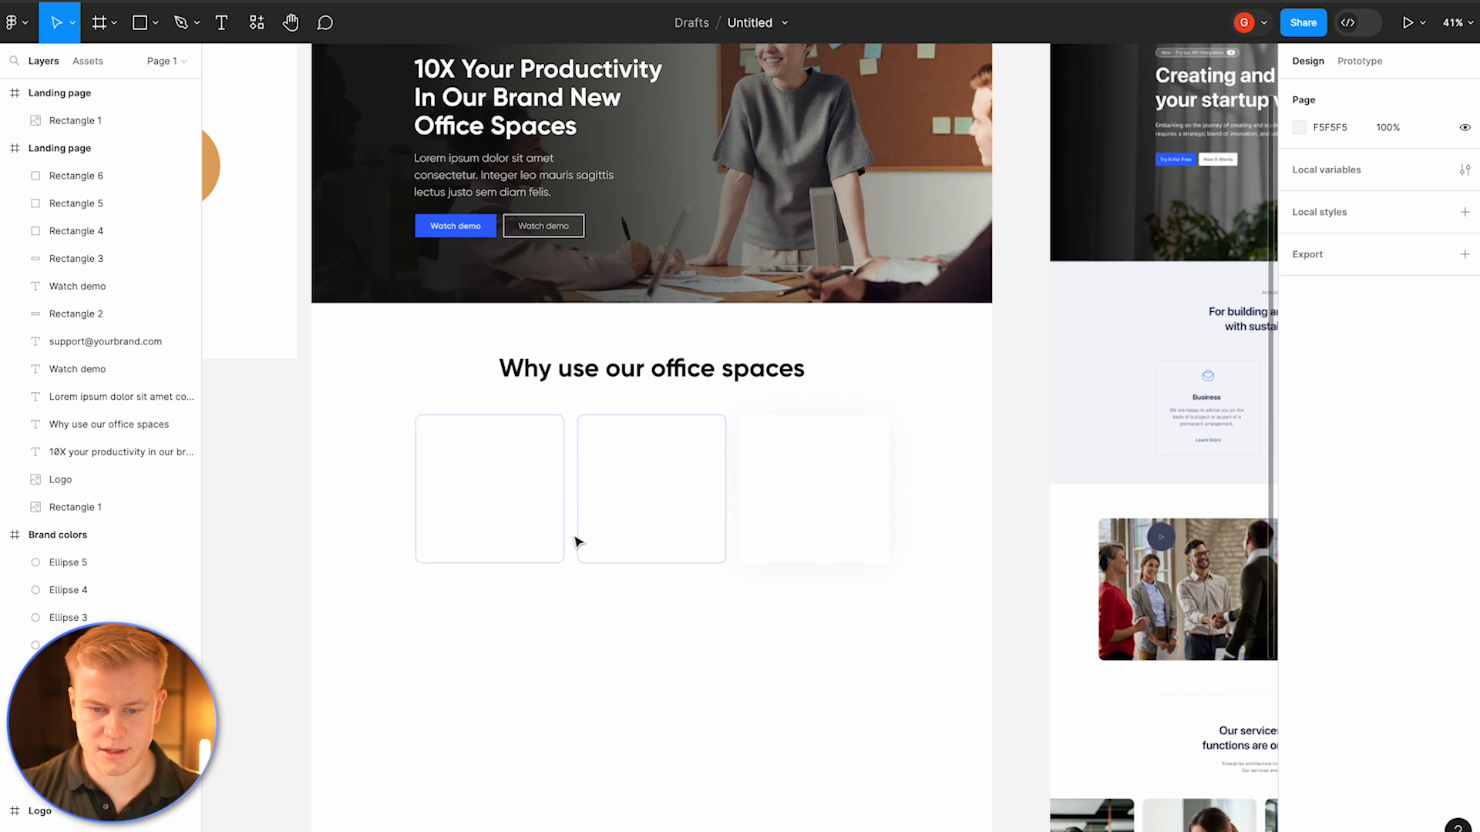
click(615, 368)
drag(615, 368, 626, 616)
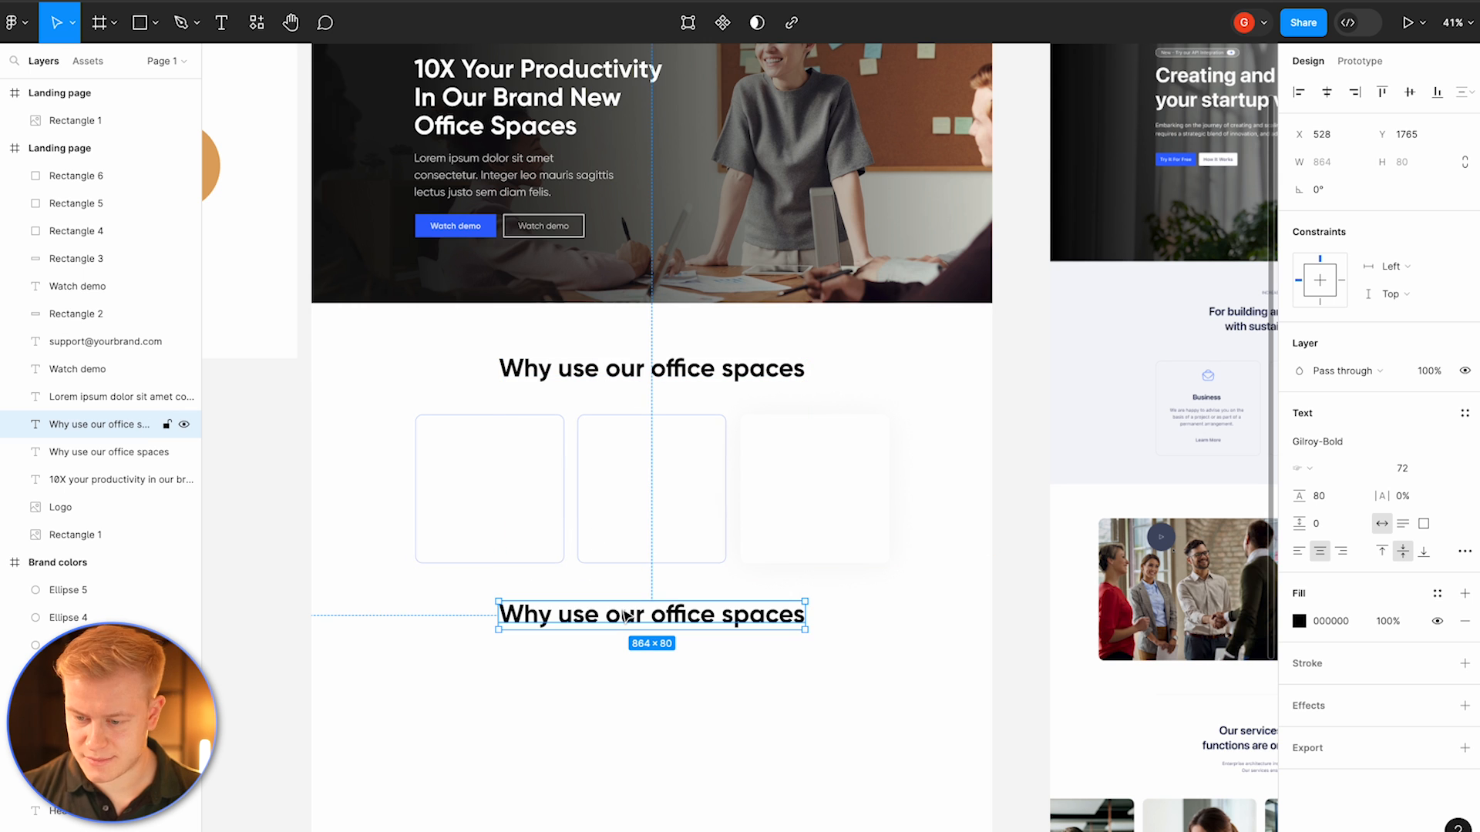
click(1402, 468)
text(52)
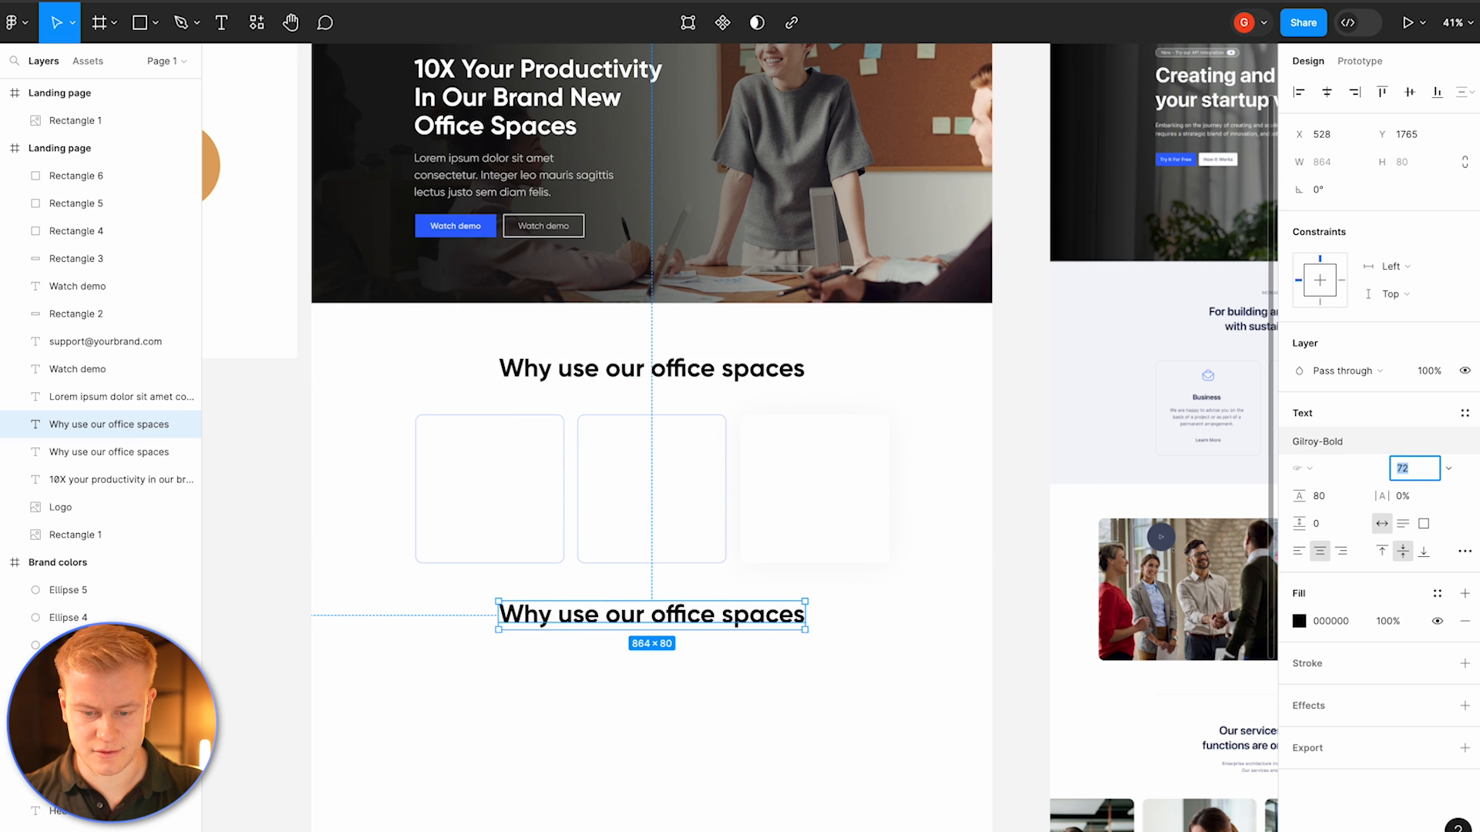
key(Return)
Step: Change the copied heading's text to Headline and place a Headline in each of the three tiles
scroll(696, 354, up, 5)
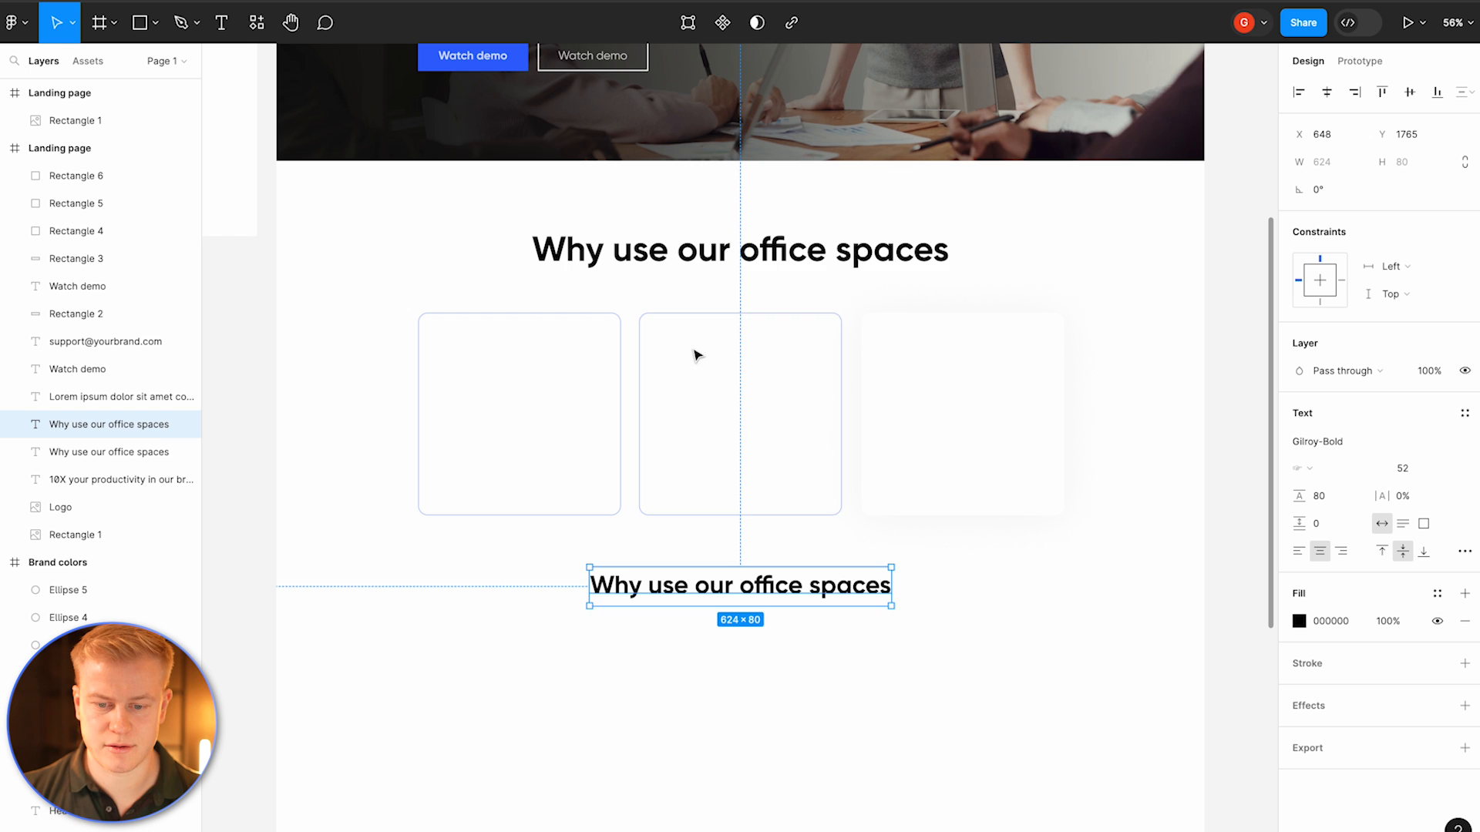
click(738, 251)
click(752, 590)
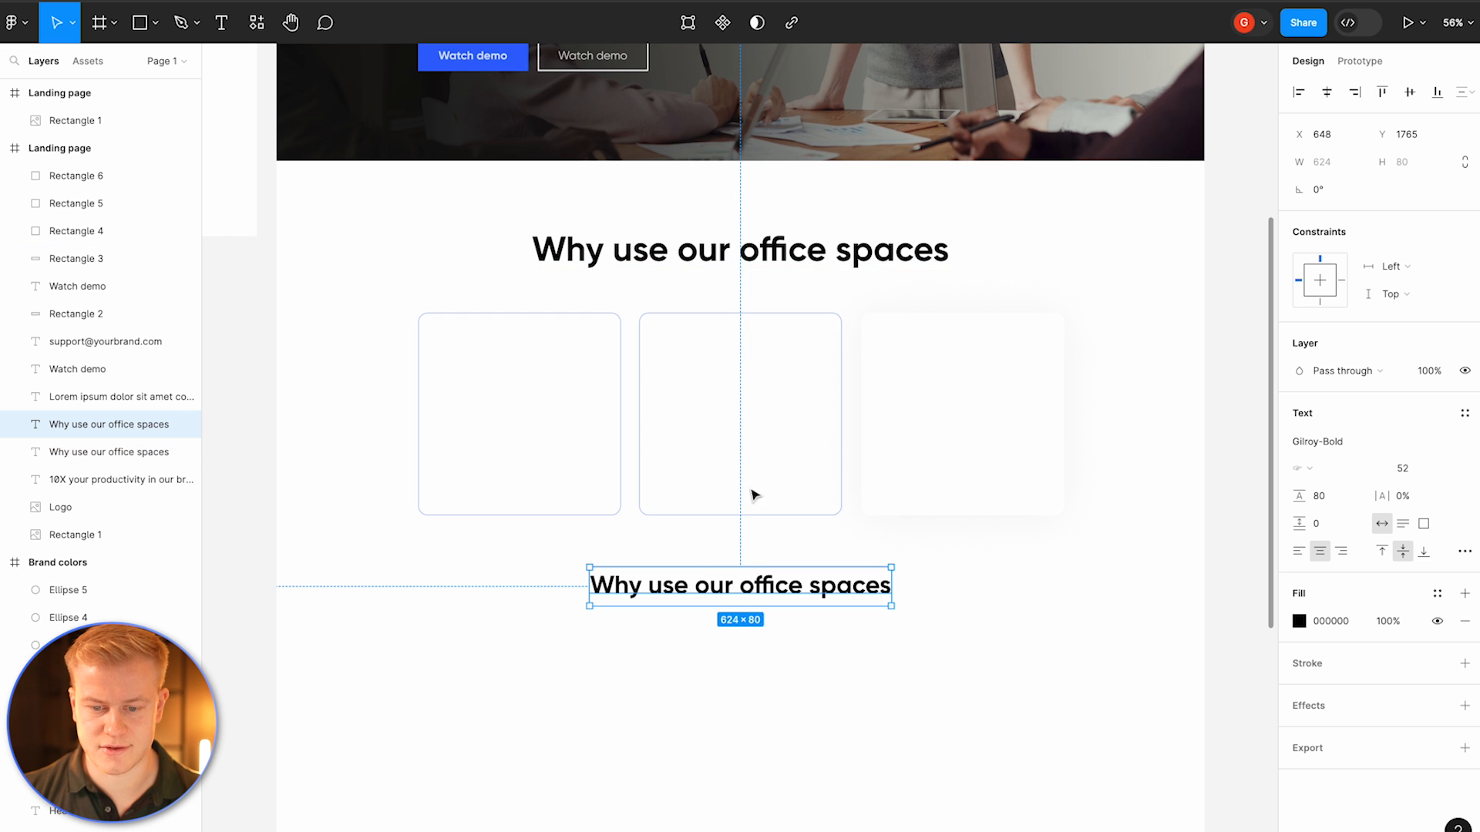
double_click(774, 587)
text(Headline)
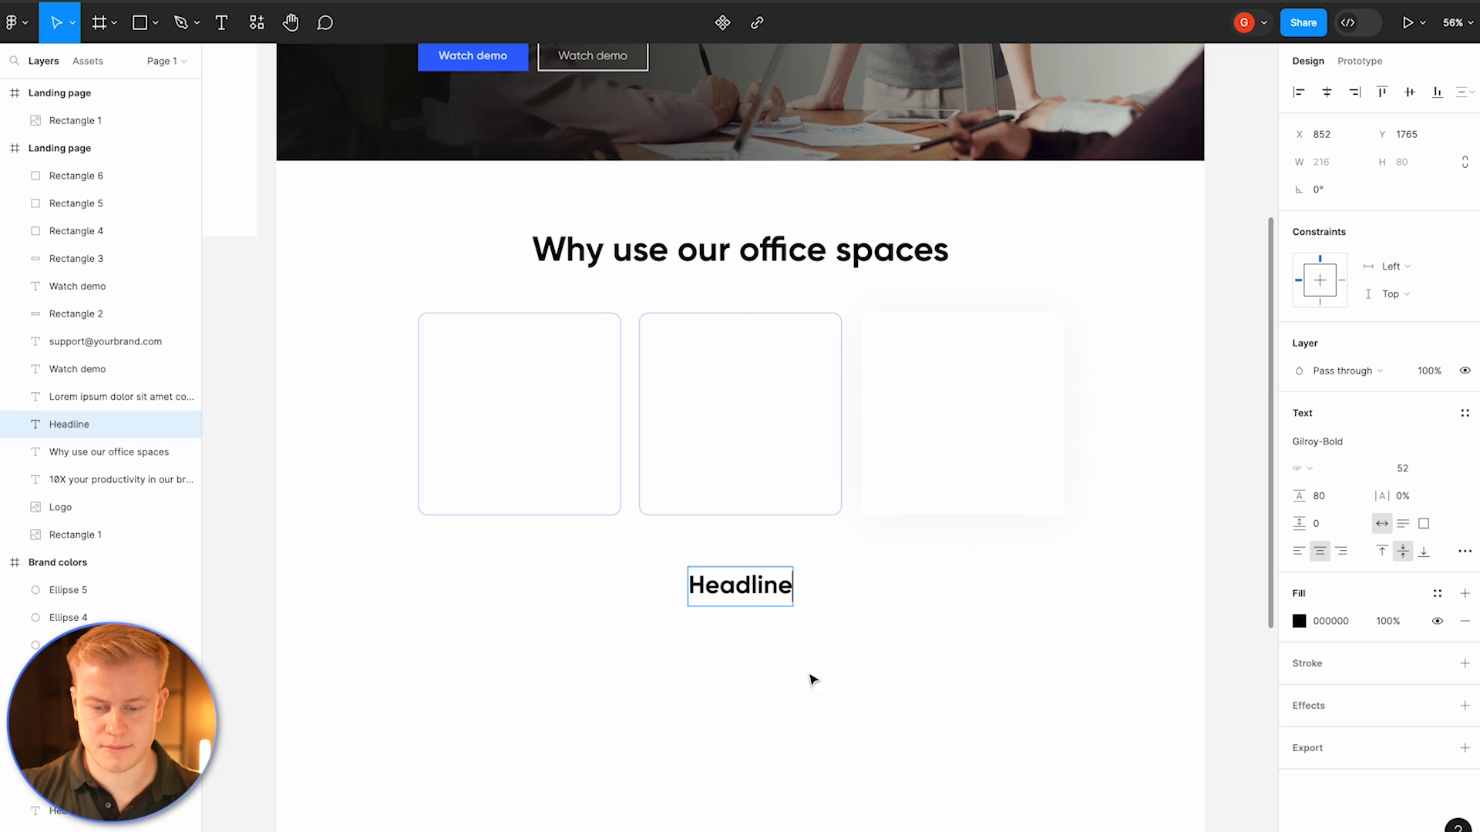
key(Escape)
drag(742, 588, 950, 420)
click(760, 614)
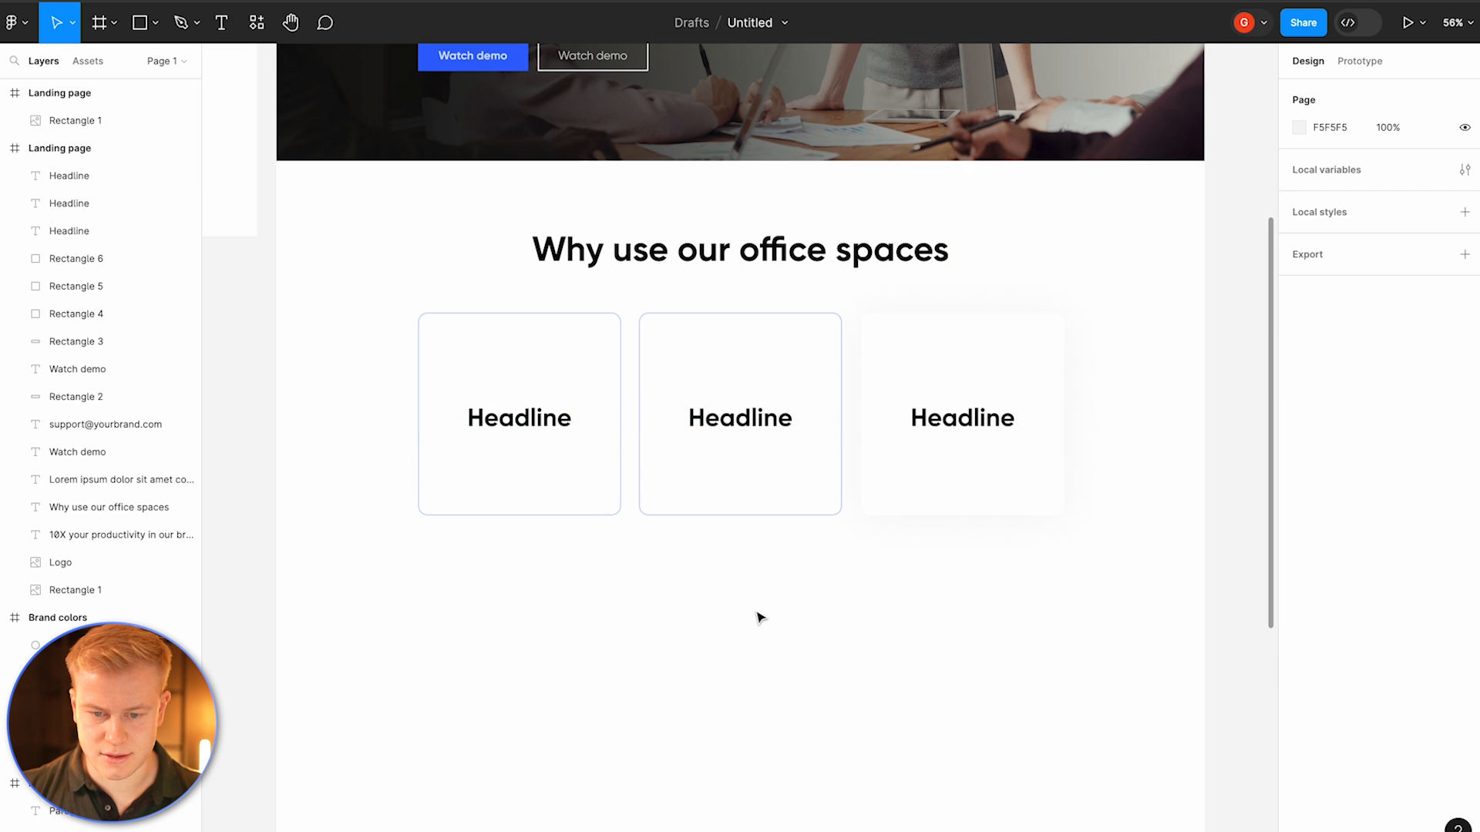
Step: Duplicate the hero body text below the tiles and set its colour to 222222
scroll(759, 615, up, 3)
click(551, 125)
drag(551, 125, 751, 731)
click(1298, 621)
drag(1169, 591, 913, 691)
drag(1078, 605, 986, 571)
click(1154, 691)
text(22)
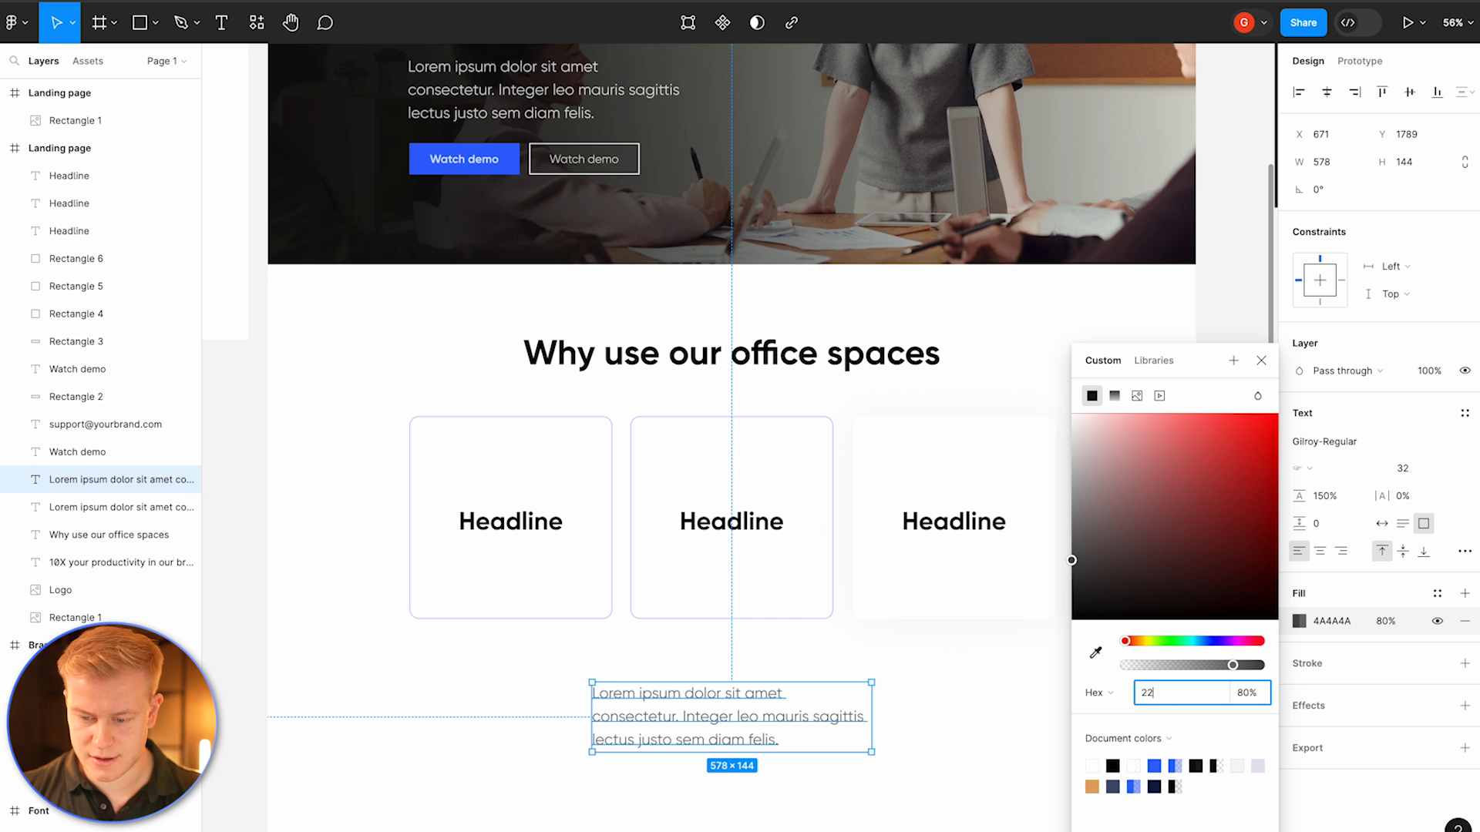
text(2222)
key(Return)
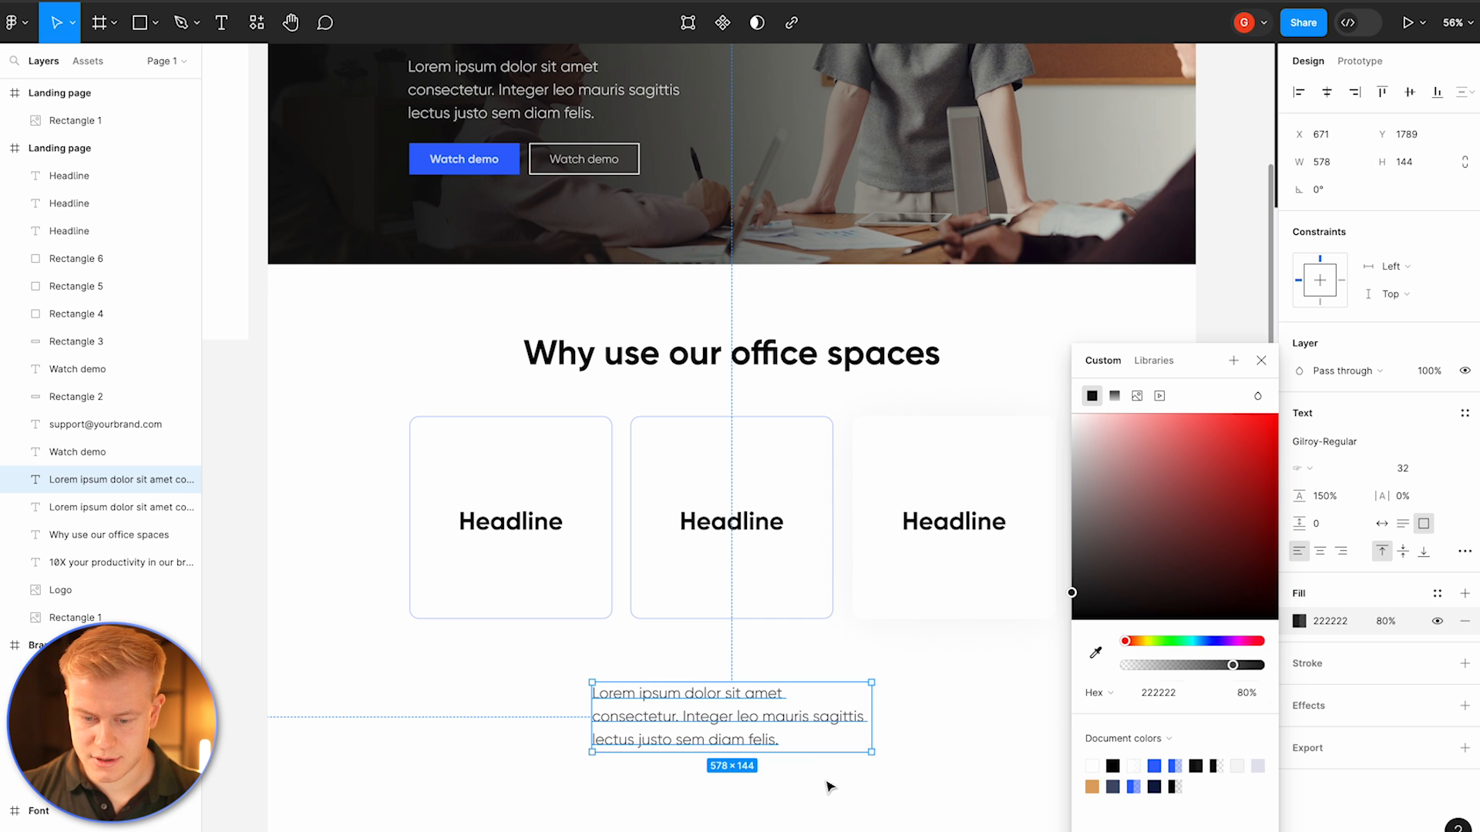
Step: Center-align the copied paragraph and set its font size to 24
click(1321, 550)
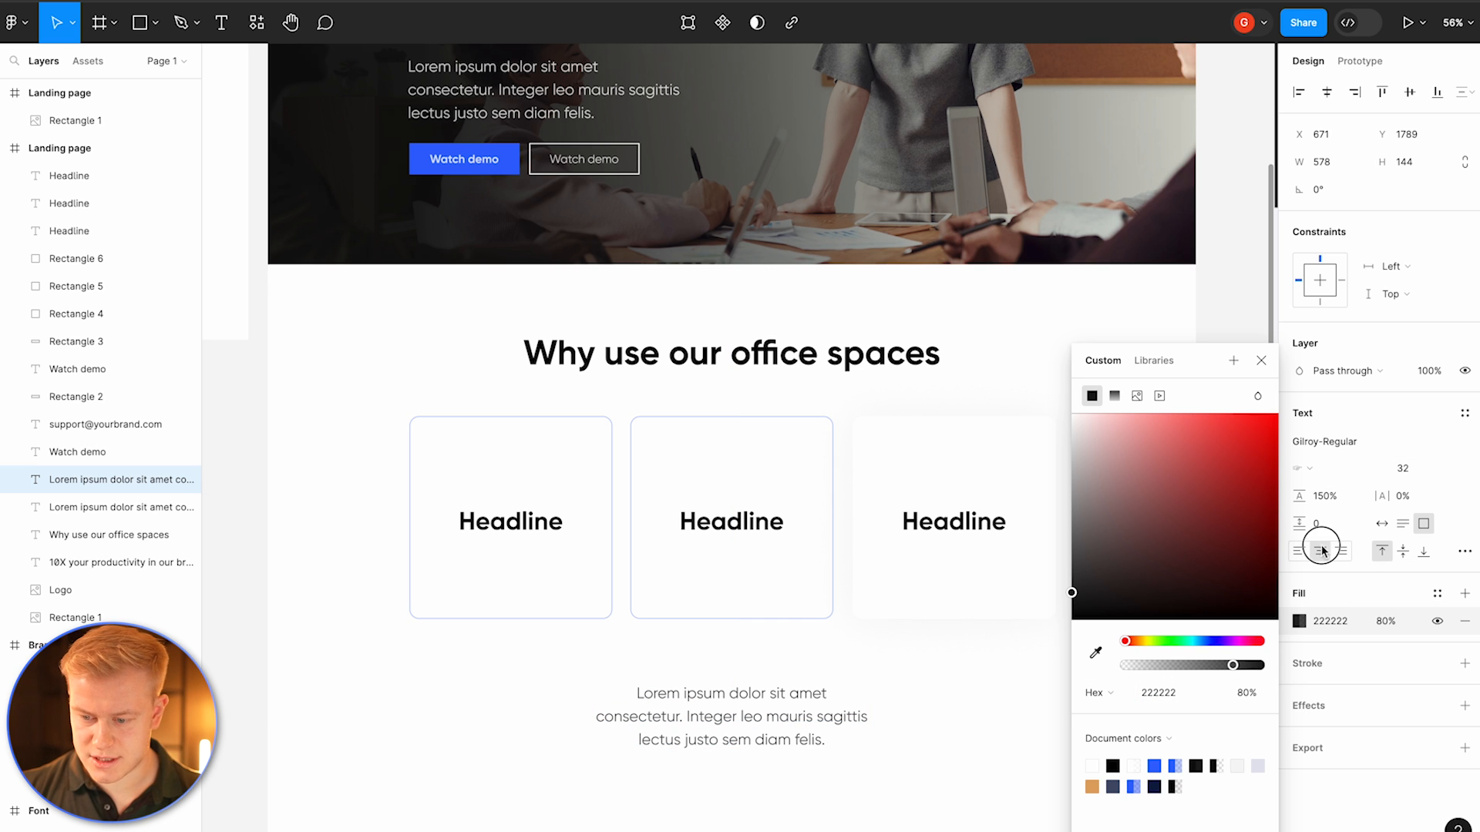
click(1402, 551)
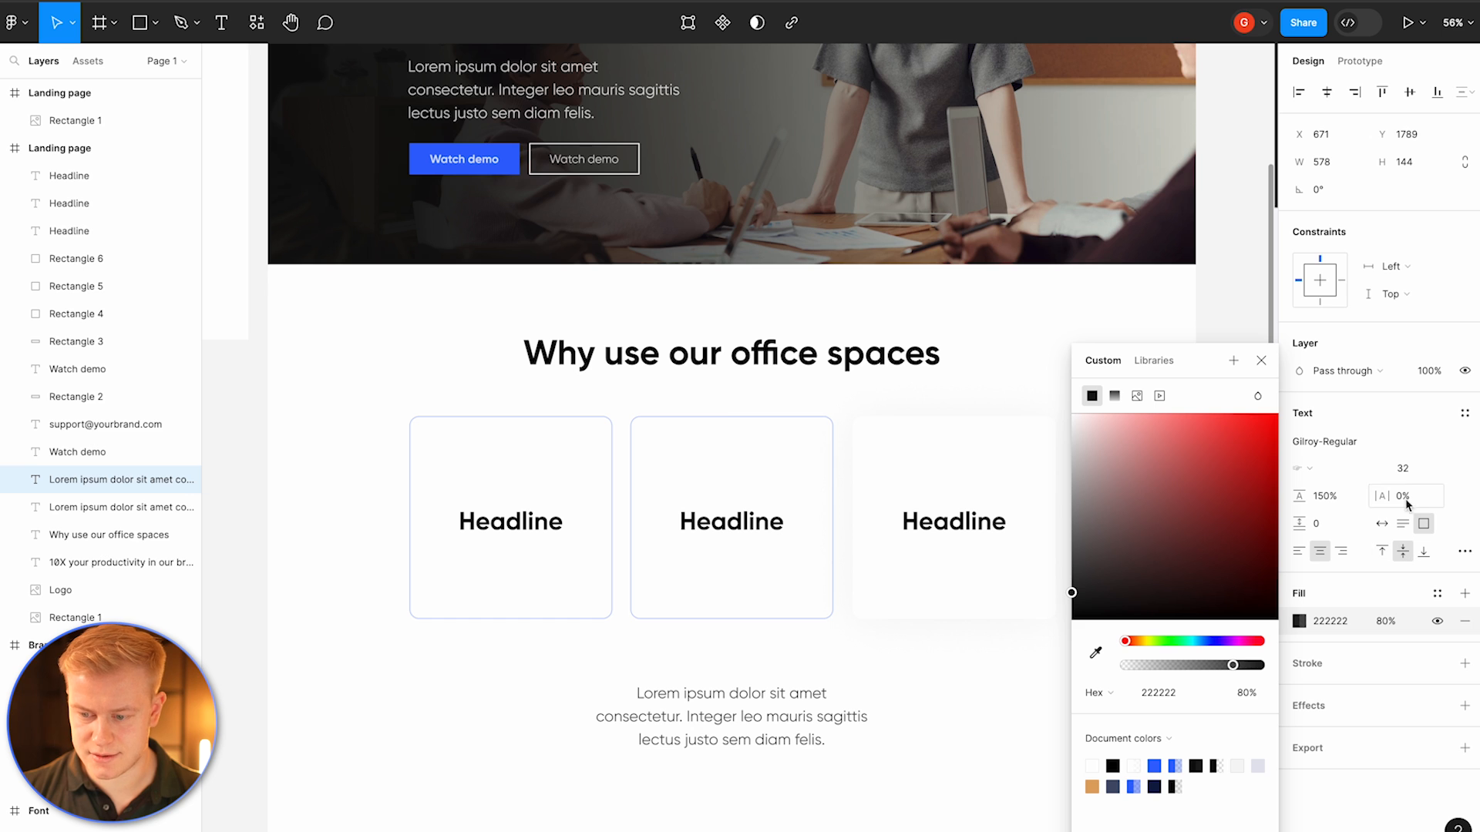
click(1409, 469)
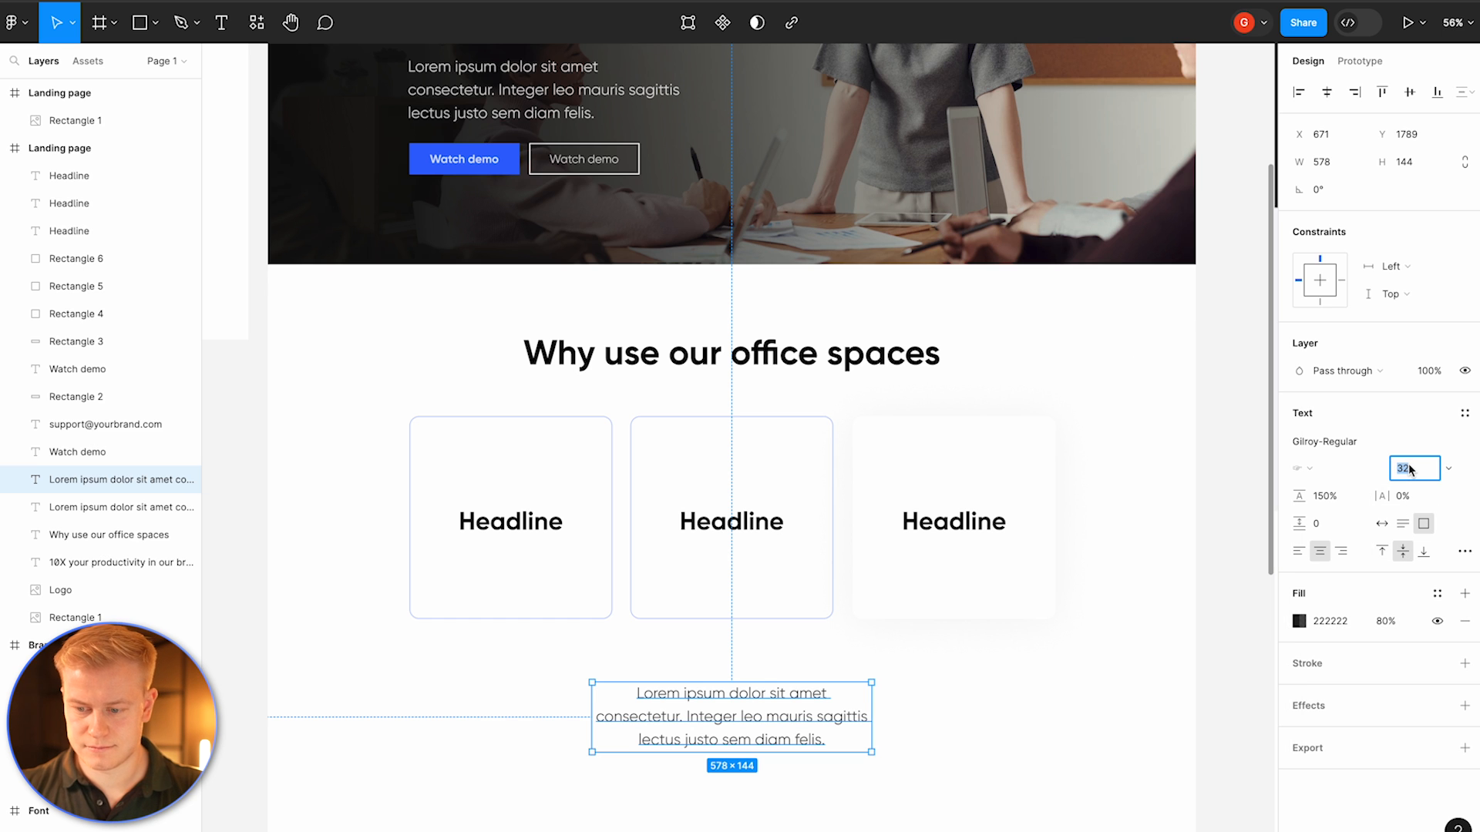
text(24)
key(Return)
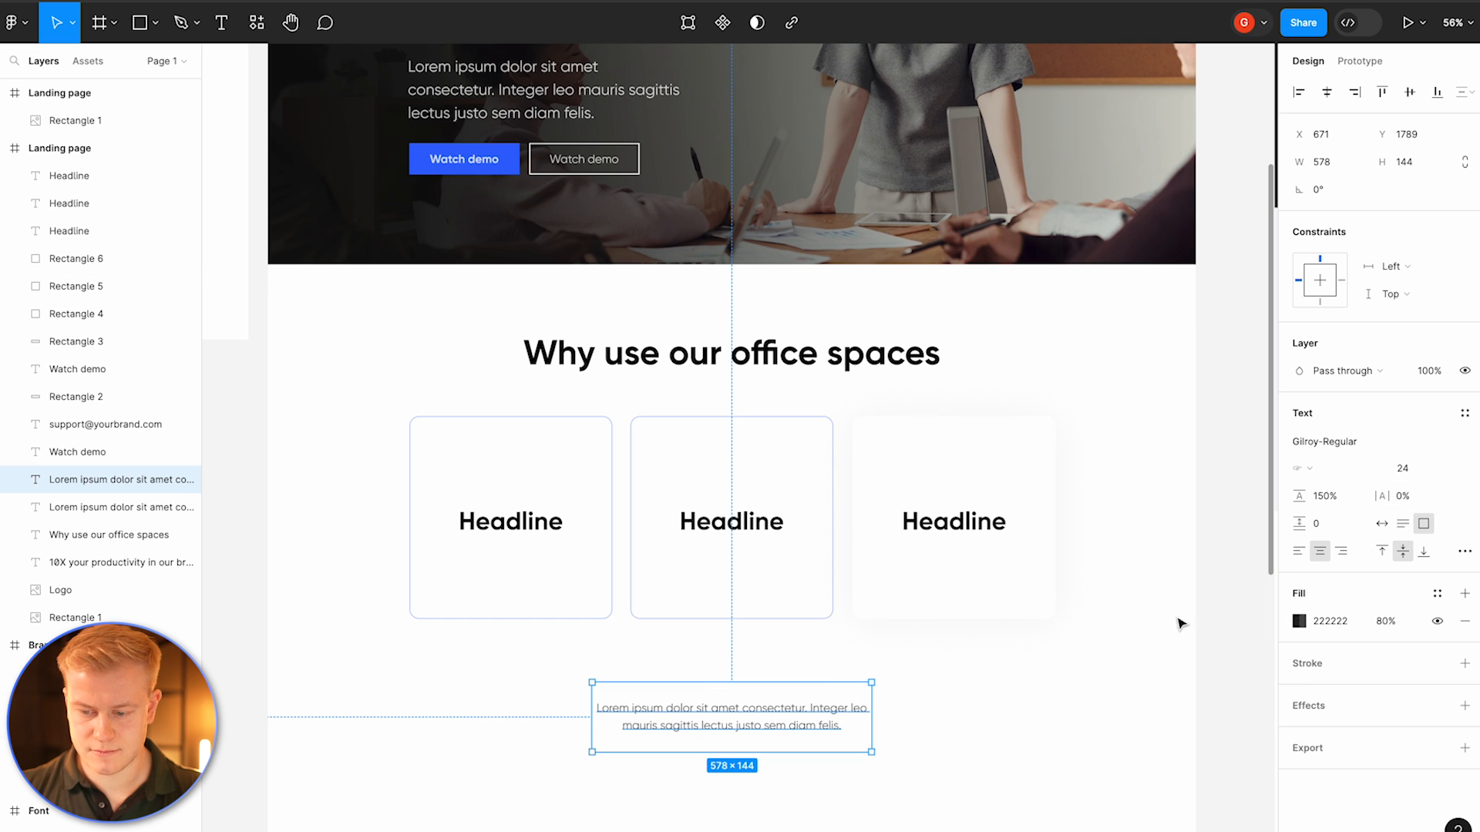
Step: Move the paragraph under the first Headline and stretch the three tiles to 479 px high
drag(872, 722, 551, 585)
click(466, 424)
shift+click(691, 617)
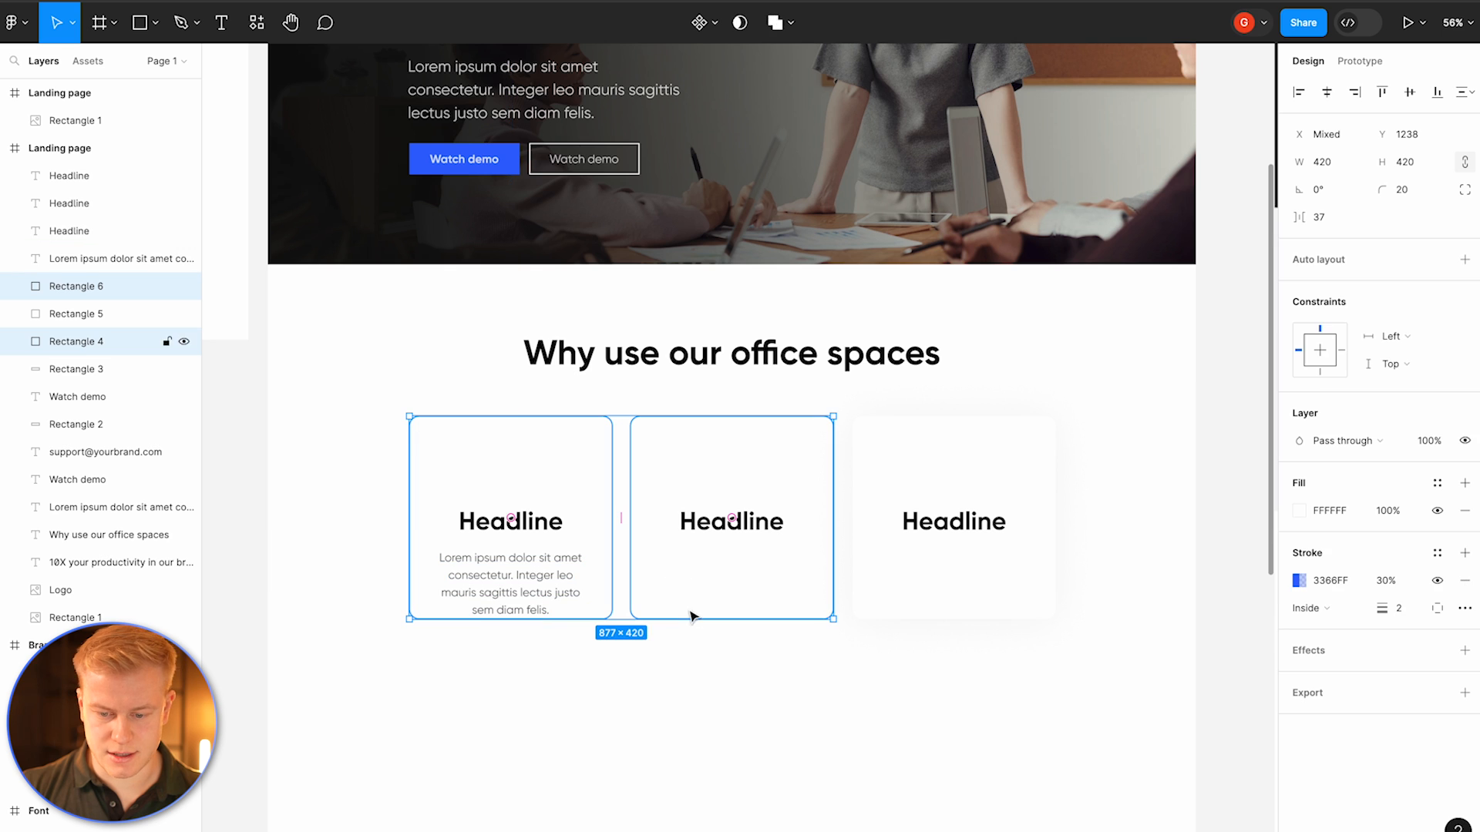
shift+click(877, 606)
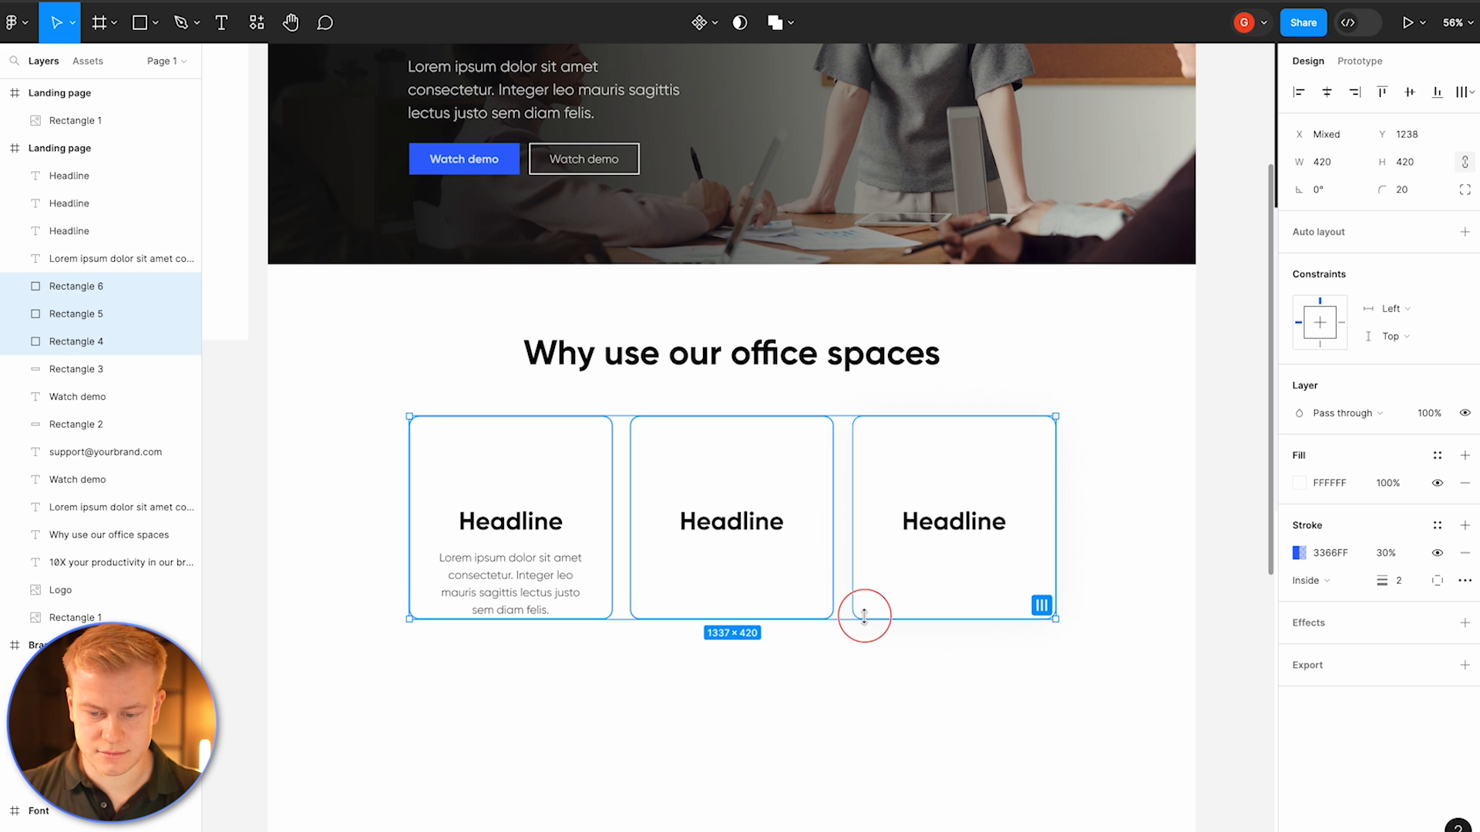
mouse_move(845, 620)
mouse_down()
mouse_move(846, 778)
mouse_move(845, 646)
mouse_up()
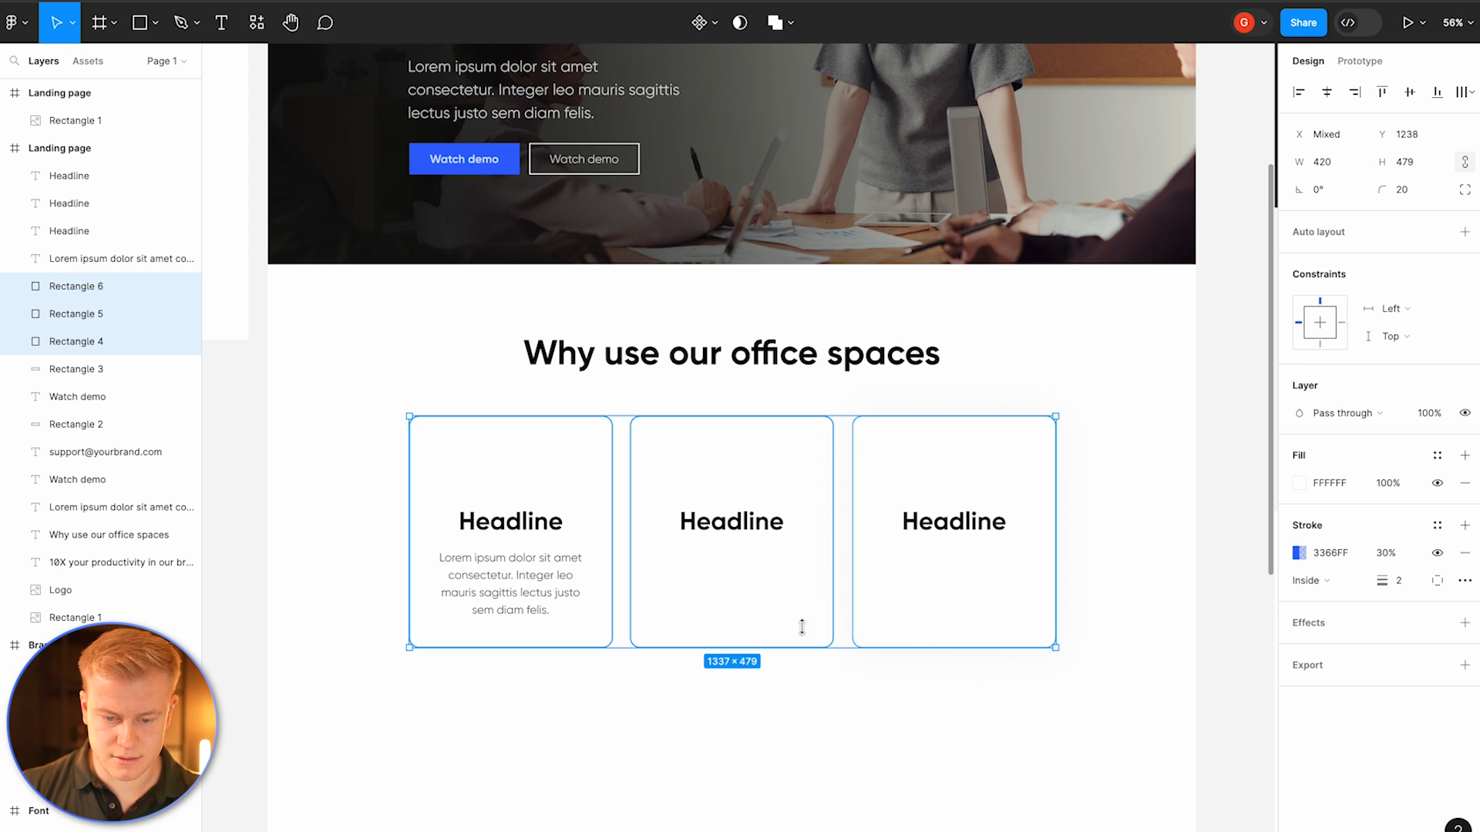
Step: Copy the paragraph into the second and third tiles
click(524, 585)
drag(524, 586, 959, 591)
click(717, 719)
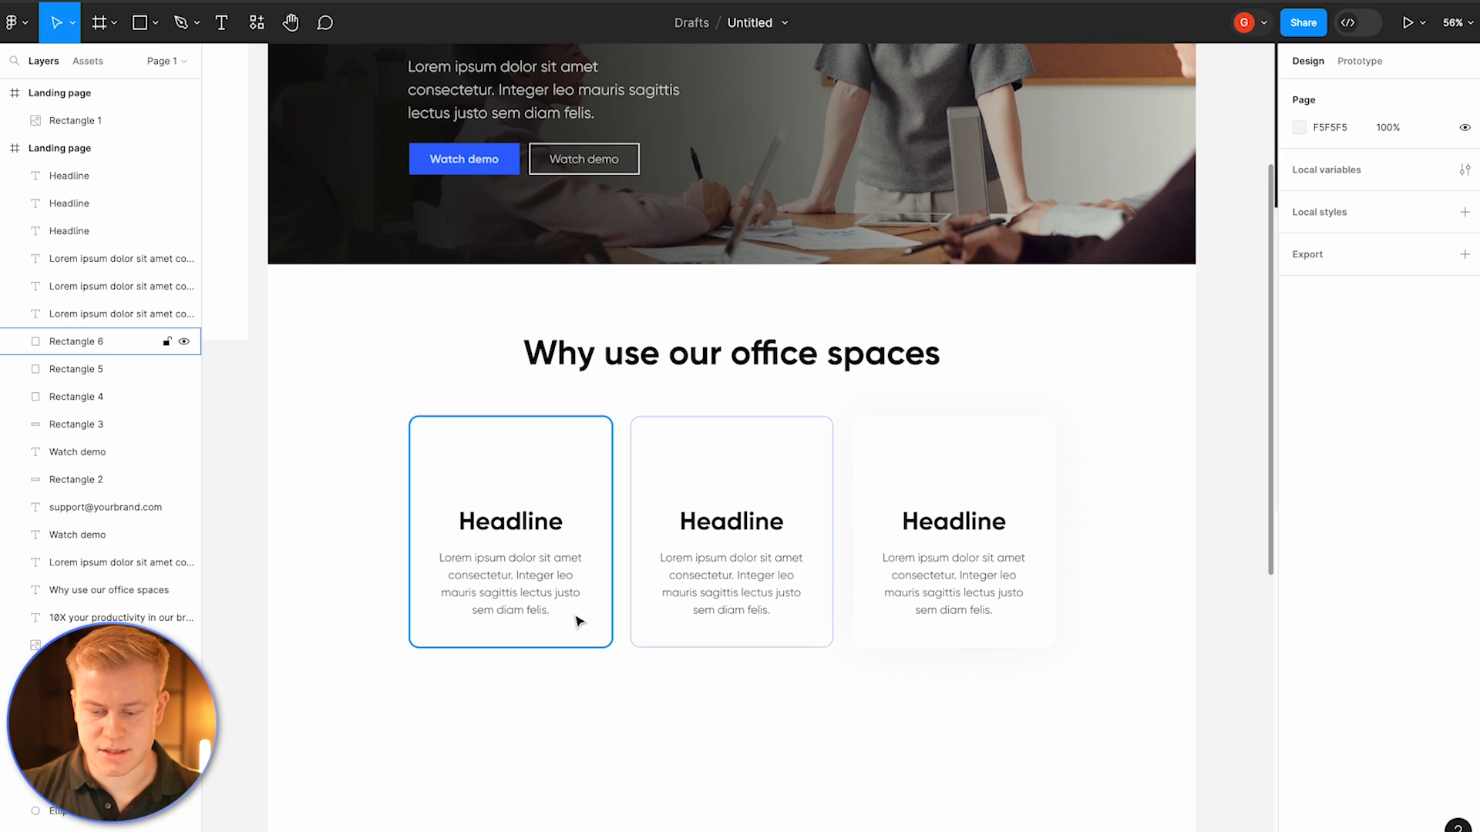
Step: Draw an 88 px circle above the first Headline and fill it with F1F5FF
key(o)
mouse_move(497, 444)
mouse_down()
mouse_move(539, 486)
mouse_move(516, 479)
mouse_up()
click(1299, 440)
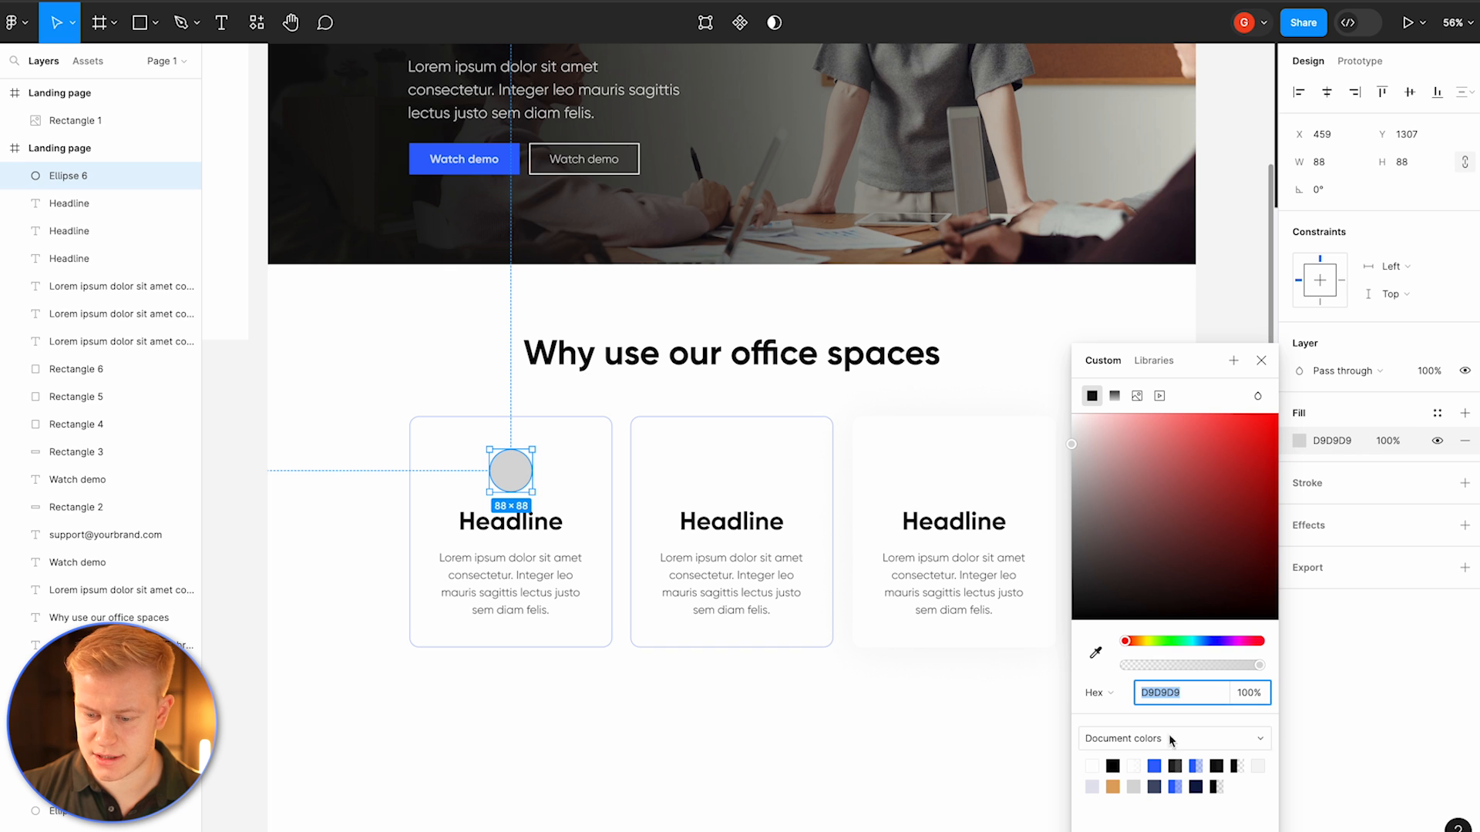
click(1154, 766)
drag(1133, 486, 1084, 386)
click(632, 621)
click(601, 694)
Step: Duplicate the circle into the second and third tiles
click(519, 484)
drag(518, 484, 954, 479)
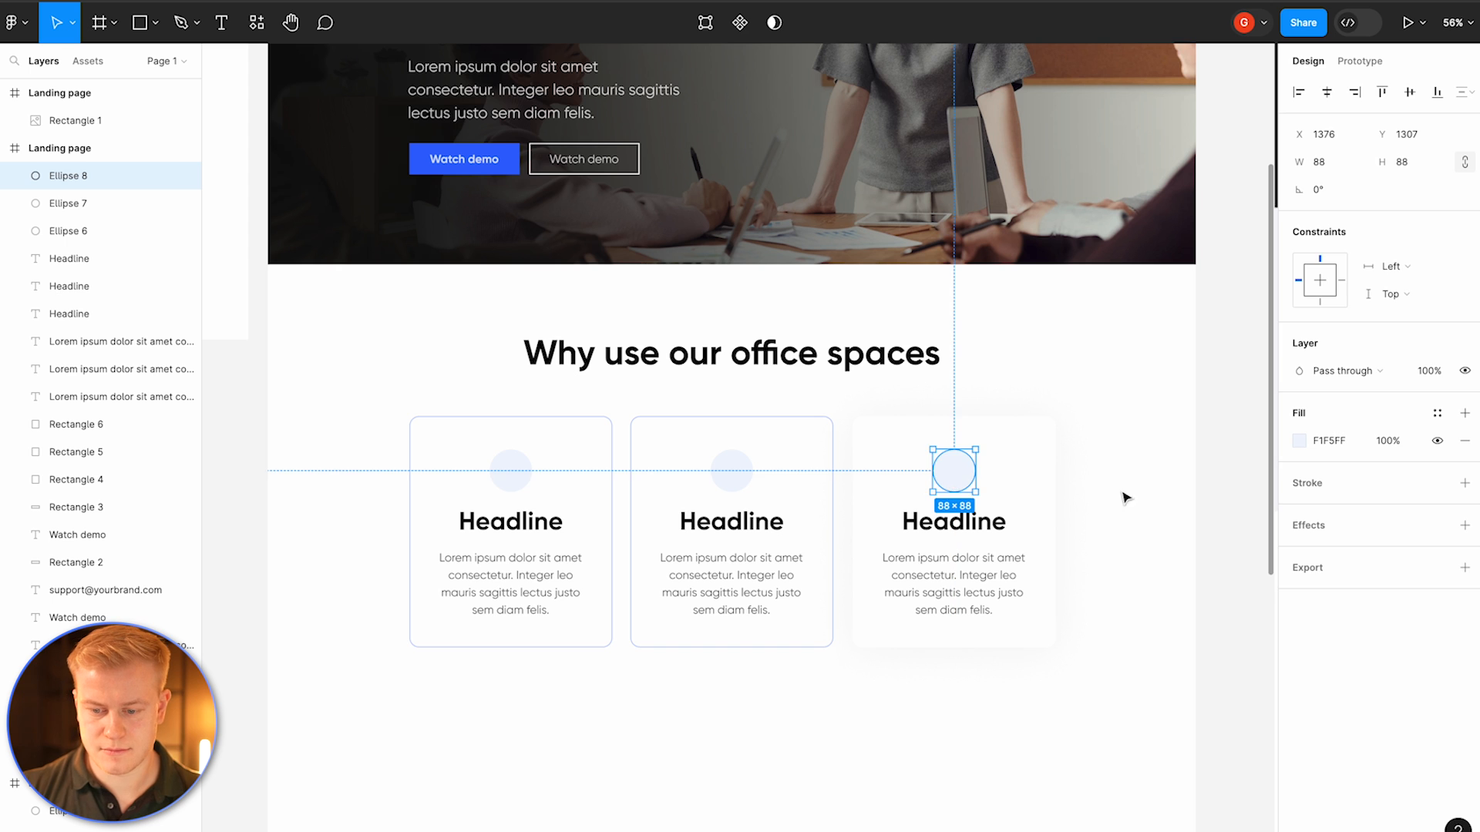
click(1125, 498)
scroll(516, 432, down, 1)
click(515, 434)
right_click(516, 434)
mouse_move(595, 740)
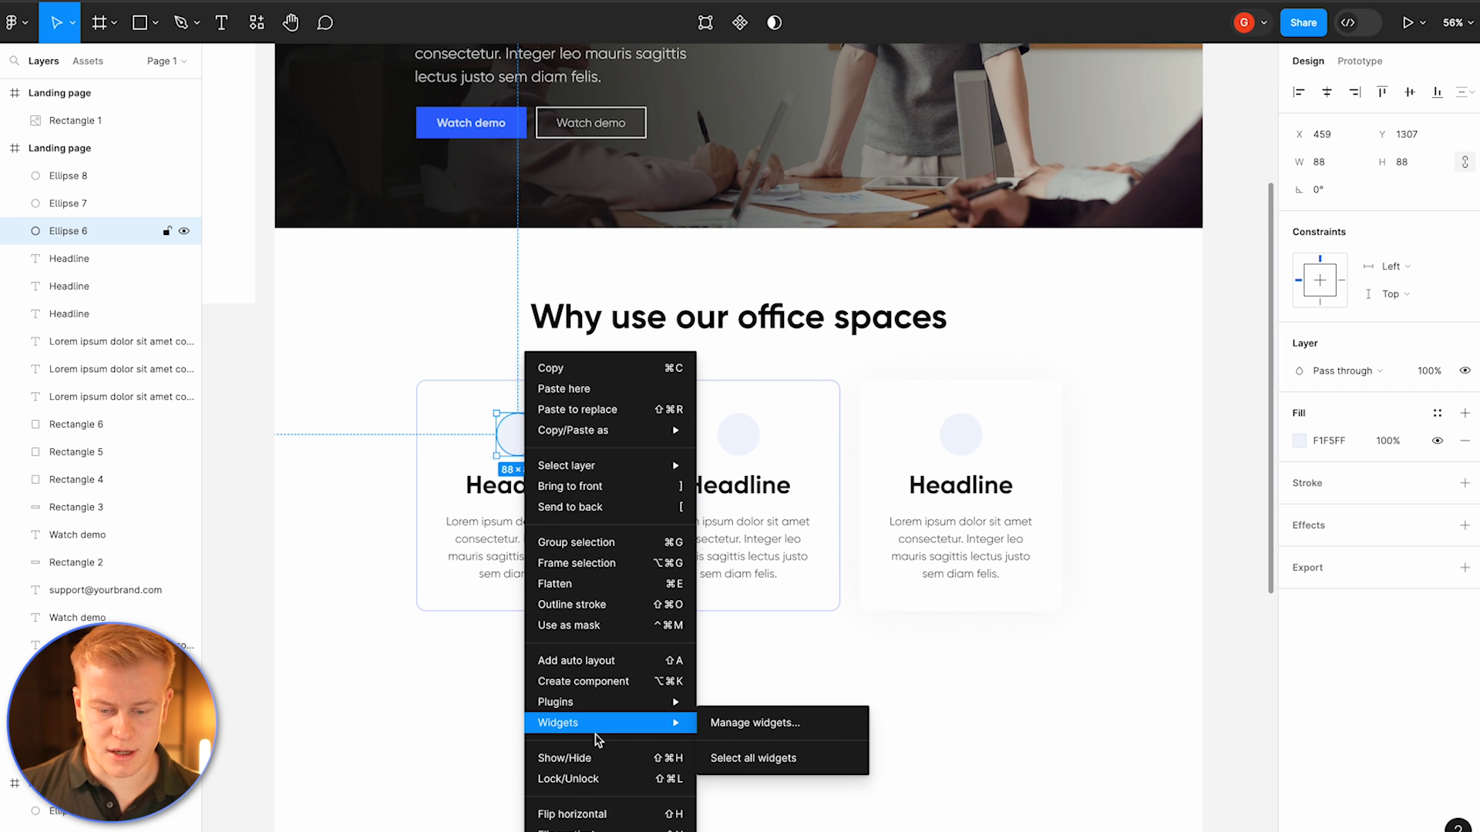
mouse_move(596, 707)
mouse_move(744, 684)
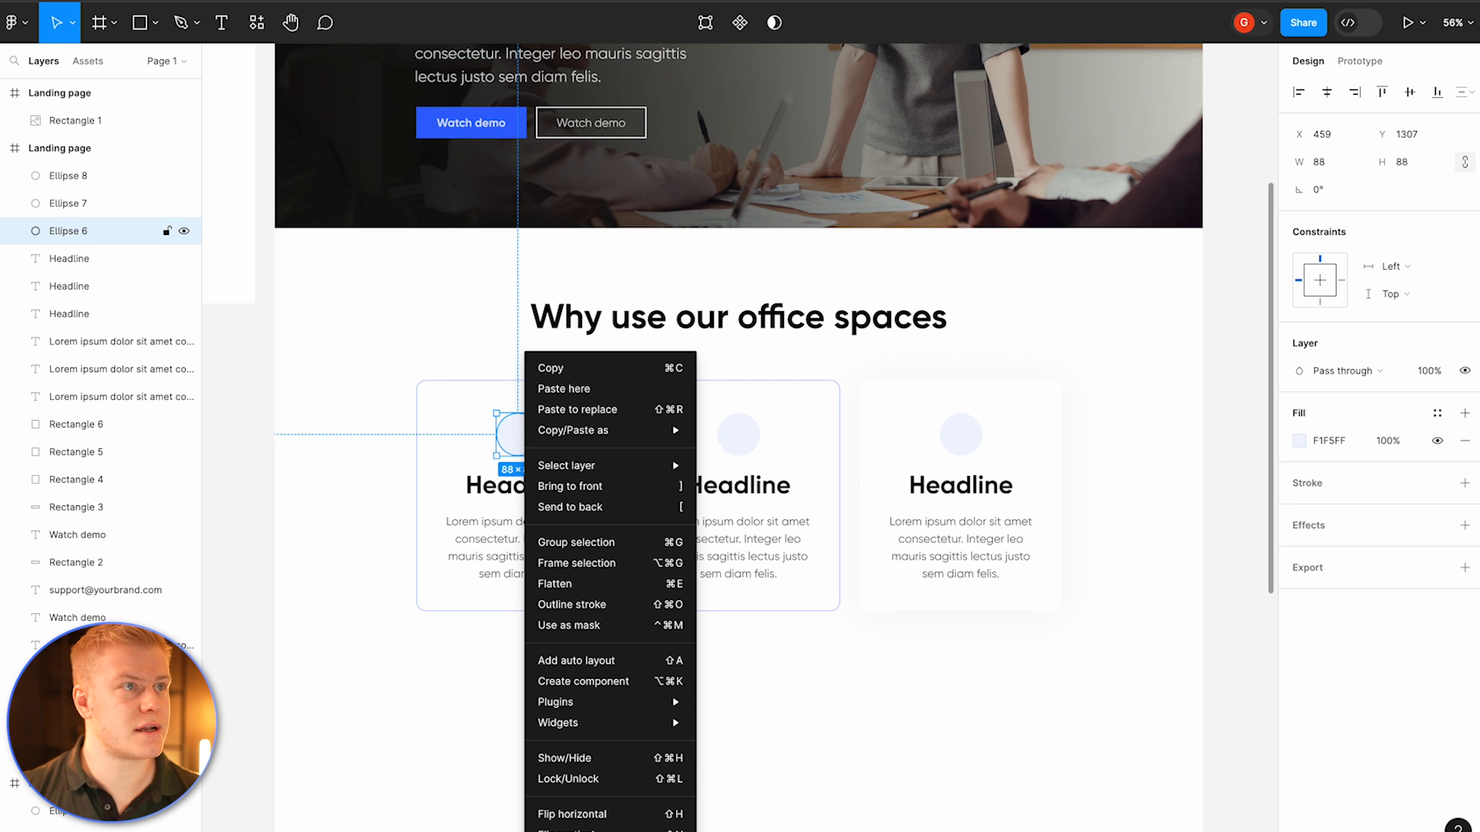
key(Escape)
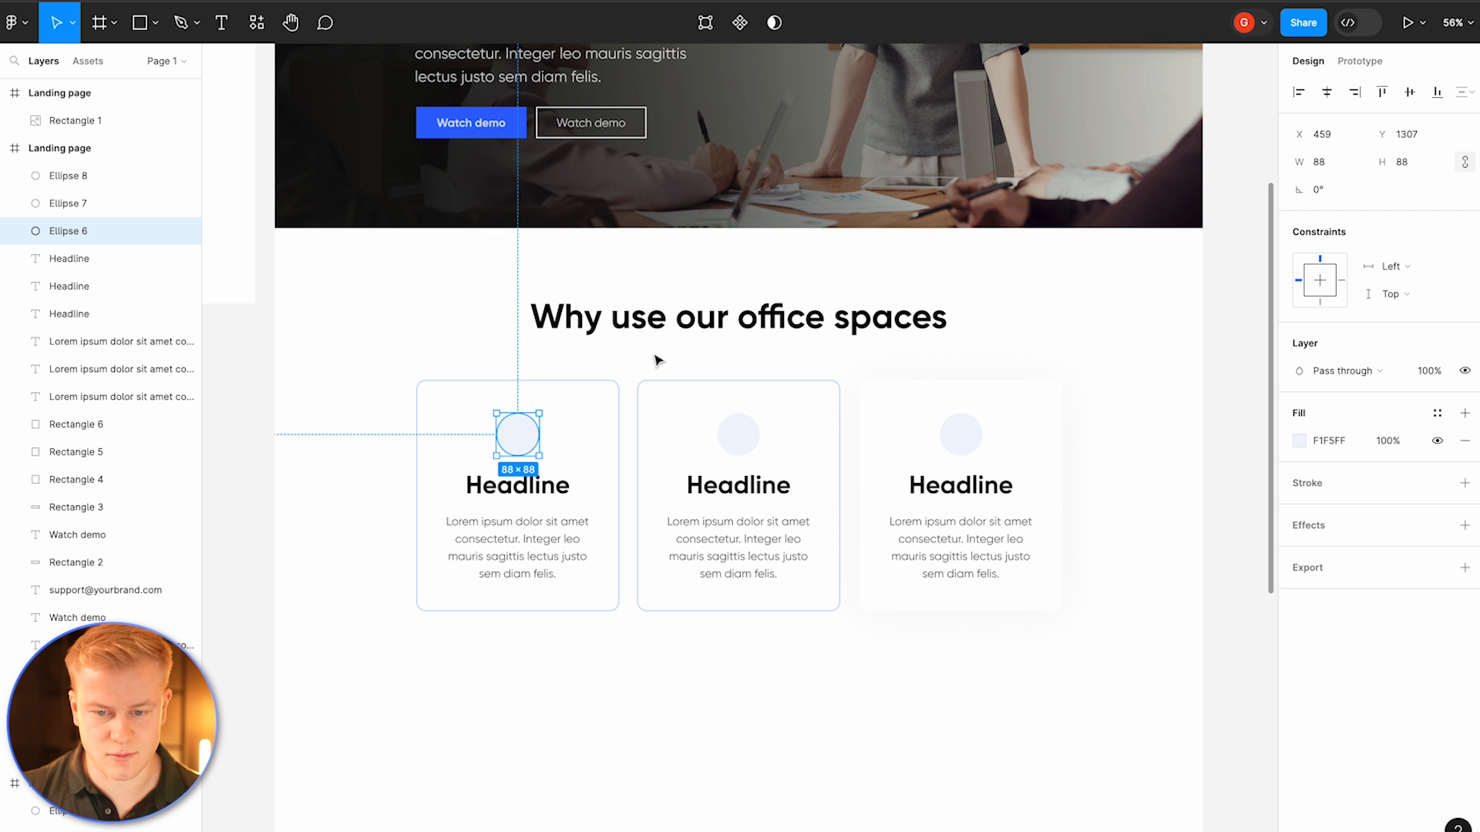
Step: Rename the file as Ultimate Figma Tutorial
scroll(576, 424, up, 10)
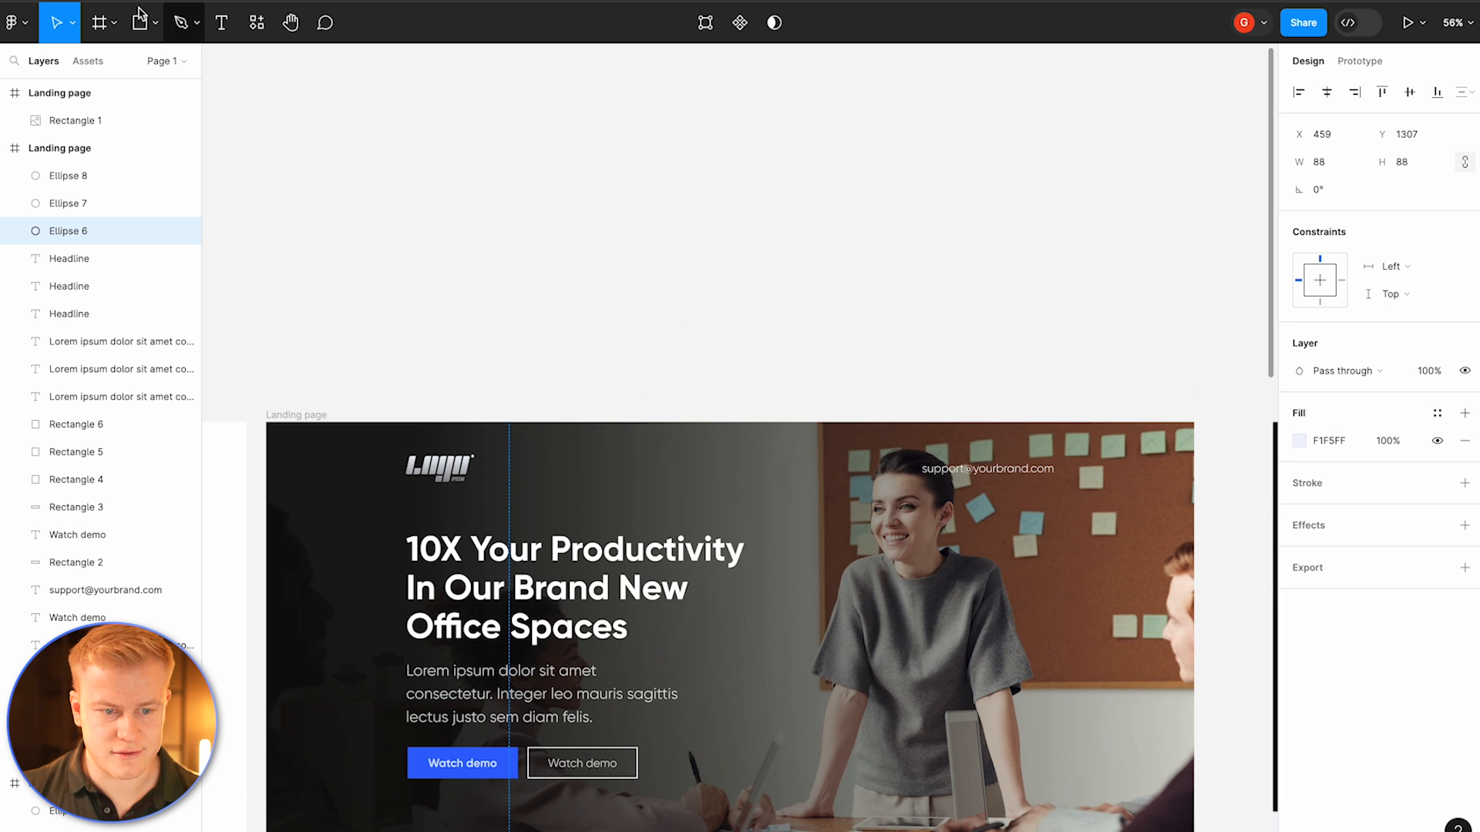
click(752, 147)
scroll(681, 228, down, 3)
double_click(751, 25)
text(Ut)
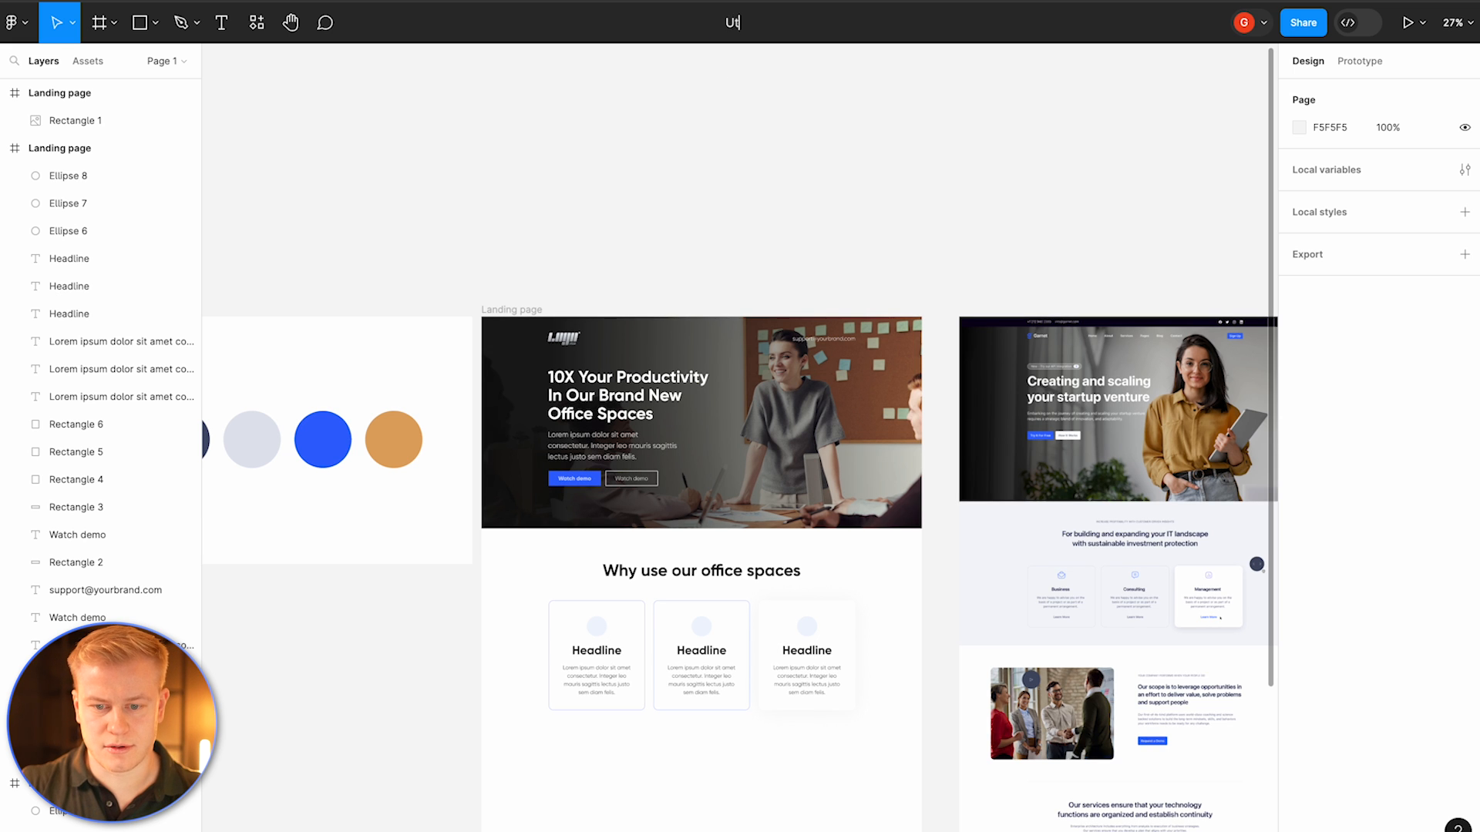
text(ltimate Figma Tutorial)
Step: Open the Iconify plugin, search for a video library icon and import it onto the canvas
scroll(660, 288, down, 1)
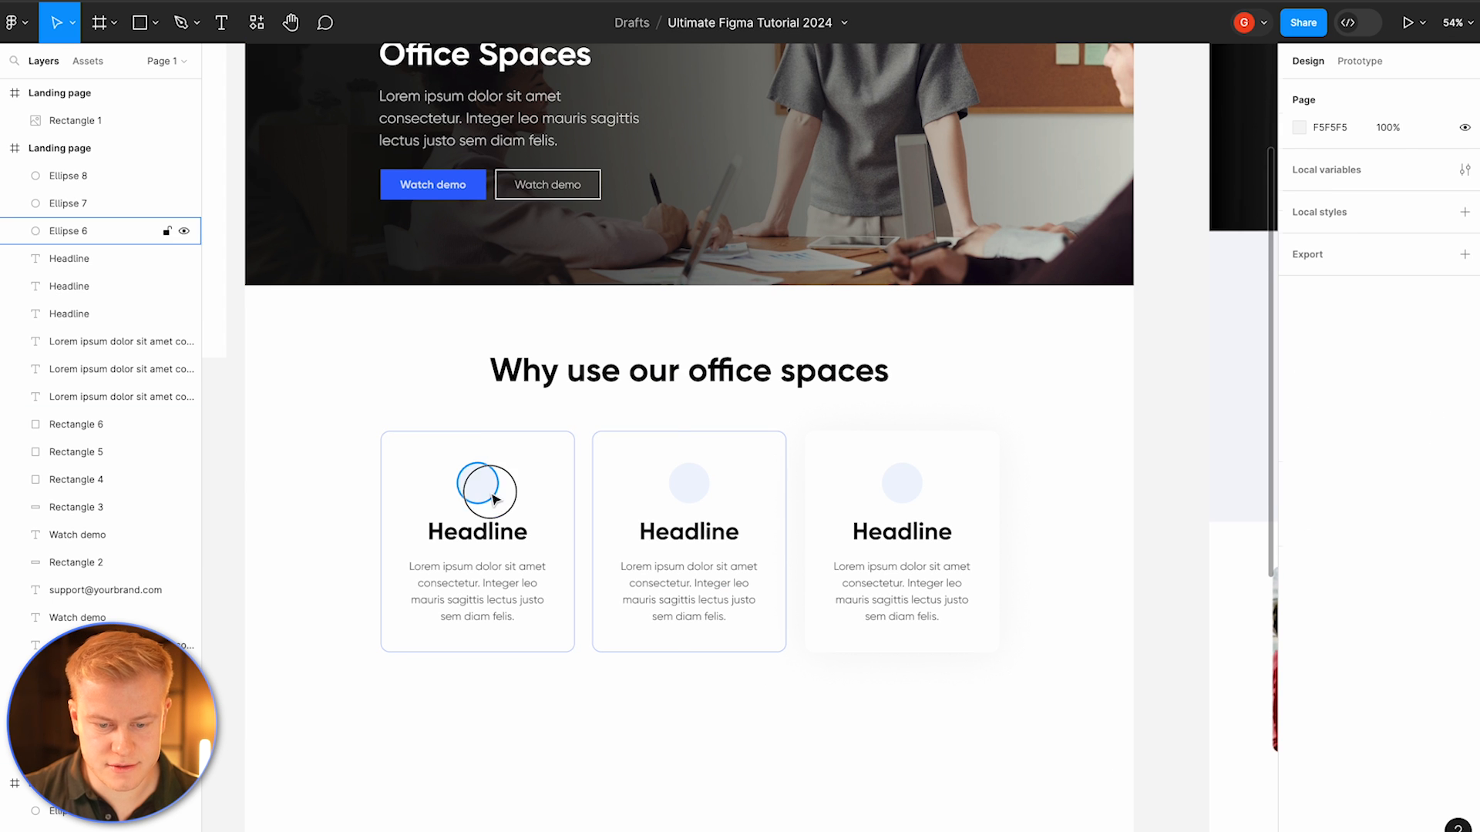
right_click(490, 494)
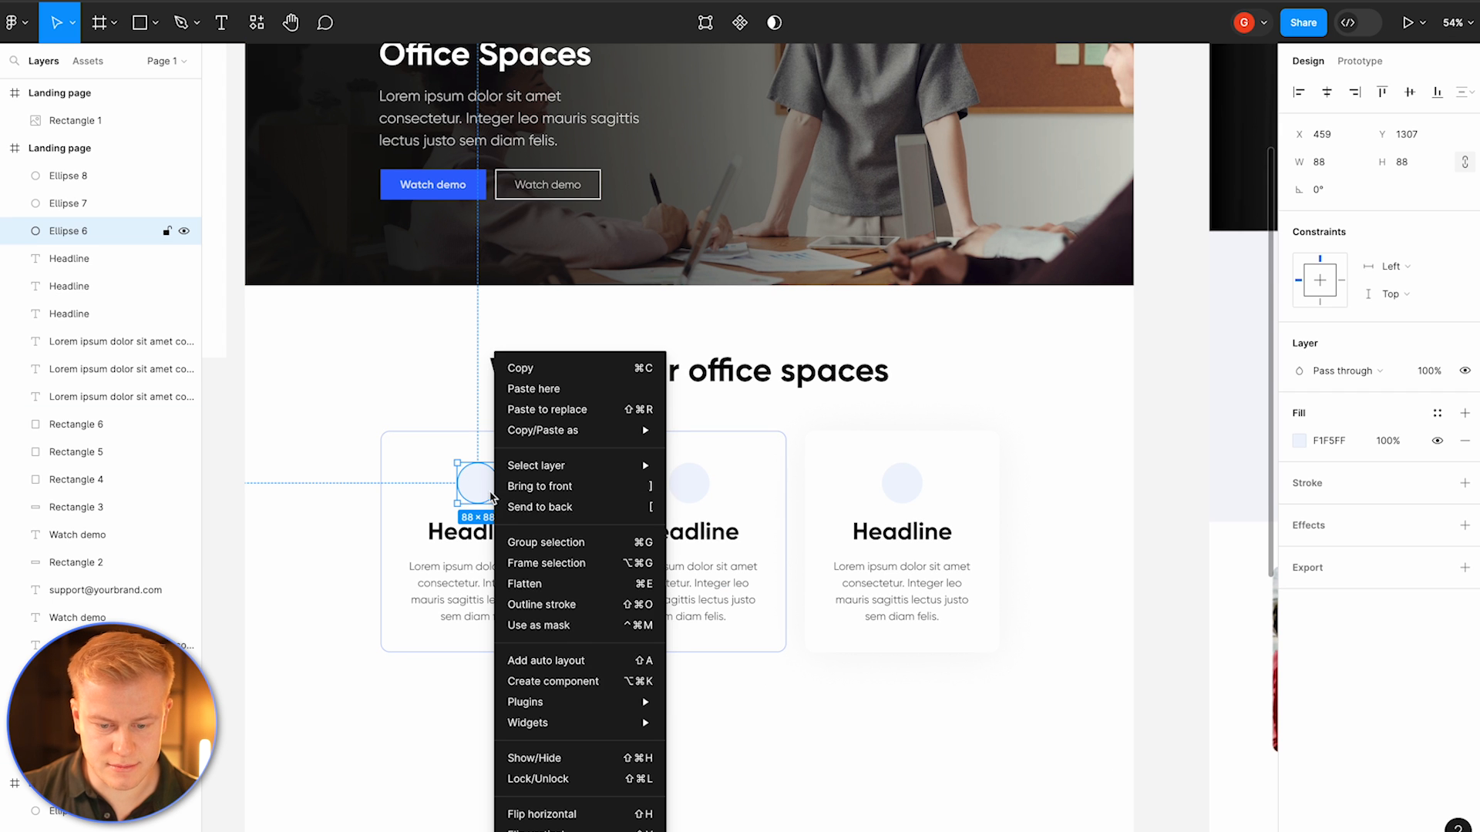
mouse_move(561, 702)
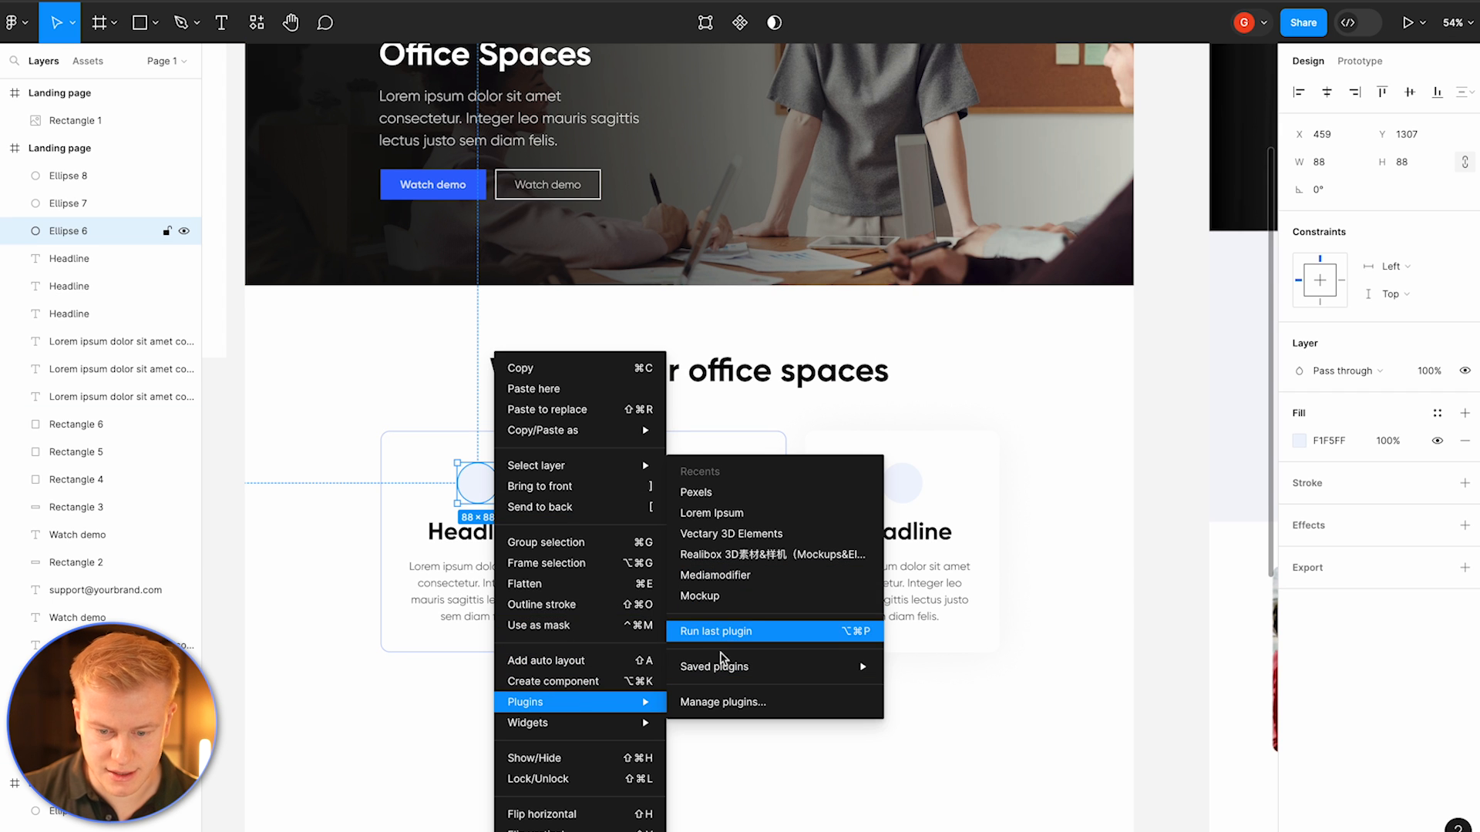
mouse_move(722, 664)
click(940, 361)
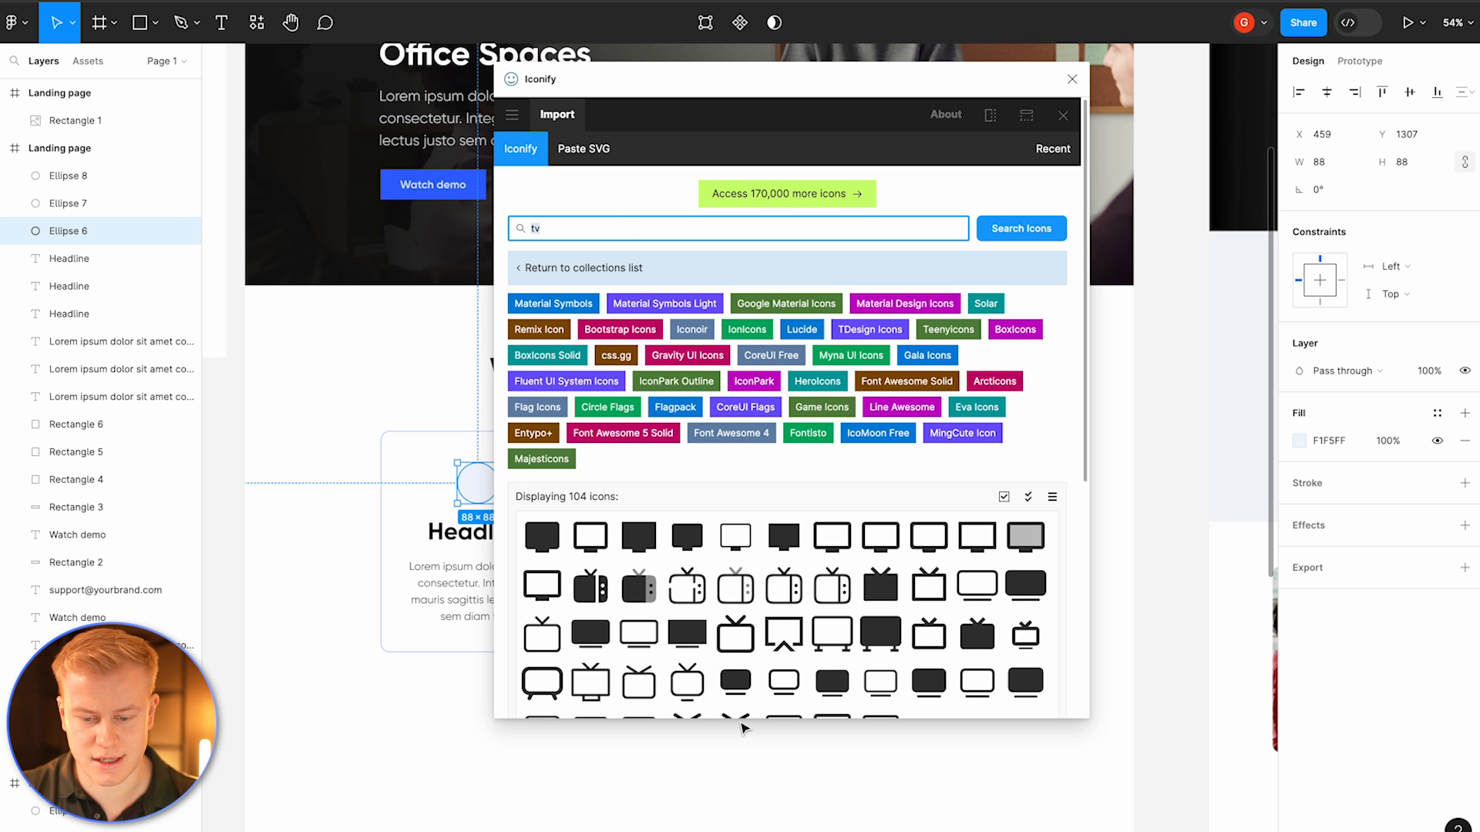
scroll(743, 727, down, 1)
scroll(744, 676, down, 2)
scroll(746, 674, up, 2)
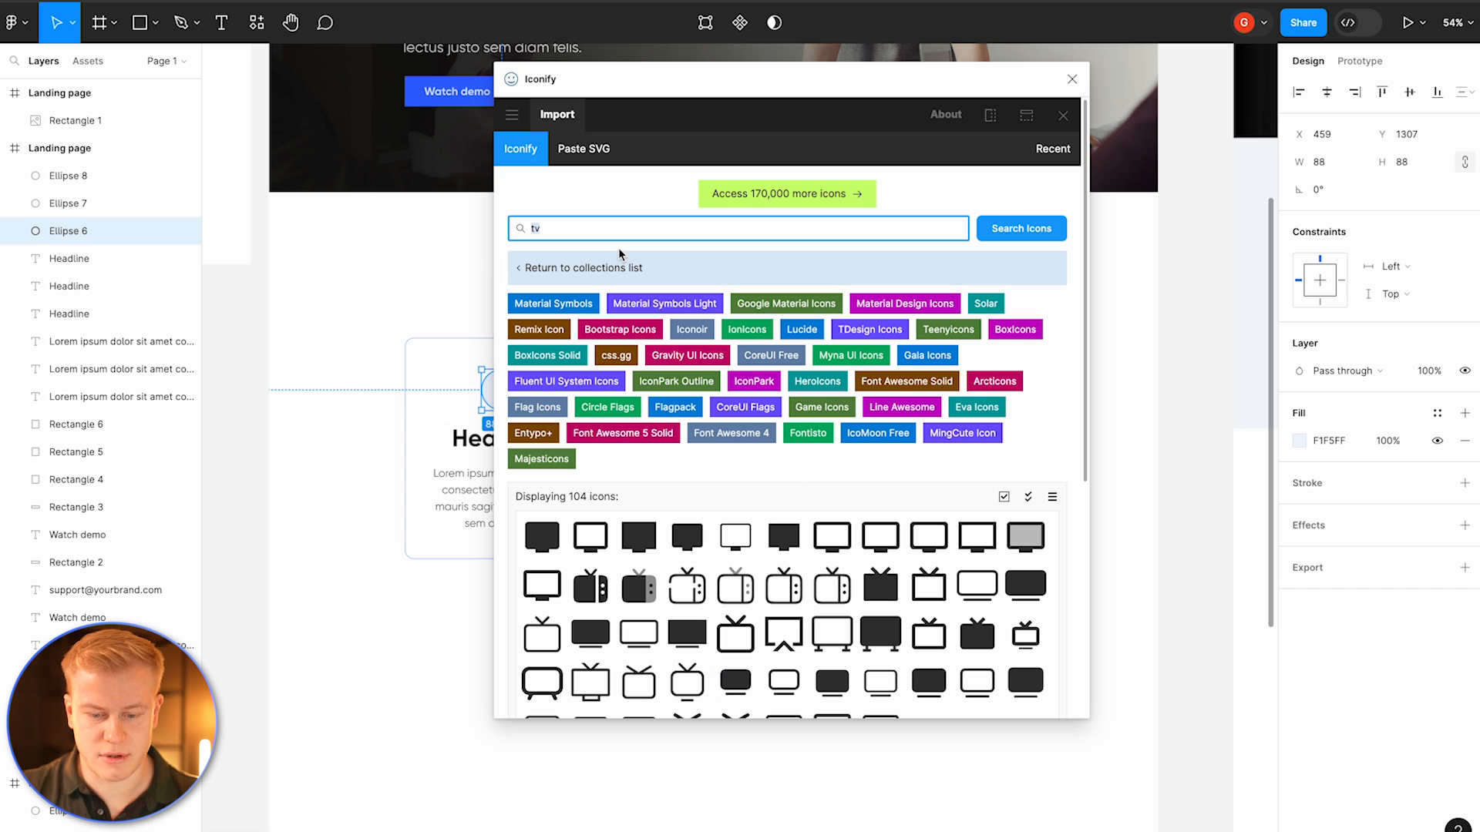
text(e cours)
key(Return)
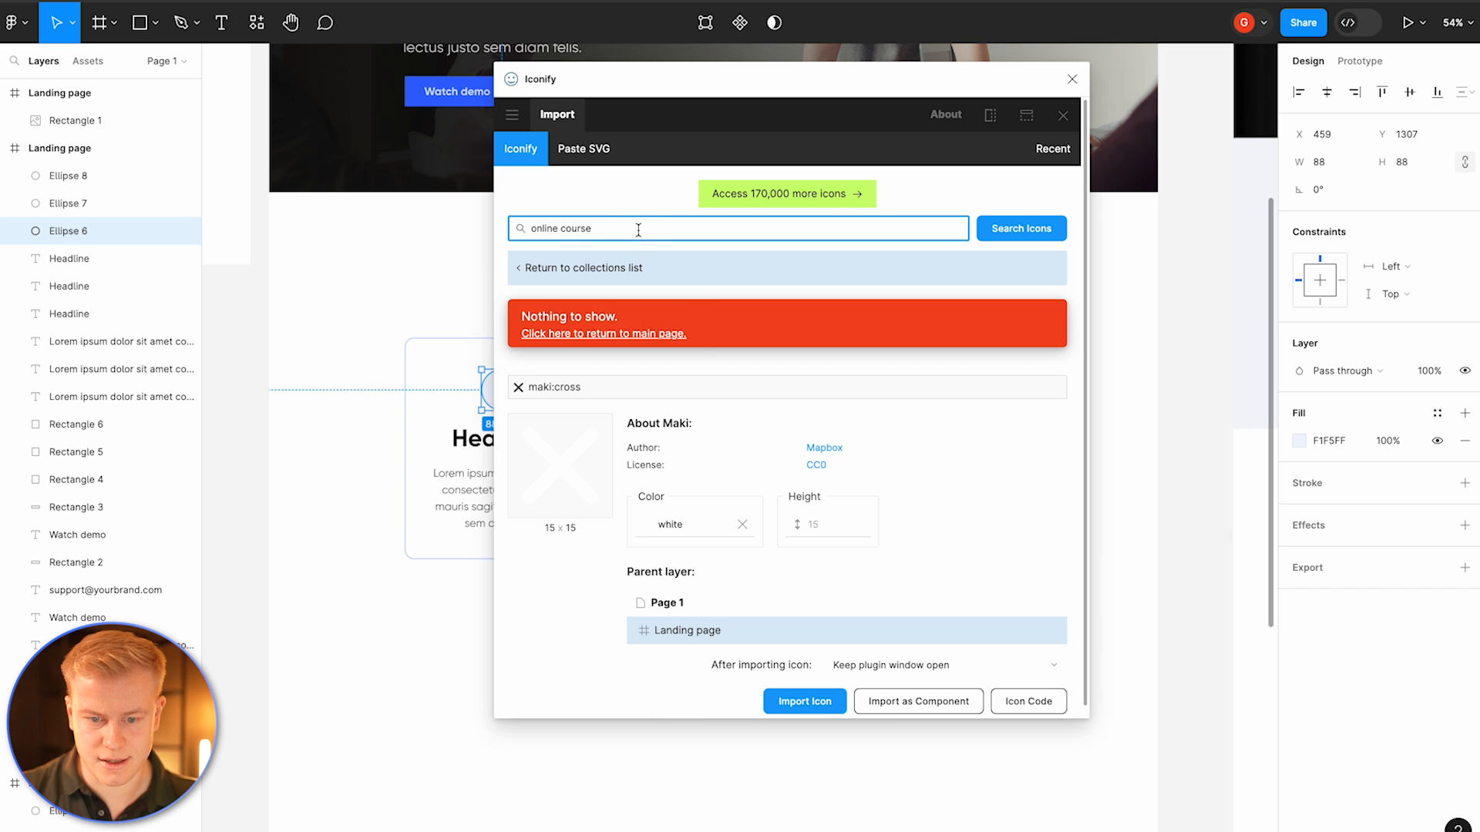
key(Return)
double_click(546, 229)
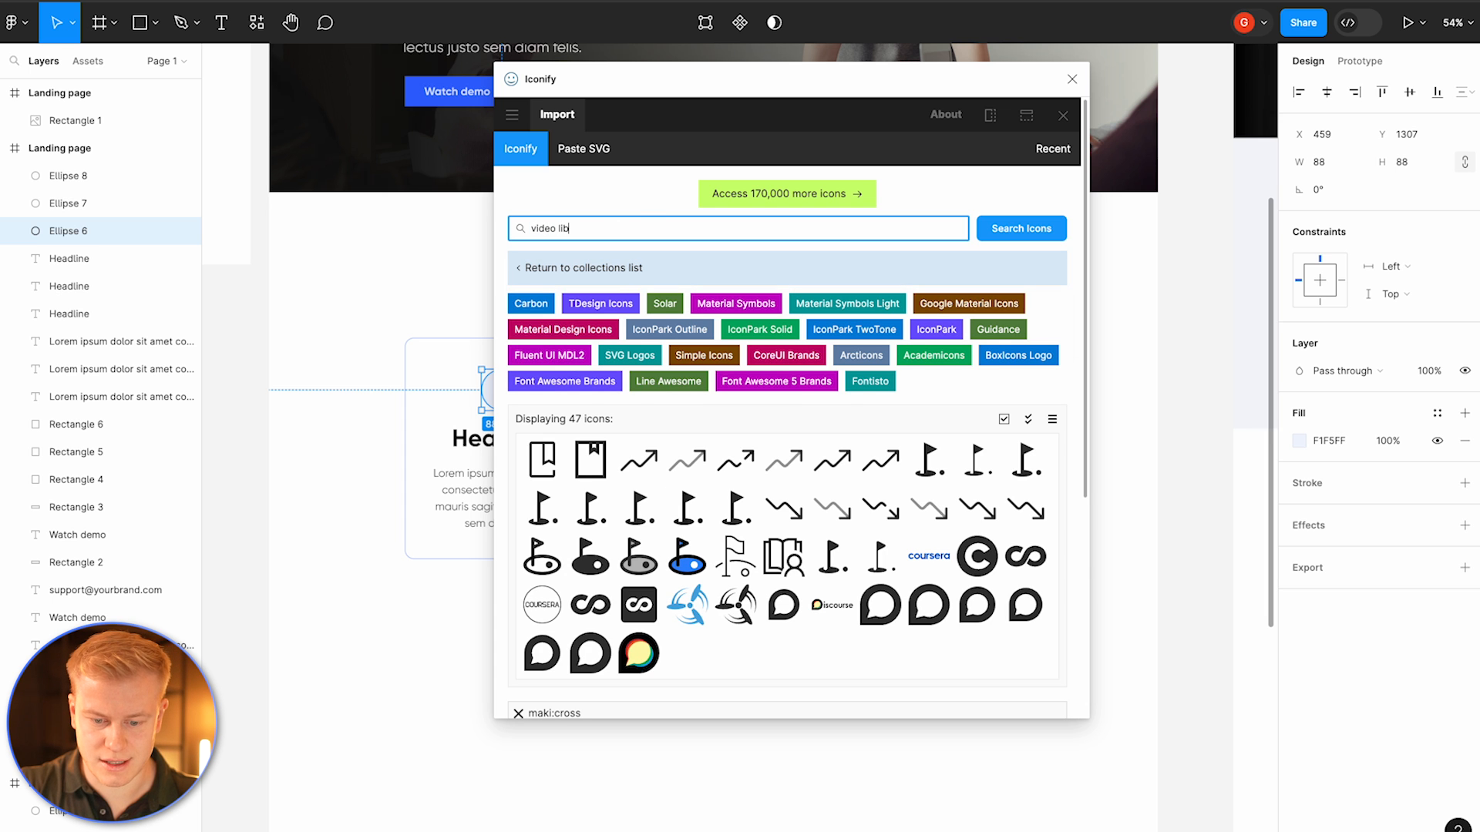
text(video library)
key(Return)
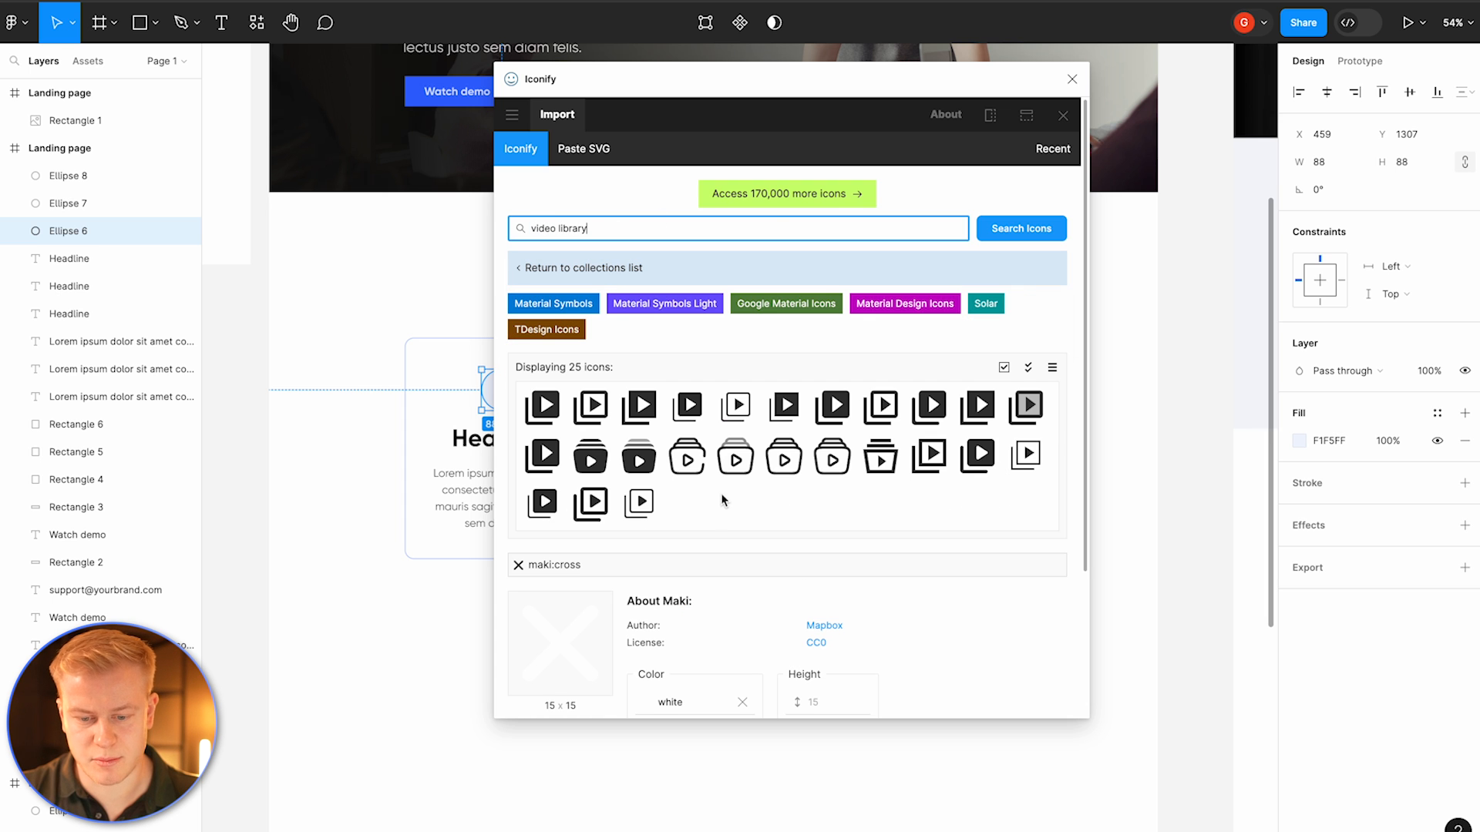
drag(696, 468, 368, 438)
triple_click(575, 231)
text(coaching)
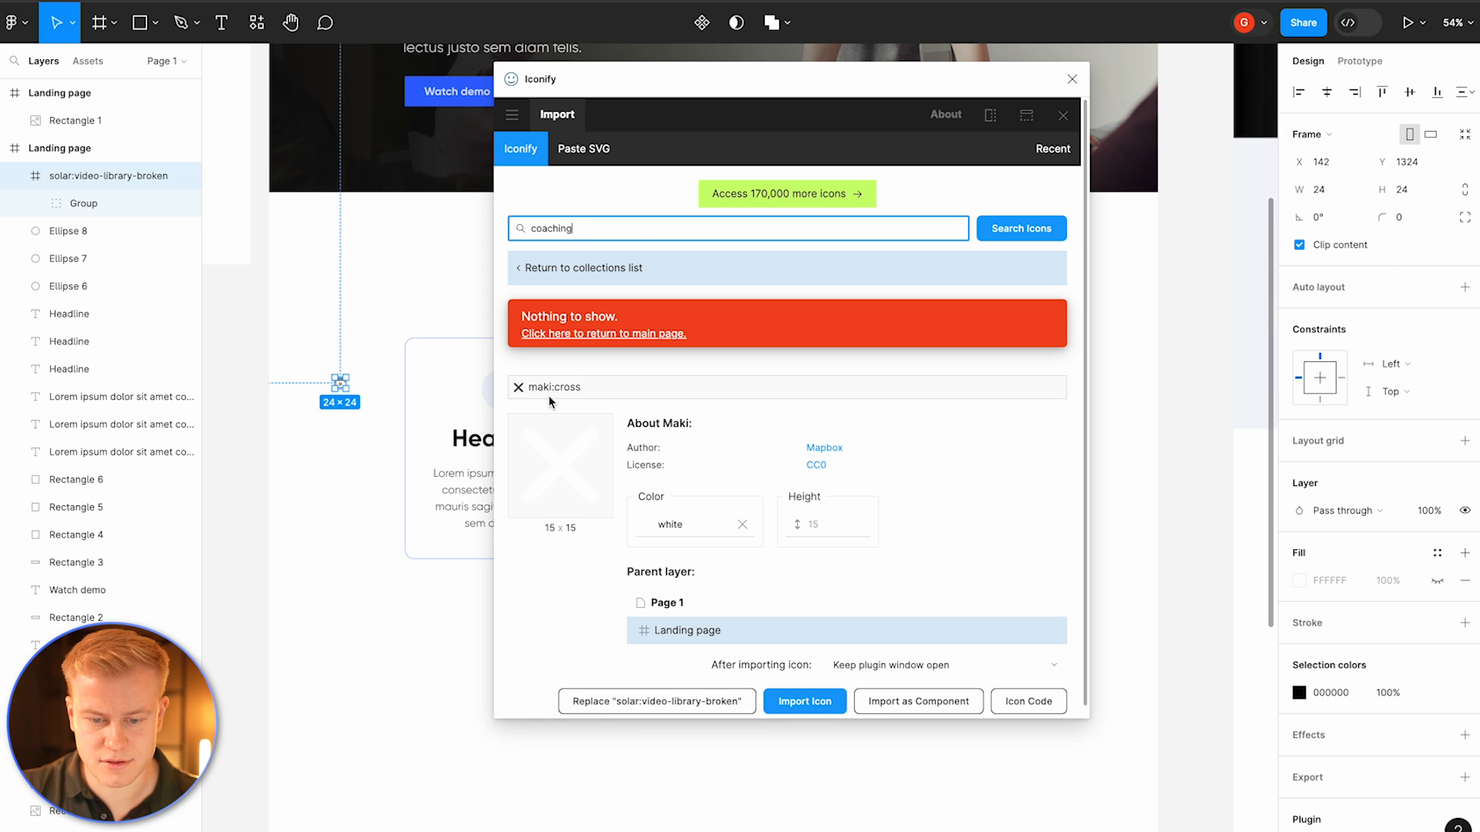
double_click(584, 232)
text(guide)
scroll(691, 372, down, 1)
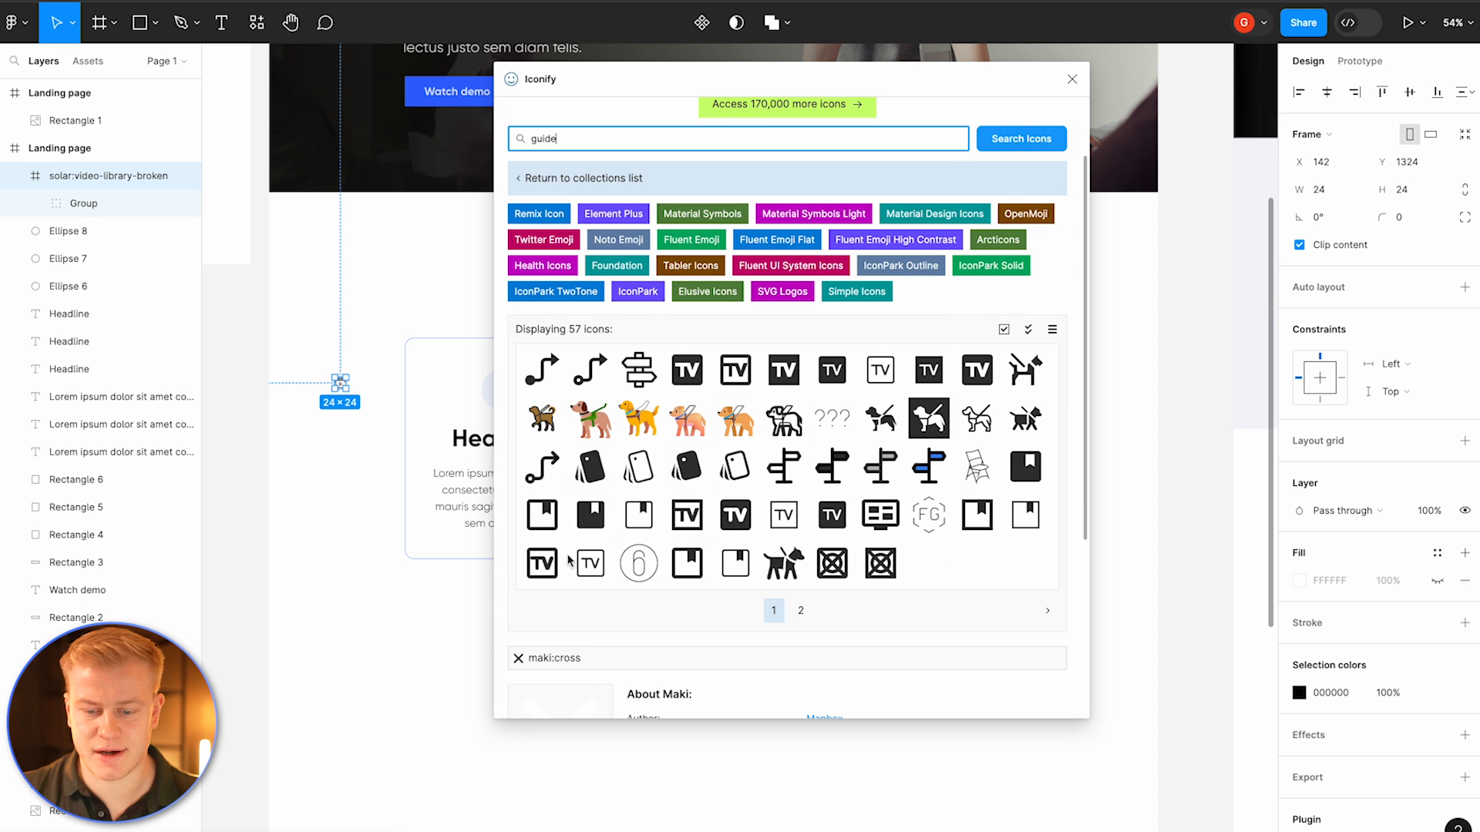
drag(598, 515, 383, 347)
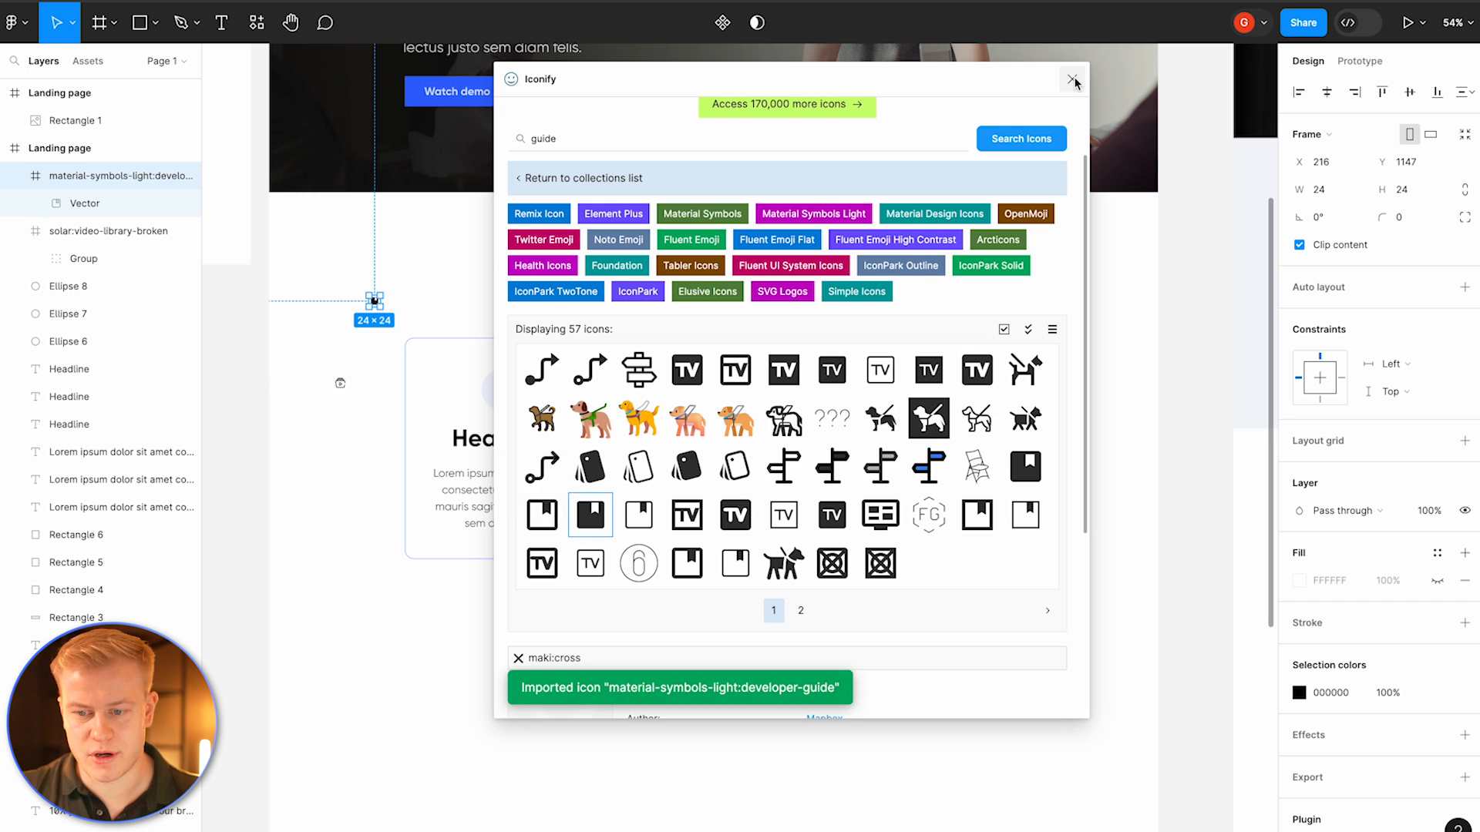
click(1072, 80)
click(340, 324)
scroll(340, 323, up, 5)
drag(465, 257, 416, 533)
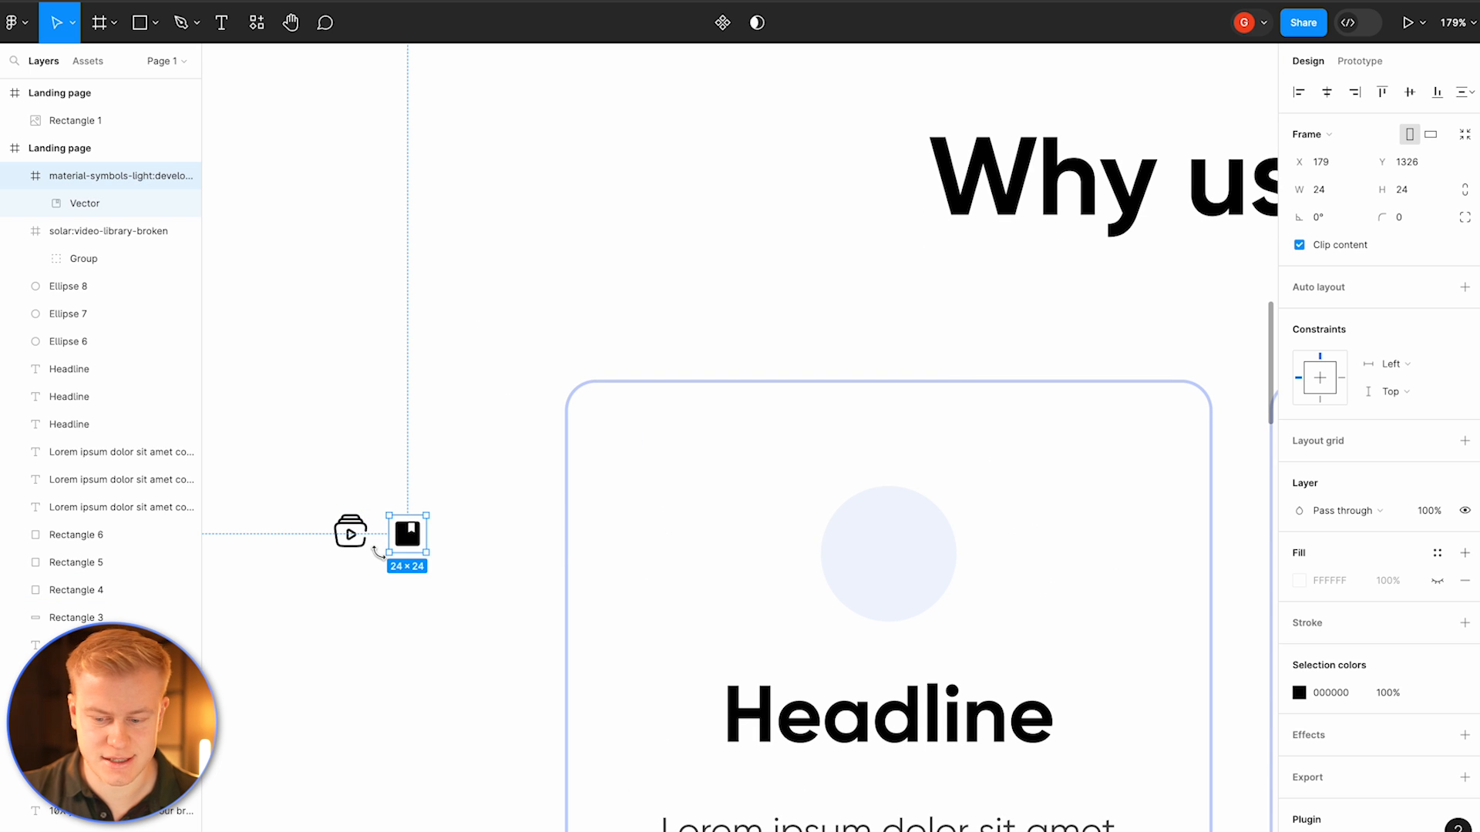
key(Delete)
Step: Place the video-library icon over the circle in the first tile, about 81 px in size
scroll(381, 555, down, 5)
click(368, 544)
drag(377, 544, 596, 568)
scroll(596, 568, up, 5)
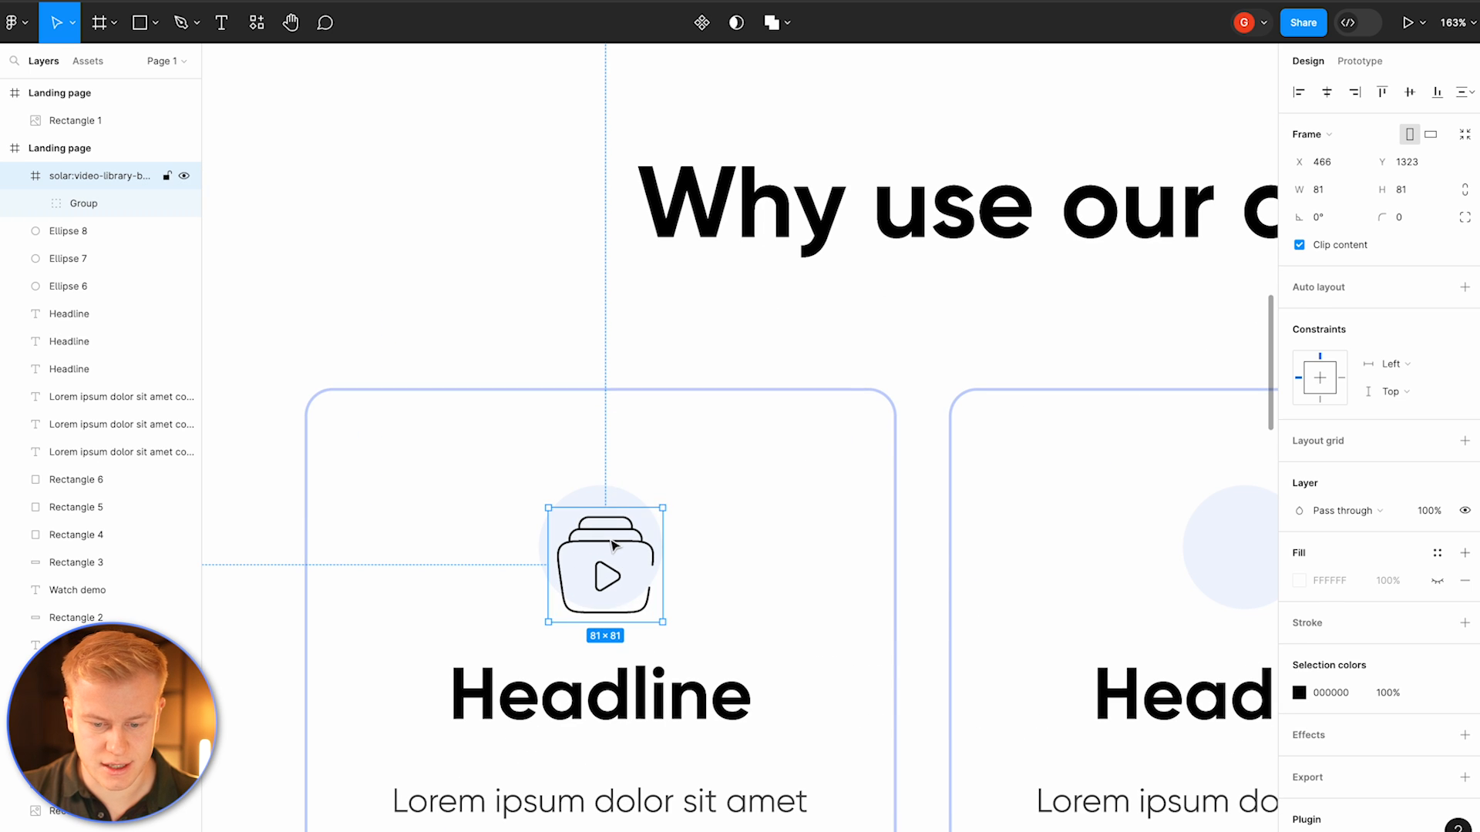
Step: Set the icon's stroke weight to 4
double_click(612, 545)
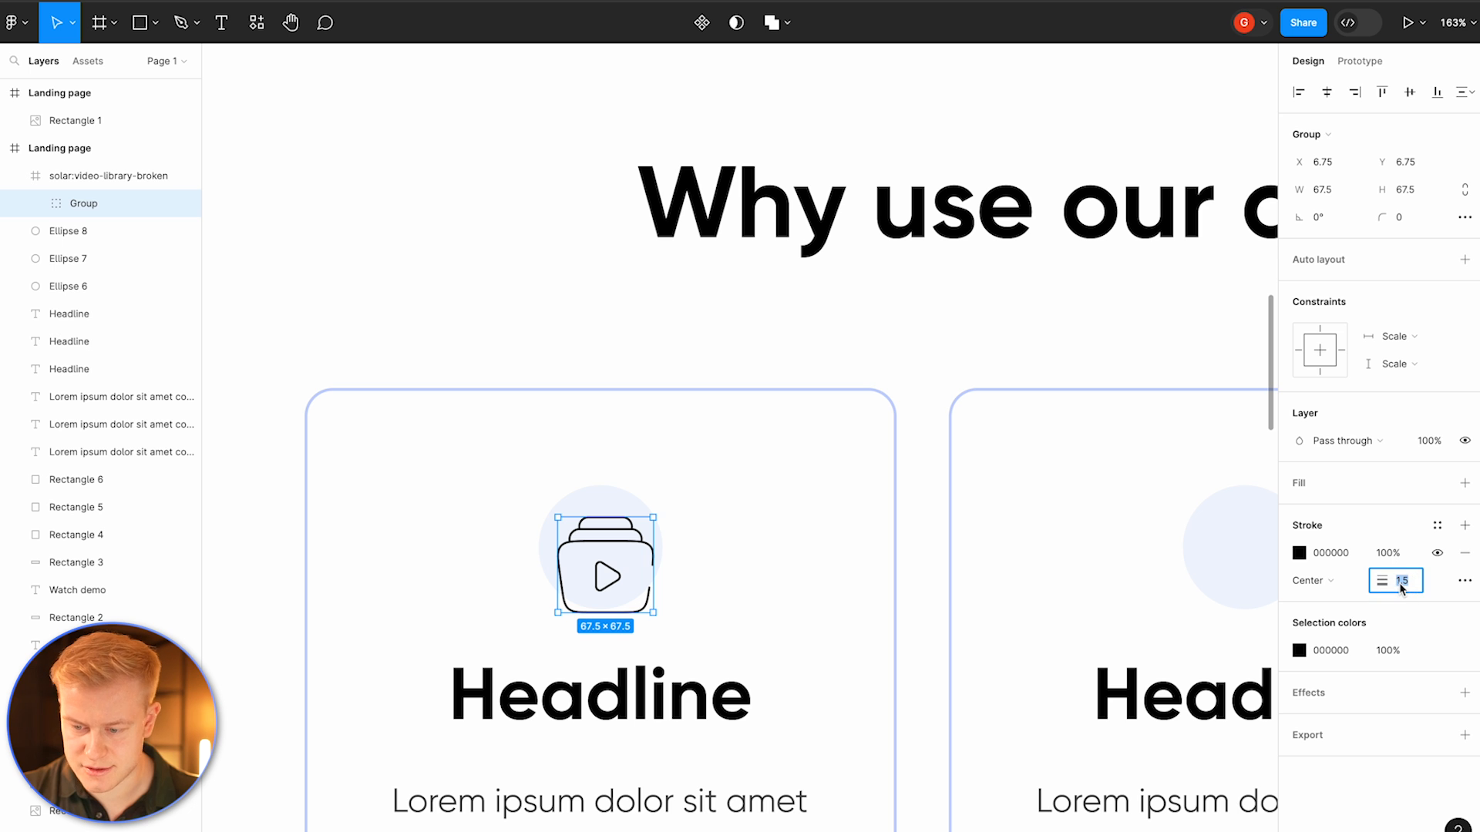
text(4)
key(Return)
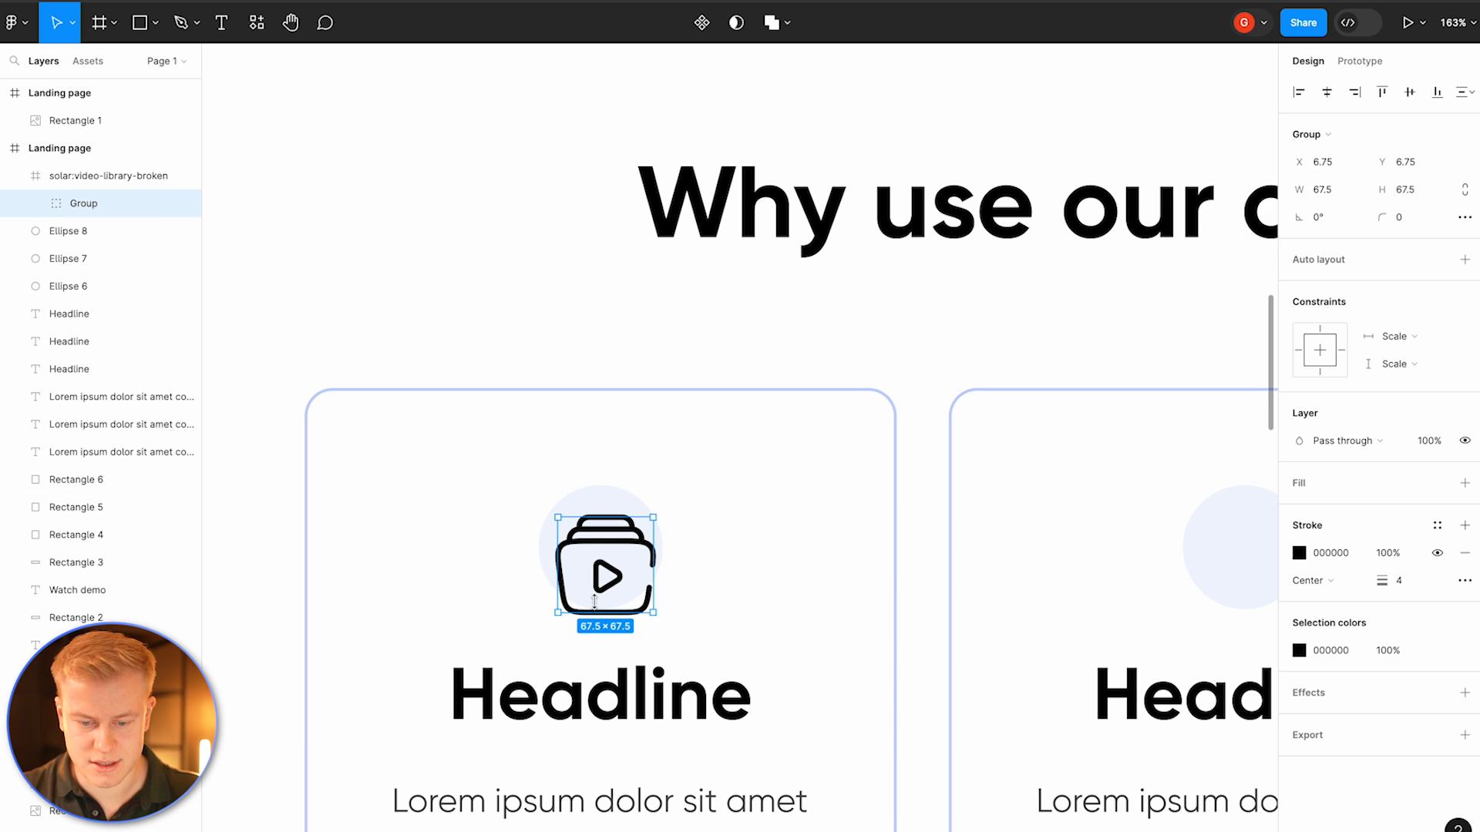
Step: Resize the icon group to about 46 px and set its stroke weight to 3
drag(654, 517, 587, 553)
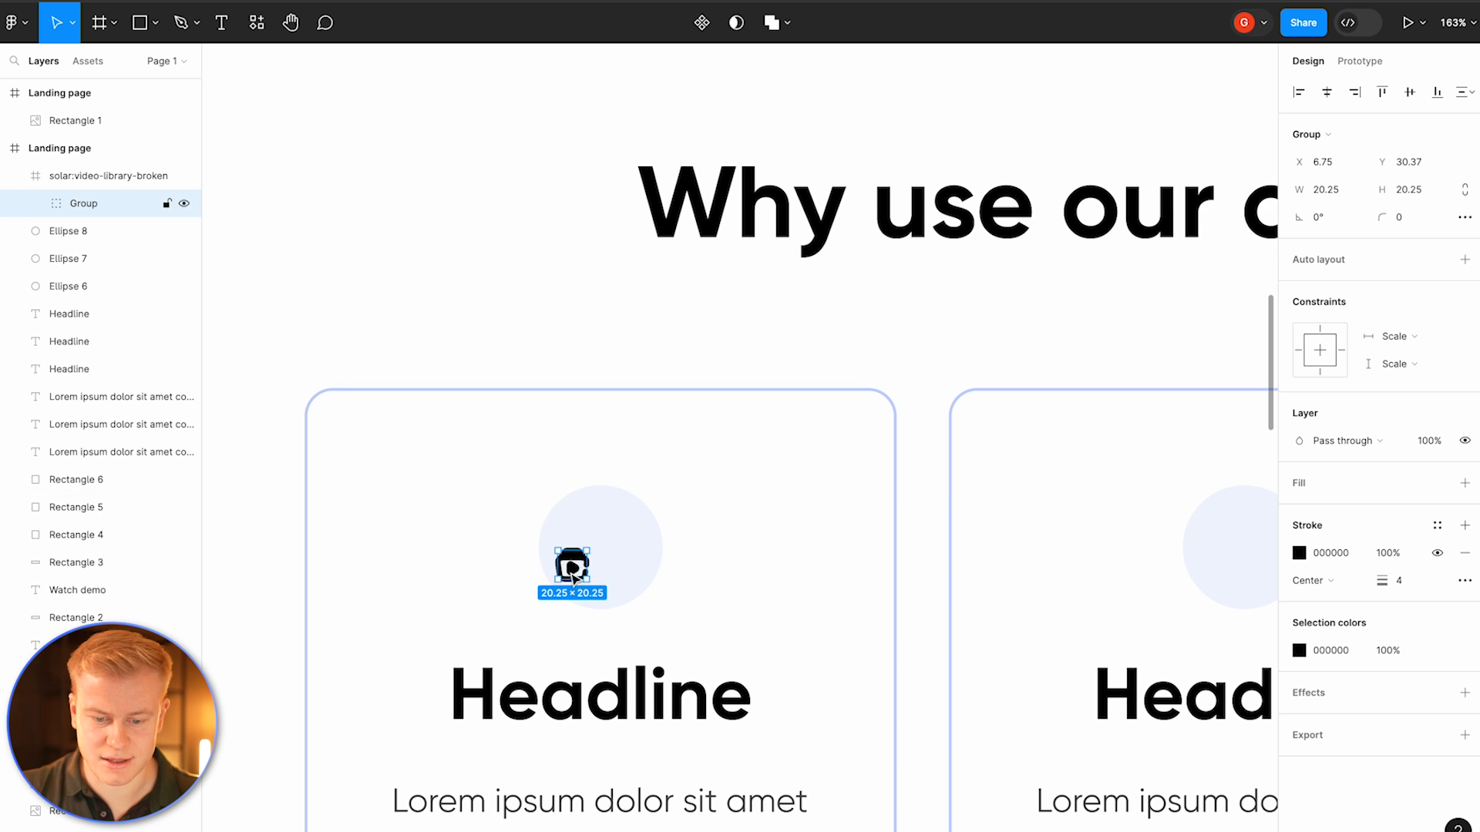
scroll(586, 555, up, 8)
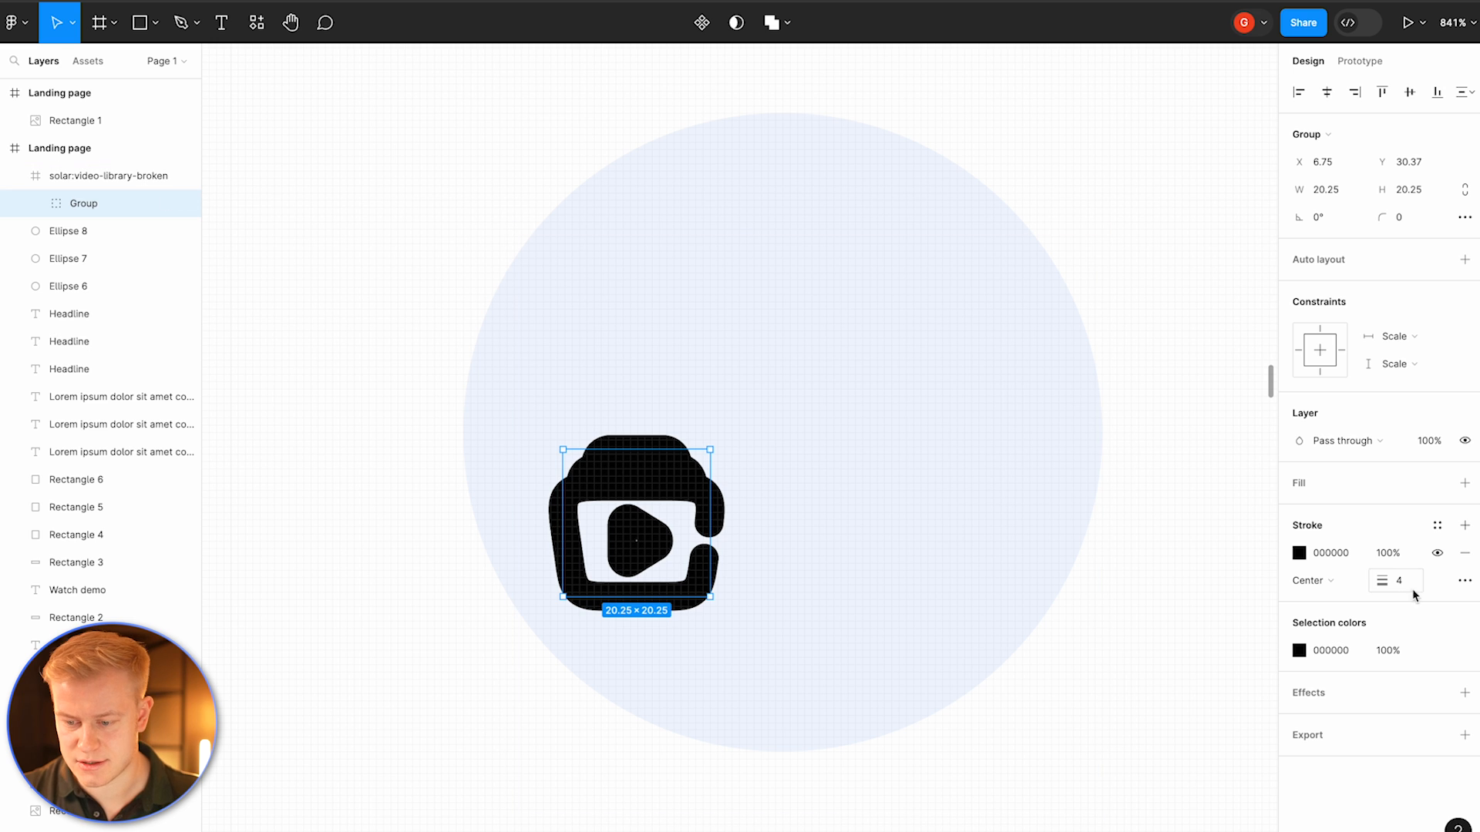
mouse_move(1382, 581)
mouse_down()
mouse_move(1359, 582)
mouse_move(1387, 583)
mouse_move(1372, 584)
mouse_up()
drag(710, 529, 898, 528)
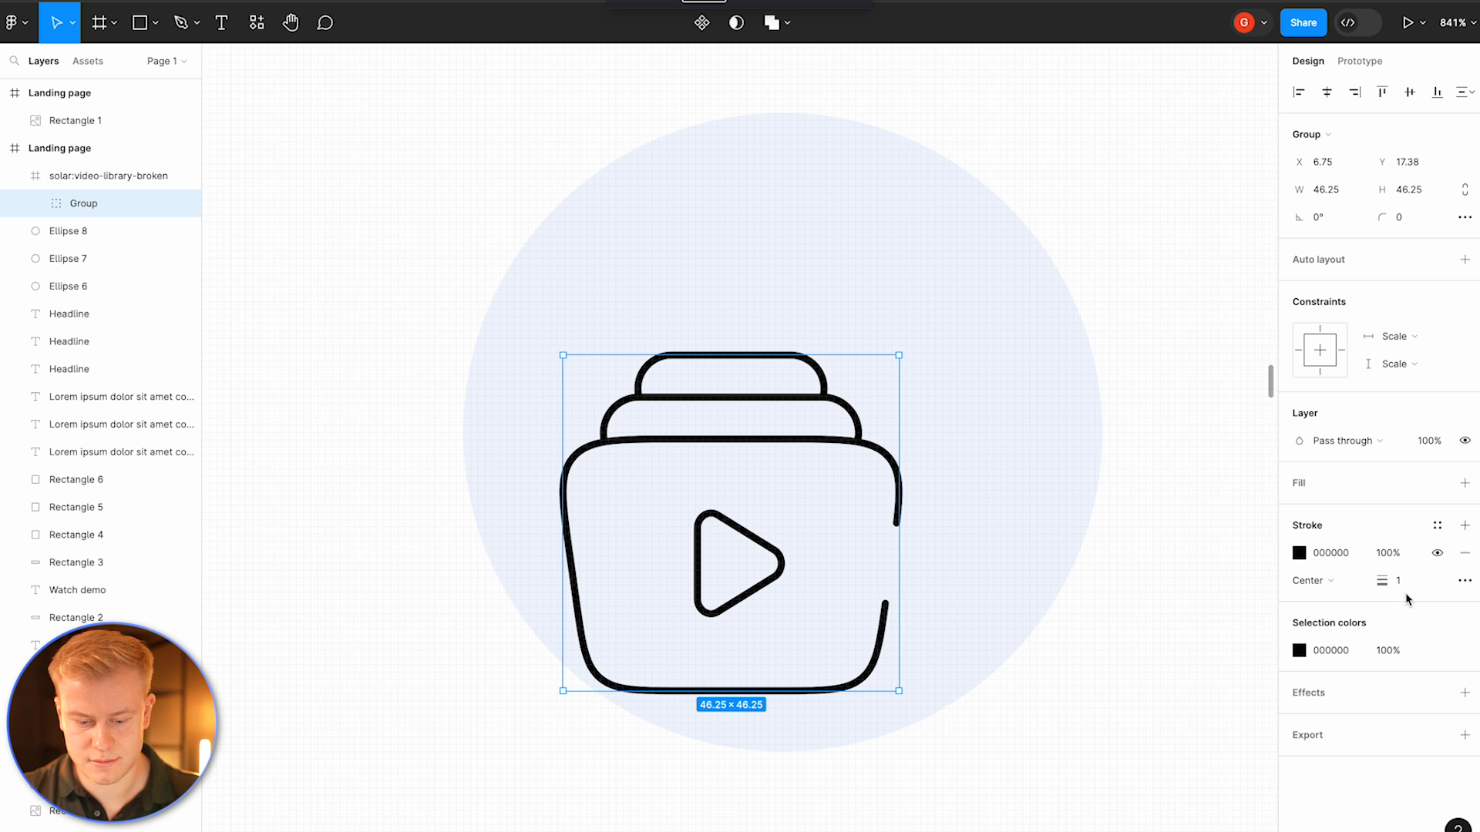
text(3)
key(Return)
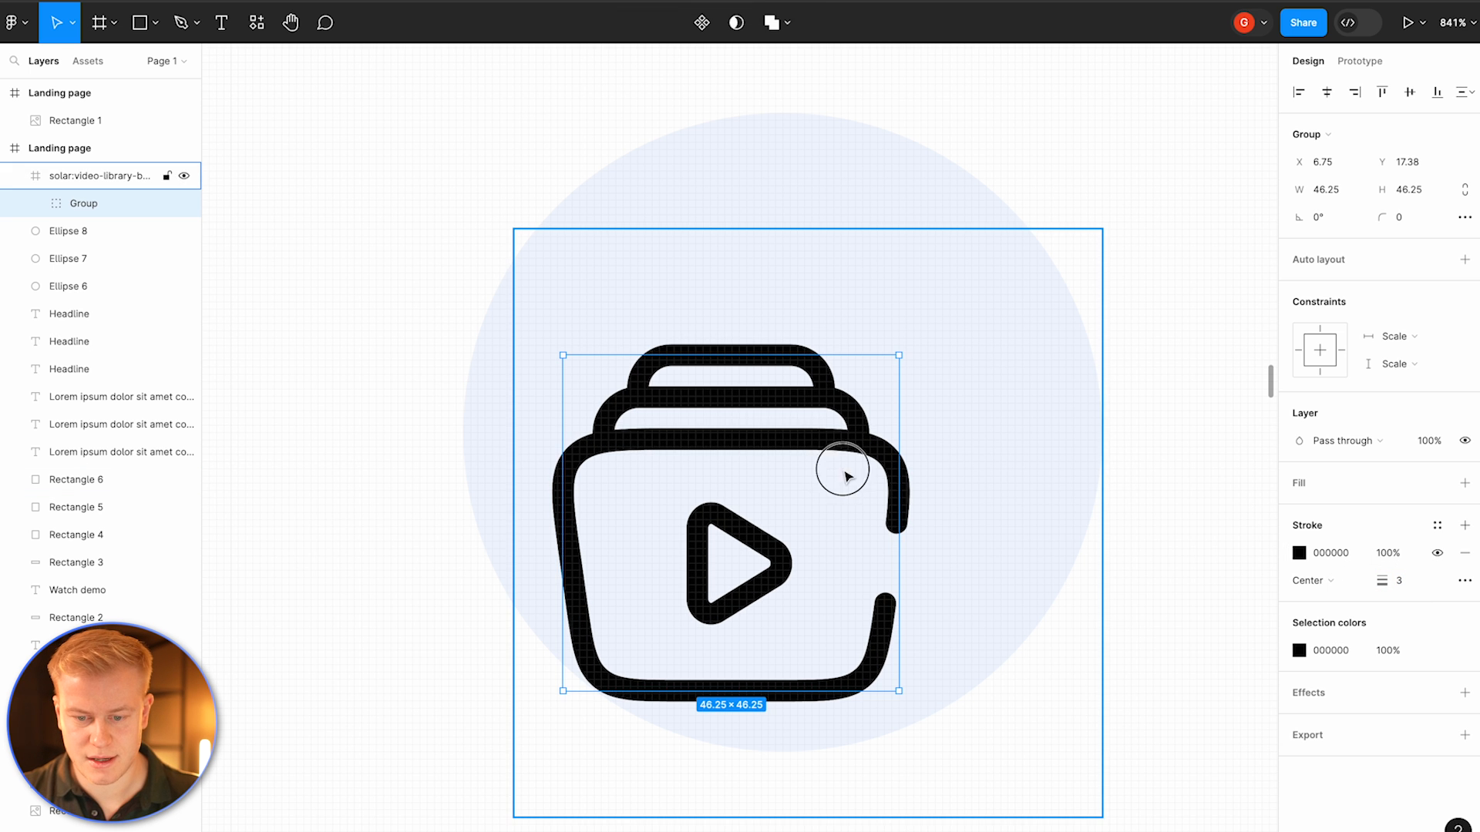
Step: Center the icon group inside the first tile's circle
drag(842, 473, 890, 393)
scroll(892, 400, down, 5)
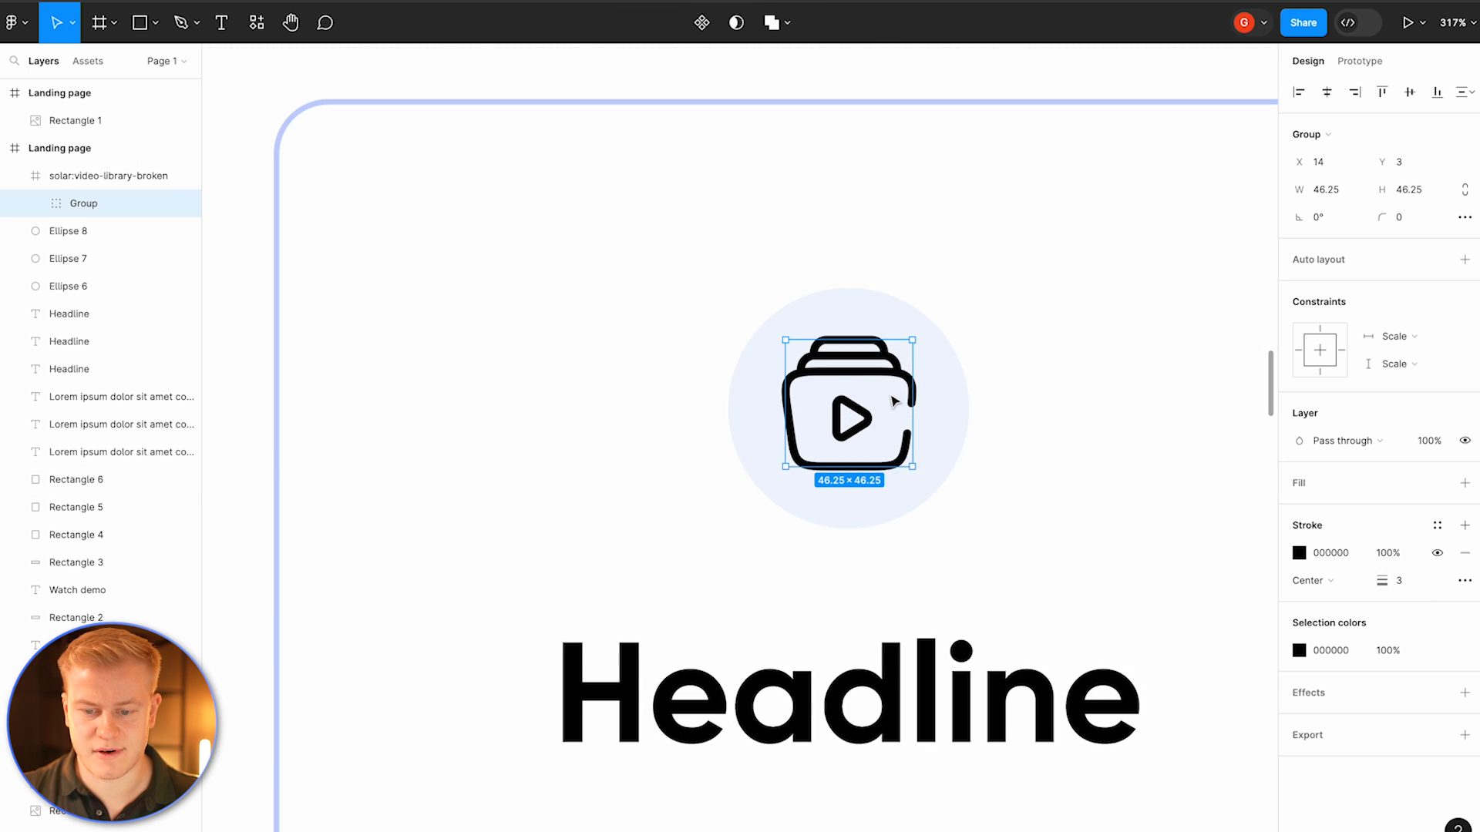
click(946, 263)
scroll(946, 263, down, 6)
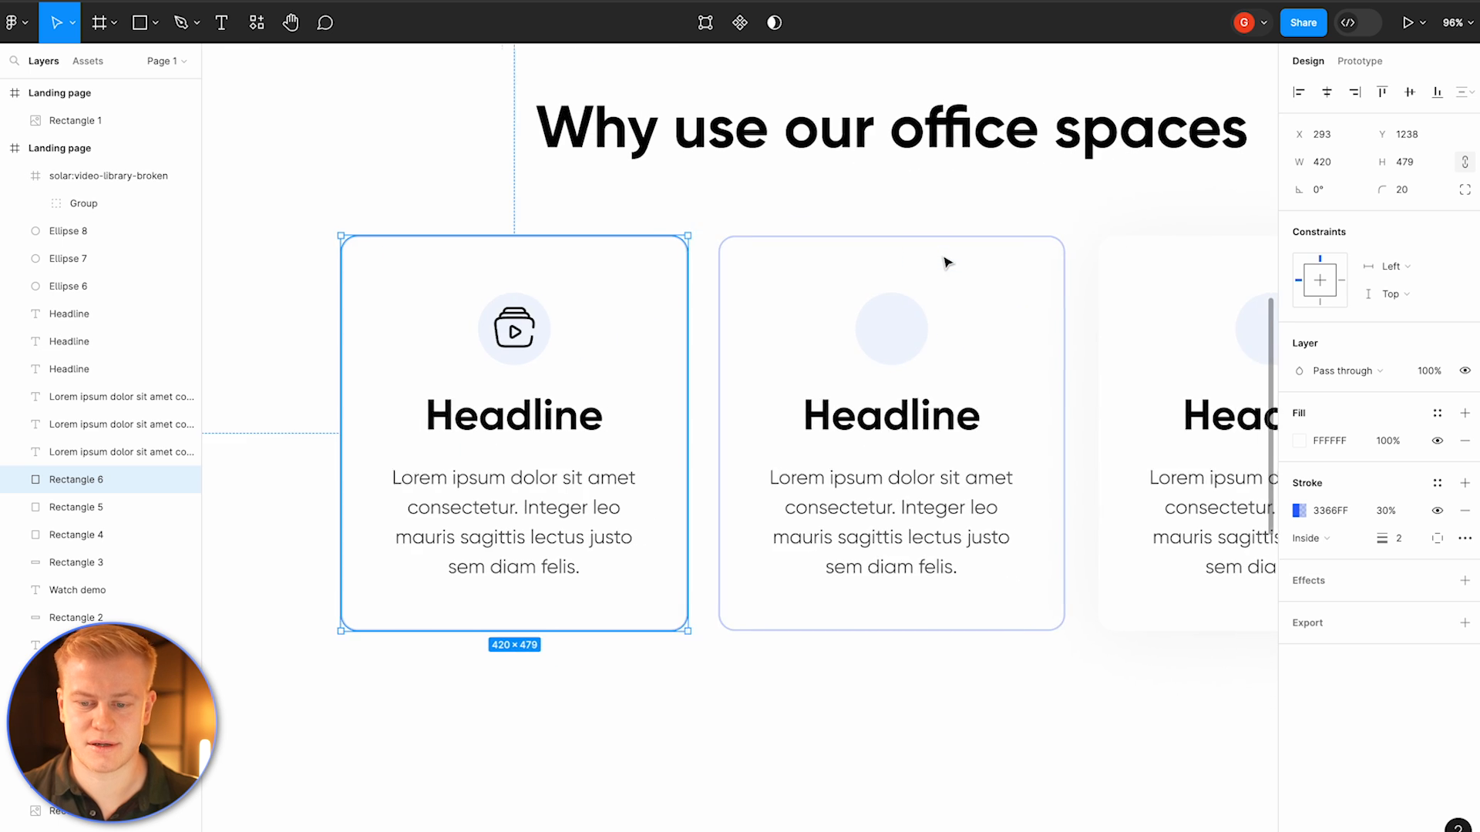
scroll(947, 263, right, 3)
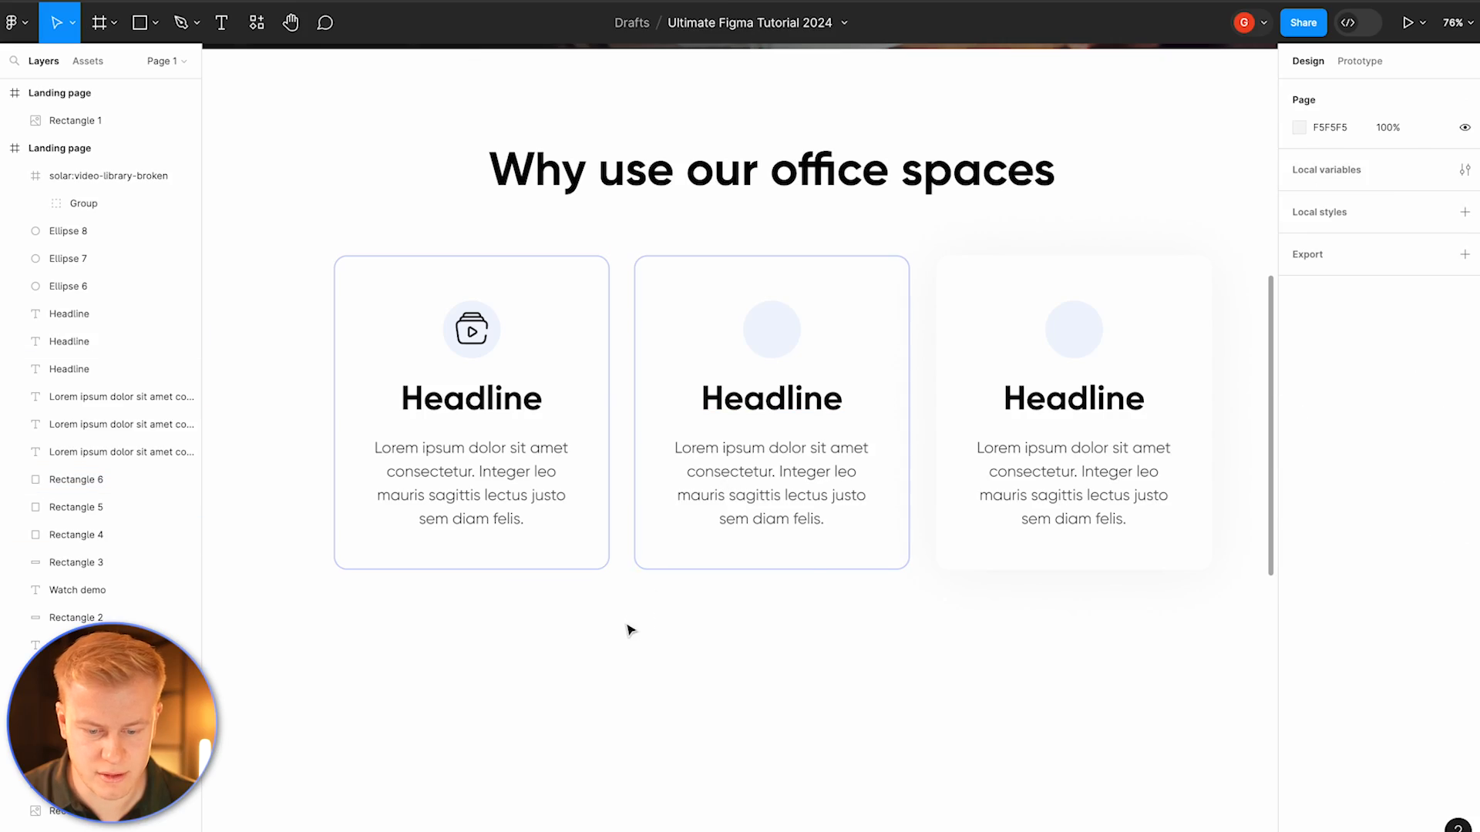
Step: Search the plugins and widgets for Noun Project
right_click(628, 627)
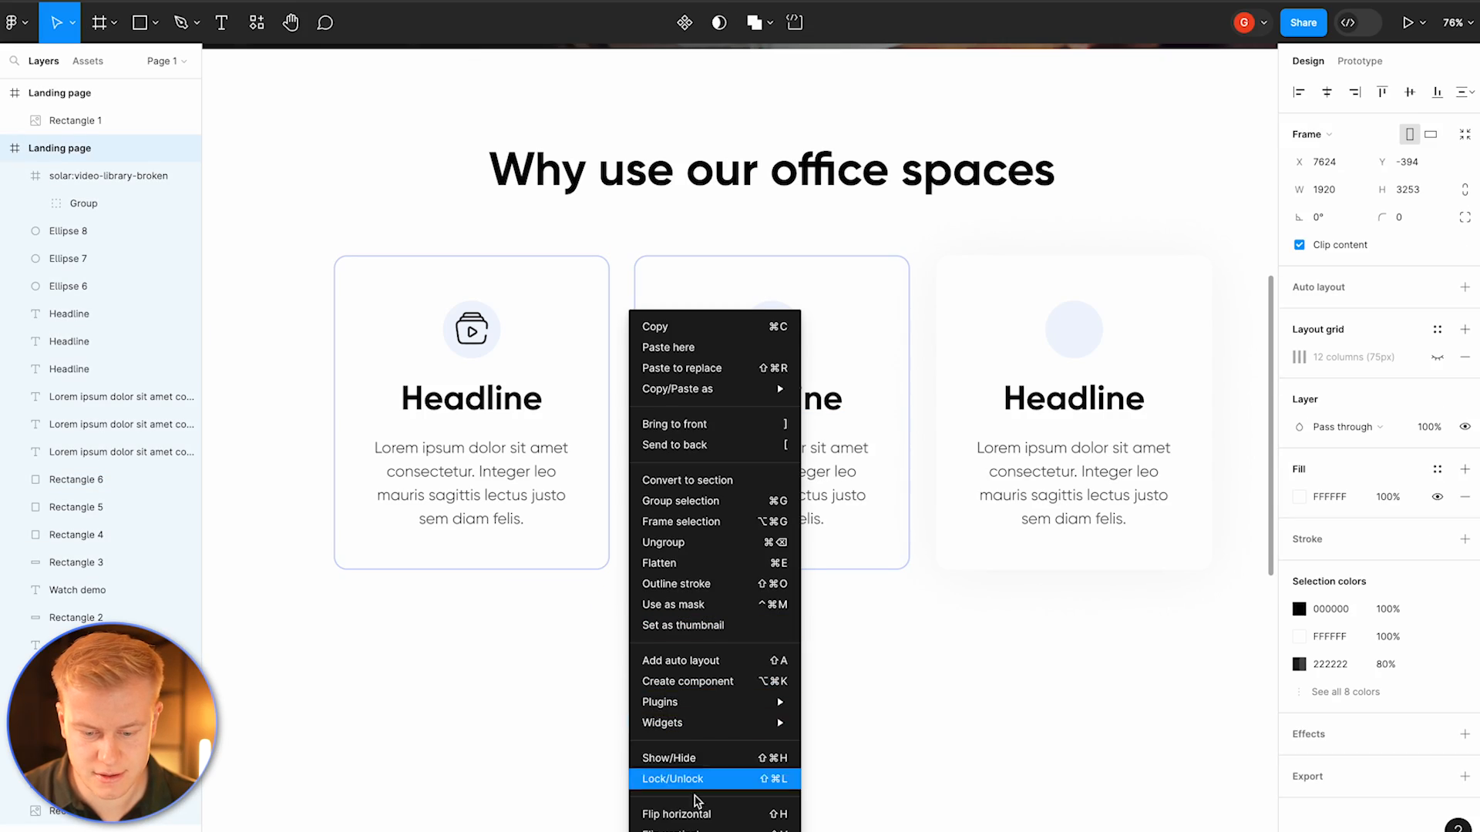
mouse_move(674, 704)
click(840, 702)
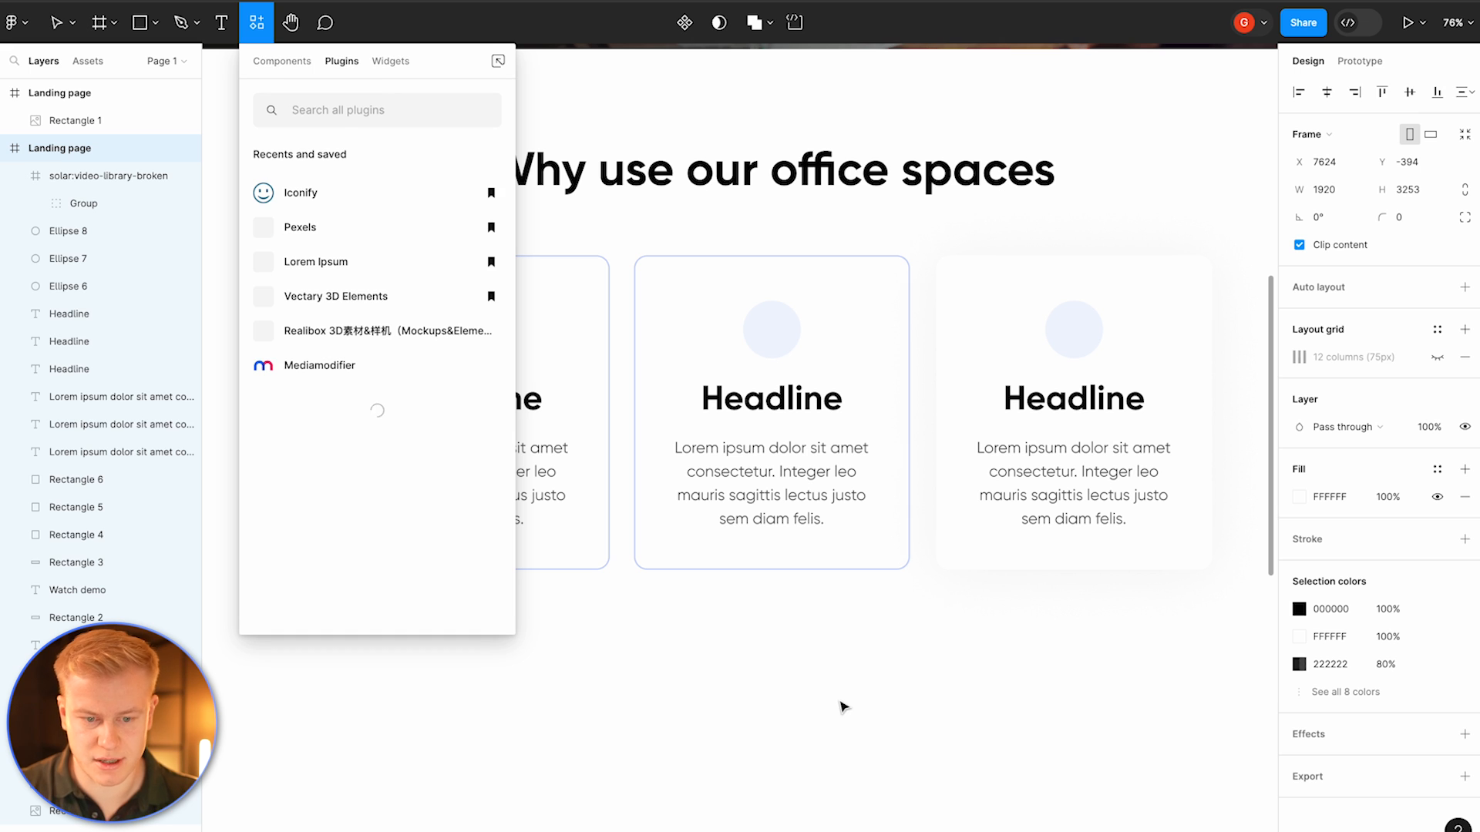
text(non)
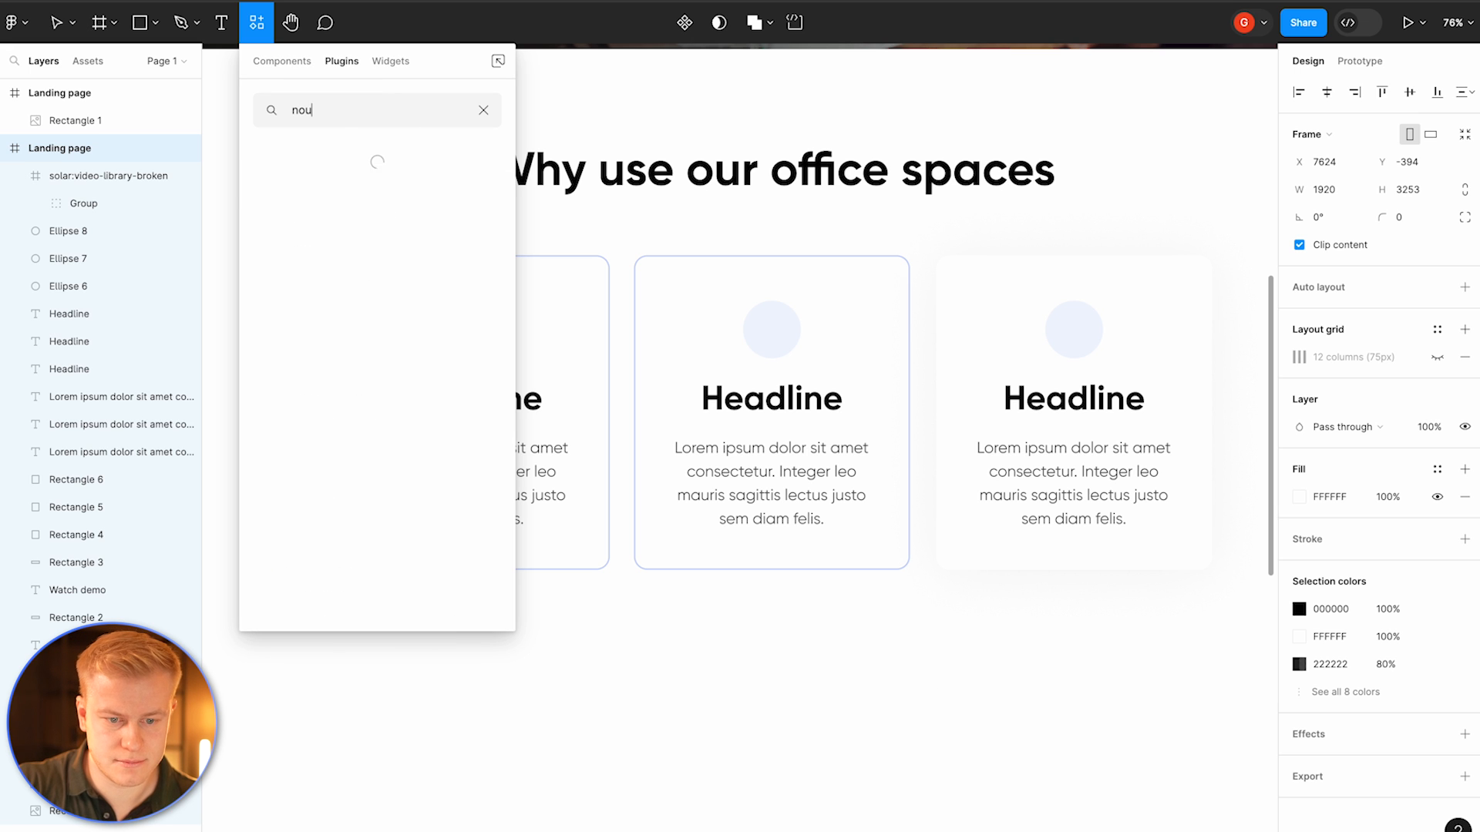
text(n)
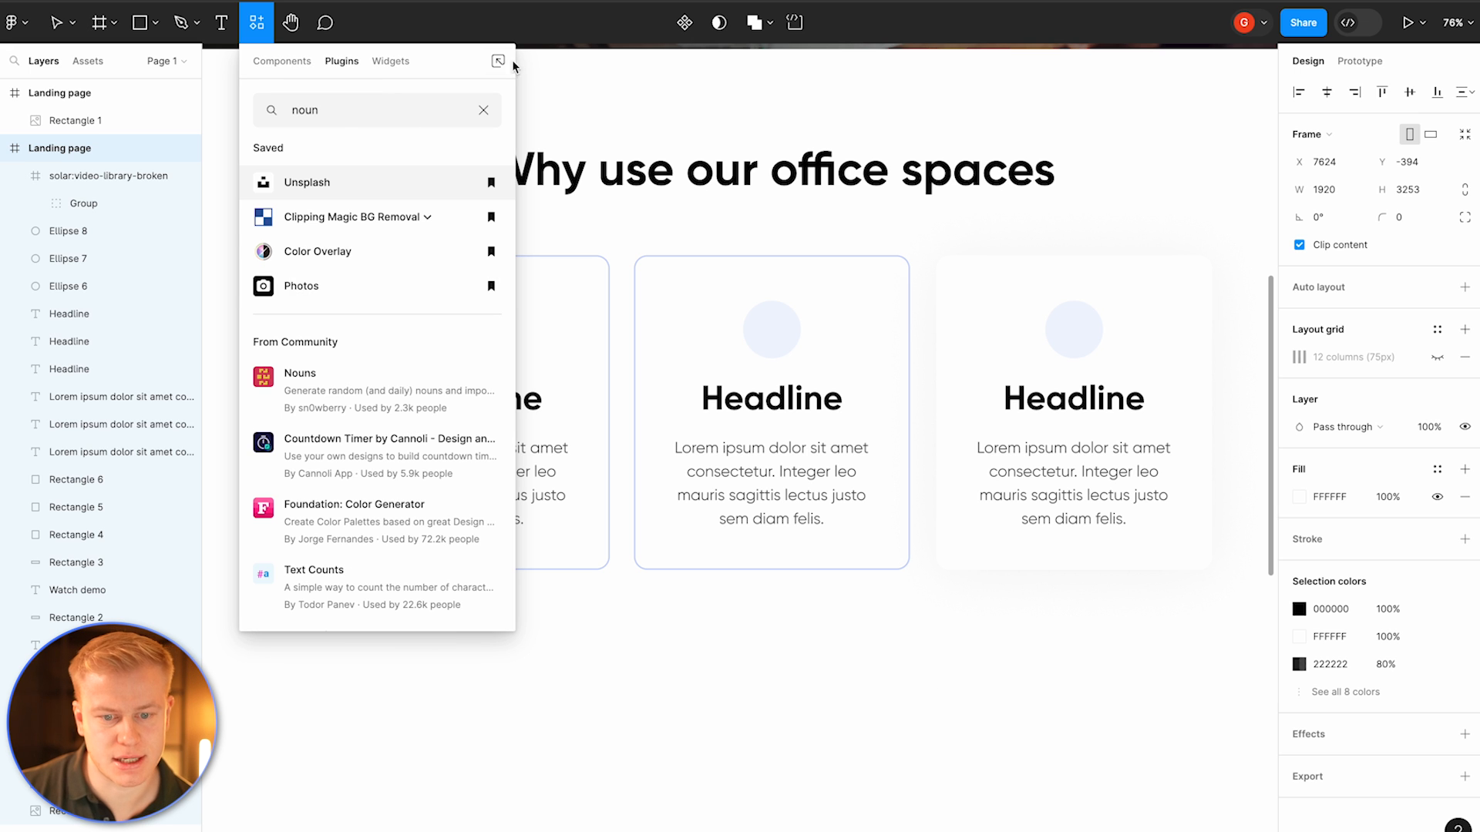
click(404, 68)
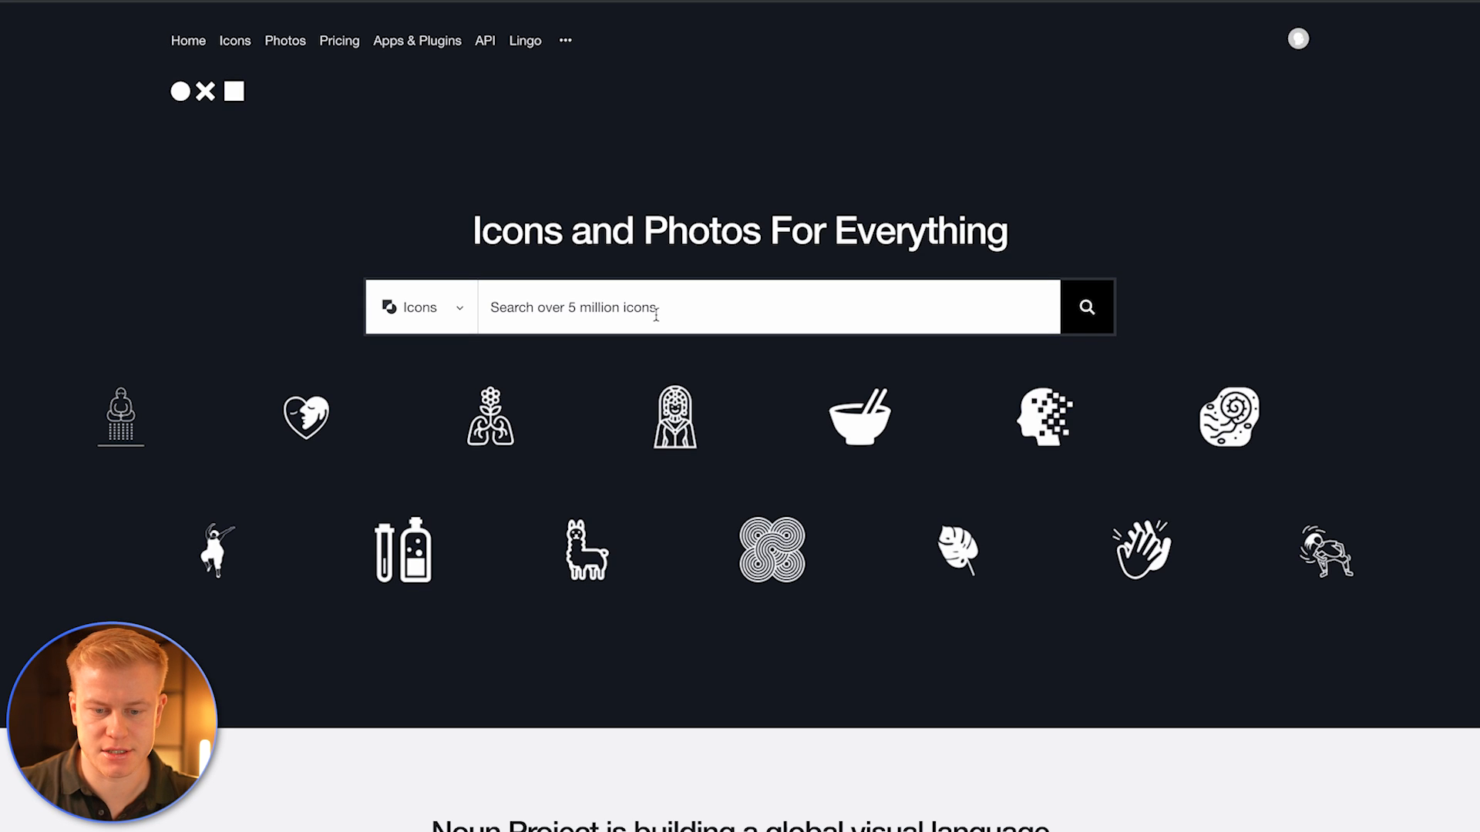
Step: Switch to the Noun Project website, search icons for online course and open one result
click(655, 315)
text(online course)
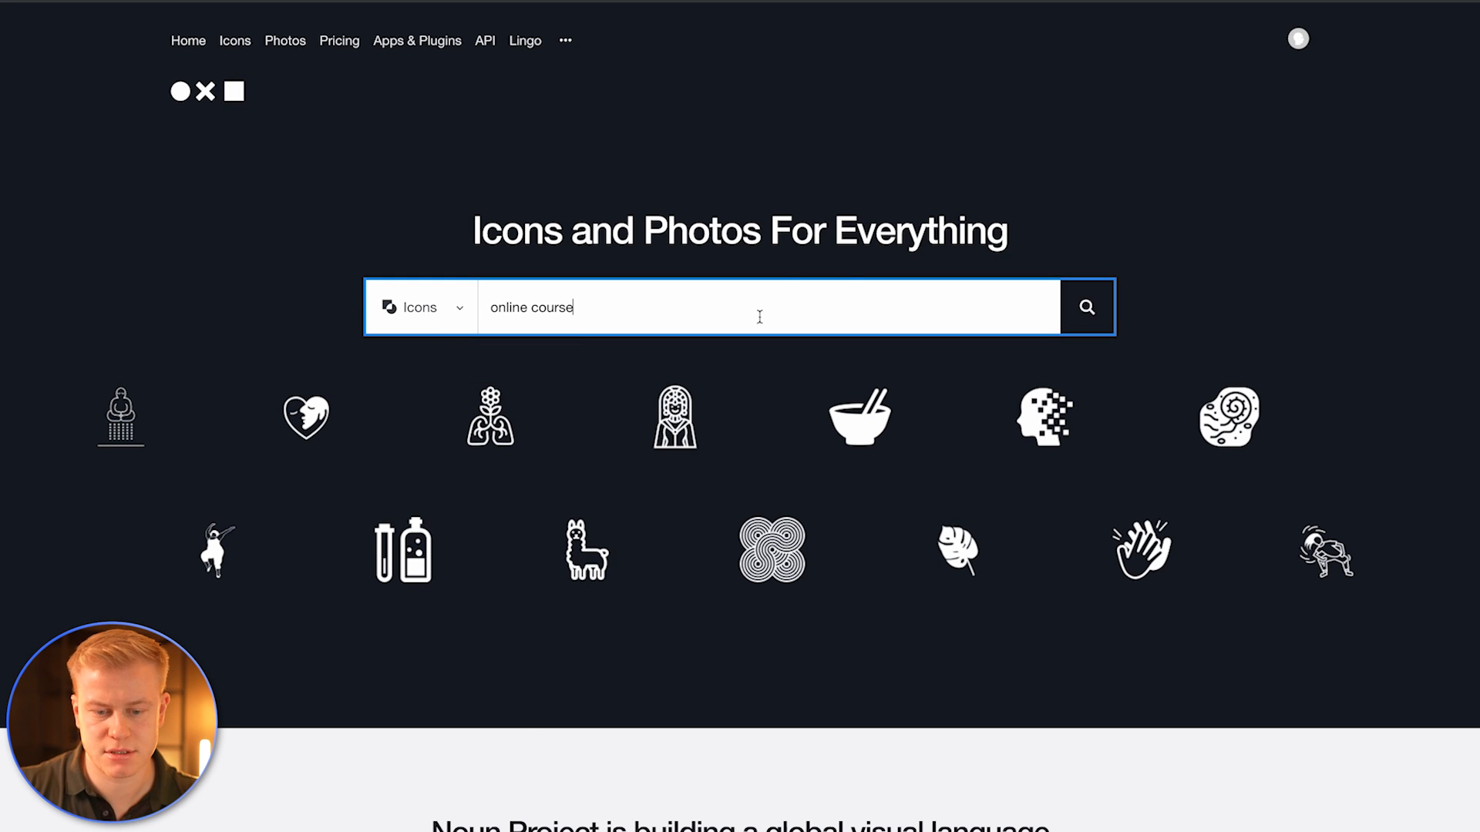
key(Return)
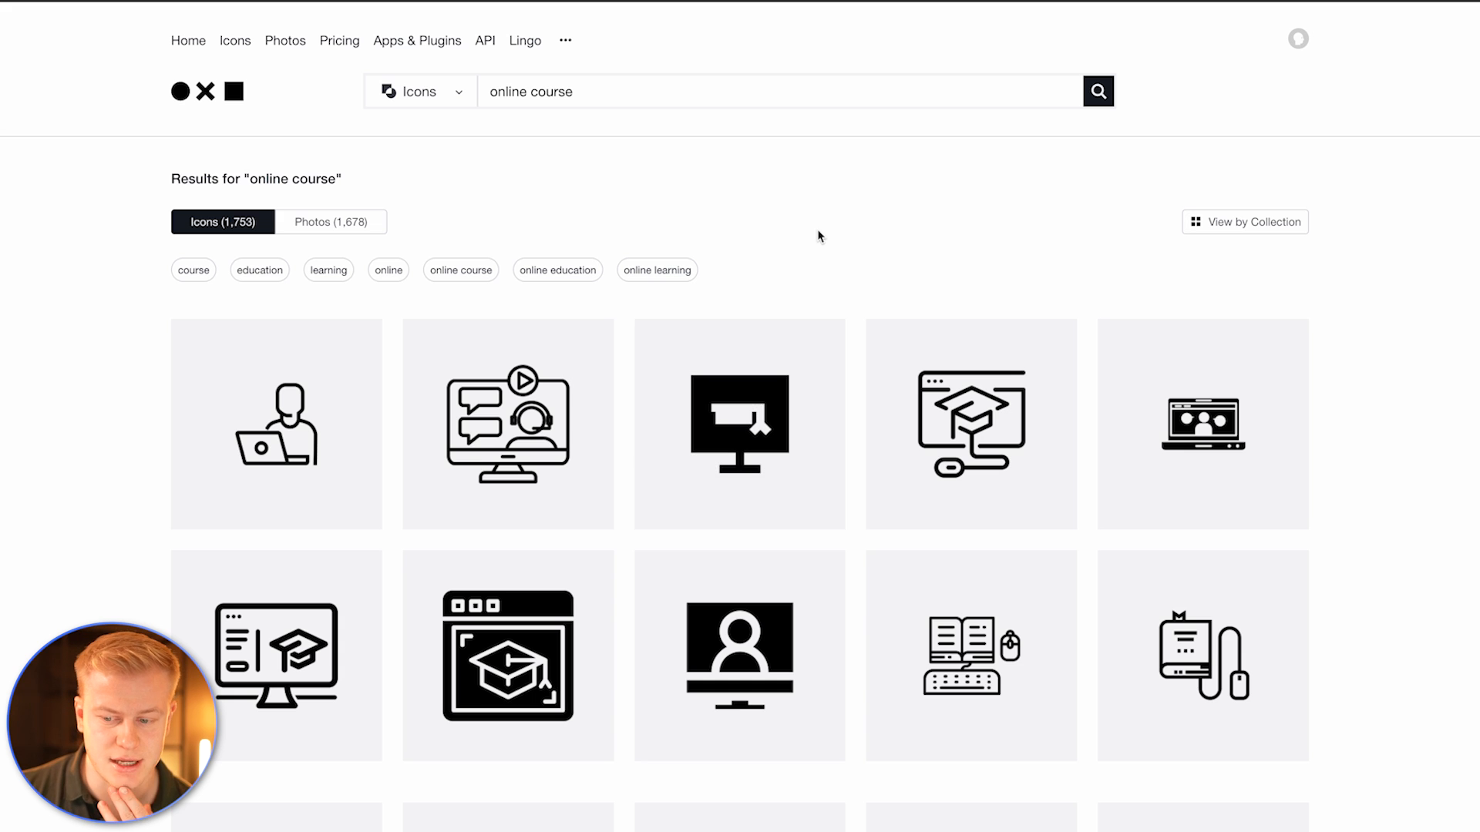
scroll(818, 239, down, 10)
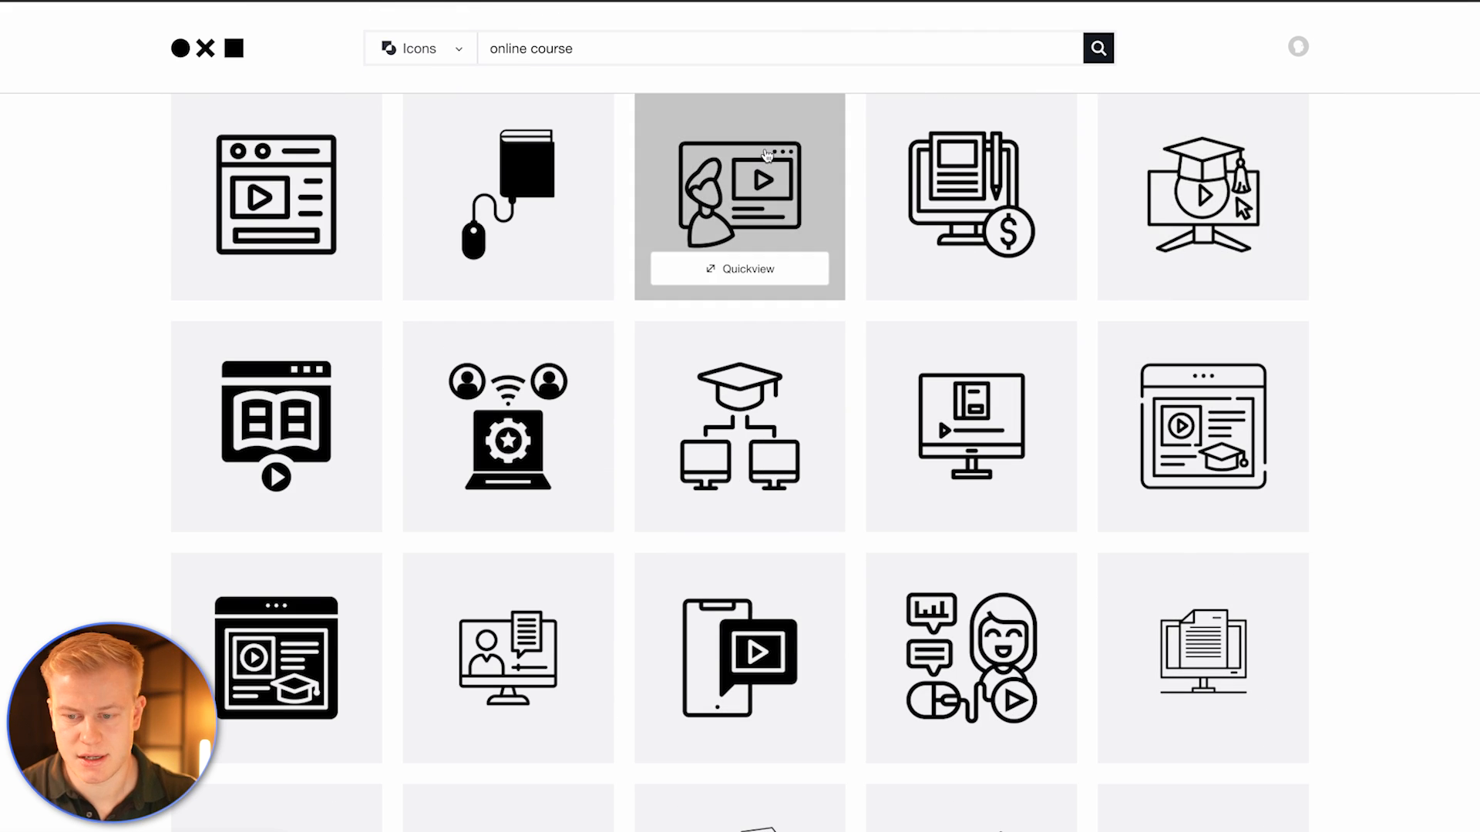
click(1179, 208)
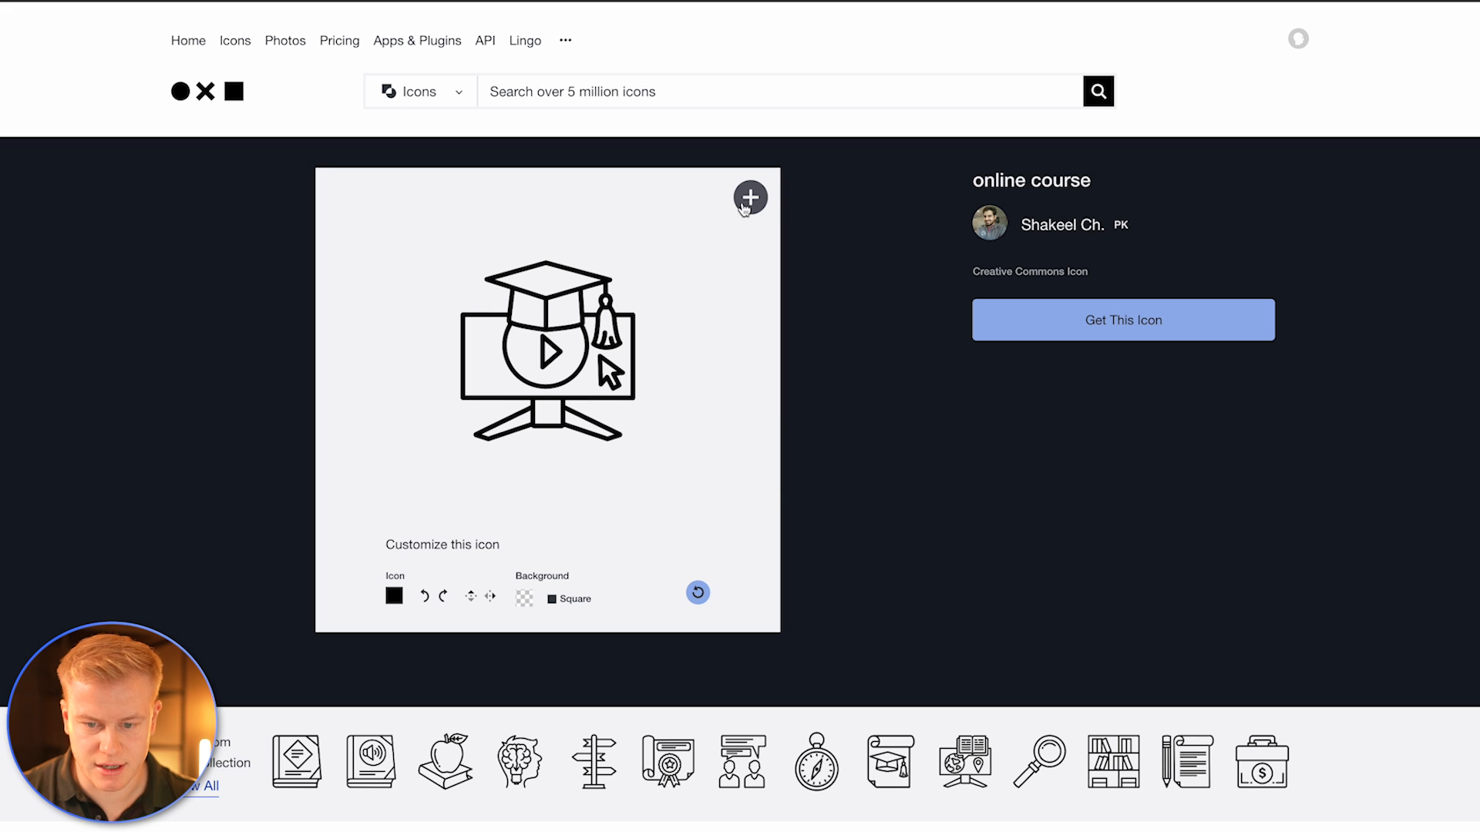
click(759, 204)
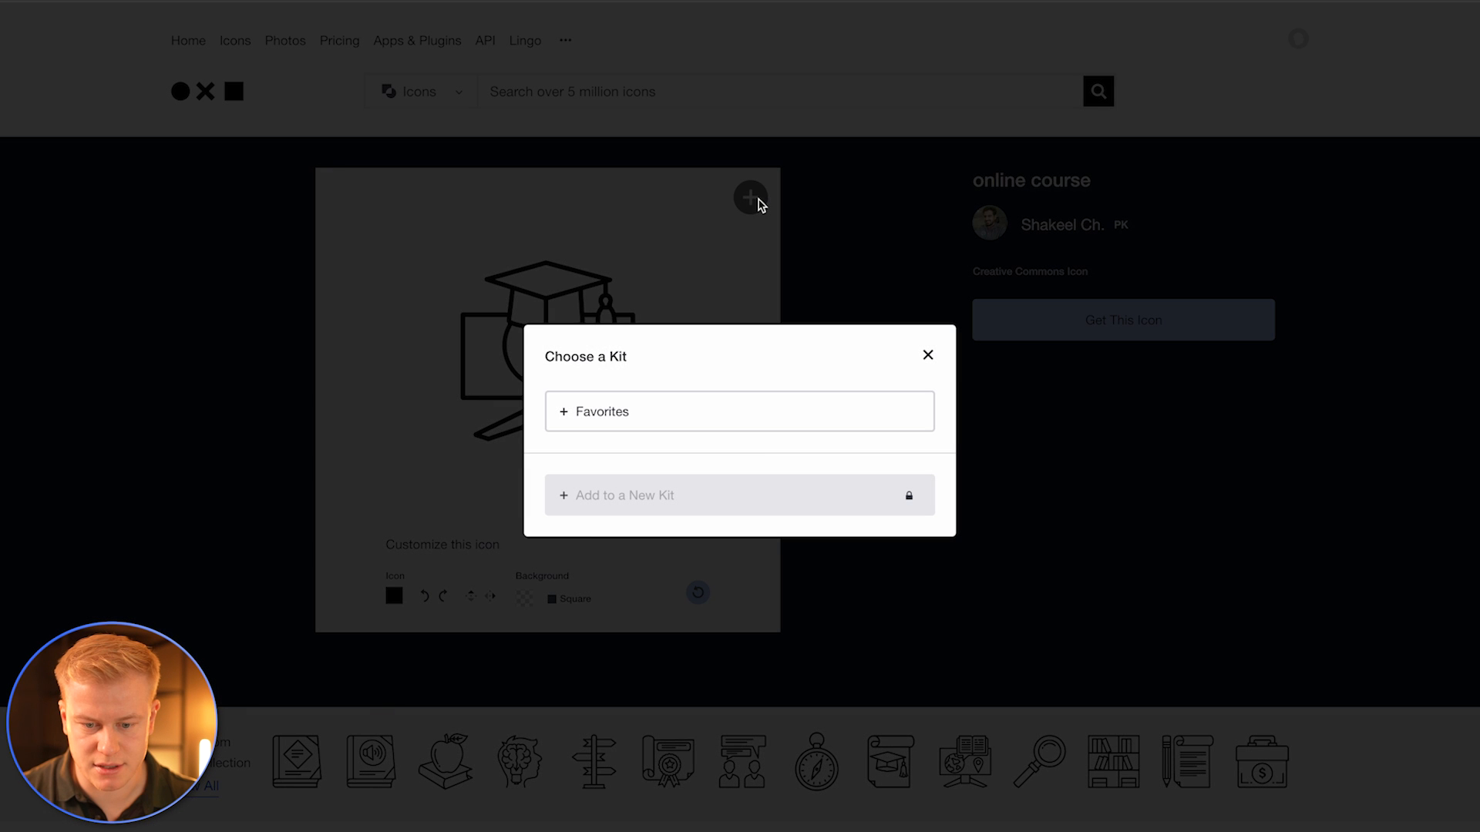
click(929, 357)
right_click(623, 389)
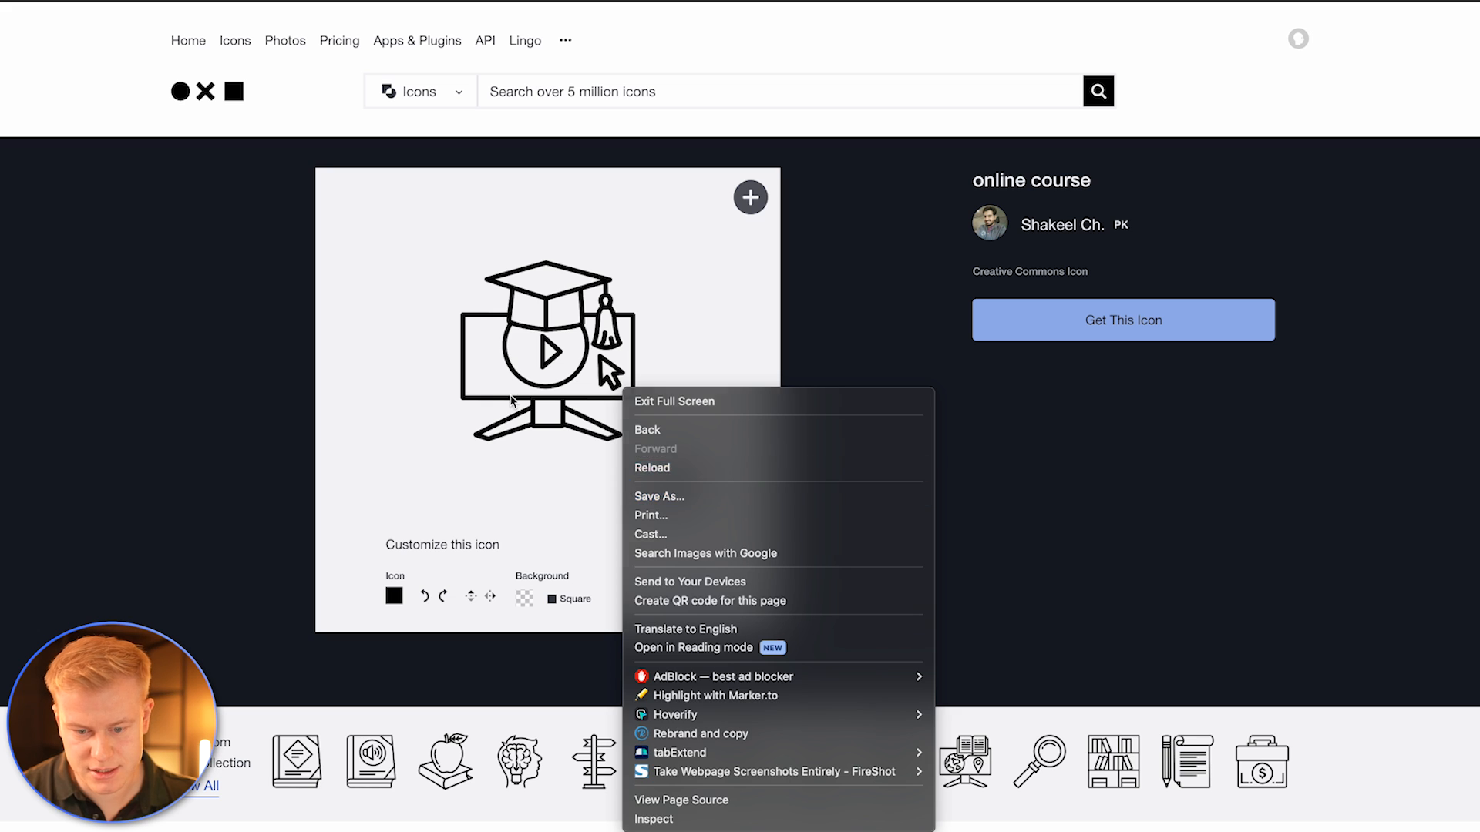
key(Escape)
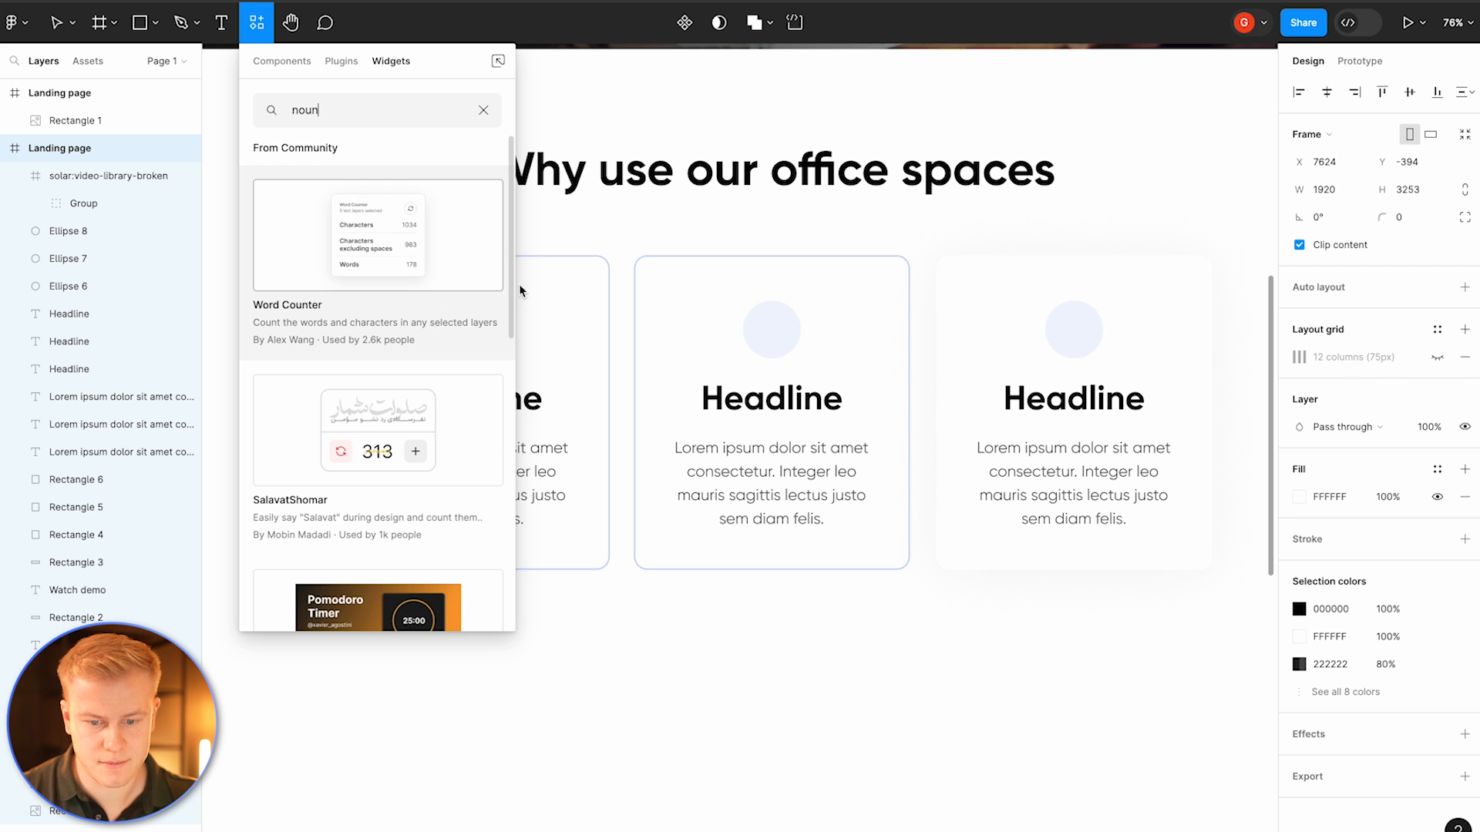
Step: Download the online course icon from Noun Project as an SVG and save it to Downloads
click(659, 277)
key(ctrl+v)
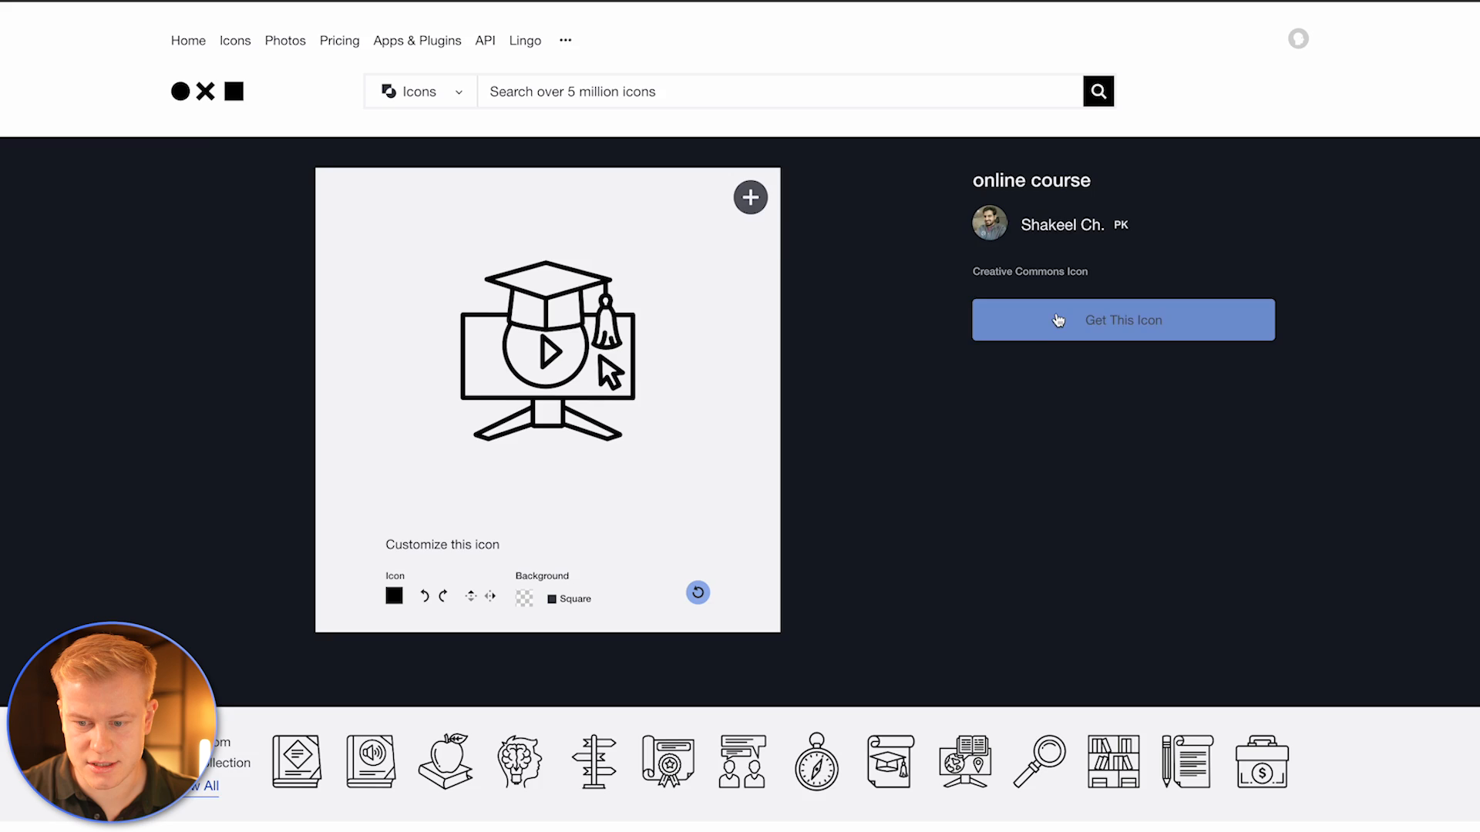
click(990, 319)
click(1283, 449)
click(1273, 527)
click(1102, 341)
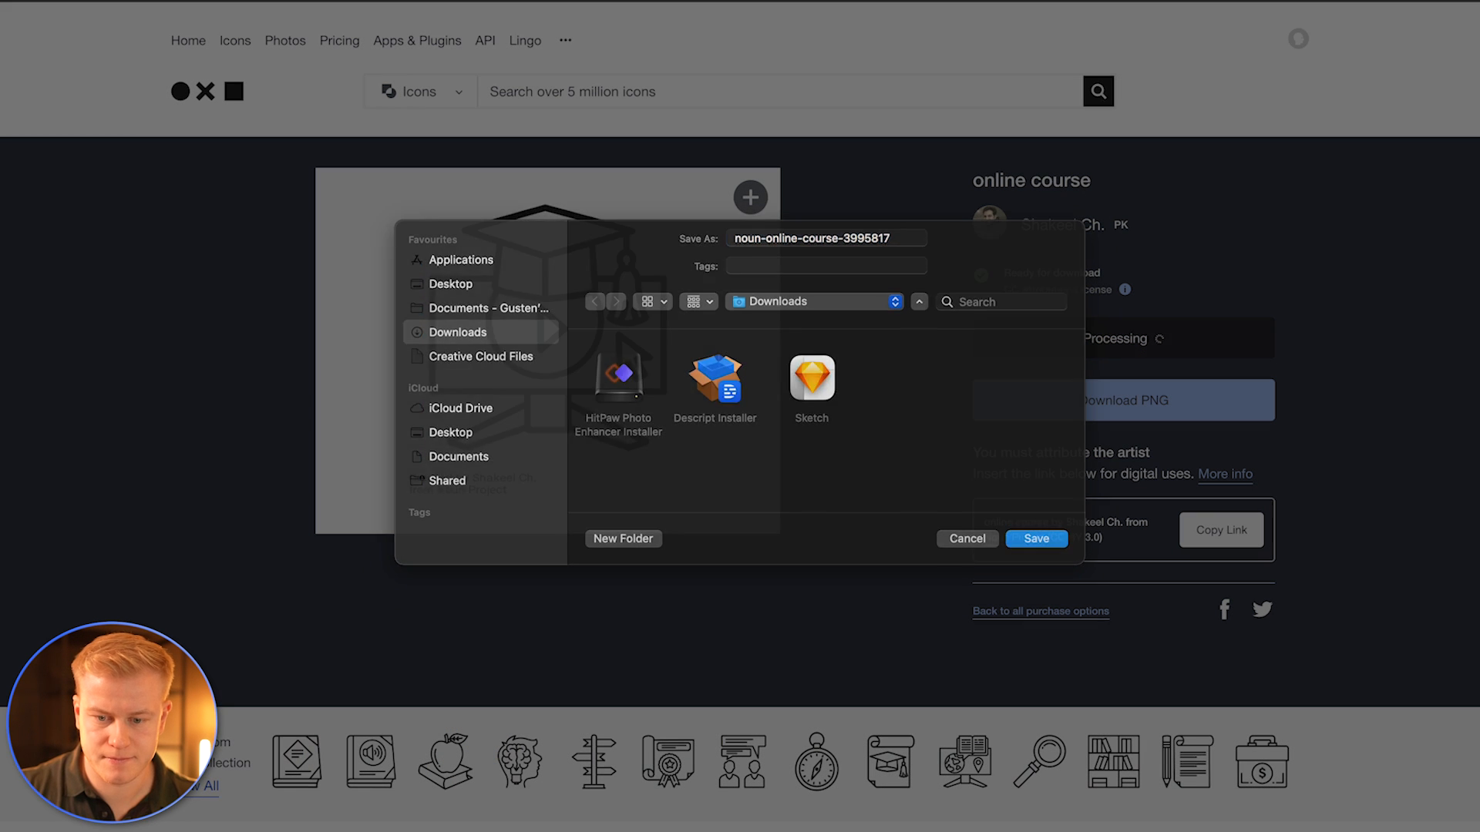
key(Return)
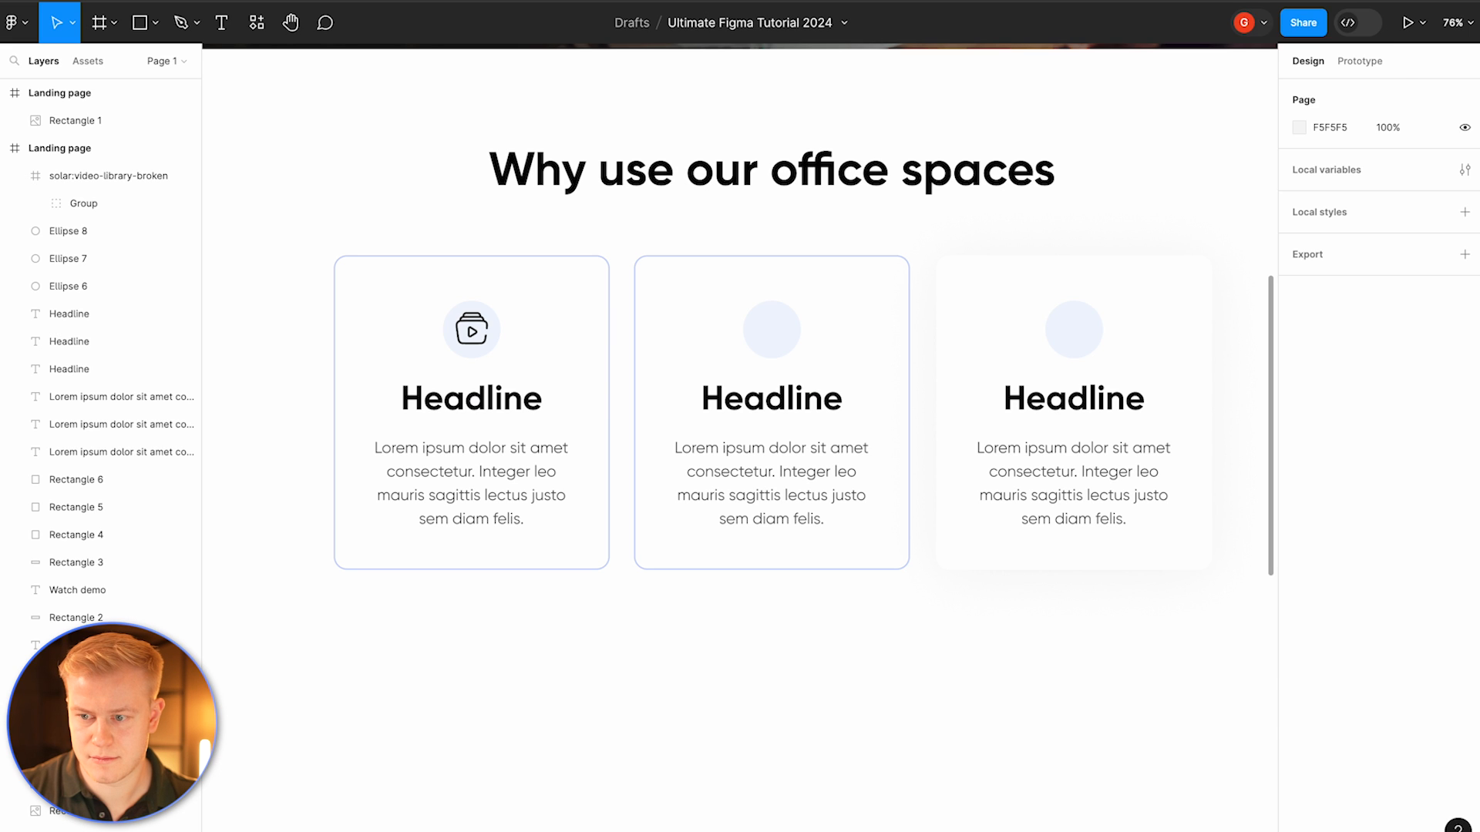
Step: Import the downloaded SVG onto the canvas and crop its frame to about 94 × 96 px to hide the attribution text
drag(1255, 59, 786, 505)
drag(968, 314, 670, 581)
scroll(663, 582, up, 5)
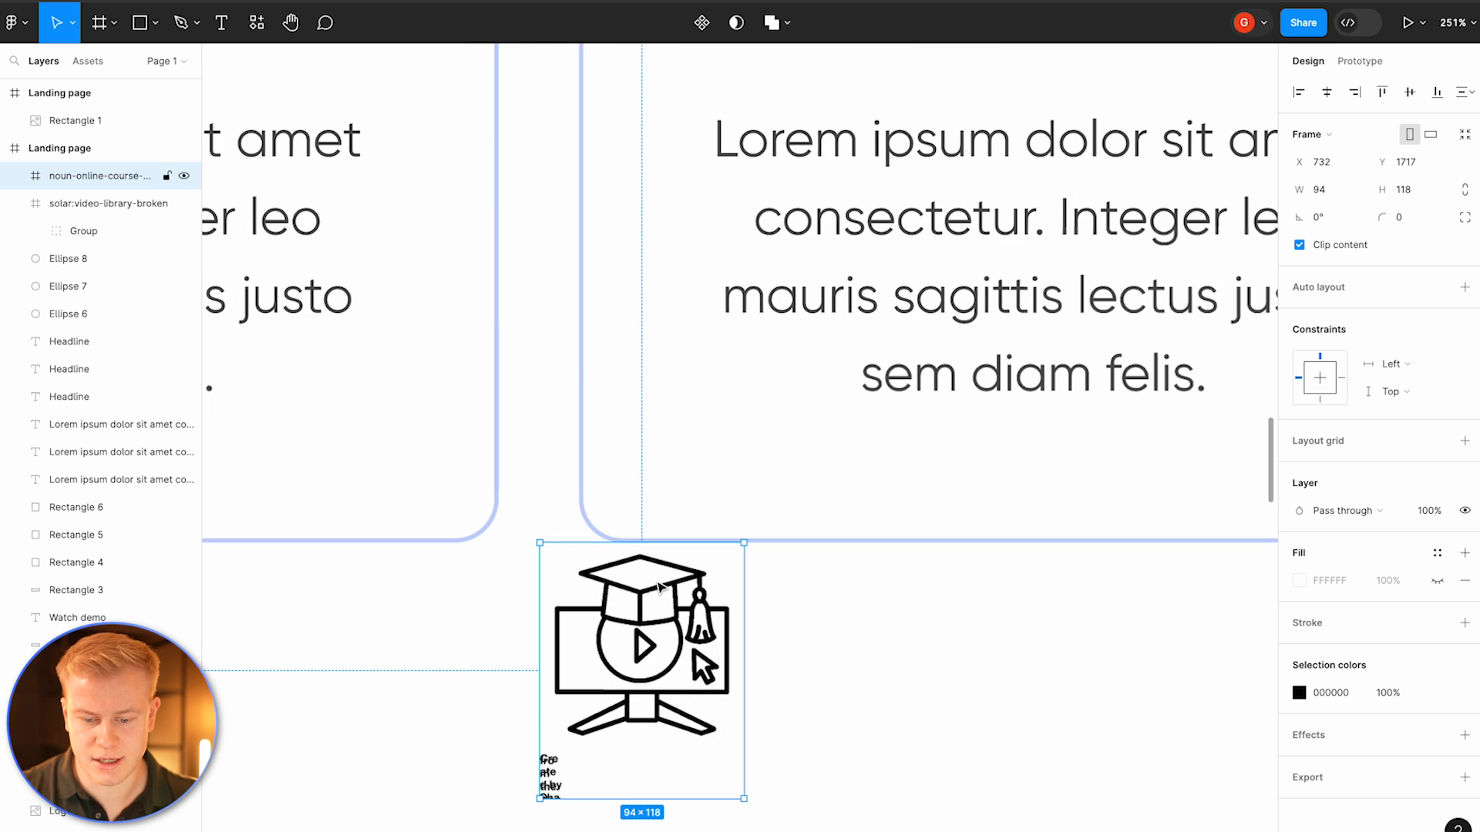
drag(627, 798, 628, 754)
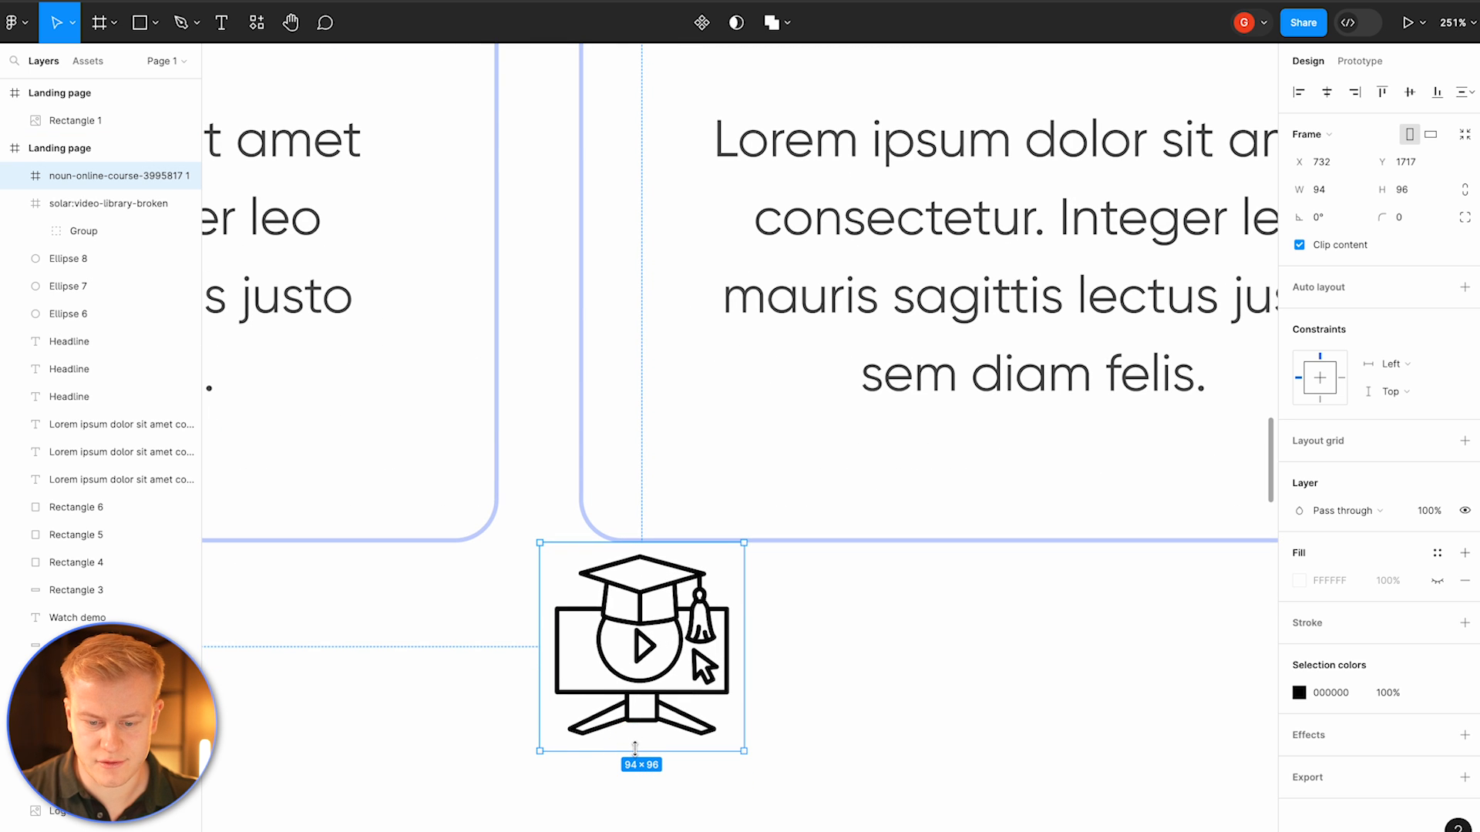
Step: Move the icon into the second tile's circle and scale it to about 50 × 53 px
scroll(644, 690, down, 5)
drag(691, 673, 1071, 200)
scroll(841, 216, up, 5)
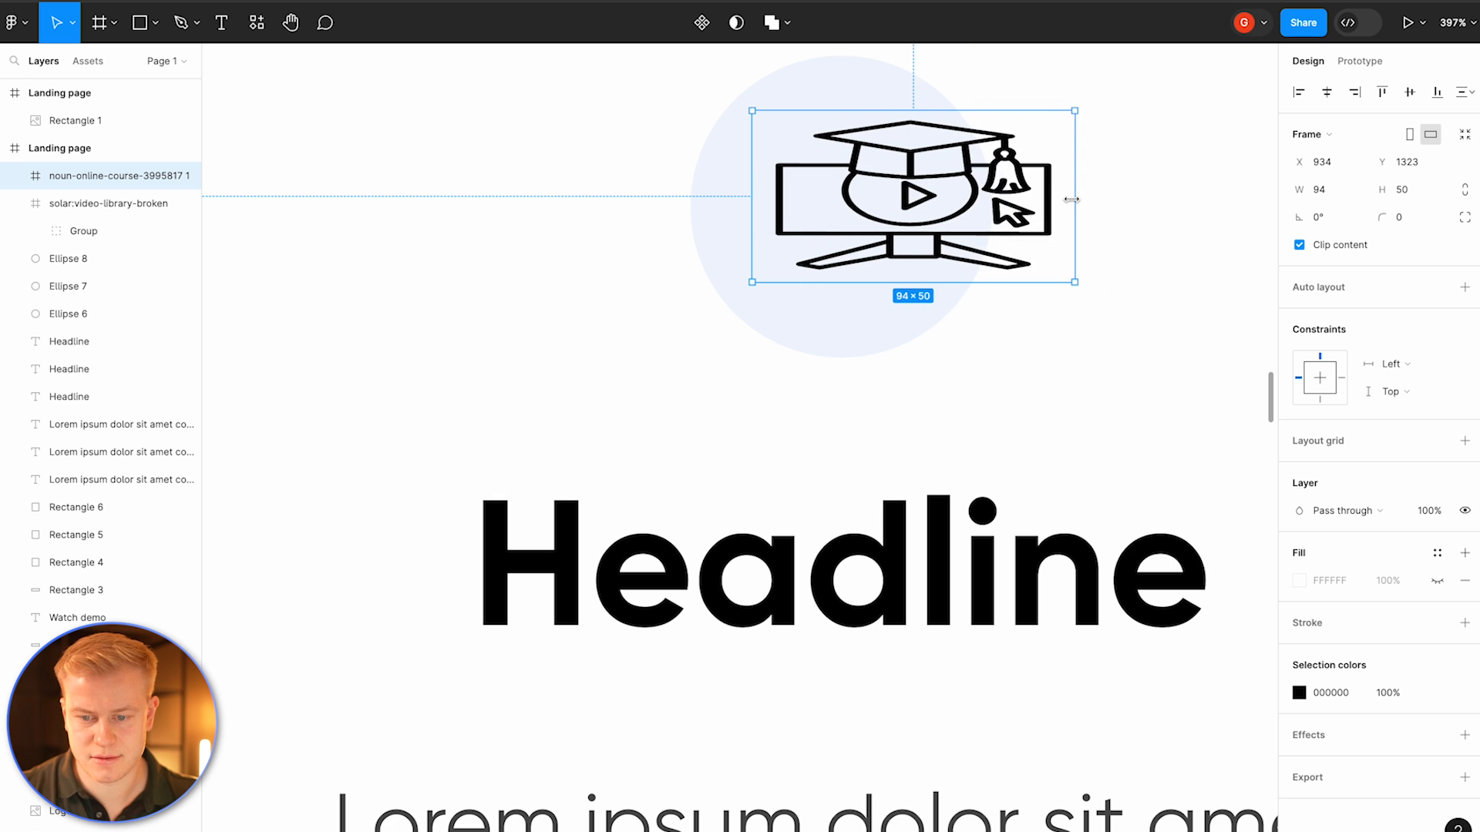
key(ctrl+z)
drag(920, 215, 849, 259)
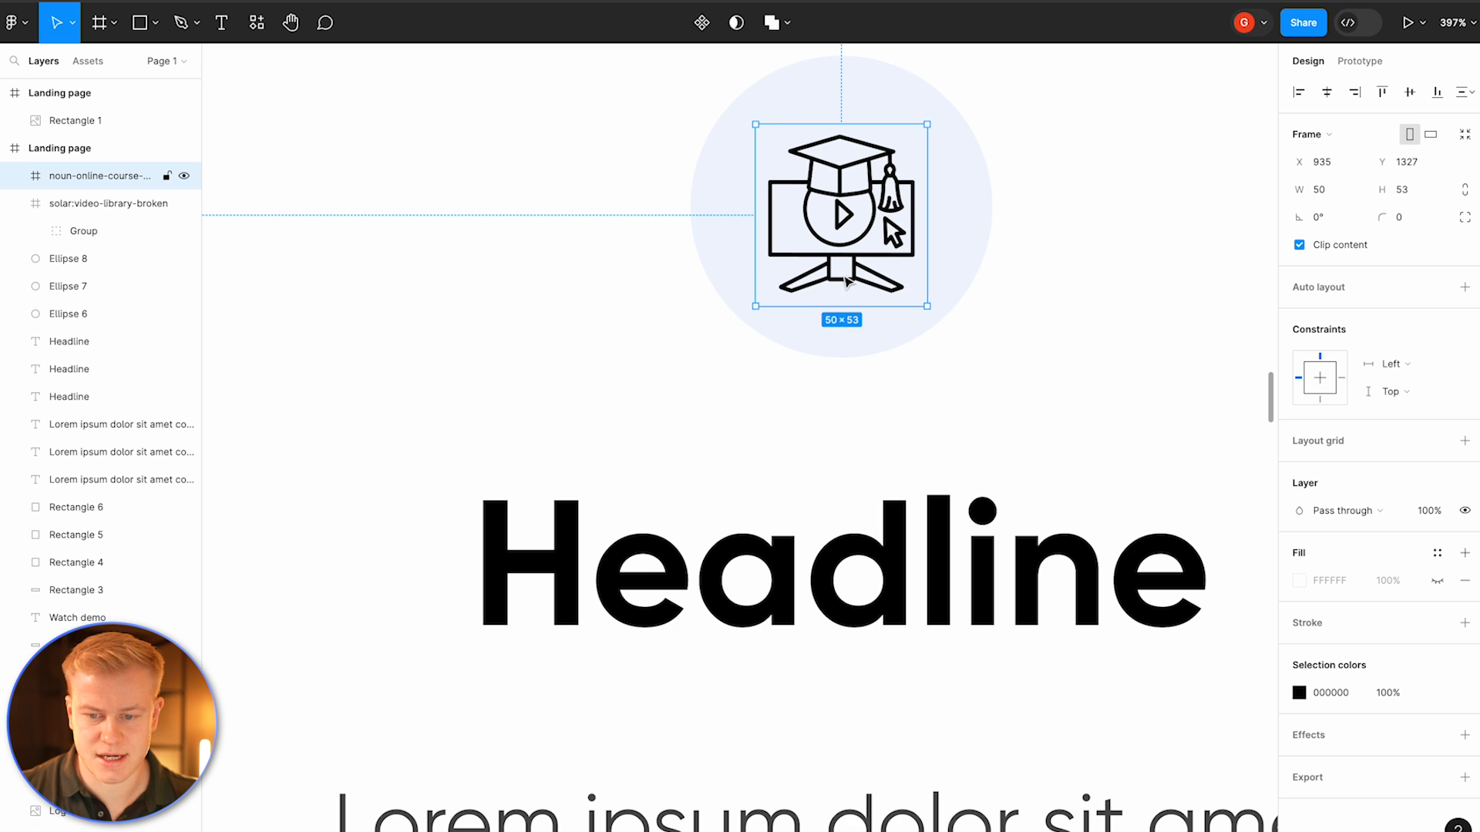
Step: Delete the video-library icon from the first tile
scroll(839, 266, down, 5)
click(311, 249)
key(Delete)
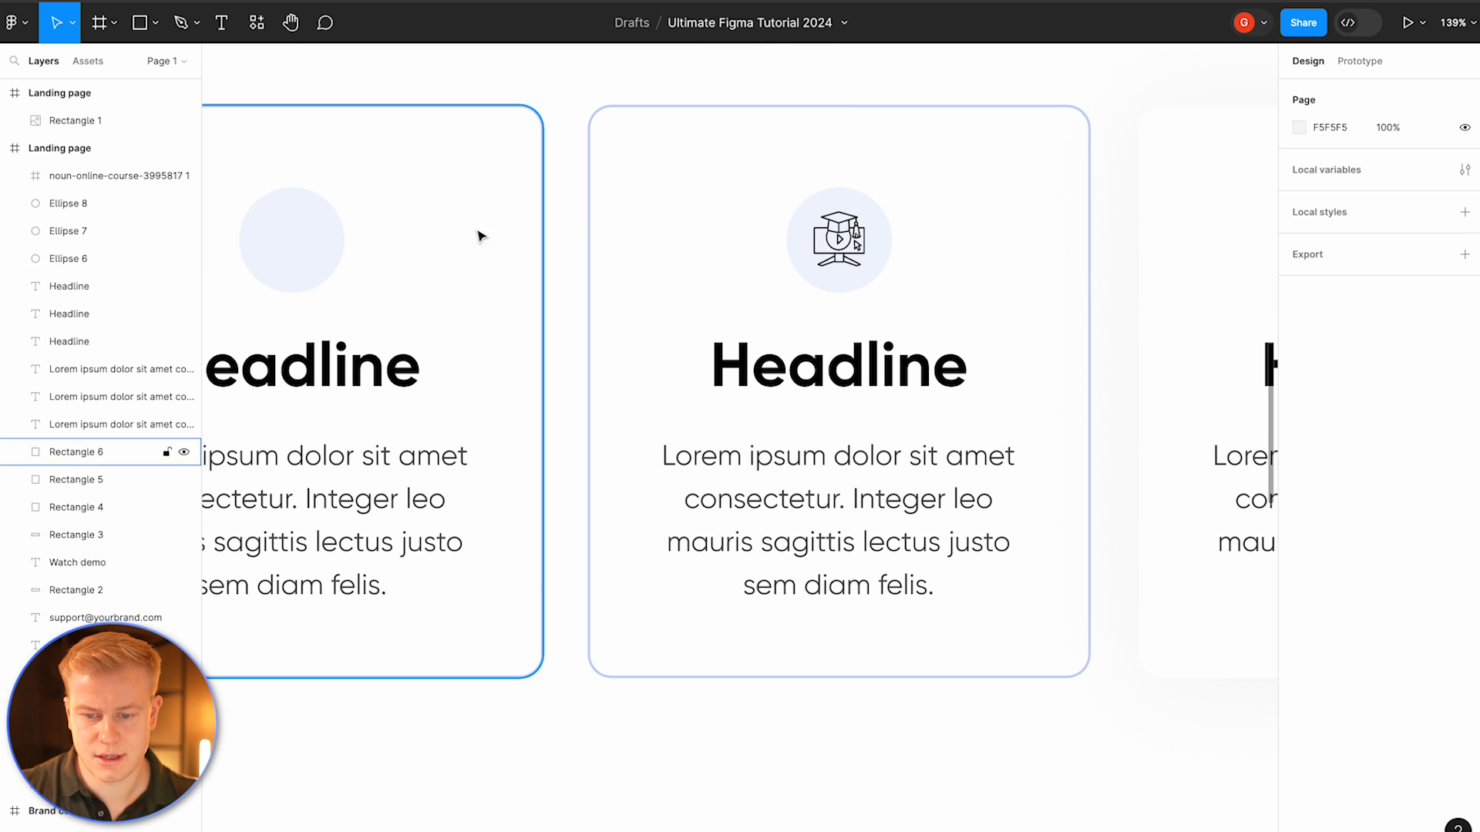
Step: Recolor the online course icon to the brand blue 3366FF
click(840, 241)
scroll(848, 248, down, 2)
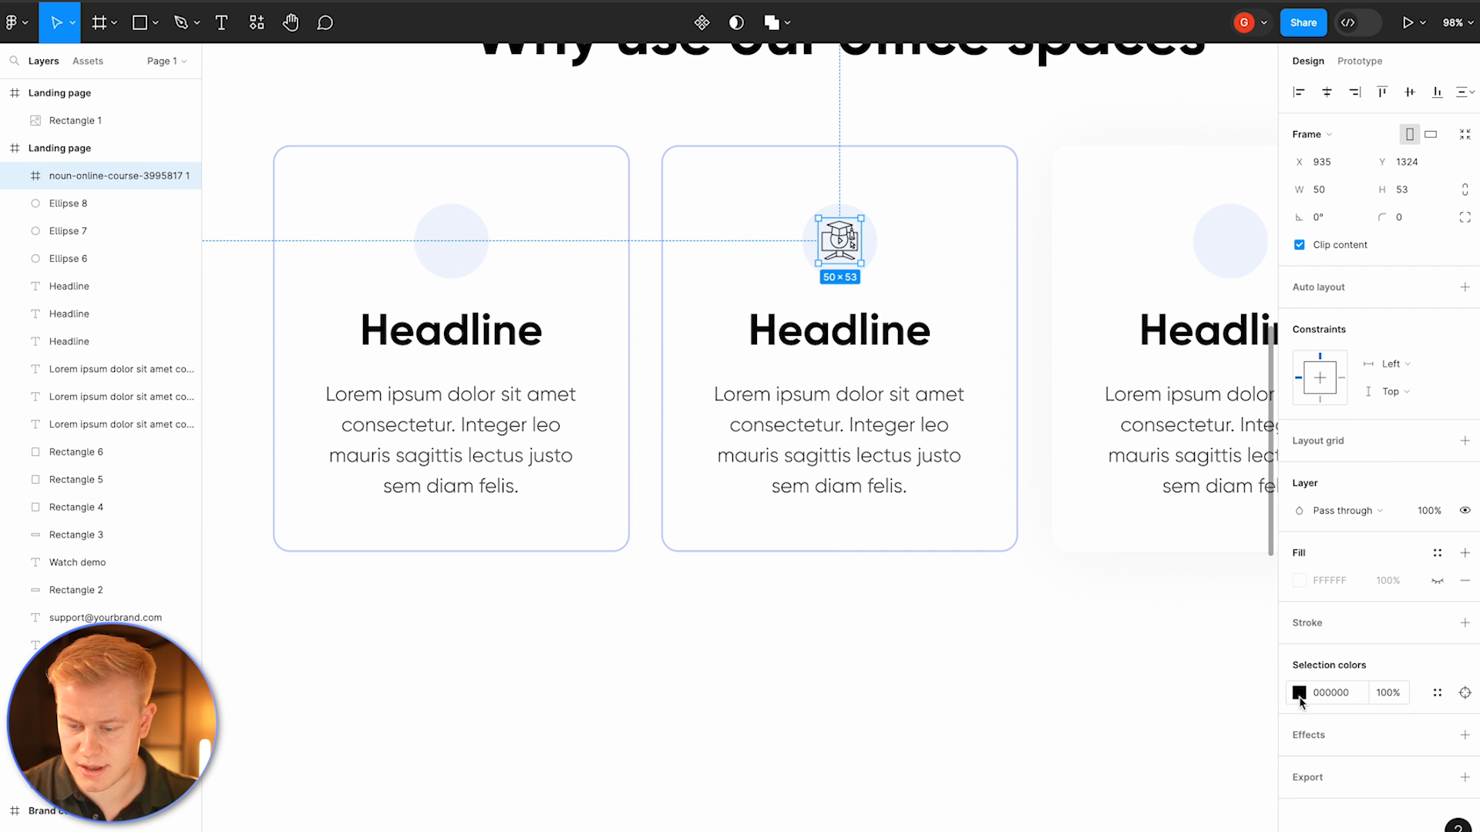
click(1300, 693)
click(1180, 766)
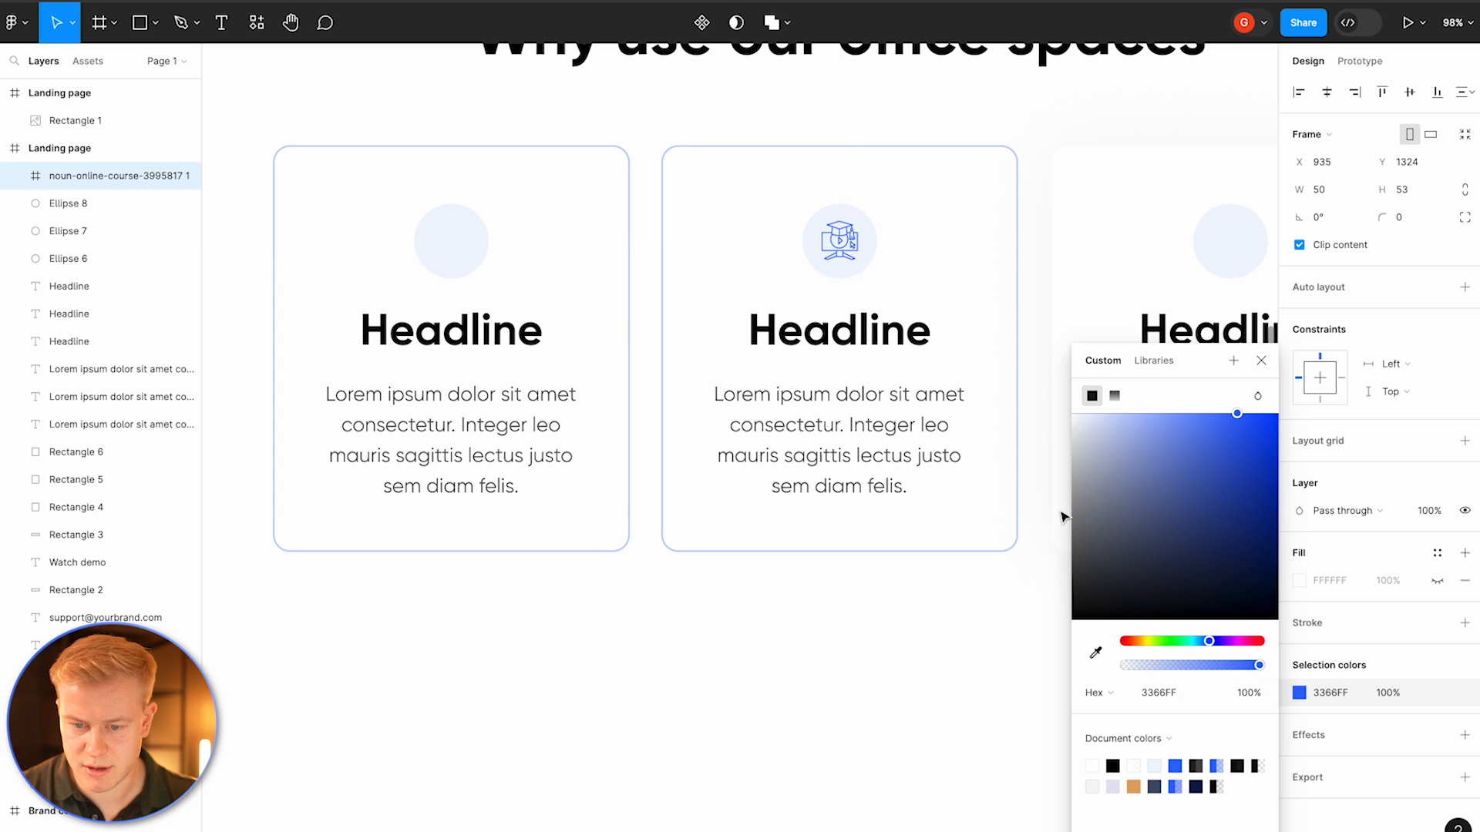
scroll(857, 228, up, 5)
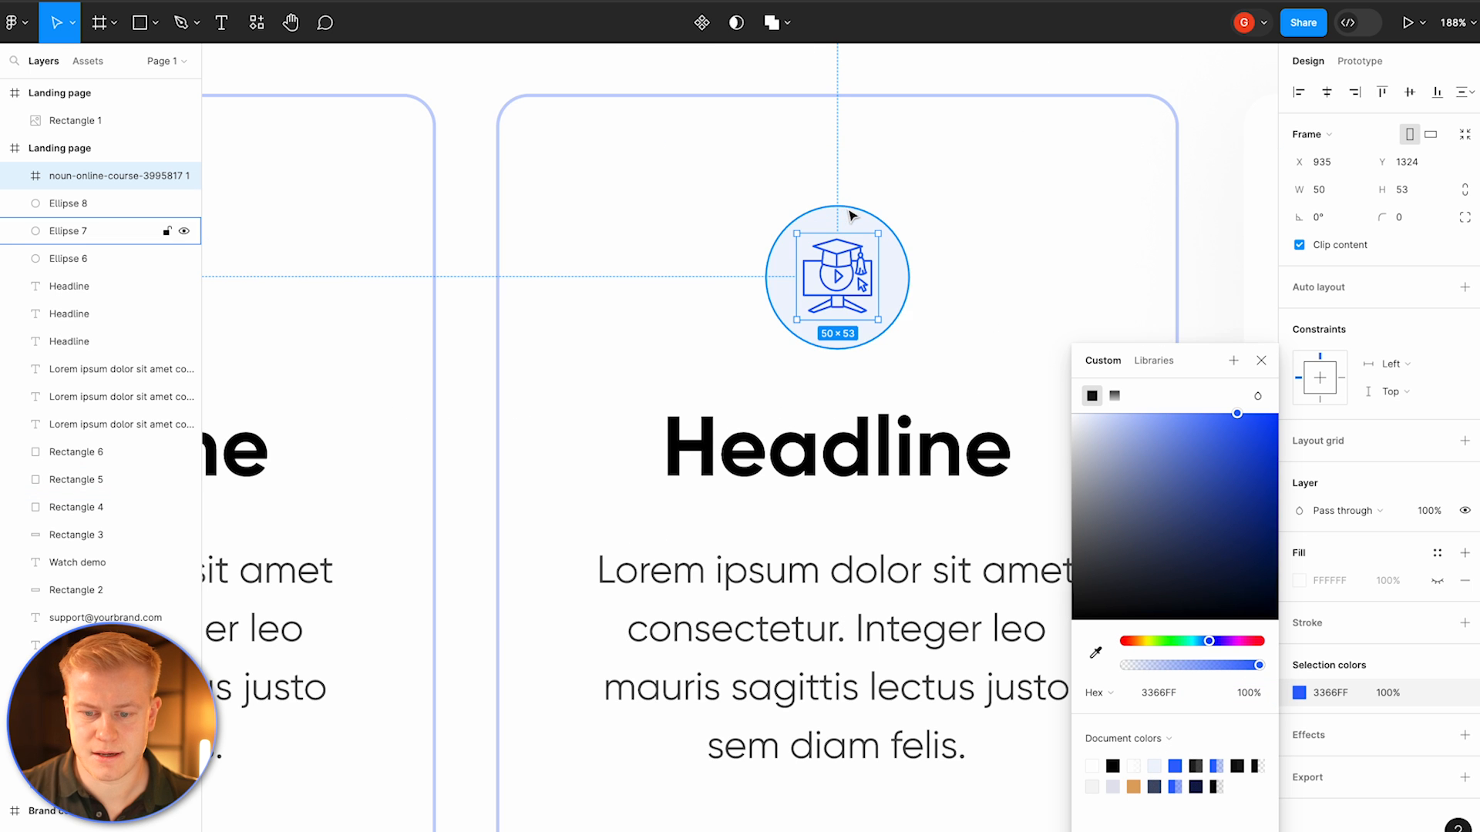
Step: Delete the second tile's background circle and nudge the icon slightly left
click(843, 210)
key(Delete)
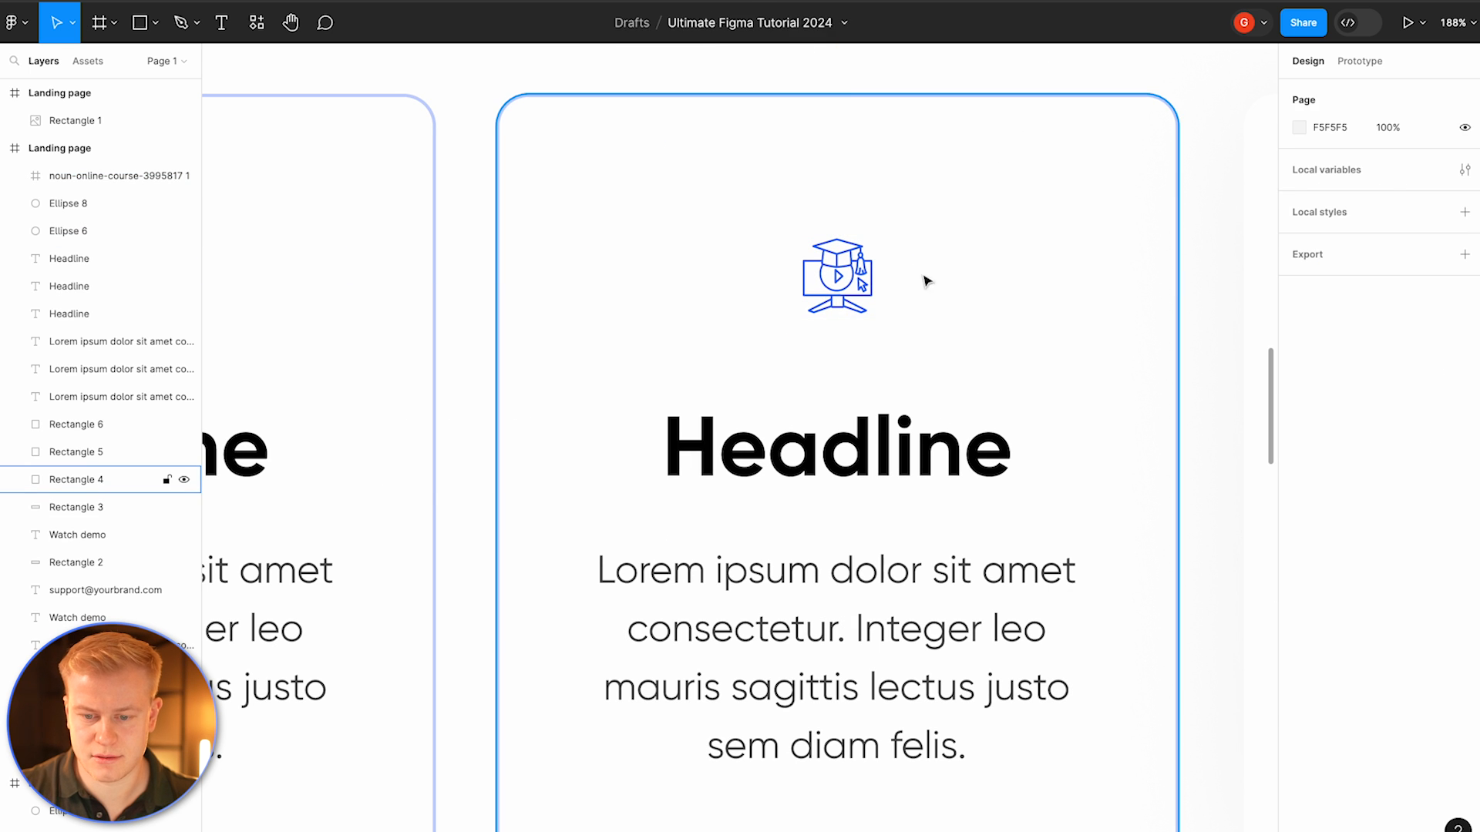
click(857, 277)
drag(880, 274, 845, 270)
Step: Examine the reference landing-page design's feature-card section
scroll(846, 265, down, 6)
click(809, 644)
scroll(811, 647, down, 6)
scroll(980, 412, up, 5)
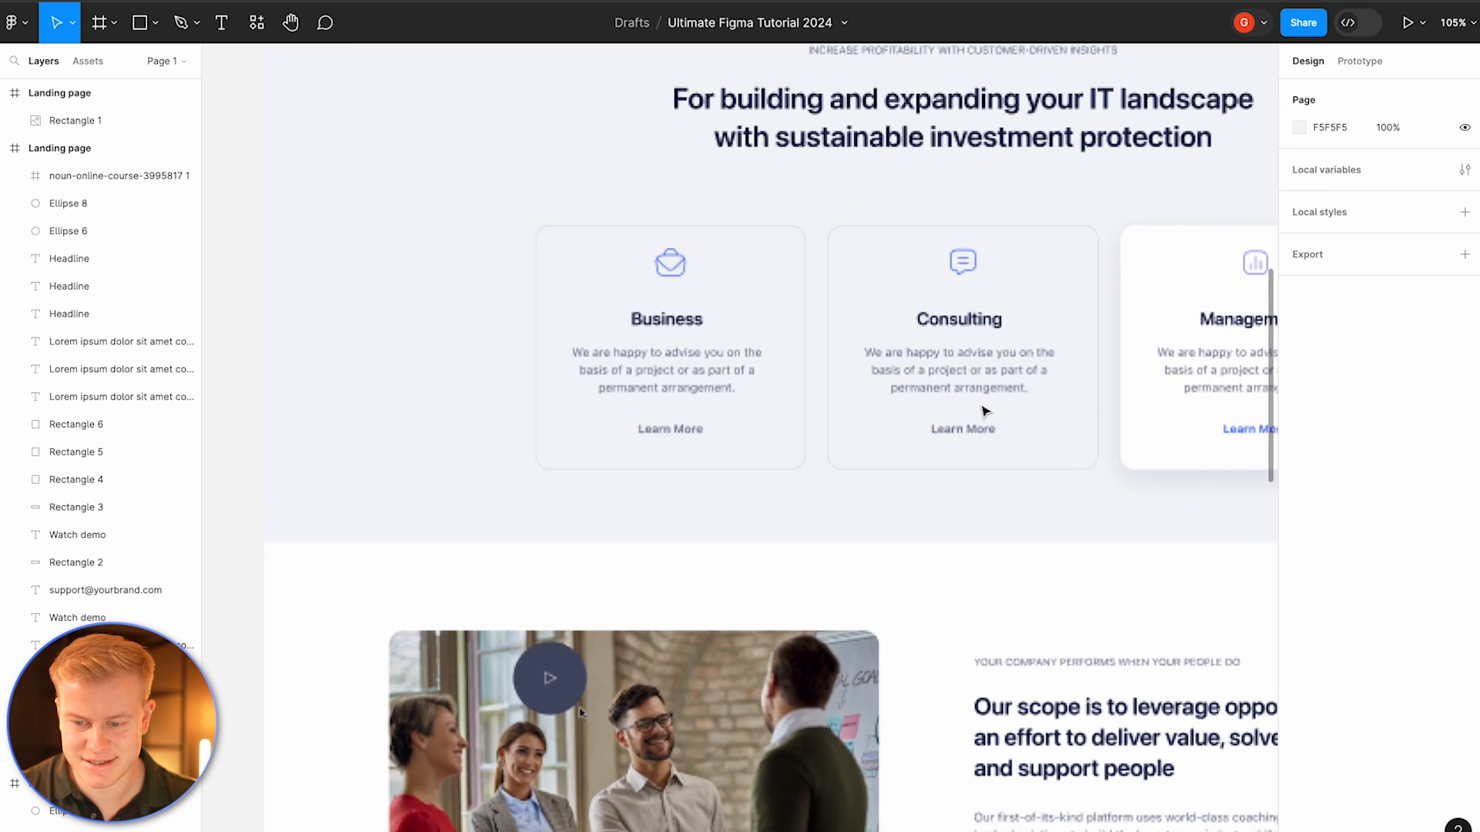
scroll(983, 411, right, 2)
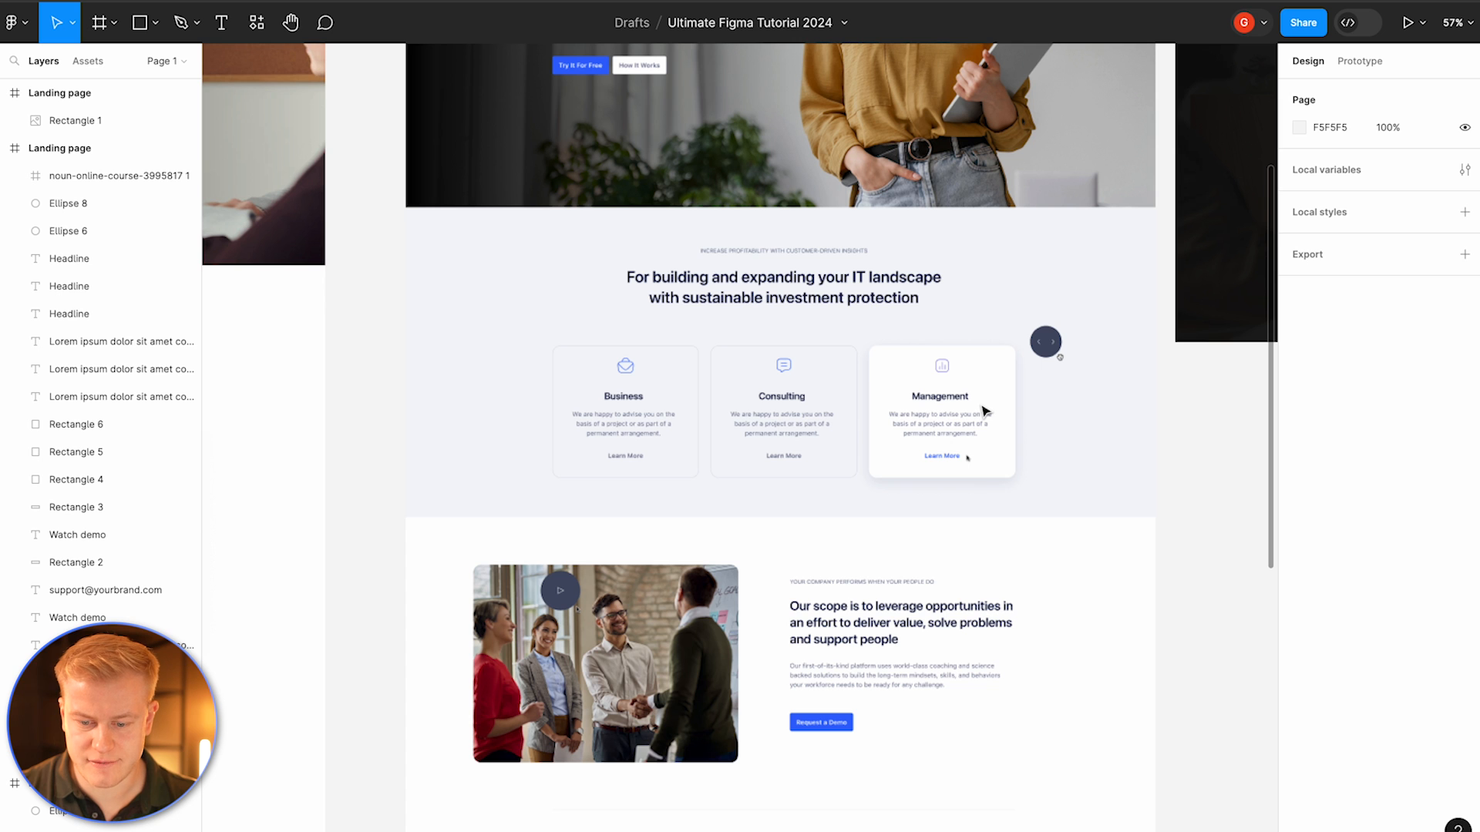
scroll(796, 249, left, 15)
scroll(794, 248, right, 3)
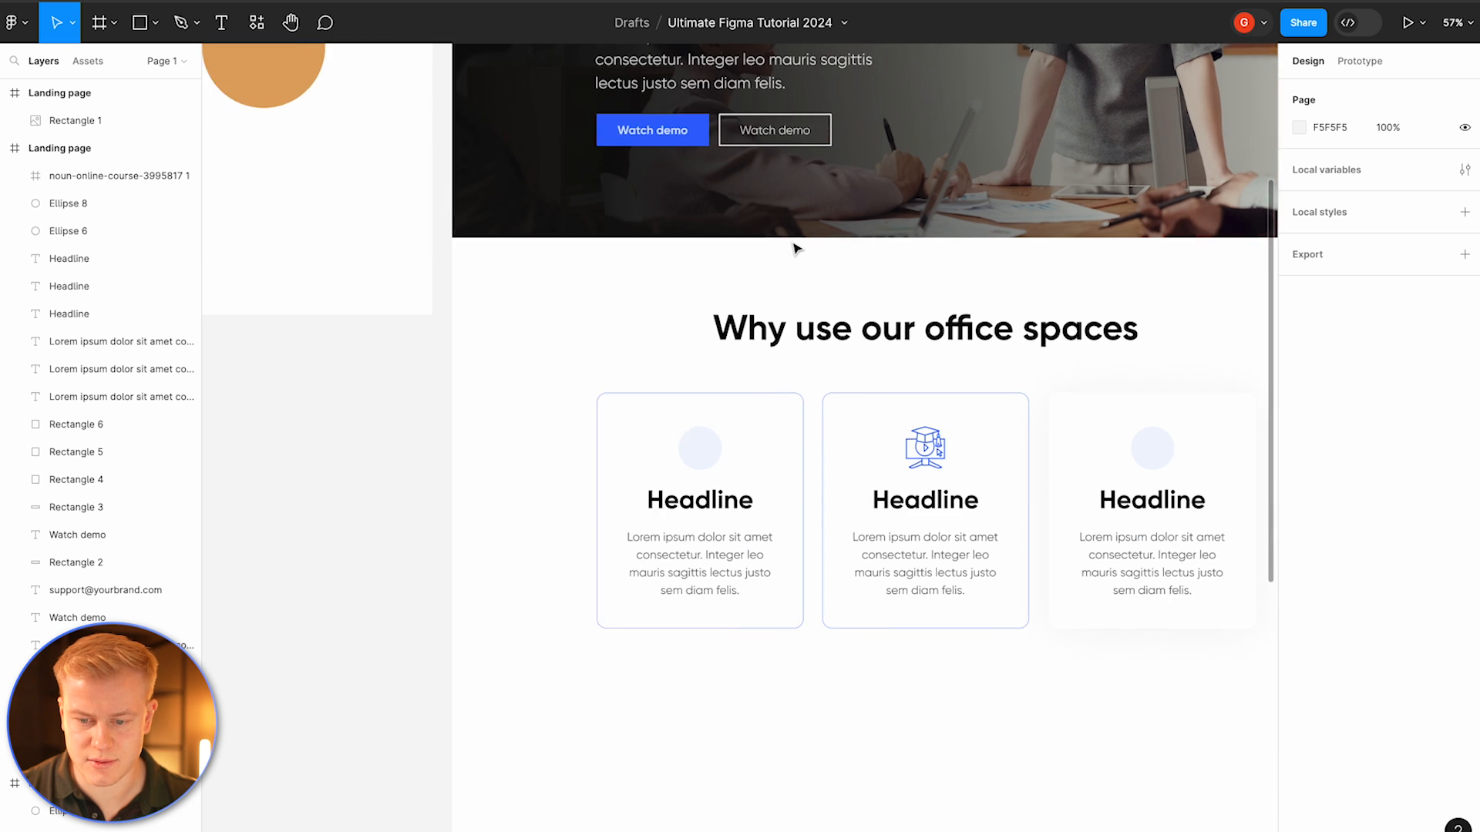
Step: Duplicate the section title above itself and change the copy's text to HEADLINE
click(785, 363)
drag(781, 355, 781, 319)
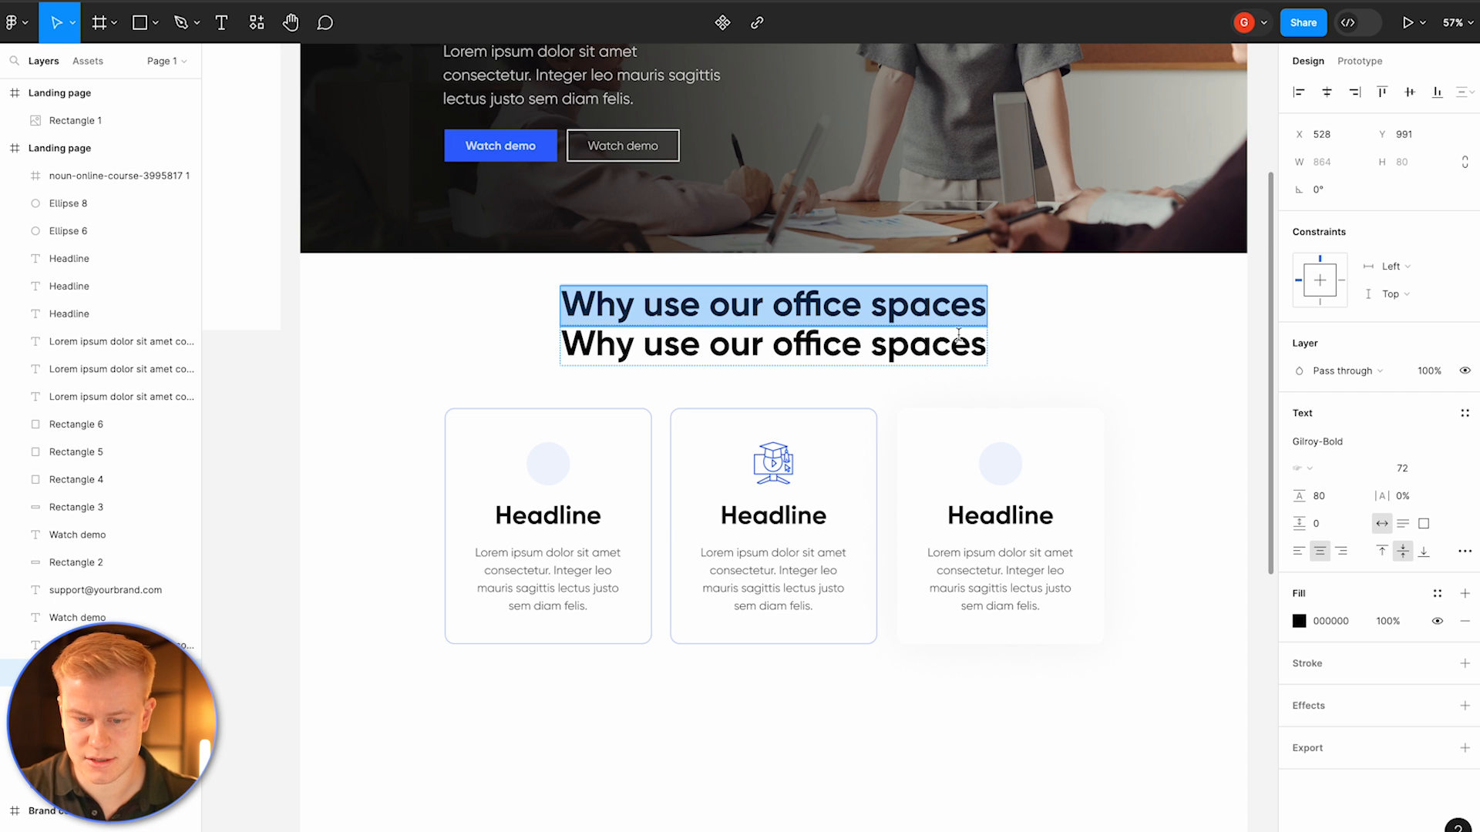
text(HEADLINE)
key(Escape)
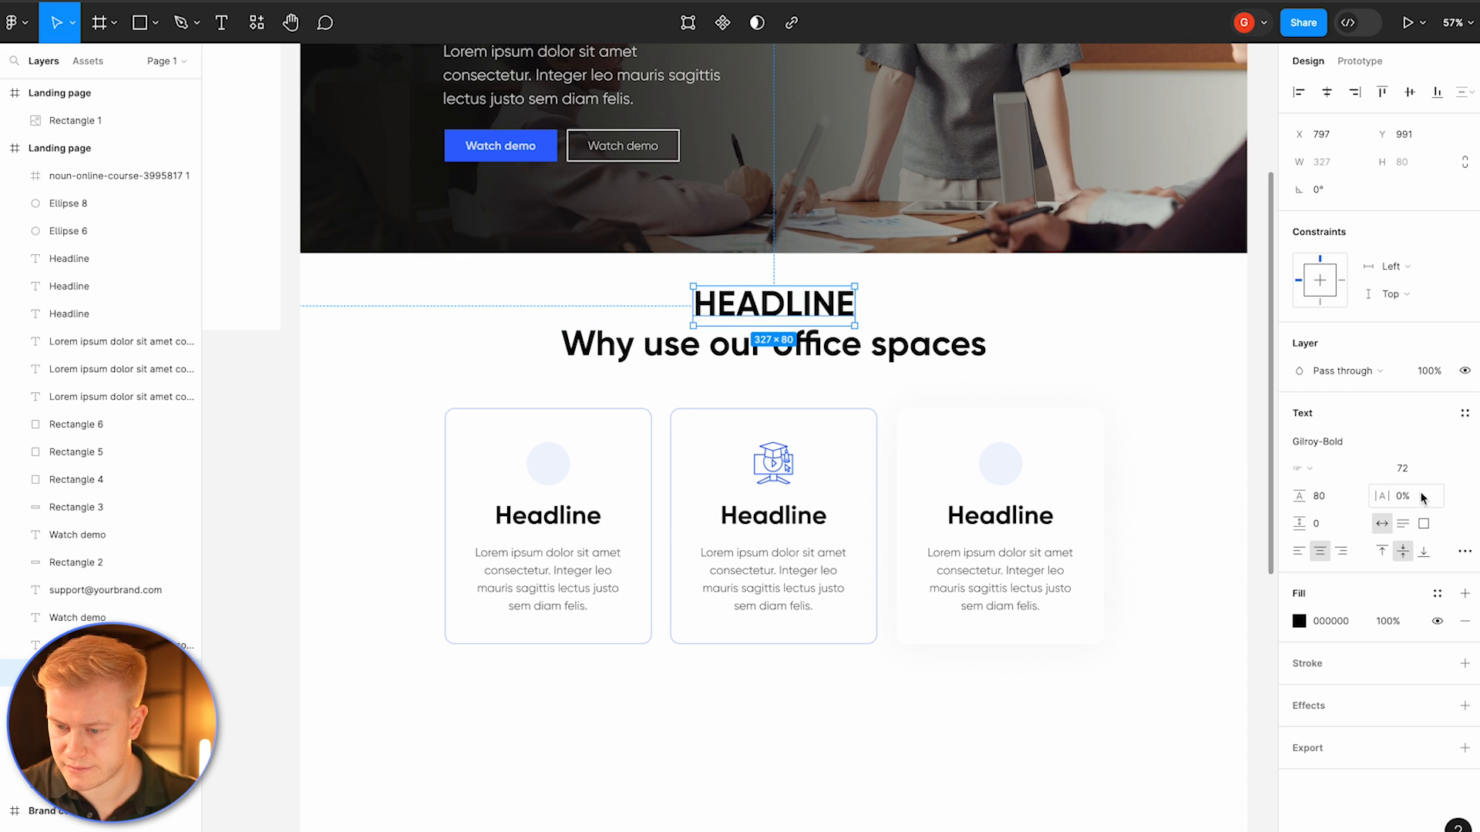
Step: Set the eyebrow text's letter spacing to 20% and its font size to 26
drag(1385, 495, 1436, 495)
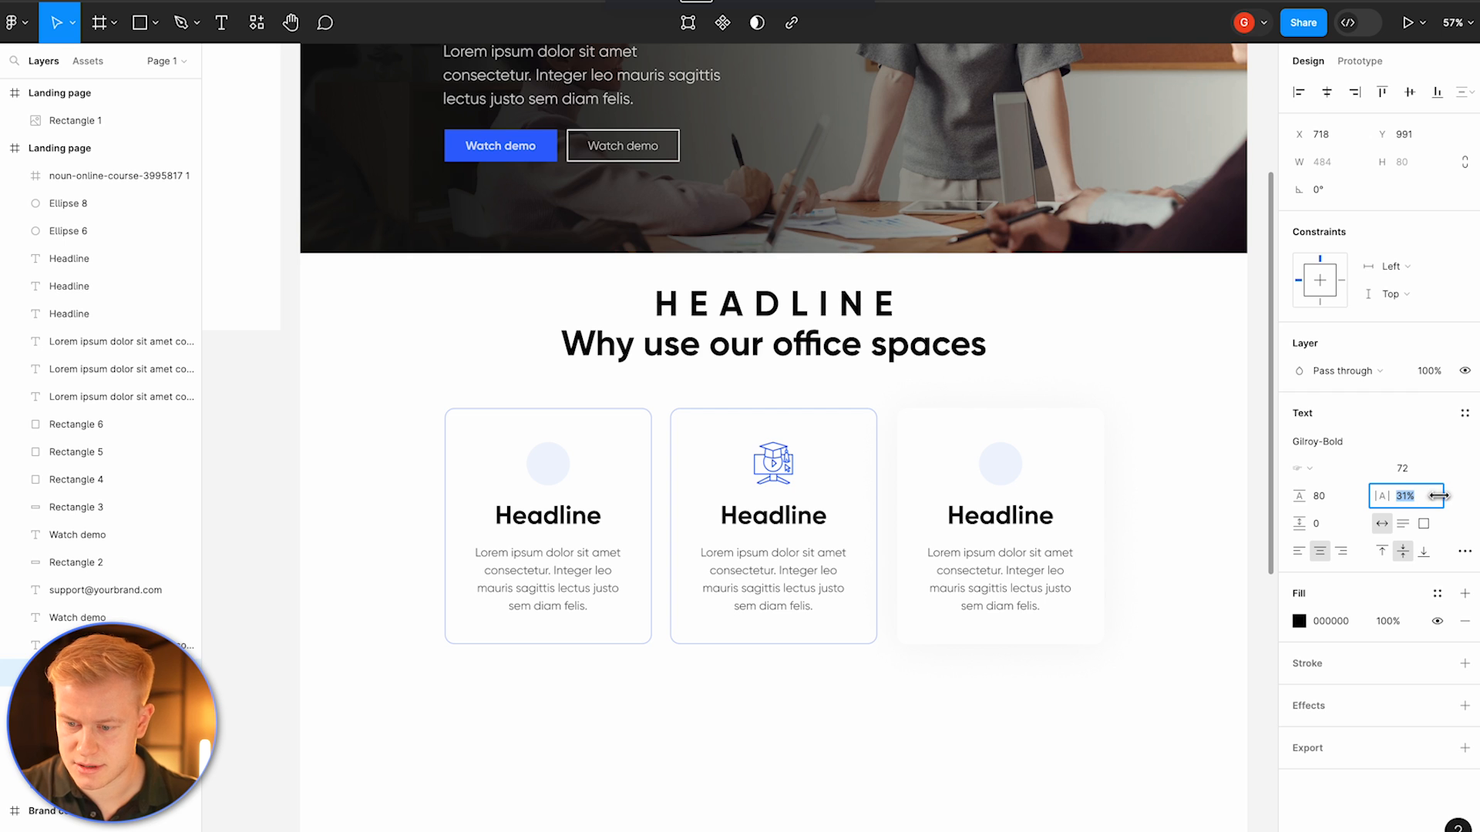
text(20)
key(Return)
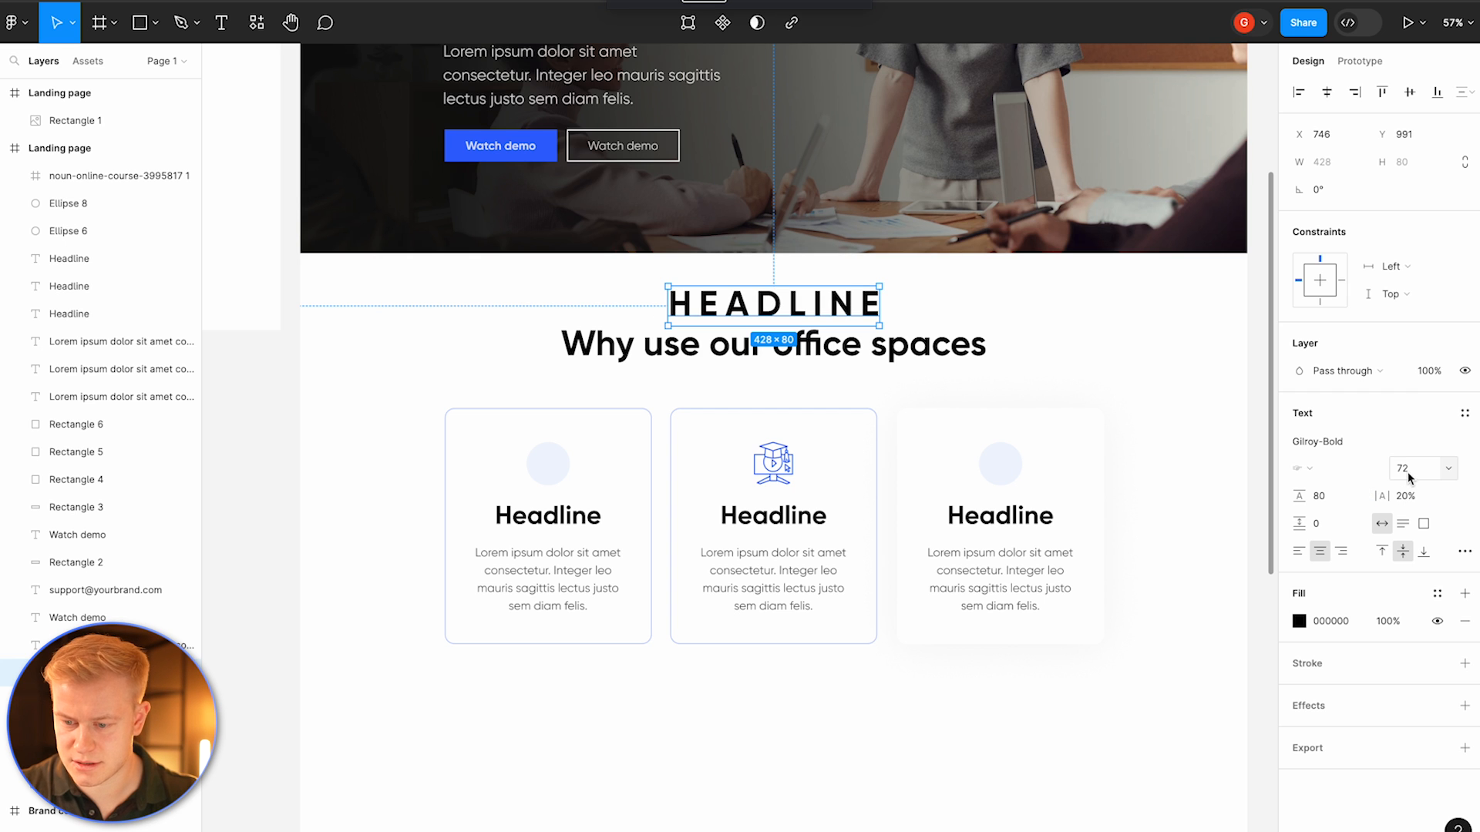
text(32)
key(Return)
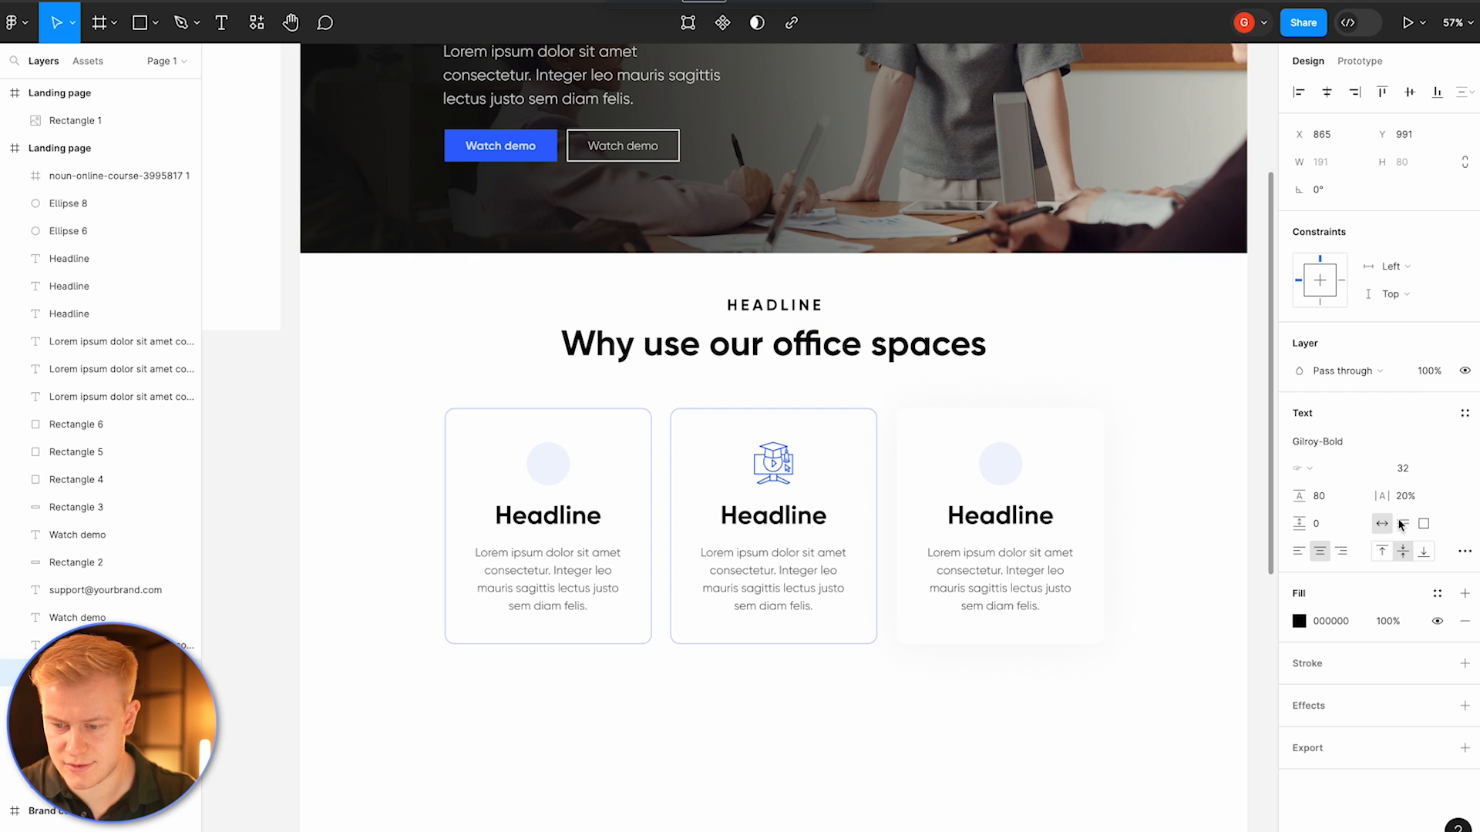
click(1406, 466)
key(Return)
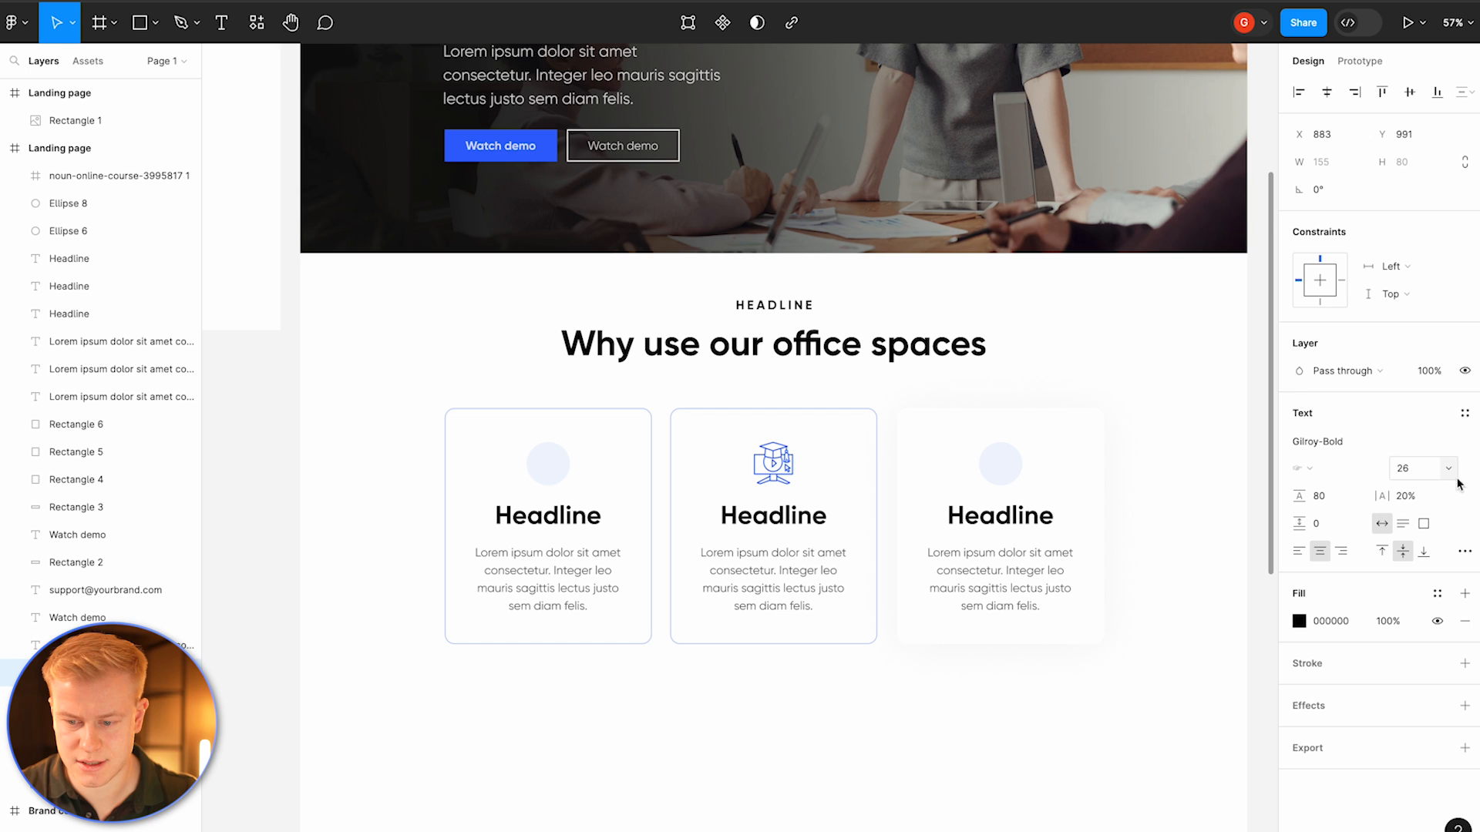
Step: Fill the eyebrow text with the brand blue 3366FF
click(1303, 620)
click(1112, 765)
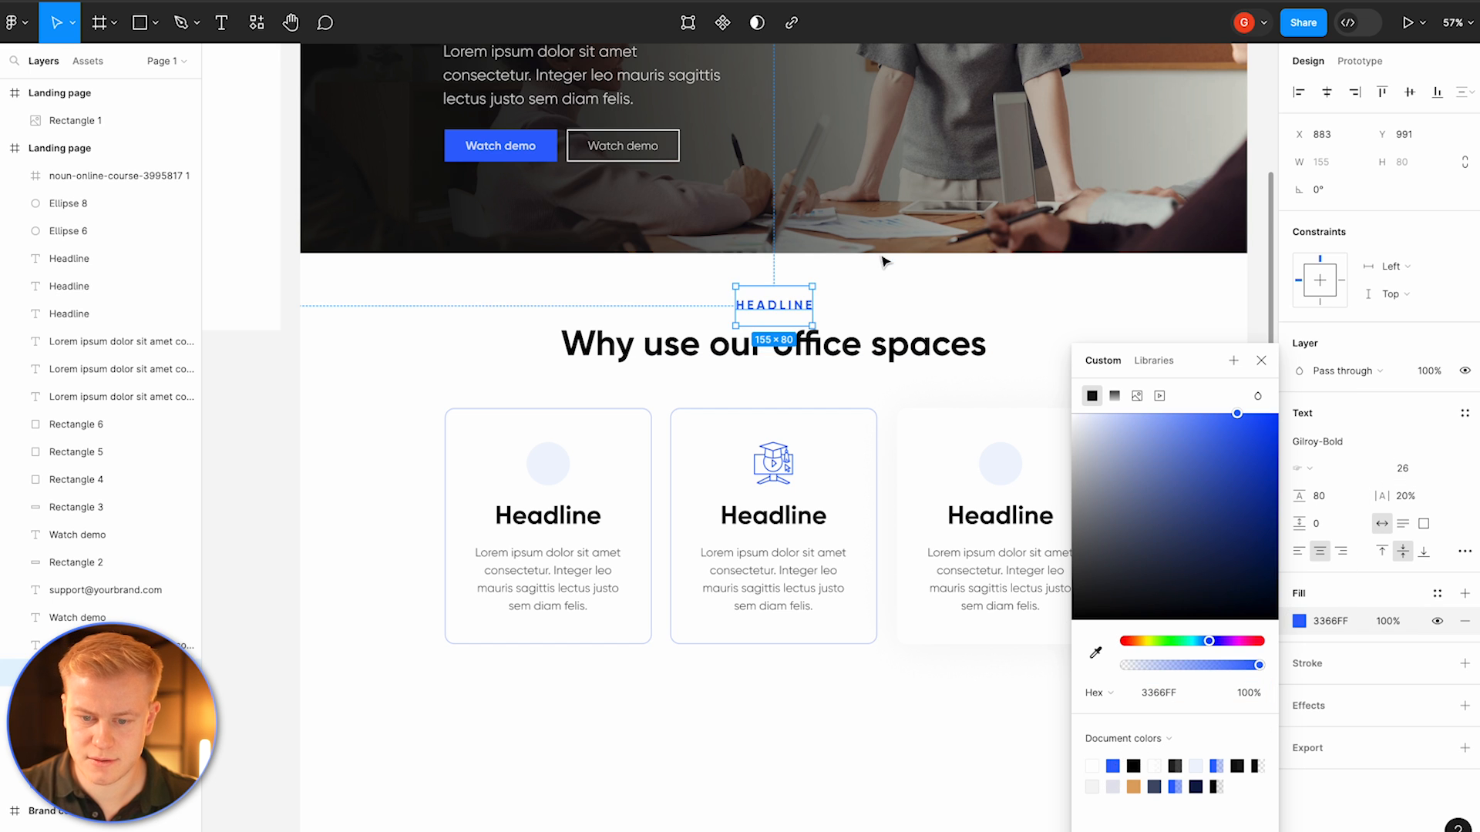
key(Escape)
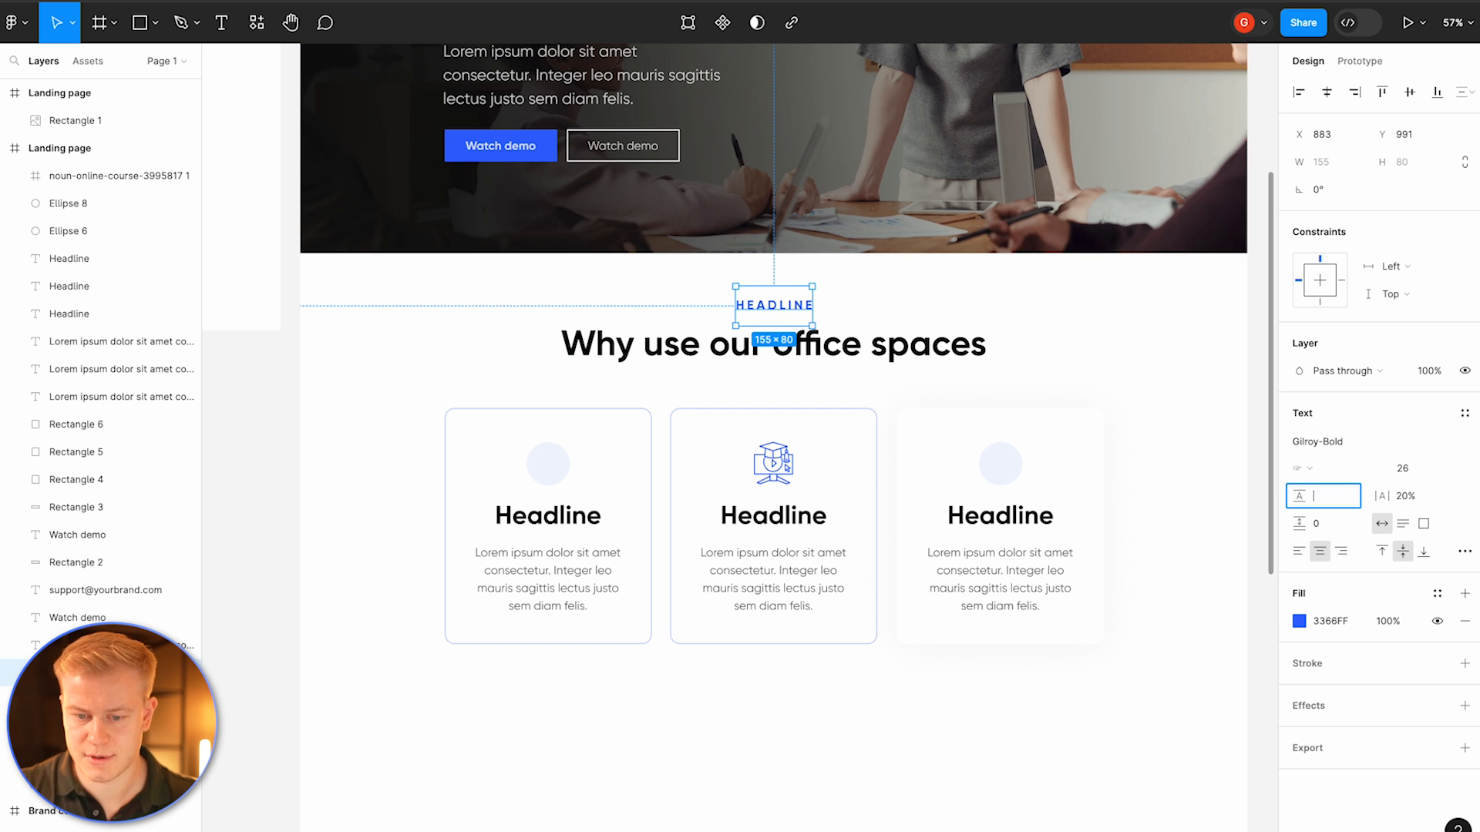
Step: Set the eyebrow text's line height to Auto and letter spacing to 15%
key(Return)
drag(786, 316, 782, 319)
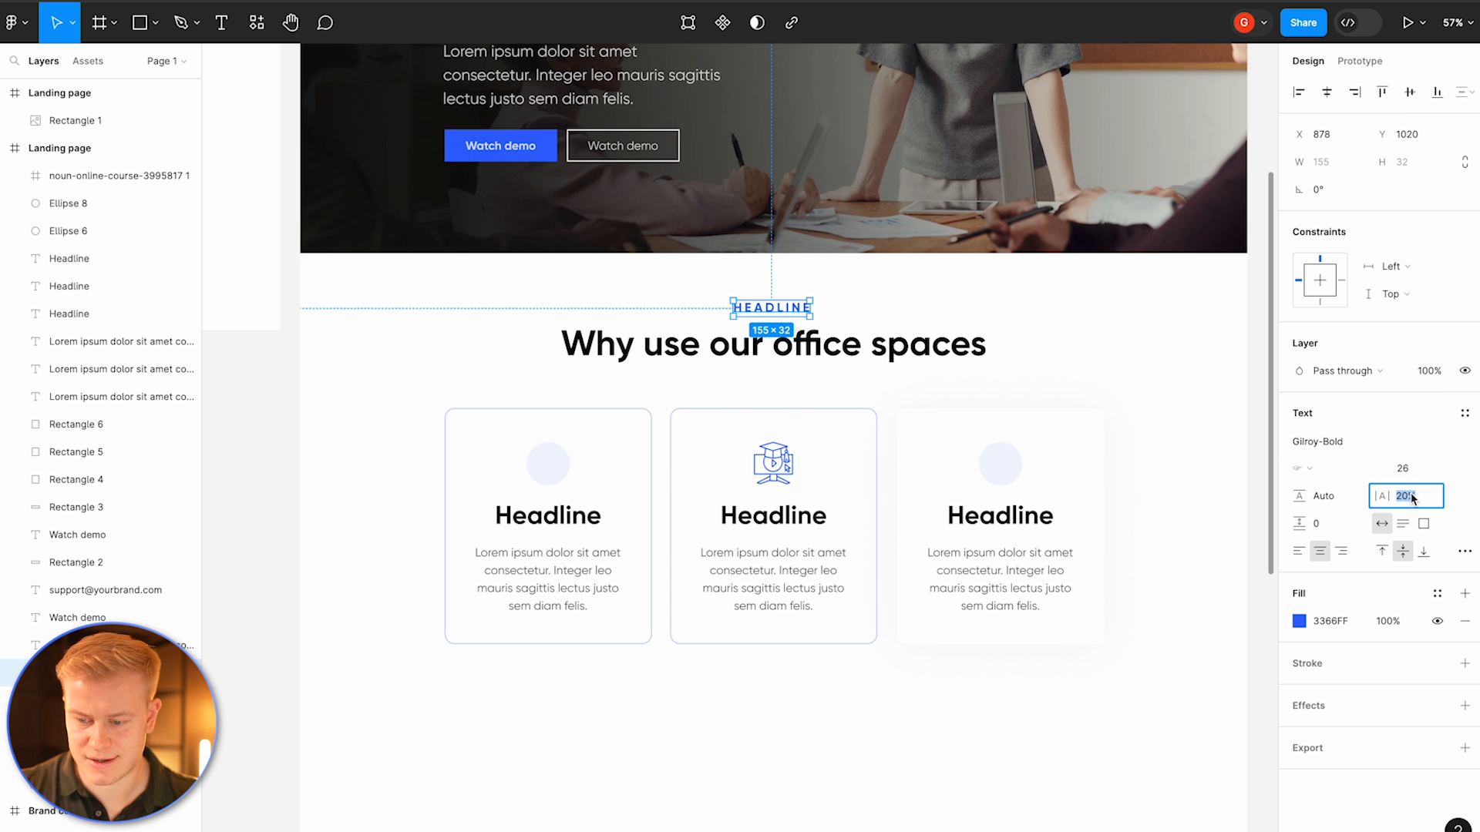
text(15)
key(Return)
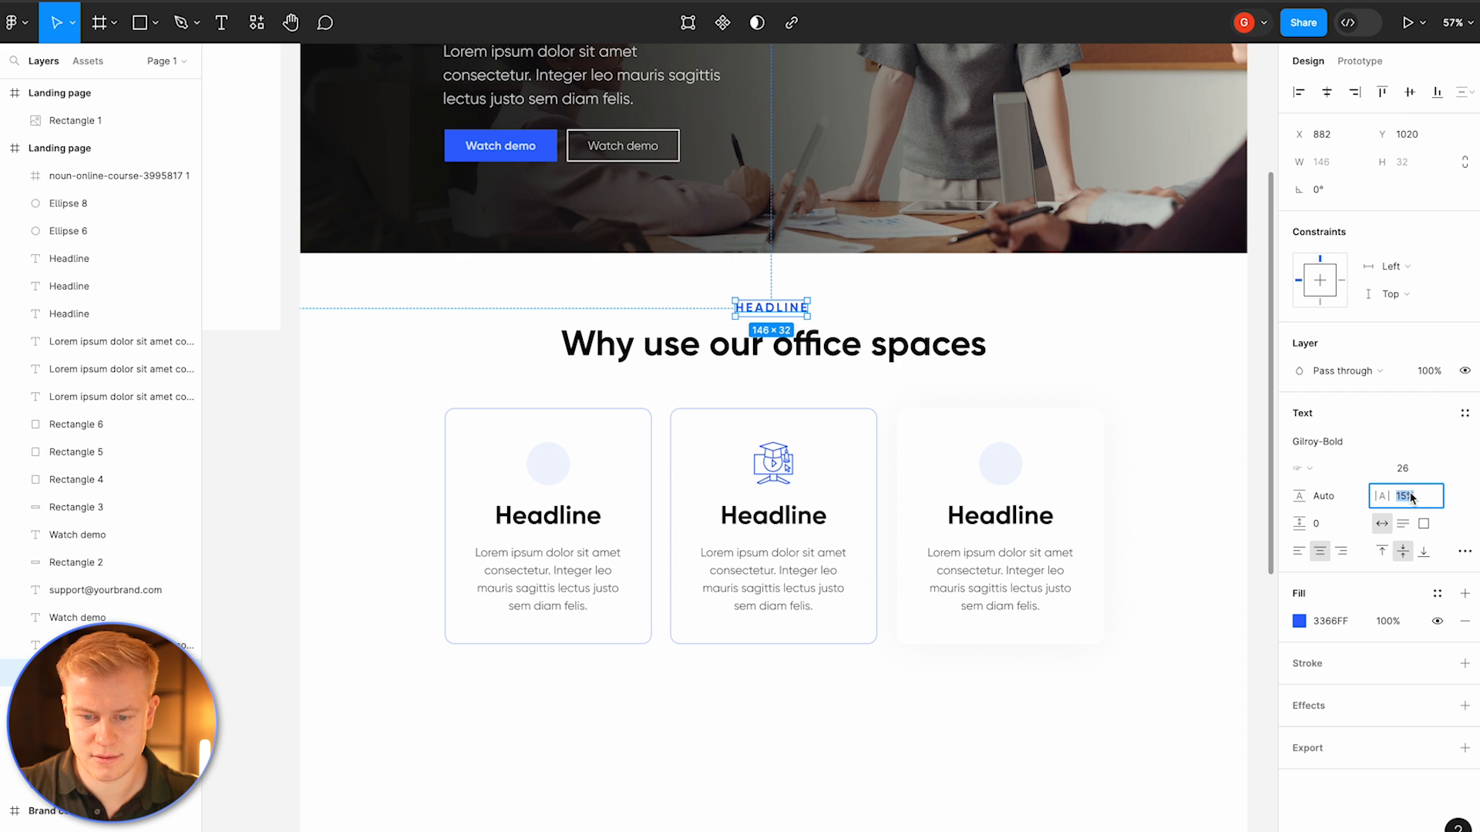
click(789, 293)
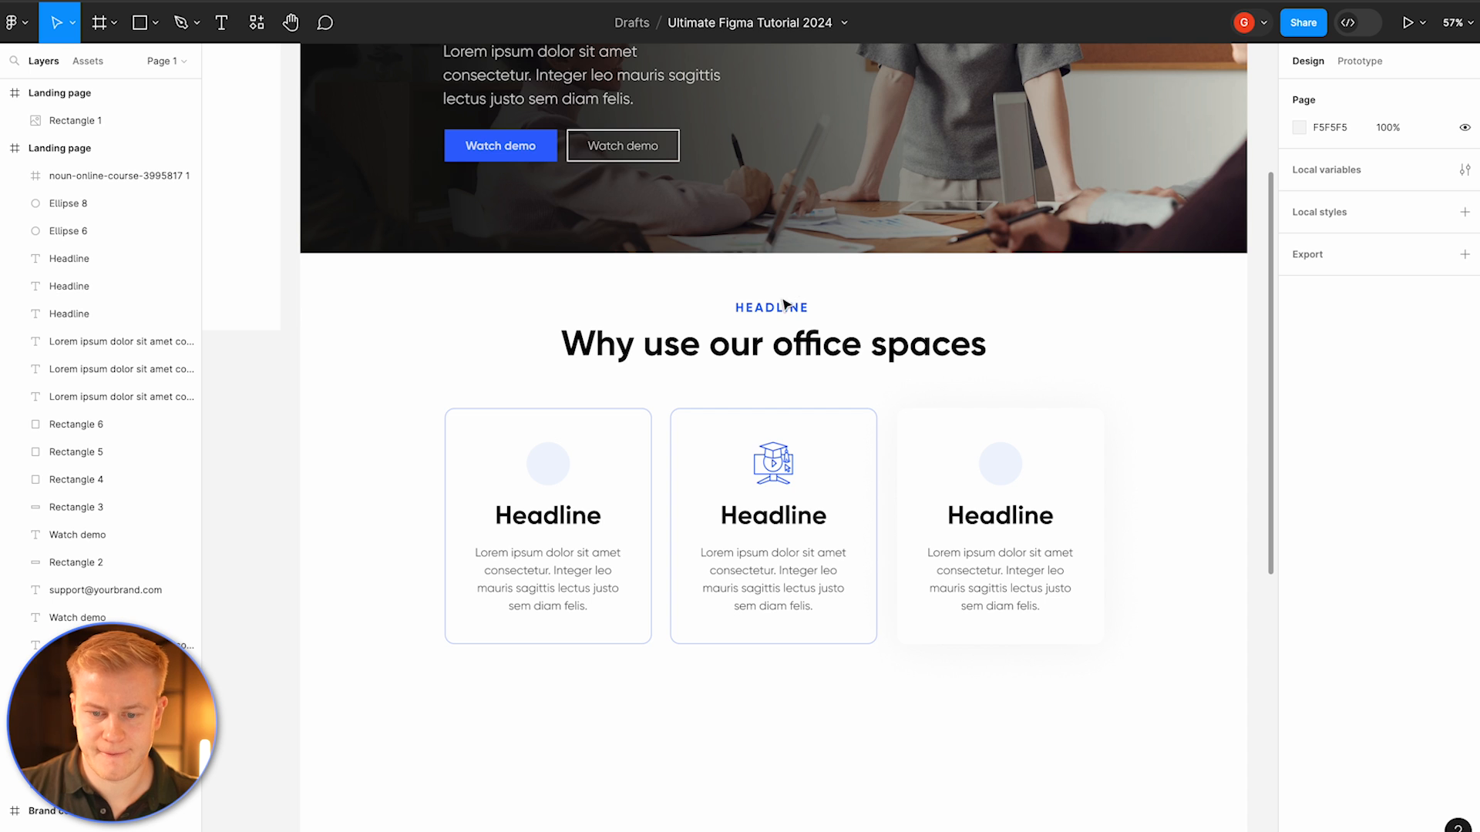
click(783, 309)
click(1315, 447)
click(1166, 685)
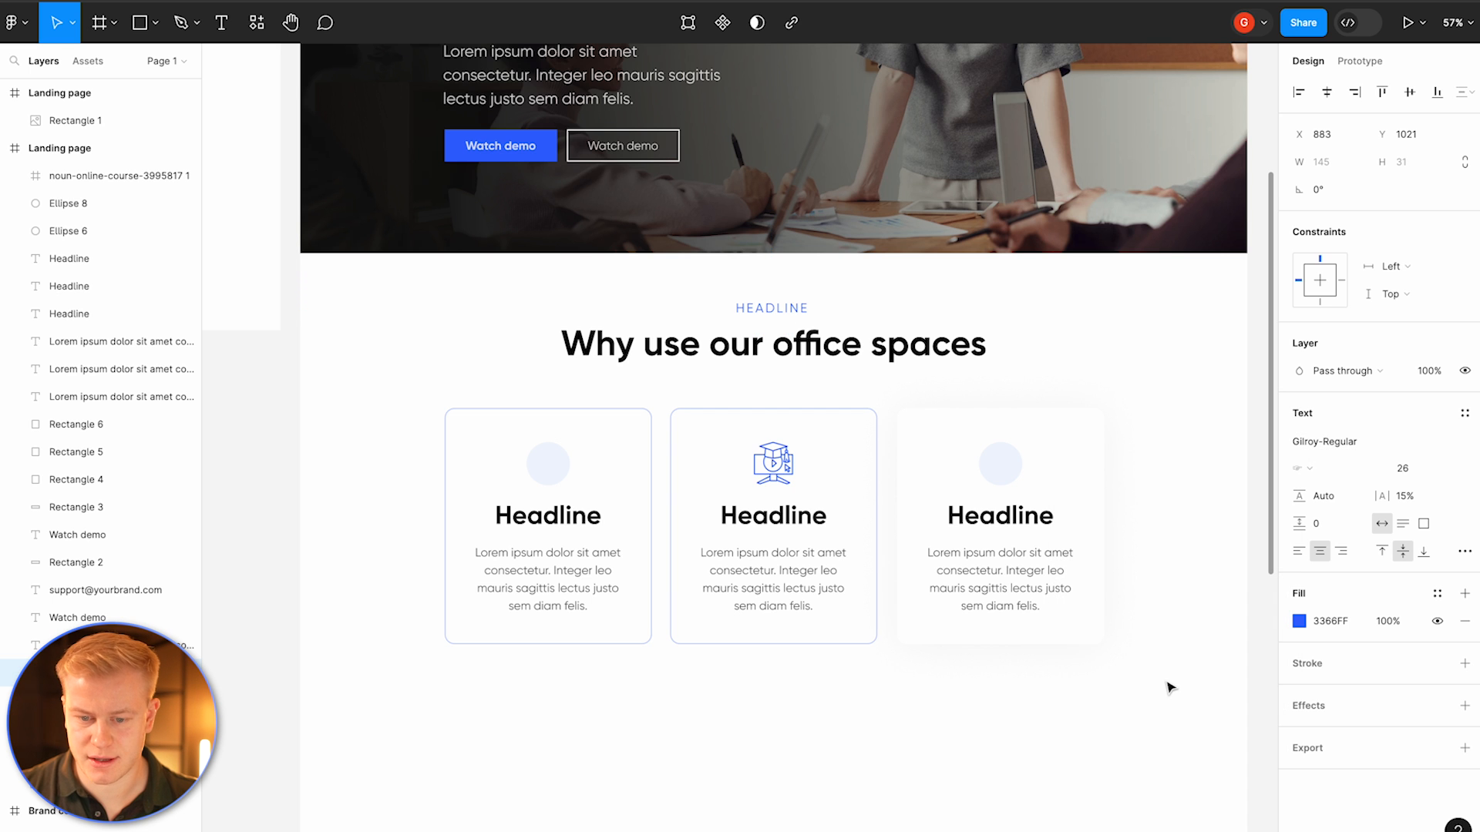
click(1152, 343)
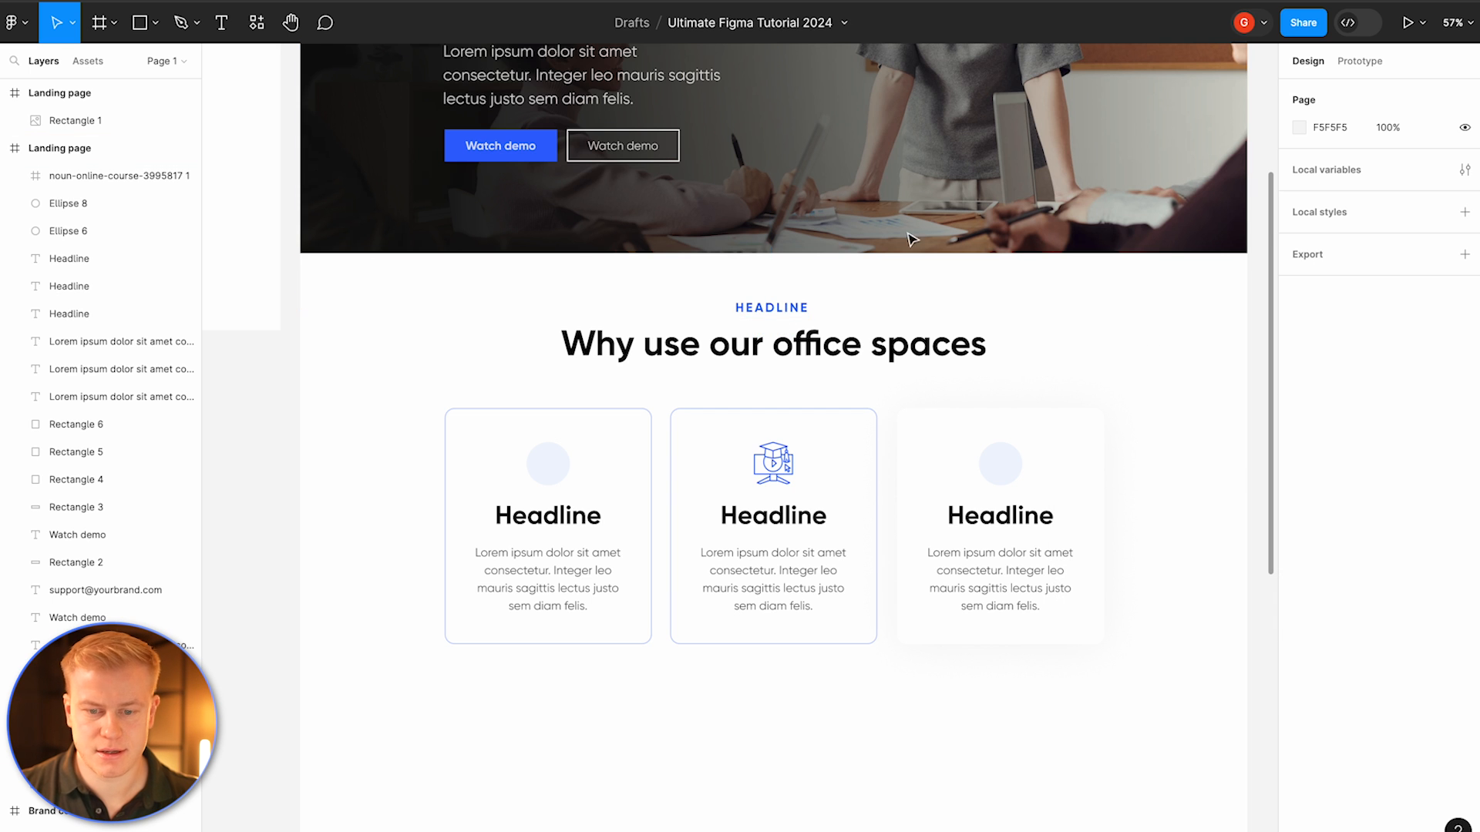
Step: Change the eyebrow to WHY WE'RE DIFFERENT and the section title to World class facilities for CEO's
double_click(762, 310)
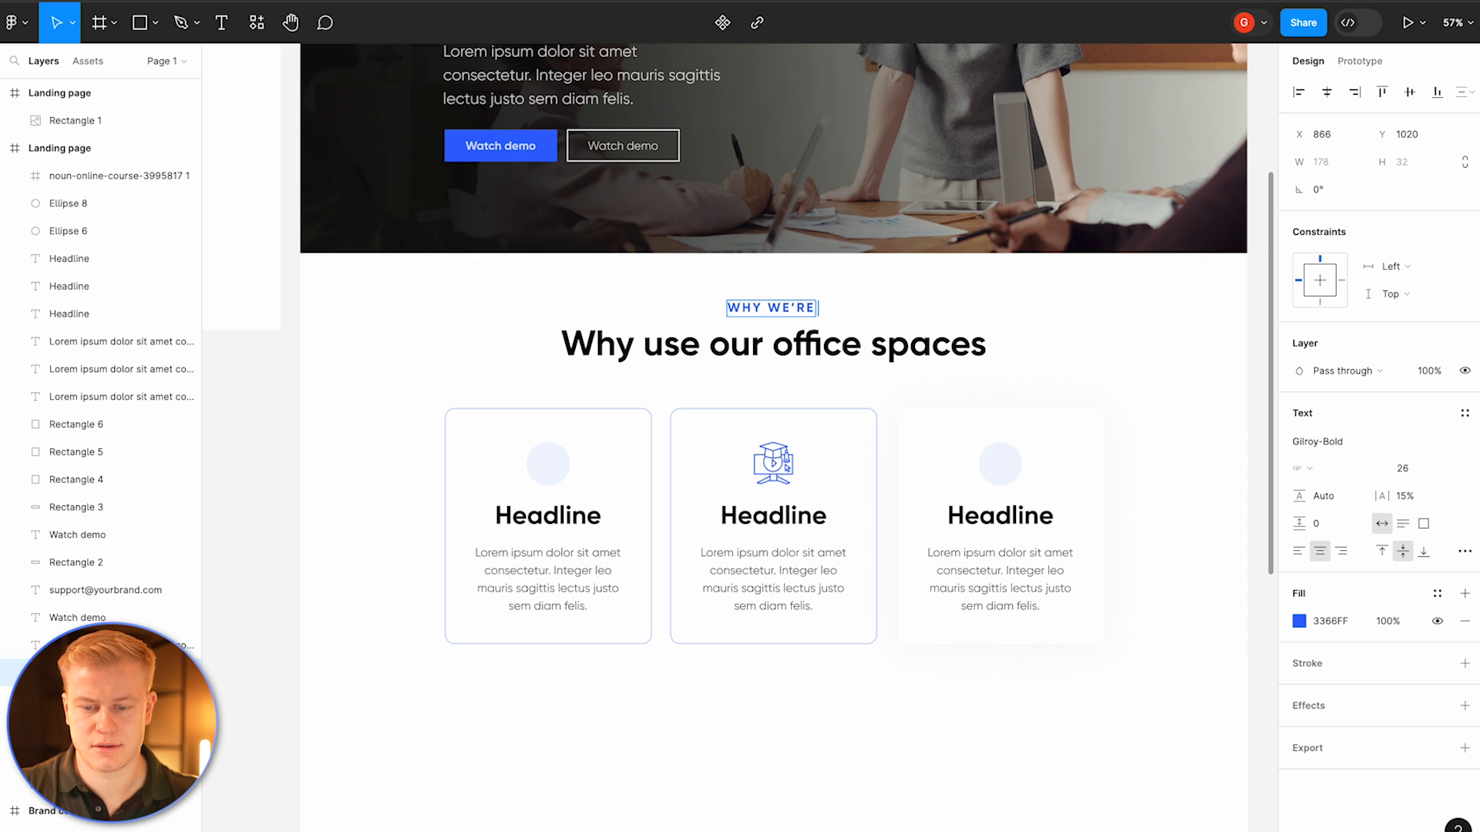
double_click(708, 345)
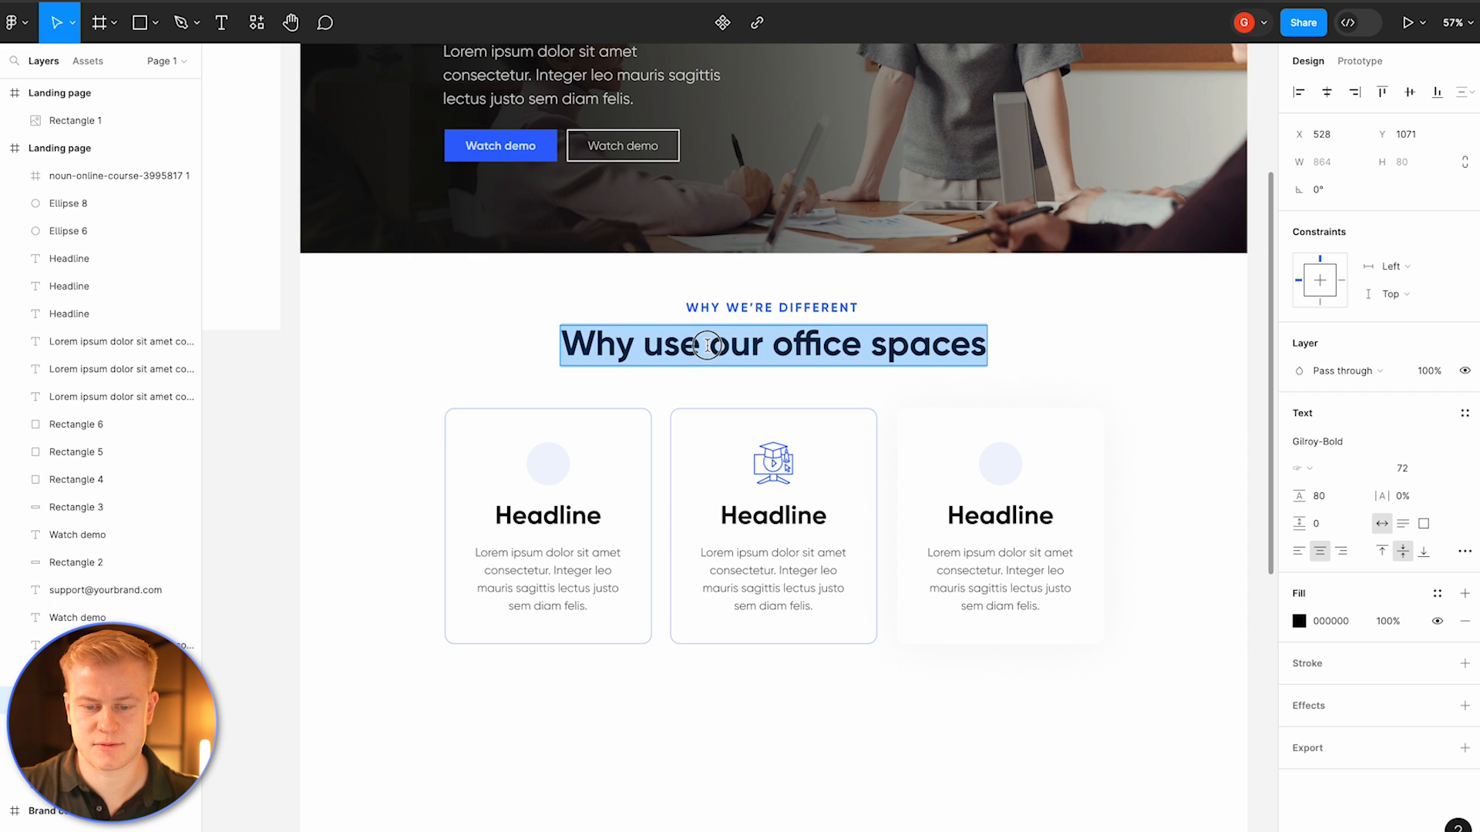
text(World clas)
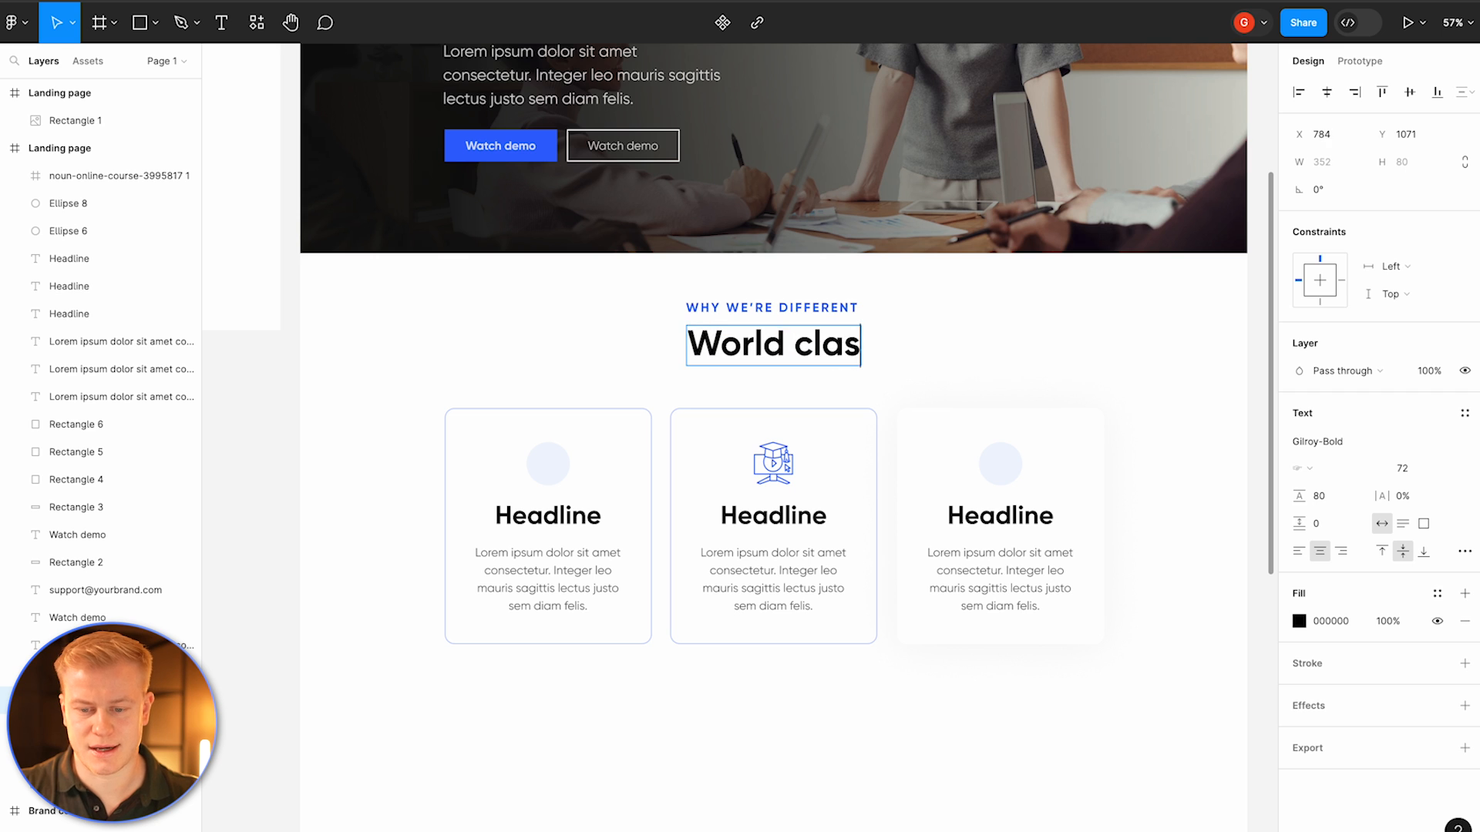
text(s facilities for CEO's)
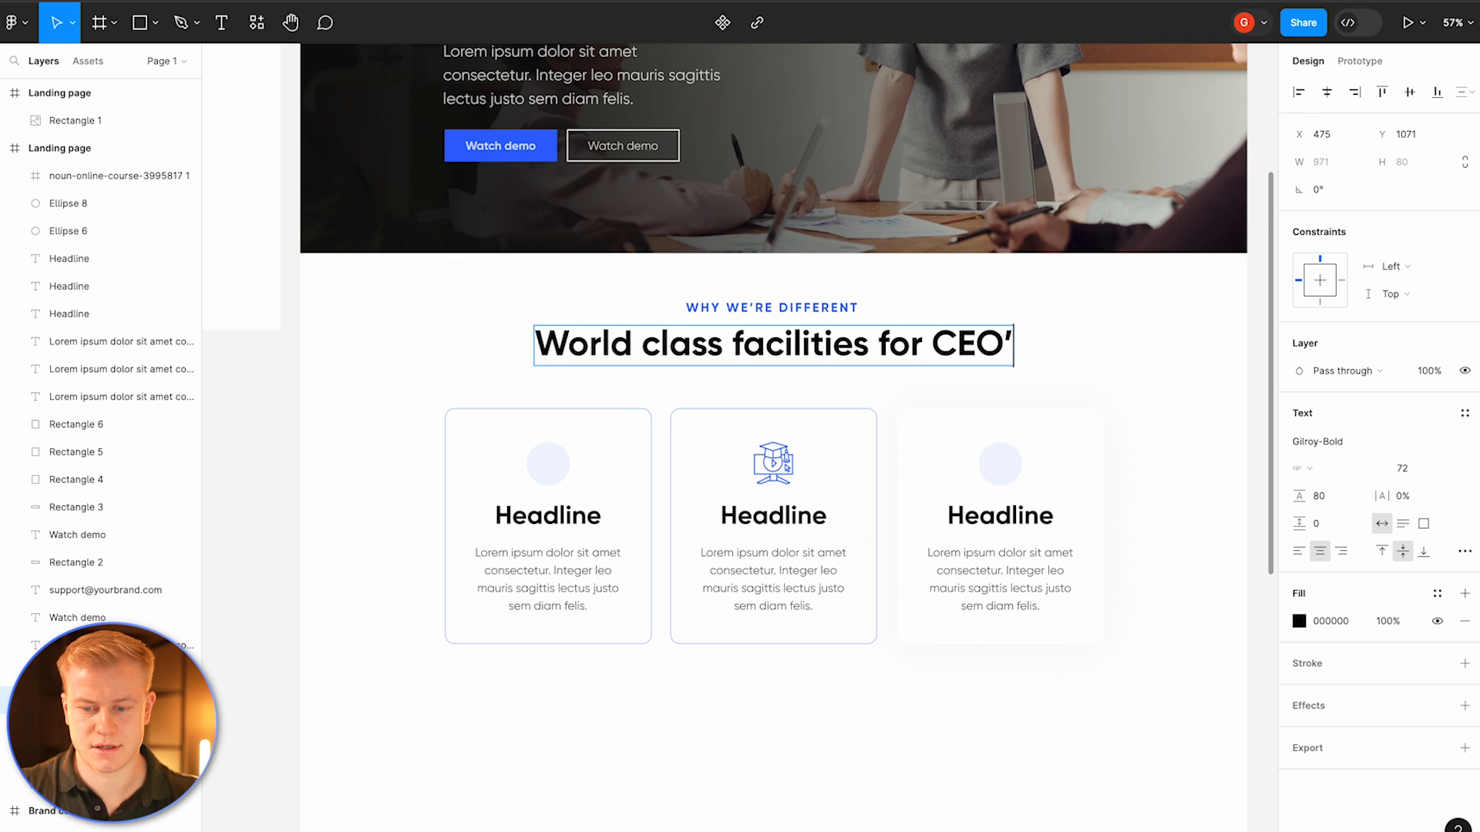
key(Escape)
Step: Delete the online course icon from the second tile
drag(941, 362, 939, 365)
drag(1039, 302, 510, 411)
click(390, 416)
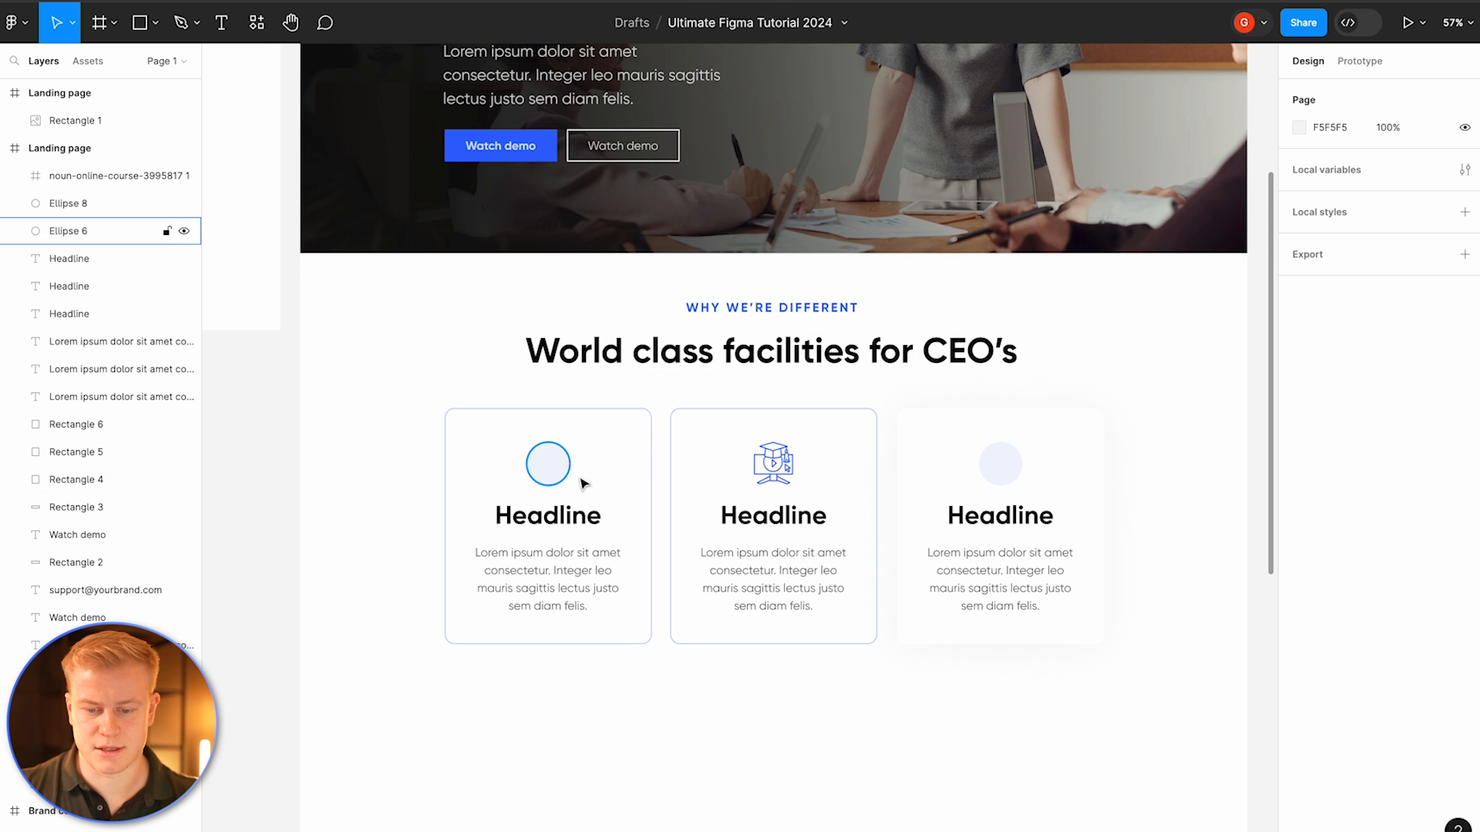
click(781, 472)
scroll(786, 472, up, 2)
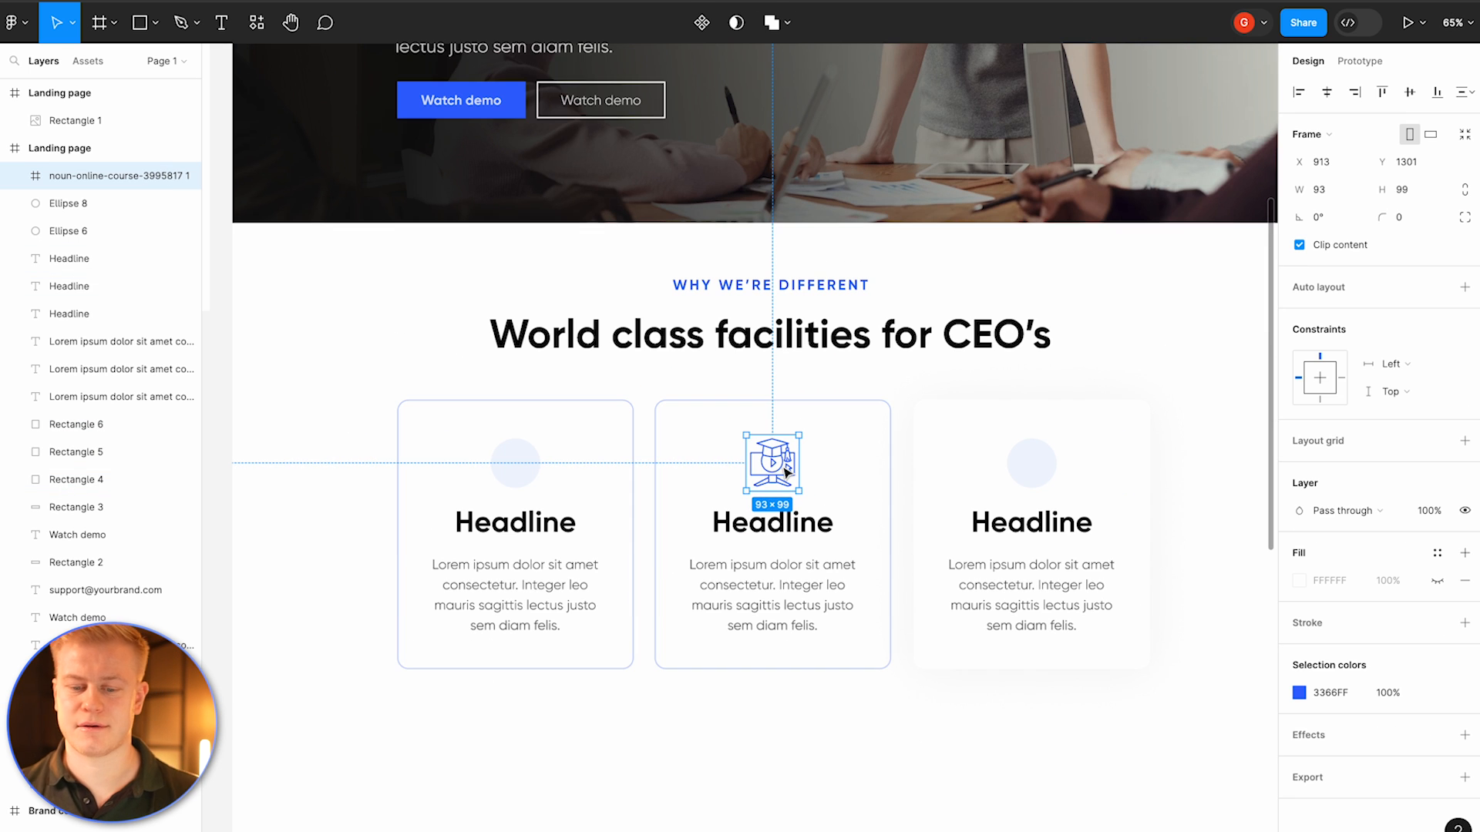
key(Delete)
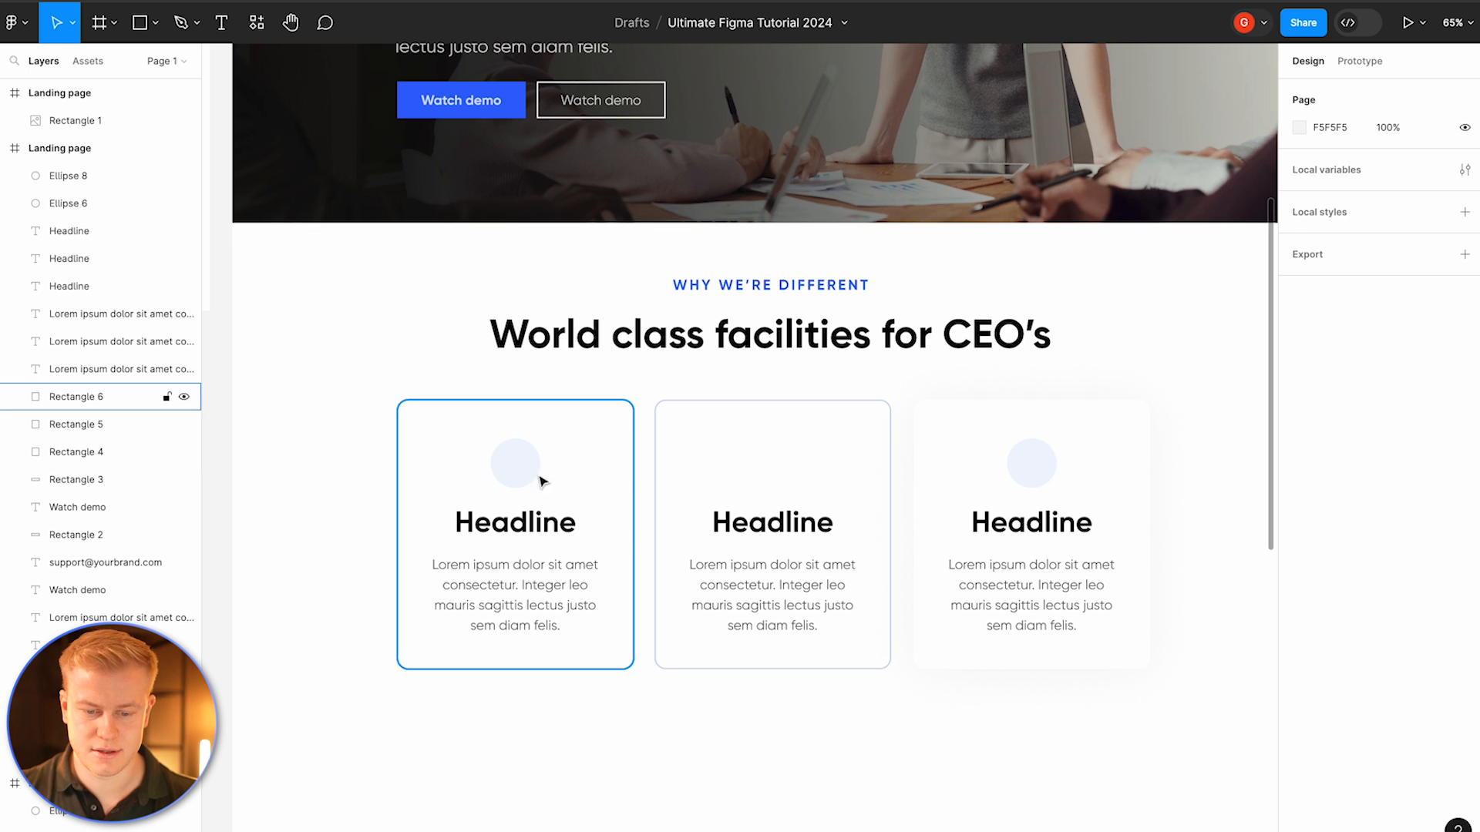
Step: Copy the icon circle from the first feature tile and paste it into the second tile, aligned with the first
click(526, 470)
key(ctrl+c)
click(766, 466)
key(ctrl+v)
drag(532, 466, 774, 470)
click(778, 674)
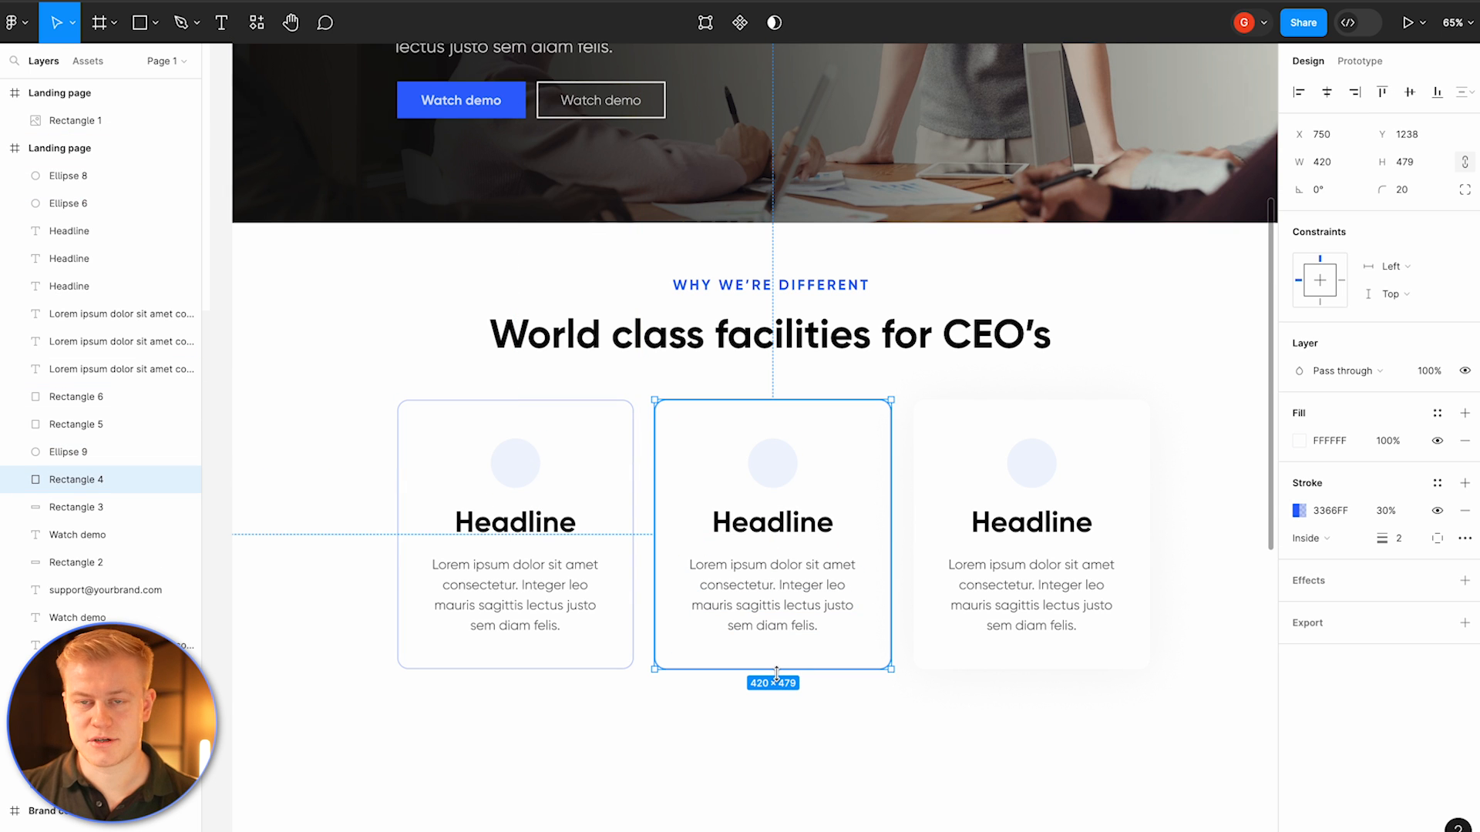
click(817, 751)
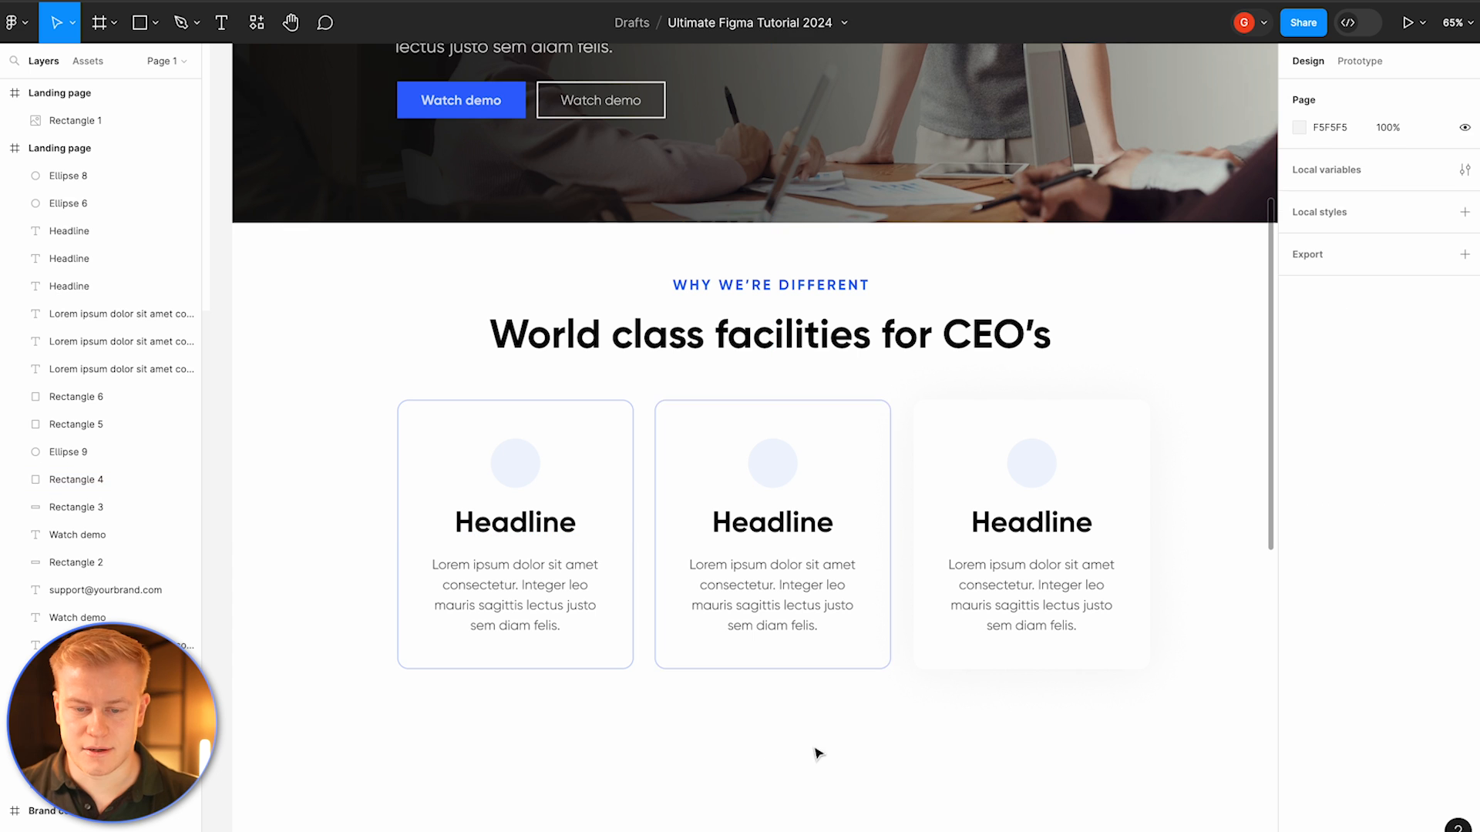
Step: Duplicate the filled Watch demo button and place it centred below the three feature tiles
click(484, 95)
scroll(483, 89, up, 4)
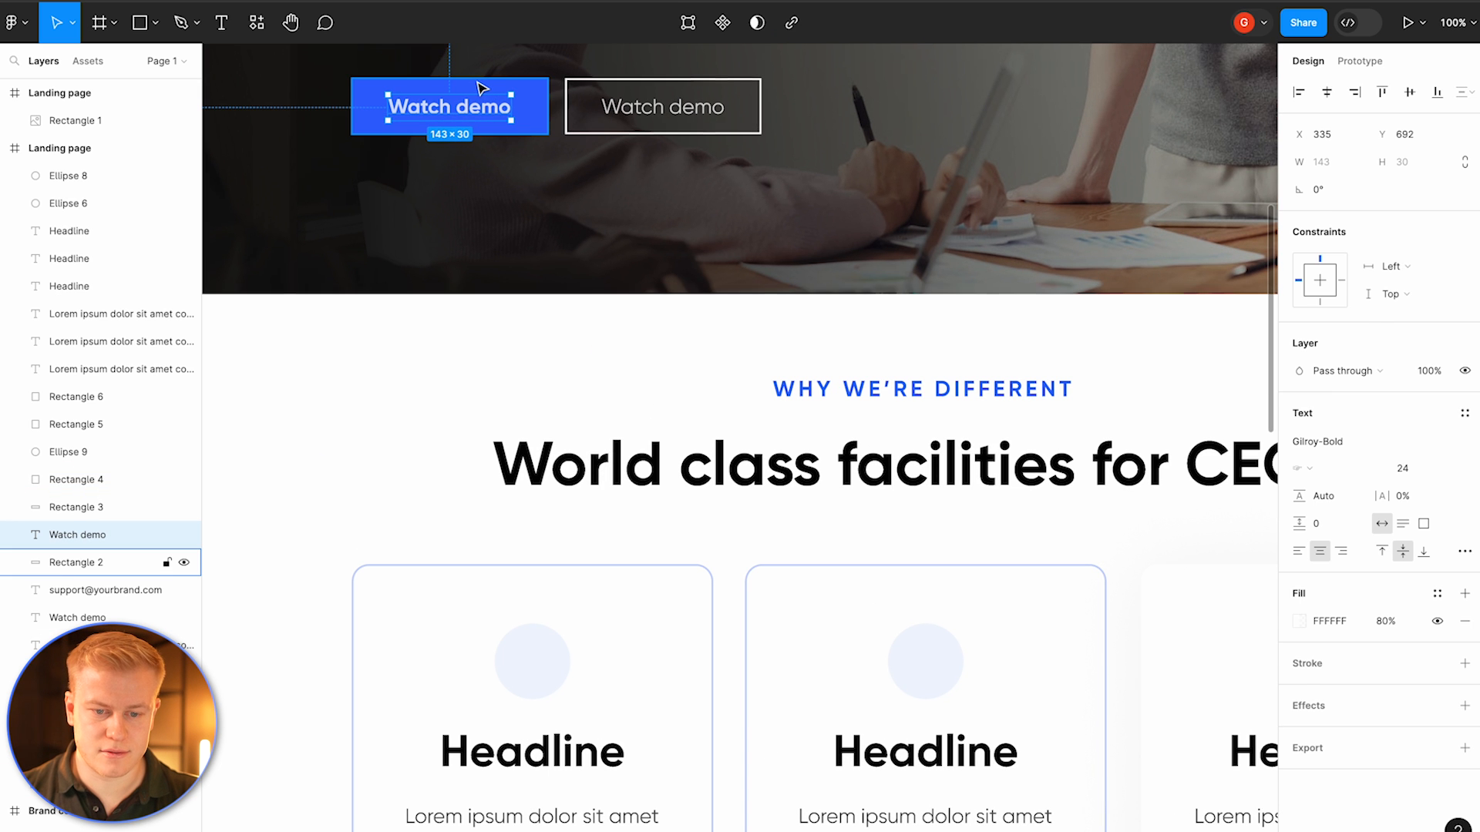
shift+click(477, 85)
drag(497, 110, 839, 778)
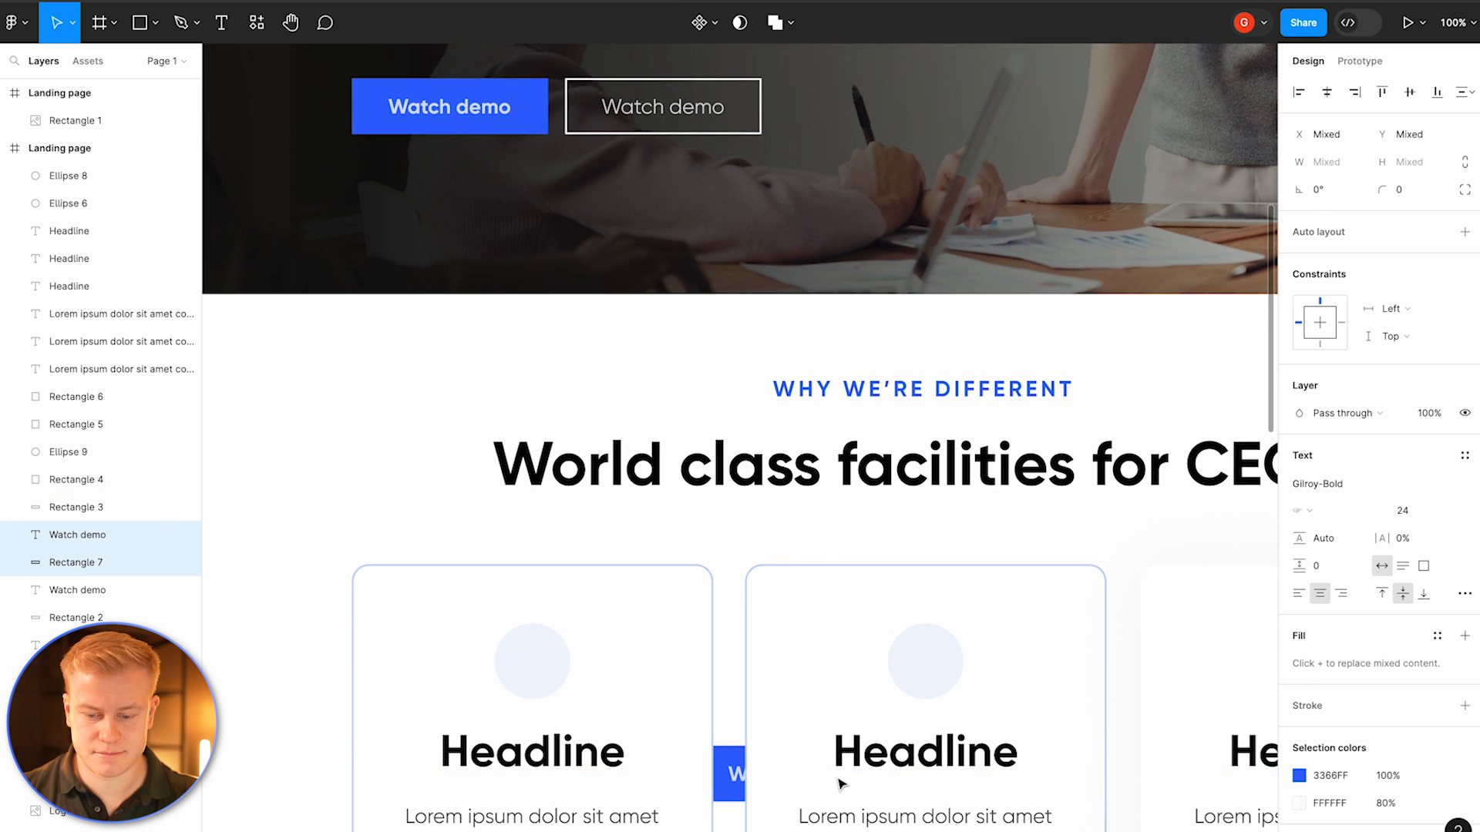
scroll(840, 780, down, 7)
drag(760, 245, 873, 485)
click(883, 605)
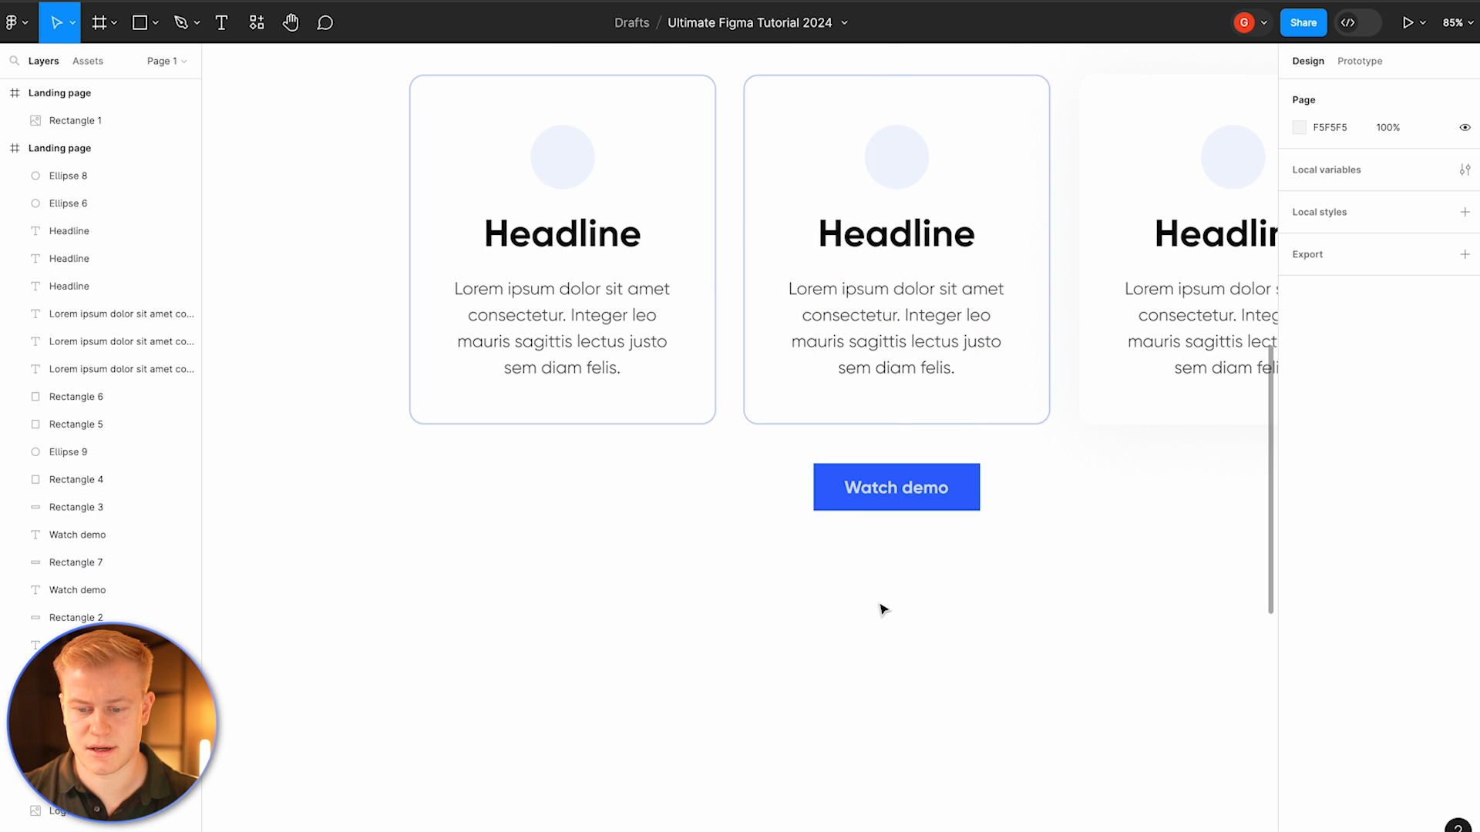
scroll(883, 605, down, 3)
click(904, 524)
drag(906, 530, 898, 528)
click(898, 615)
Step: Examine the reference landing page design next to the layout, especially its feature cards and content sections
scroll(902, 620, up, 3)
scroll(902, 620, up, 3)
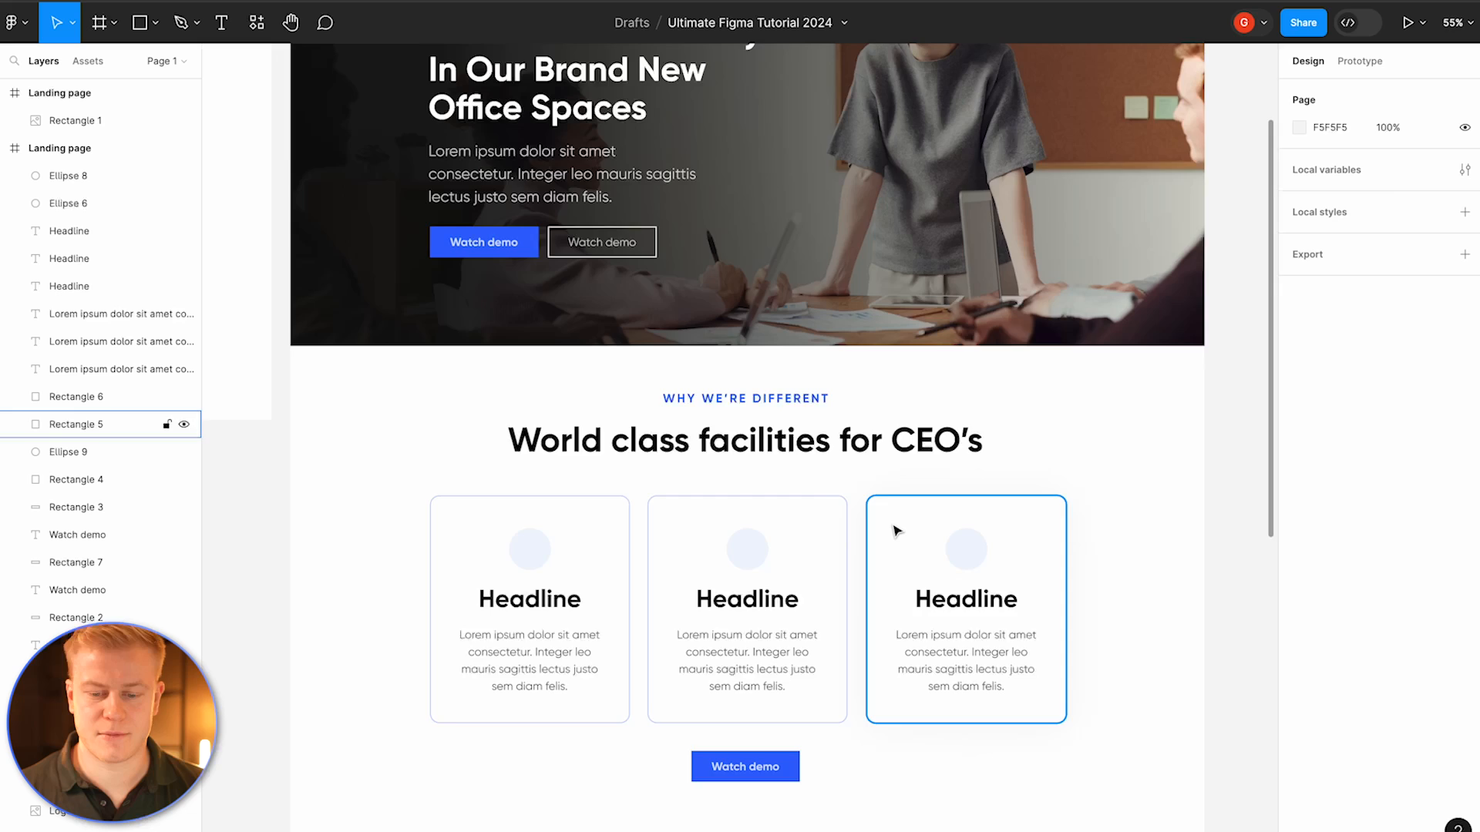
scroll(894, 530, down, 5)
scroll(894, 531, right, 3)
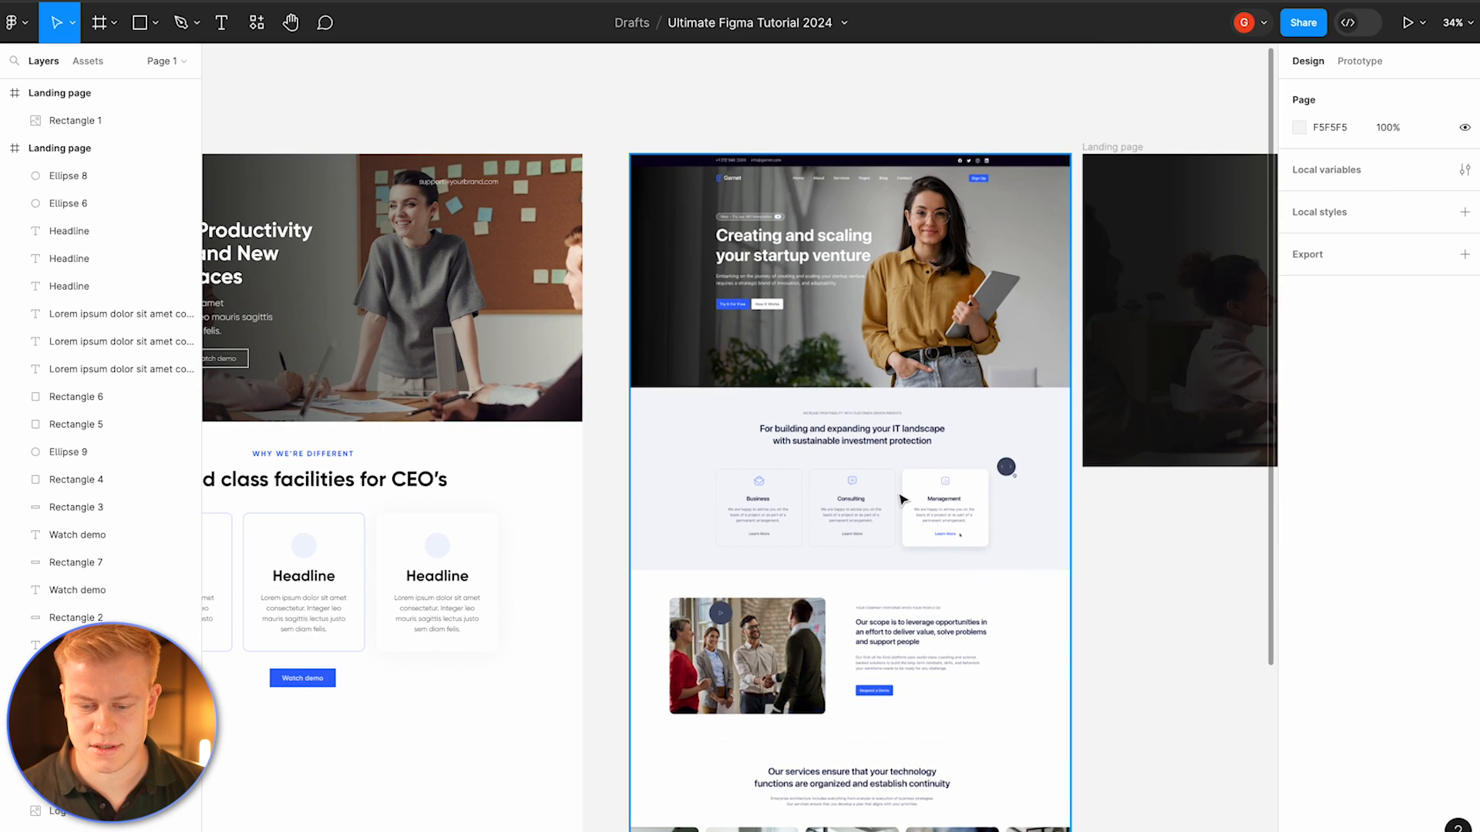
scroll(902, 499, down, 3)
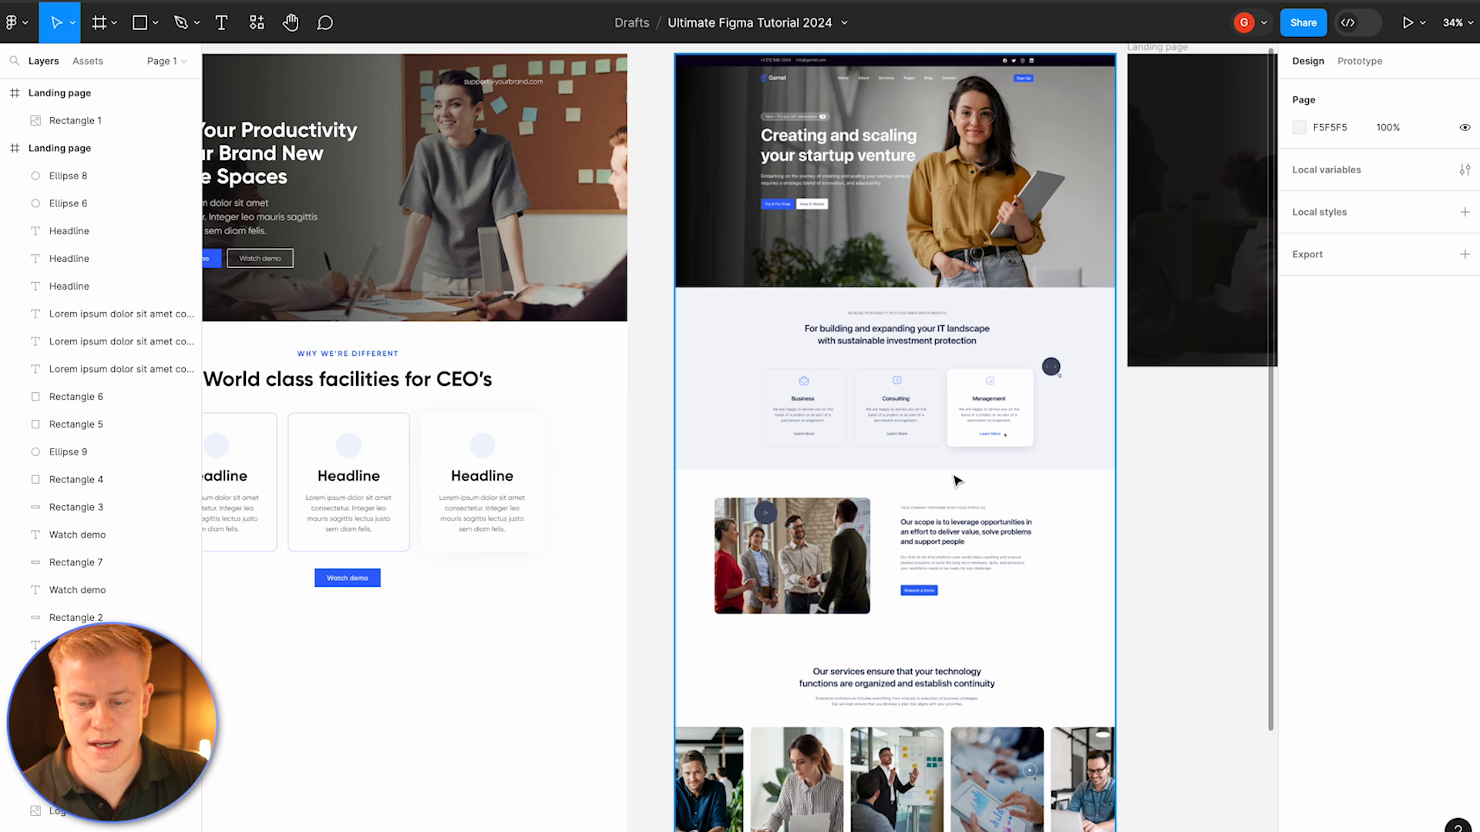
scroll(957, 481, down, 4)
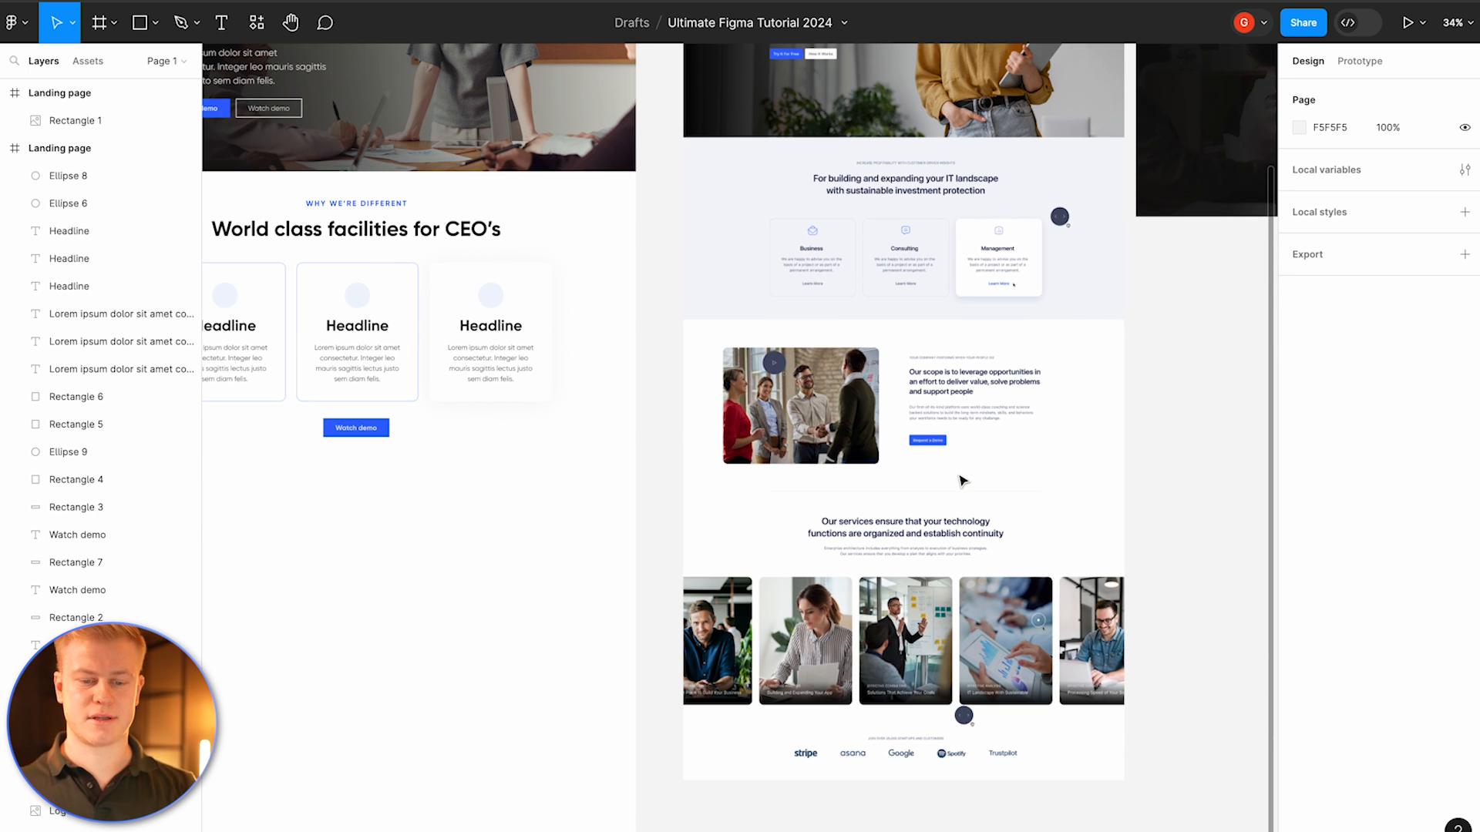
scroll(923, 377, up, 5)
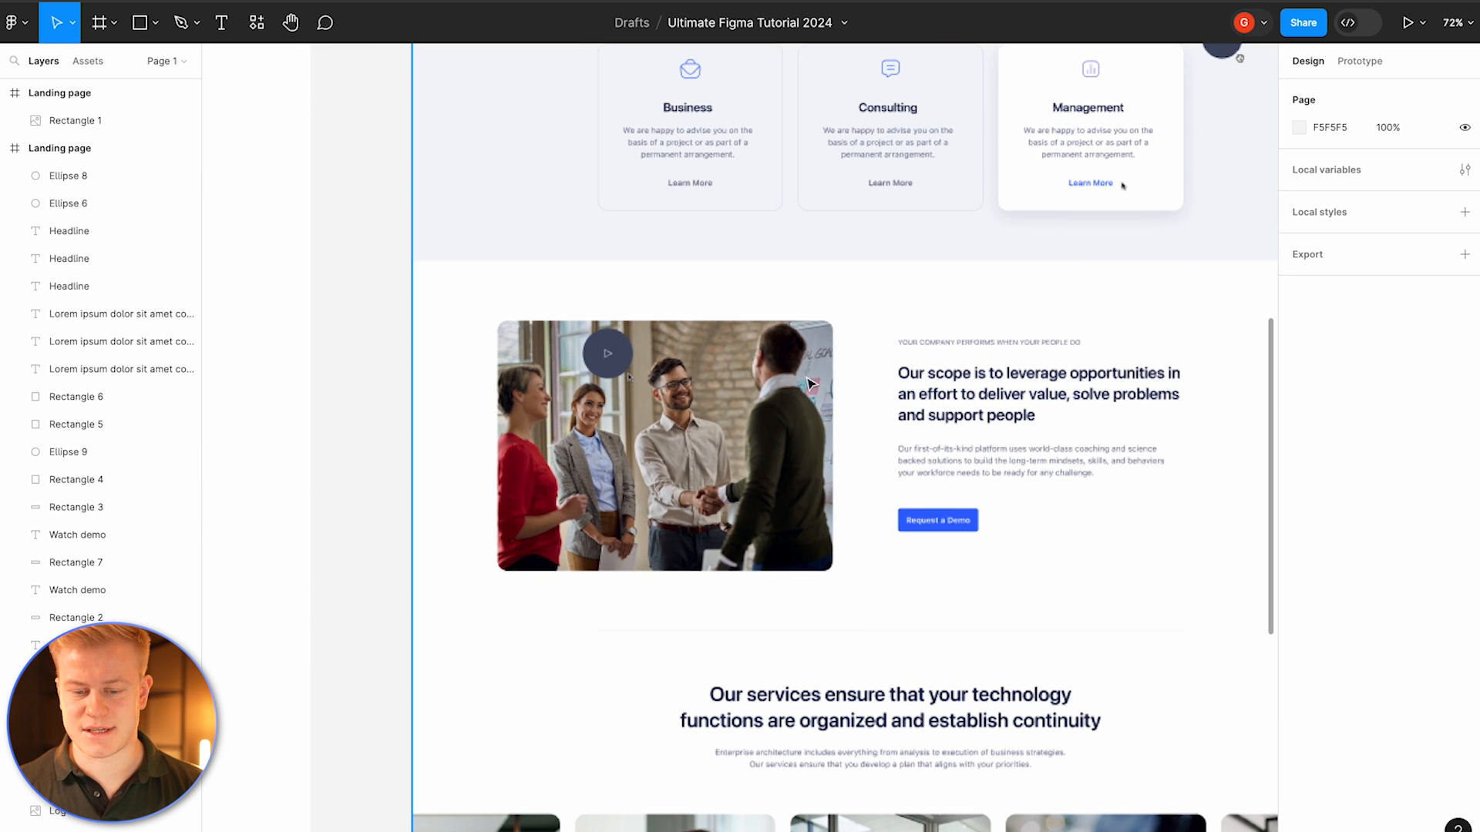
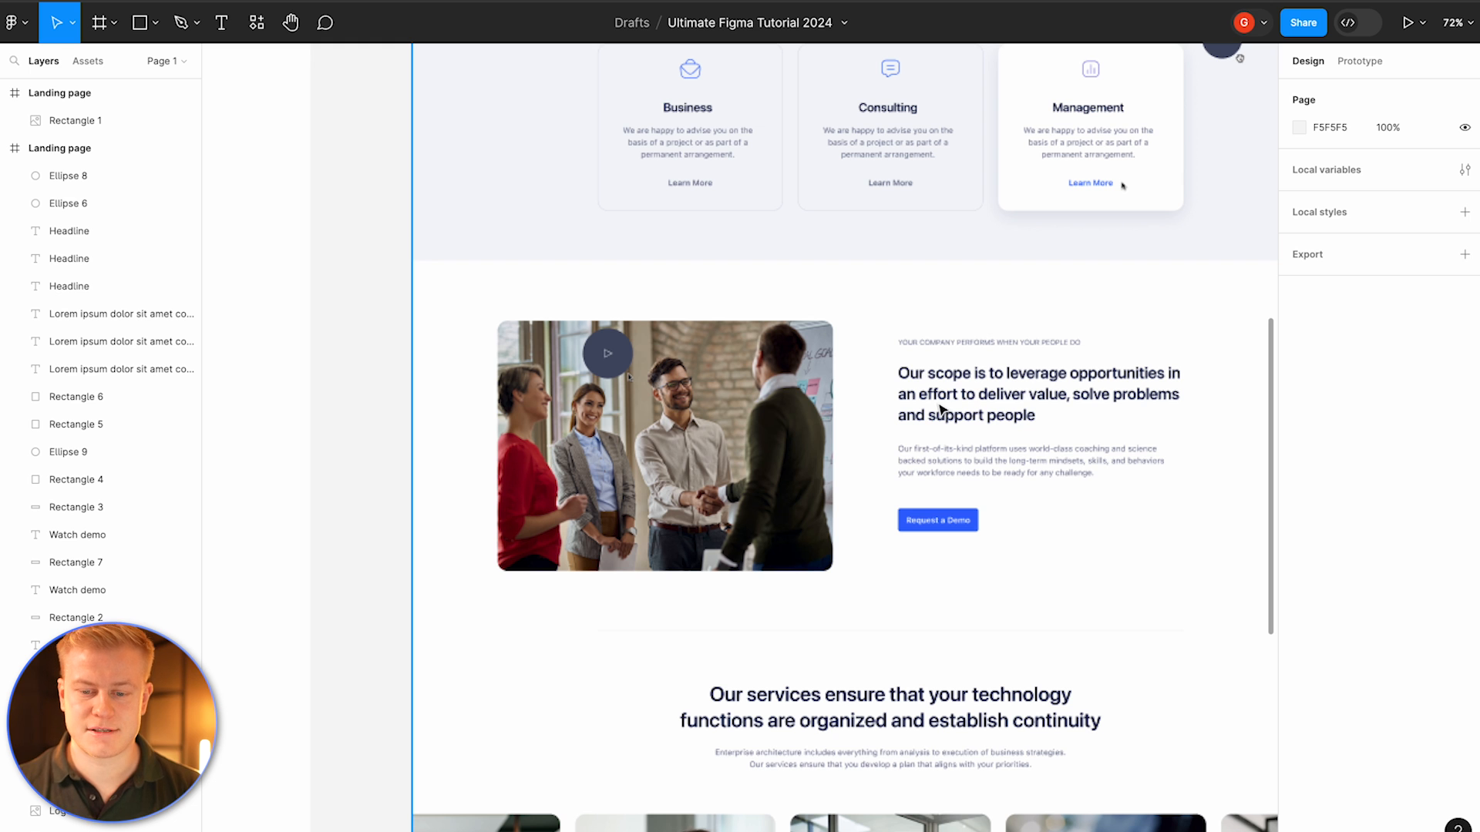
Step: Examine the reference page's lower sections and the current landing page layout
scroll(942, 394, down, 10)
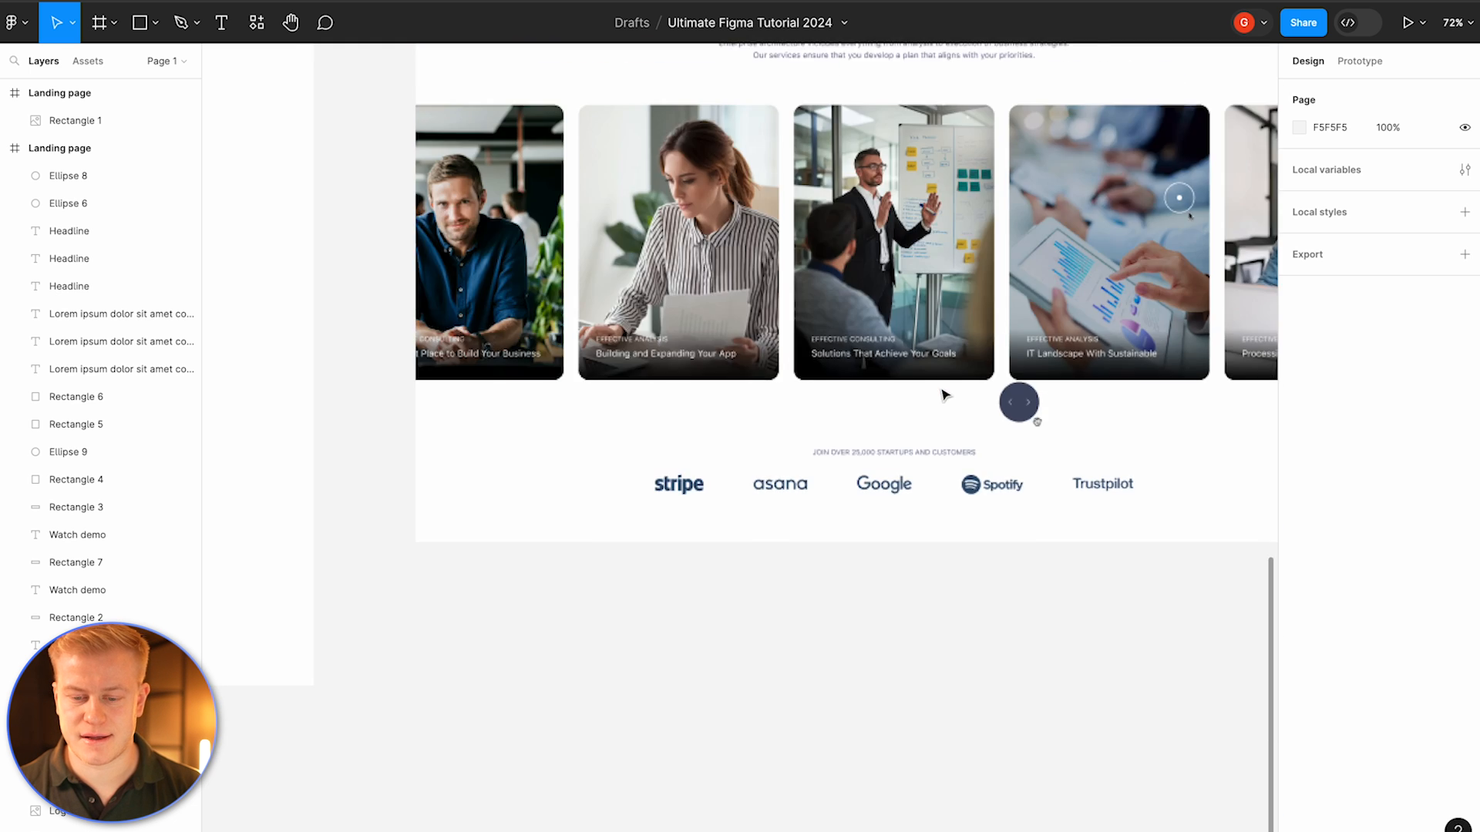
scroll(848, 462, up, 3)
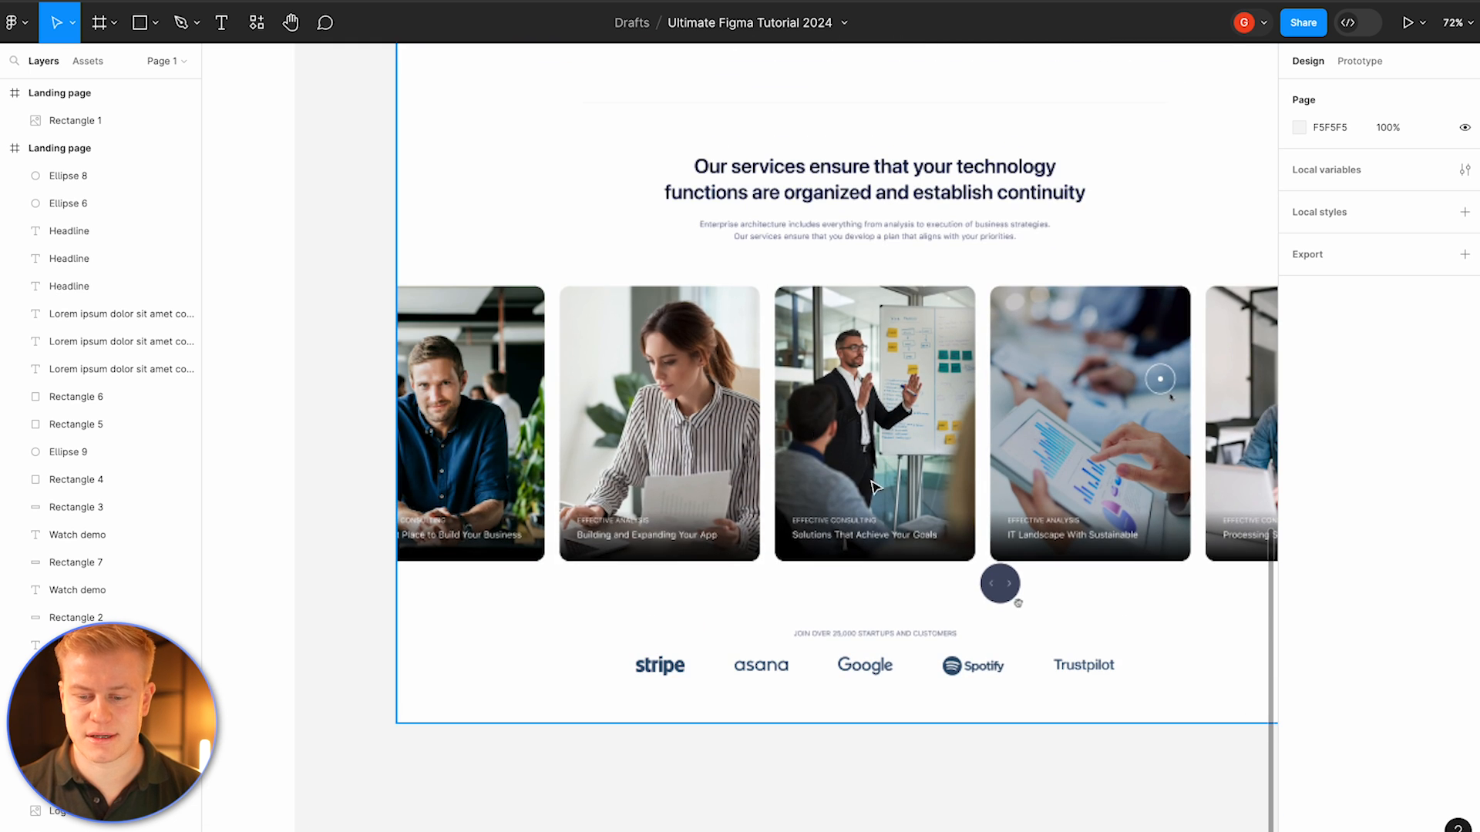
scroll(937, 475, down, 4)
scroll(939, 477, left, 8)
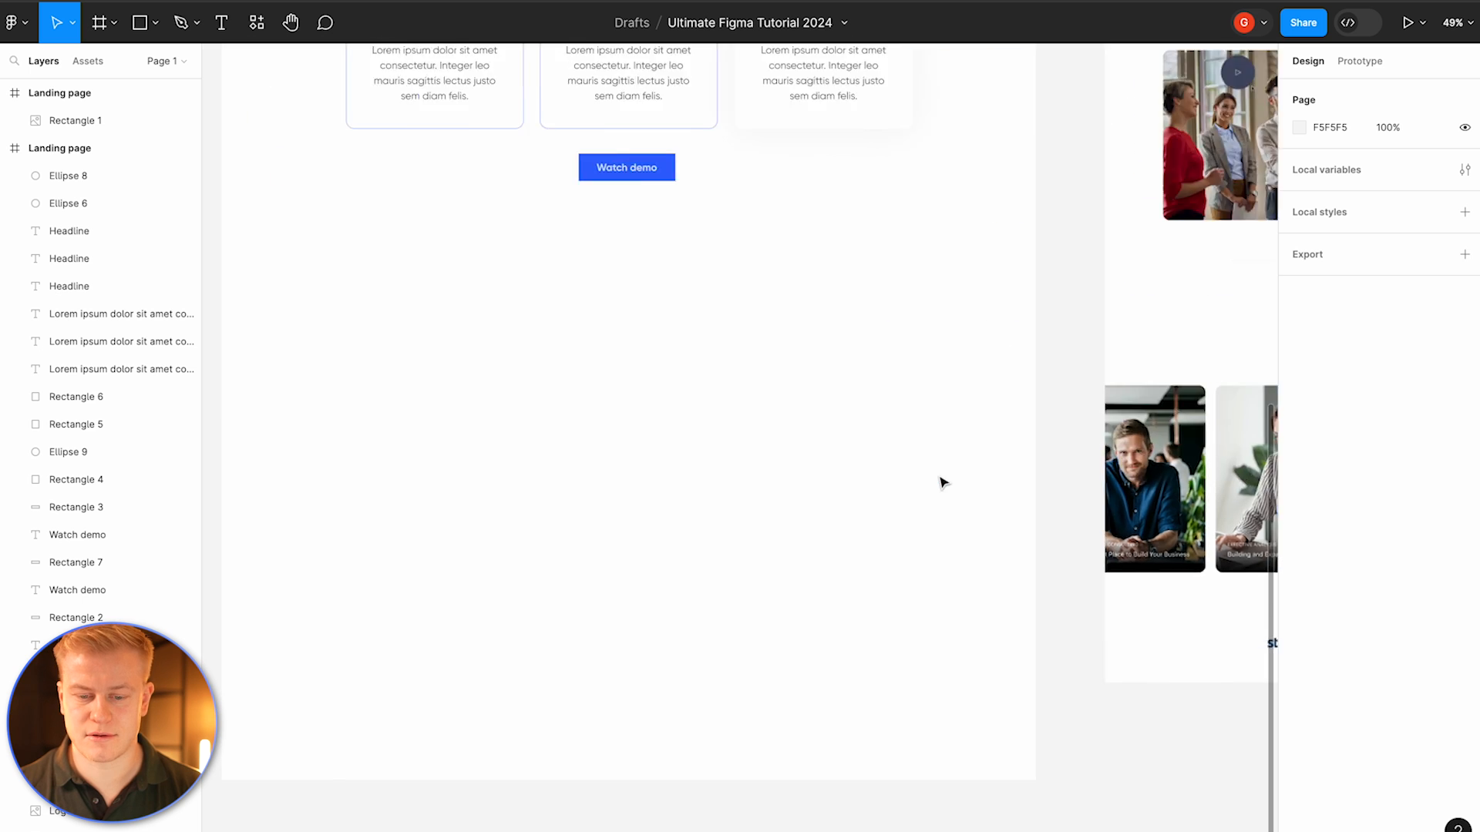
scroll(941, 483, right, 8)
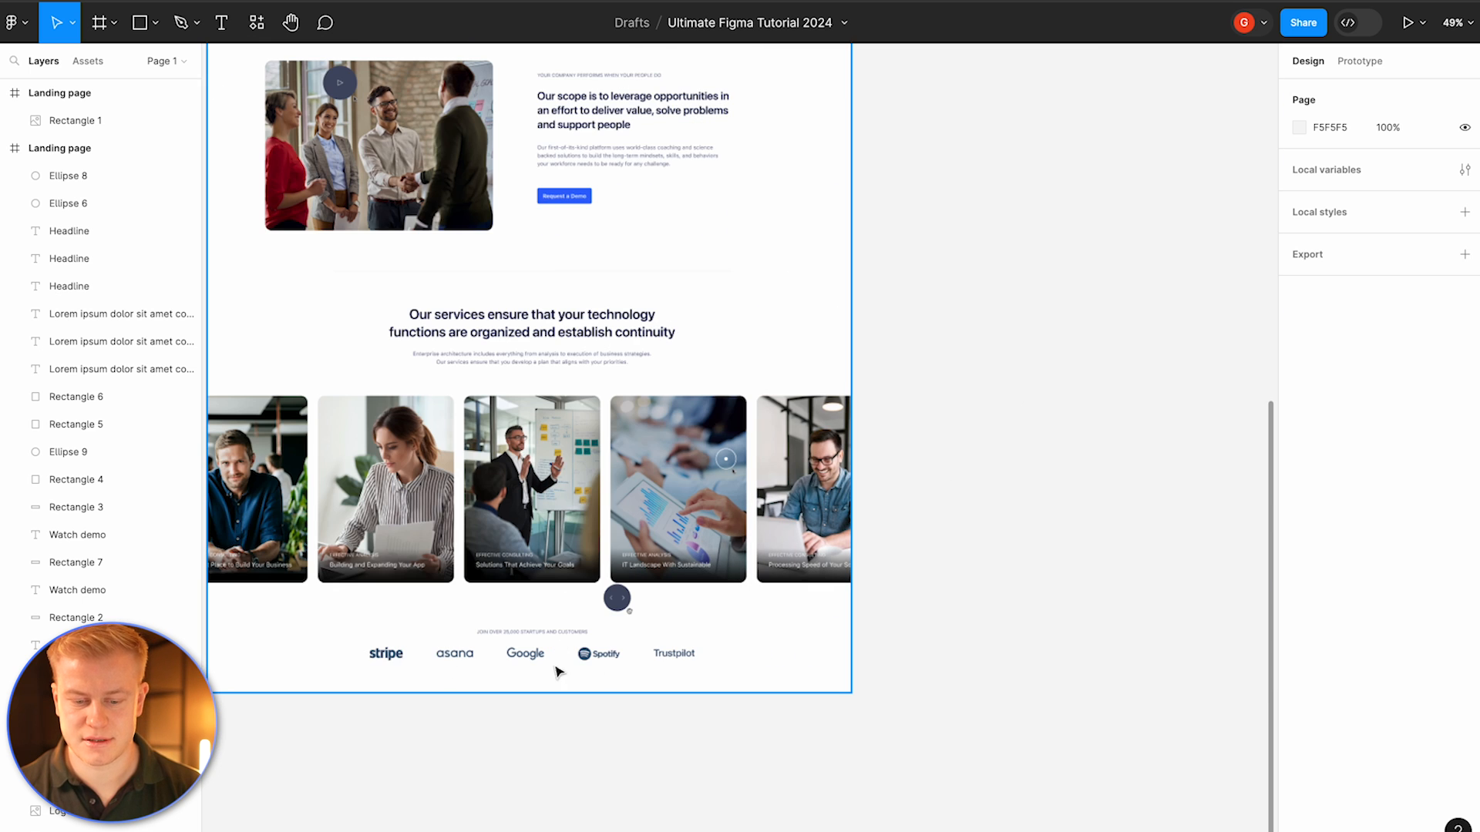
scroll(559, 672, left, 8)
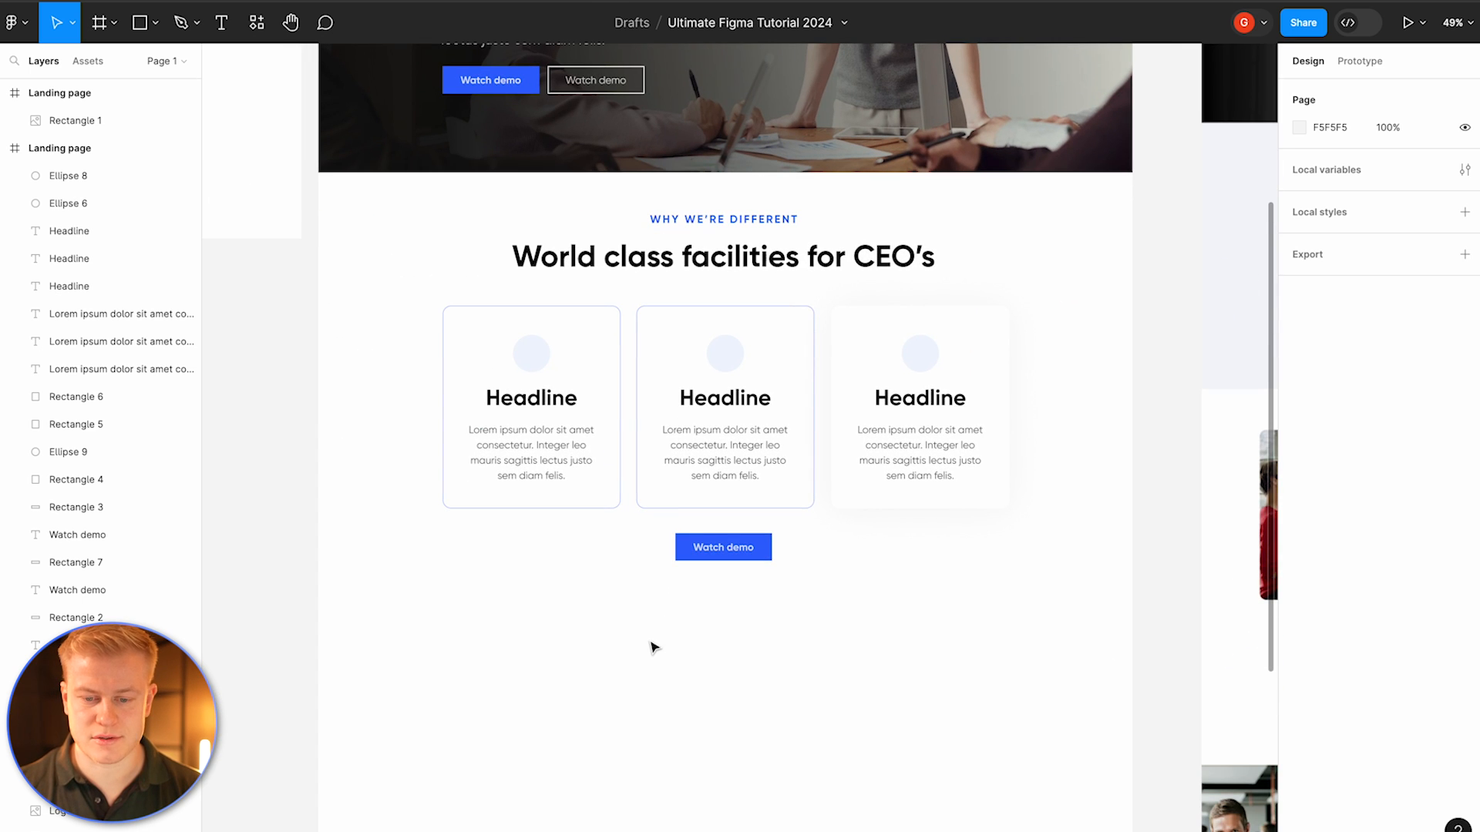
scroll(674, 651, down, 4)
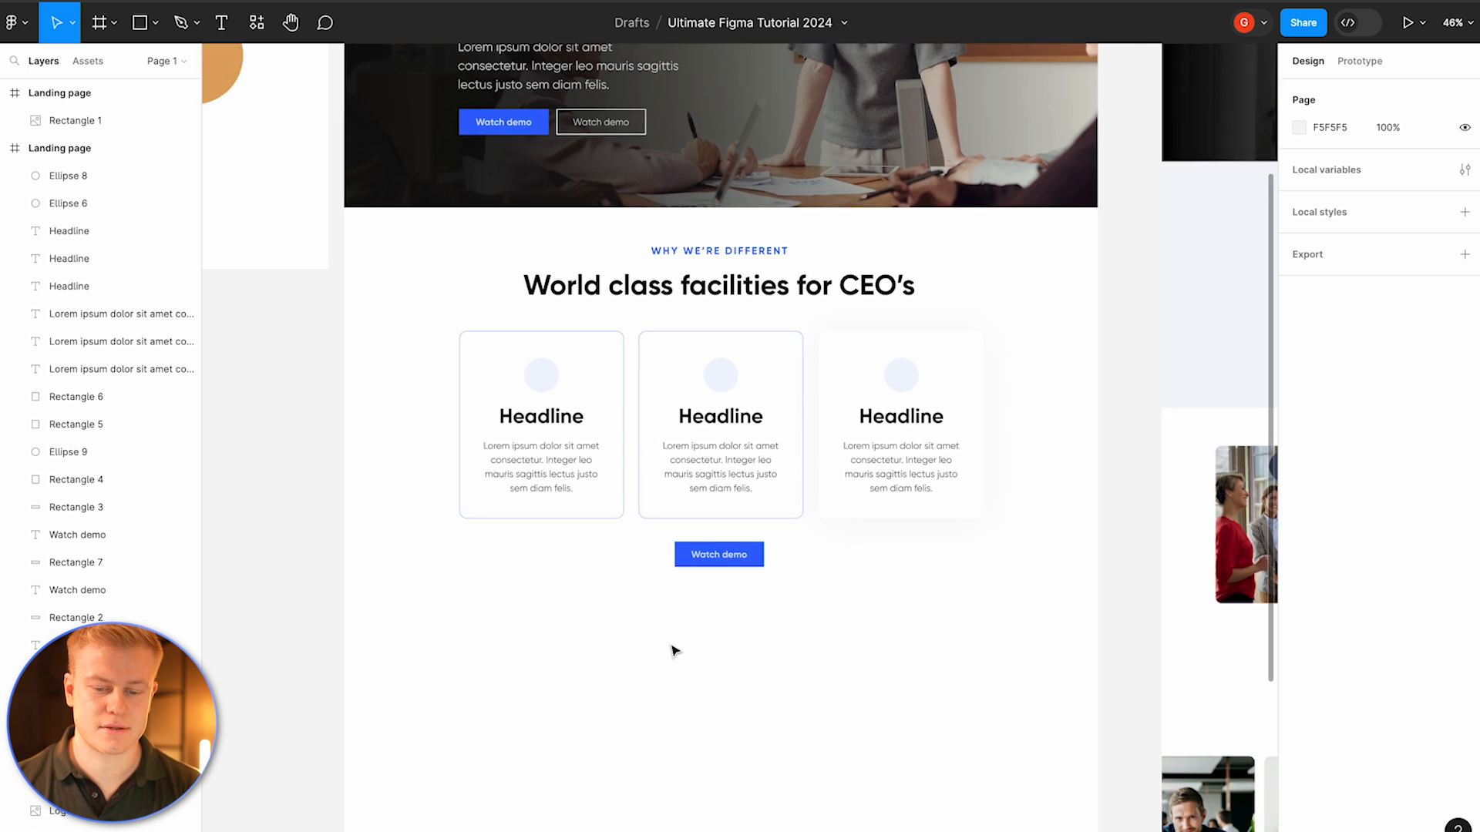
Step: Draw a full-width 1920 × 782 rectangle below the feature section and fill it with black 000000
scroll(673, 647, down, 5)
key(r)
drag(408, 365, 1019, 618)
drag(919, 570, 916, 565)
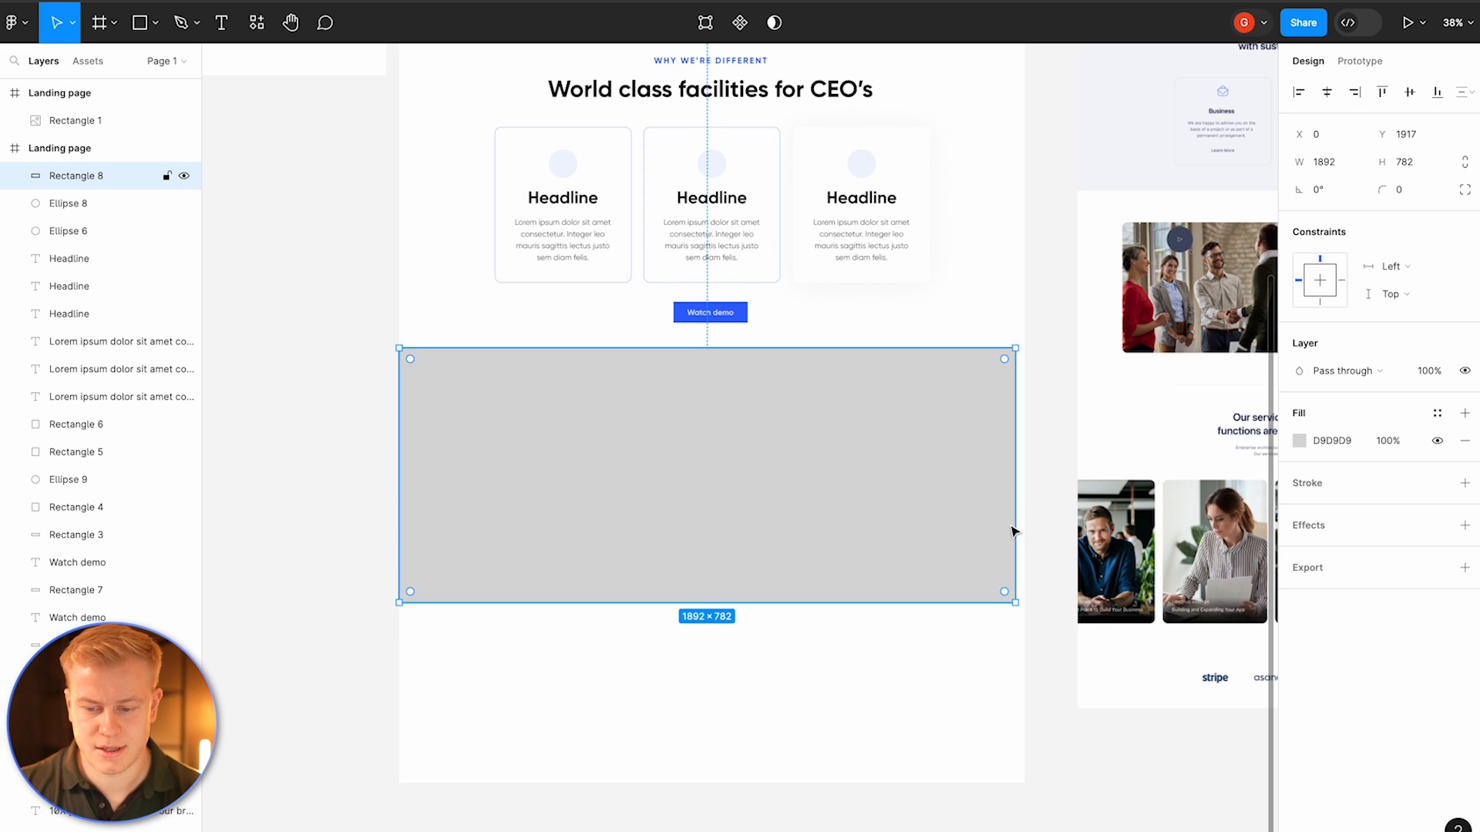
drag(1016, 519, 1025, 519)
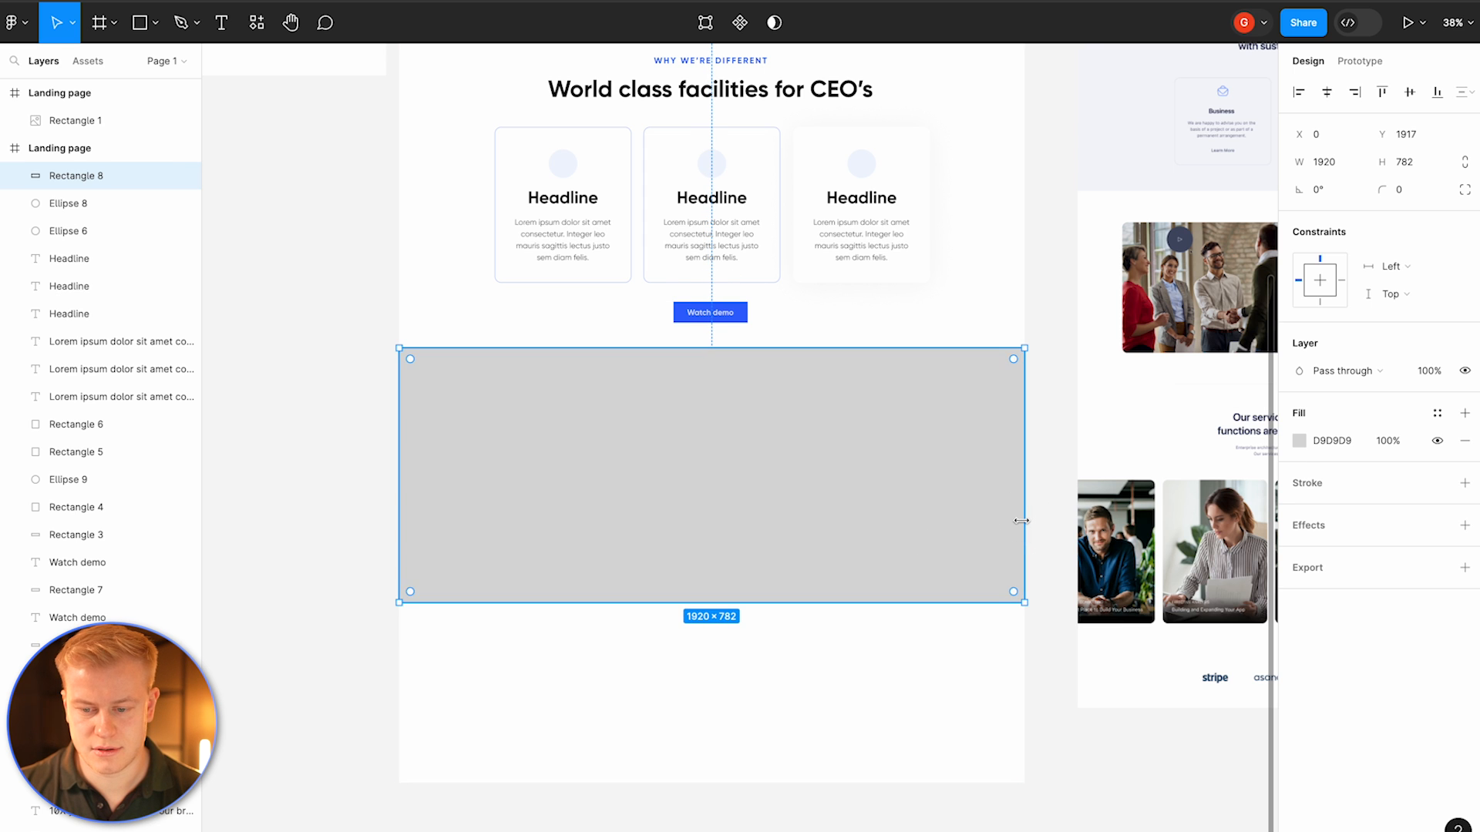
click(1300, 440)
text(000000)
key(Return)
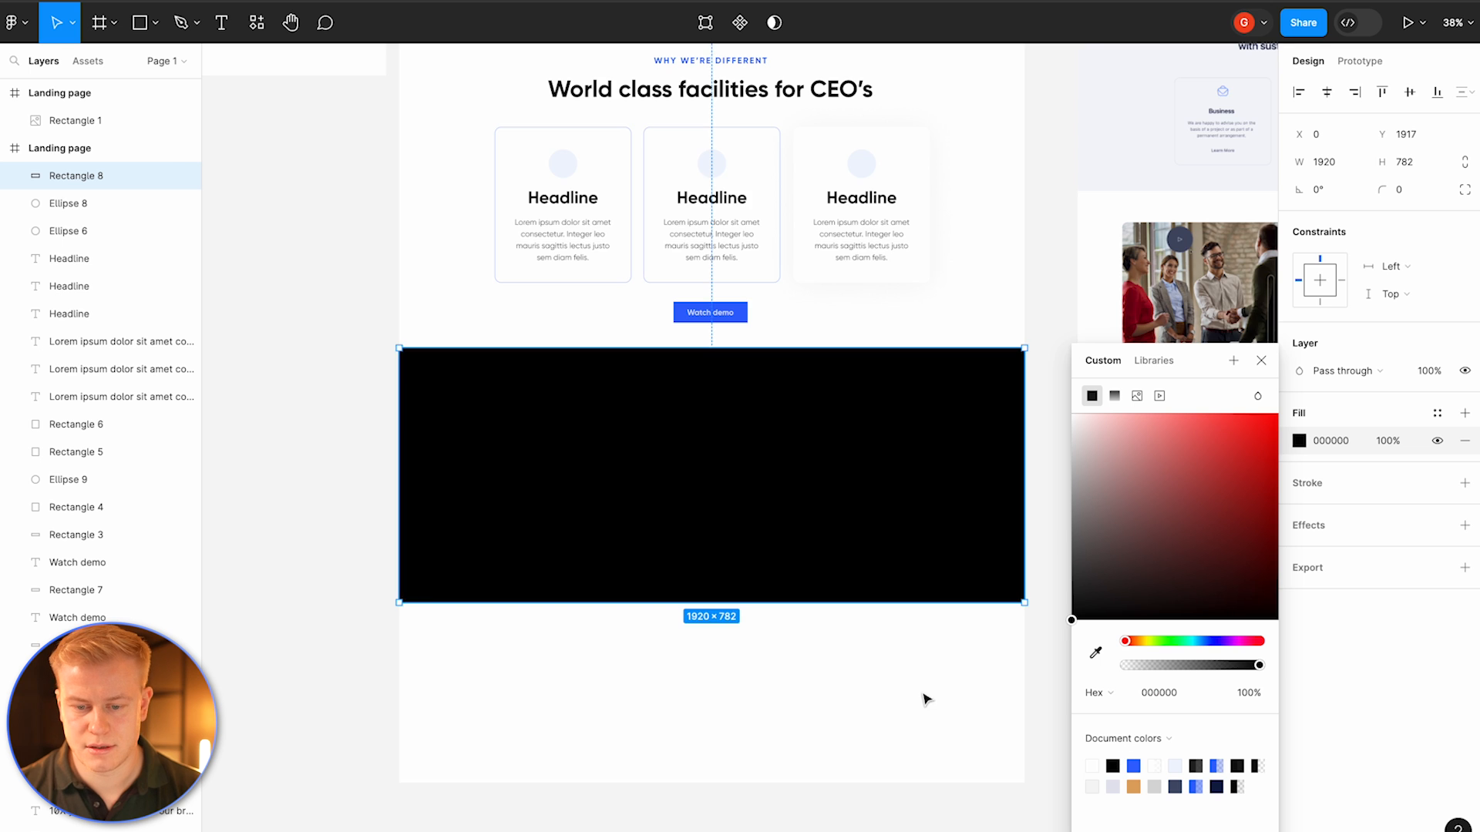
Step: Fill the black rectangle with a Pexels photo found by searching for office woman
scroll(963, 623, down, 3)
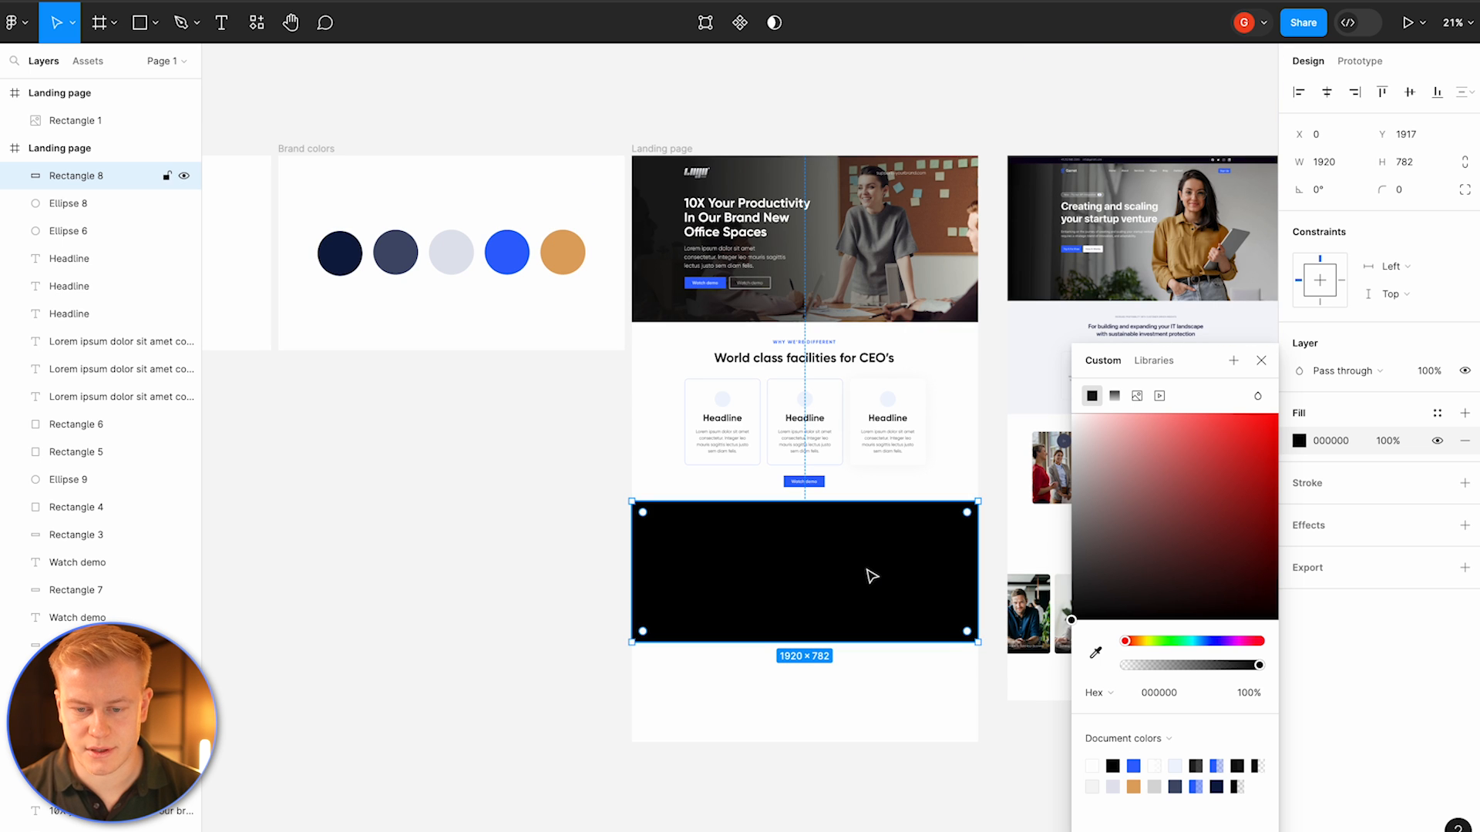
click(881, 224)
click(811, 593)
scroll(771, 570, up, 3)
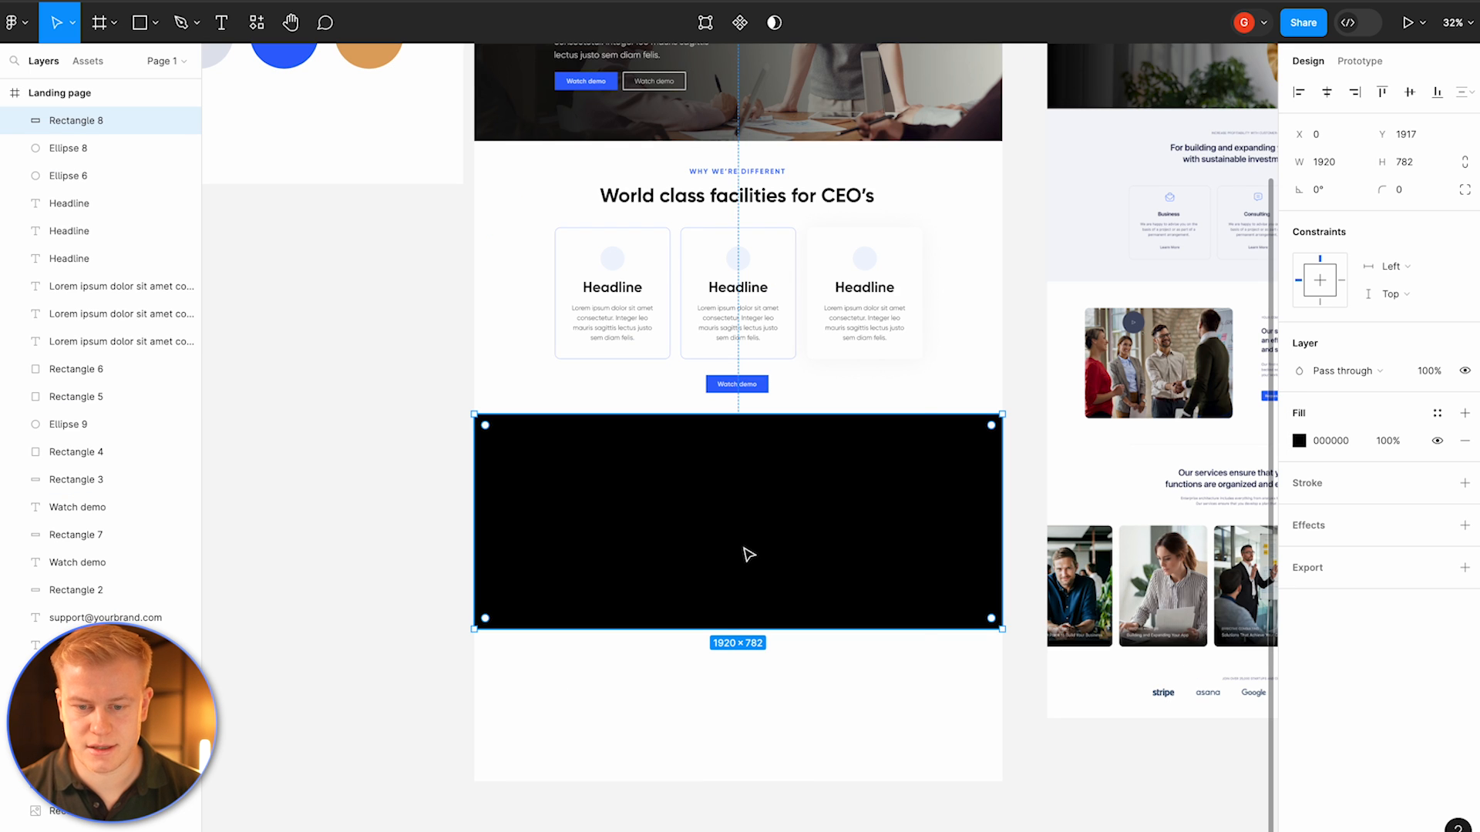
right_click(747, 553)
mouse_move(778, 703)
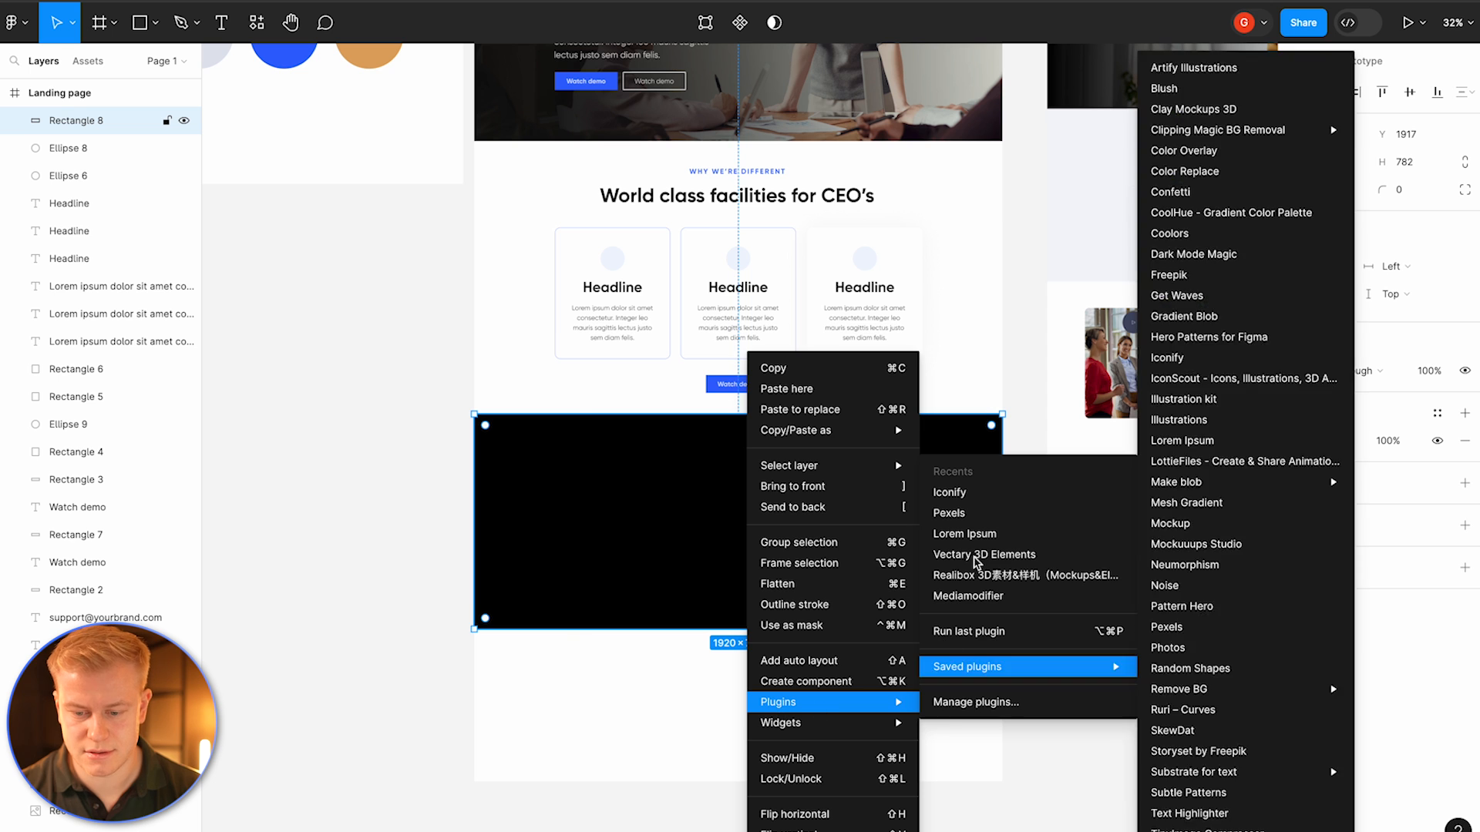
click(952, 512)
text(office woman)
key(Return)
scroll(373, 406, down, 3)
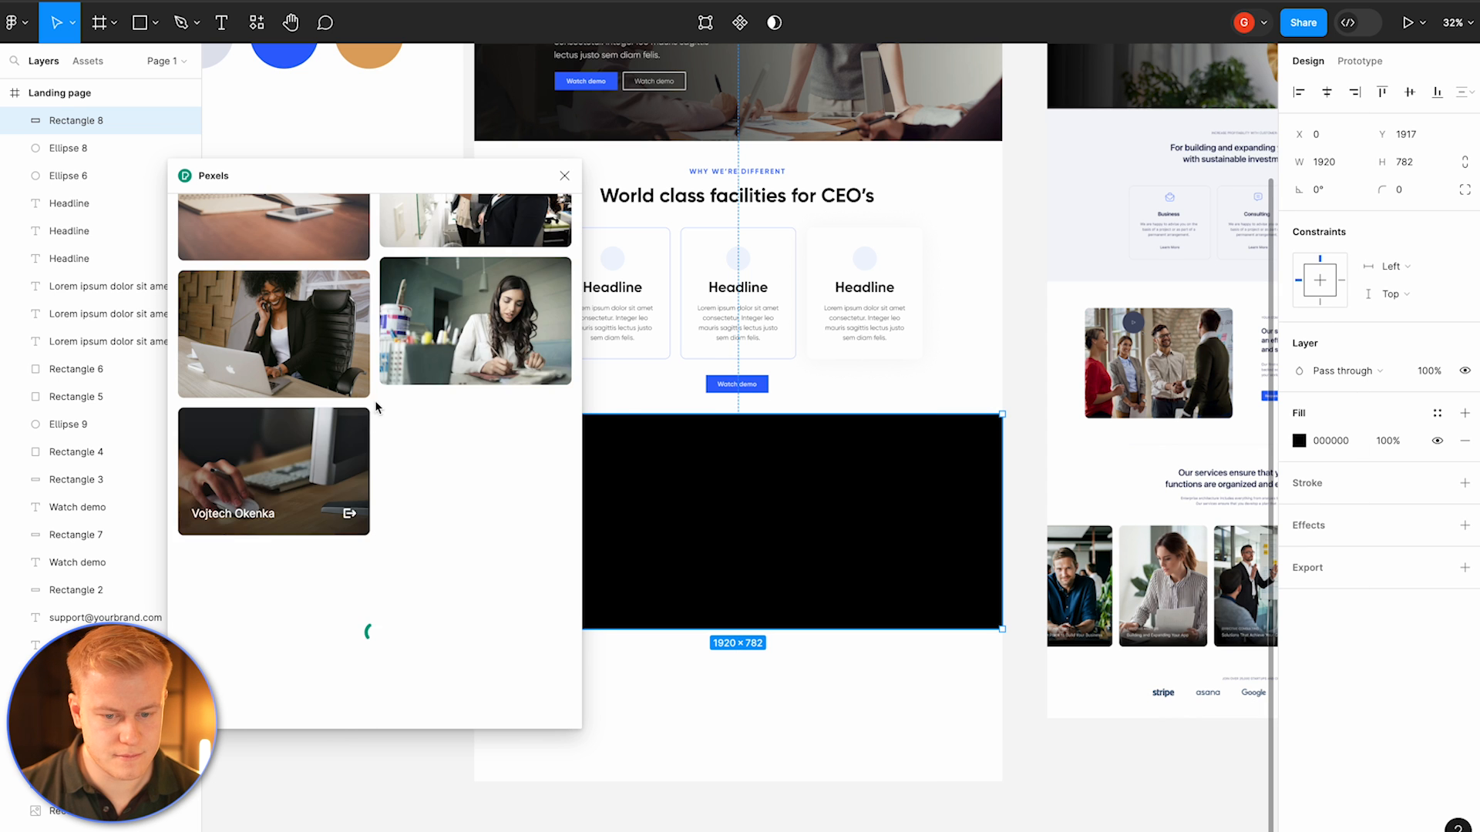
click(454, 217)
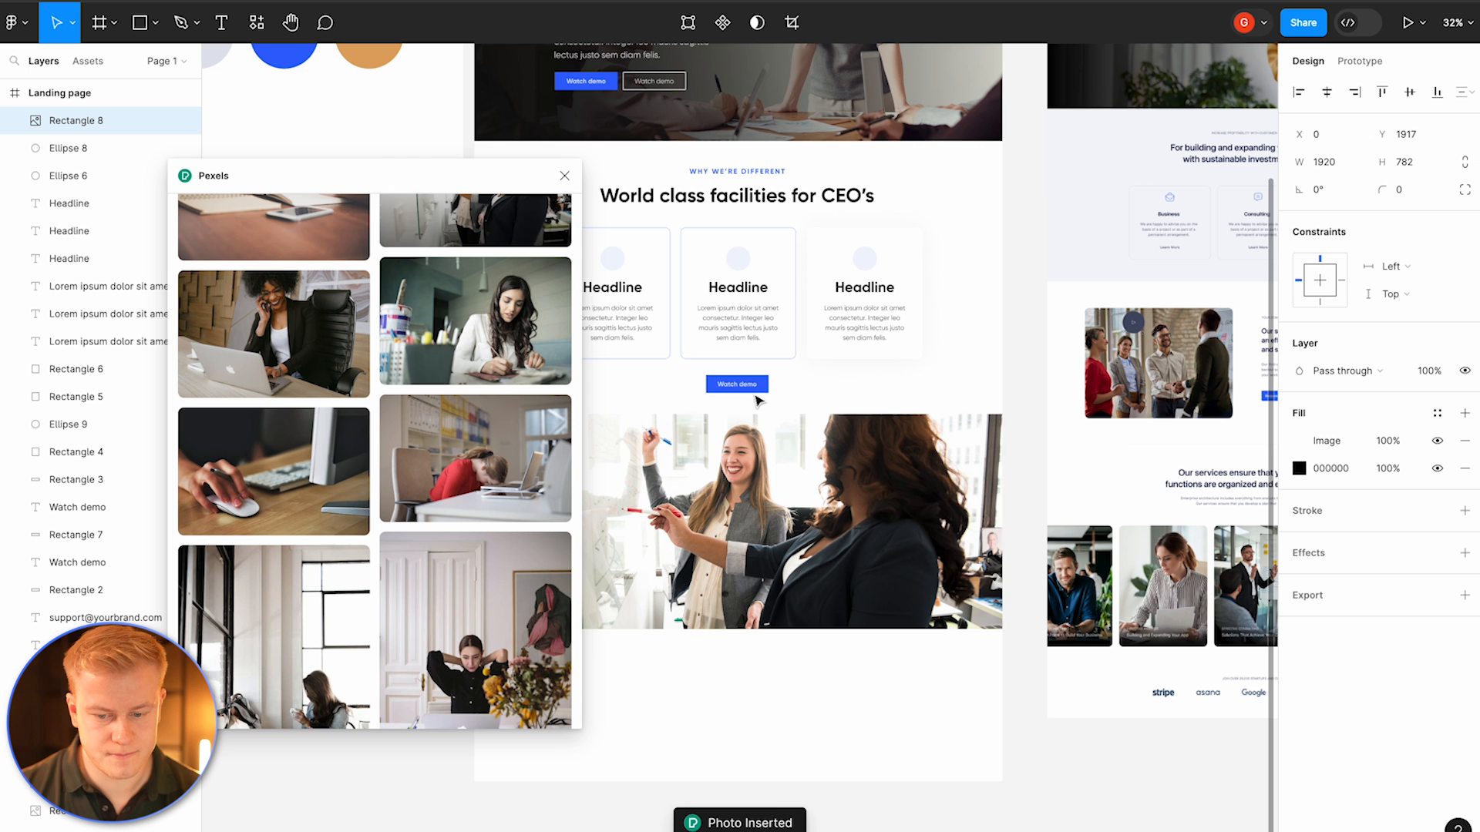
Step: Set the photo fill's opacity to 20% so it darkens over the black fill
click(1374, 443)
text(10)
key(Return)
click(920, 680)
scroll(921, 679, up, 2)
scroll(921, 680, down, 1)
click(921, 679)
click(1399, 443)
text(20)
key(Return)
click(981, 465)
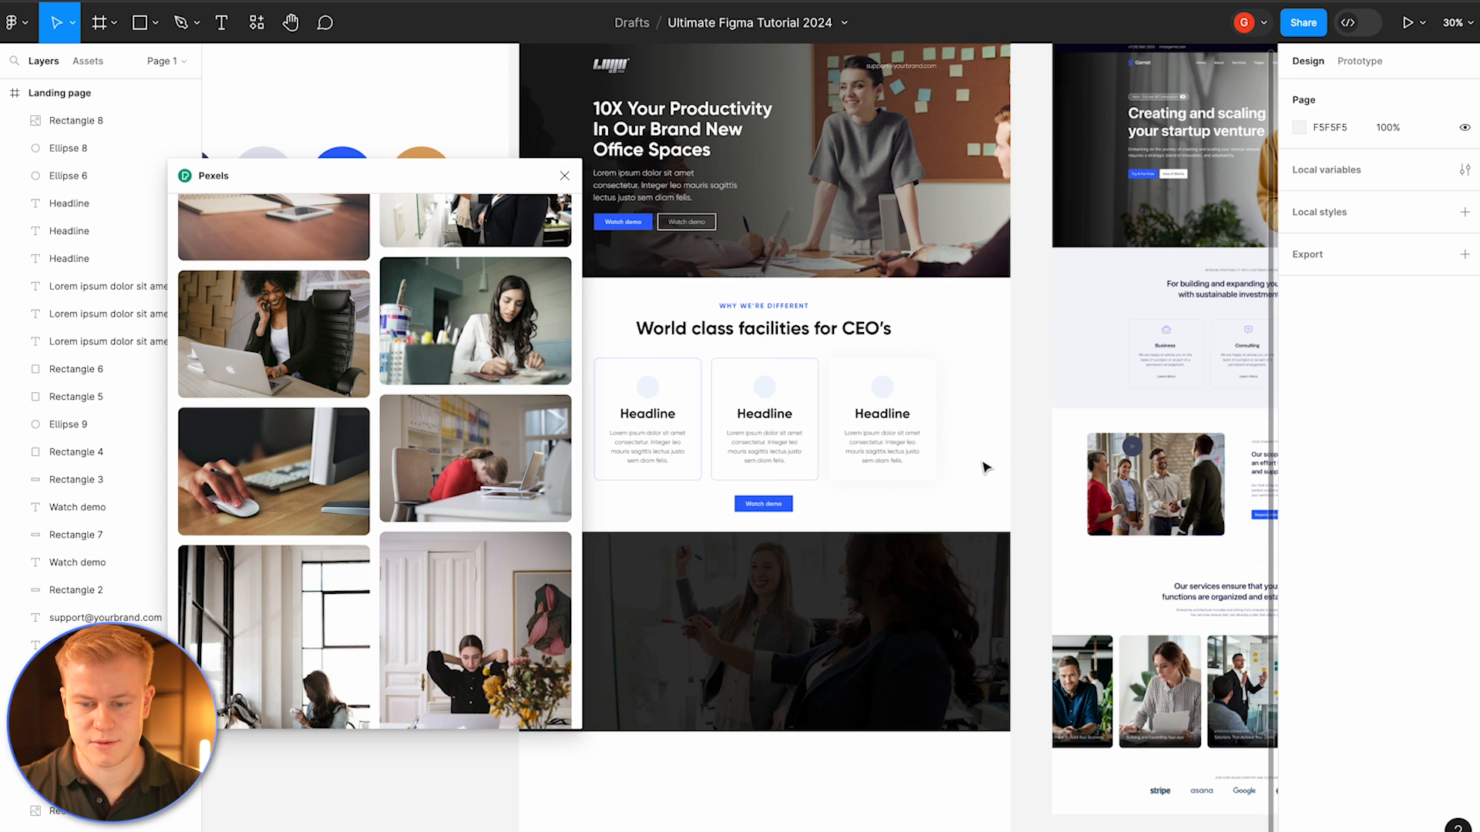
Step: Close the Pexels plugin and copy the hero headline into the new dark section
scroll(981, 465, down, 1)
click(566, 179)
scroll(771, 463, down, 2)
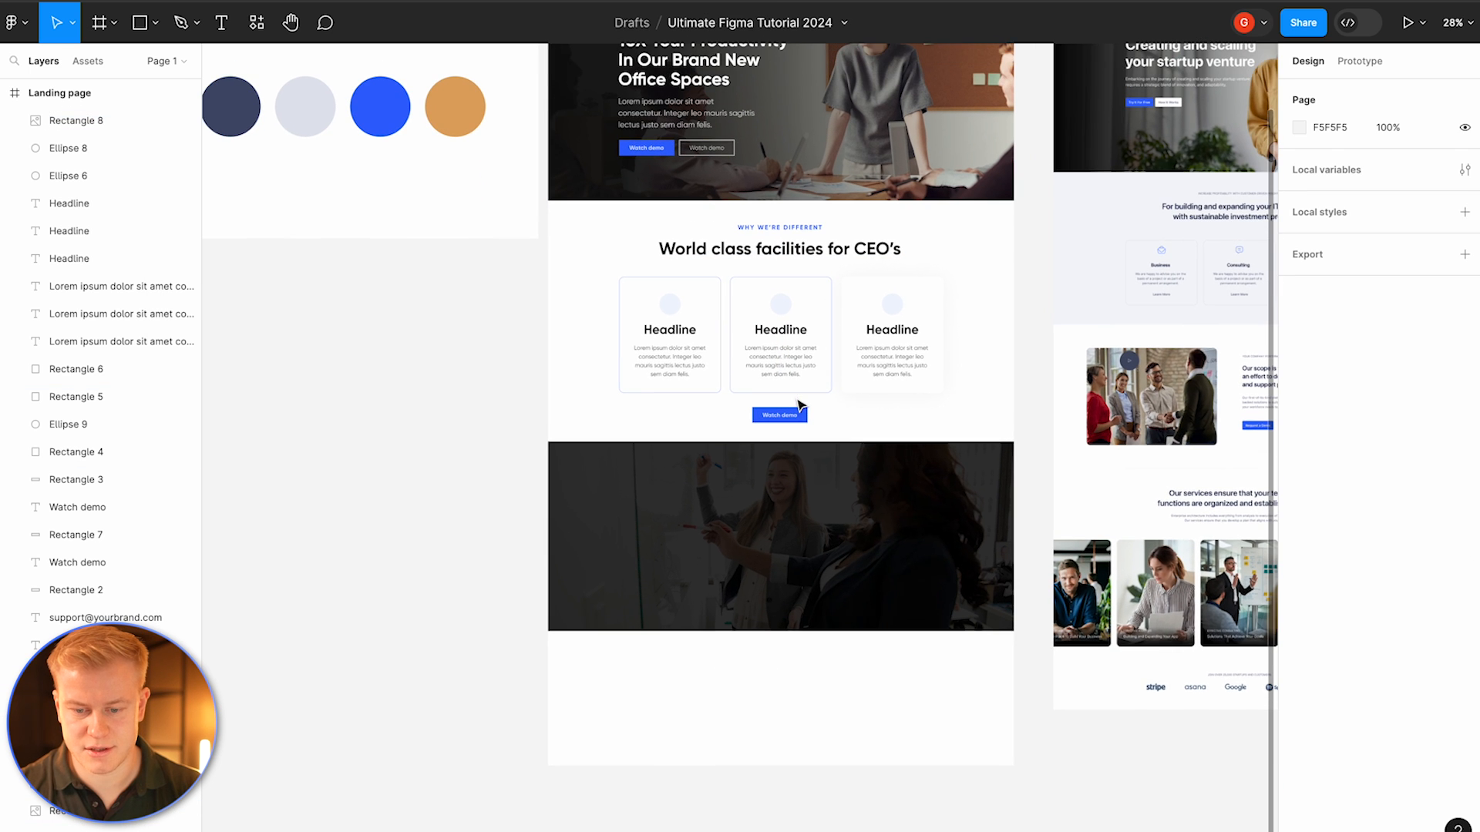
click(826, 628)
scroll(770, 385, up, 2)
key(Escape)
click(803, 670)
click(648, 131)
drag(648, 131, 712, 573)
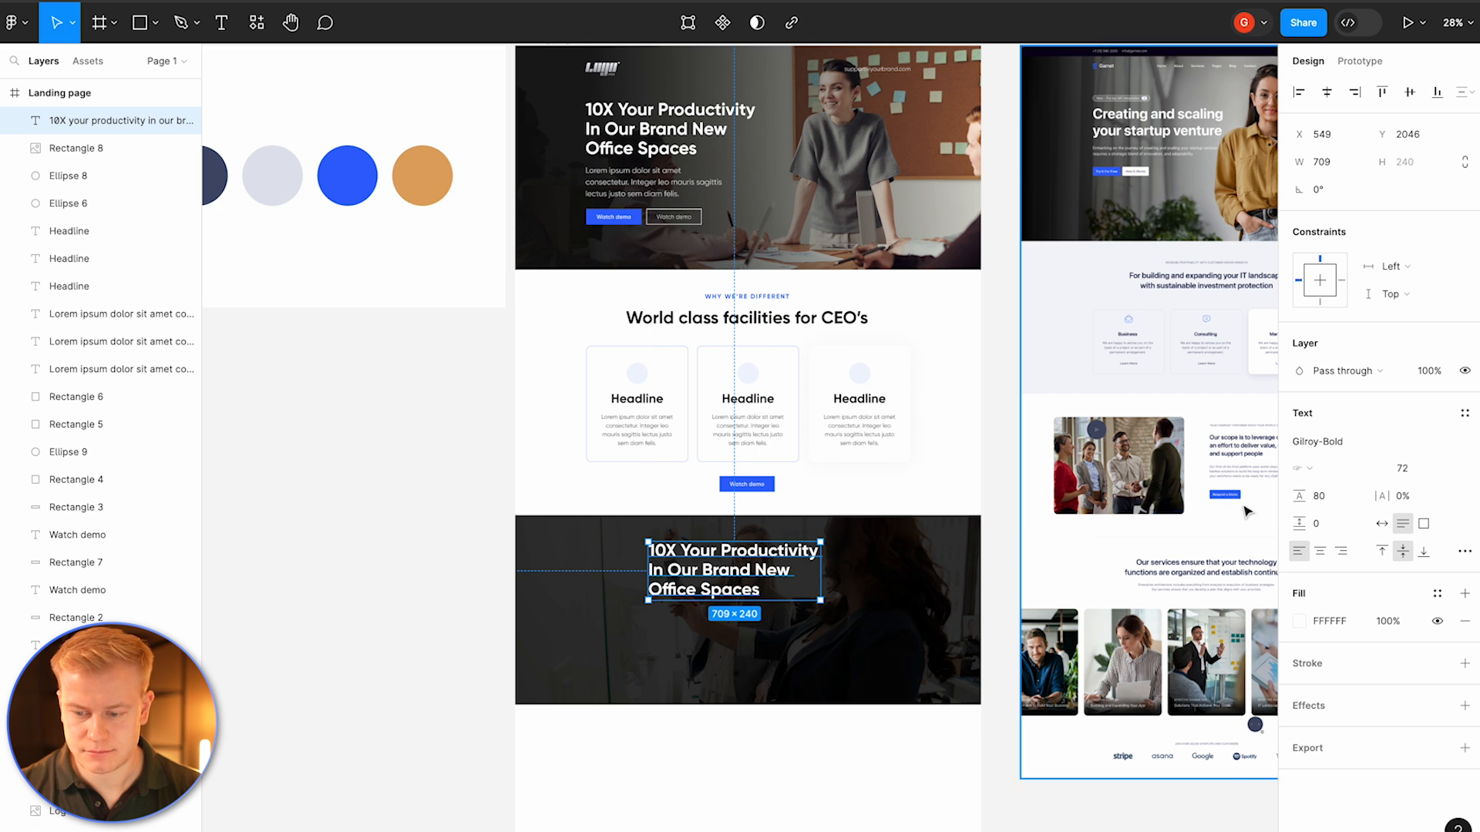
Step: Change the copied headline to centred text reading Additional Support and place it at the section's top
click(1320, 551)
double_click(787, 573)
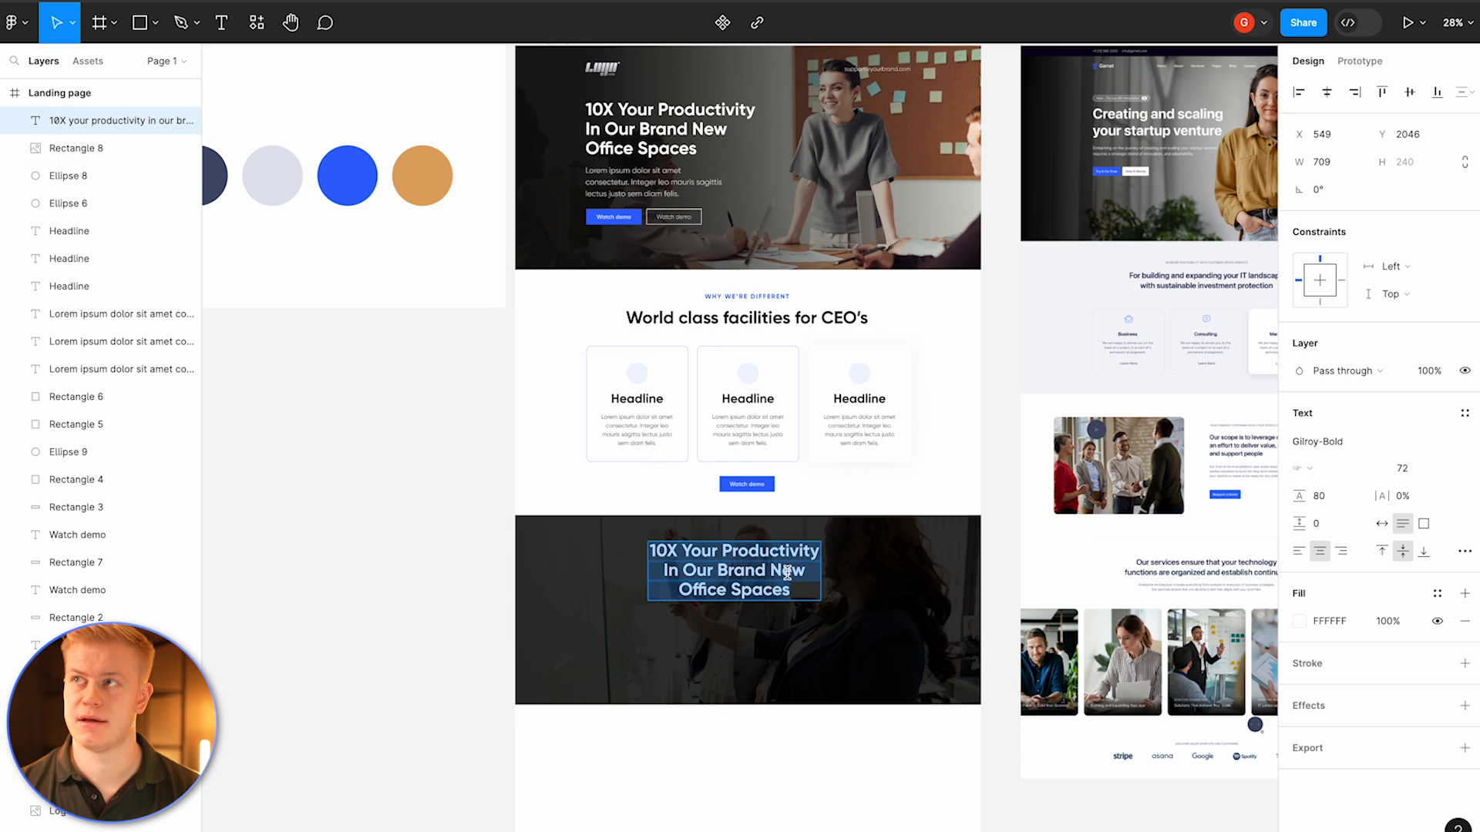
text(Adiditional Support)
key(Escape)
drag(766, 575, 781, 550)
click(745, 616)
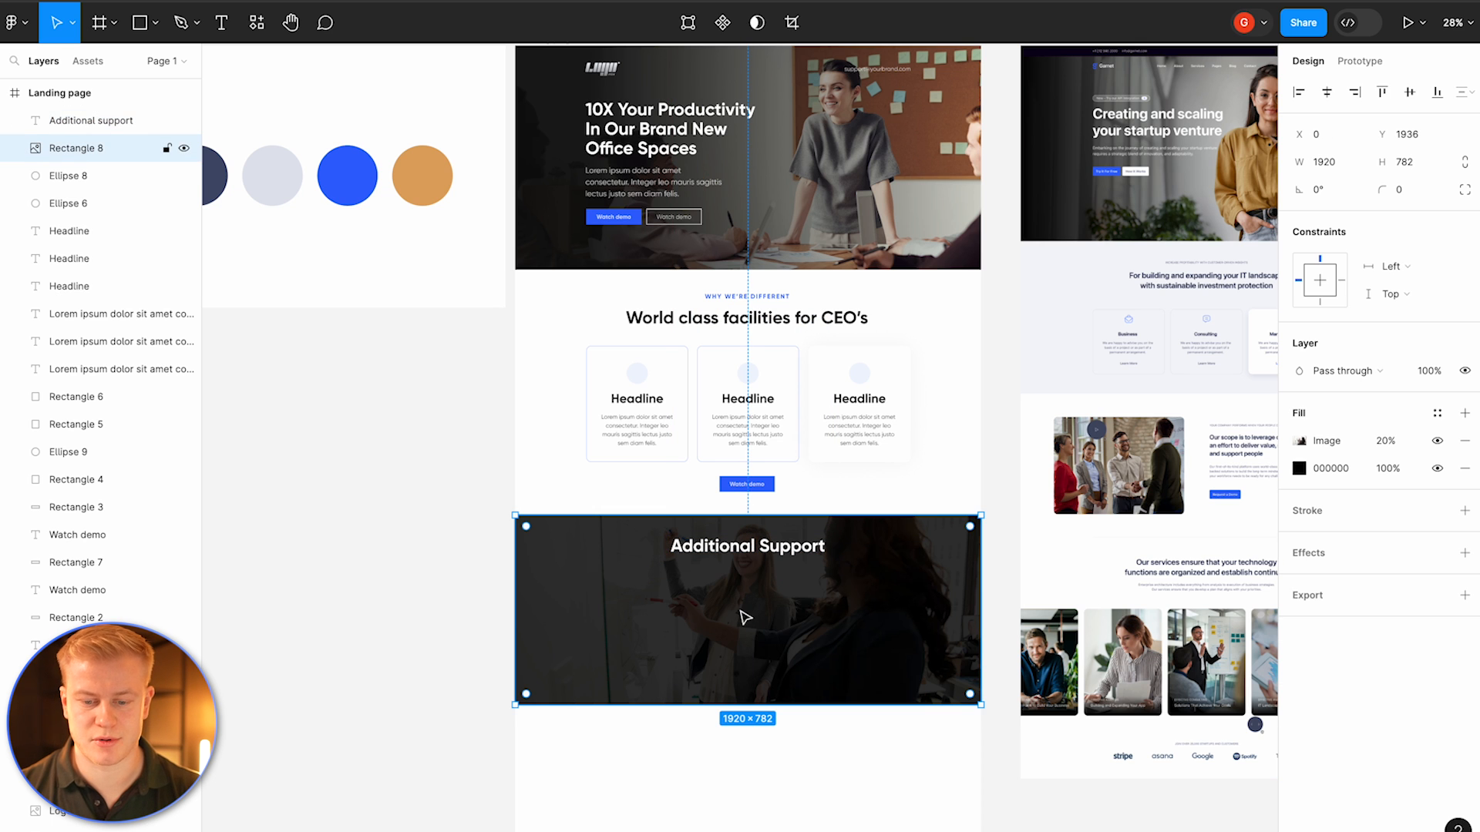
Step: Draw a 307 × 395 card rectangle in the dark section and duplicate it beside the first
key(r)
drag(589, 578, 664, 674)
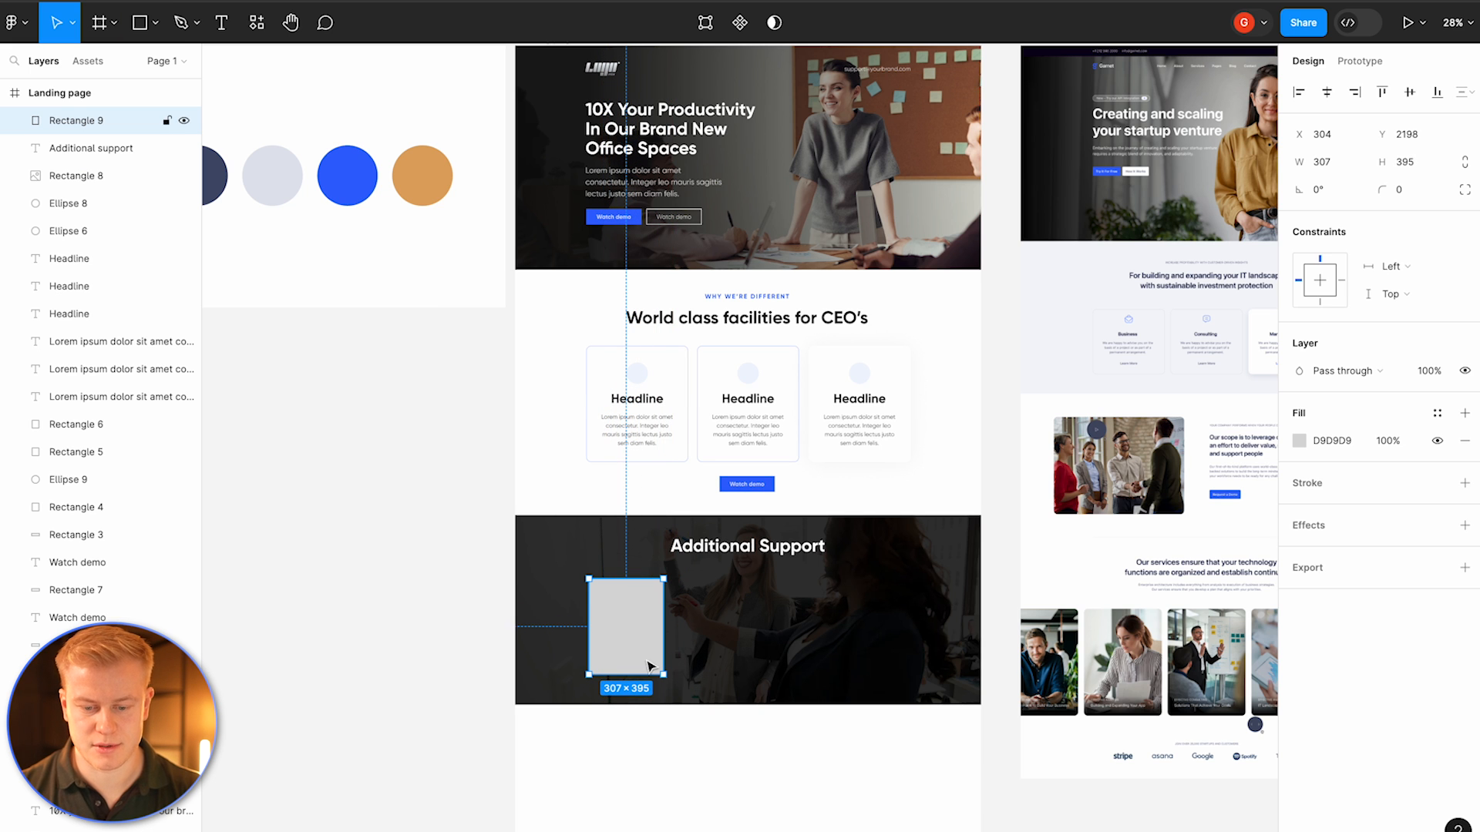
drag(642, 622, 730, 621)
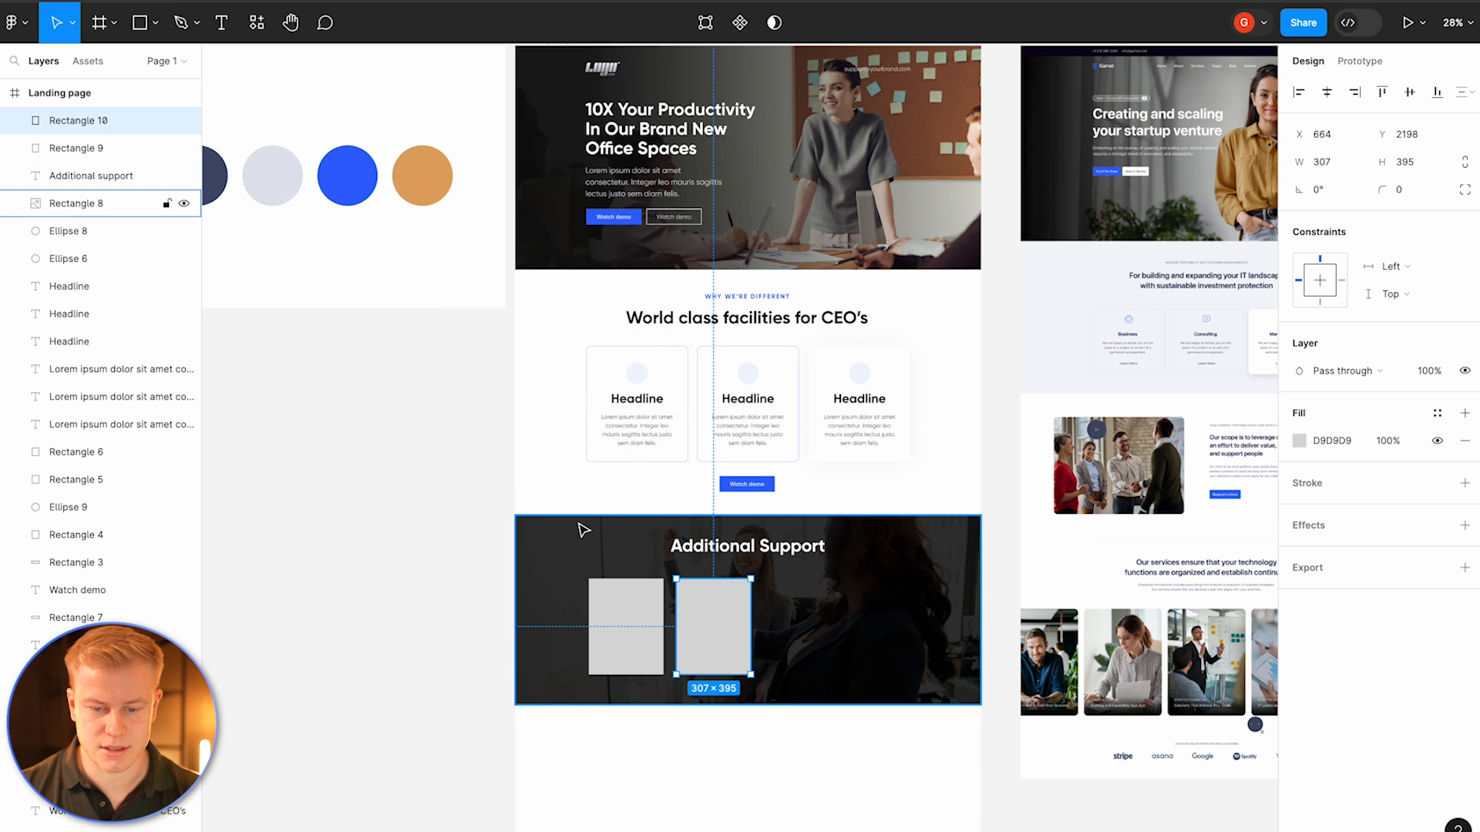
scroll(504, 395, up, 3)
scroll(505, 395, up, 2)
scroll(505, 396, down, 5)
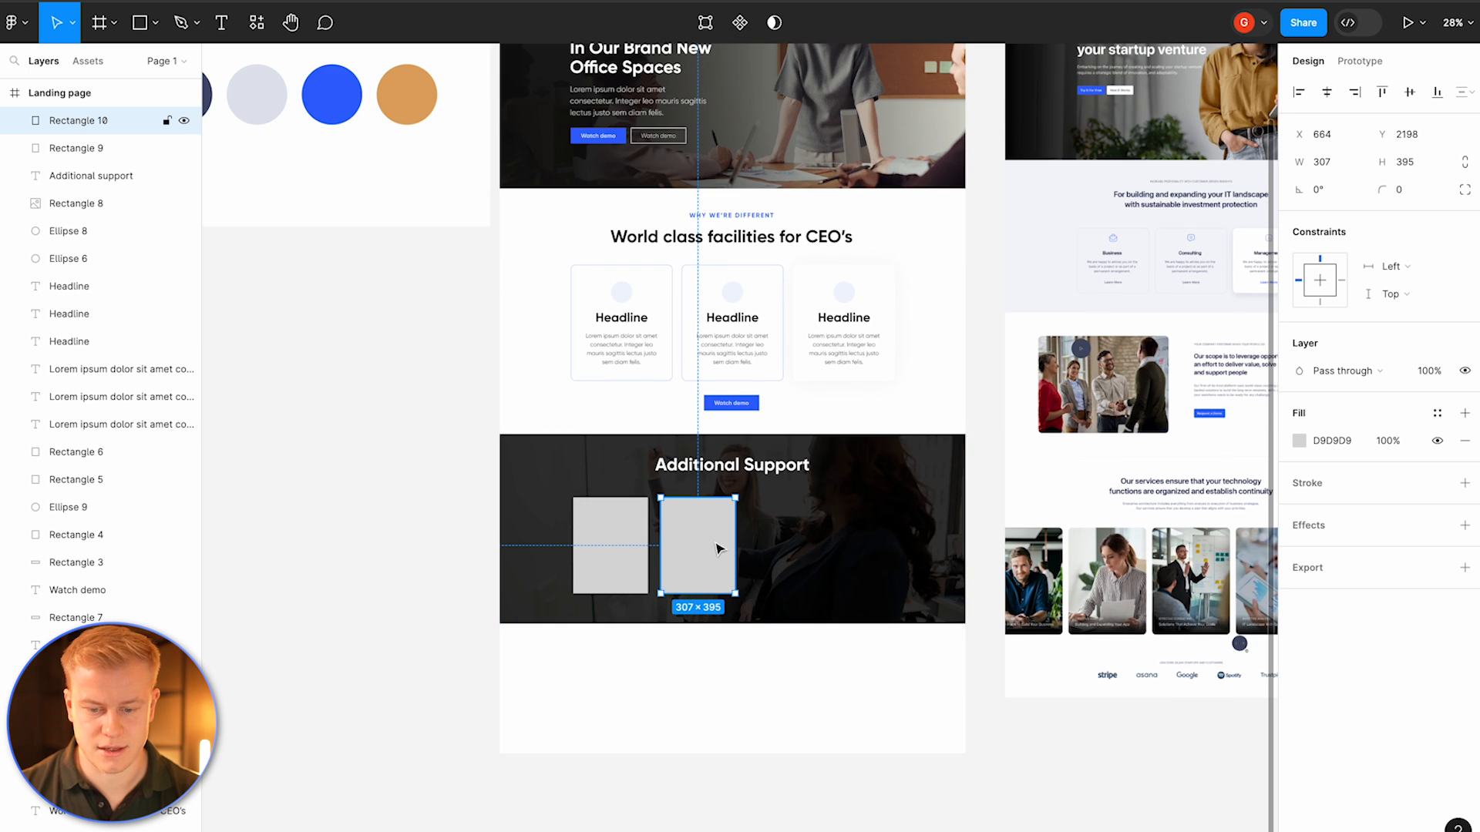
scroll(707, 552, up, 3)
Step: Duplicate the card rectangles to make a row of four and select them
drag(687, 538, 844, 536)
shift+click(621, 552)
key(ctrl+d)
shift+click(879, 539)
drag(613, 548, 598, 552)
shift+click(724, 531)
shift+click(834, 531)
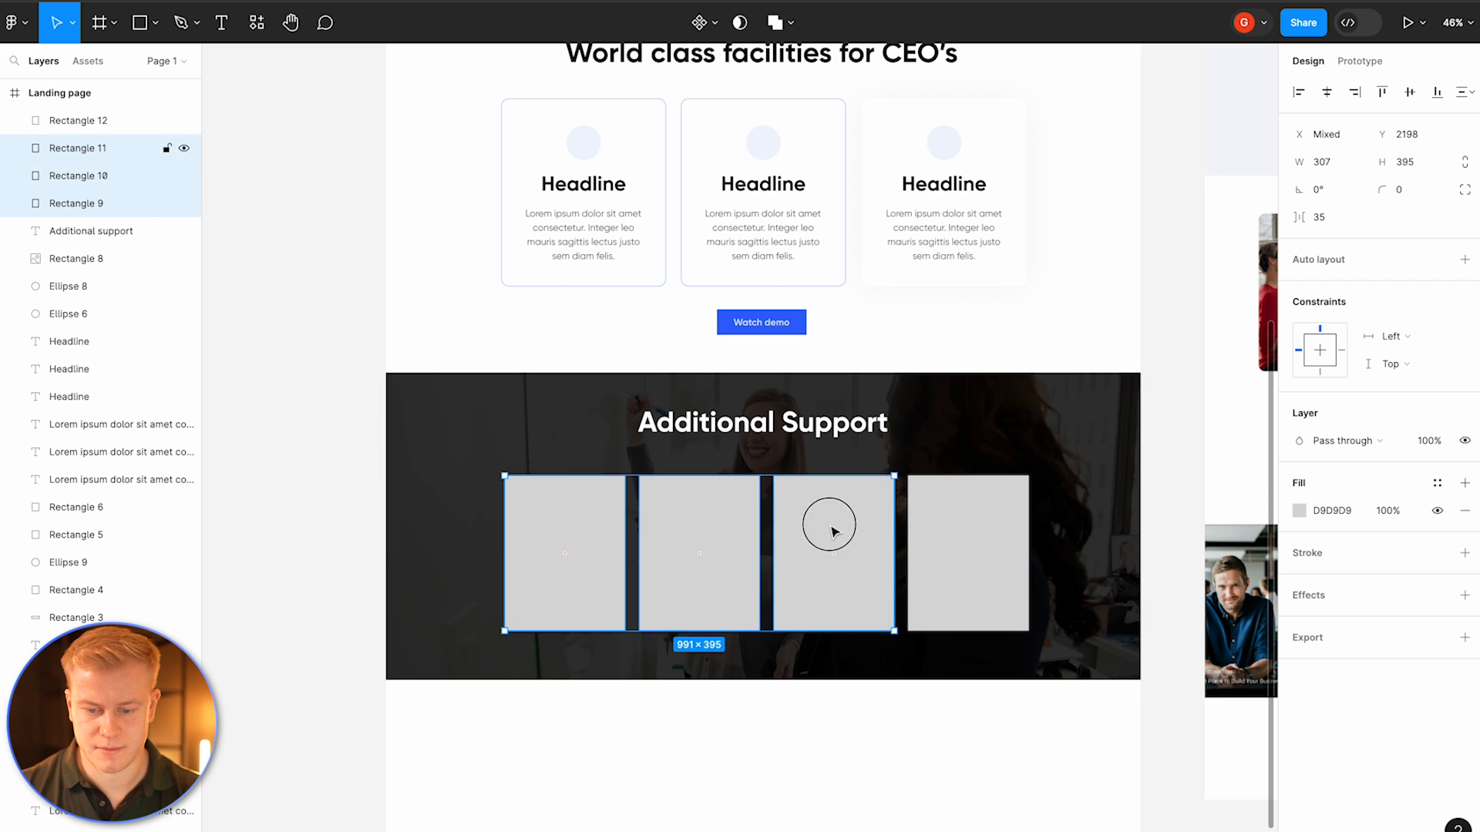
Step: Set the horizontal spacing between the four cards to 50
shift+click(951, 529)
drag(951, 529, 948, 523)
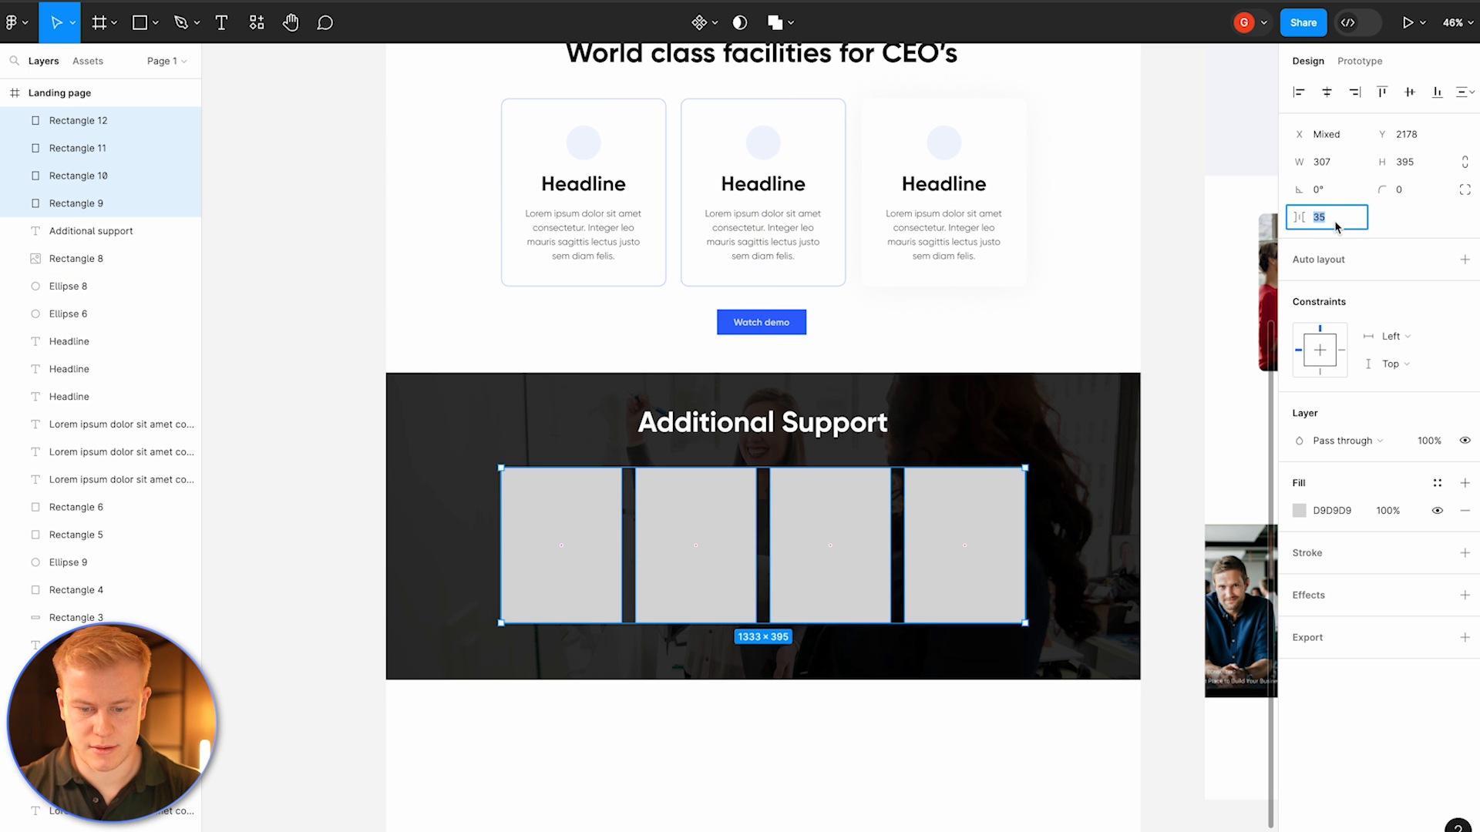
text(50)
key(Return)
Step: Set the four cards' corner radius to 20
drag(866, 496, 802, 523)
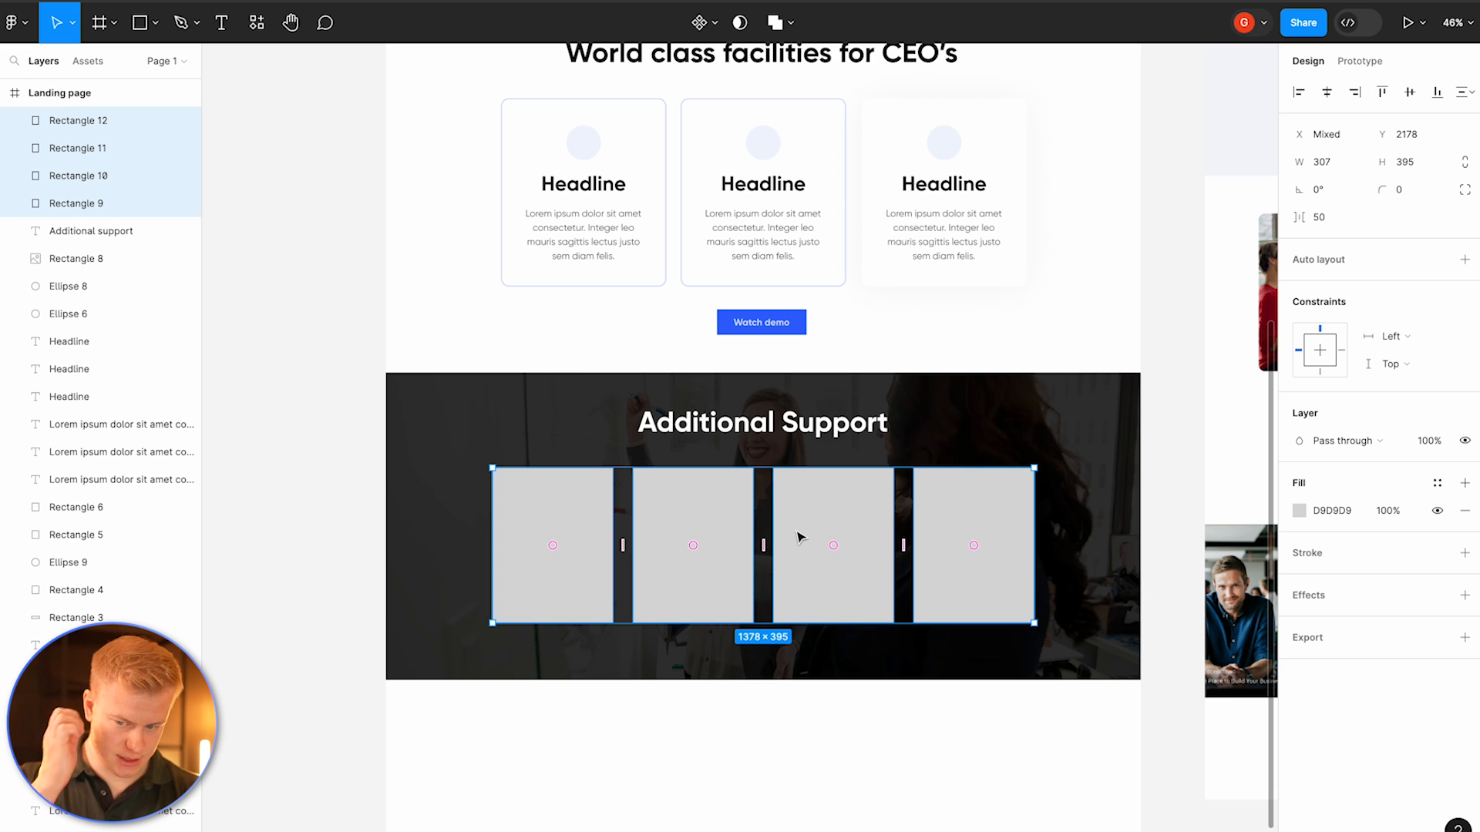
text(20)
key(Return)
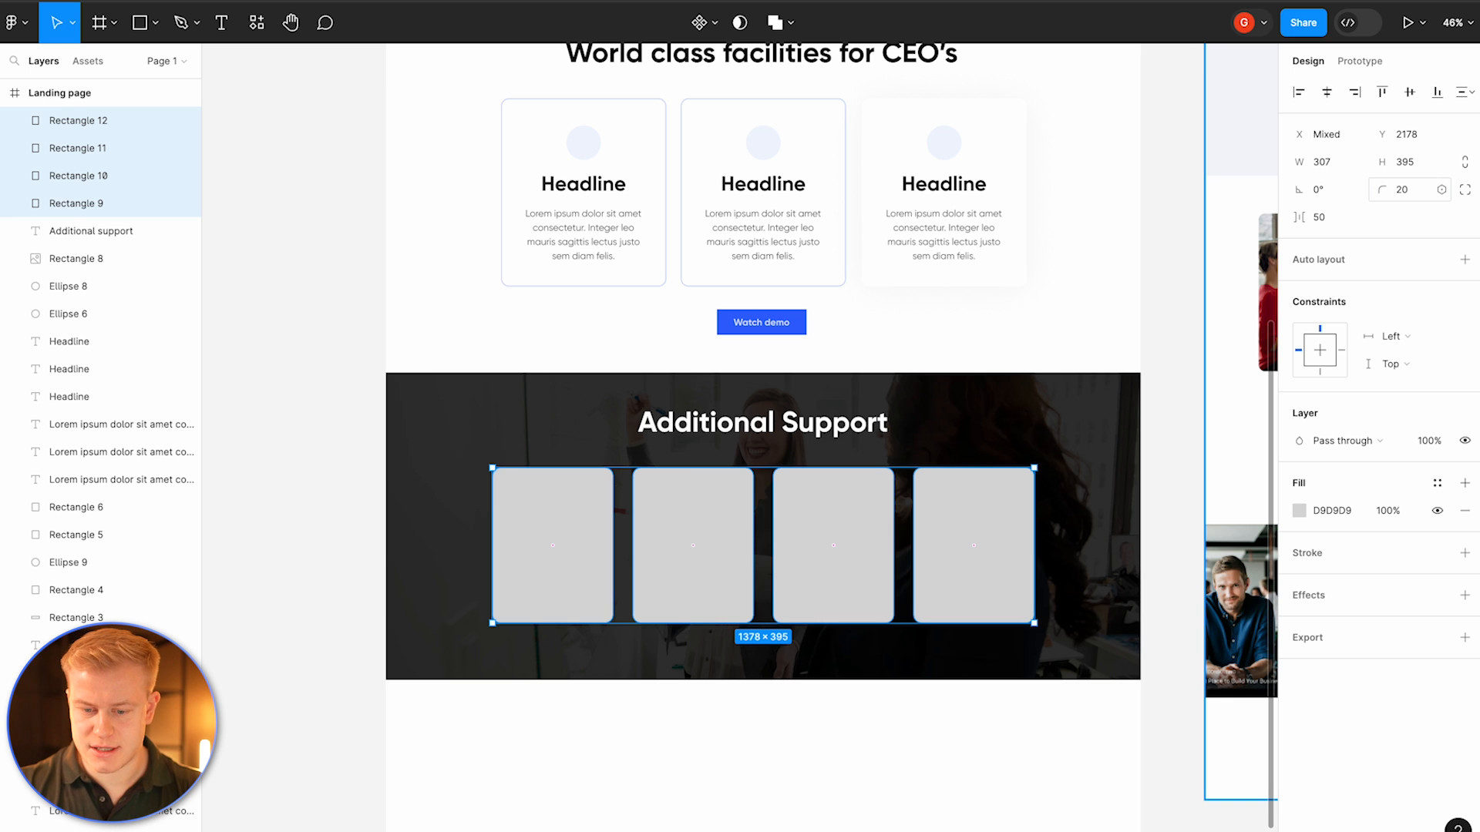
Step: Set the cards' fill colour to dark grey 1B1B1B
click(1298, 511)
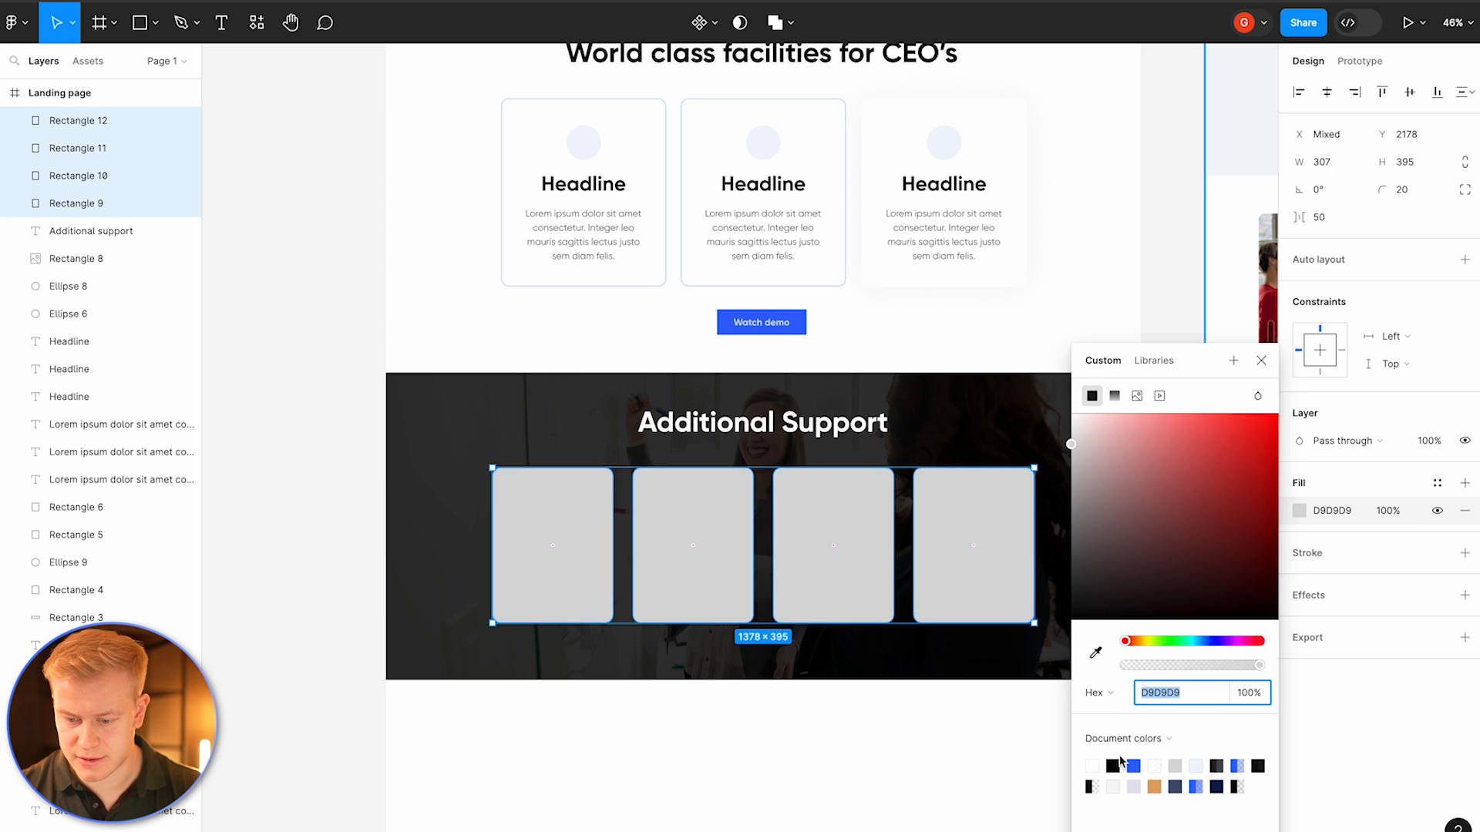
click(1115, 764)
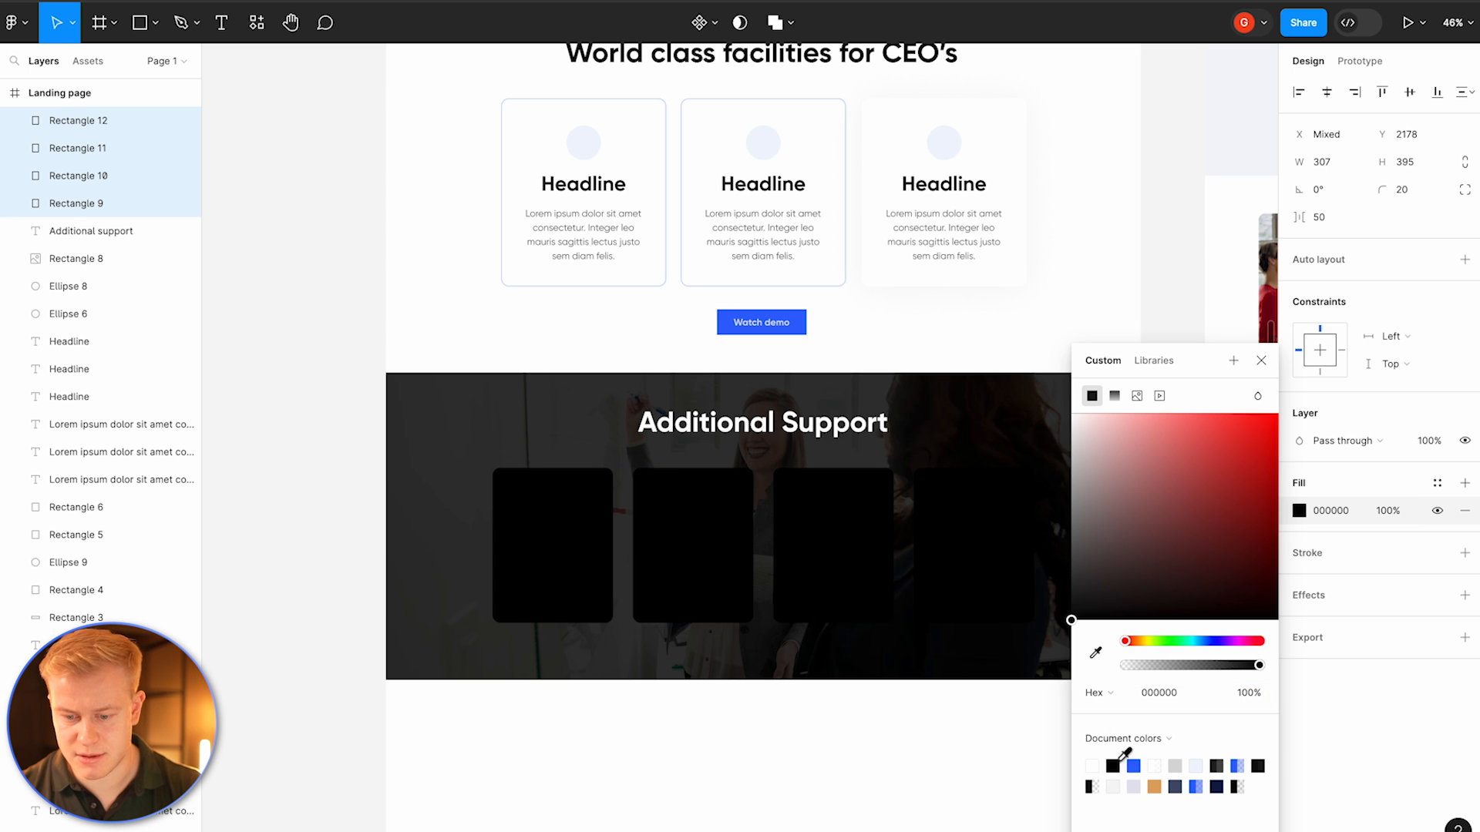
click(1096, 654)
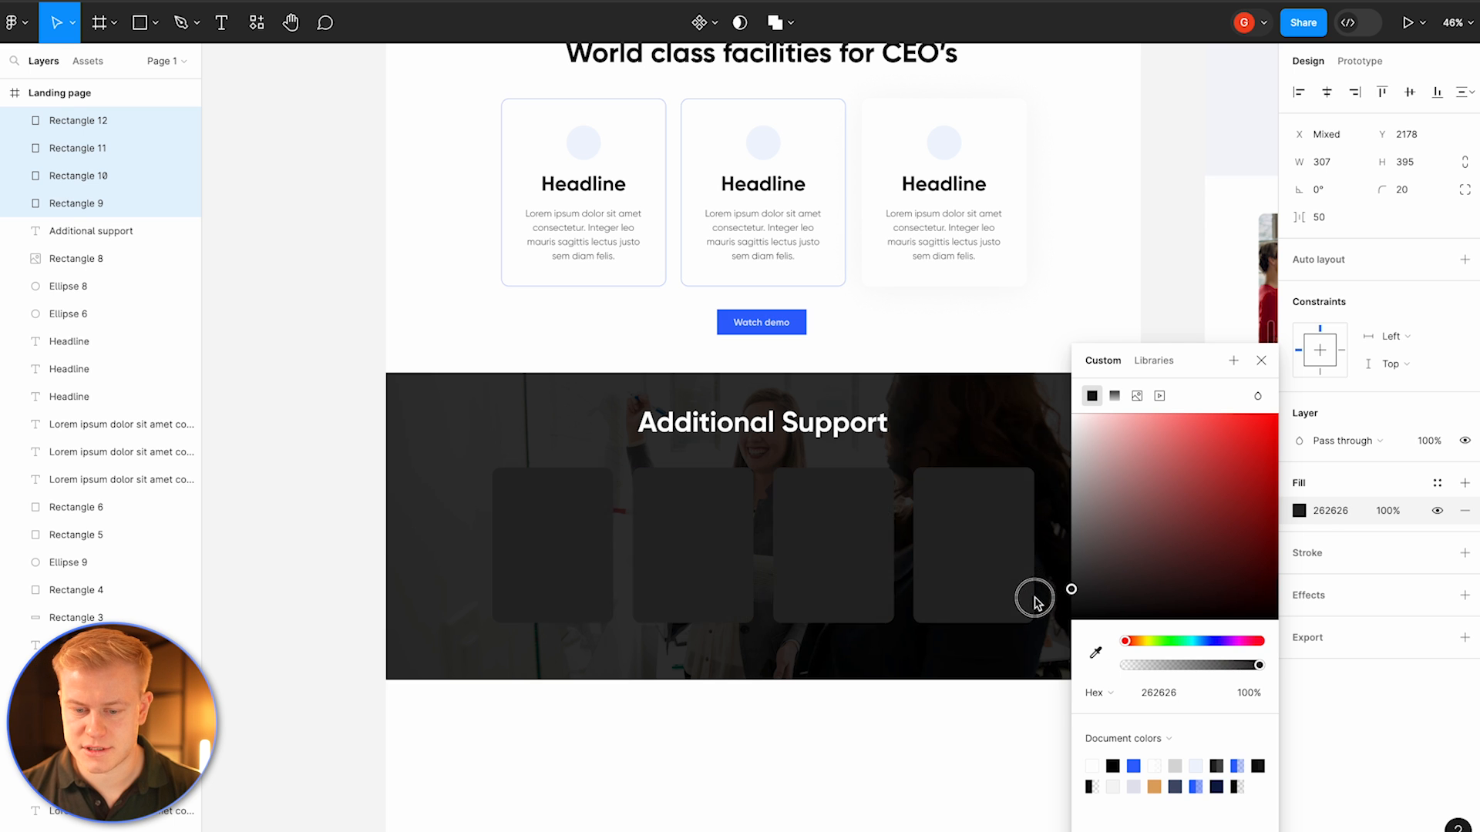
click(1033, 605)
click(1159, 682)
text(1b1b1b)
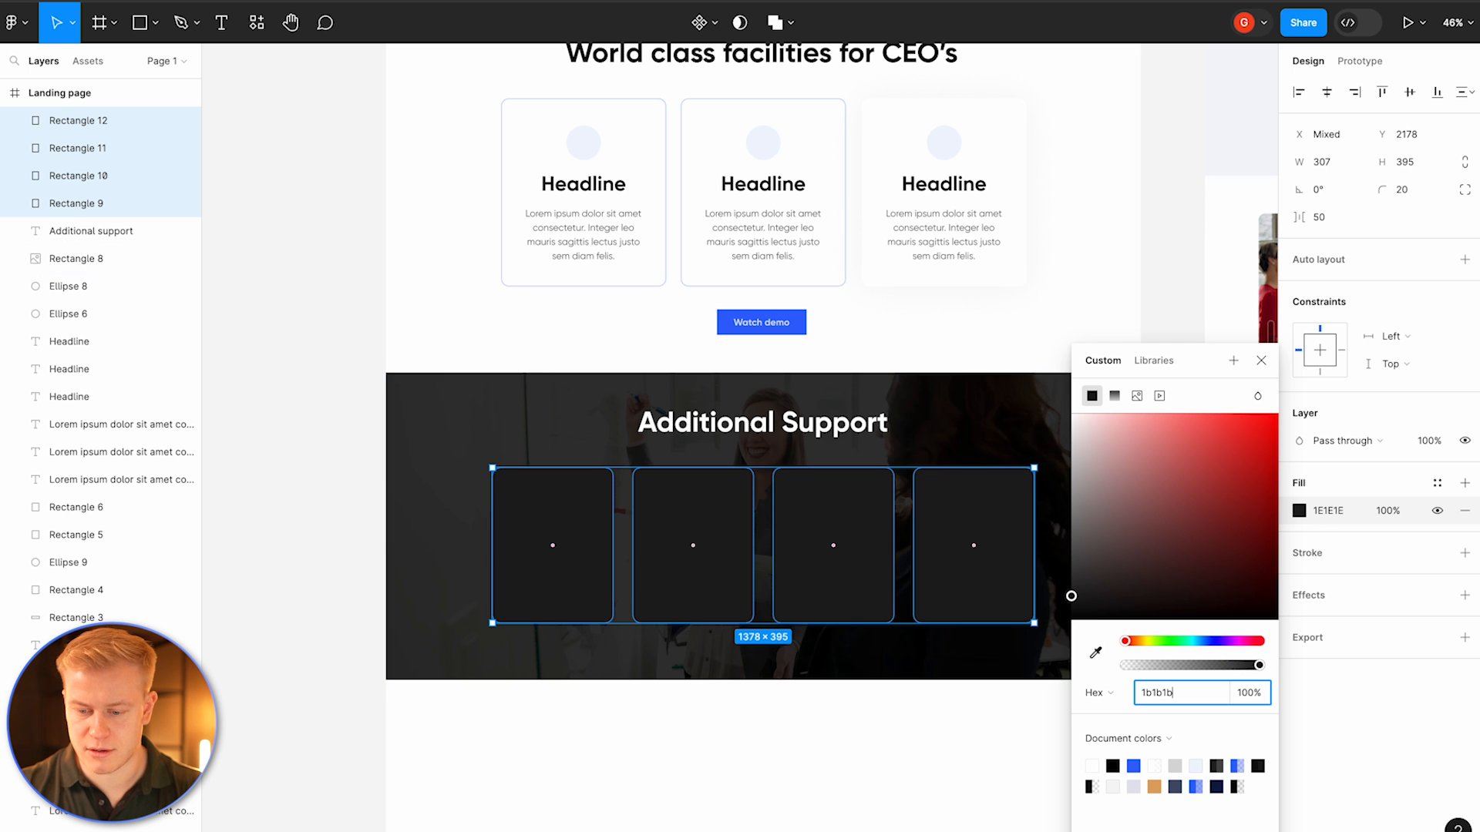
key(Return)
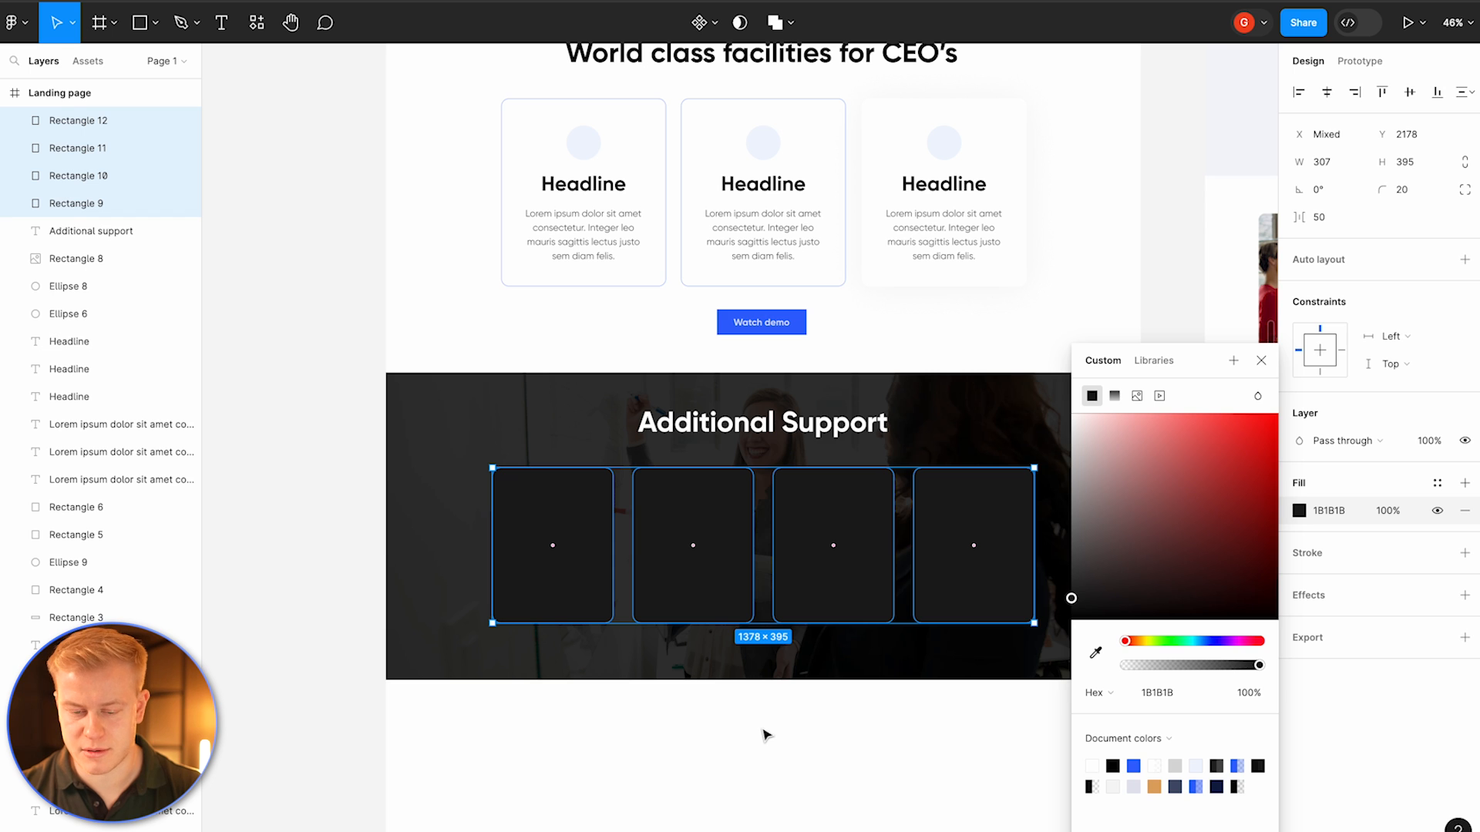
Step: Add a drop shadow to the cards with a blur of 100
click(1464, 595)
click(1300, 623)
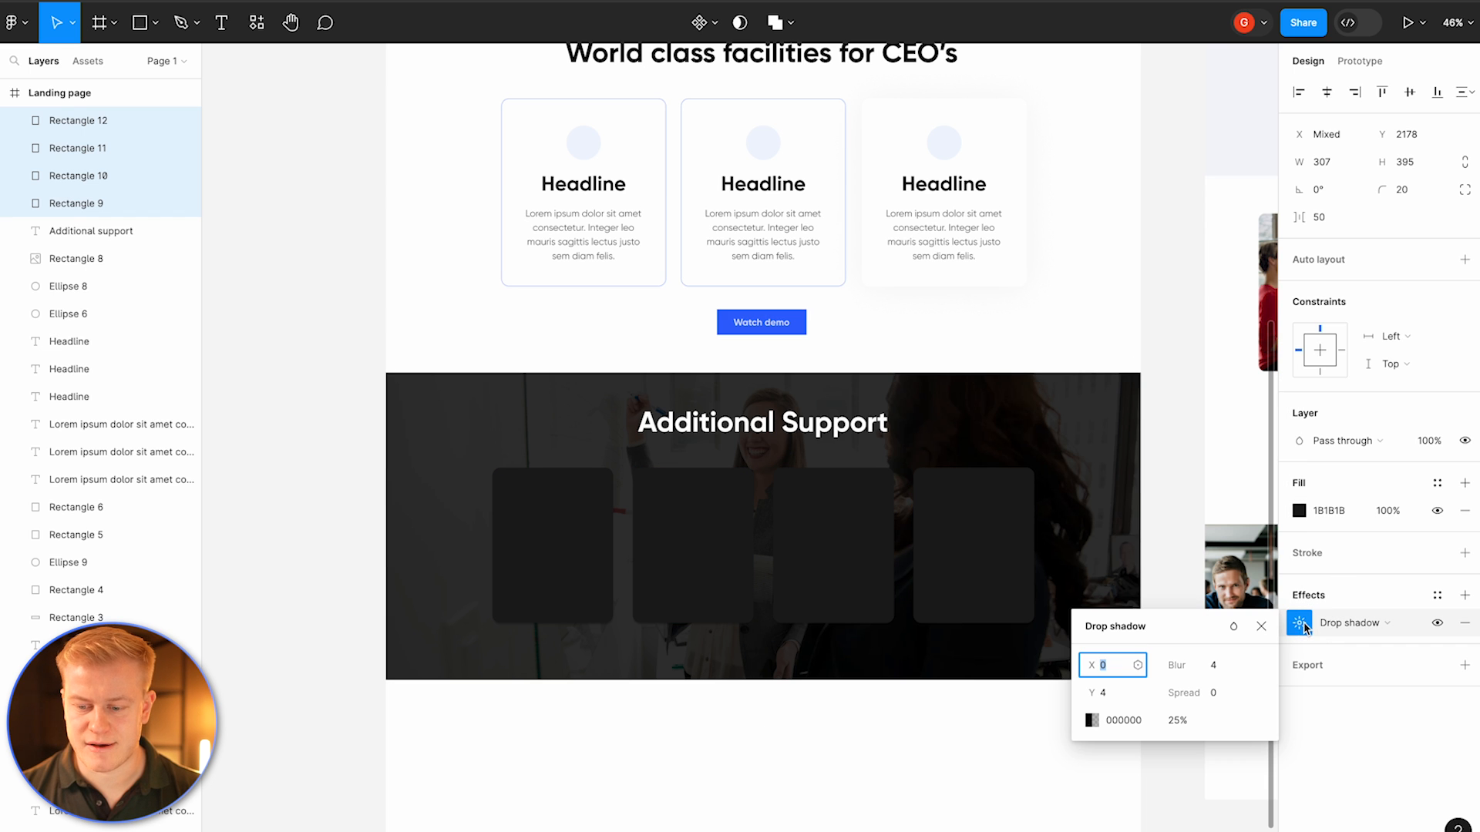
click(1217, 667)
key(Return)
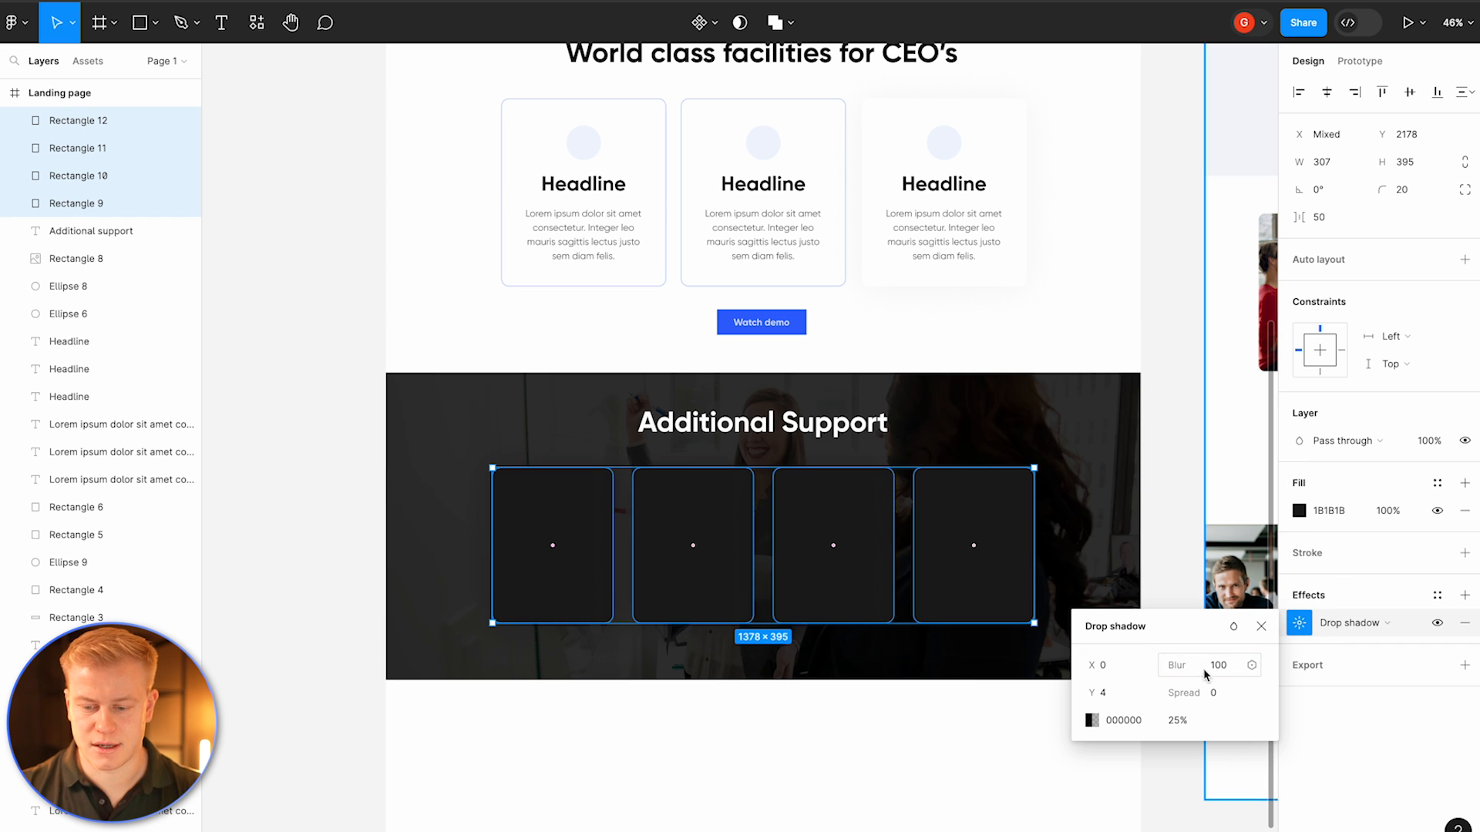
Step: Set the drop shadow's opacity to 100% and its Y offset to 10
drag(1091, 693, 1046, 727)
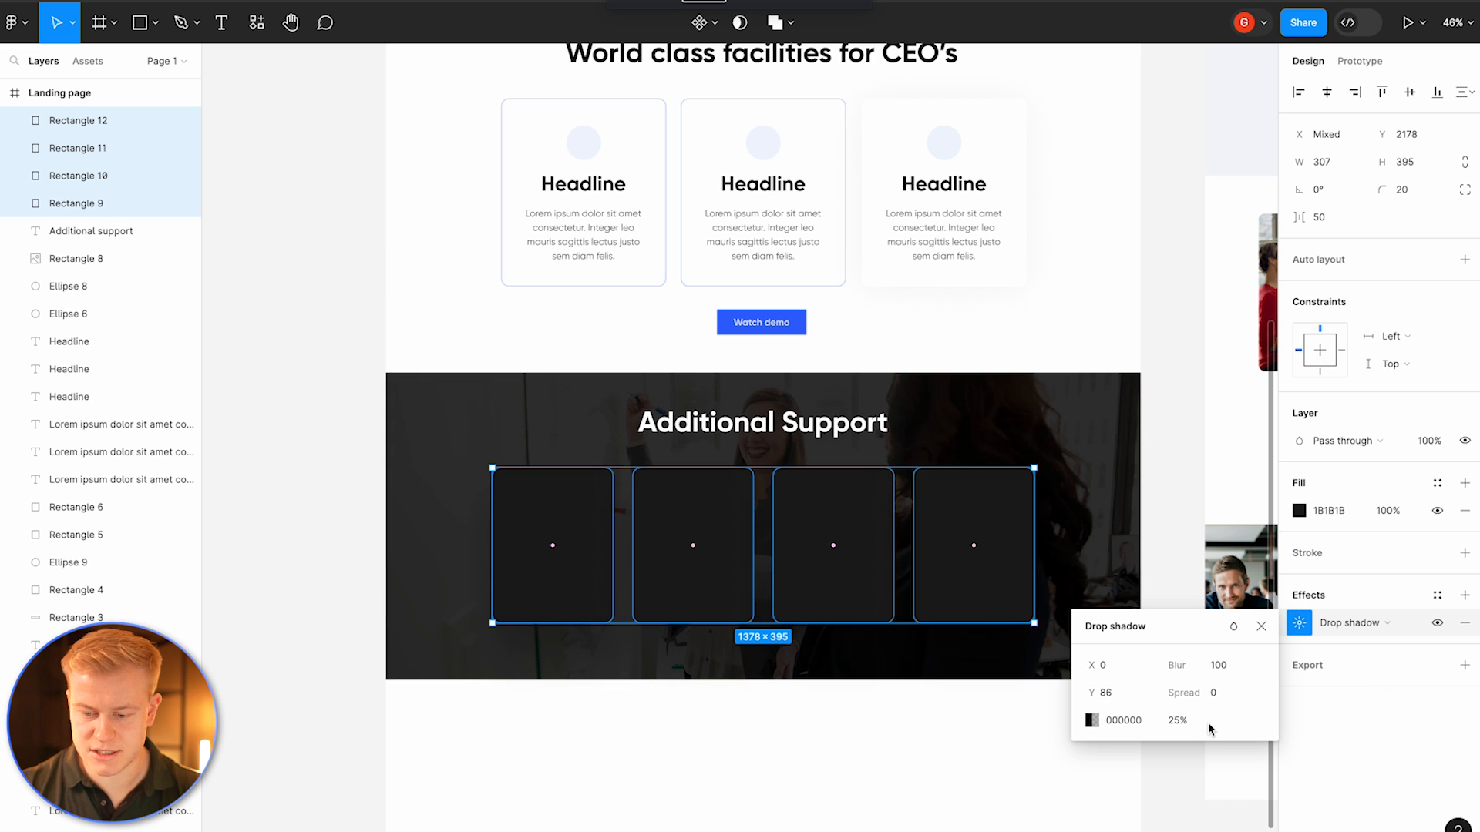
click(1171, 718)
text(100)
key(Return)
drag(1092, 693, 999, 679)
text(10)
key(Return)
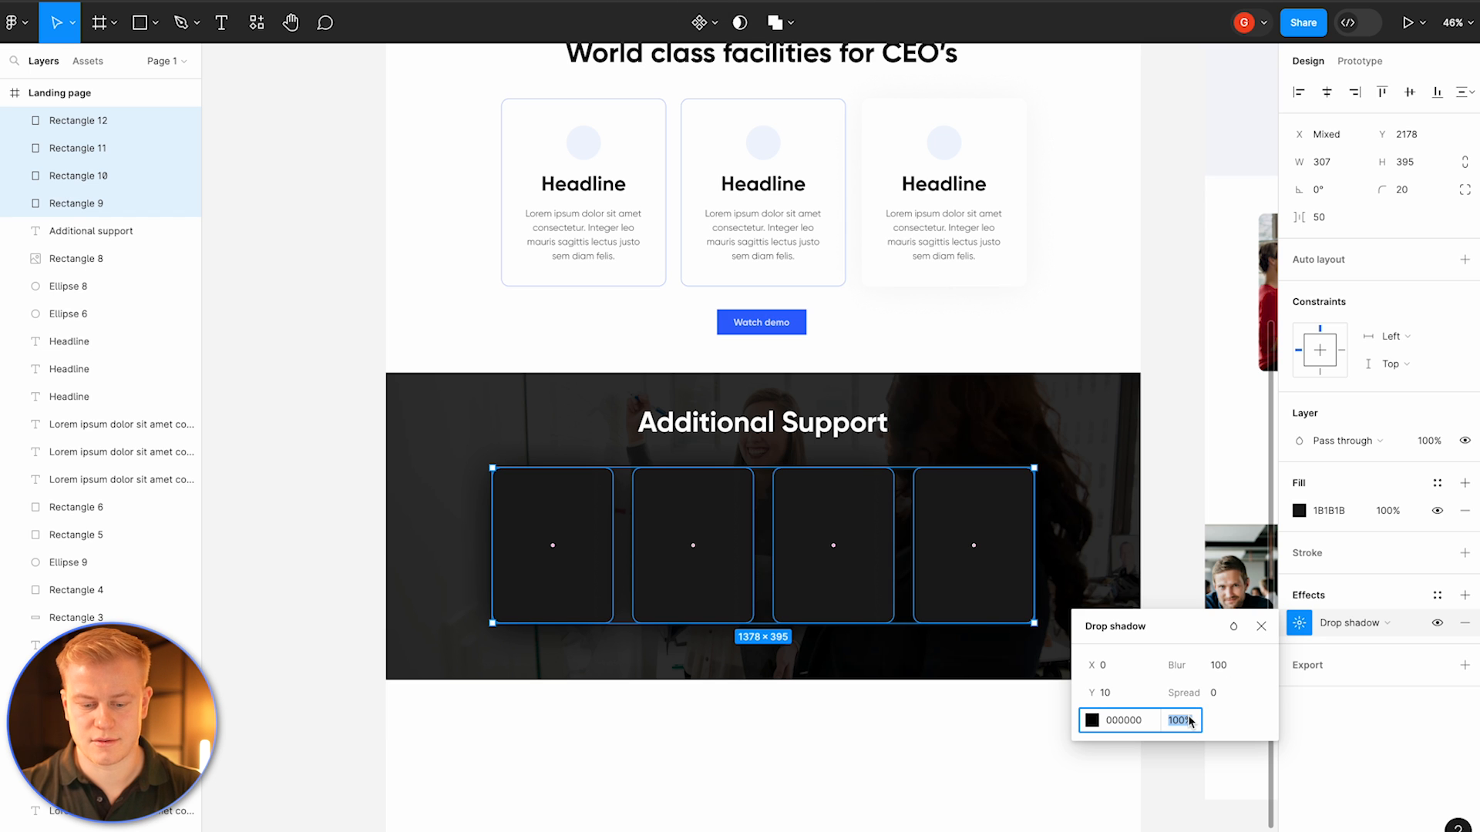
Step: Give the four cards a white linear stroke at 30% opacity with a weight of 2
click(863, 771)
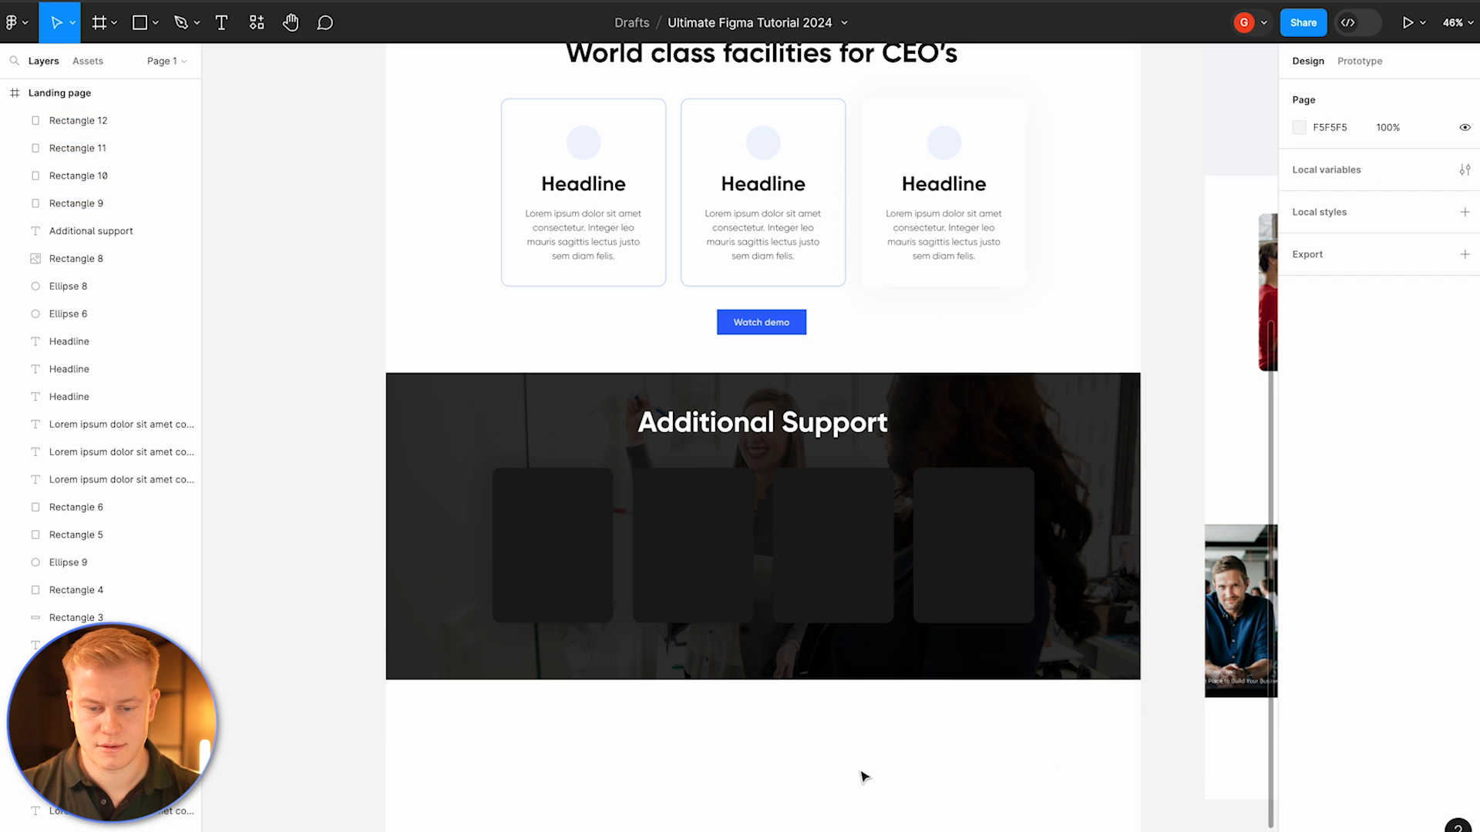
click(538, 534)
shift+click(645, 518)
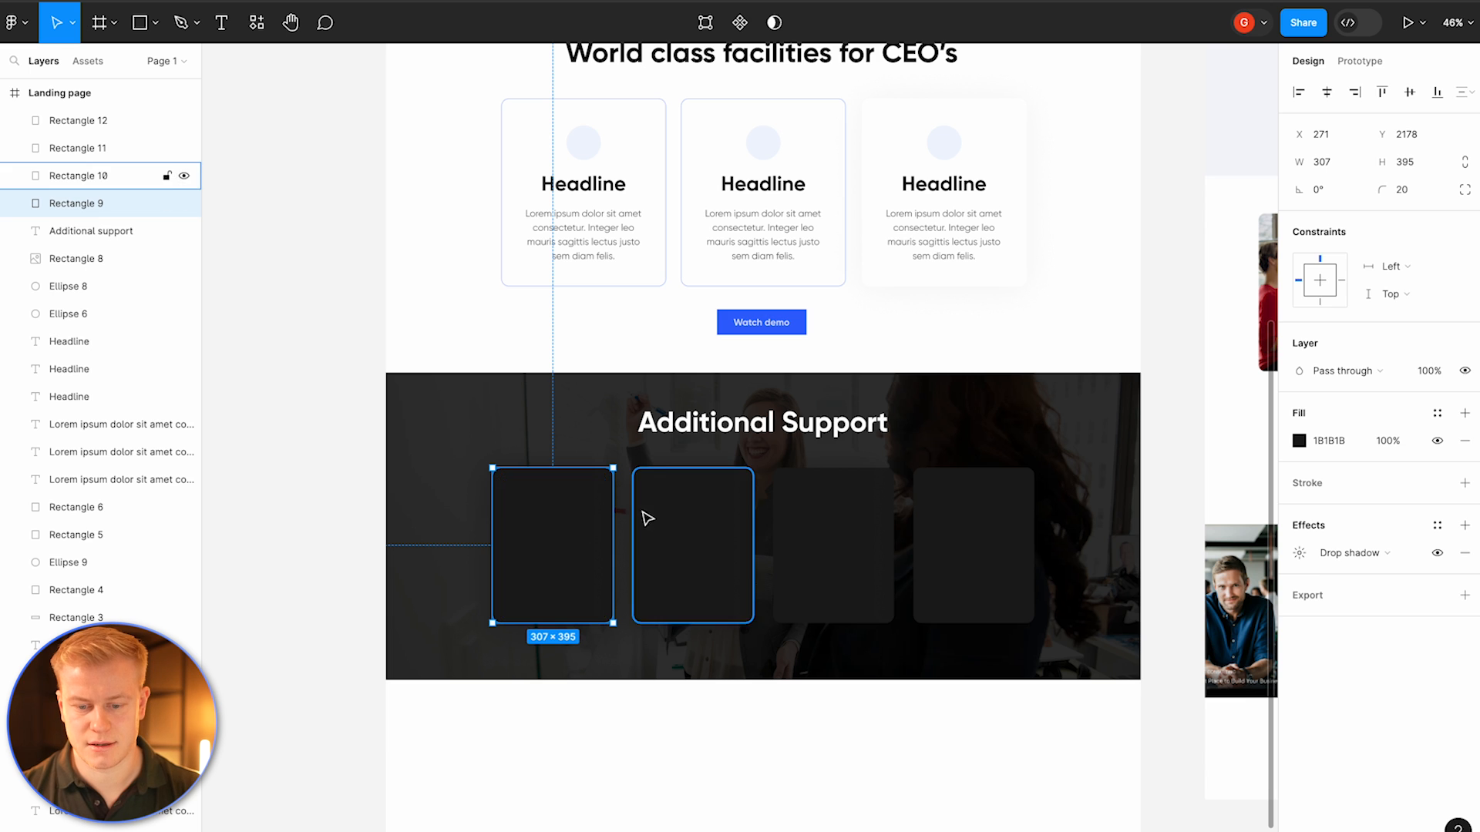
shift+click(885, 512)
shift+click(1007, 512)
click(1298, 567)
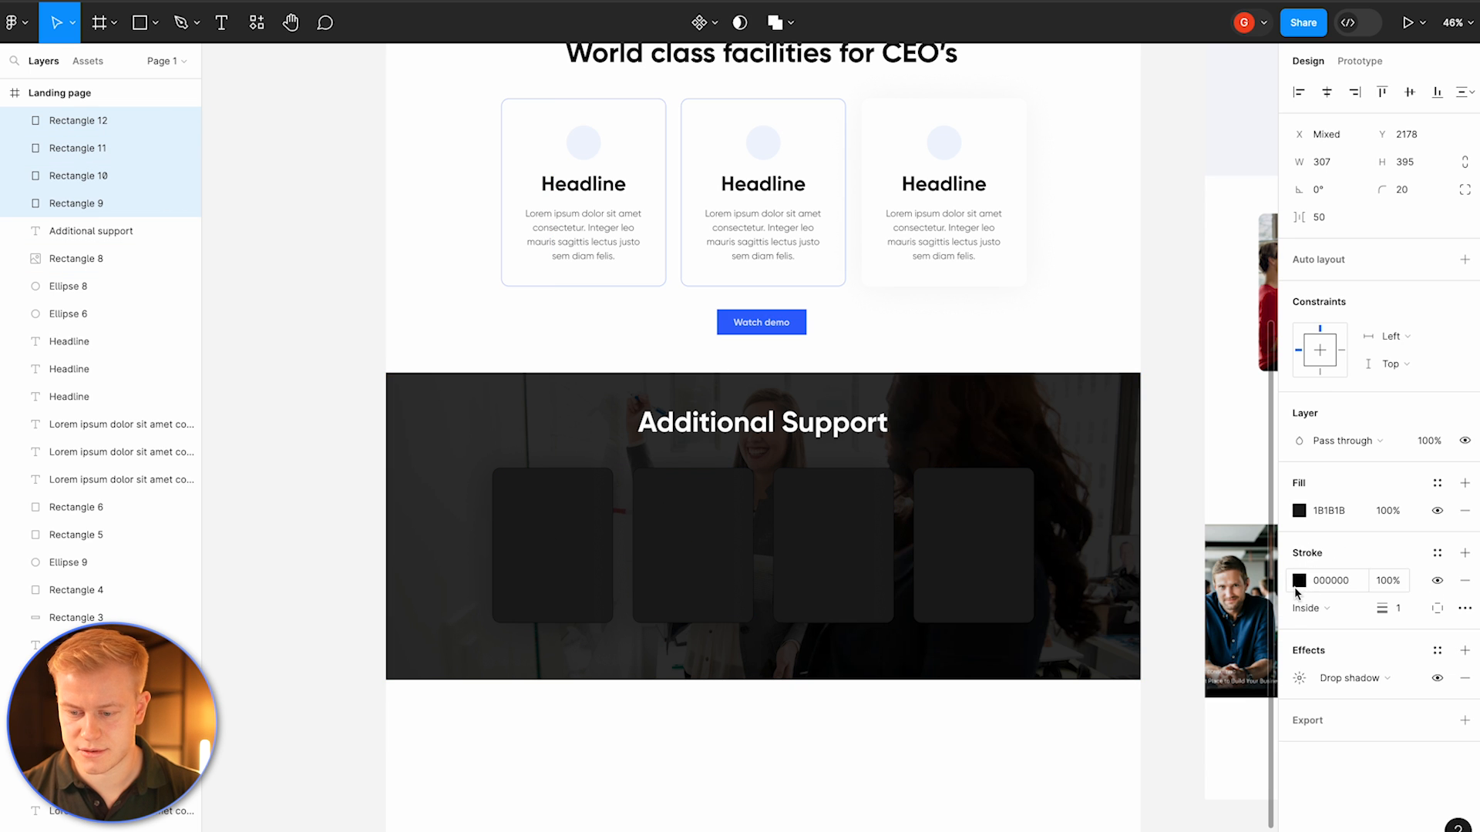
click(1298, 580)
drag(1177, 497, 1068, 410)
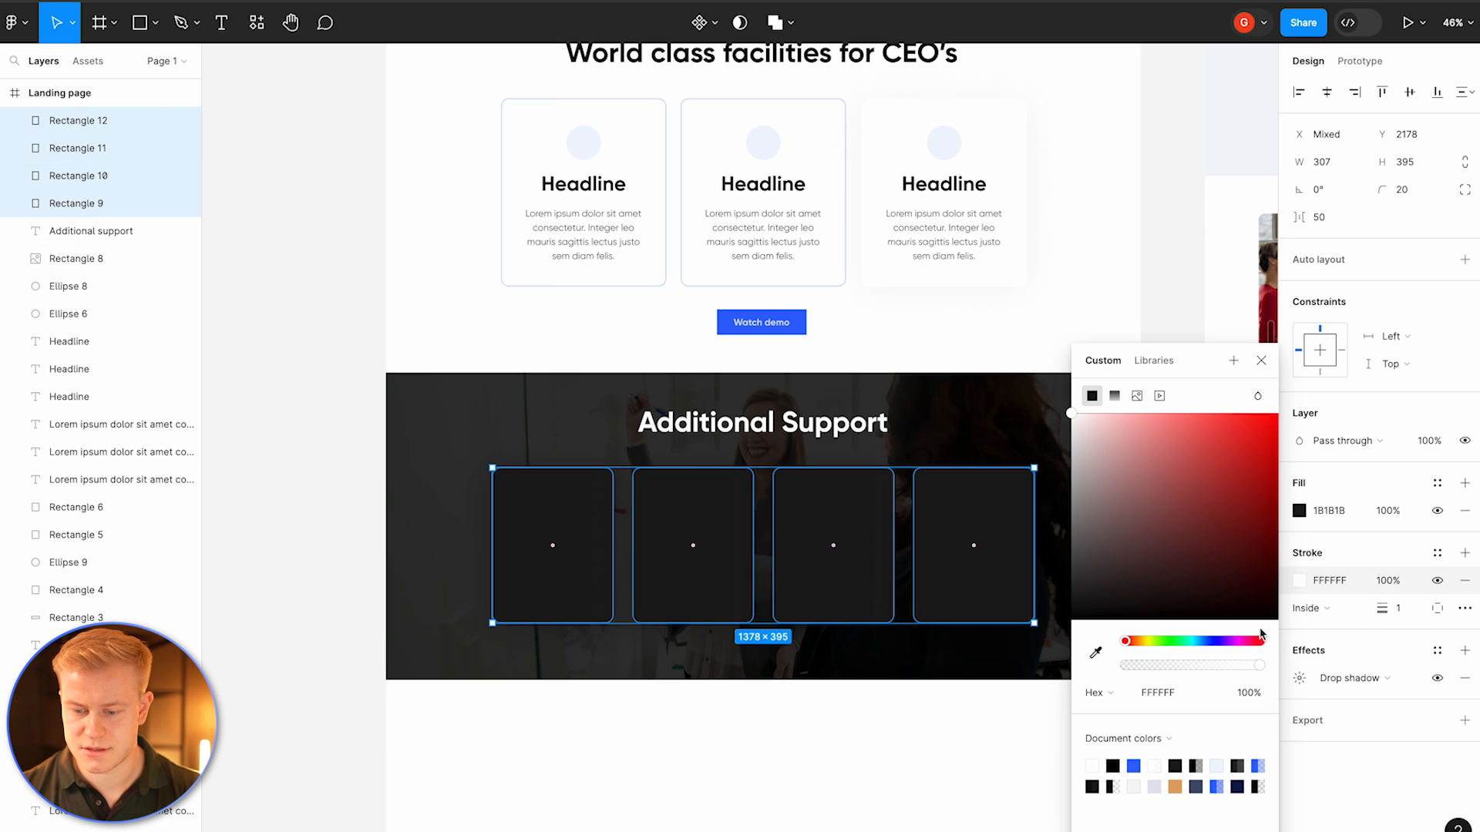
drag(1257, 666, 1170, 671)
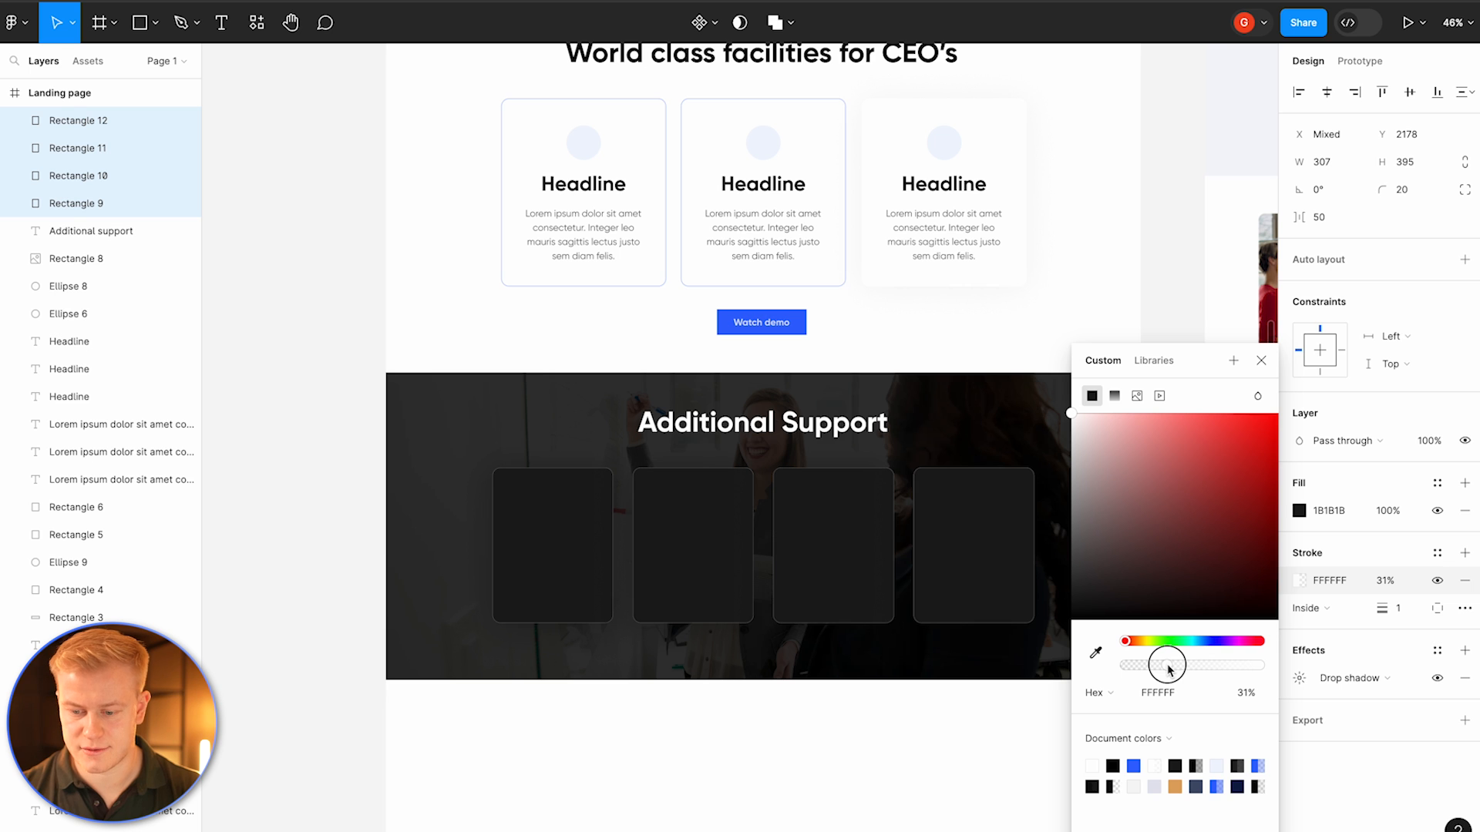
click(1407, 607)
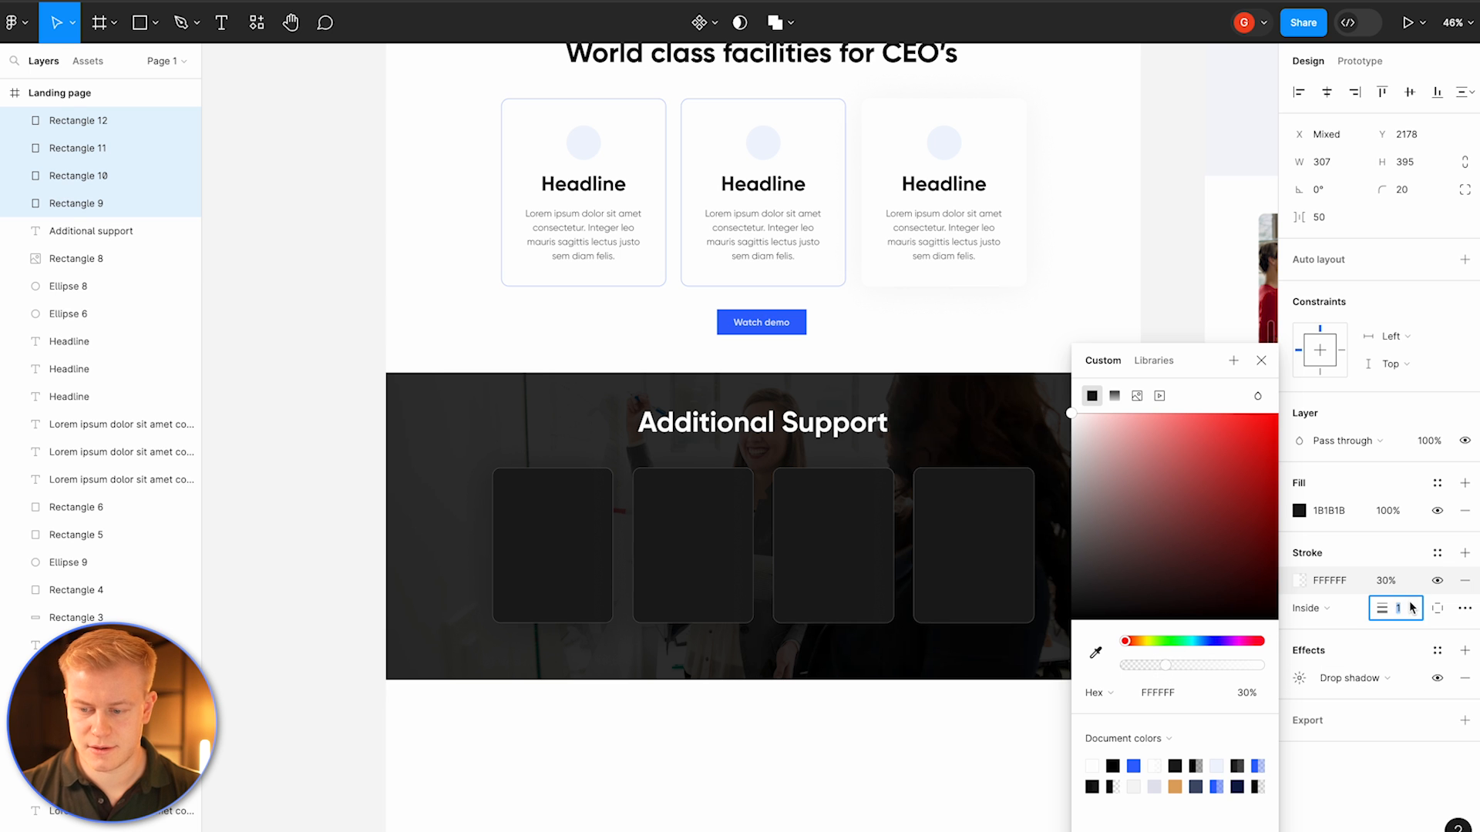
text(2)
key(Return)
click(1116, 396)
click(888, 670)
Step: Reduce the spacing between the four cards
key(shift+2)
click(465, 473)
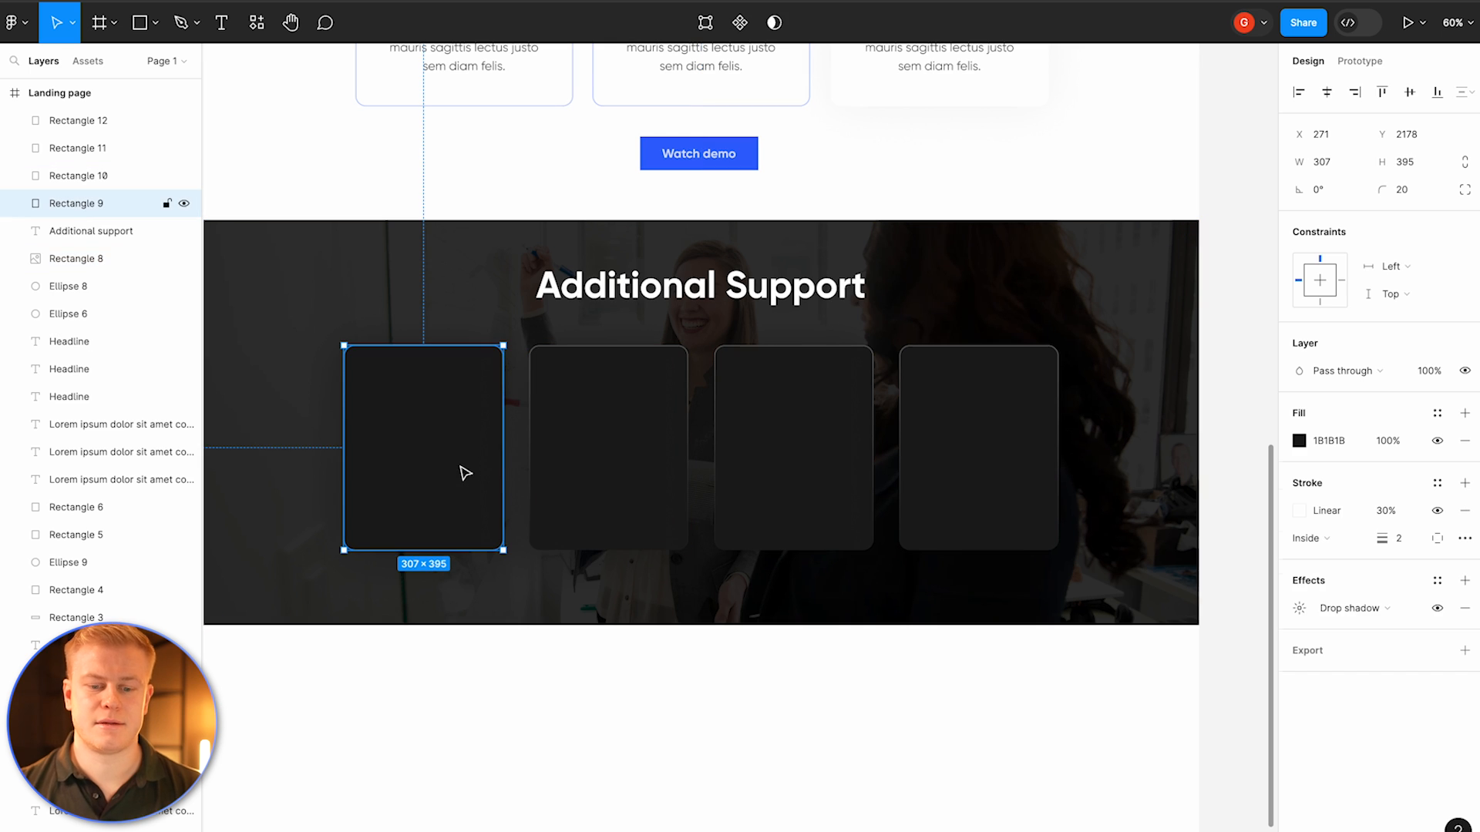
shift+click(608, 443)
shift+click(776, 423)
shift+click(988, 406)
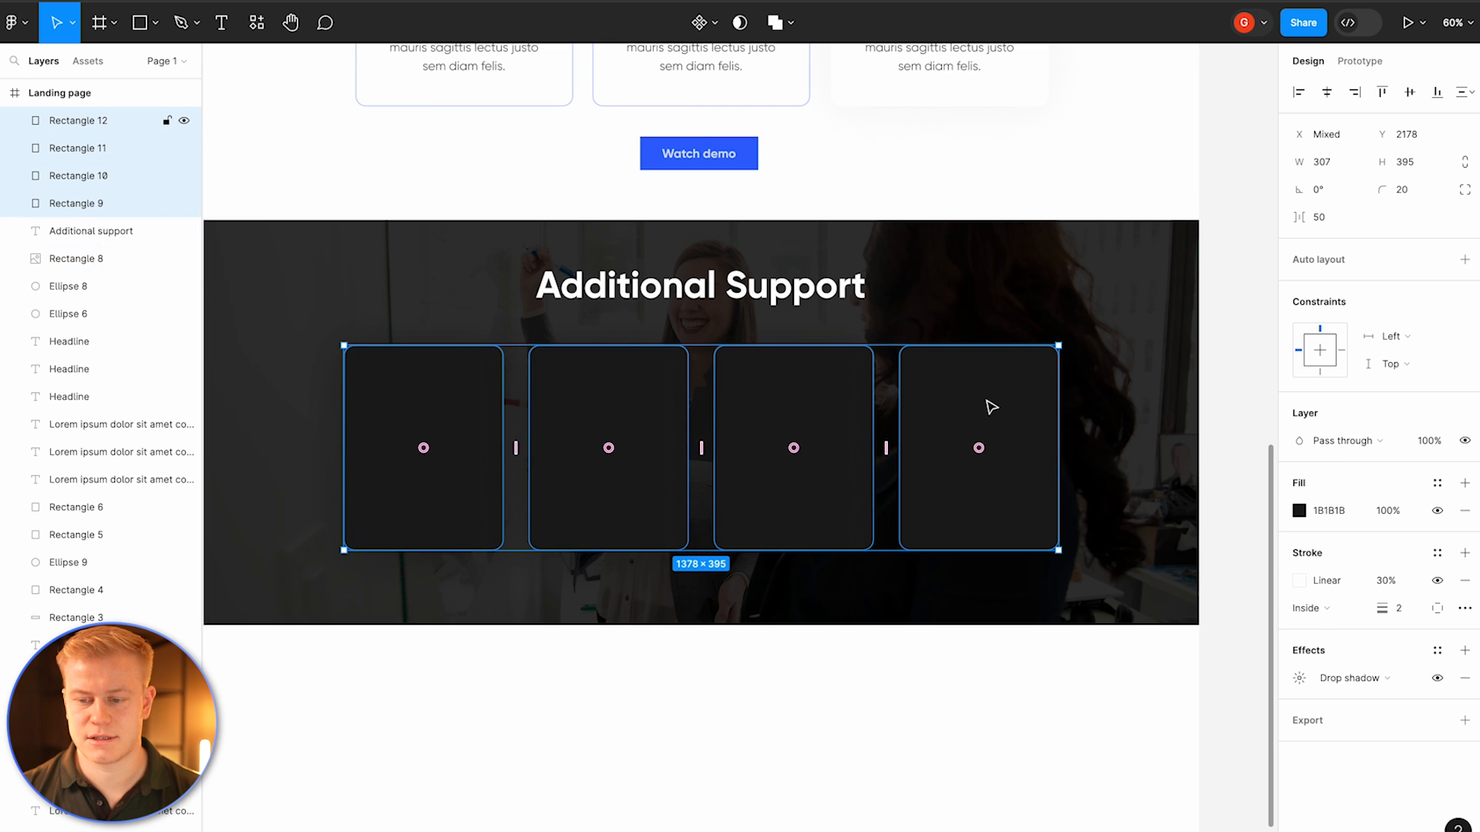
click(1327, 217)
key(Return)
drag(760, 373, 781, 379)
Step: Fill the first card with a photo found by searching smiling person in the Pexels plugin
click(470, 400)
right_click(471, 400)
mouse_move(514, 705)
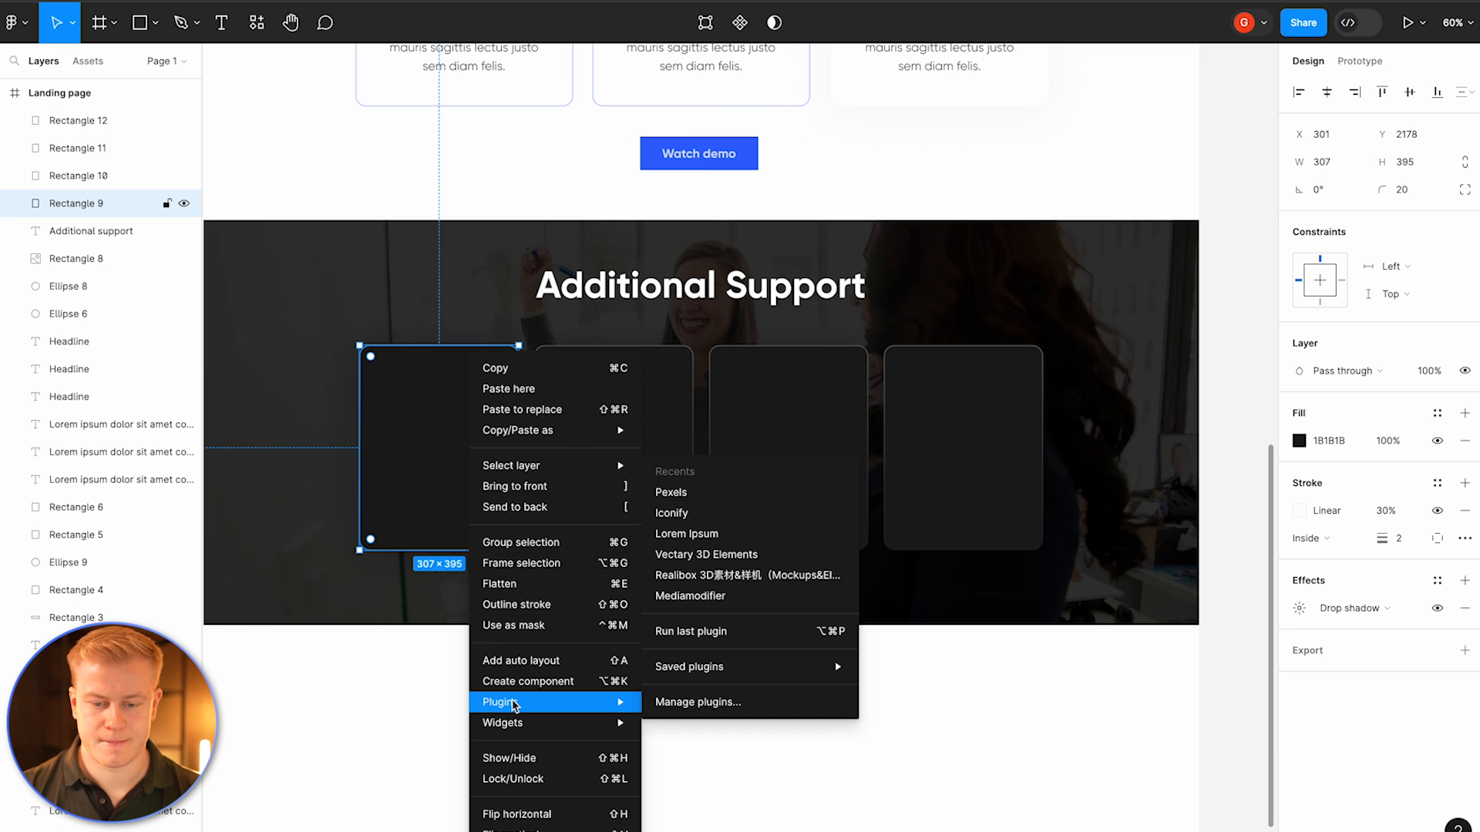
click(734, 500)
click(304, 260)
text(sim)
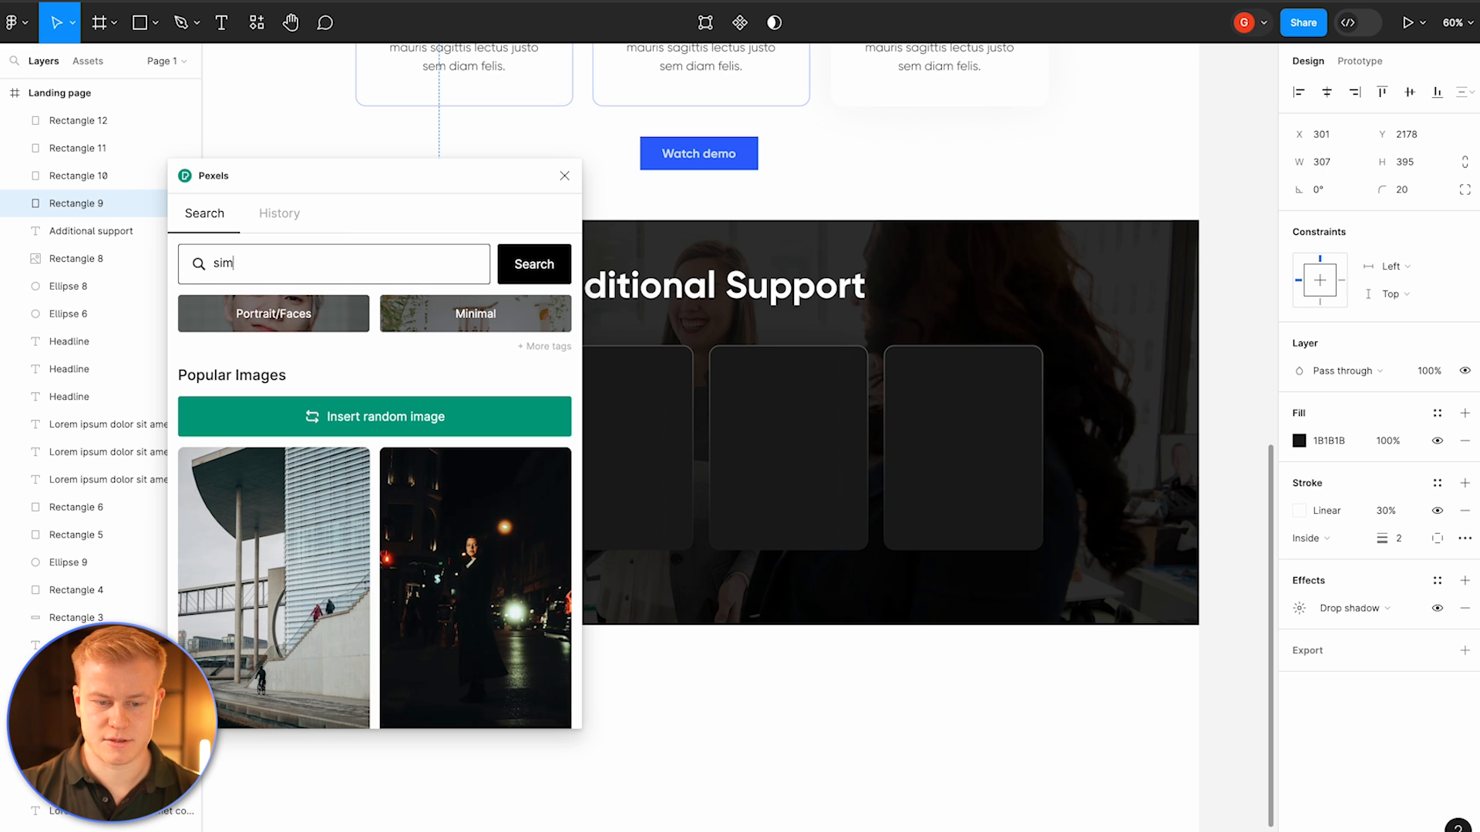
text(iling perosn)
key(BackSpace)
key(BackSpace)
key(BackSpace)
text(son)
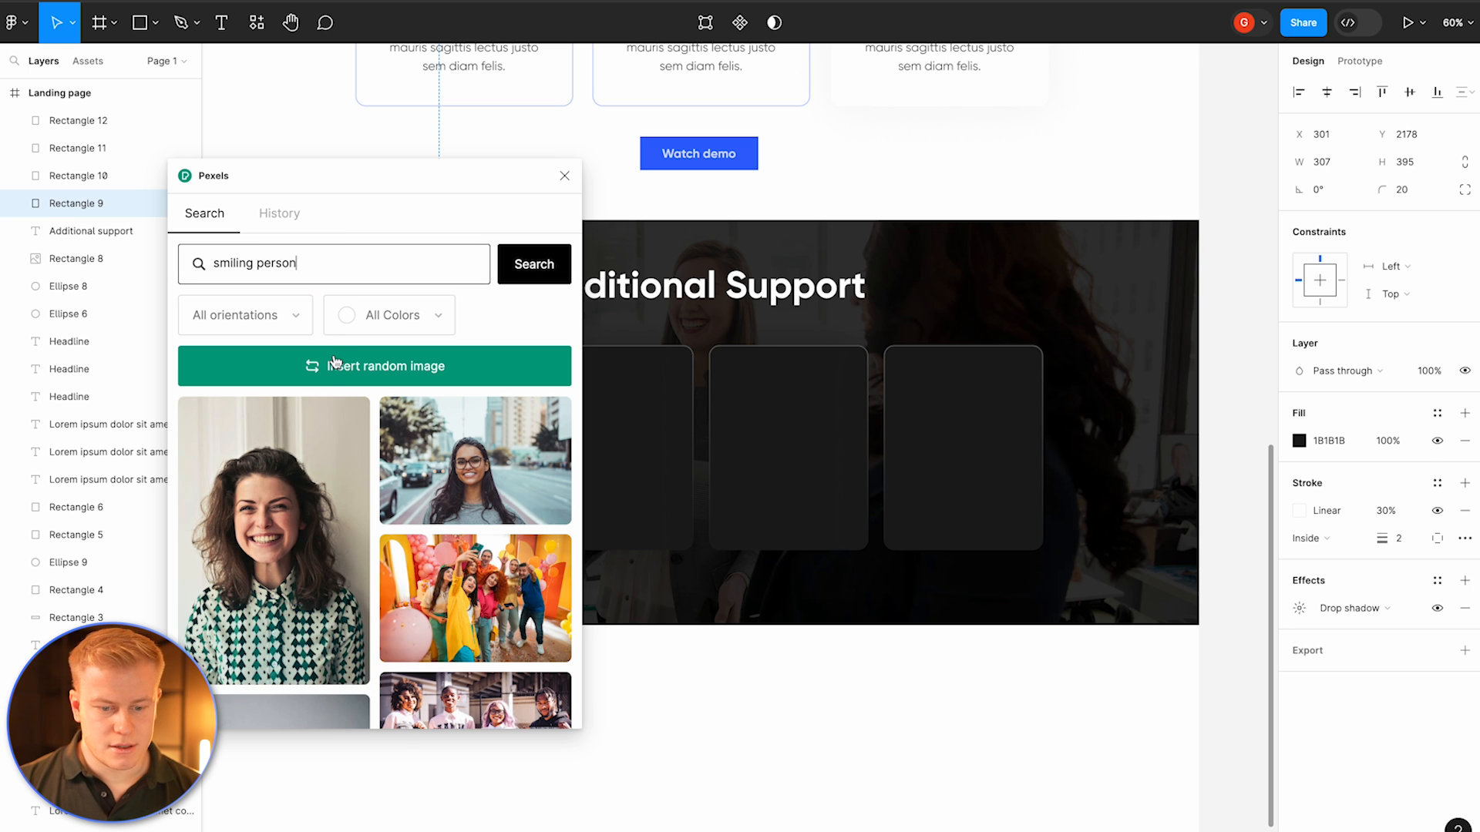
click(273, 540)
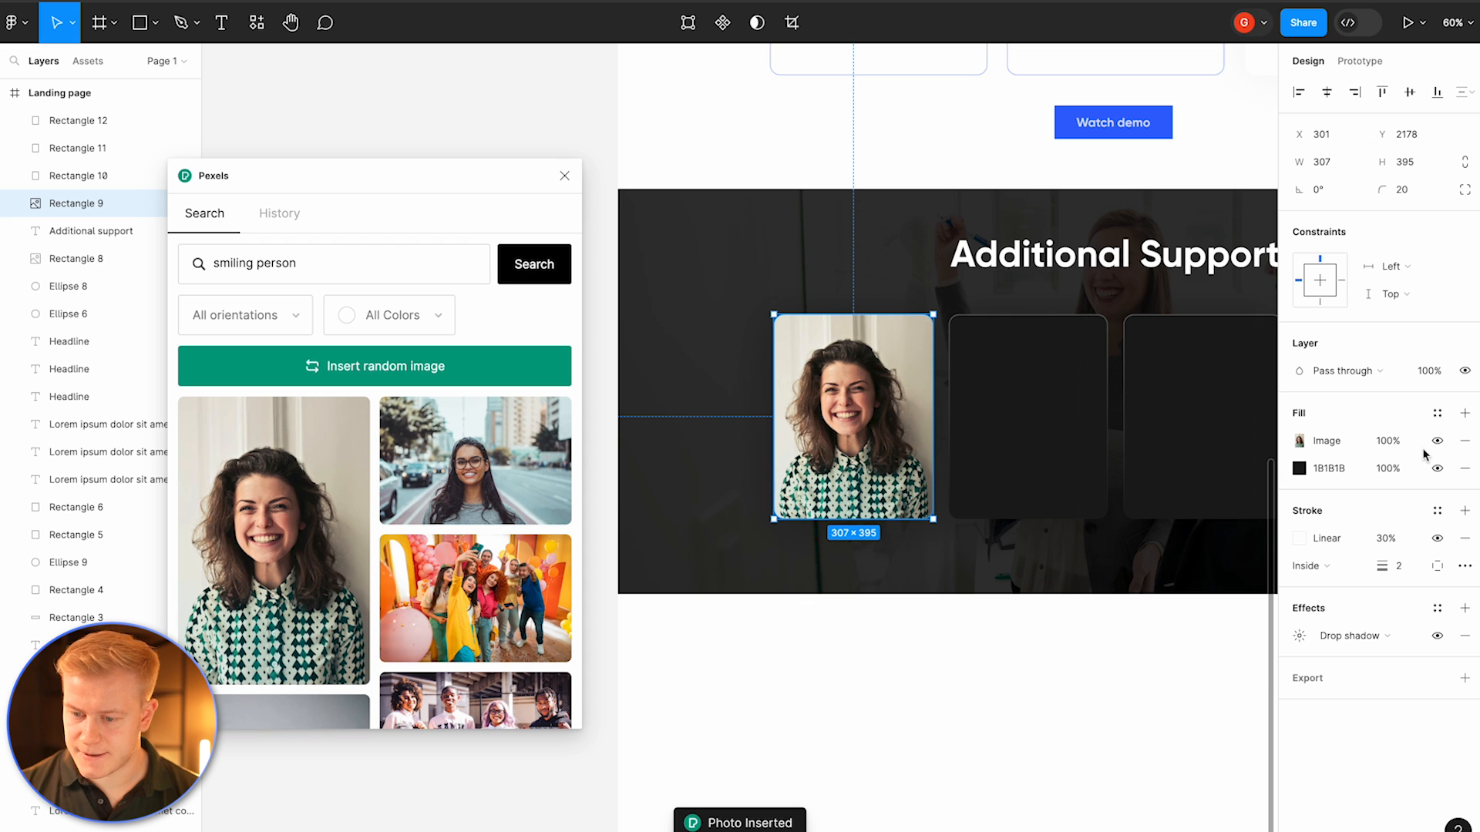
Step: Move the 1B1B1B fill above the photo and switch it to a linear gradient
drag(1287, 441, 1287, 472)
click(1299, 441)
click(1114, 299)
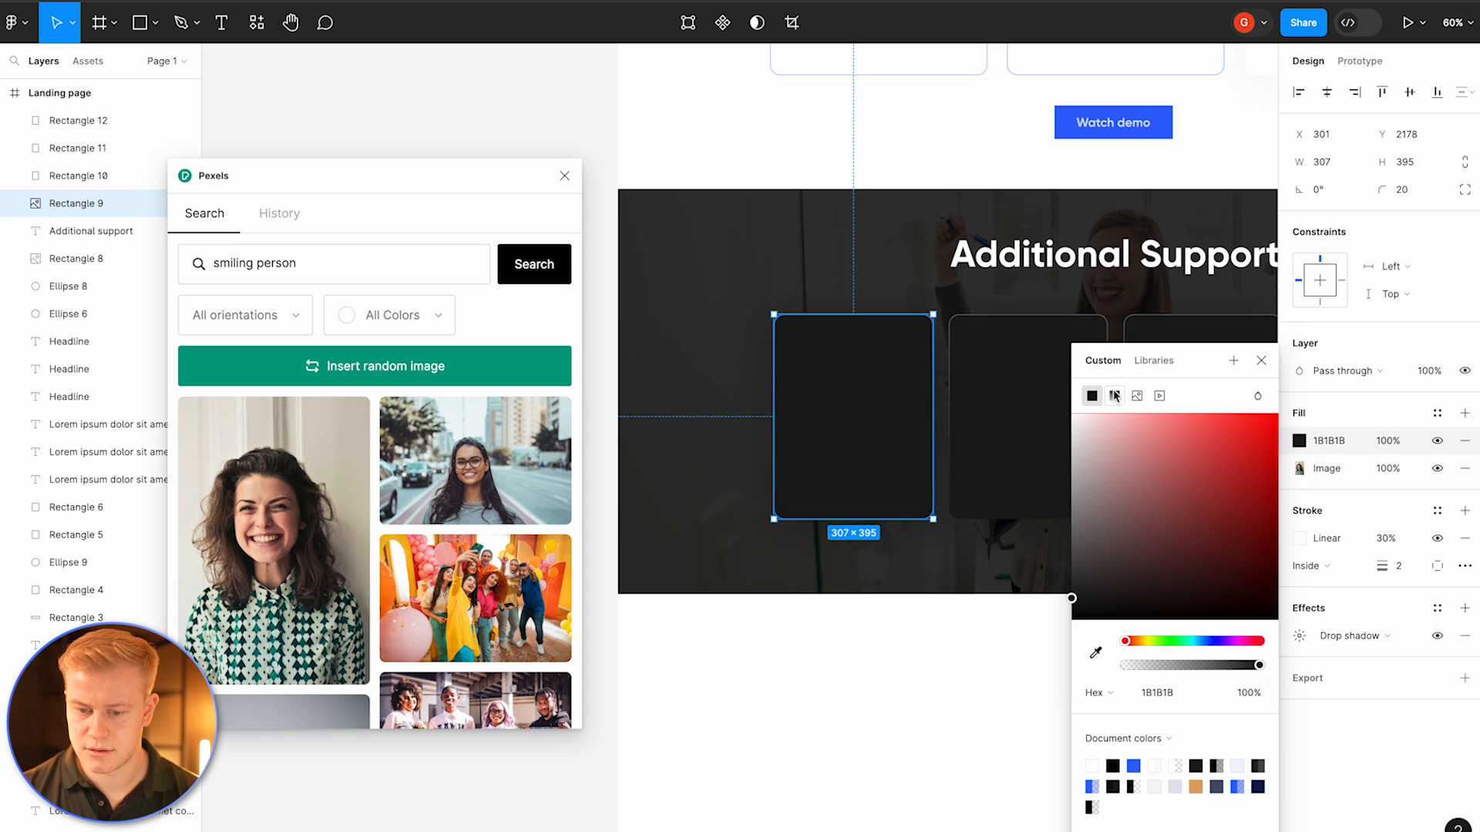
drag(852, 313, 807, 559)
drag(853, 515, 853, 313)
drag(822, 568, 930, 511)
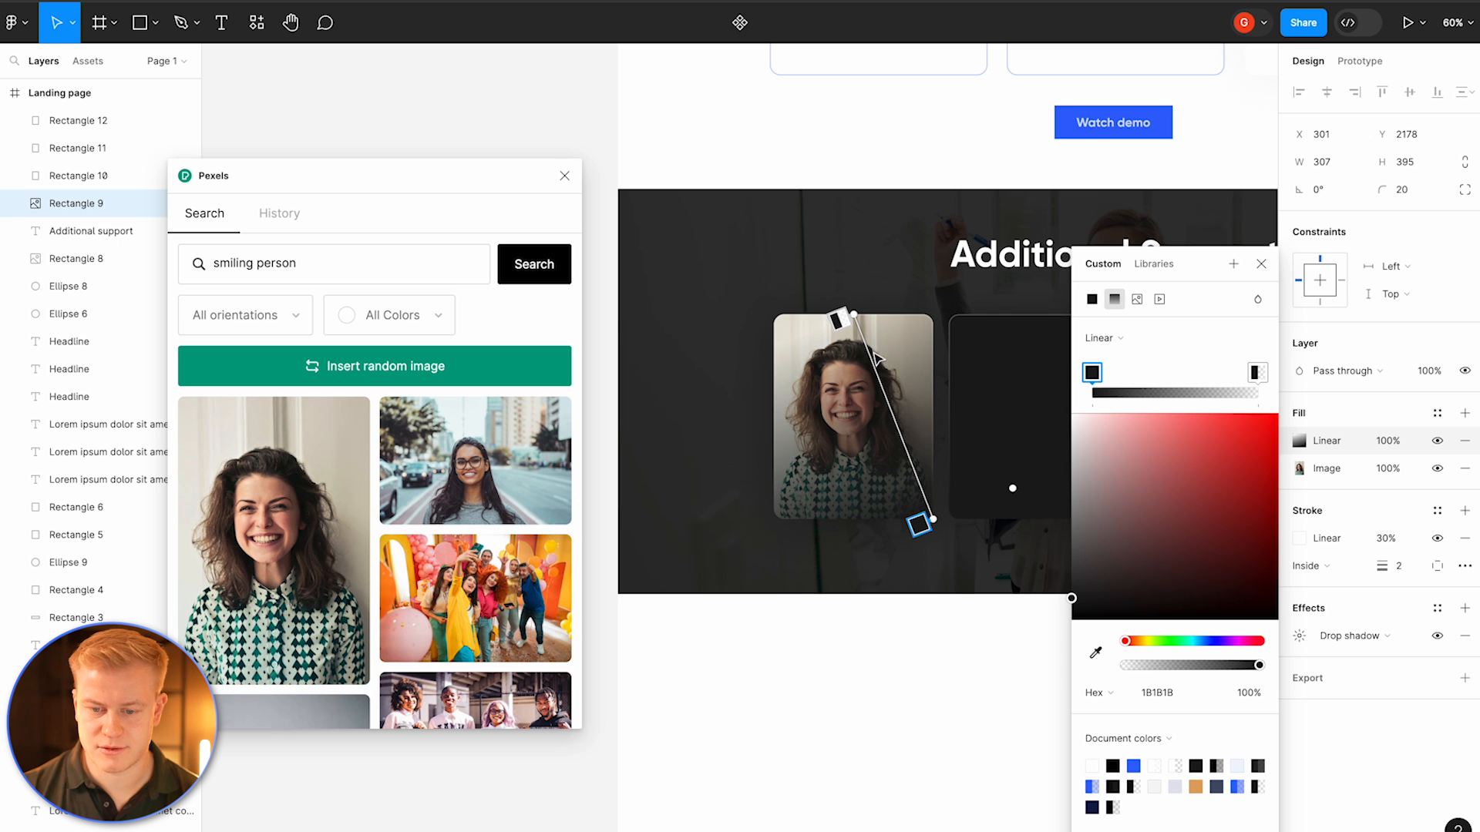
drag(851, 316, 853, 417)
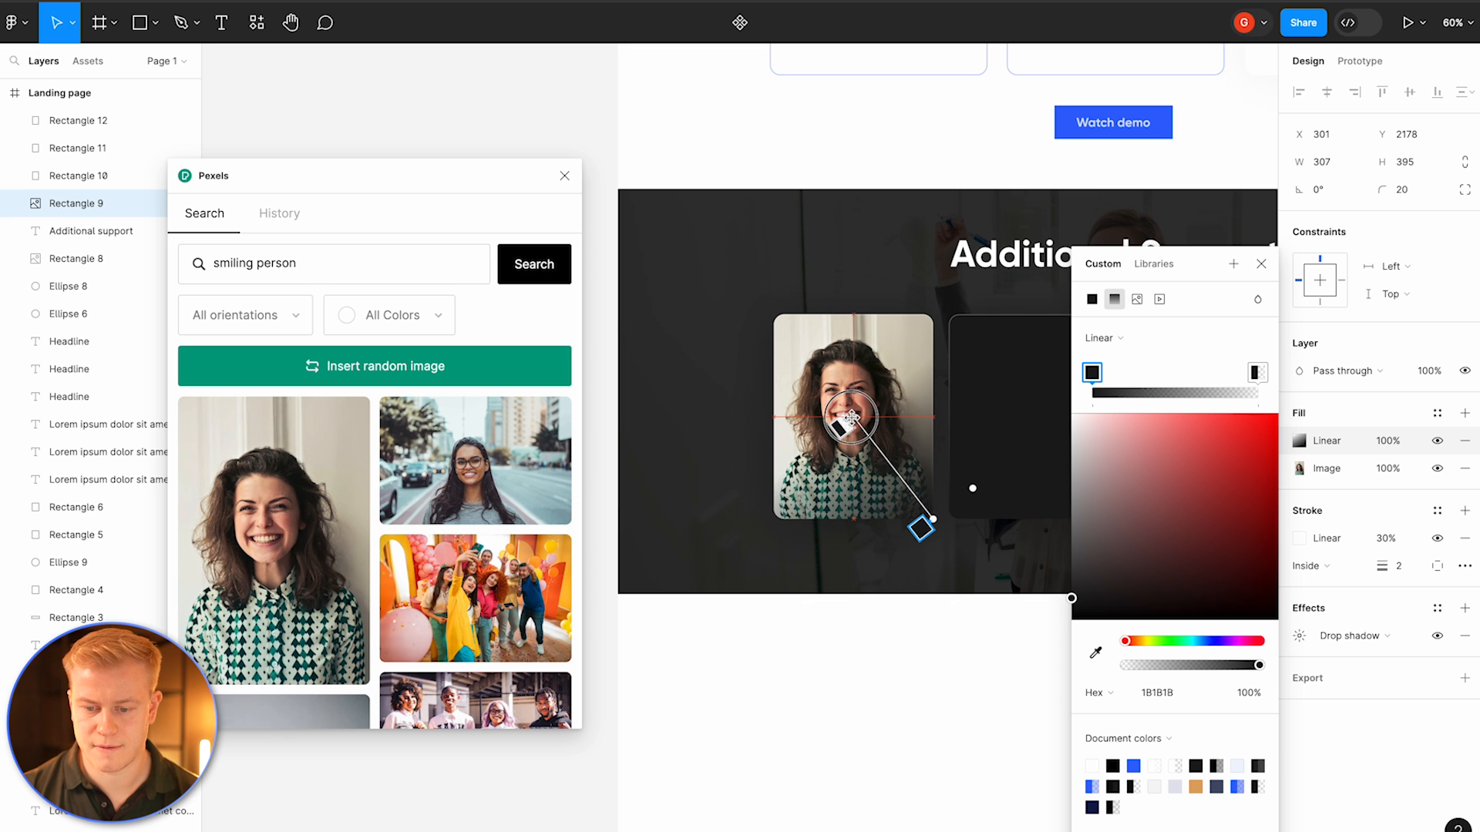
key(ctrl+z)
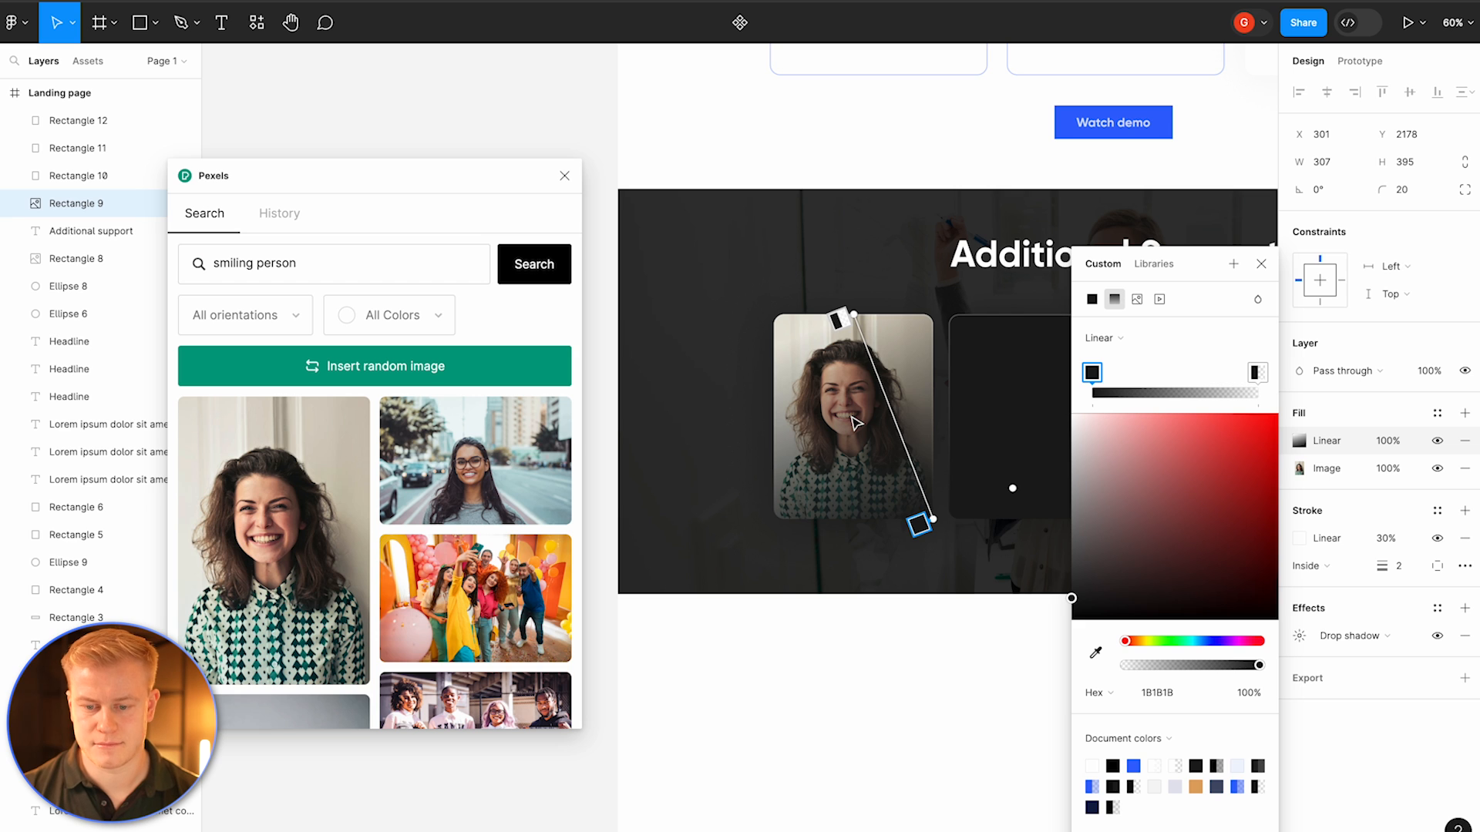
key(ctrl+z)
key(ctrl+z)
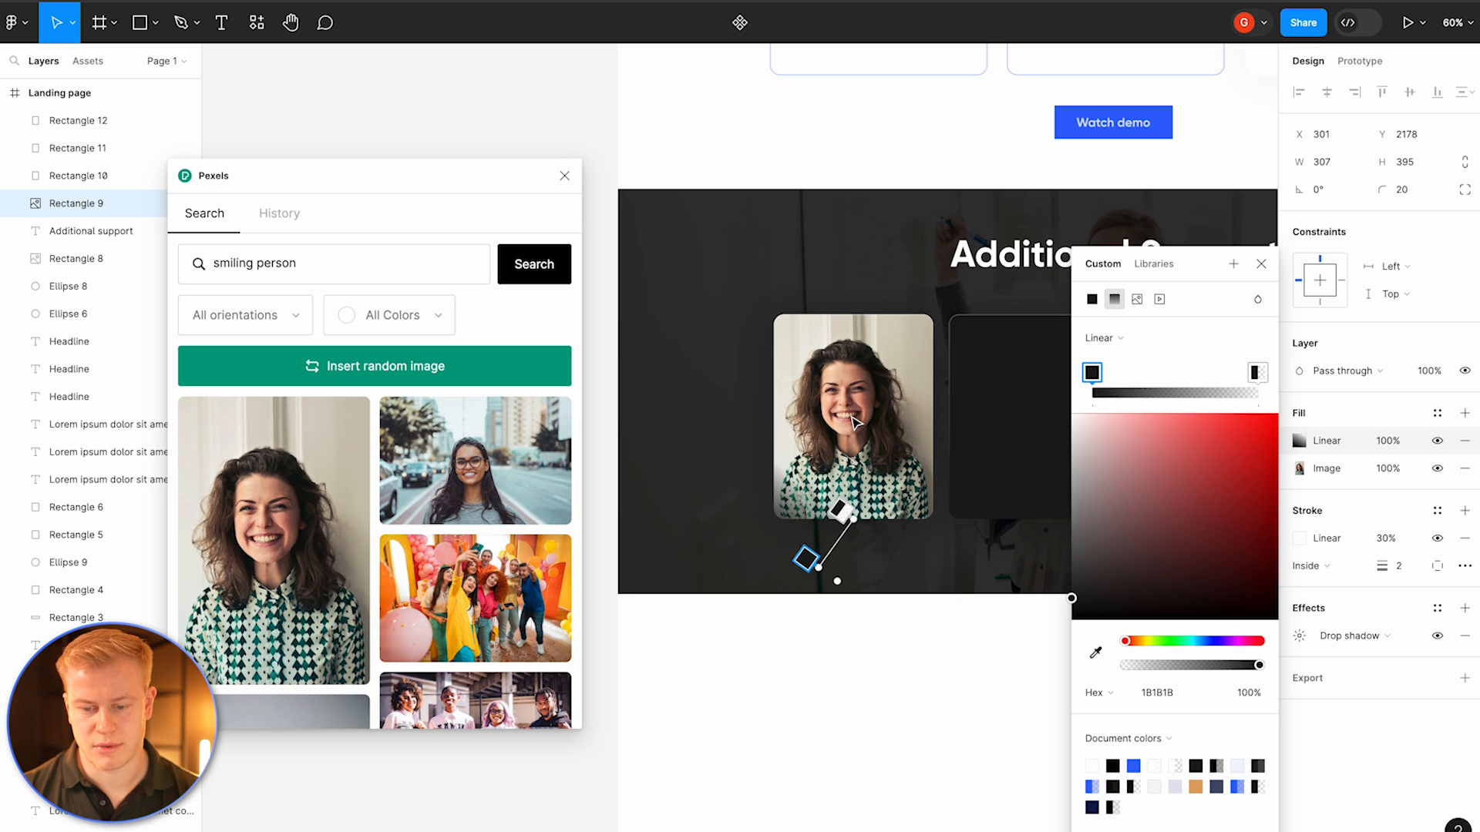
key(ctrl+z)
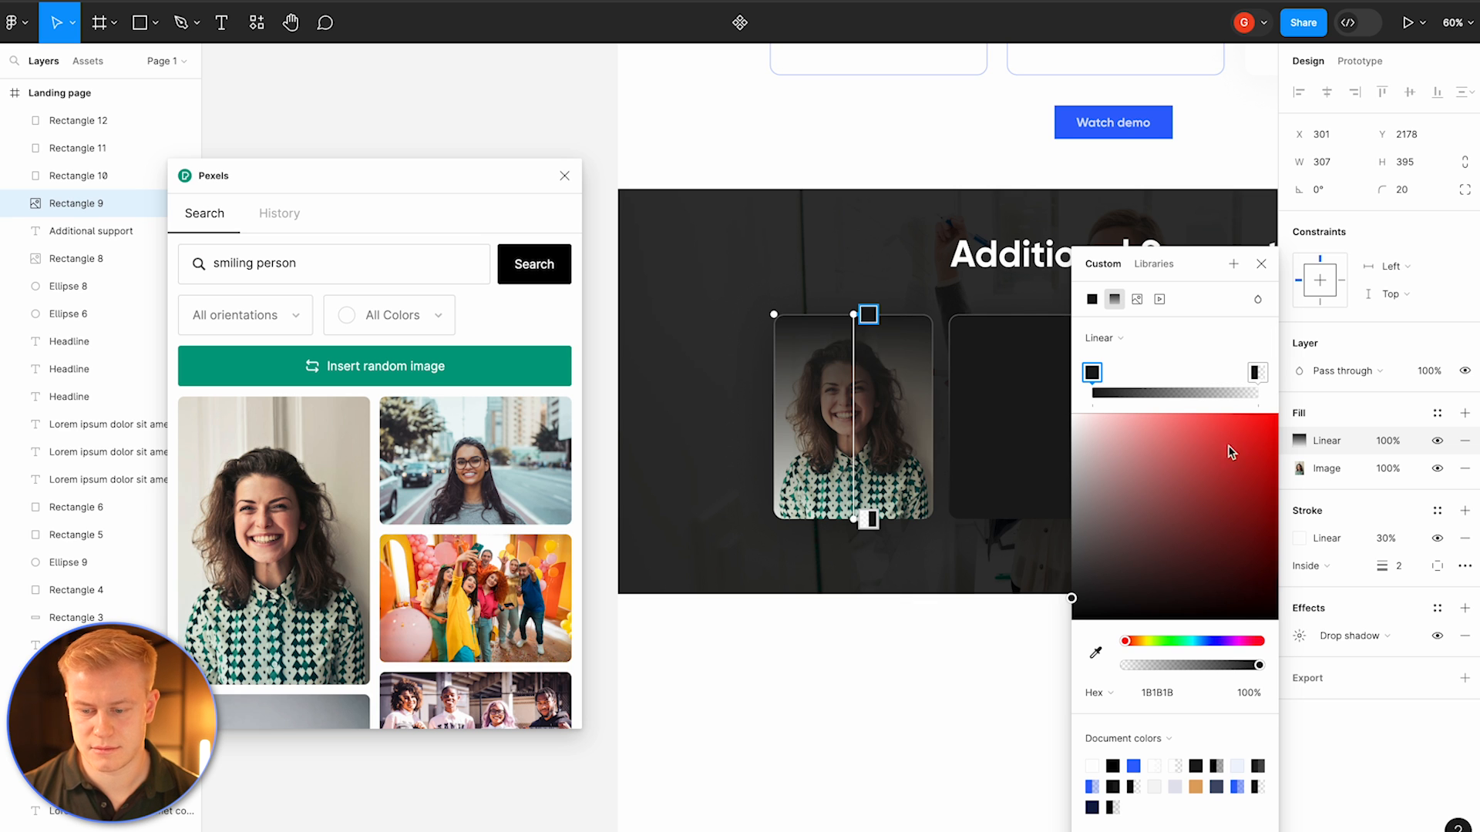
Step: Set the gradient's top stop to 0% opacity so the photo fades into dark grey at the bottom
drag(1259, 668, 1015, 688)
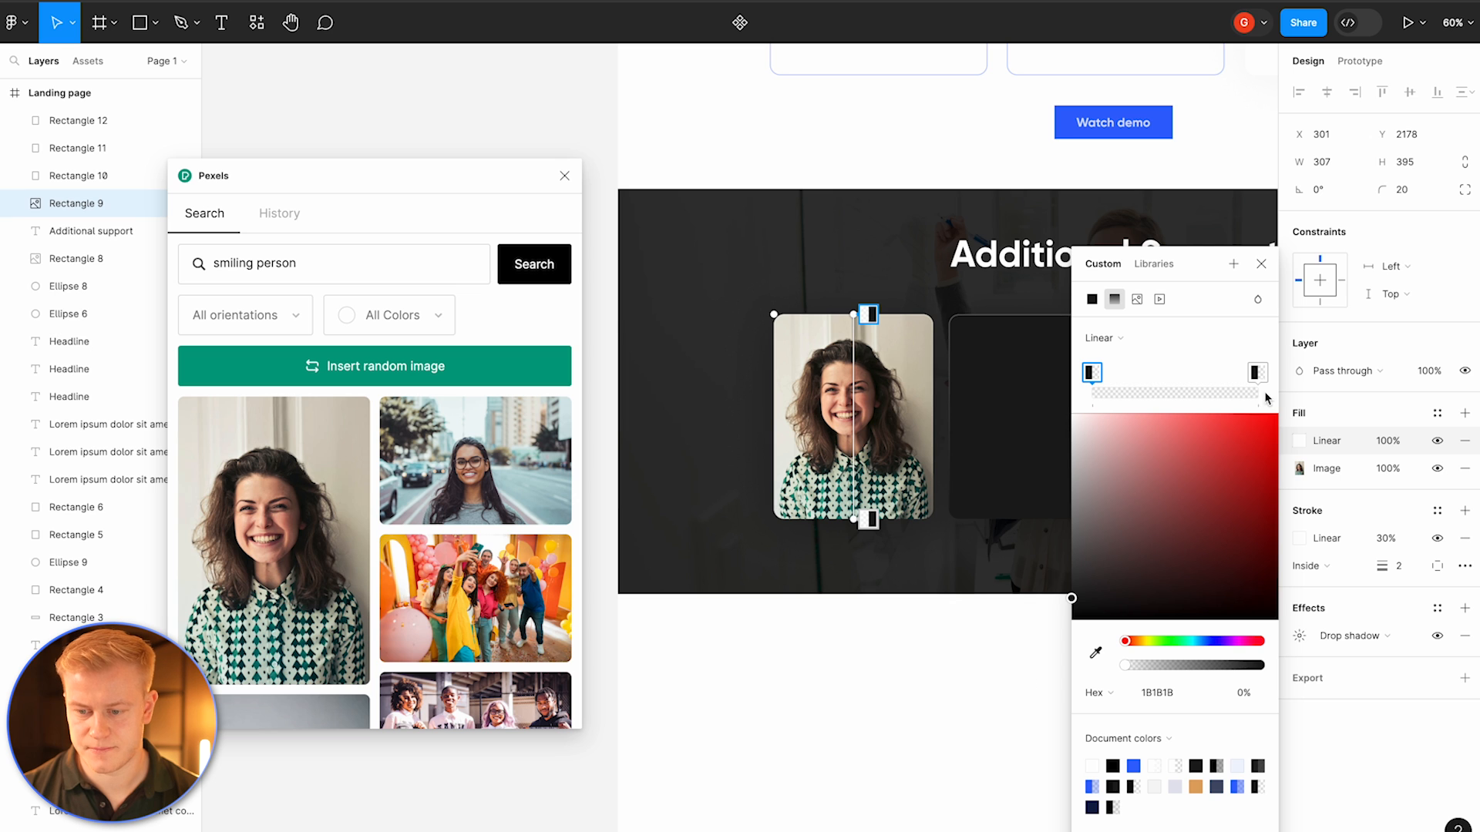
drag(1126, 668, 1464, 667)
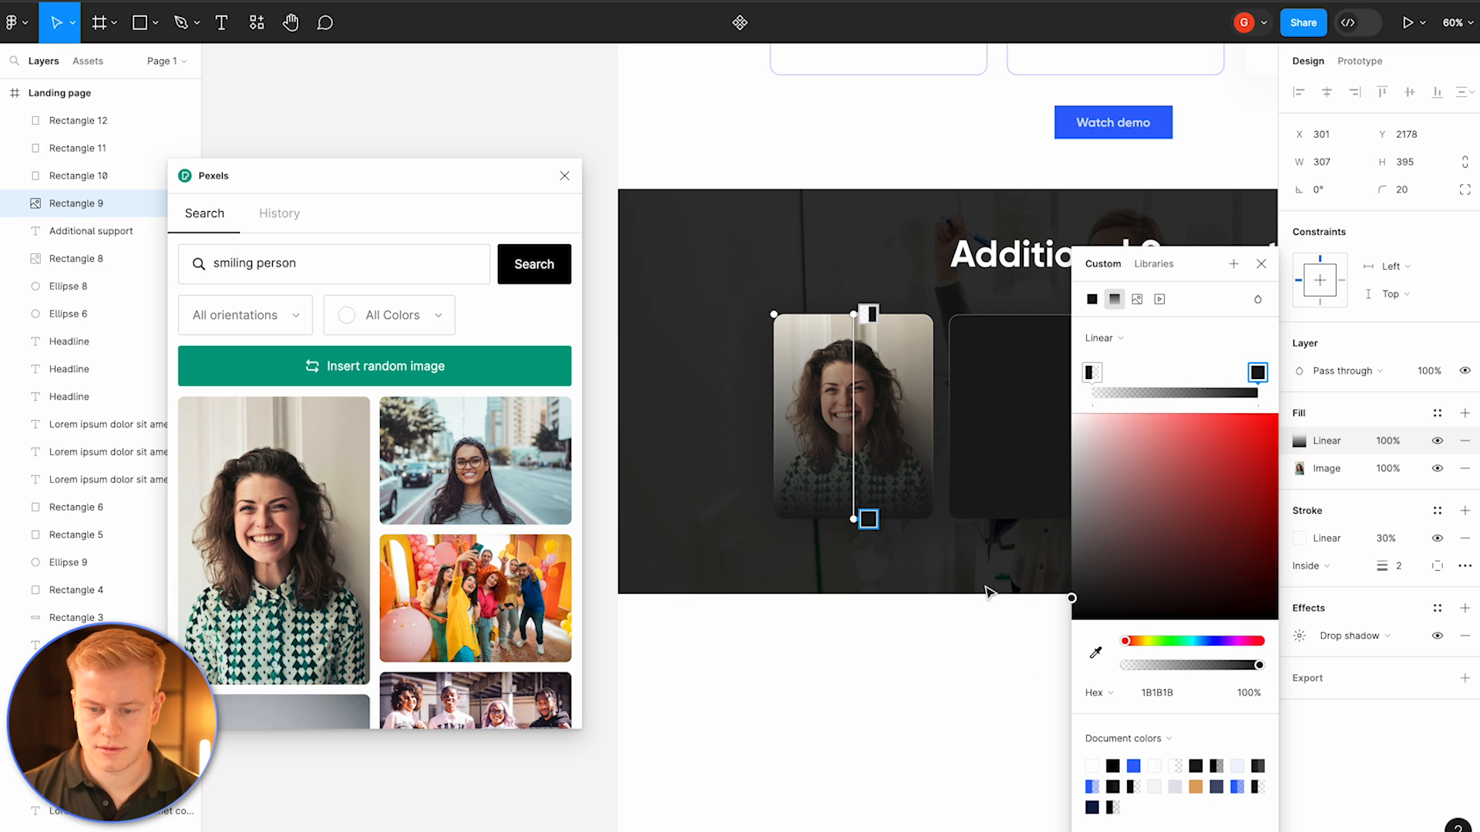
click(917, 629)
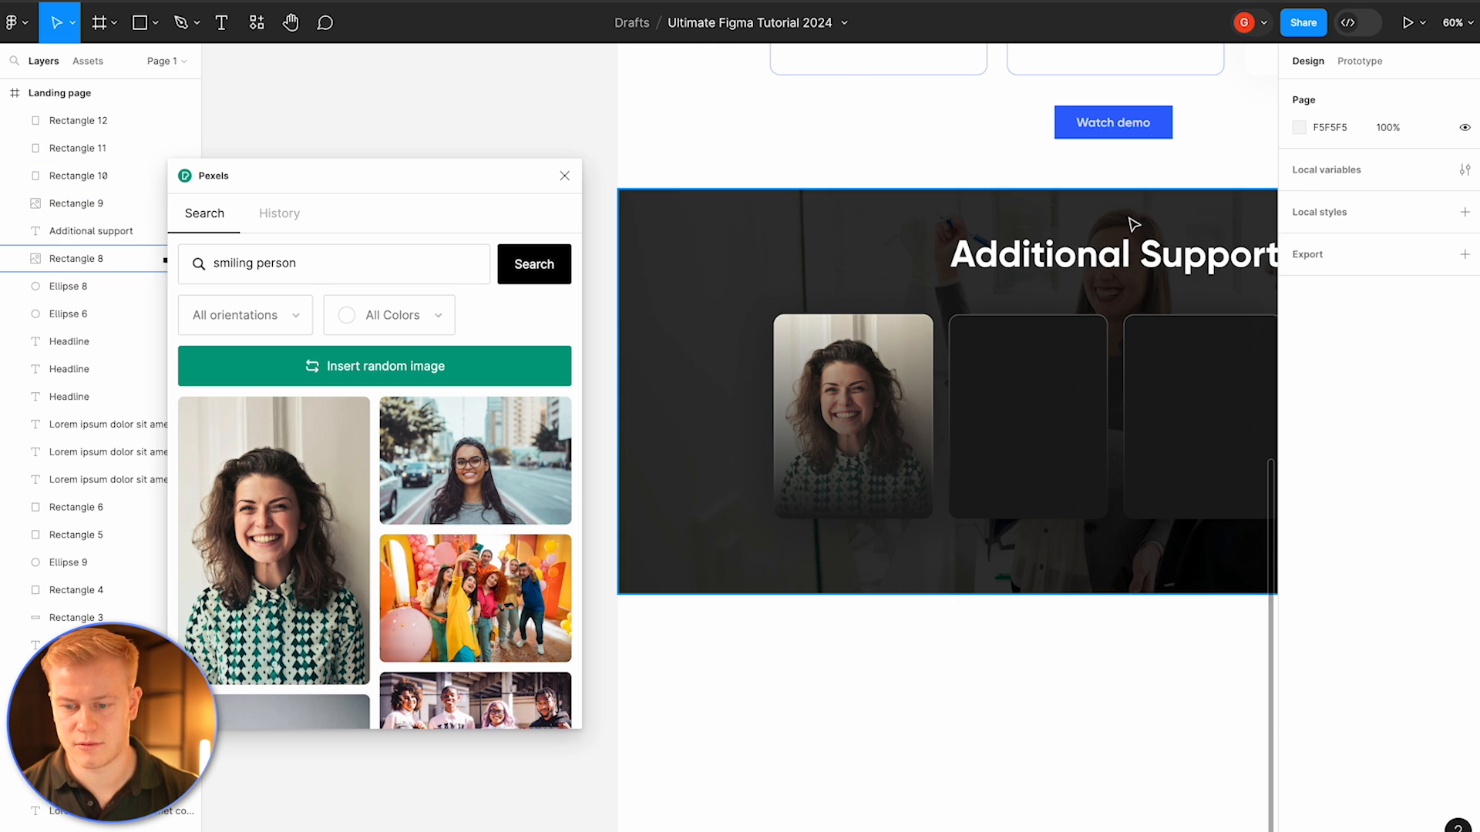
Step: Duplicate the Additional Support heading onto the first card and replace its text with a person's first name
click(1123, 251)
key(ctrl+d)
drag(1143, 266, 894, 451)
key(ctrl+])
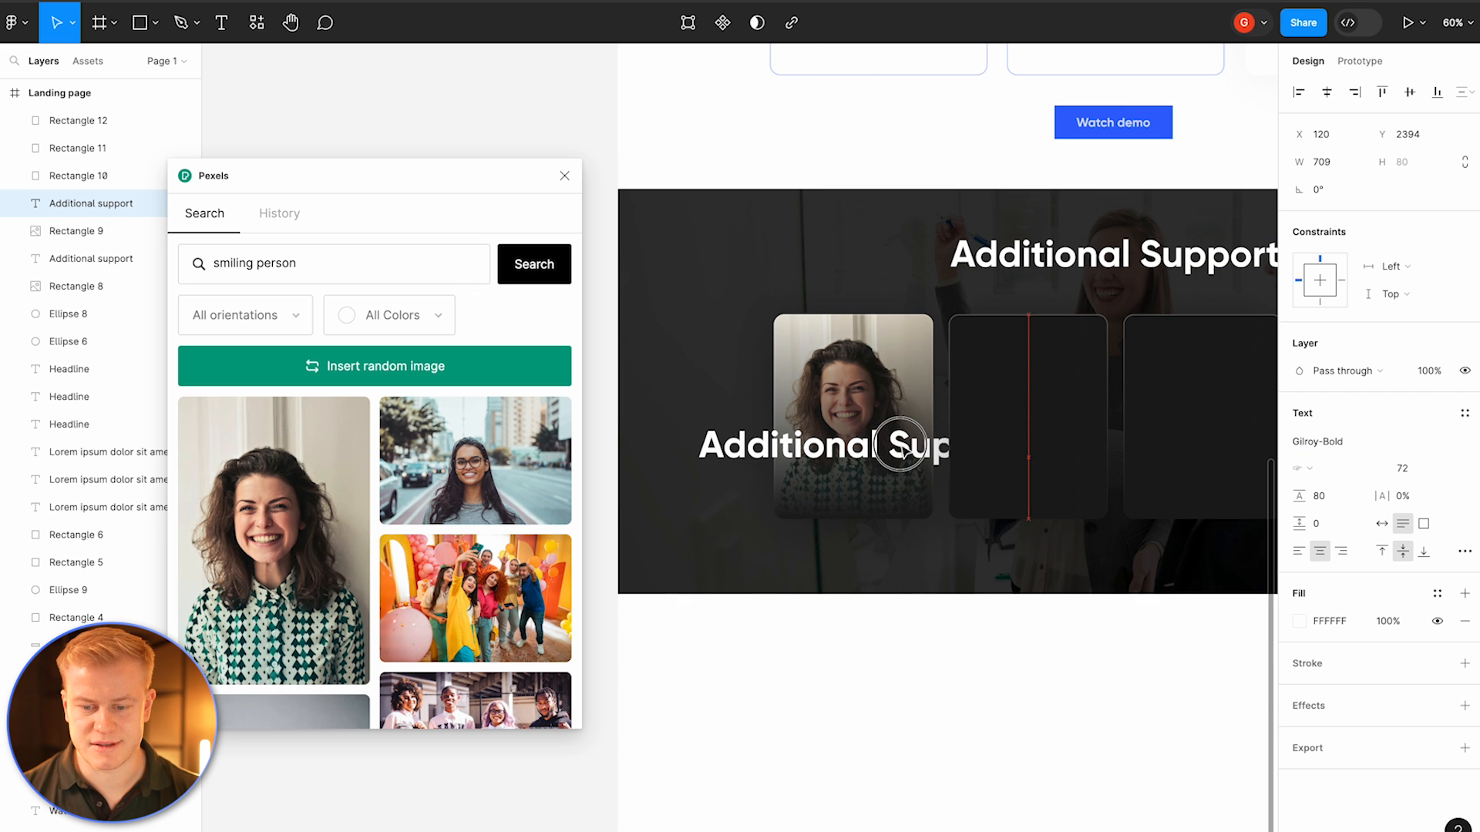
double_click(891, 451)
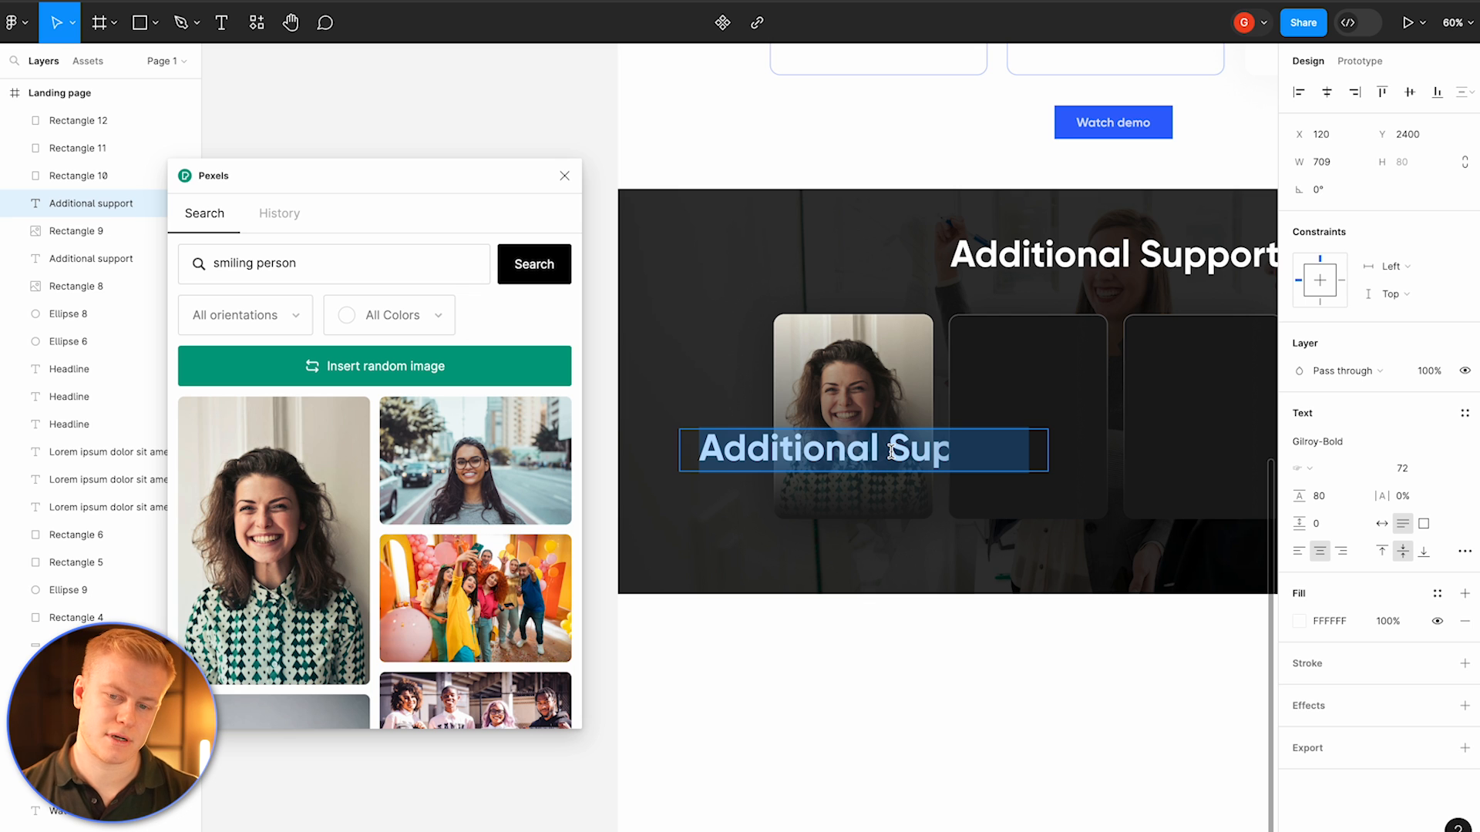
text(Renée)
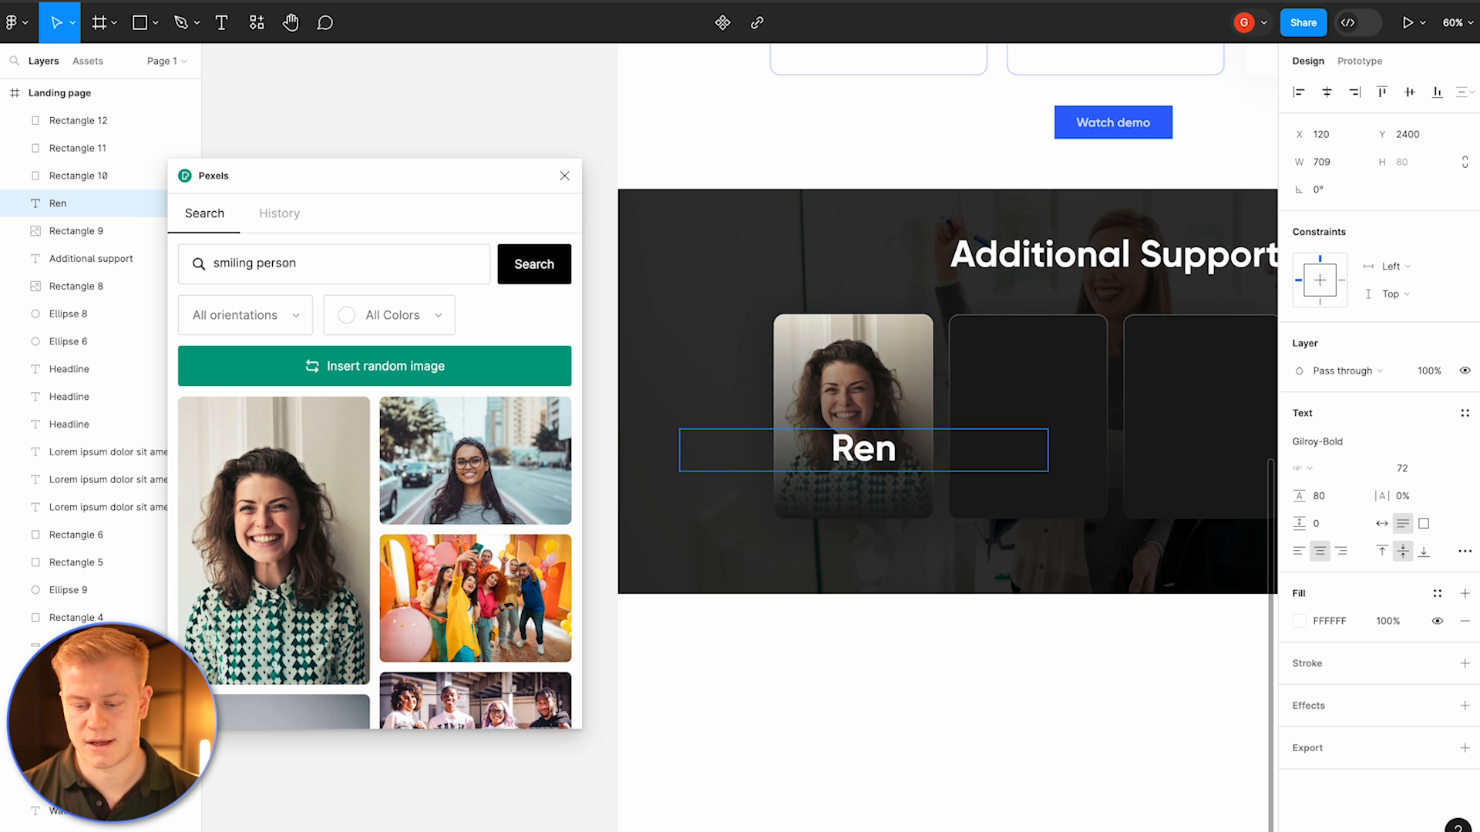
key(Escape)
Step: Set the name's font size to 42
click(1379, 524)
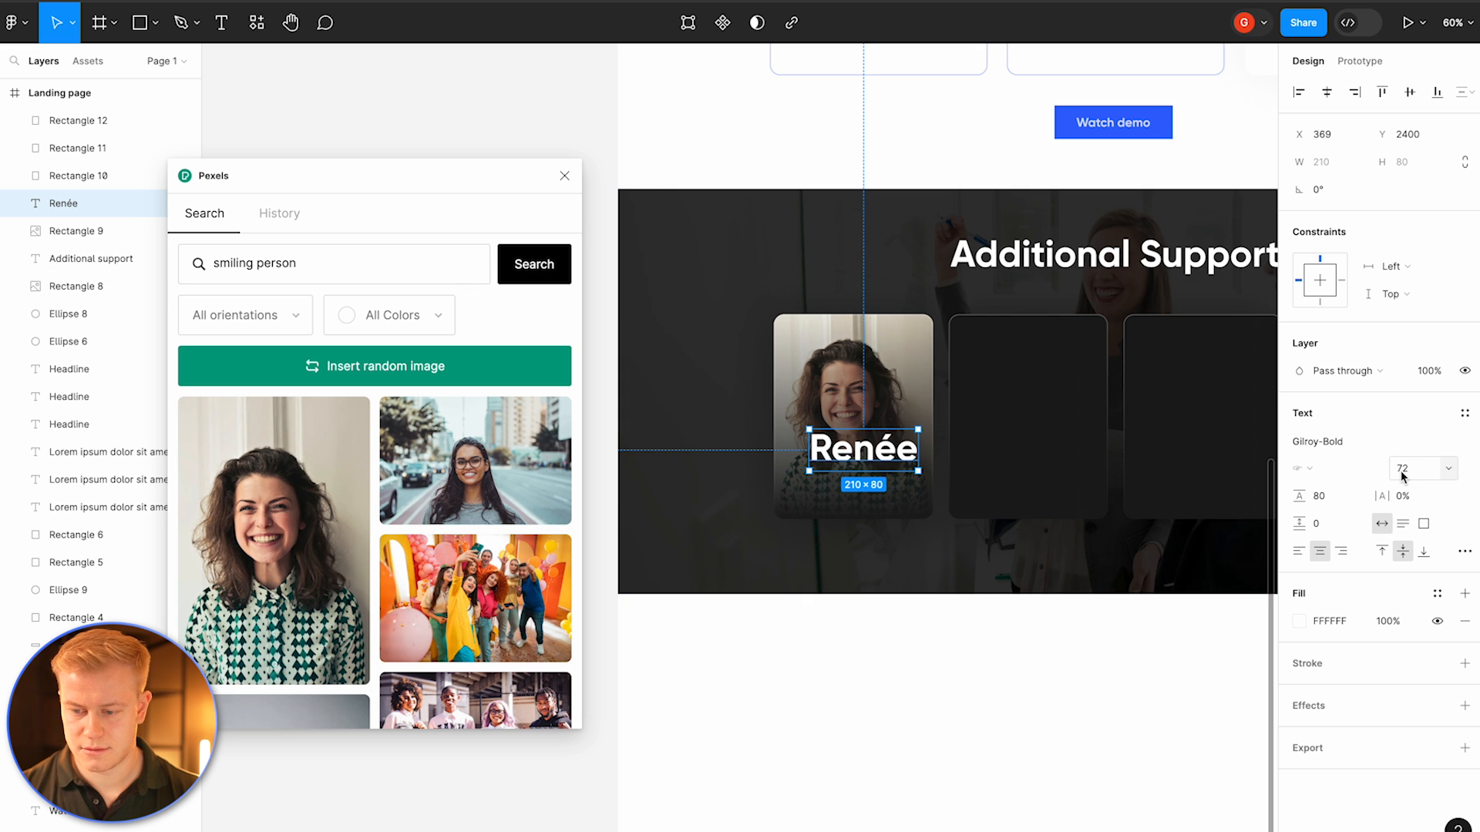
text(52)
key(Return)
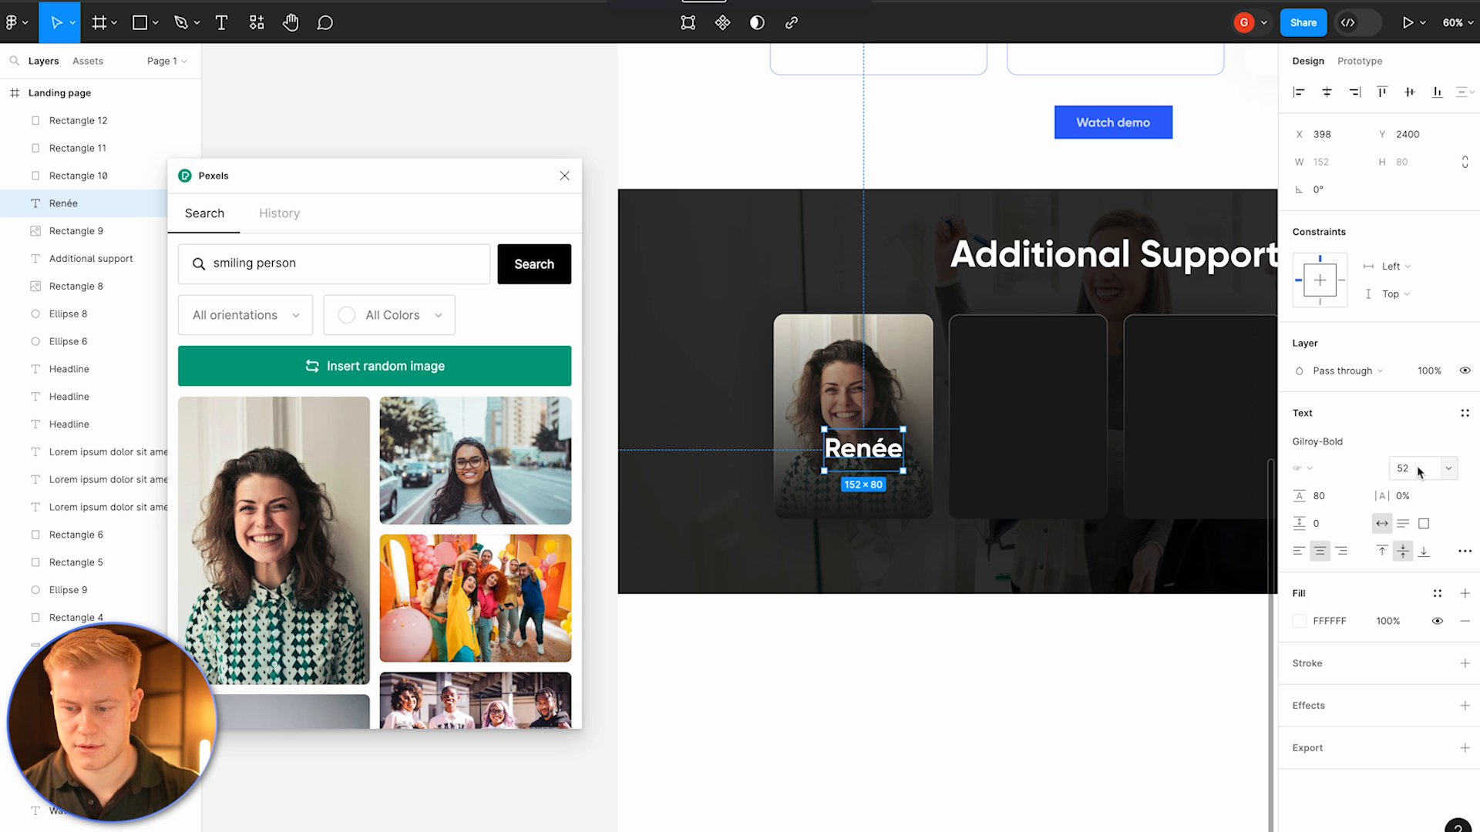
text(42)
key(Return)
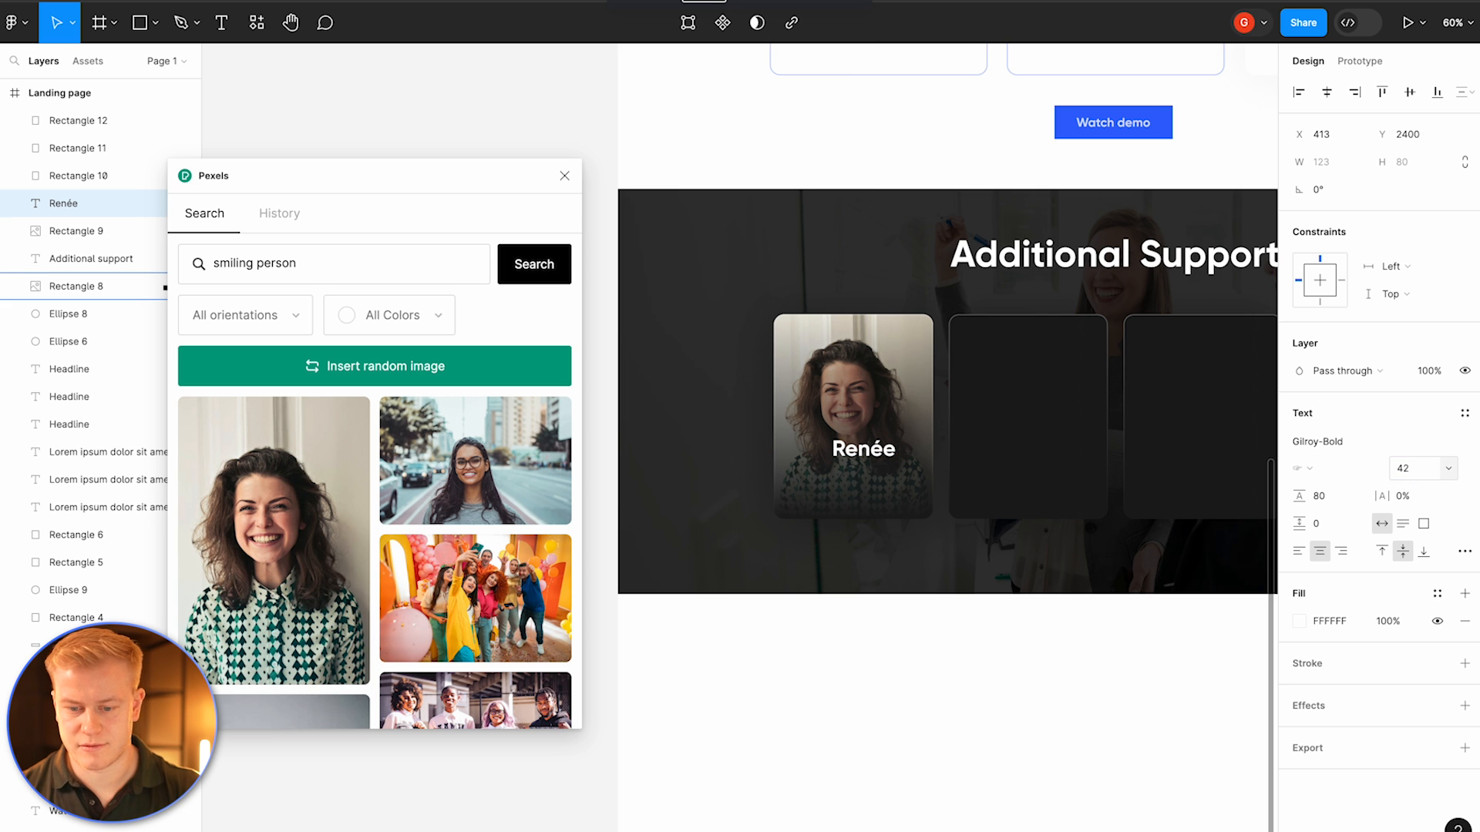
Step: Change the name's font to Larken-Black and move it lower on the card
click(1342, 437)
text(larken)
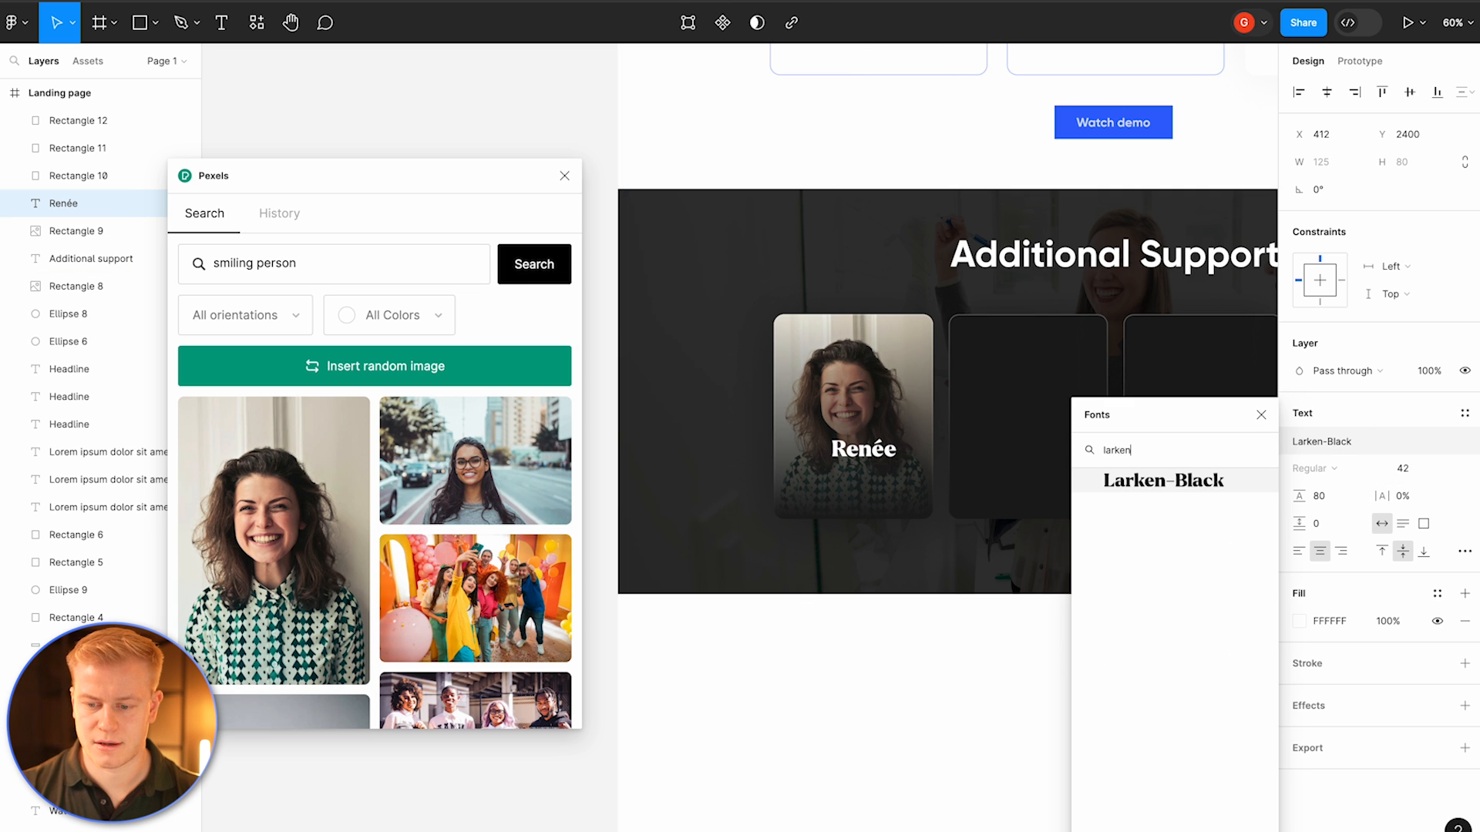
key(Return)
mouse_move(873, 450)
mouse_down()
mouse_move(835, 470)
mouse_move(868, 471)
mouse_up()
Step: Paste a copy of a feature card's description onto the first card and shorten it to Lorem ipsum
scroll(928, 423, up, 10)
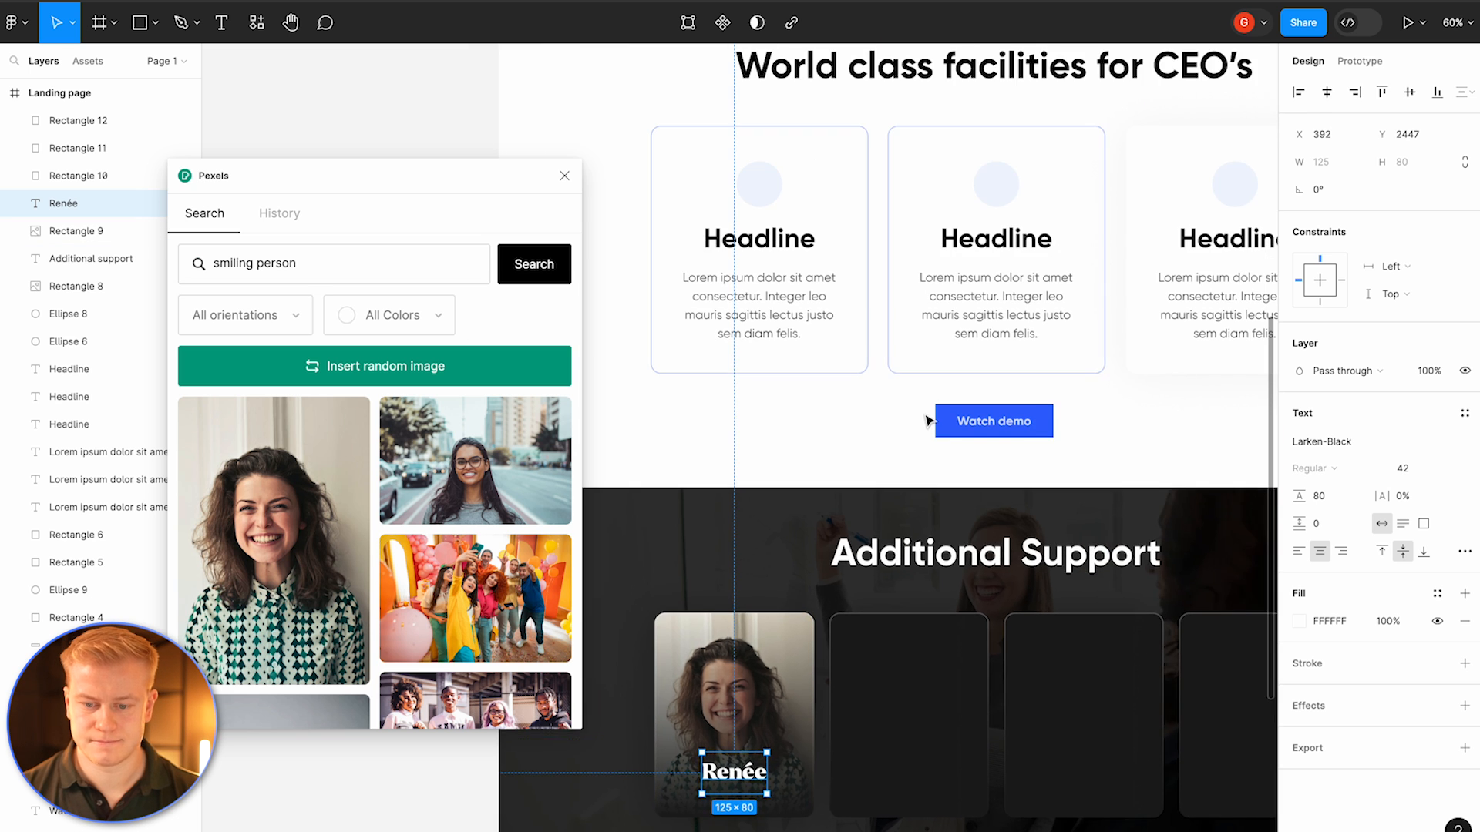
scroll(924, 424, down, 3)
click(832, 436)
scroll(828, 431, down, 12)
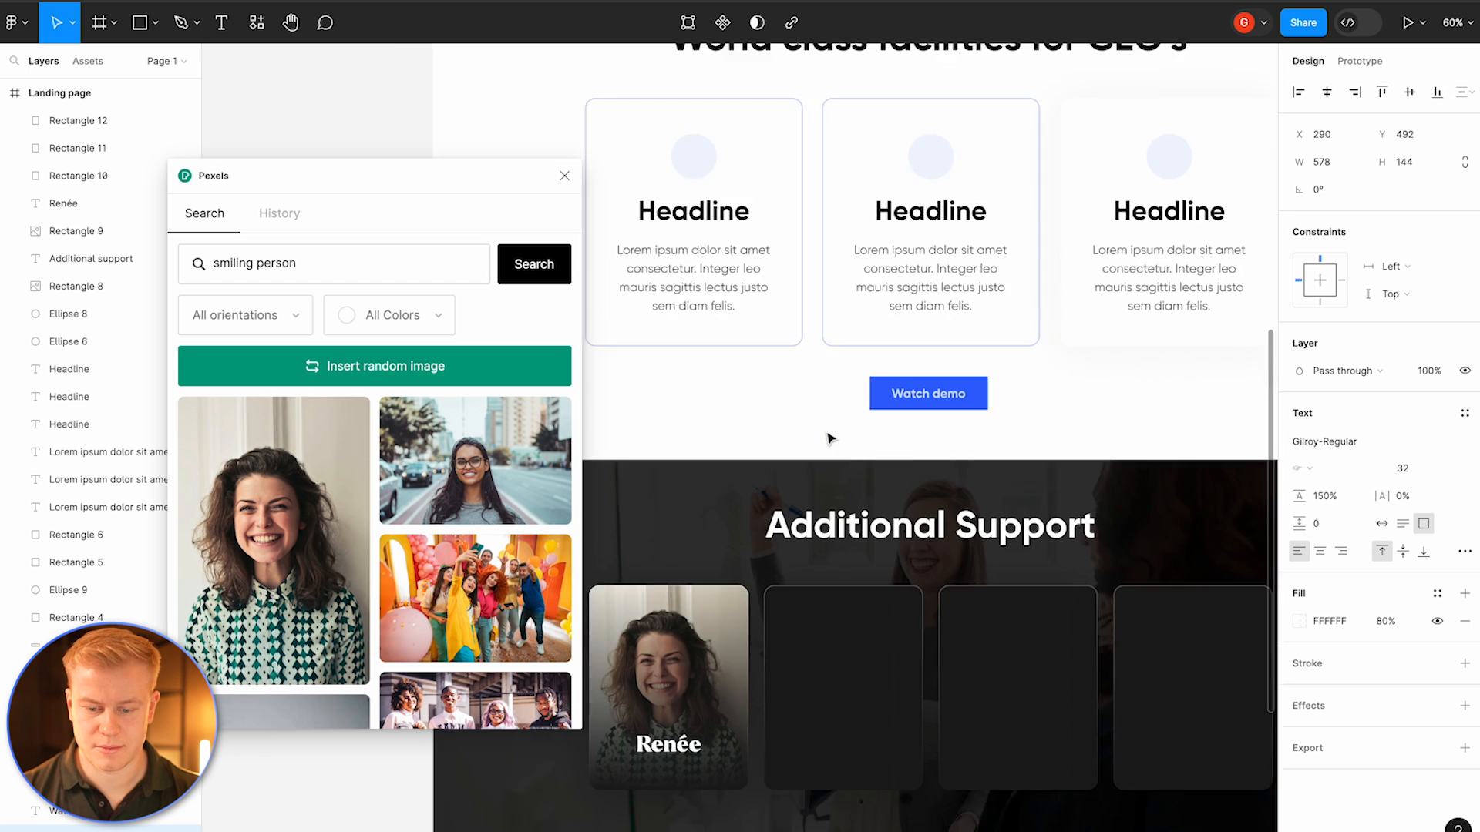
key(ctrl+v)
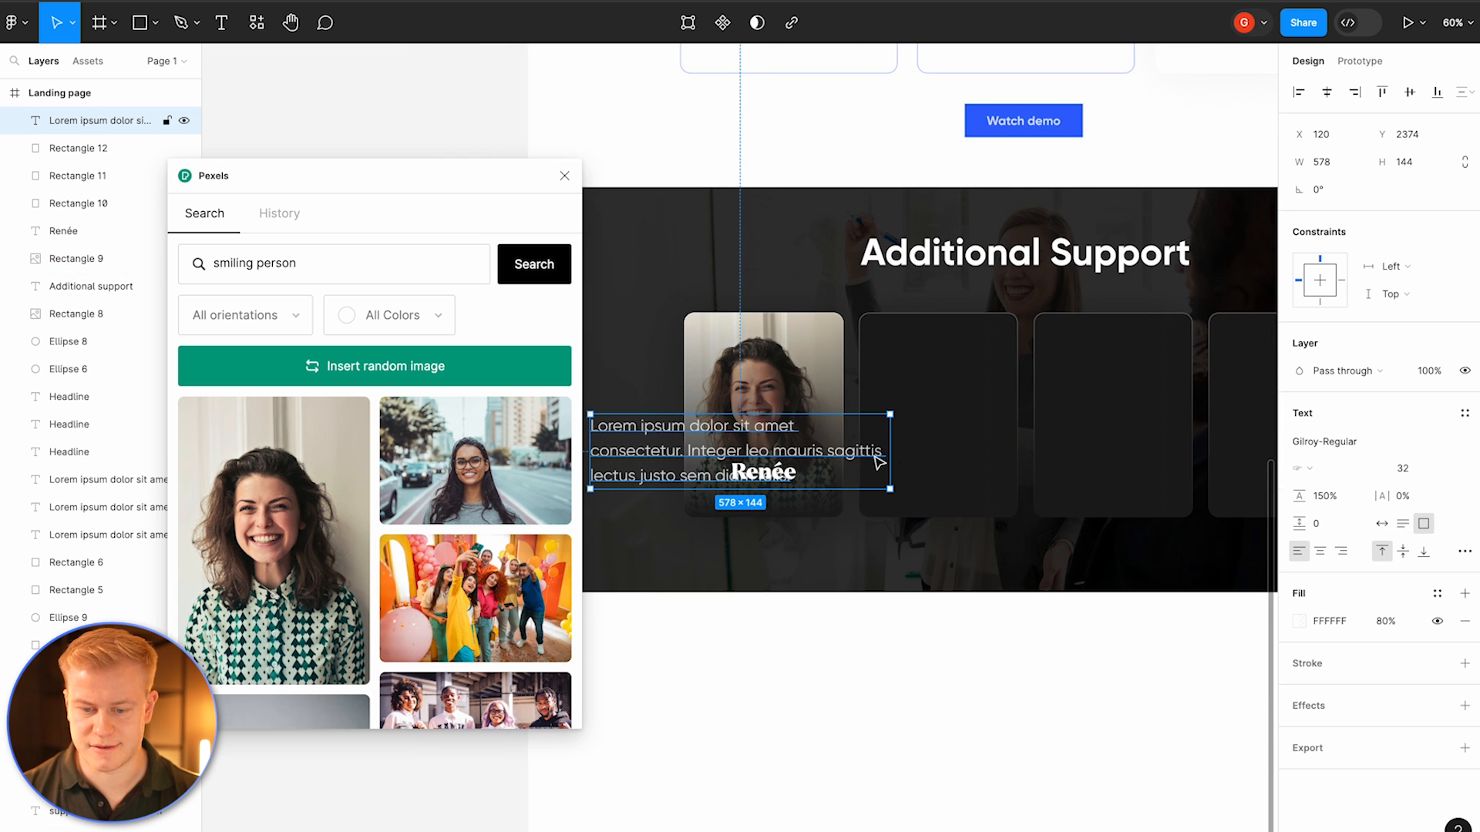
double_click(774, 433)
drag(691, 430, 809, 478)
key(BackSpace)
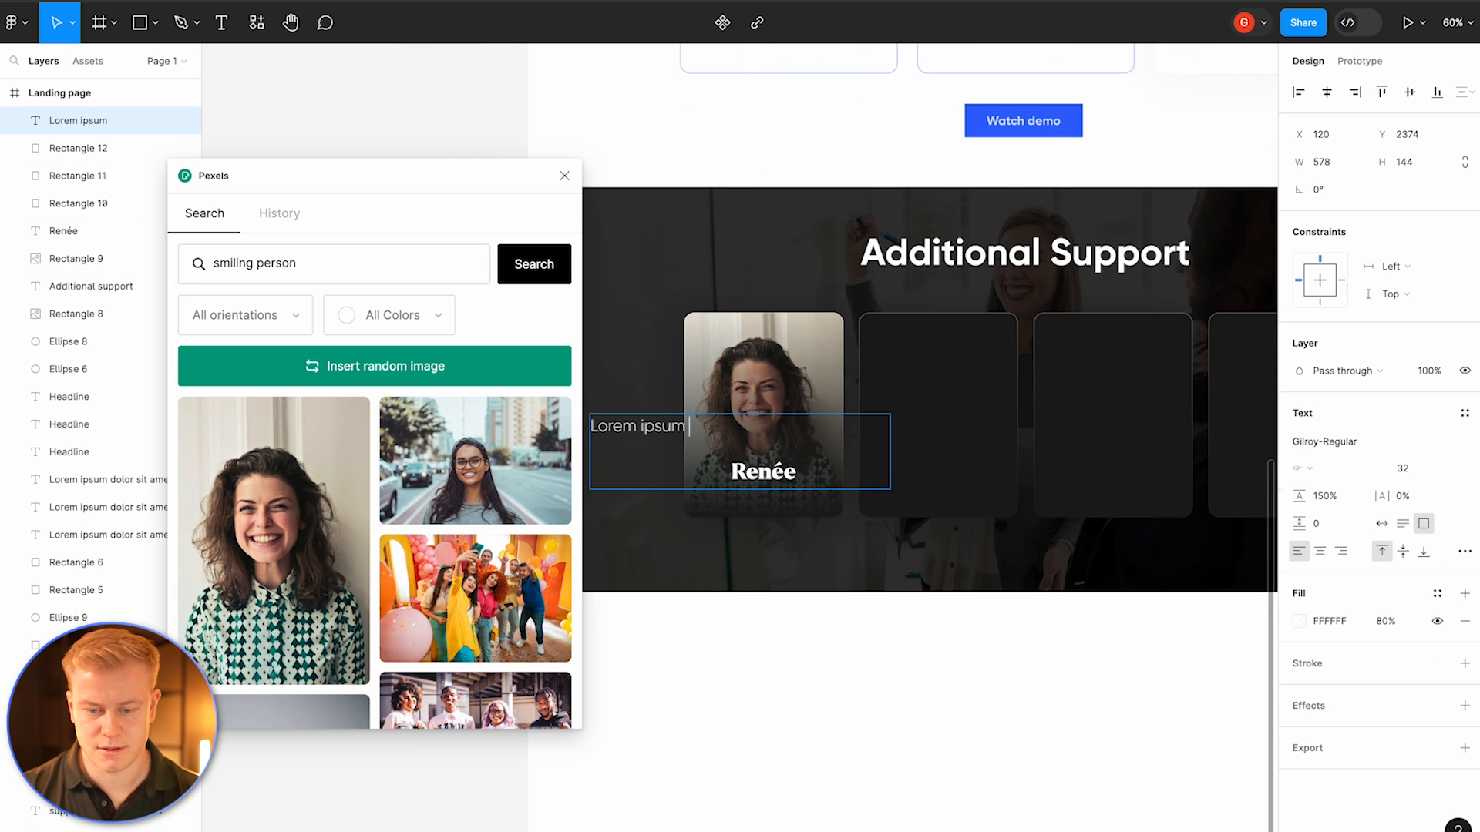
Step: Make the Lorem ipsum text auto width, centre-align it and place it under the name
click(1382, 524)
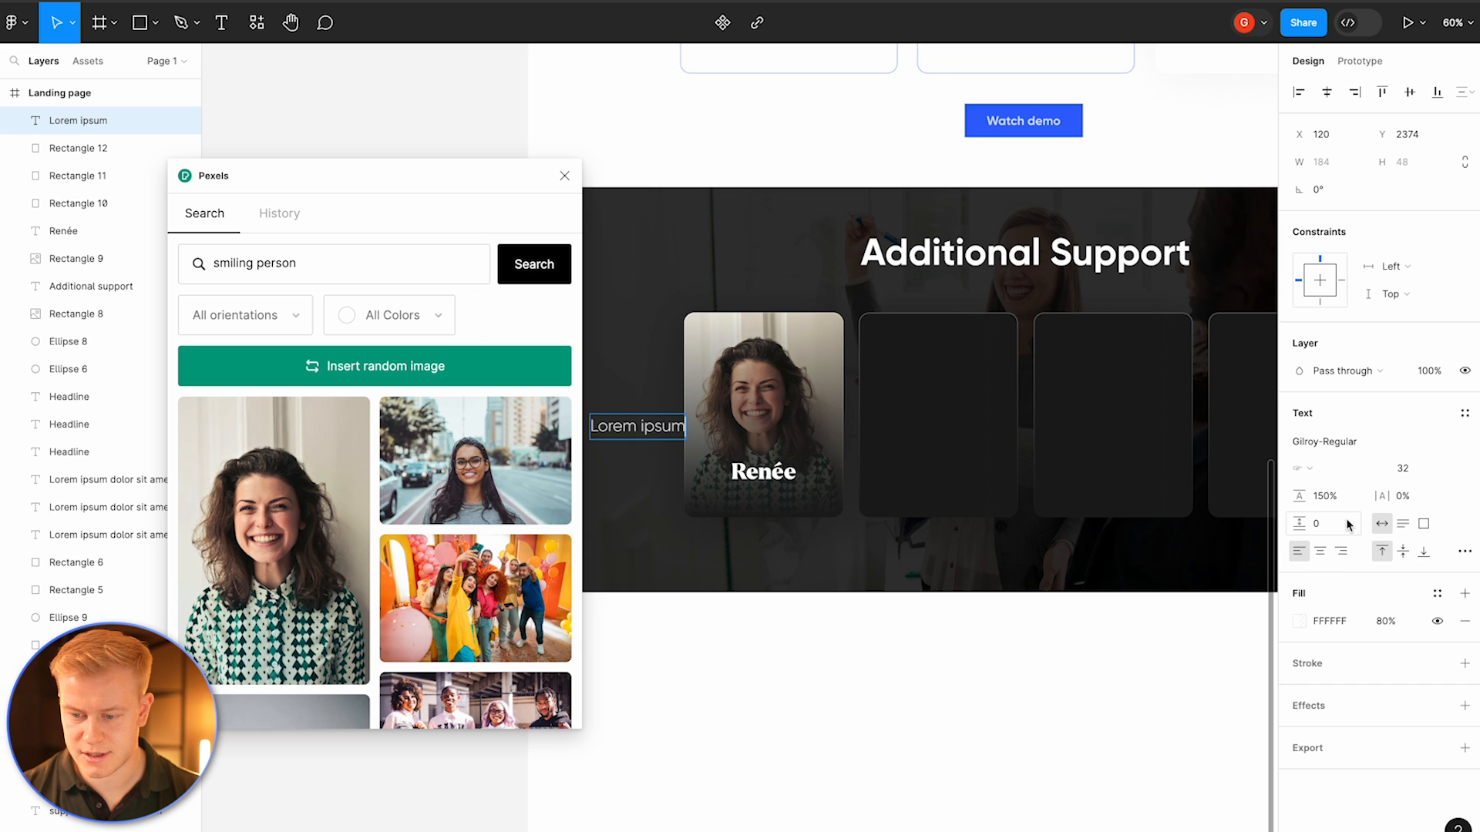
click(1321, 552)
key(Escape)
drag(690, 456, 816, 523)
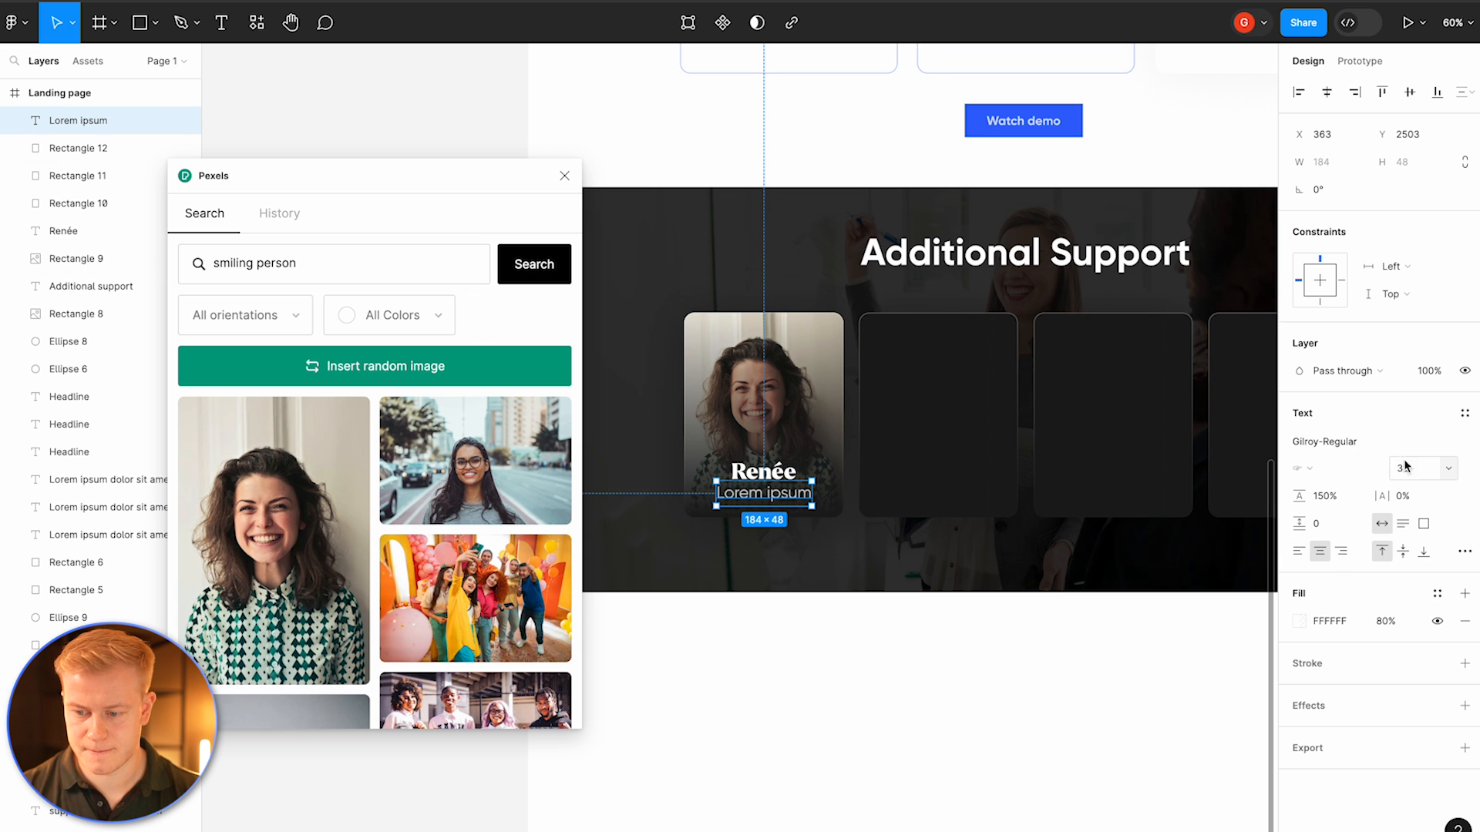
Step: Set the Lorem ipsum text's font size to 24 and nudge it up beneath the name
text(24)
key(Return)
drag(762, 502, 763, 476)
shift+click(764, 470)
click(755, 634)
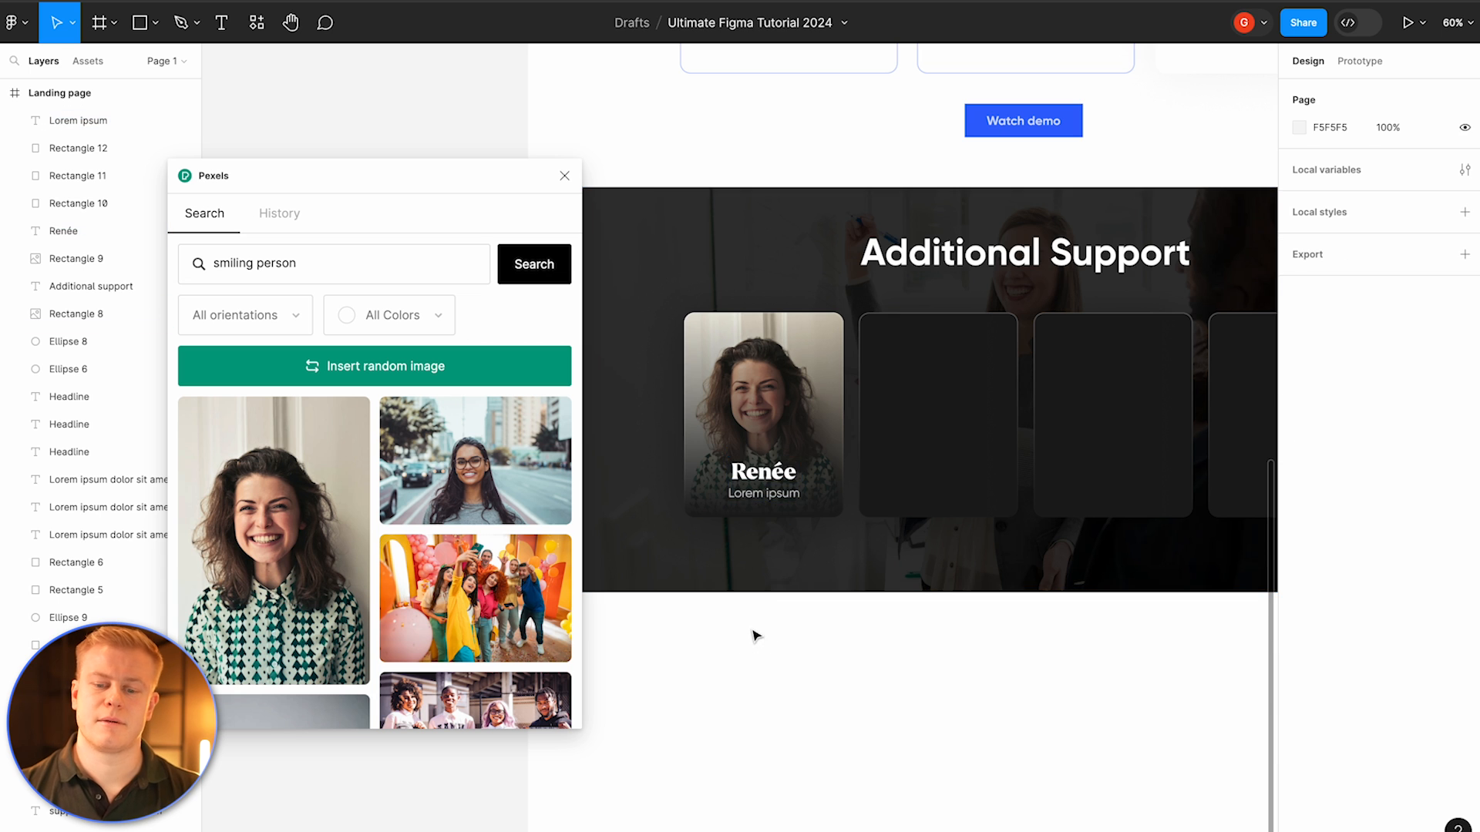
Step: Fill the second card with a Pexels photo of a smiling man
scroll(663, 525, down, 2)
click(821, 436)
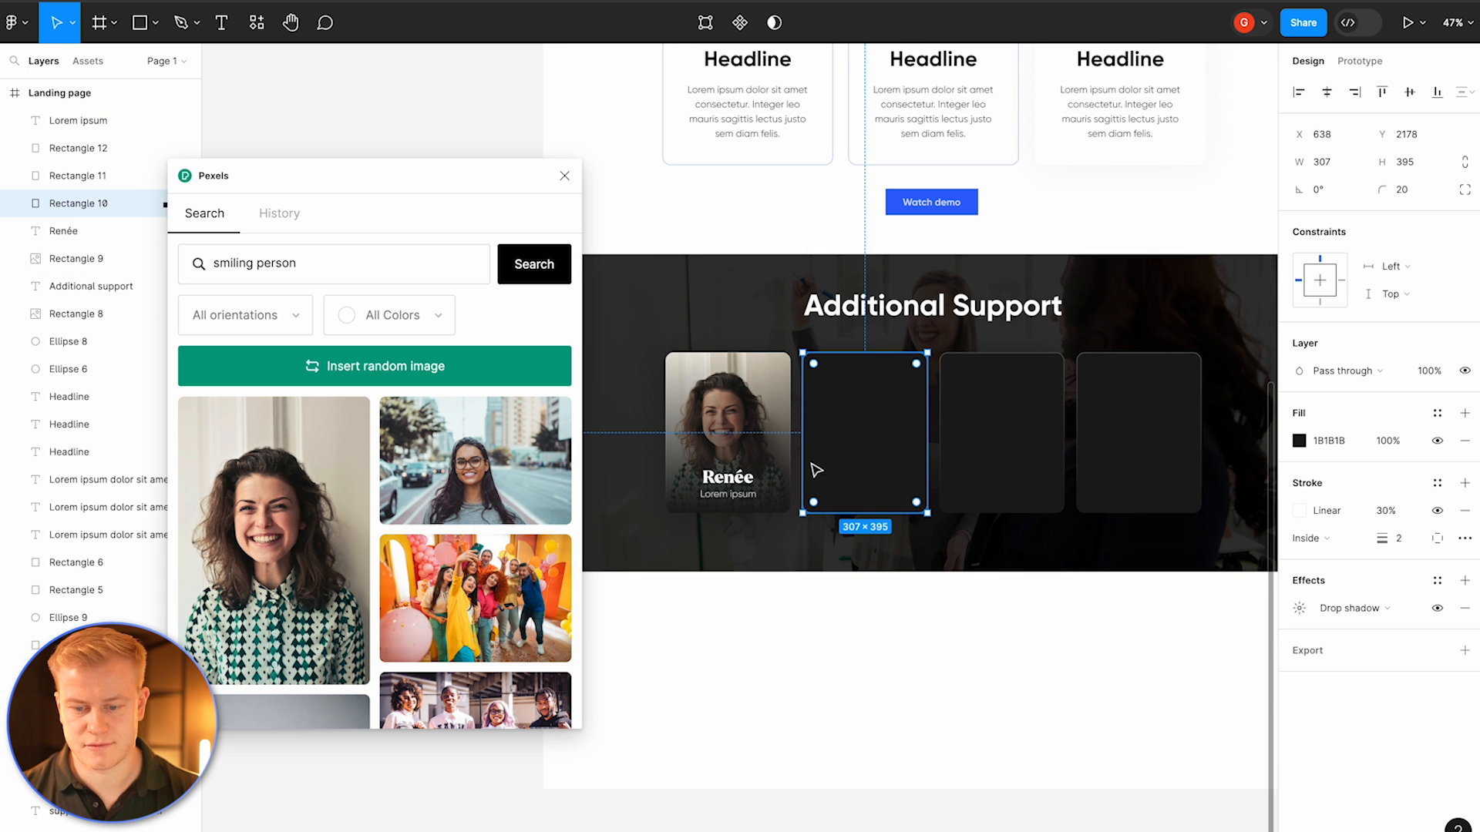
scroll(435, 422, down, 5)
click(273, 405)
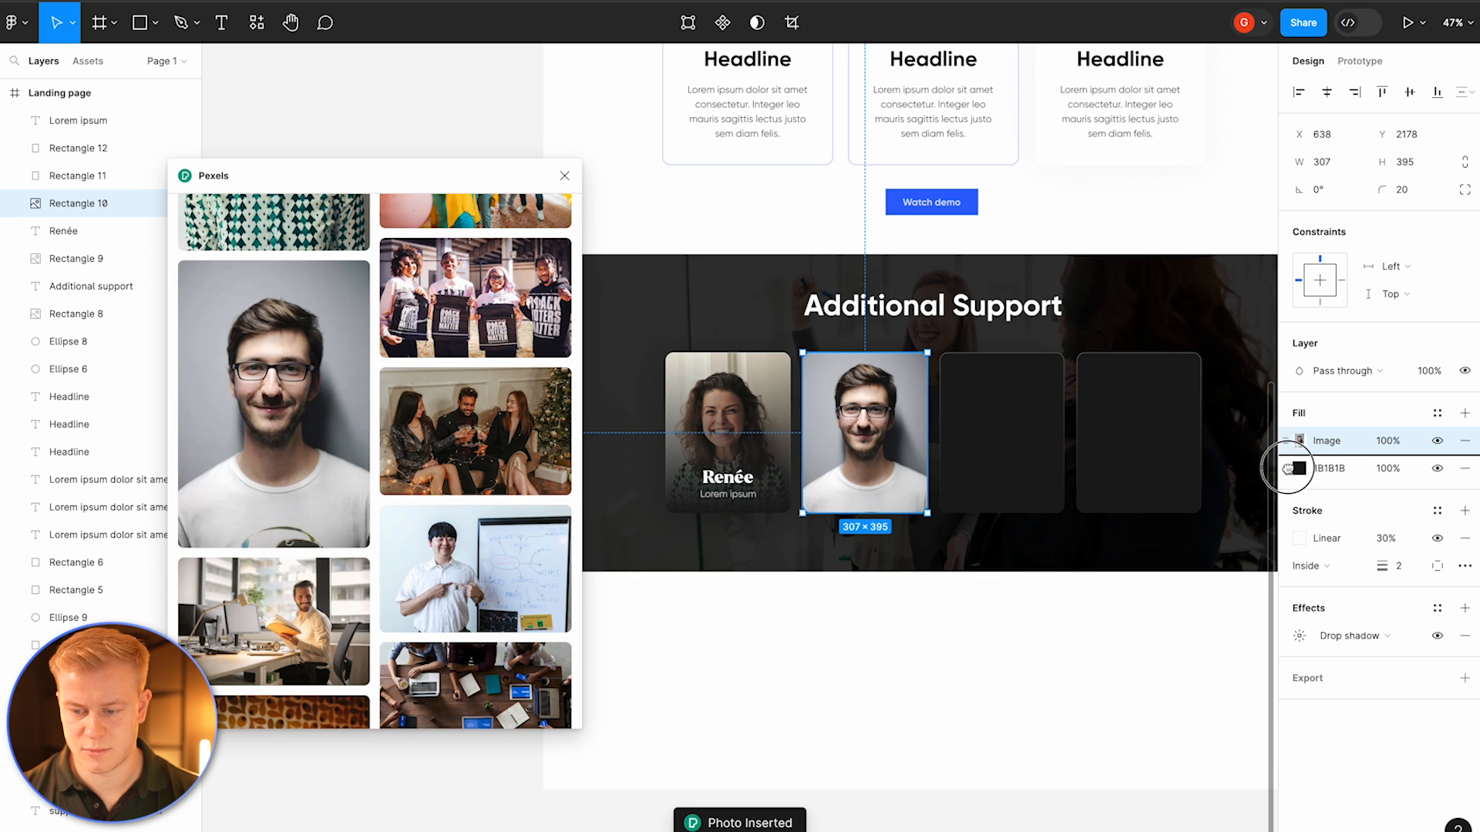
Step: Layer a linear gradient fill over the photo and orient it vertically from the card's top to bottom
drag(1287, 441, 1286, 475)
click(1298, 440)
click(1107, 394)
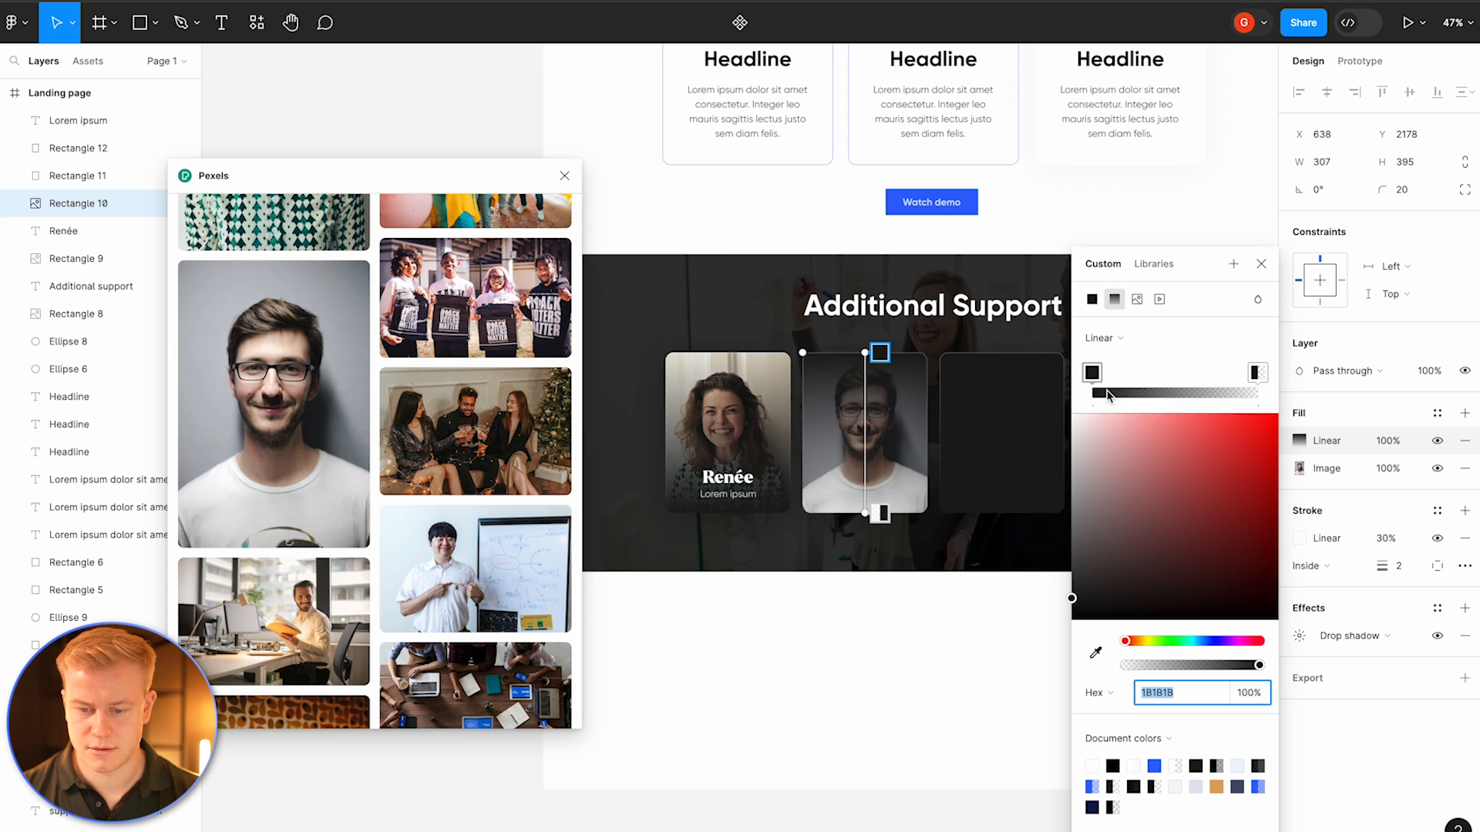
mouse_move(864, 508)
mouse_down()
mouse_move(865, 340)
mouse_move(852, 331)
mouse_move(866, 326)
mouse_move(867, 511)
mouse_up()
mouse_move(864, 326)
mouse_down()
mouse_move(868, 438)
mouse_move(864, 356)
mouse_up()
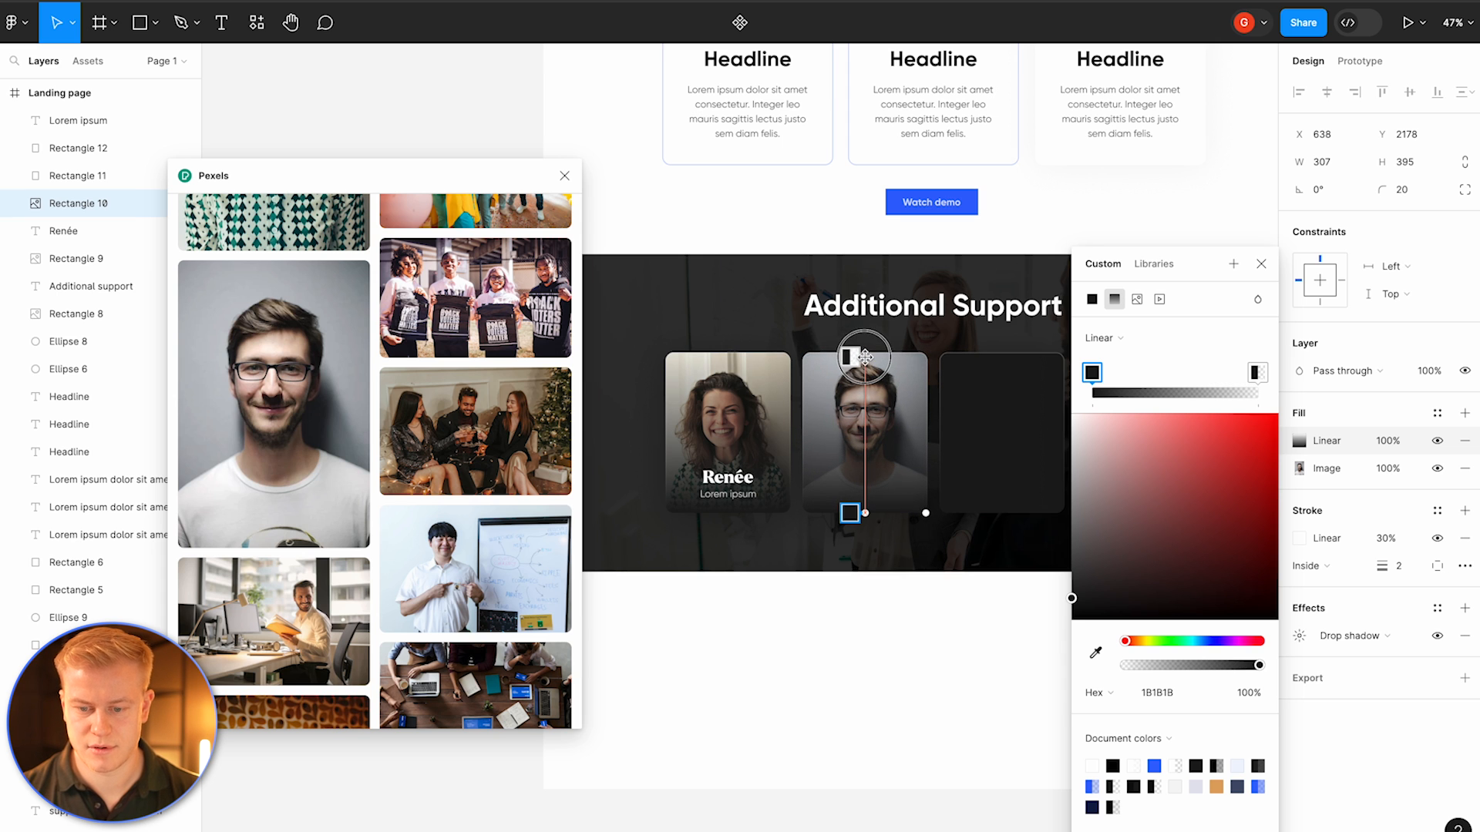
click(751, 550)
Step: Duplicate the first card's name and Lorem ipsum text and move the copies onto the second card
click(749, 495)
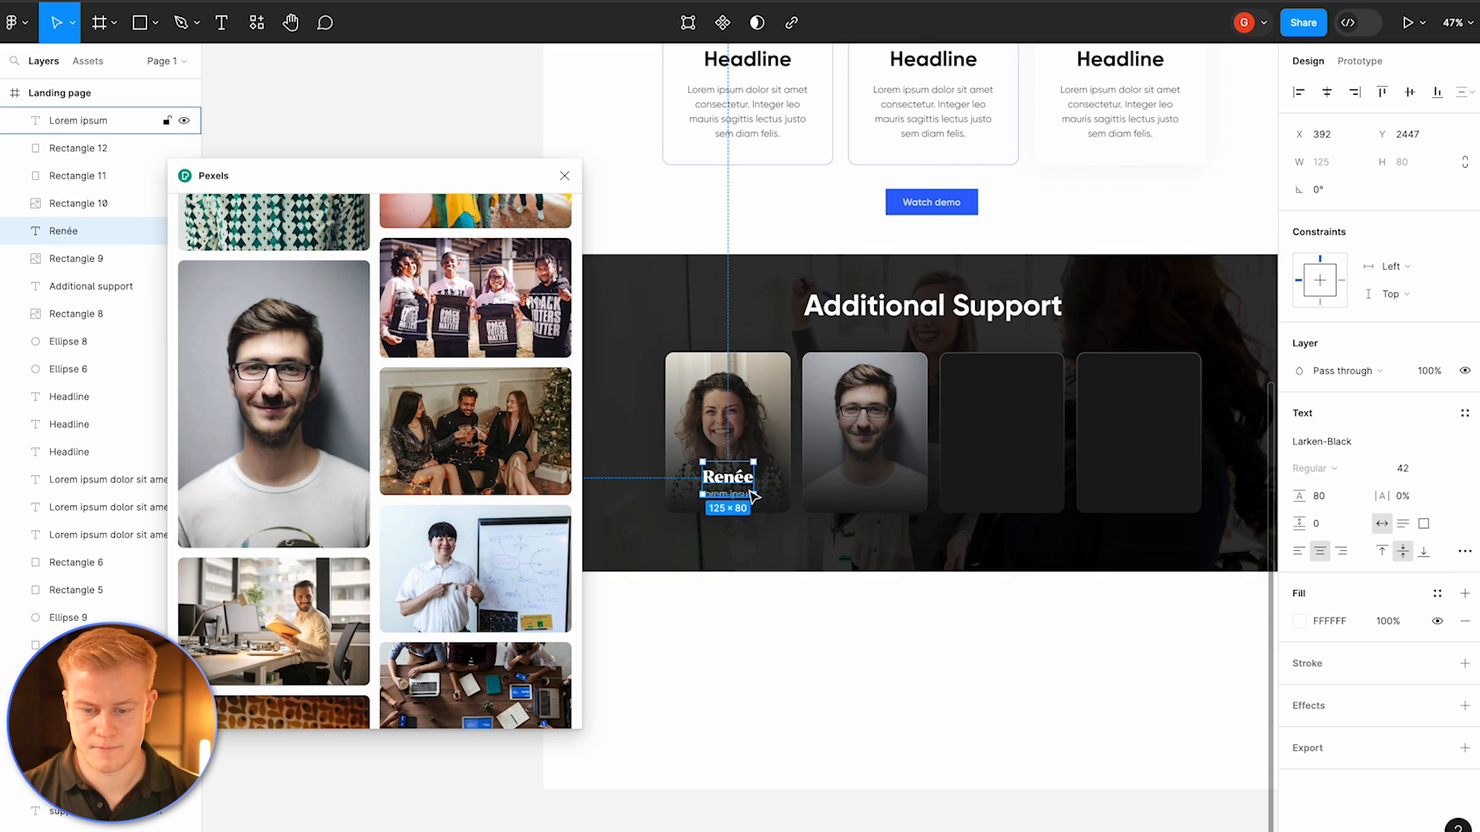
shift+click(743, 493)
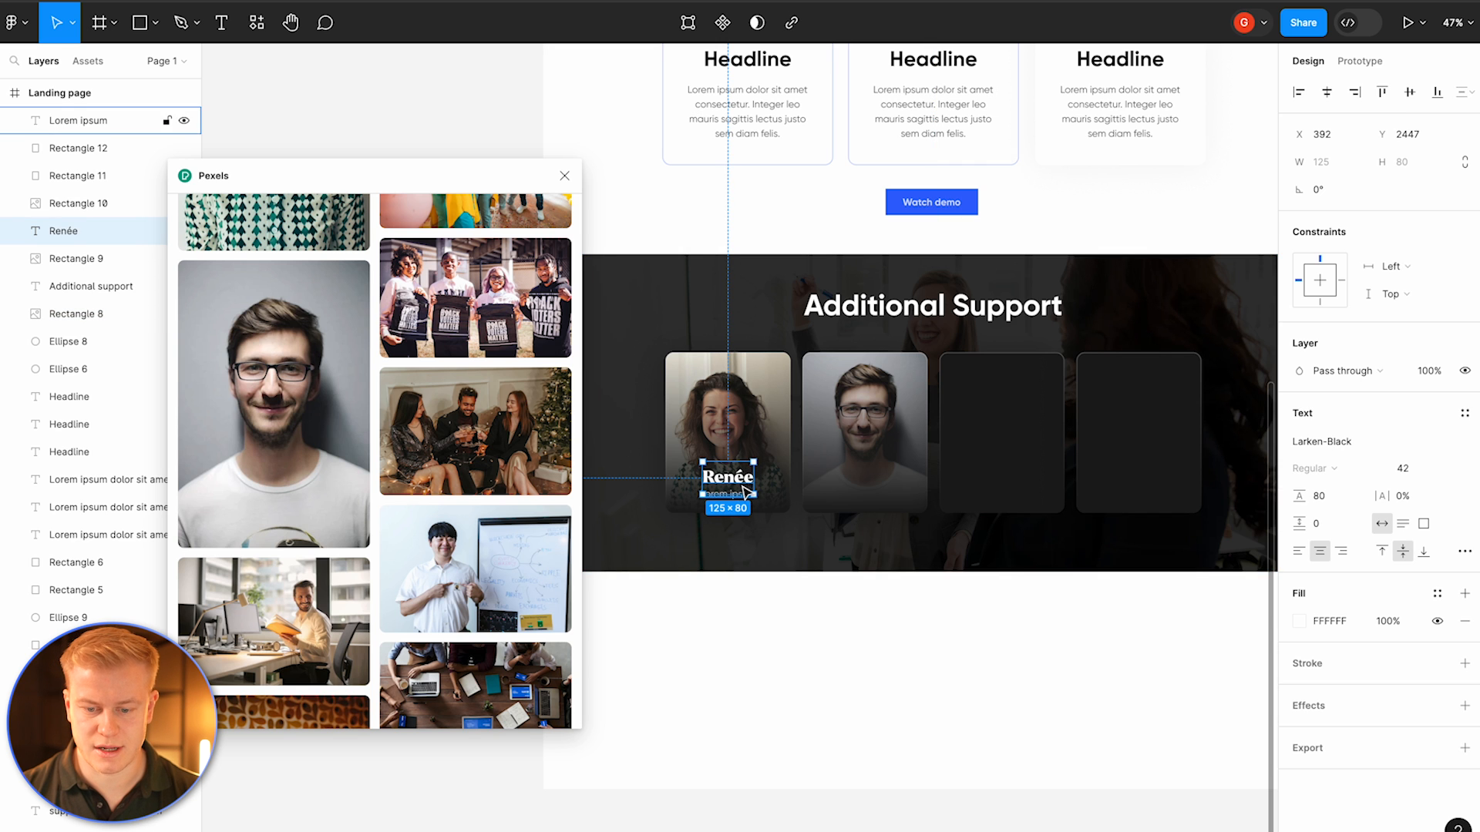
key(ctrl+d)
drag(730, 491, 868, 491)
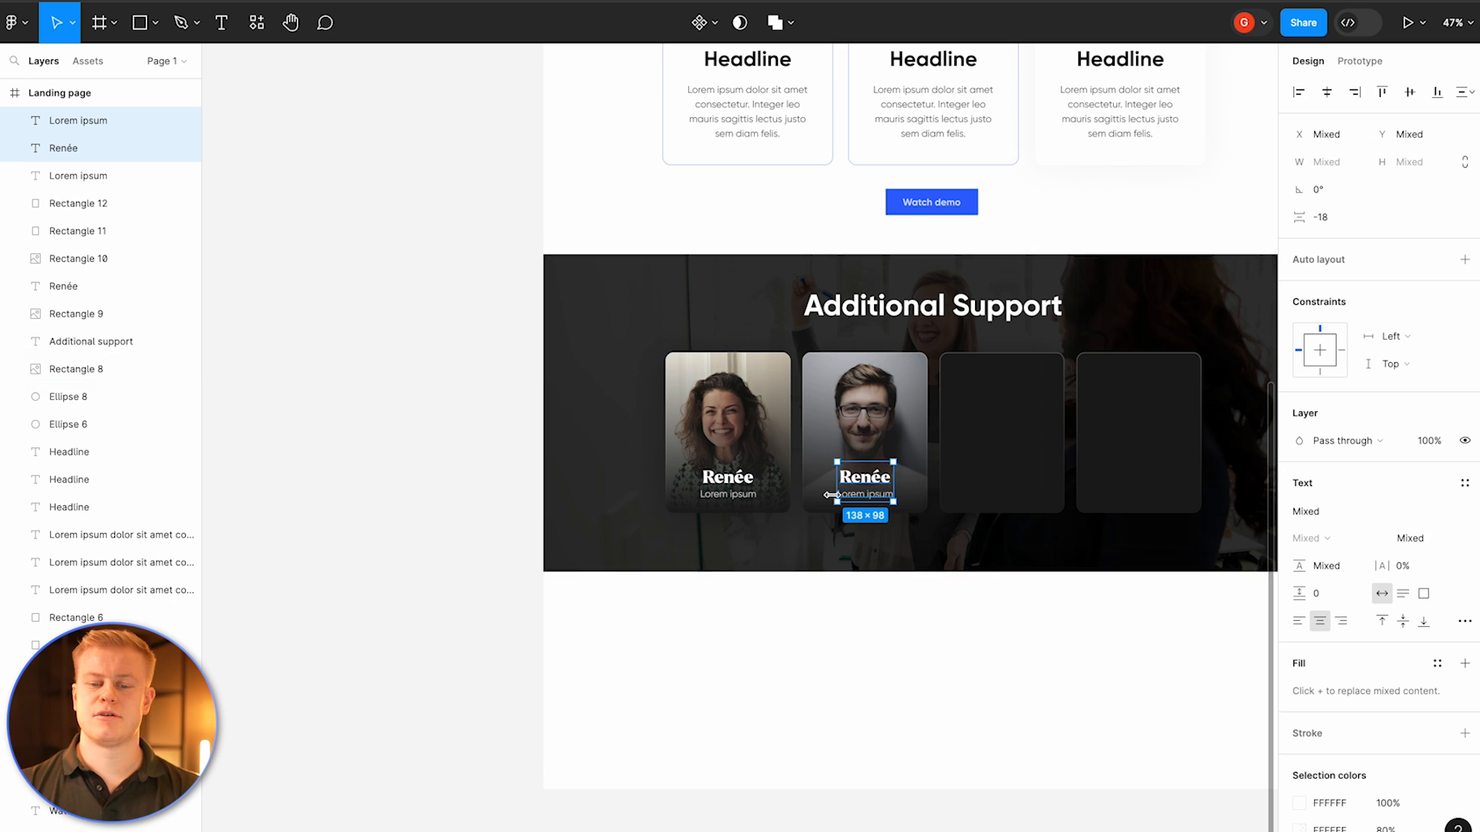
Step: Group the first card's image, name and description together
click(801, 621)
click(664, 397)
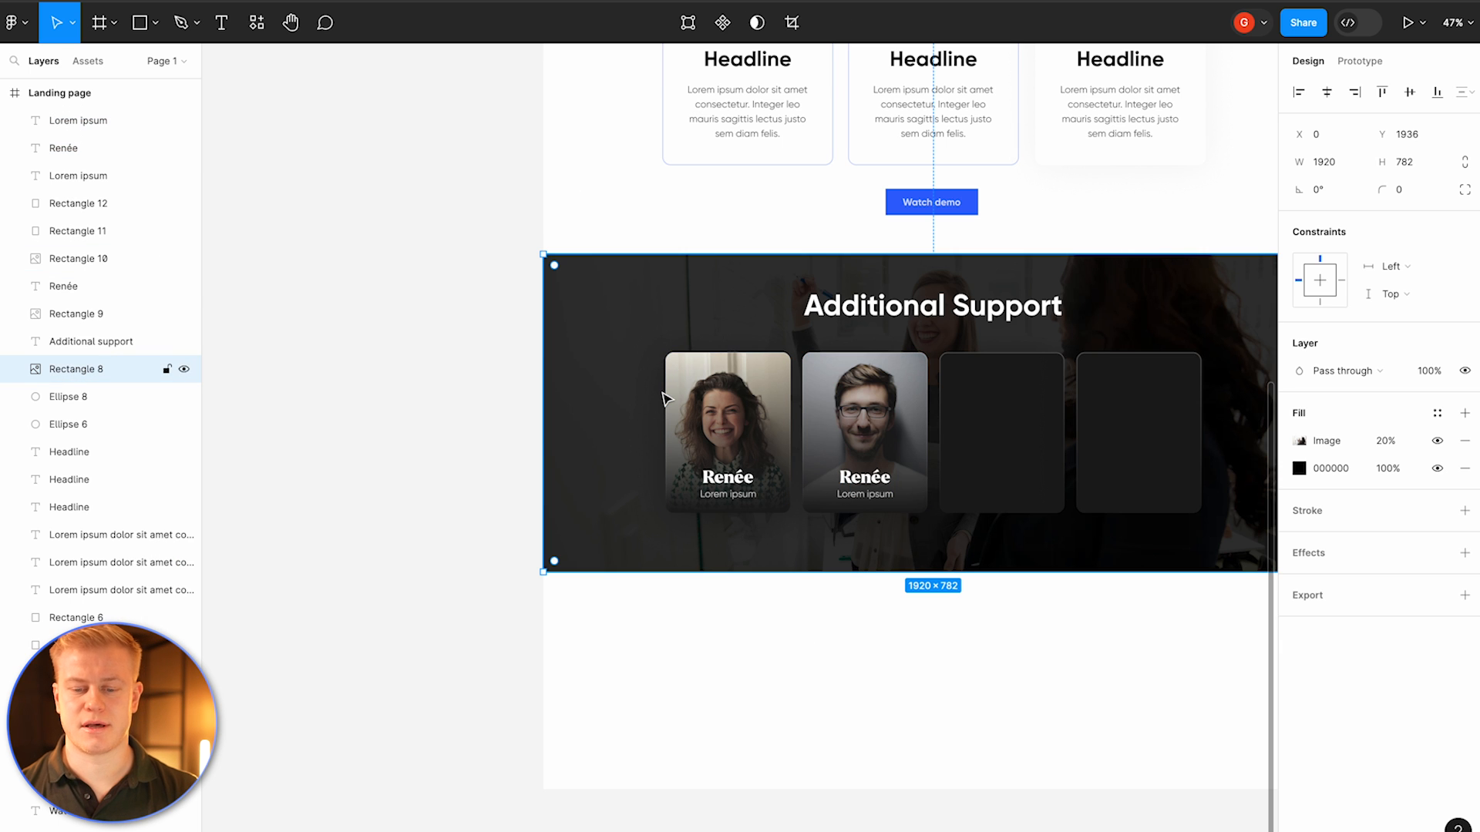
scroll(673, 398, up, 3)
click(724, 392)
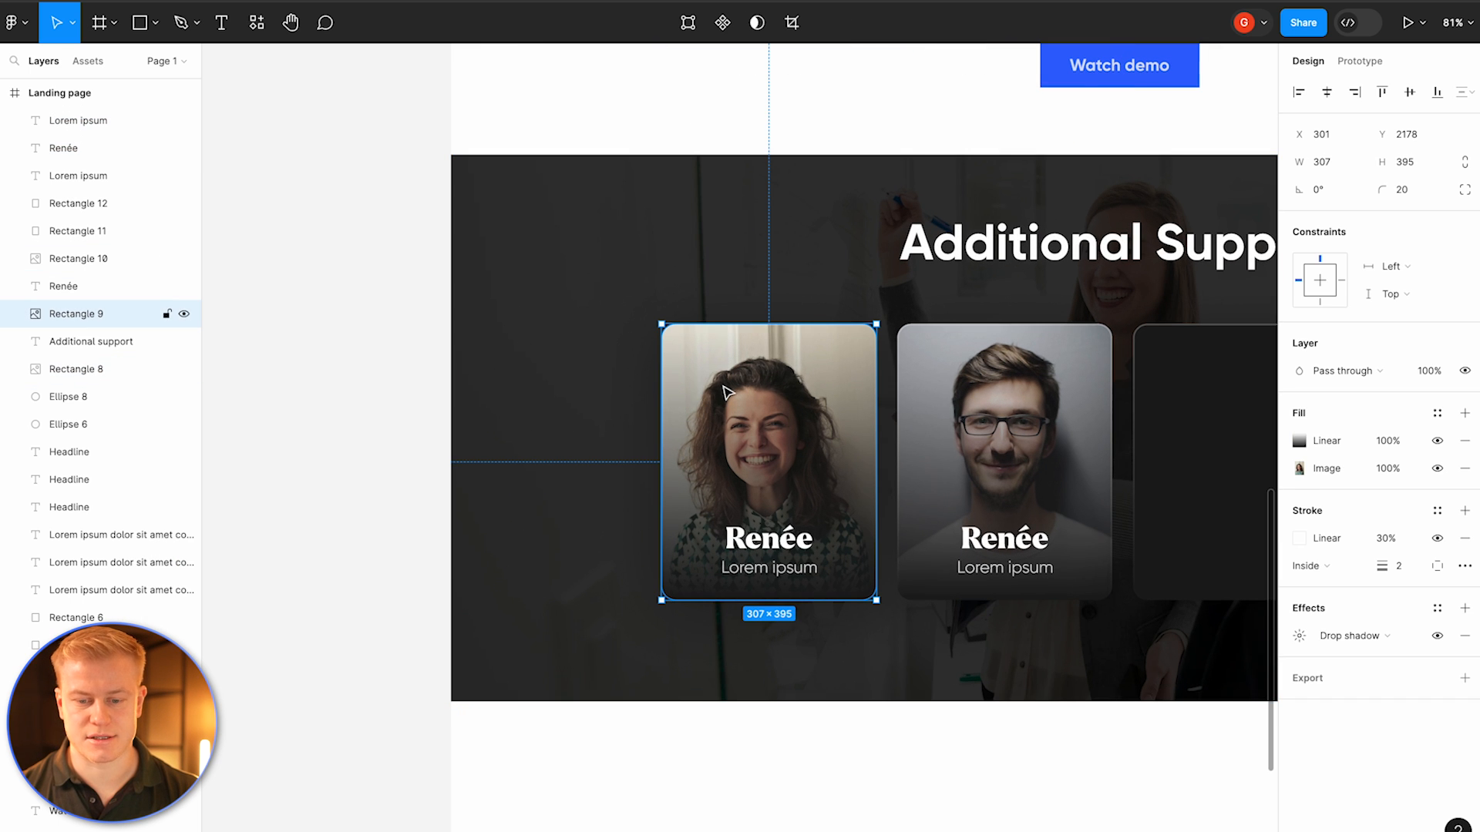
shift+click(759, 539)
shift+click(744, 570)
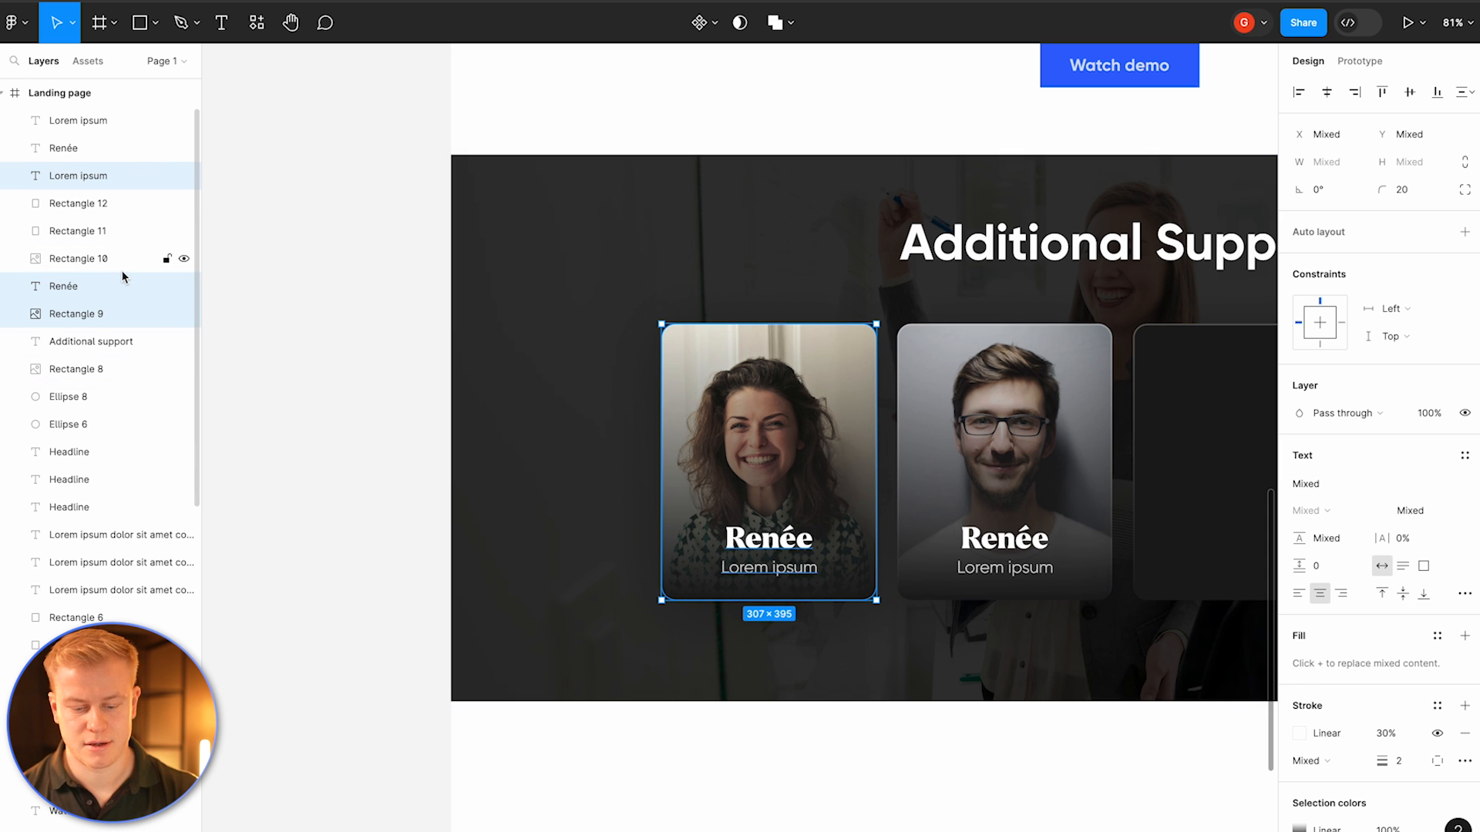
key(ctrl+g)
drag(743, 441, 678, 339)
scroll(1398, 775, down, 1)
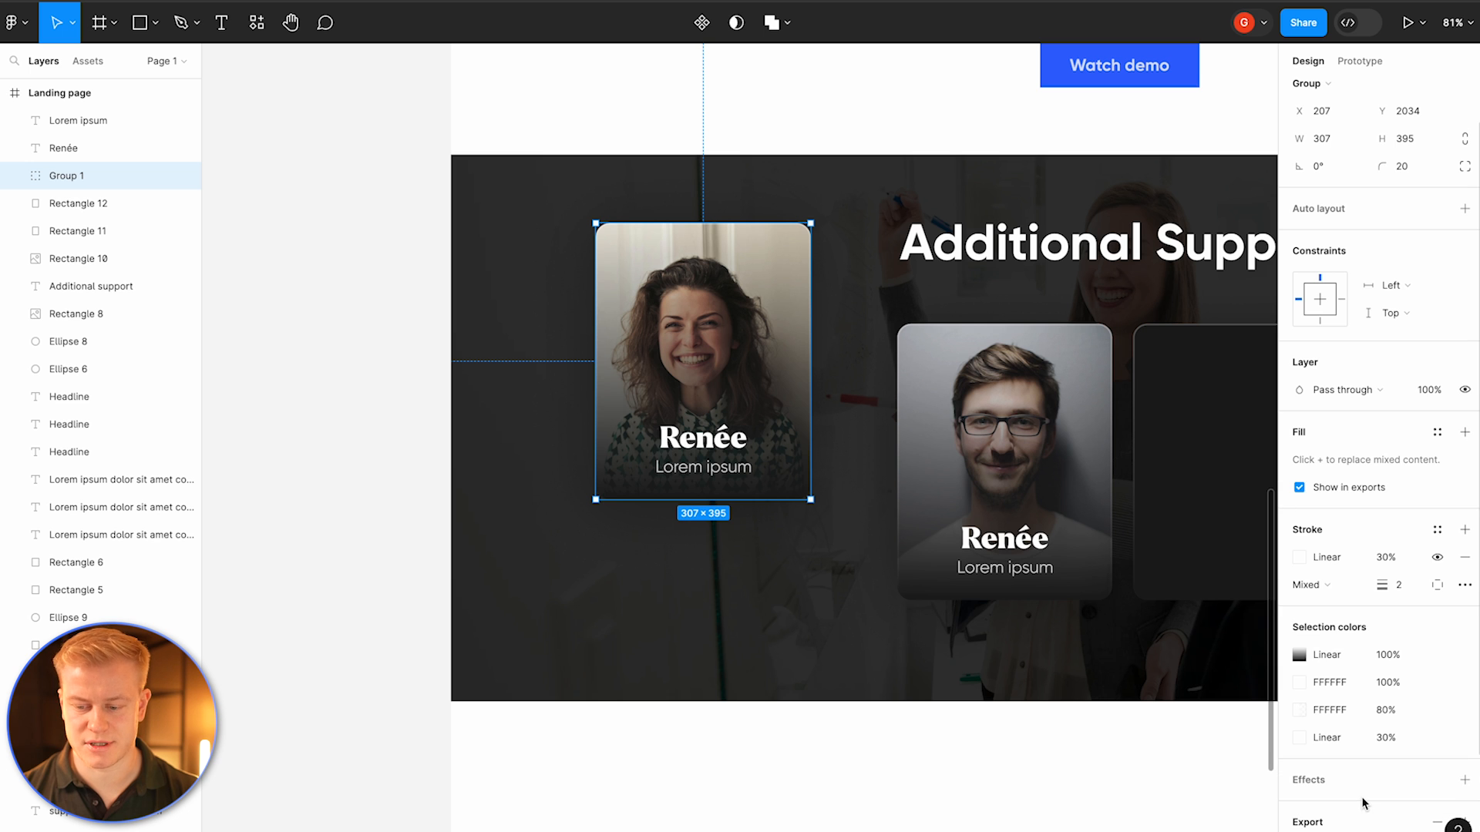
scroll(1304, 767, down, 1)
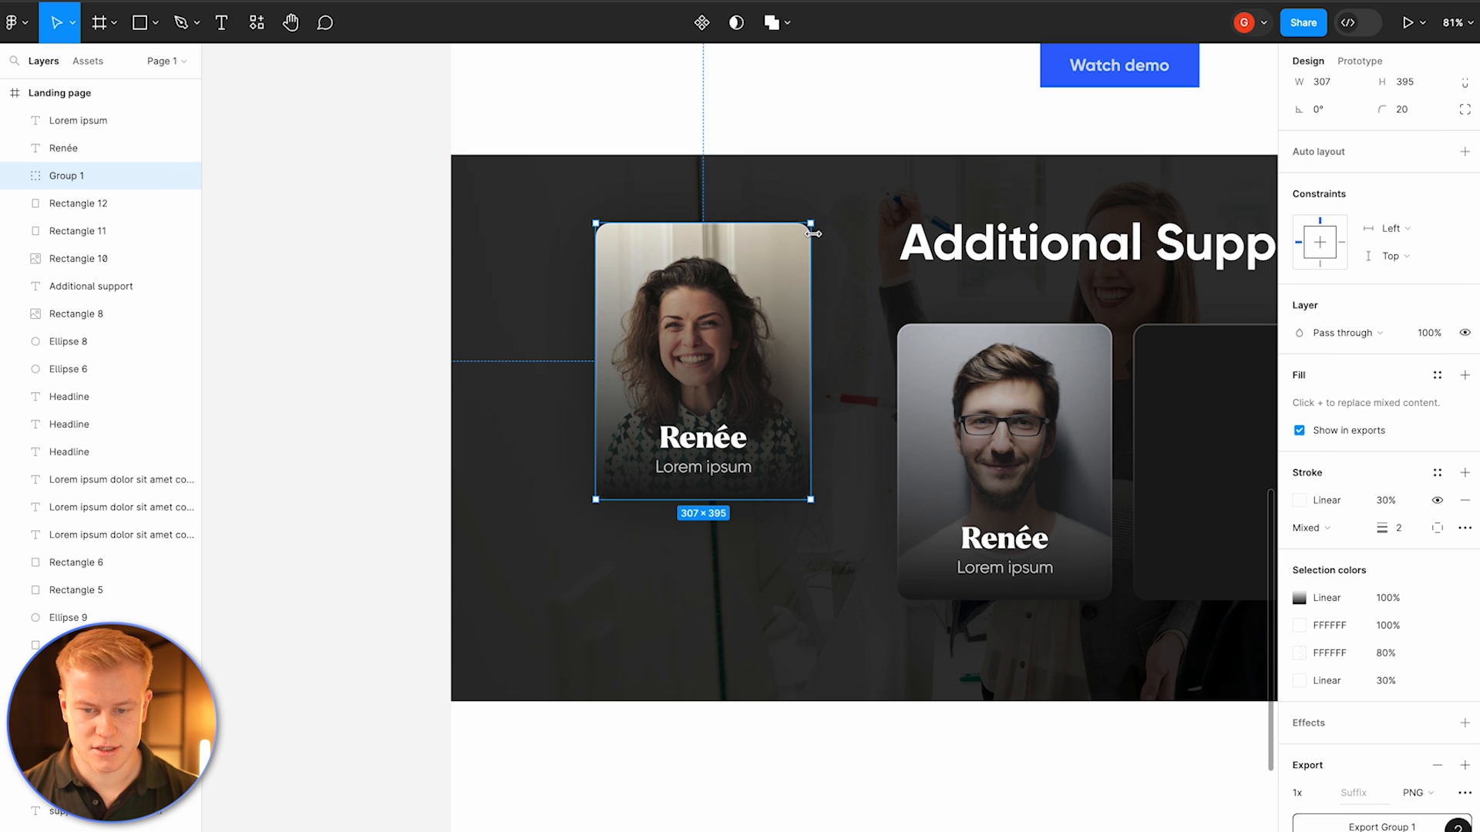
scroll(809, 216, up, 10)
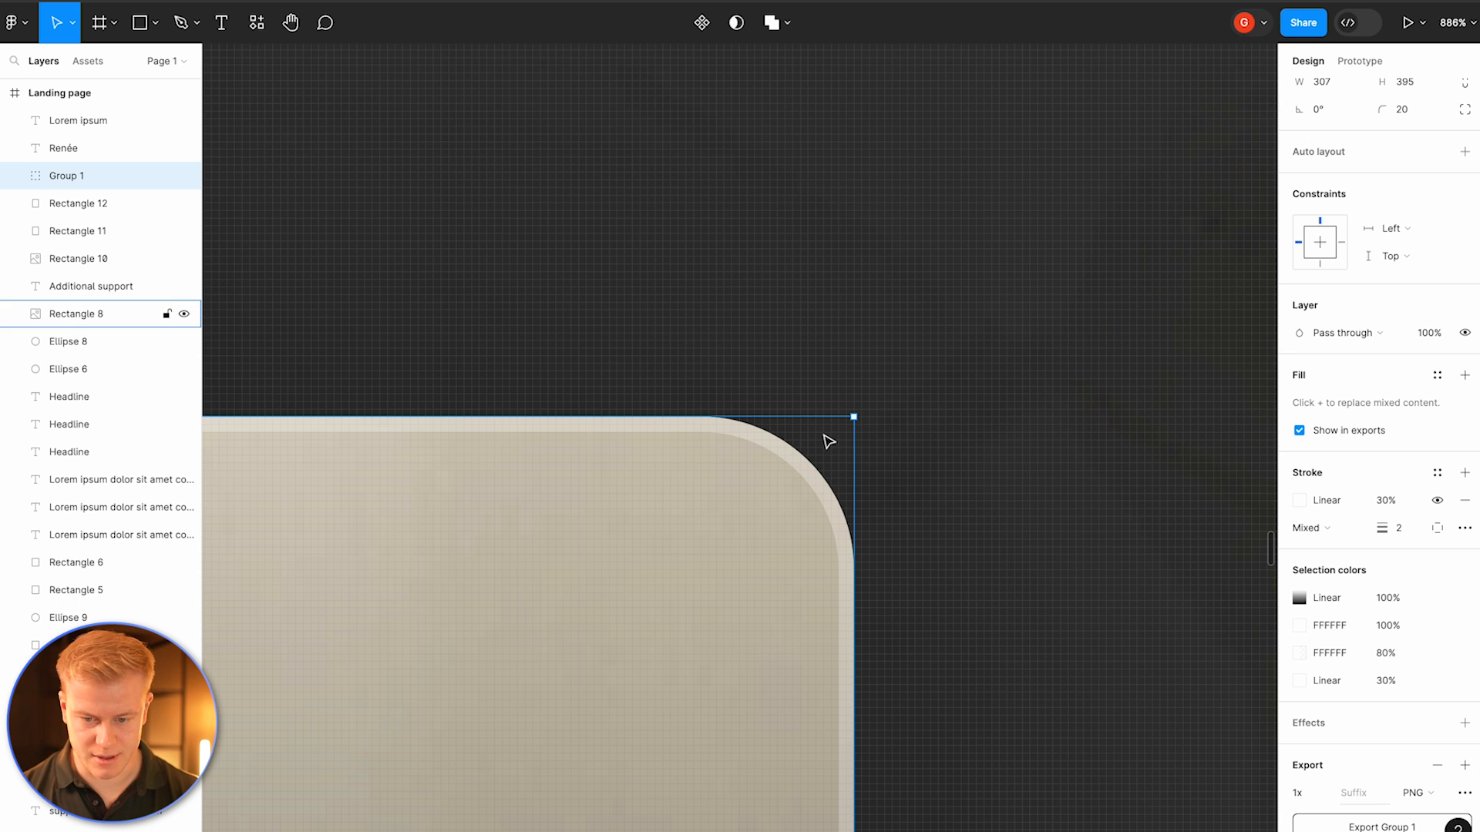
scroll(829, 441, down, 10)
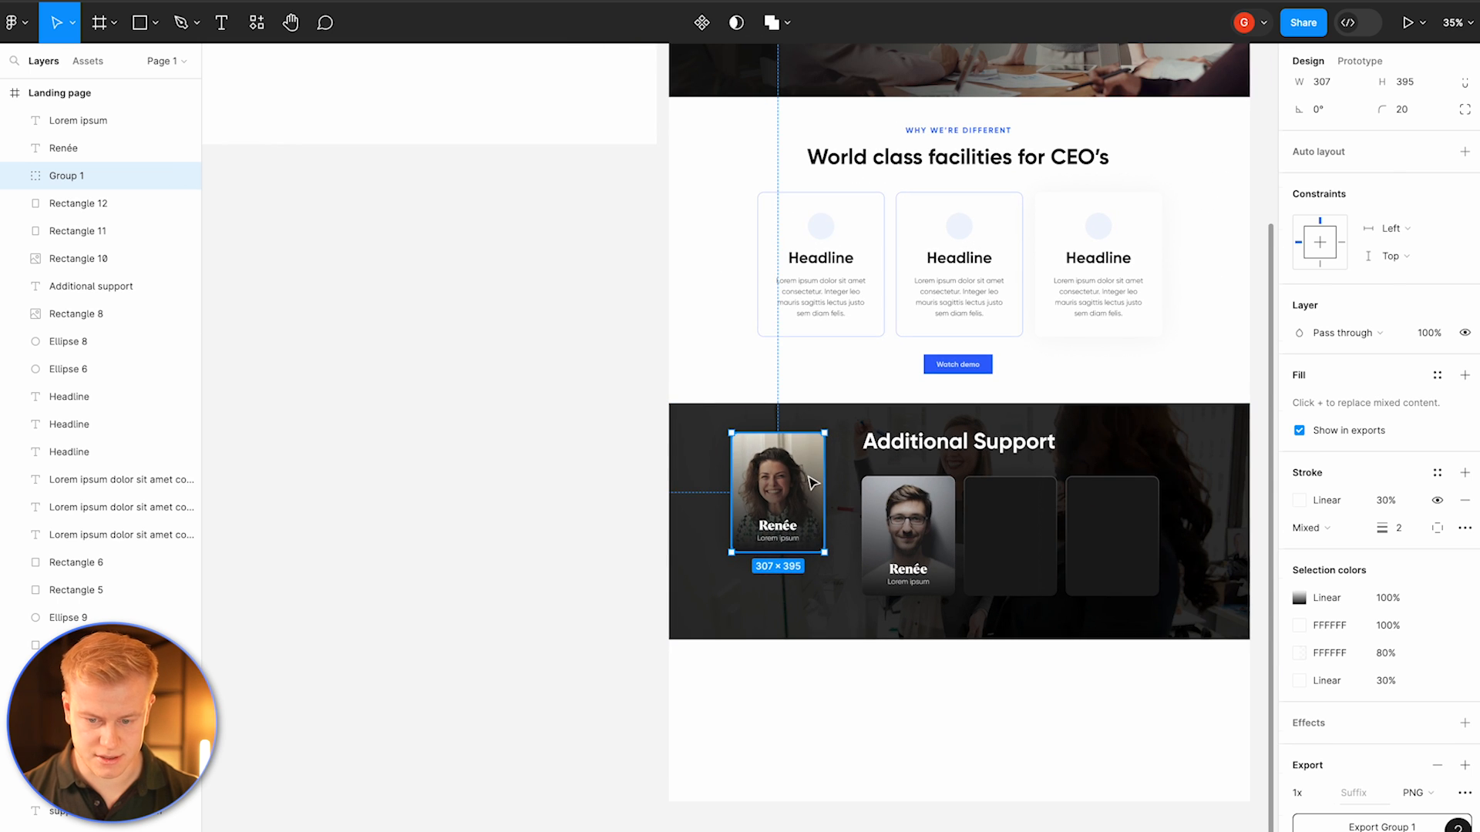
drag(811, 481, 840, 525)
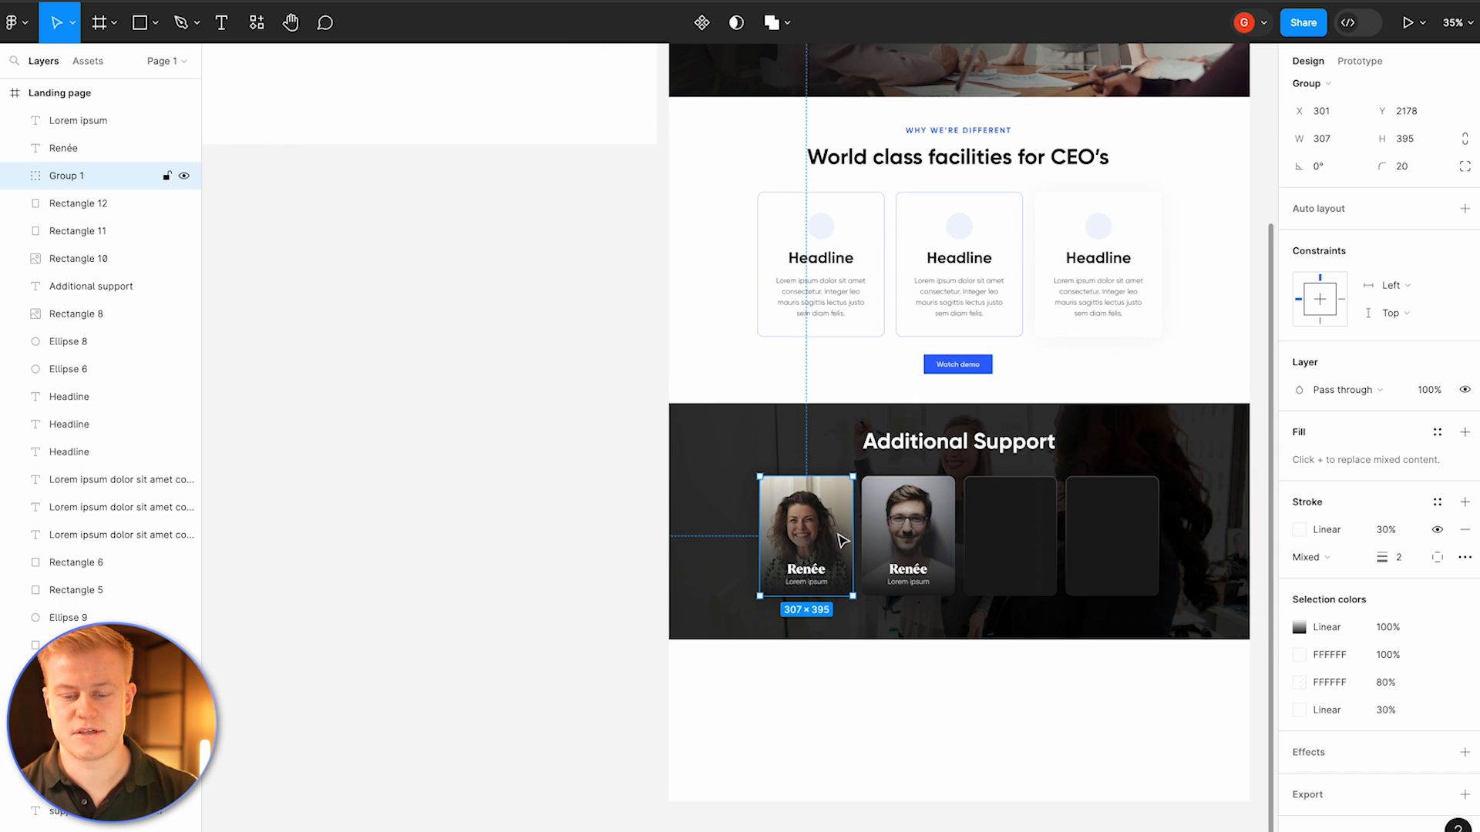
Step: Delete the two empty cards at the end of the row
double_click(813, 574)
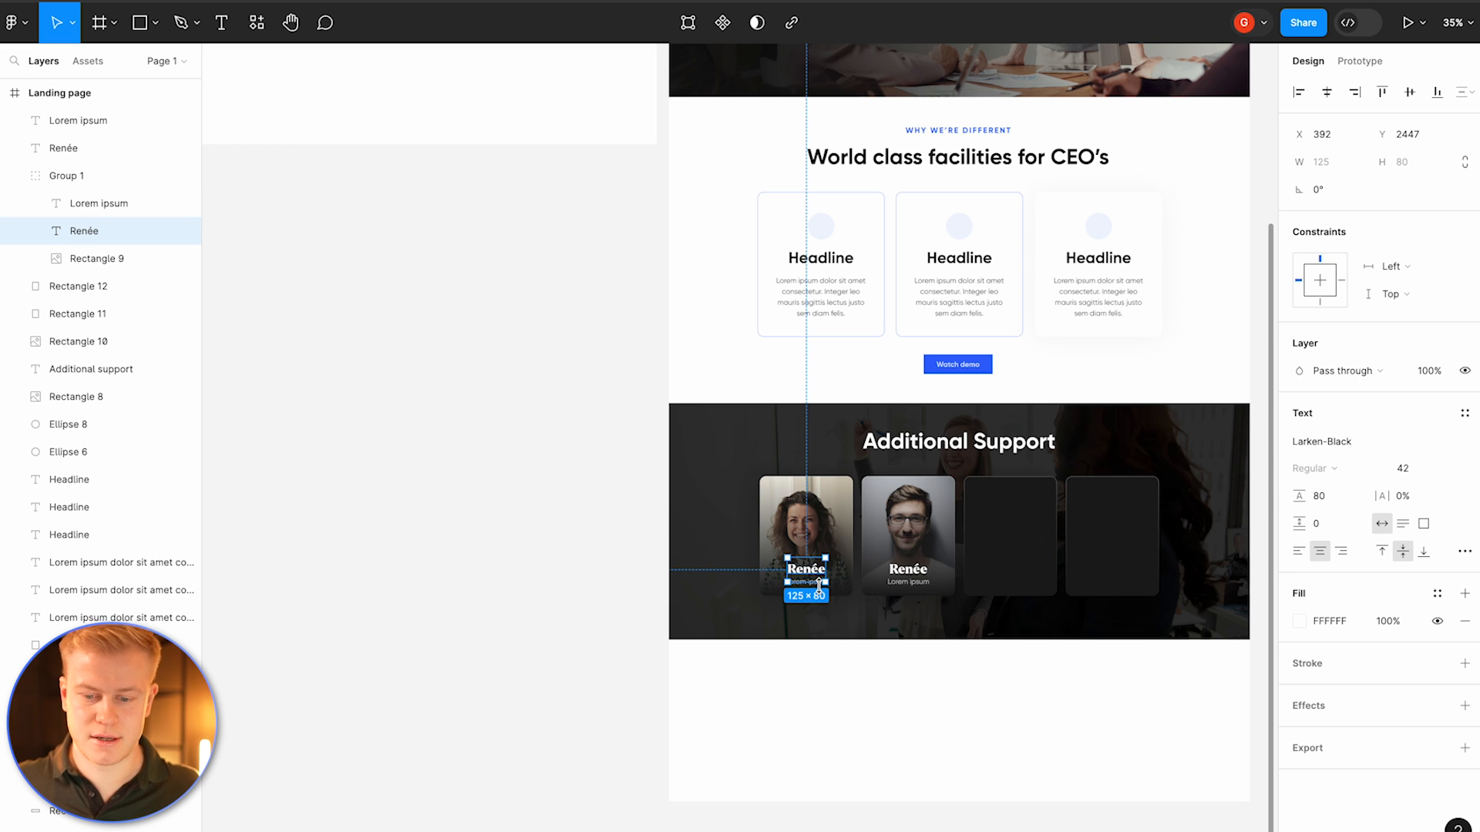
click(1038, 518)
key(Delete)
click(1081, 495)
key(Delete)
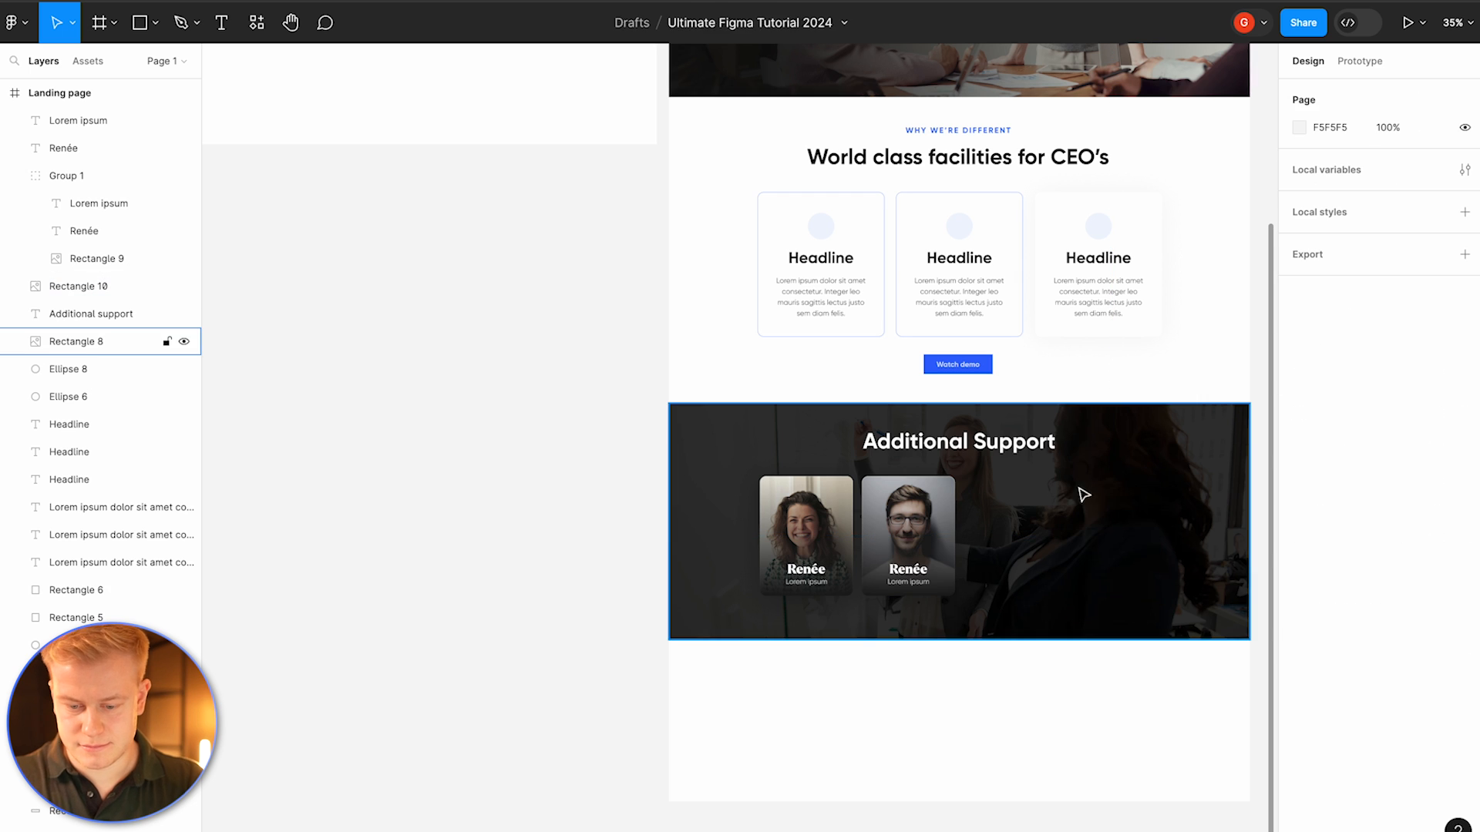
Step: Replace the second card's name text with a different first name
click(907, 571)
scroll(907, 572, up, 5)
double_click(907, 569)
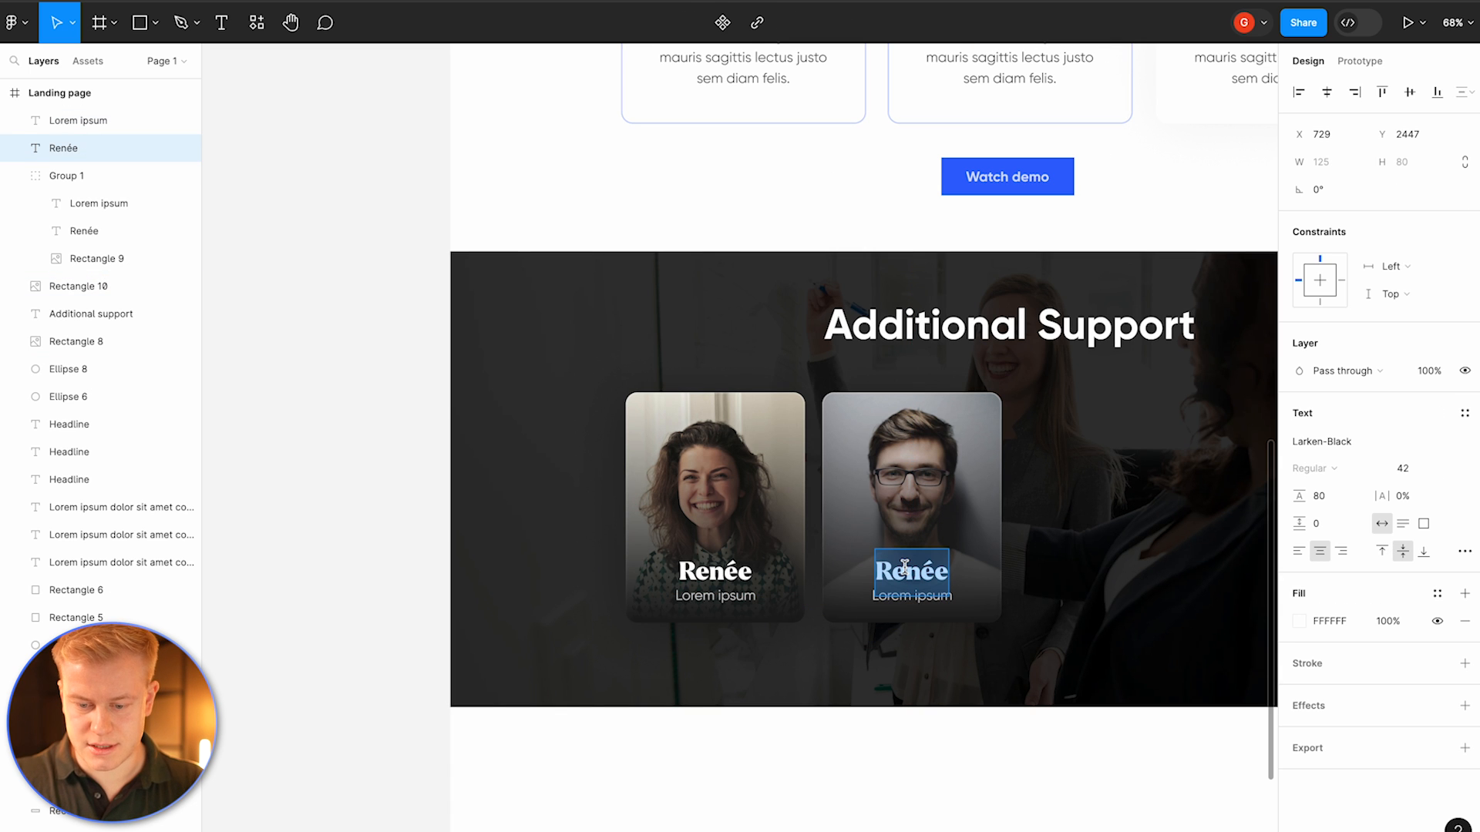
text(Reece)
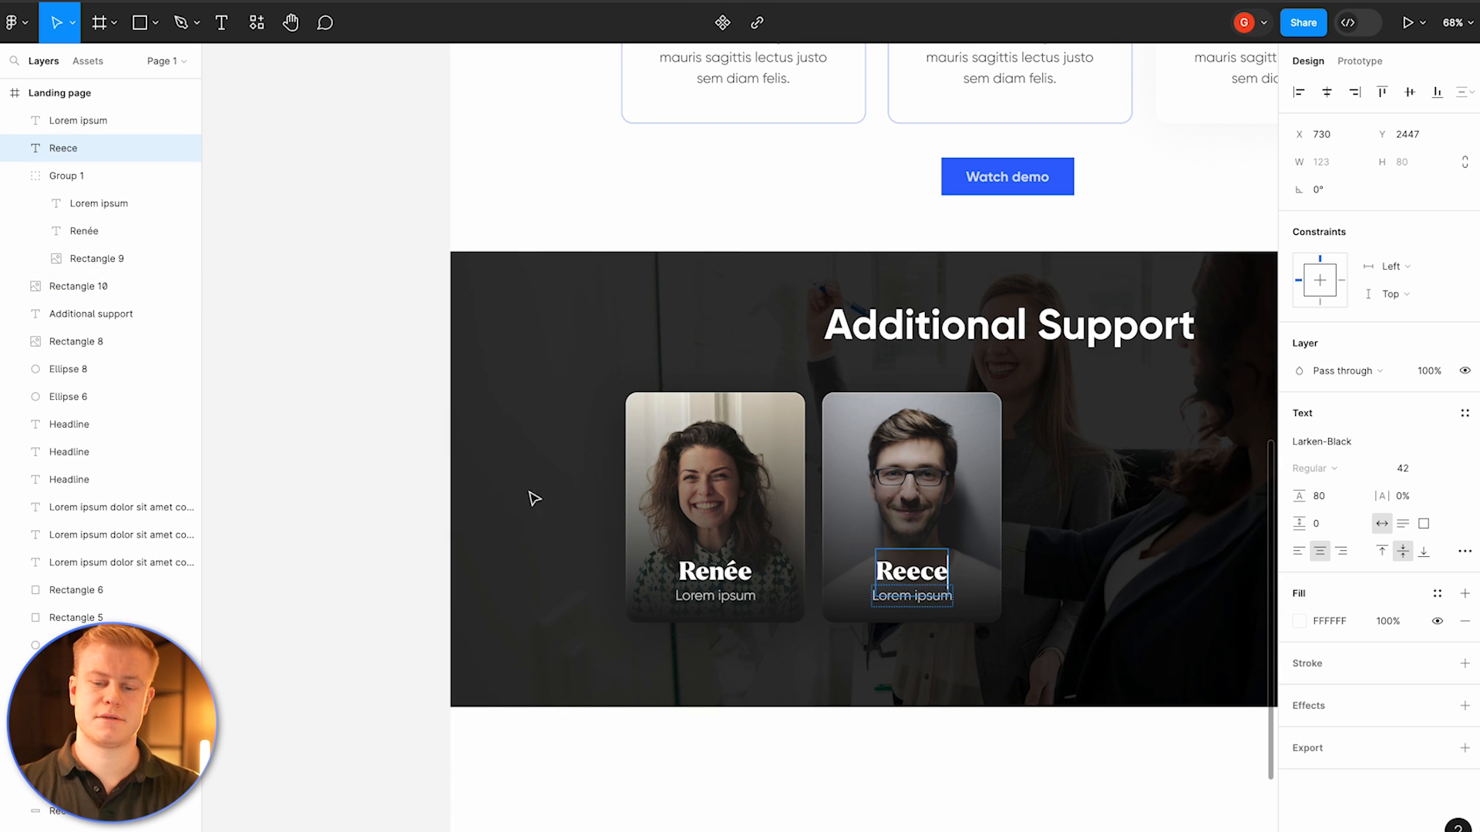
key(Escape)
Step: Change the second card's name font to Montserrat
click(1369, 448)
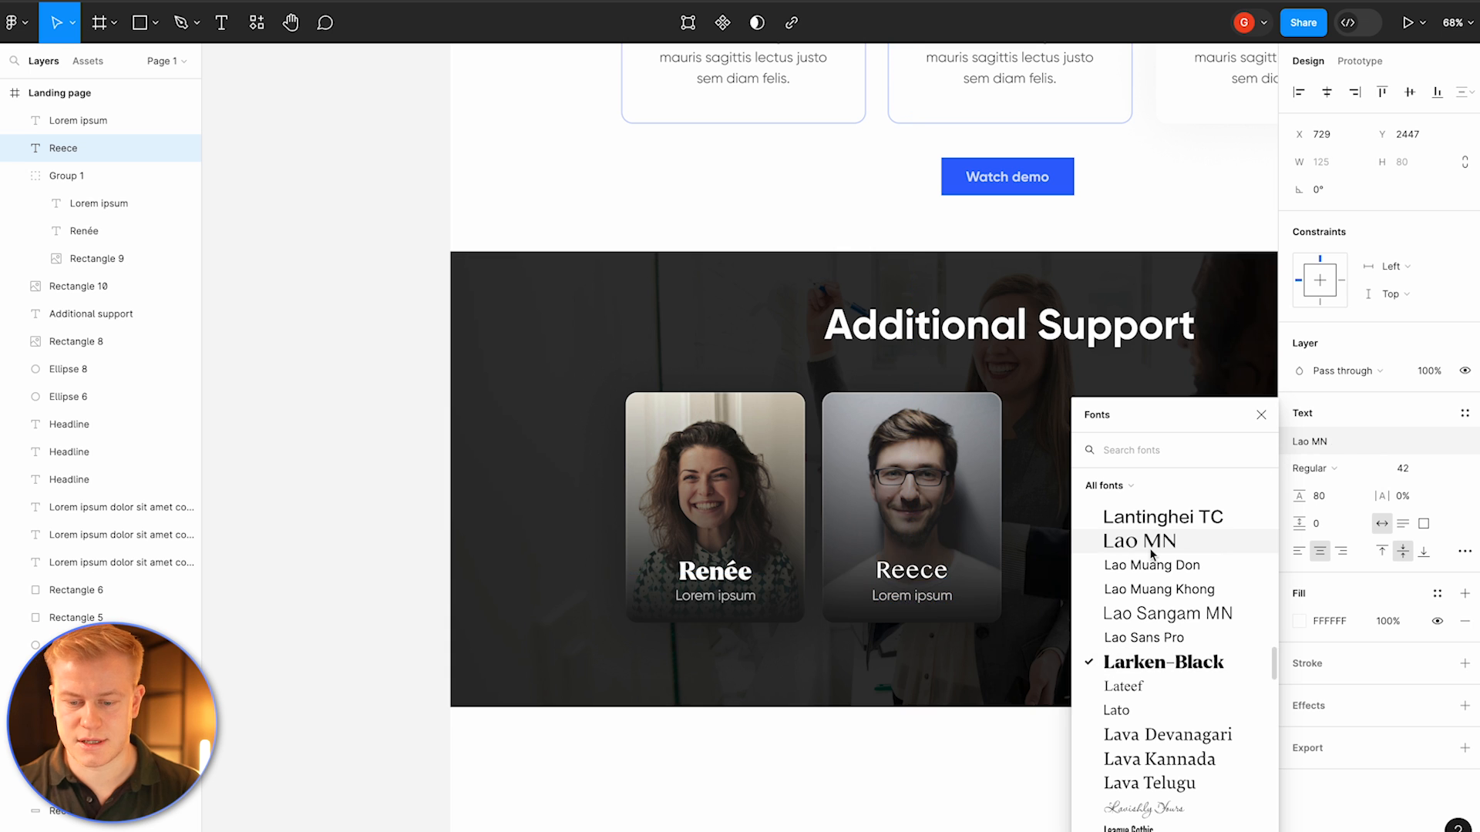
click(687, 570)
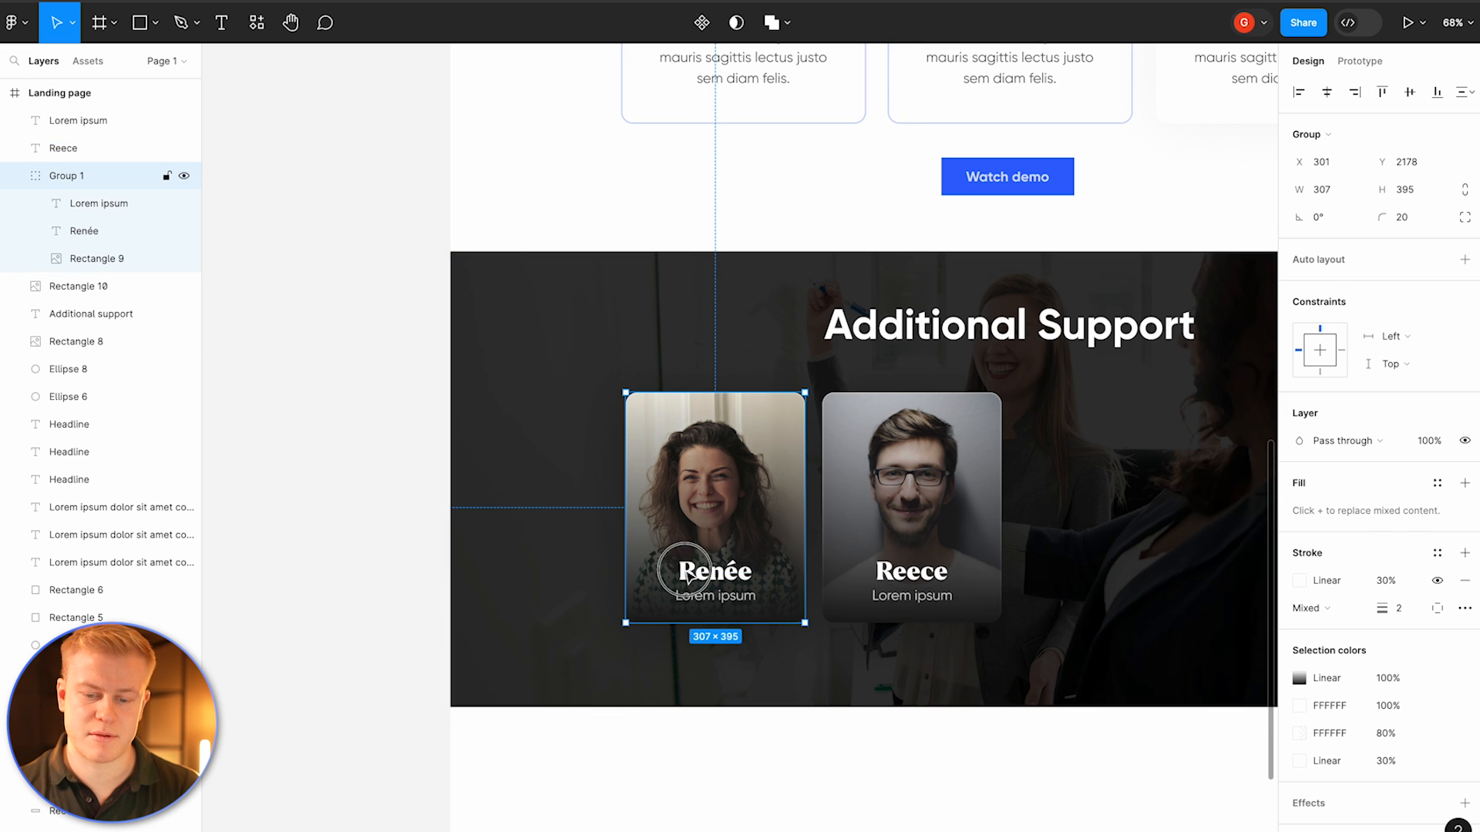
click(891, 584)
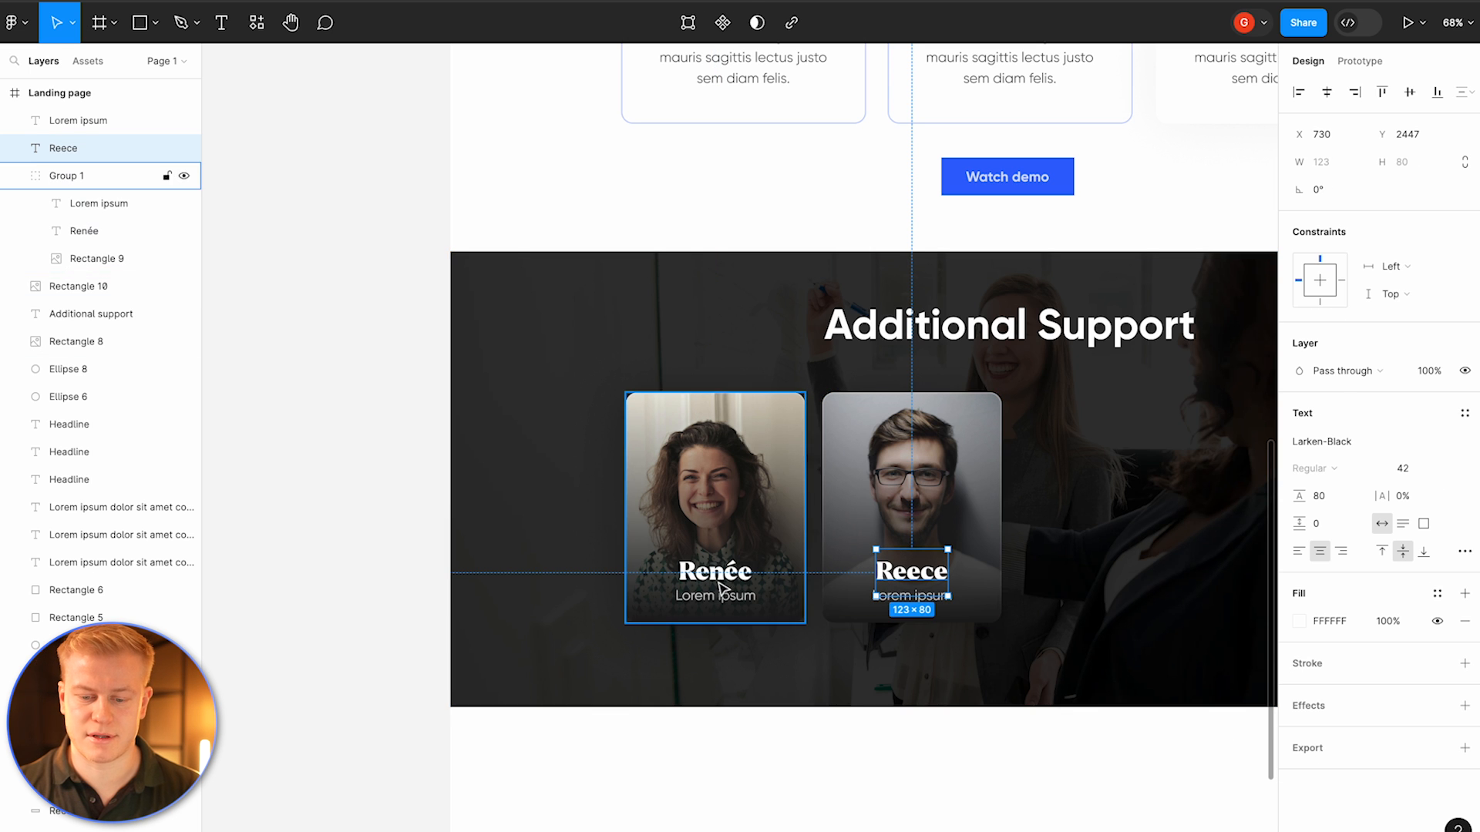
click(1322, 444)
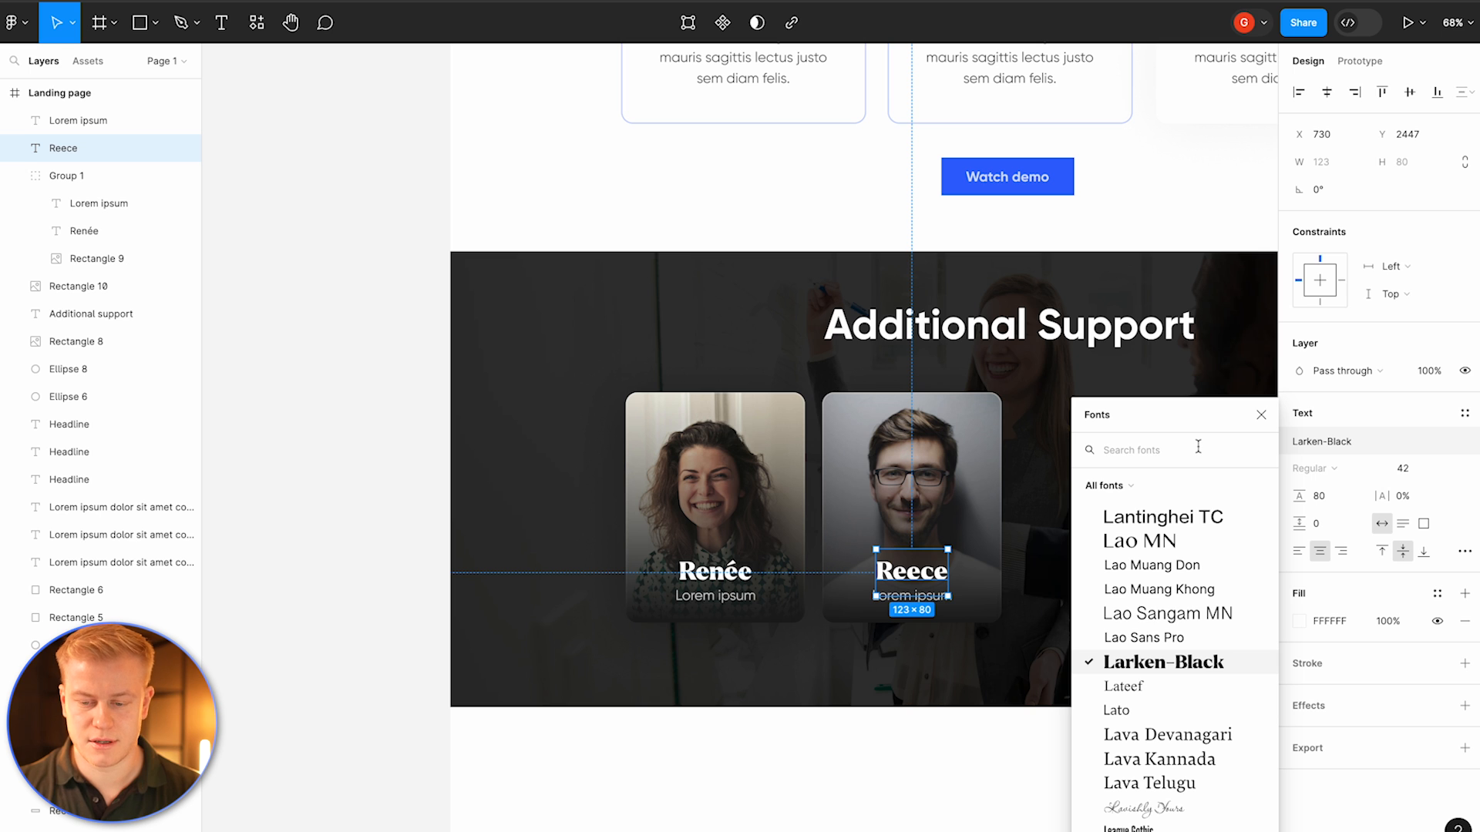
text(mont)
click(1152, 574)
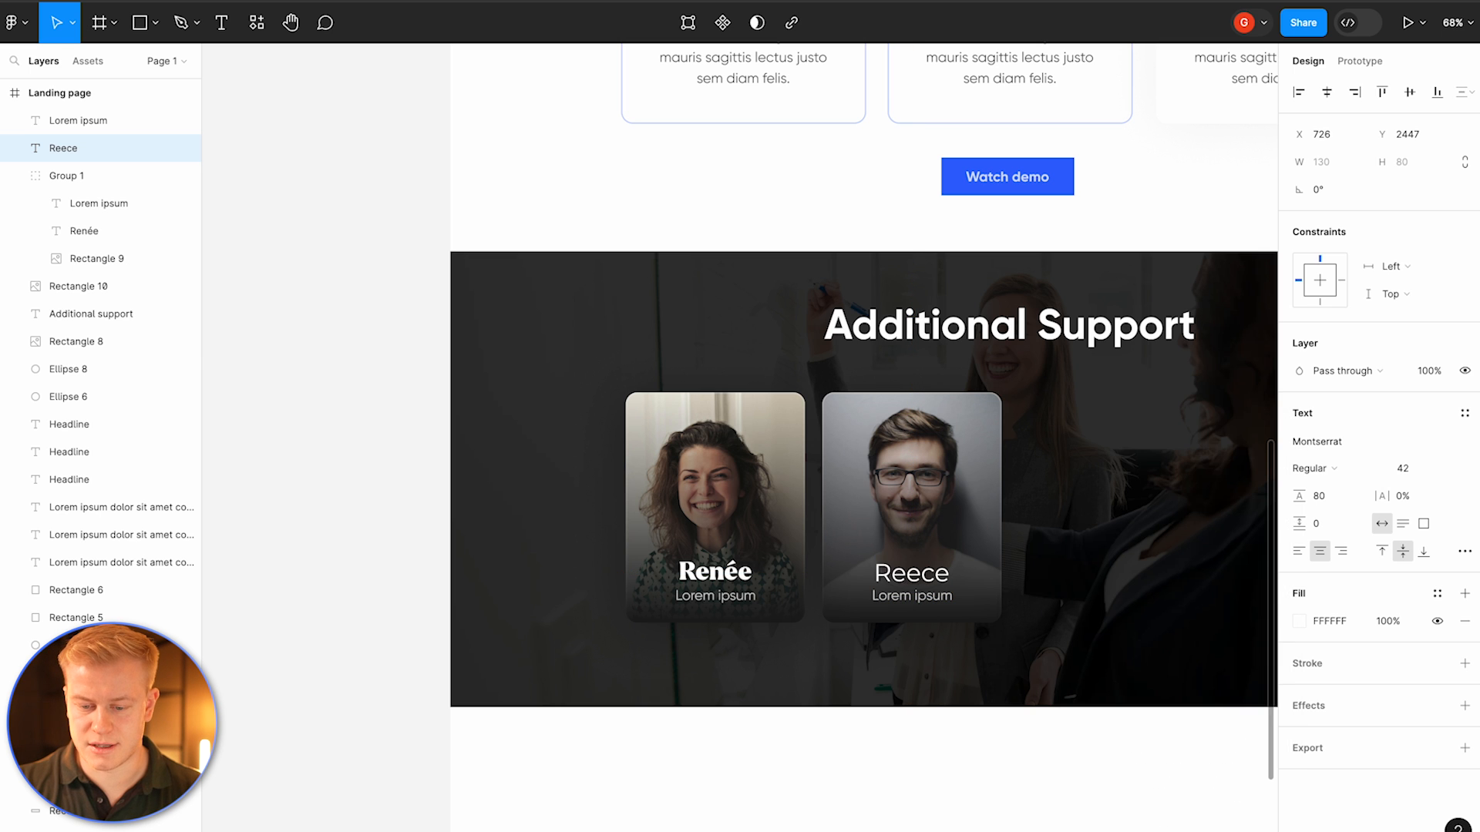
Step: Set the second name's weight to Black Italic and switch its case to uppercase
click(1314, 468)
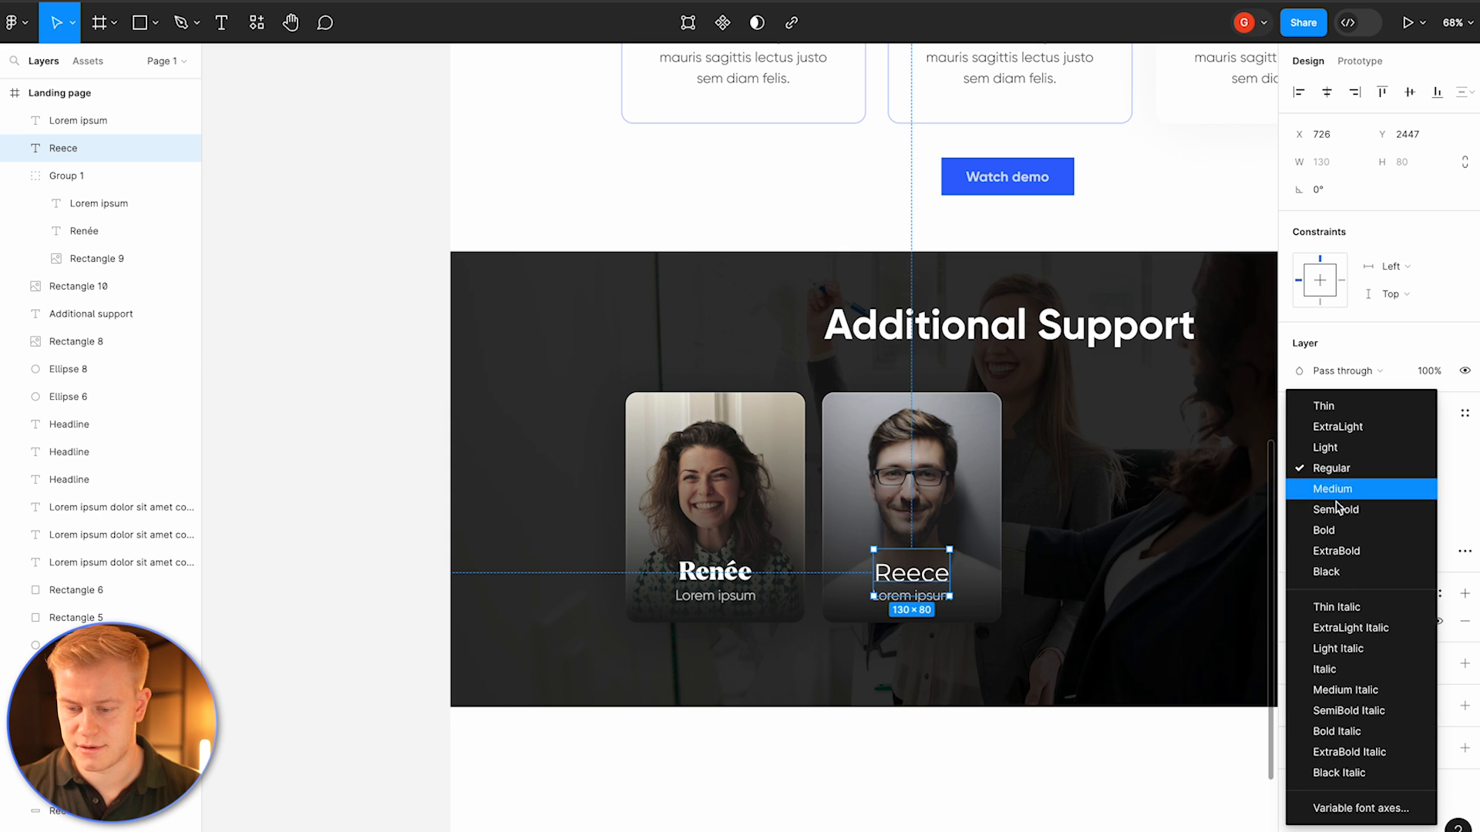
click(1341, 774)
click(1464, 550)
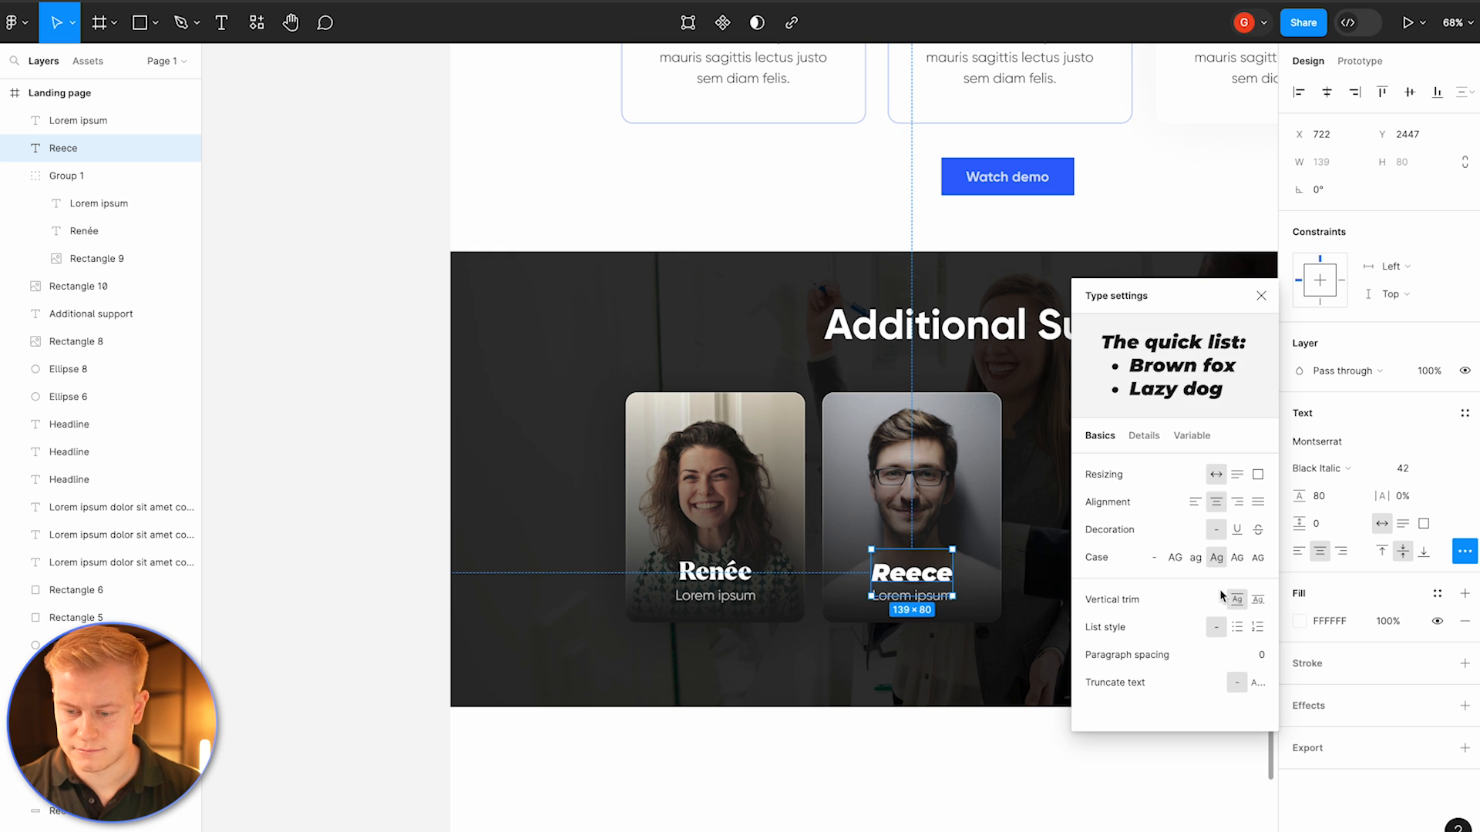
click(1176, 557)
click(562, 449)
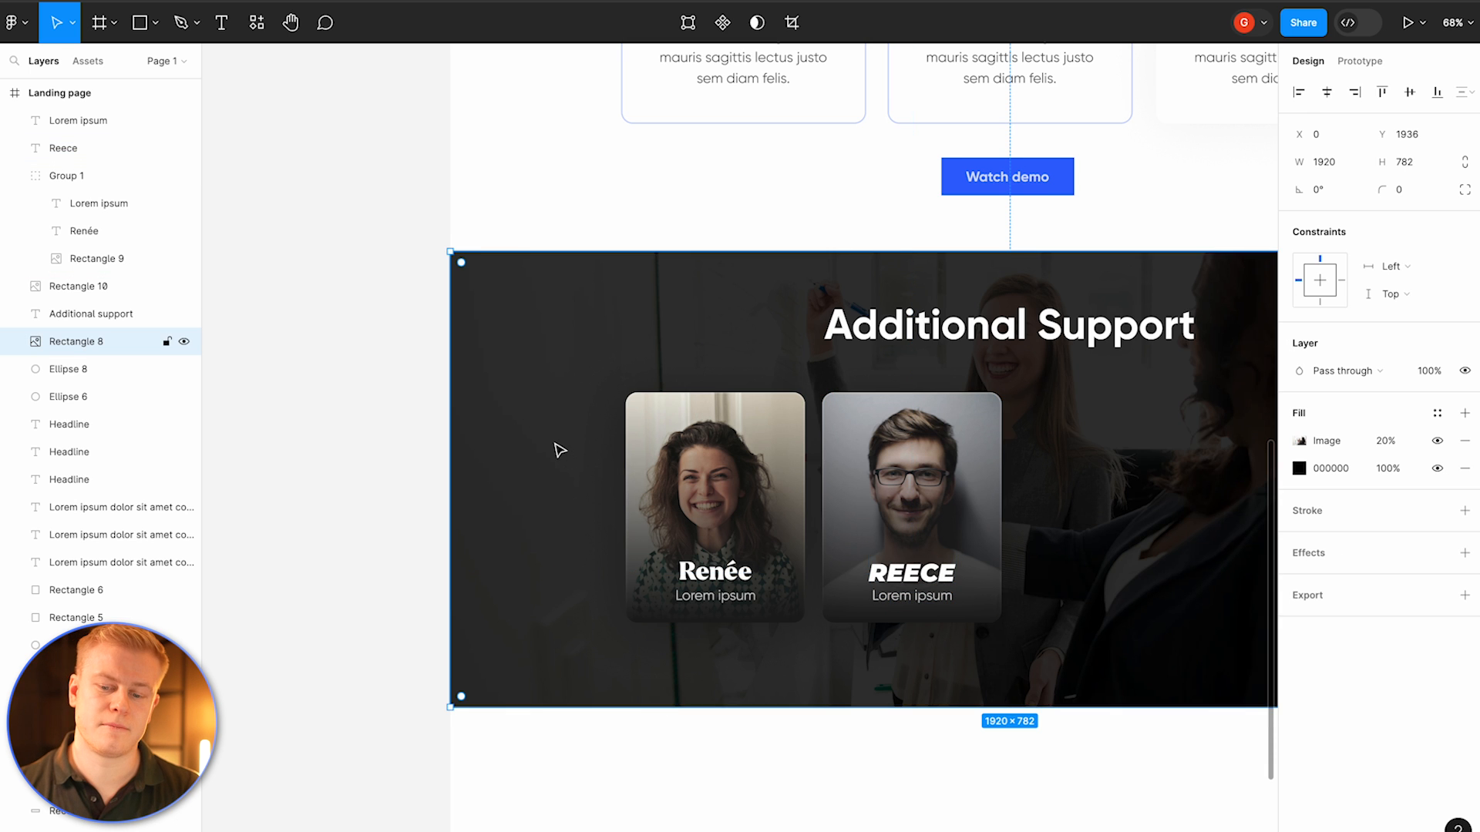
Step: Group the second card's image, name and description together
scroll(559, 450, right, 2)
scroll(560, 450, down, 1)
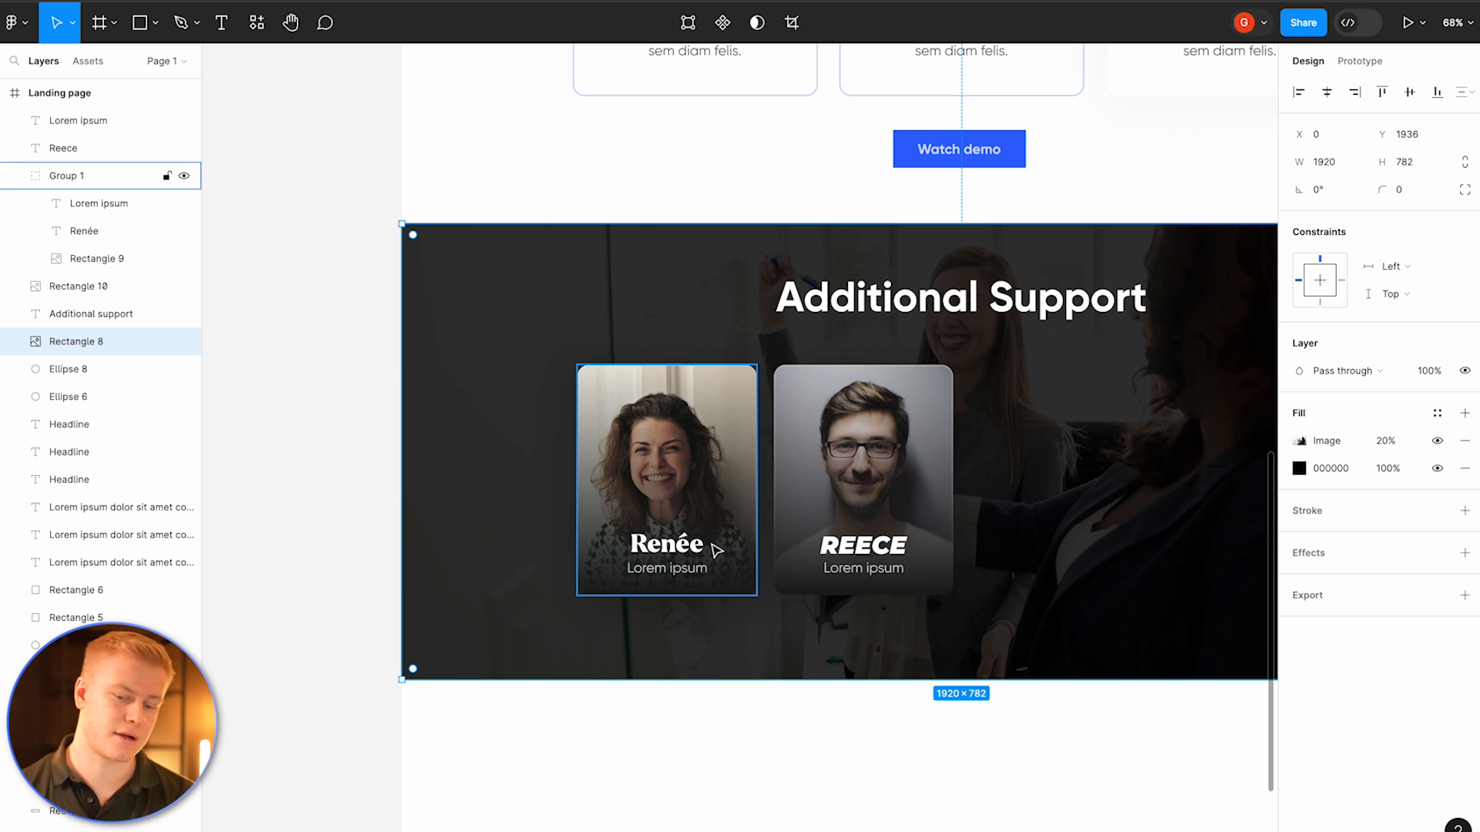
key(ctrl+z)
click(924, 481)
click(886, 554)
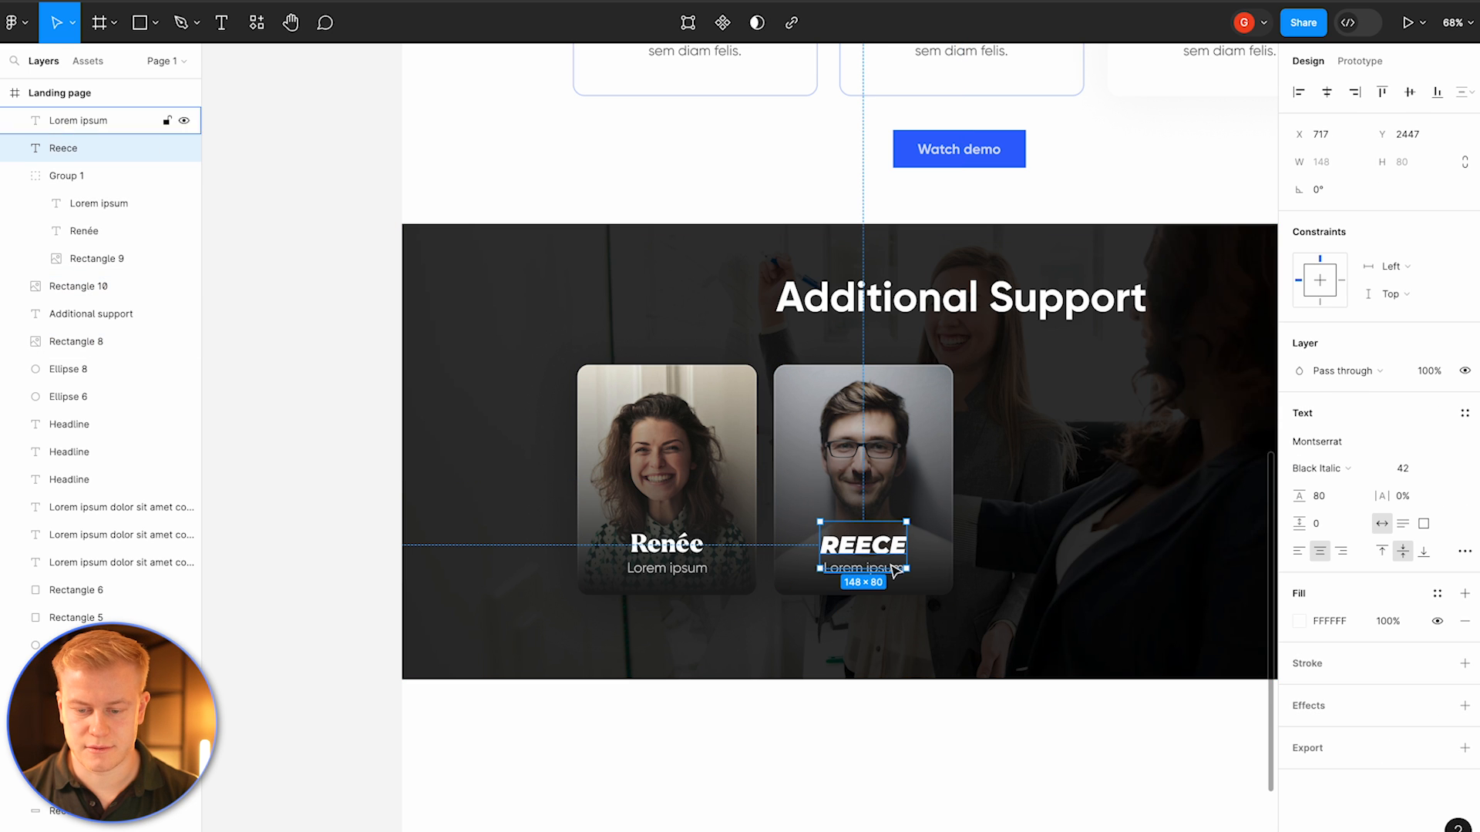
shift+click(882, 578)
shift+click(930, 538)
key(ctrl+g)
Step: Duplicate both card groups and place the copies to the right, completing a row of four
shift+click(708, 515)
key(ctrl+d)
drag(662, 515, 1052, 520)
Step: Zoom out to compare the landing page with the reference design beside it
scroll(1052, 519, right, 3)
click(953, 626)
click(930, 714)
scroll(928, 720, down, 1)
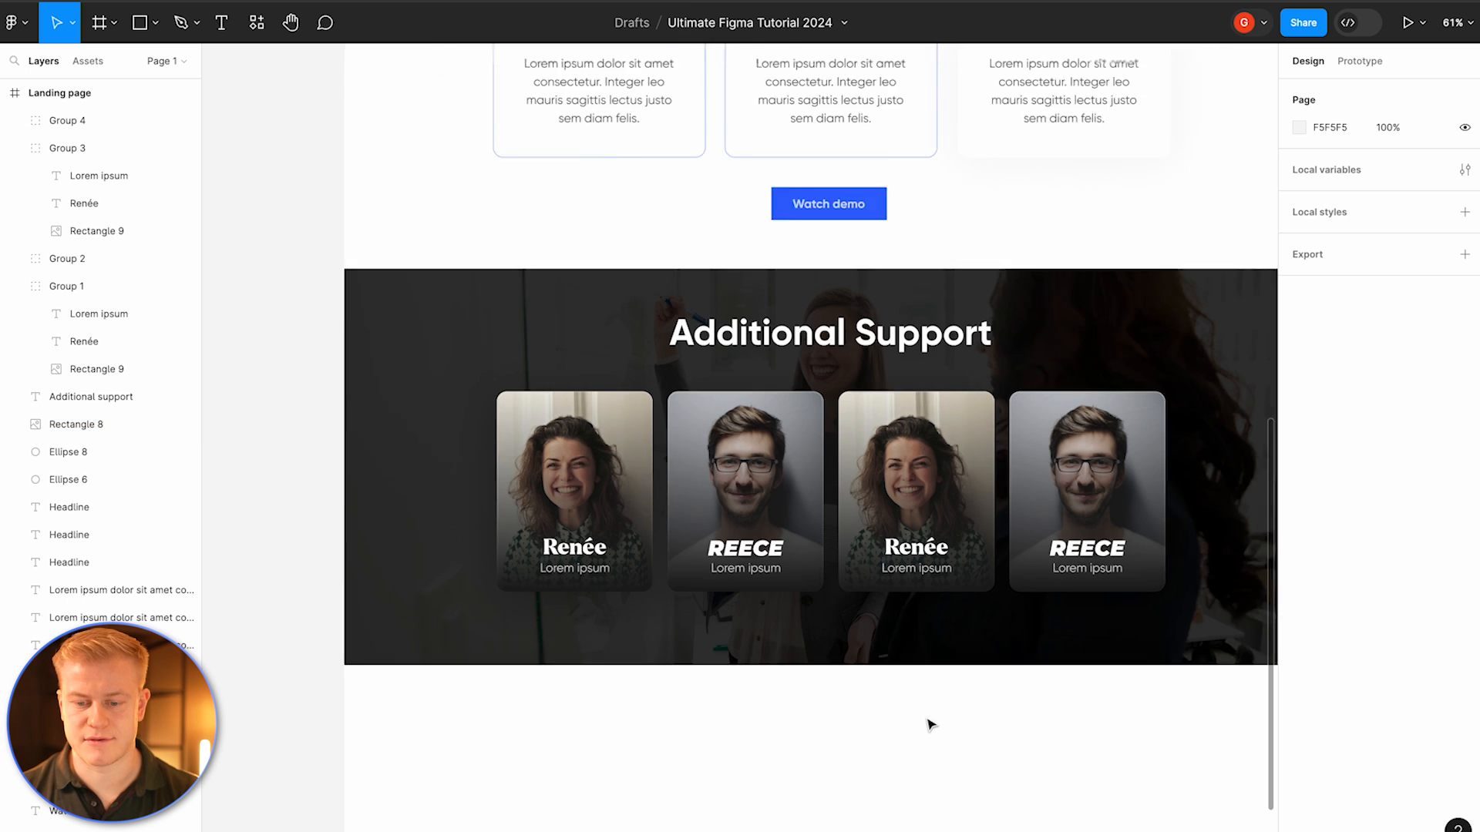
scroll(929, 722, down, 2)
scroll(890, 610, down, 3)
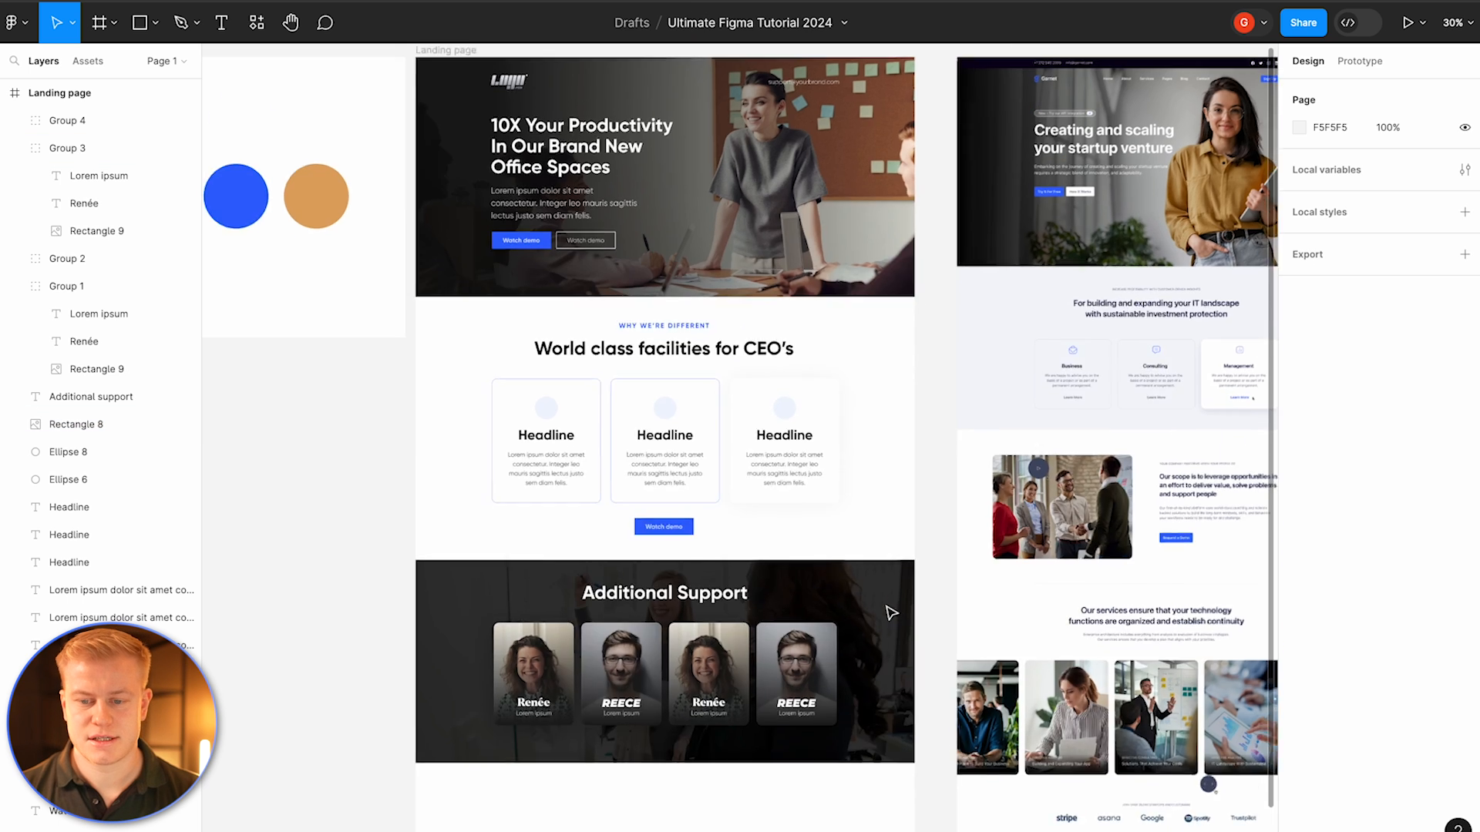
scroll(890, 612, right, 3)
scroll(890, 613, left, 1)
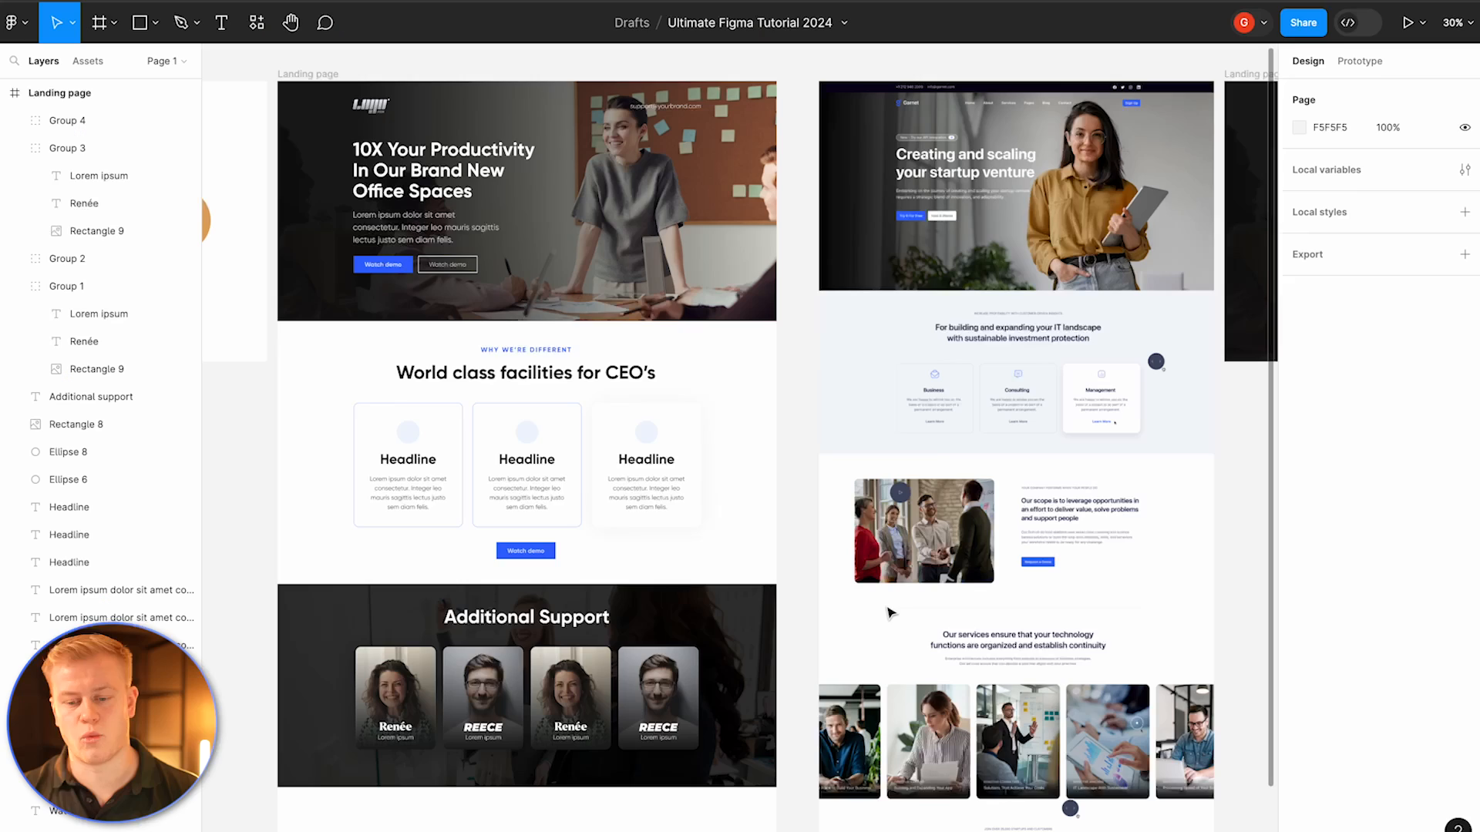
Step: Draw a rectangle about 337 × 317 below the Additional Support section
click(912, 537)
scroll(908, 532, up, 4)
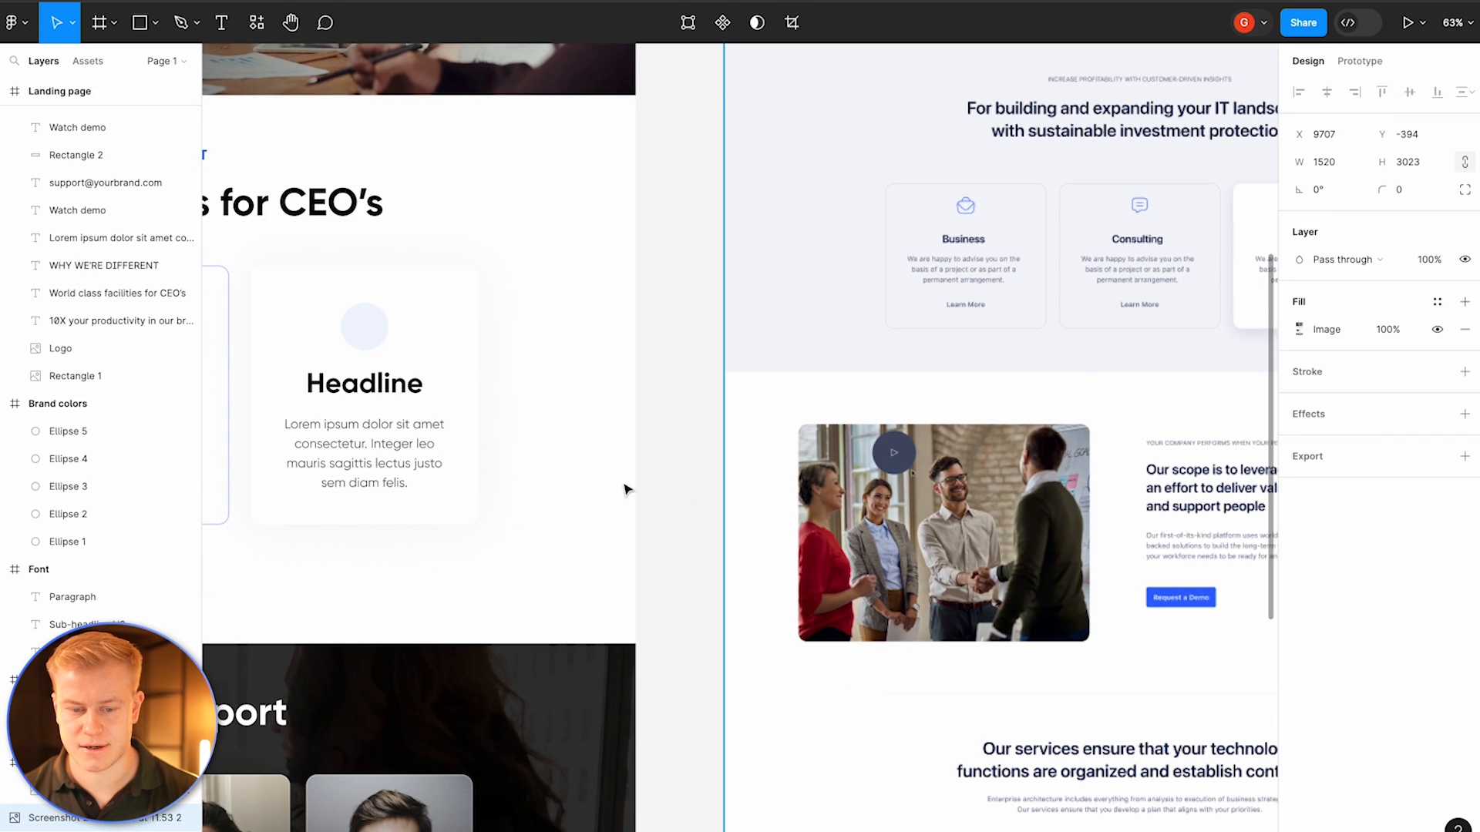
scroll(624, 489, down, 4)
scroll(446, 462, left, 5)
scroll(446, 462, down, 5)
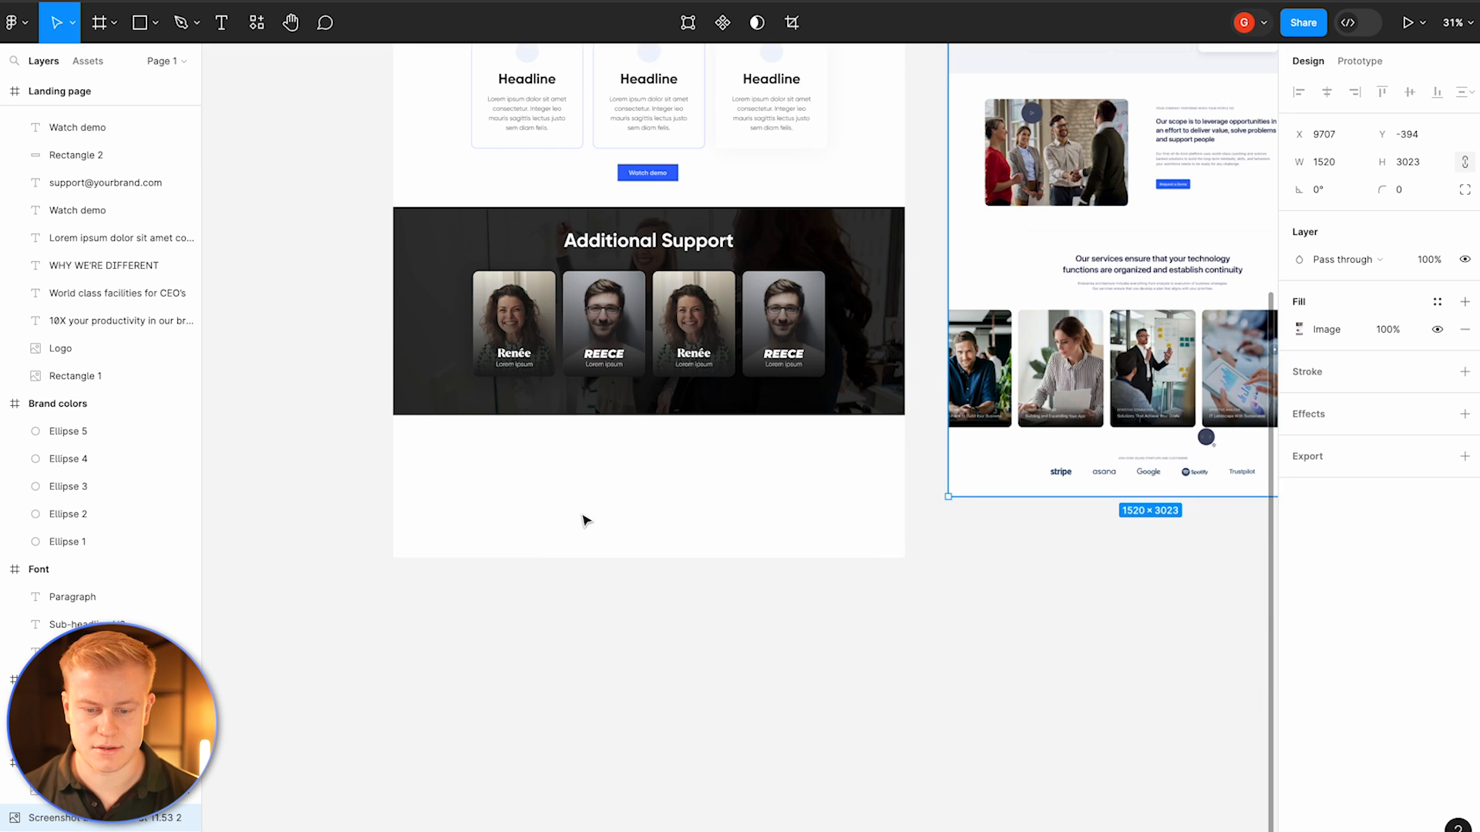
key(r)
drag(538, 458, 629, 541)
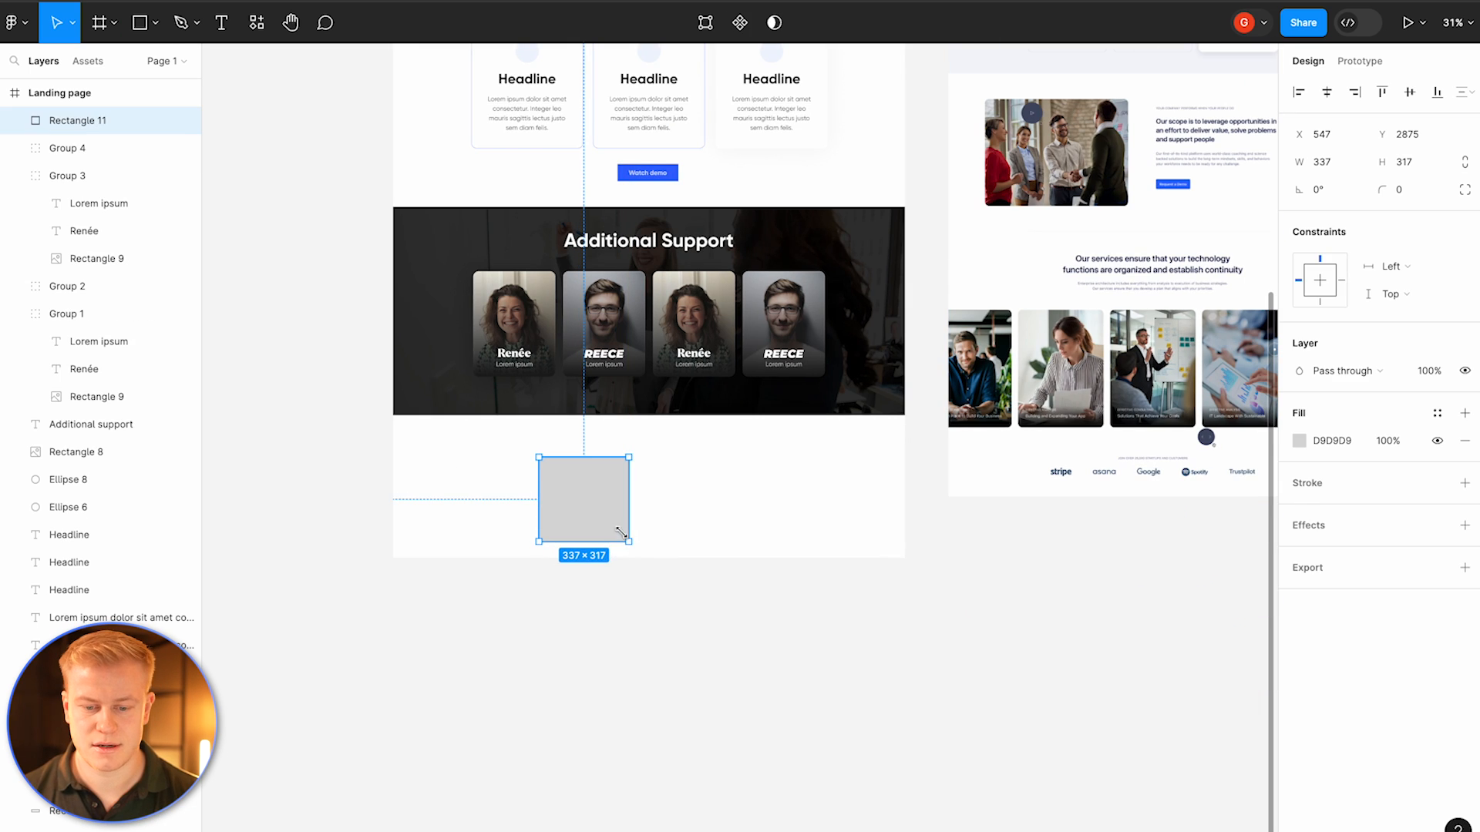
Step: Move the first card group slightly upward
click(528, 316)
drag(528, 316, 529, 294)
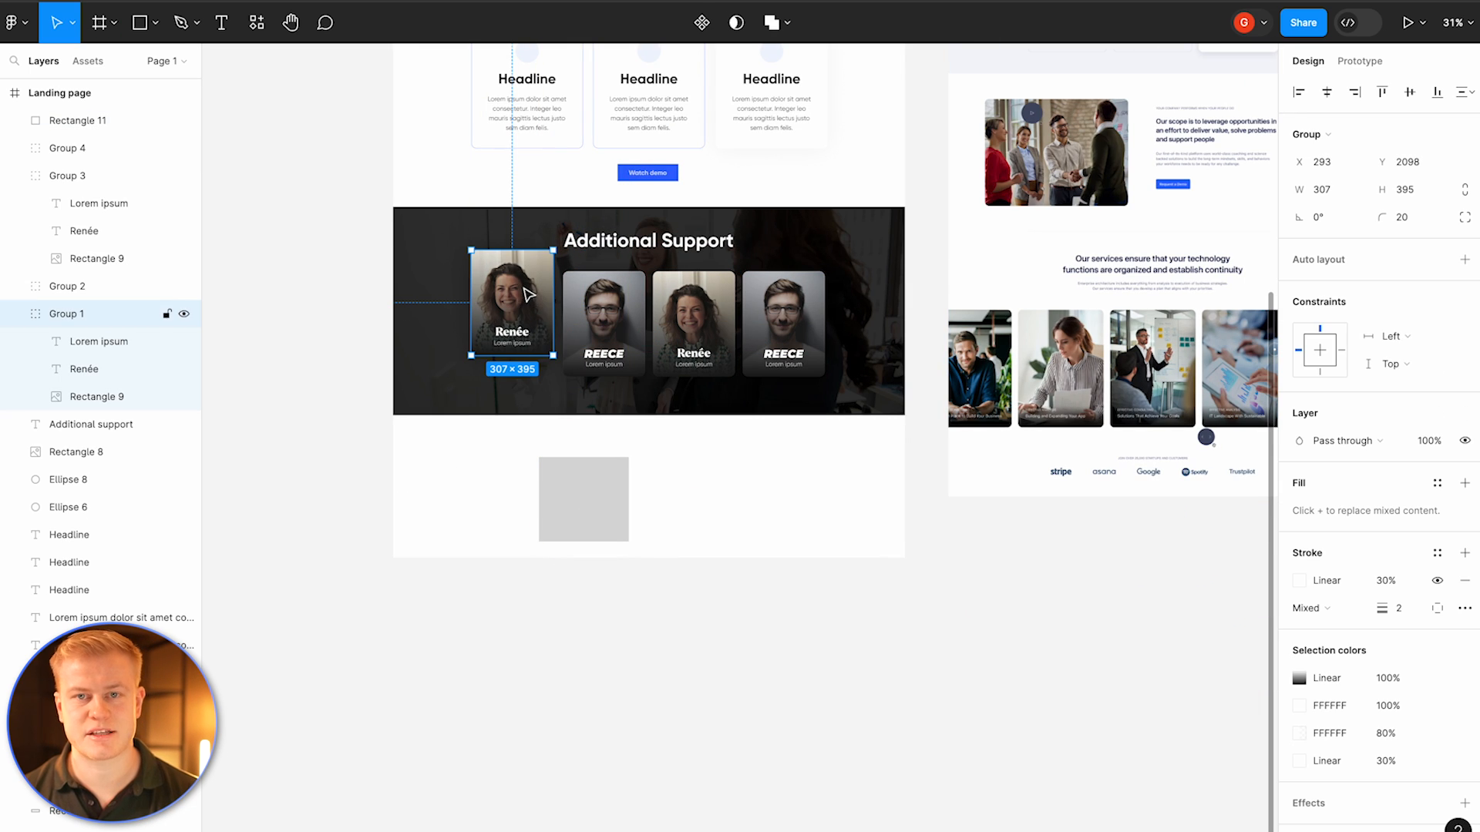